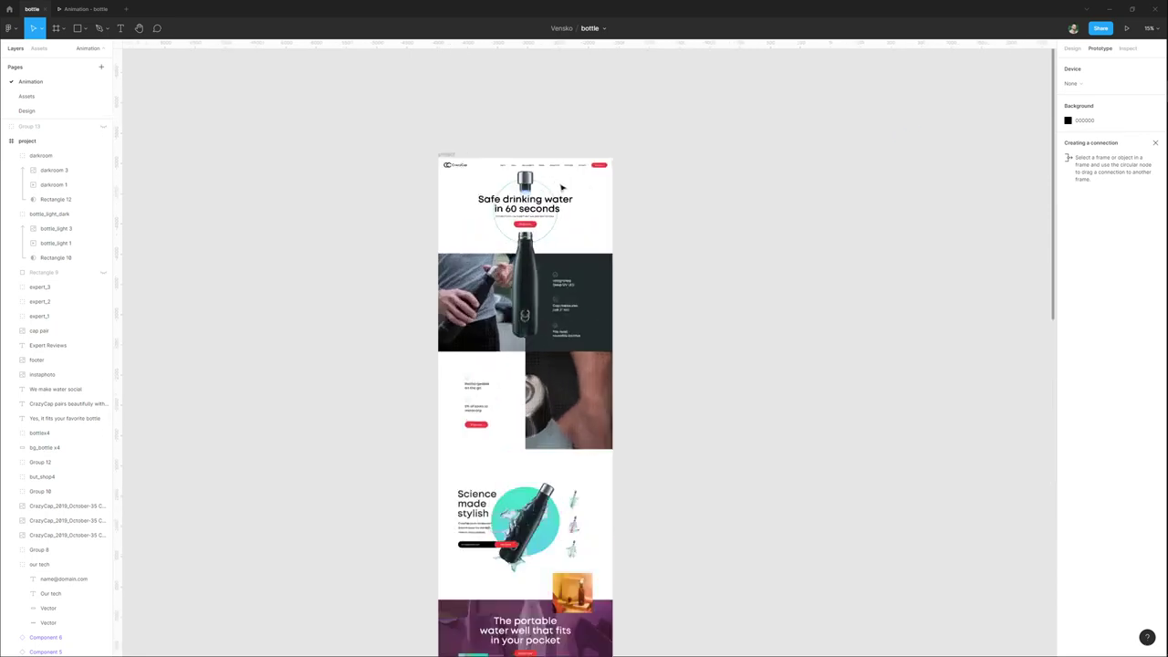
Open the Assets page and examine the original bottle image on its white background.
{"action": "left_click", "coordinate": [481, 344]}
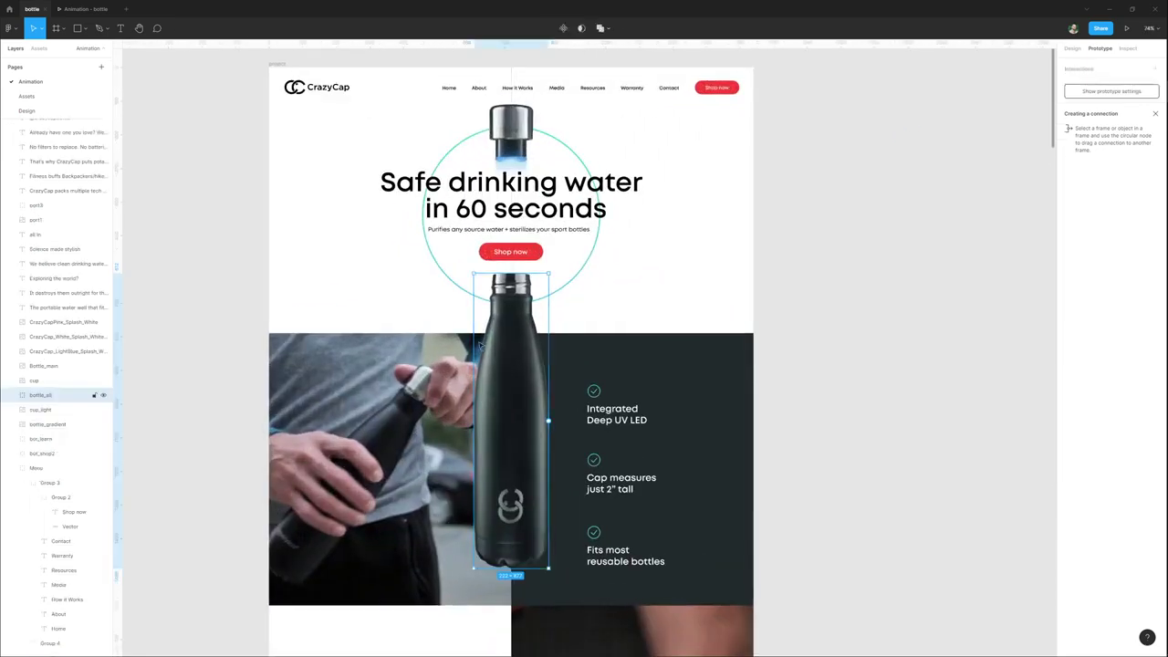
{"action": "left_click", "coordinate": [26, 96]}
{"action": "left_click", "coordinate": [404, 337]}
{"action": "left_click", "coordinate": [404, 338]}
{"action": "mouse_move", "coordinate": [418, 317]}
{"action": "left_mouse_down"}
{"action": "mouse_move", "coordinate": [445, 316]}
{"action": "mouse_move", "coordinate": [425, 325]}
{"action": "left_mouse_up"}
{"action": "key", "text": "ctrl+z"}
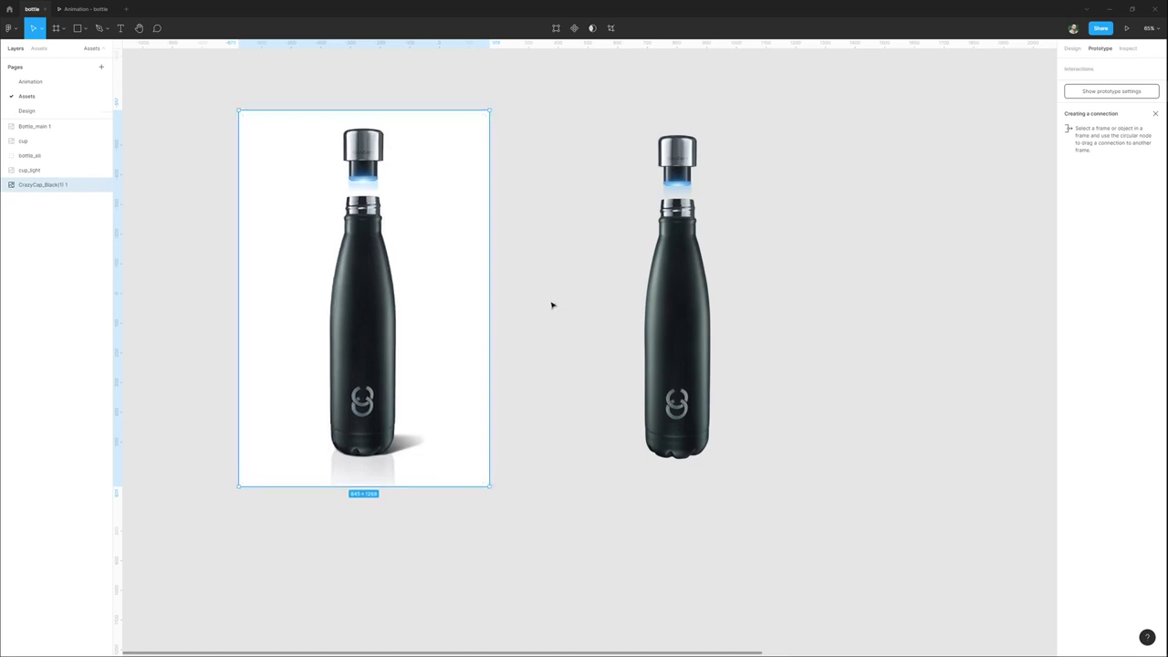
Examine the cut-out bottle's separate pieces: the body, the metal cap and the cap with its light.
{"action": "scroll", "coordinate": [472, 300], "scroll_direction": "right", "scroll_amount": 3}
{"action": "scroll", "coordinate": [631, 222], "scroll_direction": "up", "scroll_amount": 3}
{"action": "left_click", "coordinate": [480, 292]}
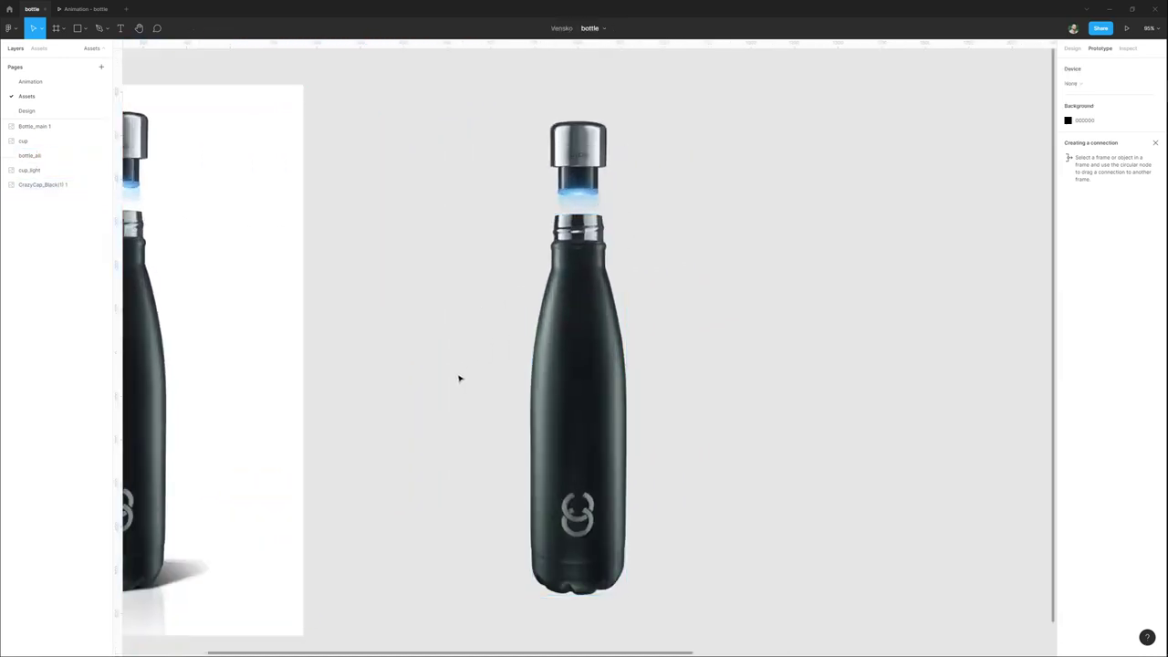
{"action": "left_click", "coordinate": [608, 295]}
{"action": "left_click_drag", "start_coordinate": [499, 200], "coordinate": [649, 108]}
{"action": "left_click", "coordinate": [670, 144]}
{"action": "left_click", "coordinate": [581, 148]}
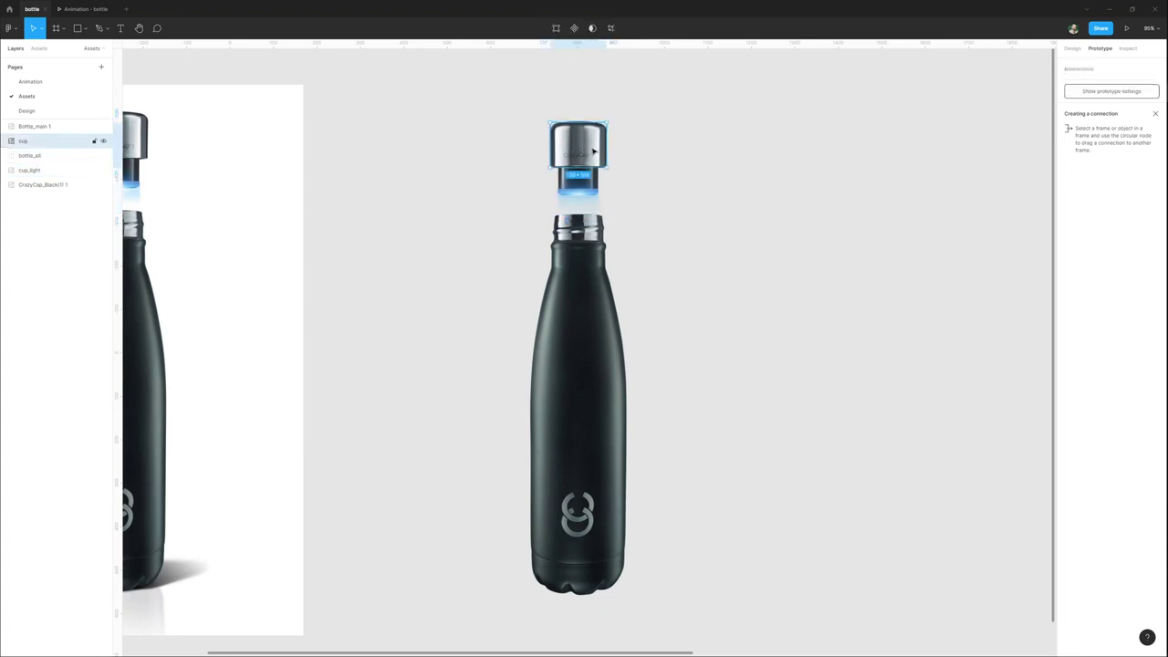
Move the metal cap and the lit cap piece apart to separate them around the bottle neck.
{"action": "left_click_drag", "start_coordinate": [591, 151], "coordinate": [566, 226]}
{"action": "left_click", "coordinate": [593, 158], "text": "shift"}
{"action": "left_click", "coordinate": [669, 159]}
{"action": "left_click", "coordinate": [548, 145]}
{"action": "left_click", "coordinate": [617, 159]}
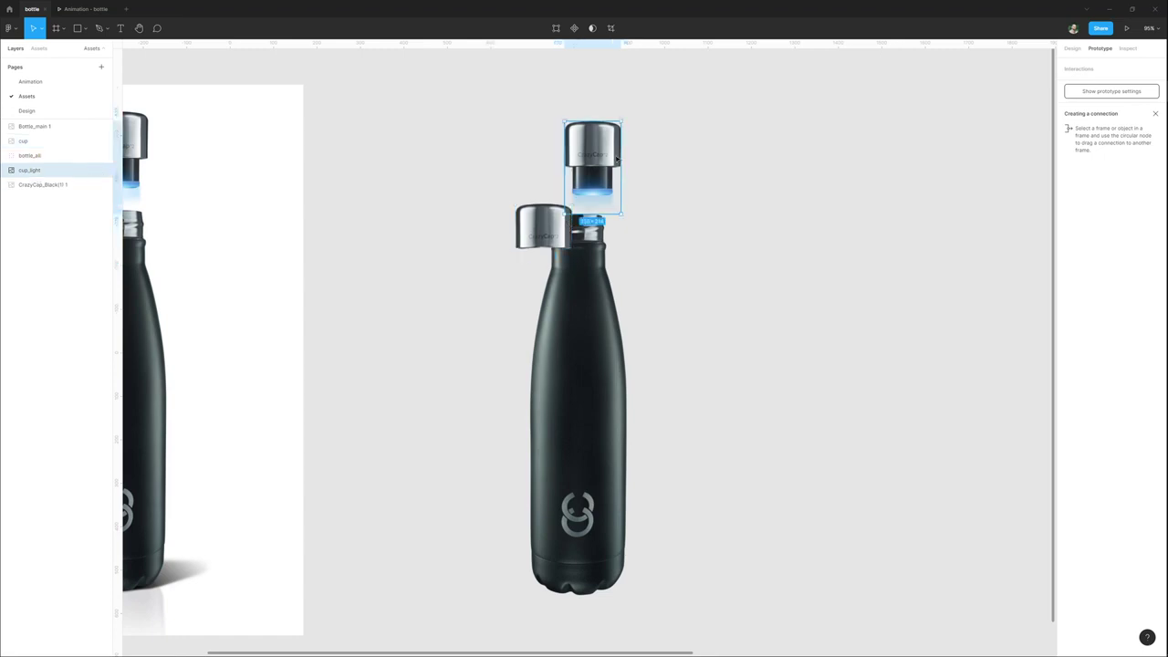
{"action": "left_click_drag", "start_coordinate": [610, 142], "coordinate": [633, 122]}
Align the cup and cup_light pieces on their horizontal centers and lower them together onto the bottle neck.
{"action": "left_click", "coordinate": [519, 227], "text": "shift"}
{"action": "key", "text": "alt+h"}
{"action": "left_click", "coordinate": [565, 146]}
{"action": "left_click_drag", "start_coordinate": [594, 164], "coordinate": [589, 211]}
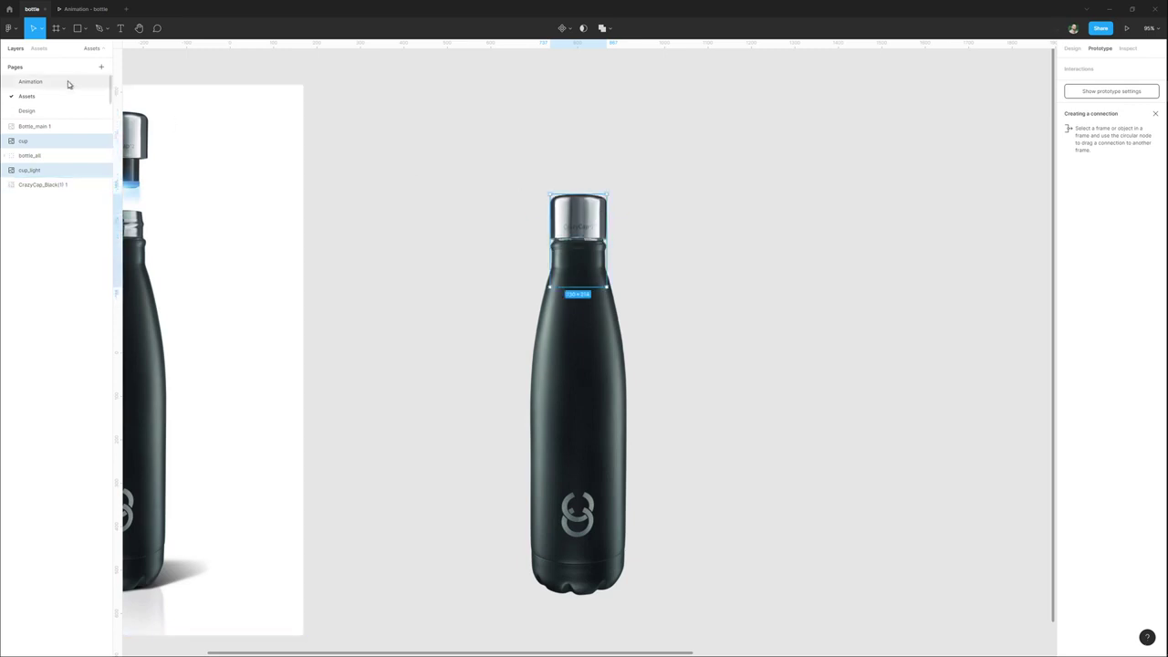
Duplicate the project frame on the Animation page, placing the copy beside the original.
{"action": "left_click", "coordinate": [62, 82]}
{"action": "left_click", "coordinate": [861, 188]}
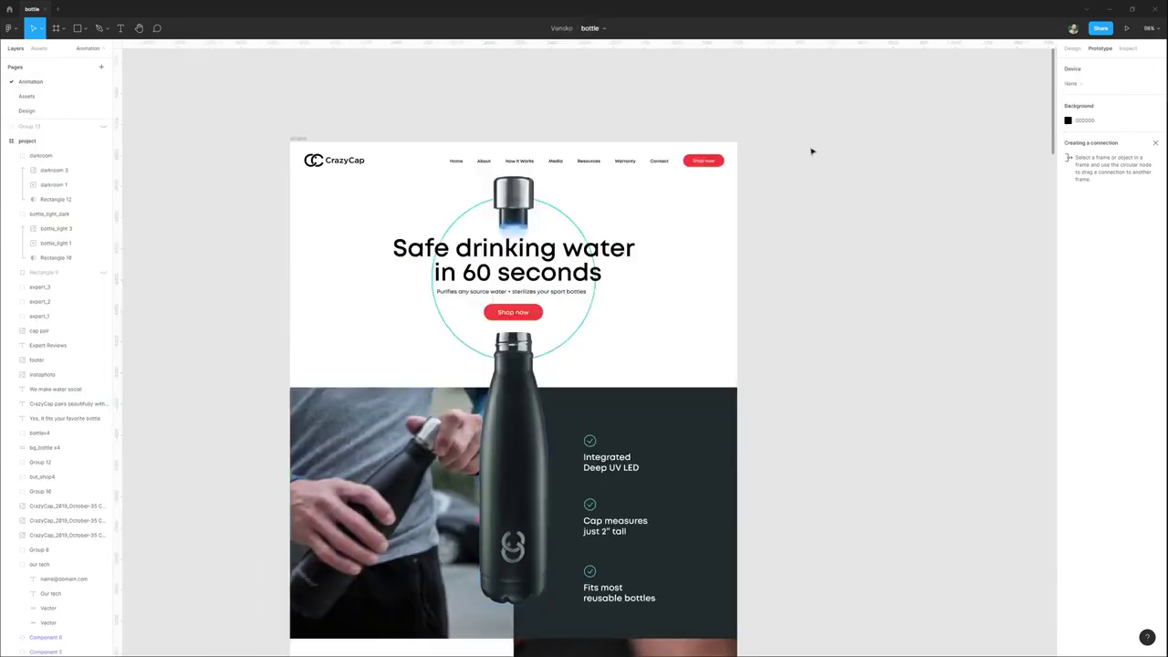
{"action": "left_click_drag", "start_coordinate": [305, 138], "coordinate": [496, 126]}
{"action": "scroll", "coordinate": [796, 126], "scroll_direction": "down", "scroll_amount": 2}
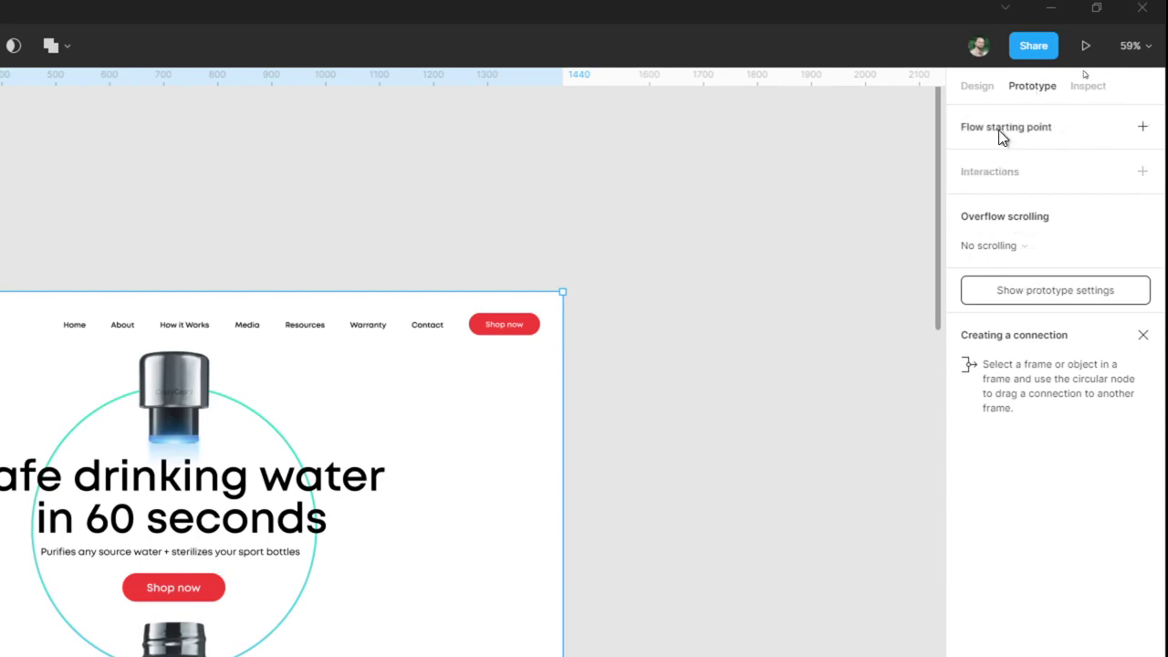
Add a flow starting point to the duplicated frame and name it screen 1.
{"action": "left_click", "coordinate": [998, 130]}
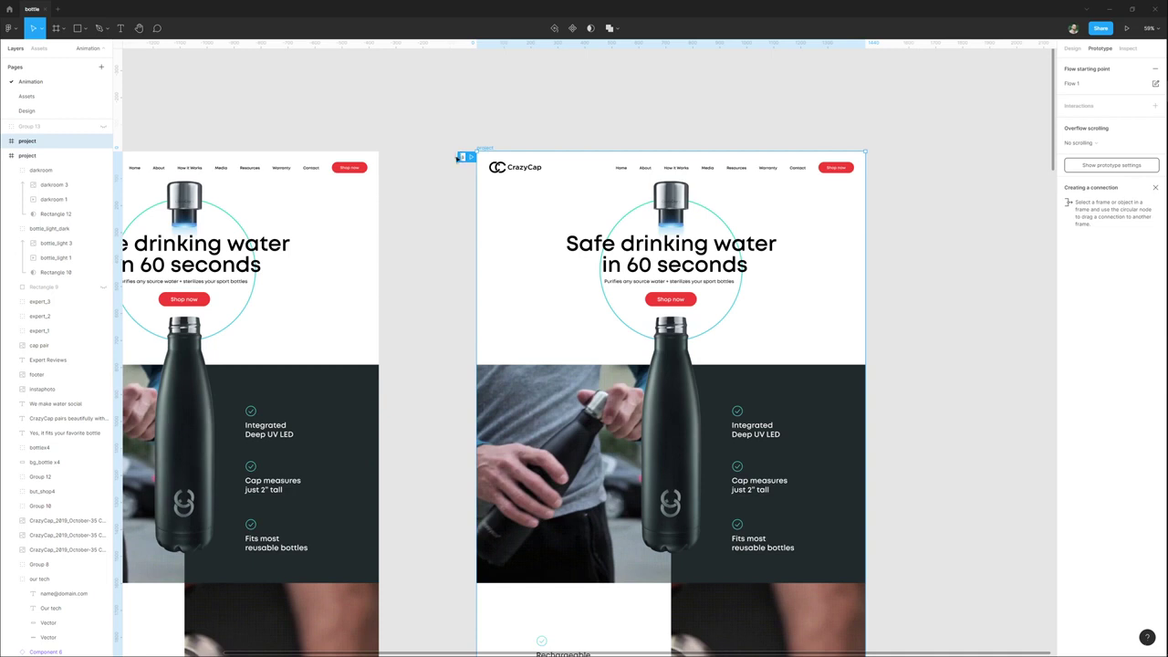
{"action": "left_click", "coordinate": [551, 80]}
{"action": "left_click_drag", "start_coordinate": [588, 107], "coordinate": [485, 121]}
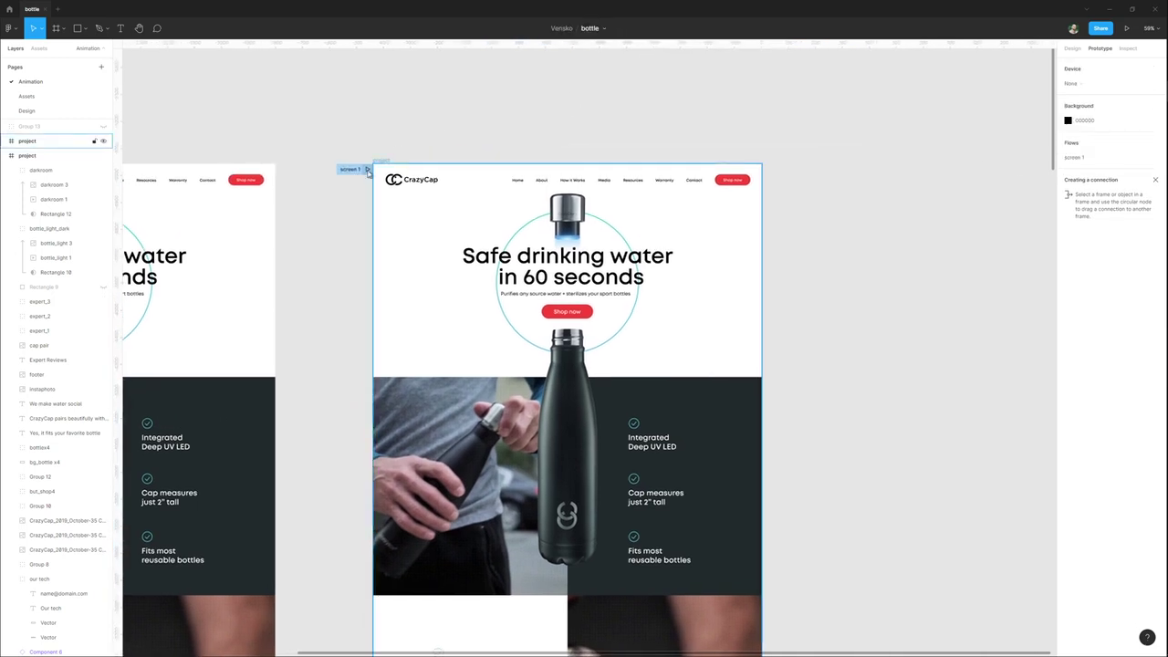
Preview the screen 1 flow, scroll through the page and return to the design file.
{"action": "left_click", "coordinate": [368, 170]}
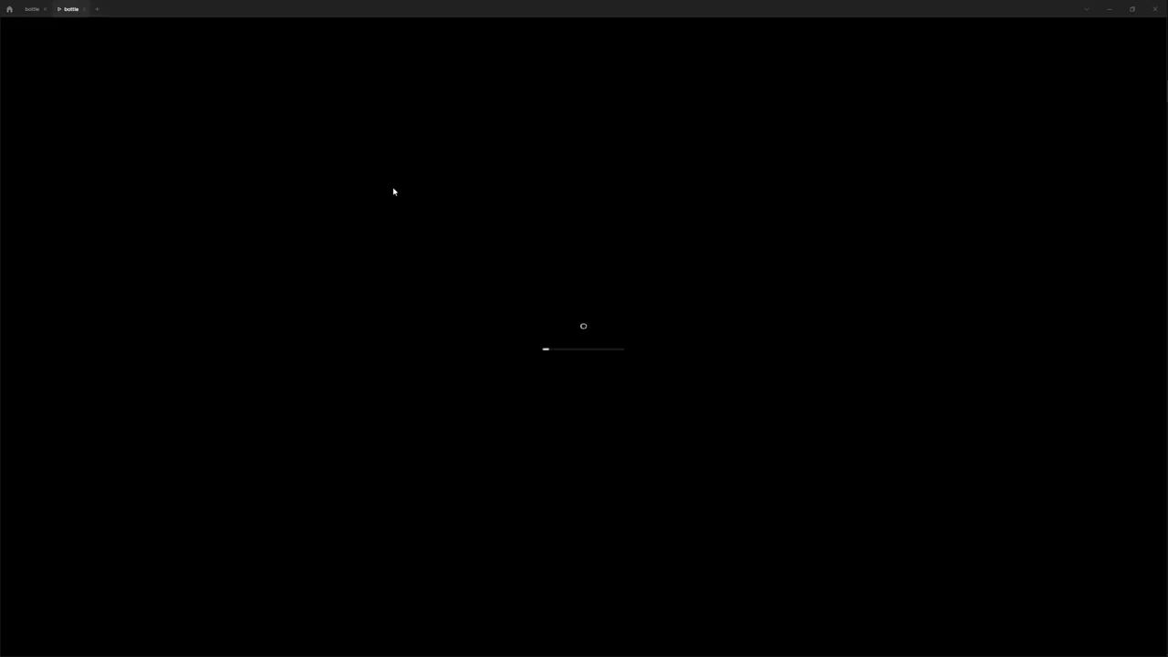
{"action": "scroll", "coordinate": [502, 234], "scroll_direction": "down", "scroll_amount": 2}
{"action": "scroll", "coordinate": [502, 234], "scroll_direction": "up", "scroll_amount": 2}
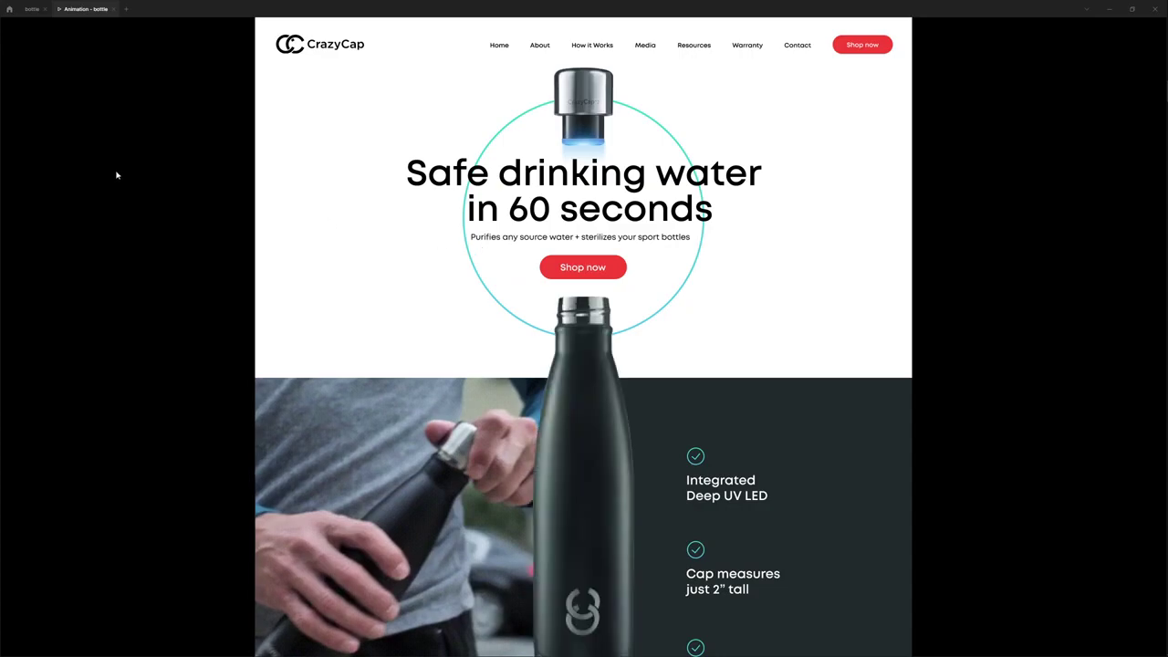
{"action": "left_click", "coordinate": [32, 9]}
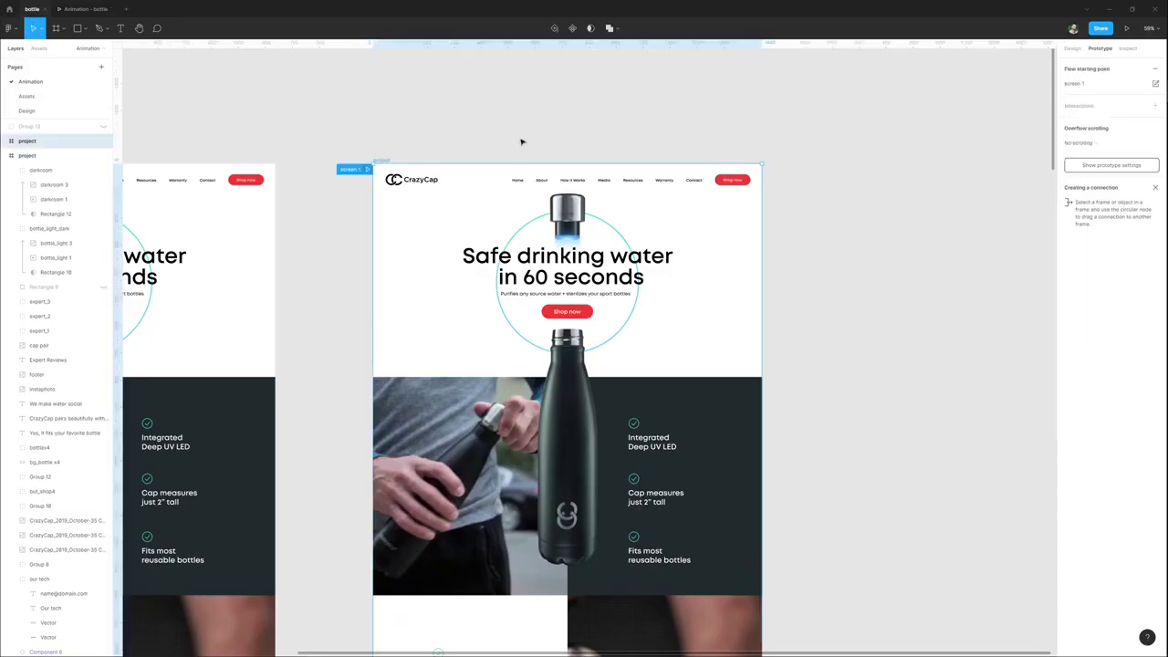
Set the prototype device to a custom size of 1440 × 790 and check it in the preview.
{"action": "scroll", "coordinate": [466, 140], "scroll_direction": "right", "scroll_amount": 2}
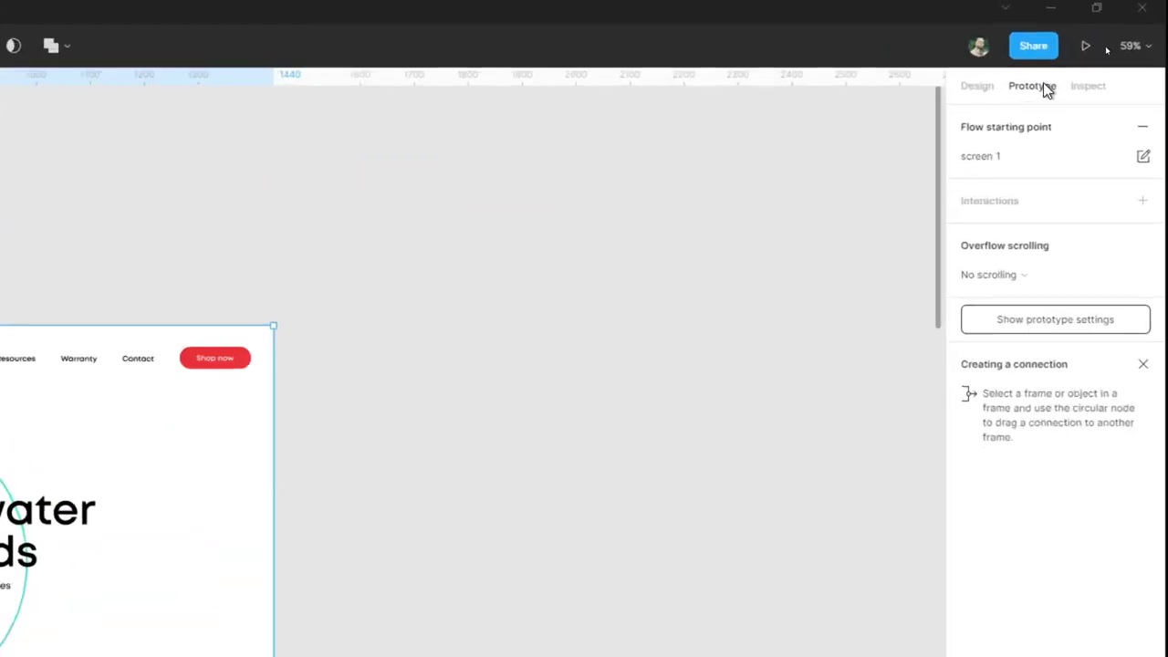
{"action": "left_click", "coordinate": [1042, 321]}
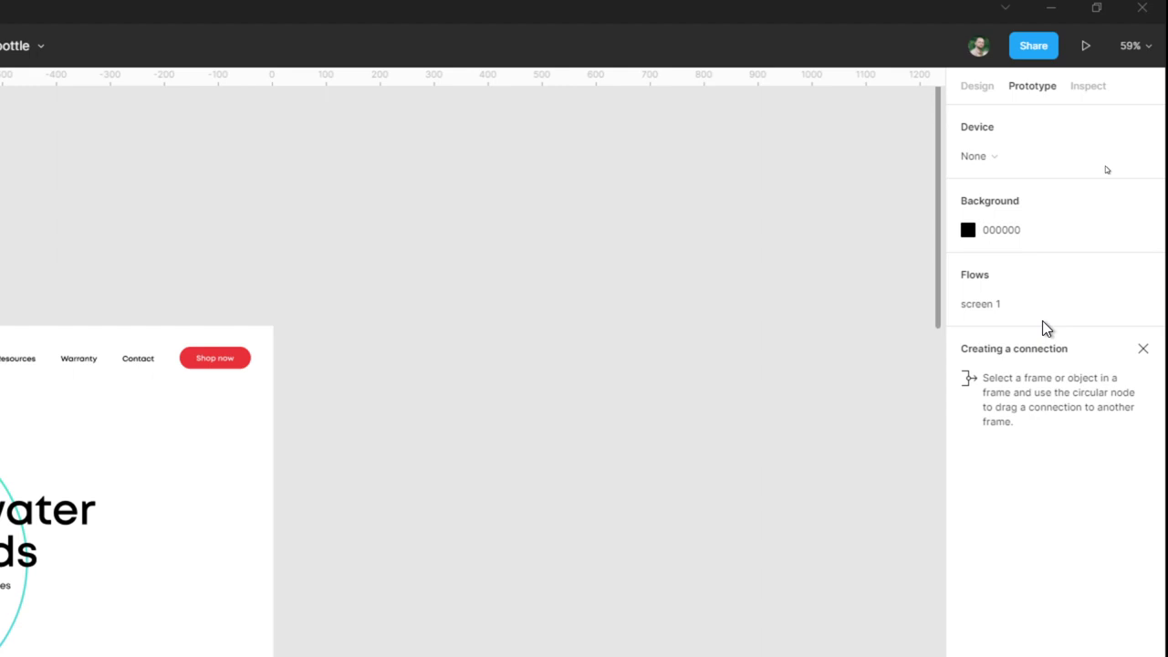
{"action": "left_click", "coordinate": [1000, 157]}
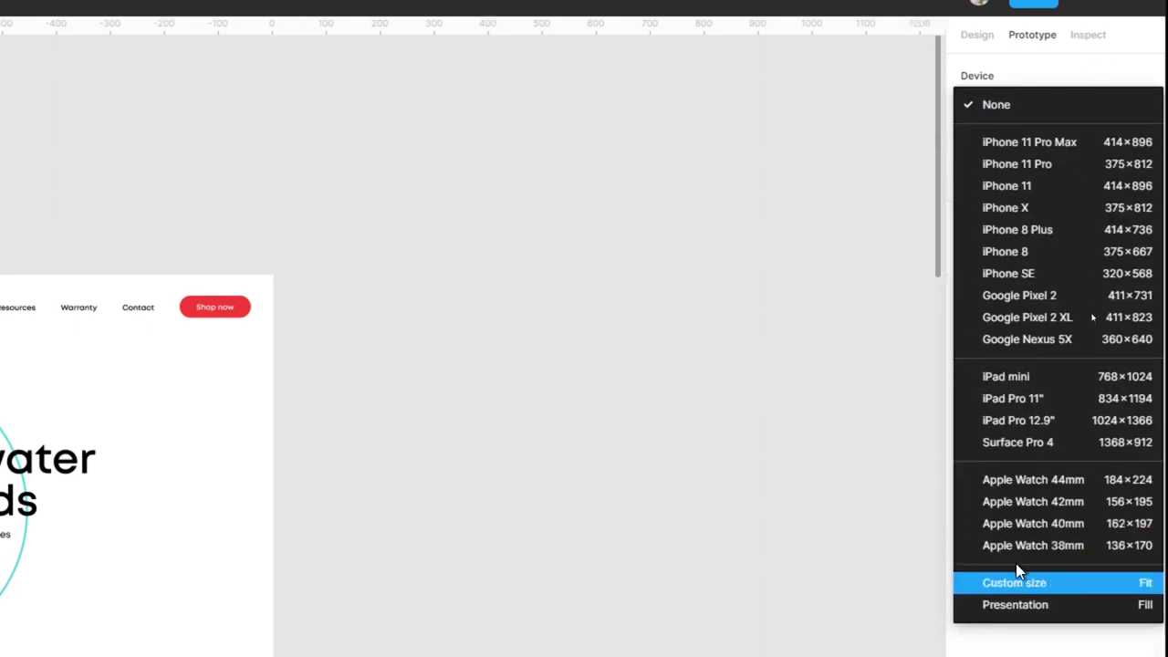
{"action": "left_click", "coordinate": [1012, 597]}
{"action": "left_click", "coordinate": [1015, 194]}
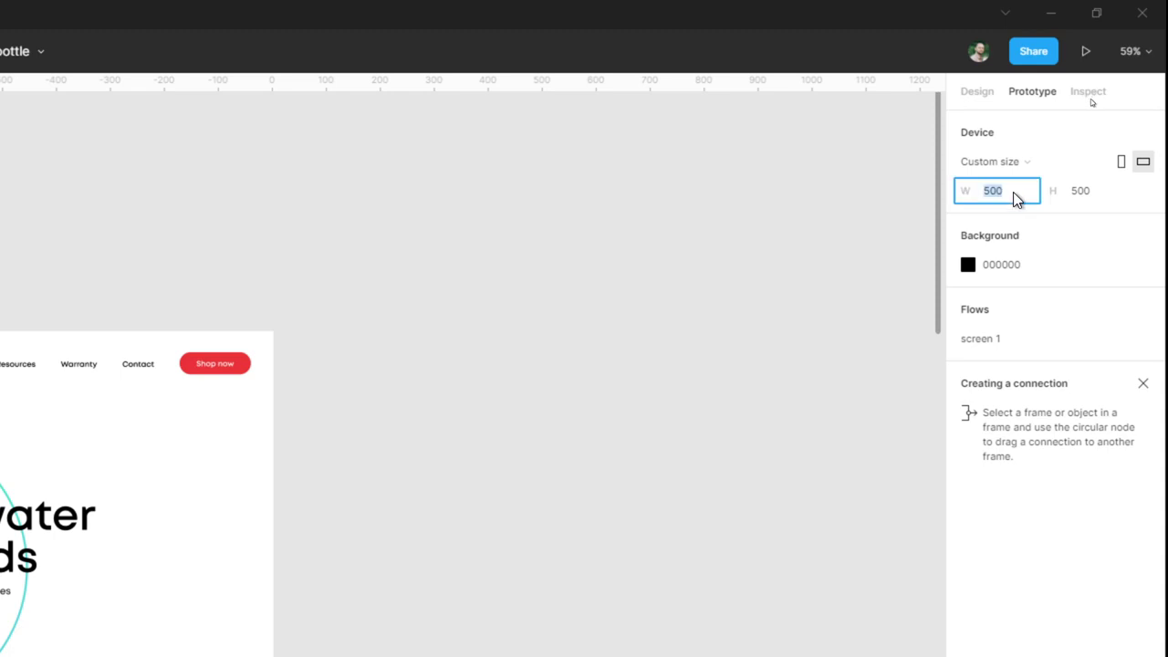
{"action": "type", "text": "1440"}
{"action": "left_click", "coordinate": [1093, 193]}
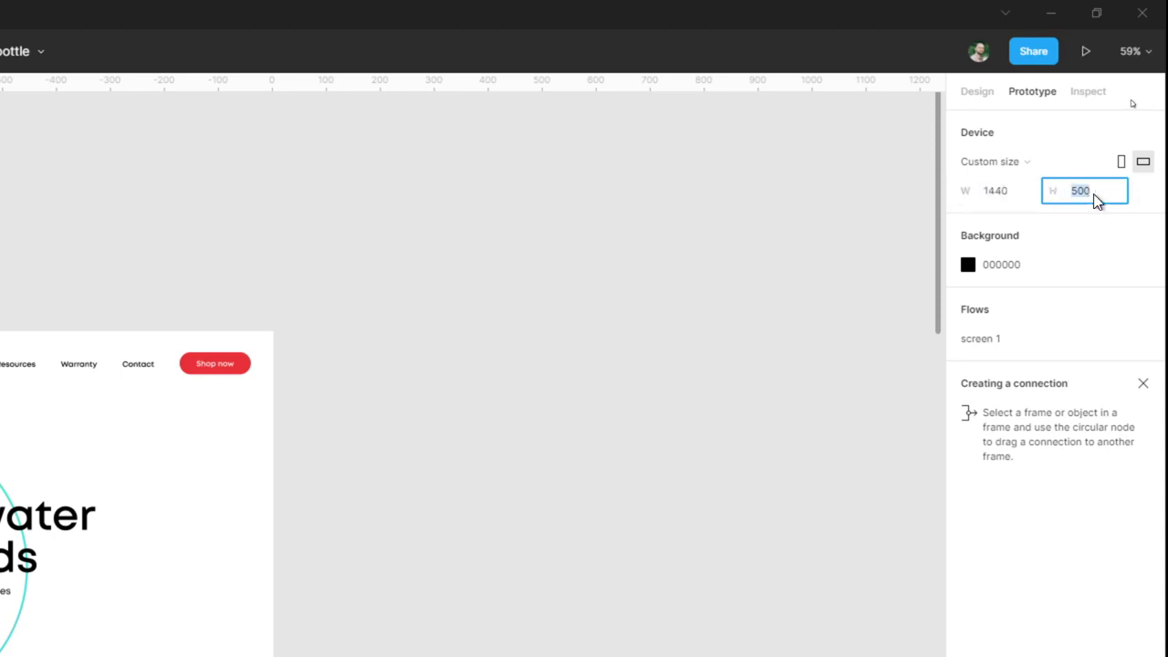
{"action": "type", "text": "790"}
{"action": "key", "text": "Return"}
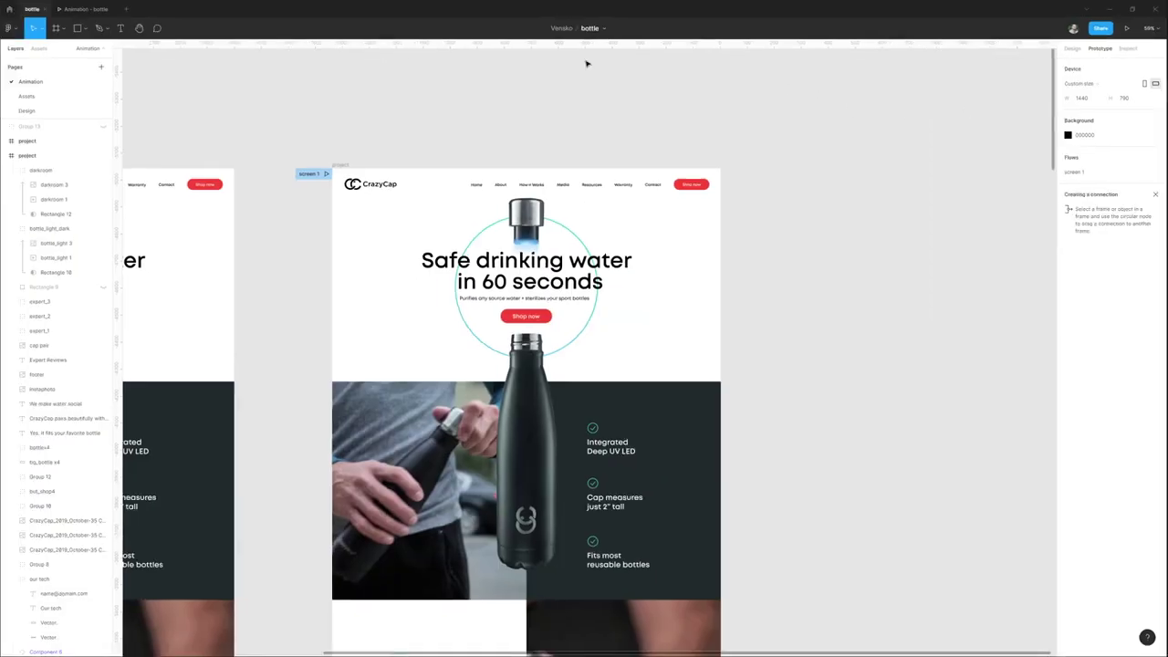
{"action": "left_click", "coordinate": [81, 13]}
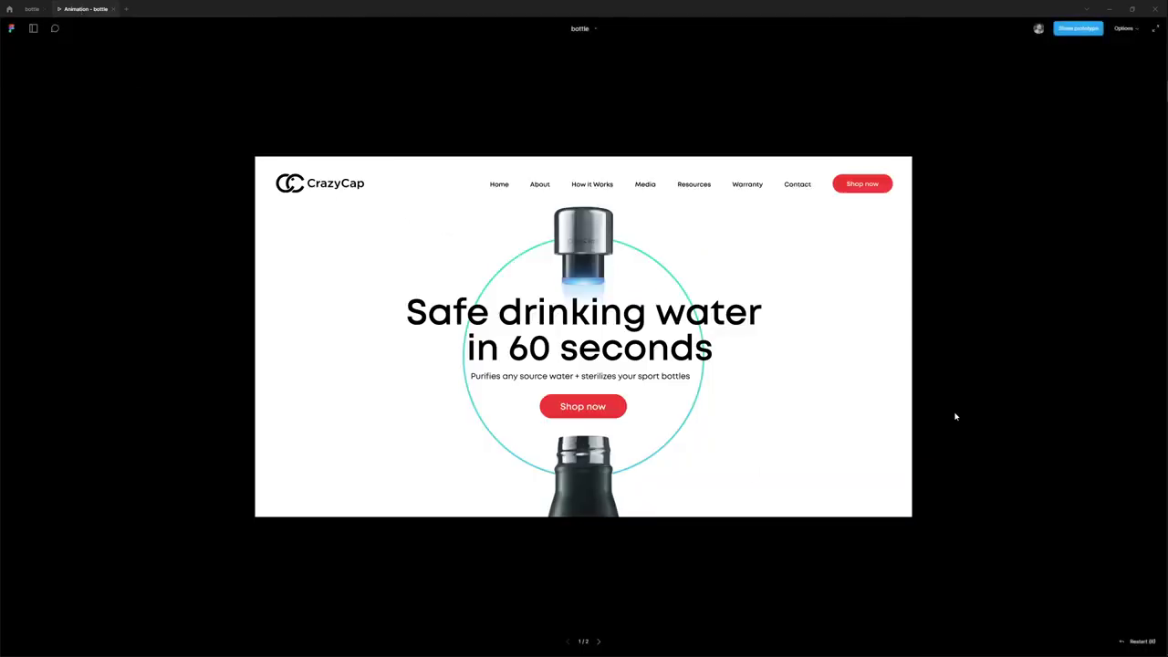
{"action": "left_click", "coordinate": [32, 9]}
Duplicate the screen 1 frame beside itself and give the copy a flow starting point named screen 2.
{"action": "left_click_drag", "start_coordinate": [343, 166], "coordinate": [593, 128]}
{"action": "left_click", "coordinate": [754, 141]}
{"action": "scroll", "coordinate": [556, 316], "scroll_direction": "down", "scroll_amount": 1}
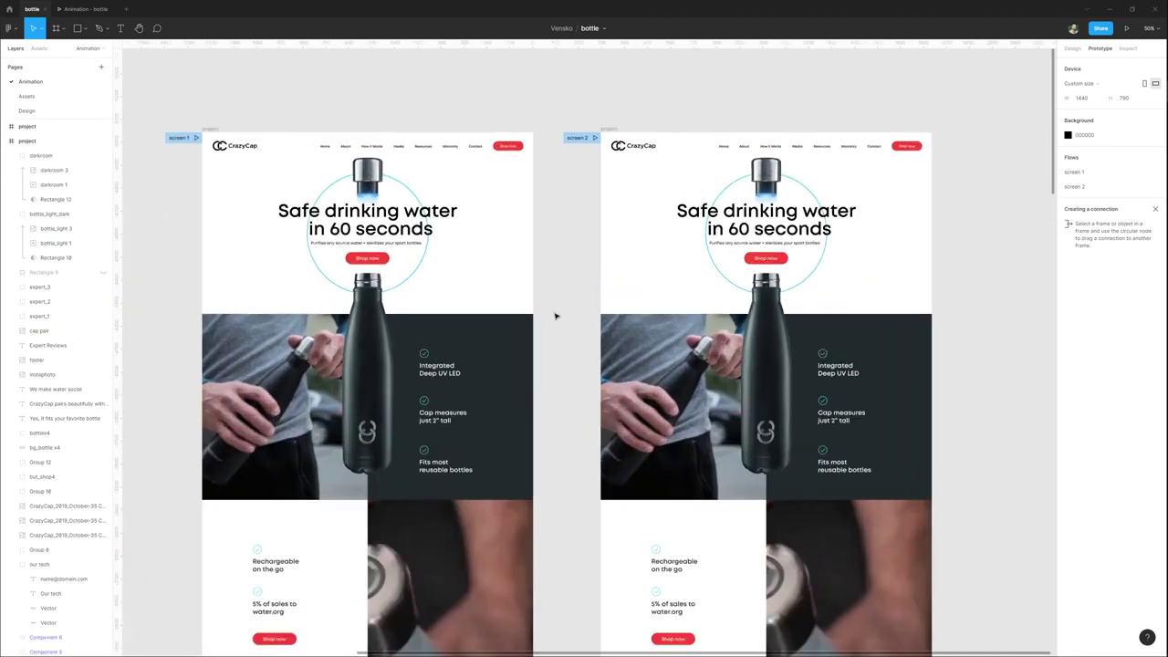
Shorten the screen 1 and screen 2 frames together to a height of 790, keeping only the hero section.
{"action": "scroll", "coordinate": [543, 313], "scroll_direction": "down", "scroll_amount": 5}
{"action": "scroll", "coordinate": [414, 122], "scroll_direction": "down", "scroll_amount": 3}
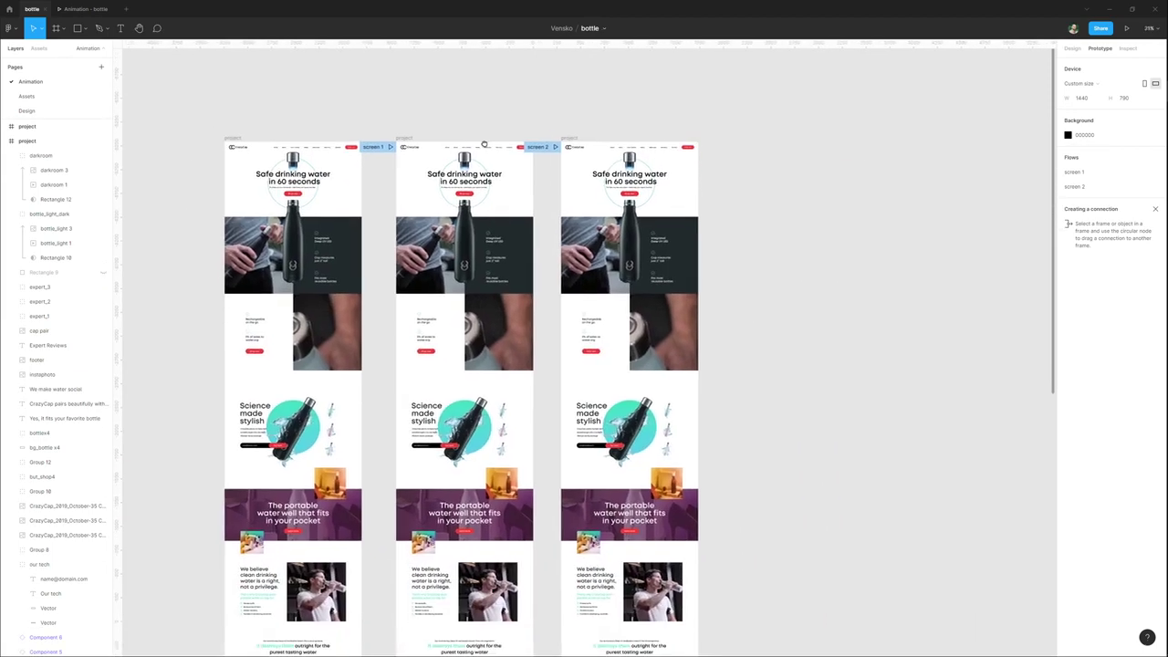
{"action": "left_click", "coordinate": [405, 128]}
{"action": "left_click", "coordinate": [567, 128], "text": "shift"}
{"action": "scroll", "coordinate": [565, 133], "scroll_direction": "down", "scroll_amount": 4}
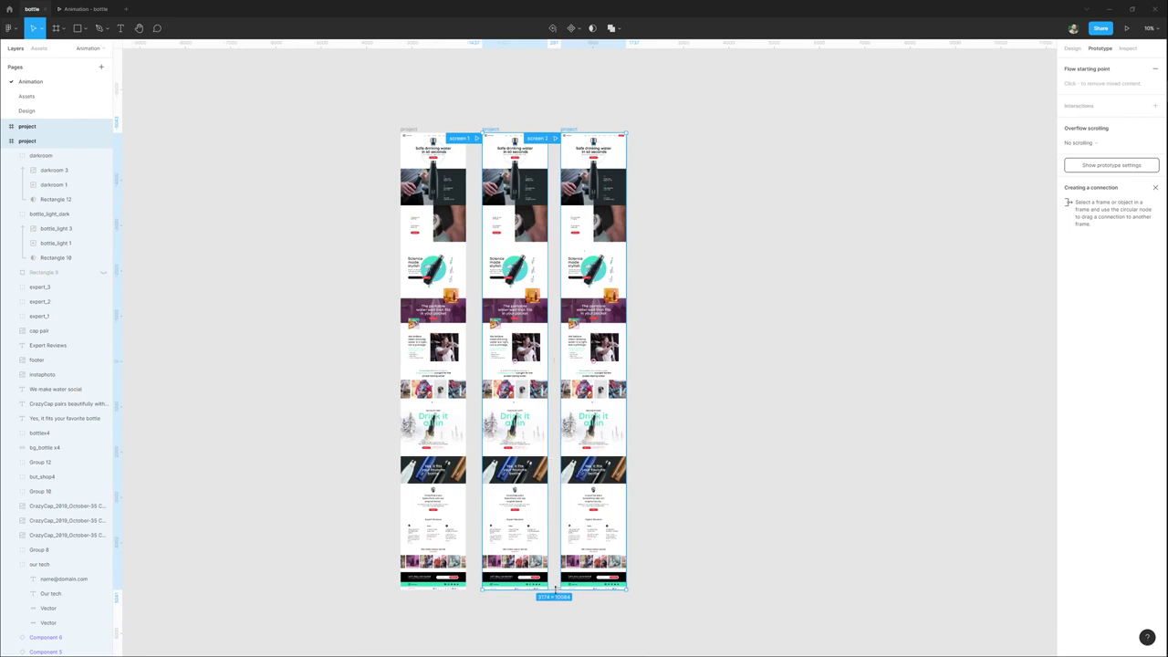
{"action": "left_click_drag", "start_coordinate": [554, 591], "coordinate": [560, 167]}
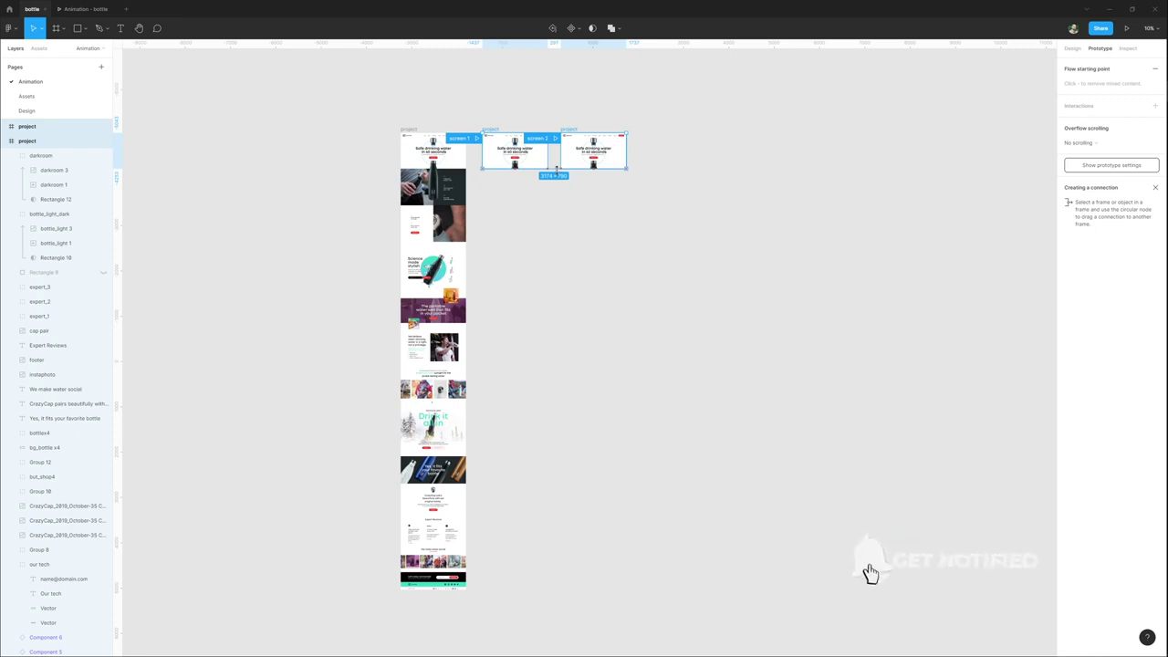
Scale the headline and subtitle in the screen 1 frame down to about 377 × 101 and set their opacity to 0%.
{"action": "scroll", "coordinate": [557, 167], "scroll_direction": "up", "scroll_amount": 3}
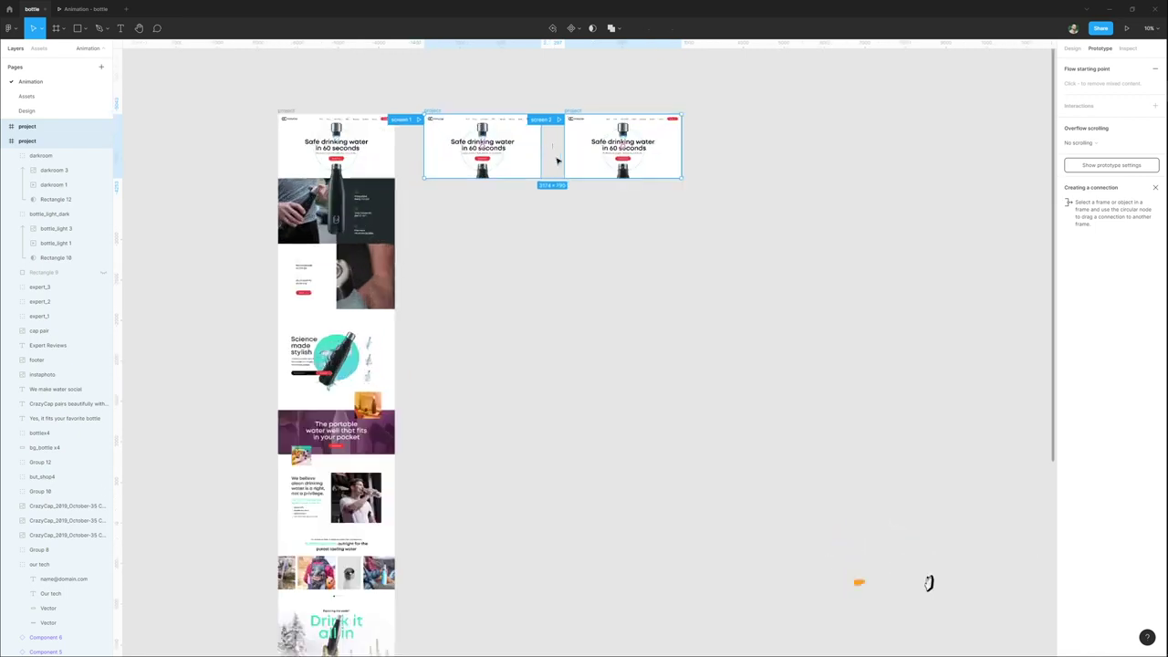
{"action": "scroll", "coordinate": [558, 161], "scroll_direction": "up", "scroll_amount": 3}
{"action": "left_click_drag", "start_coordinate": [529, 250], "coordinate": [491, 366]}
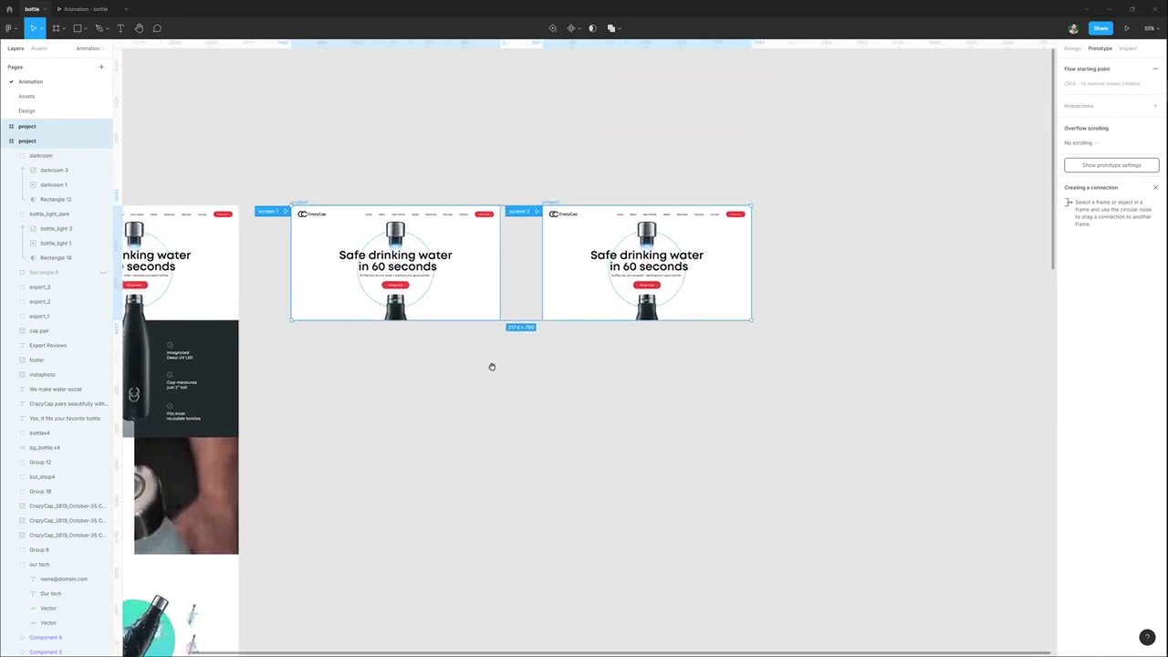
{"action": "left_click", "coordinate": [496, 400]}
{"action": "scroll", "coordinate": [453, 281], "scroll_direction": "up", "scroll_amount": 3}
{"action": "left_click_drag", "start_coordinate": [418, 391], "coordinate": [456, 418]}
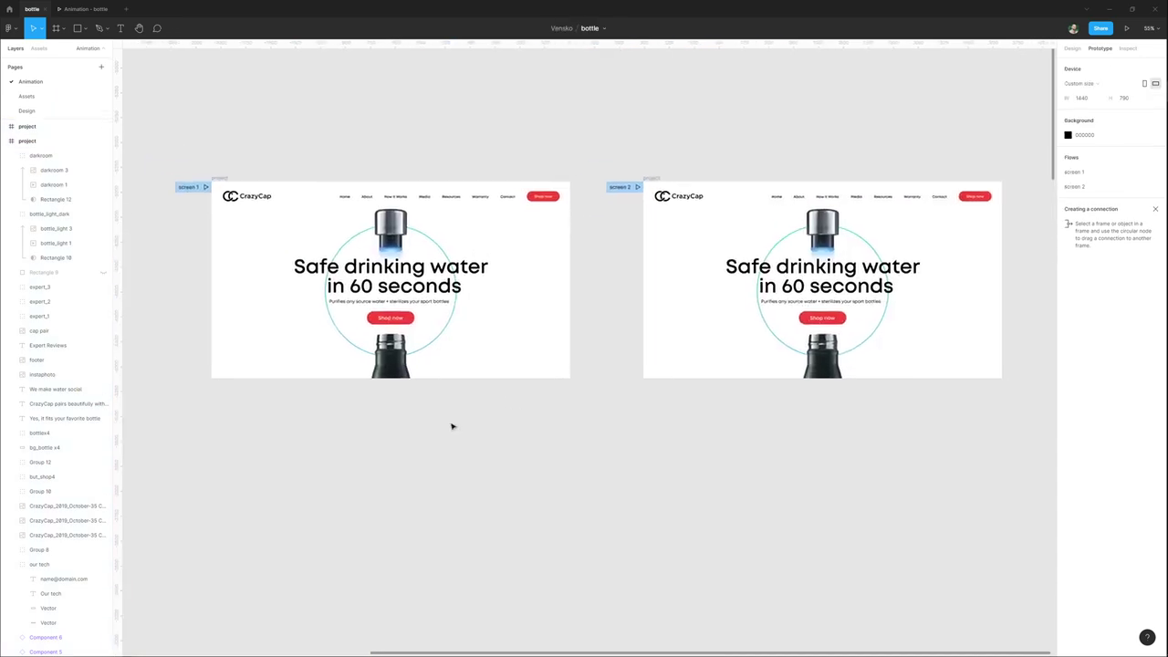
{"action": "left_click_drag", "start_coordinate": [310, 297], "coordinate": [431, 311]}
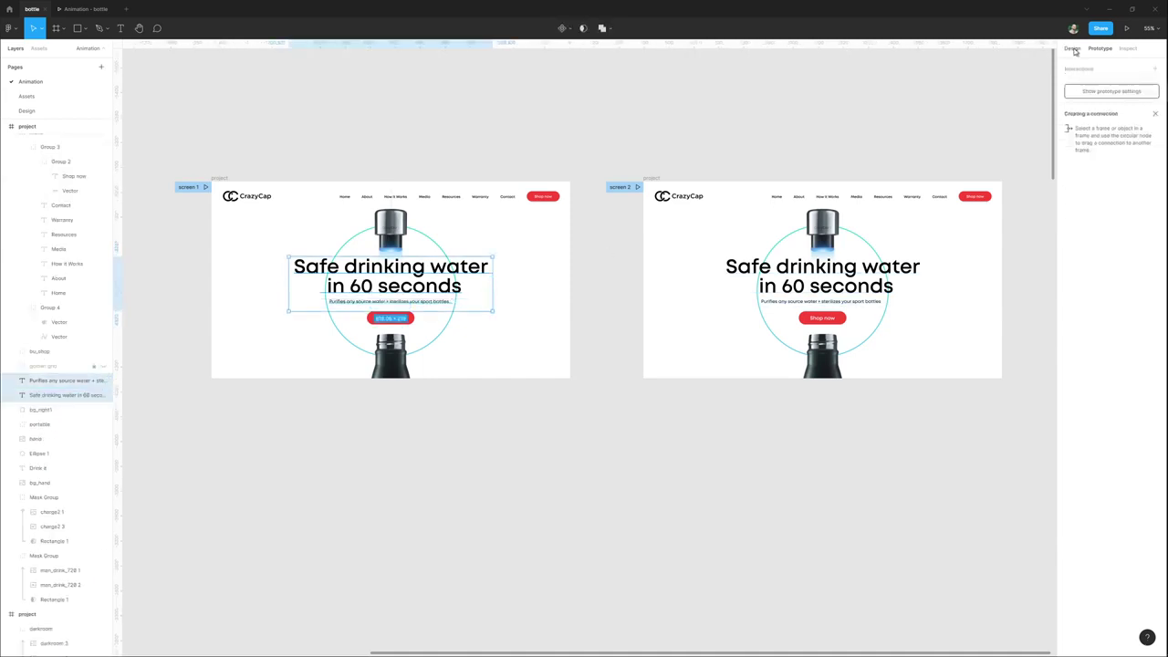
{"action": "left_click", "coordinate": [1073, 48]}
{"action": "left_click", "coordinate": [41, 30]}
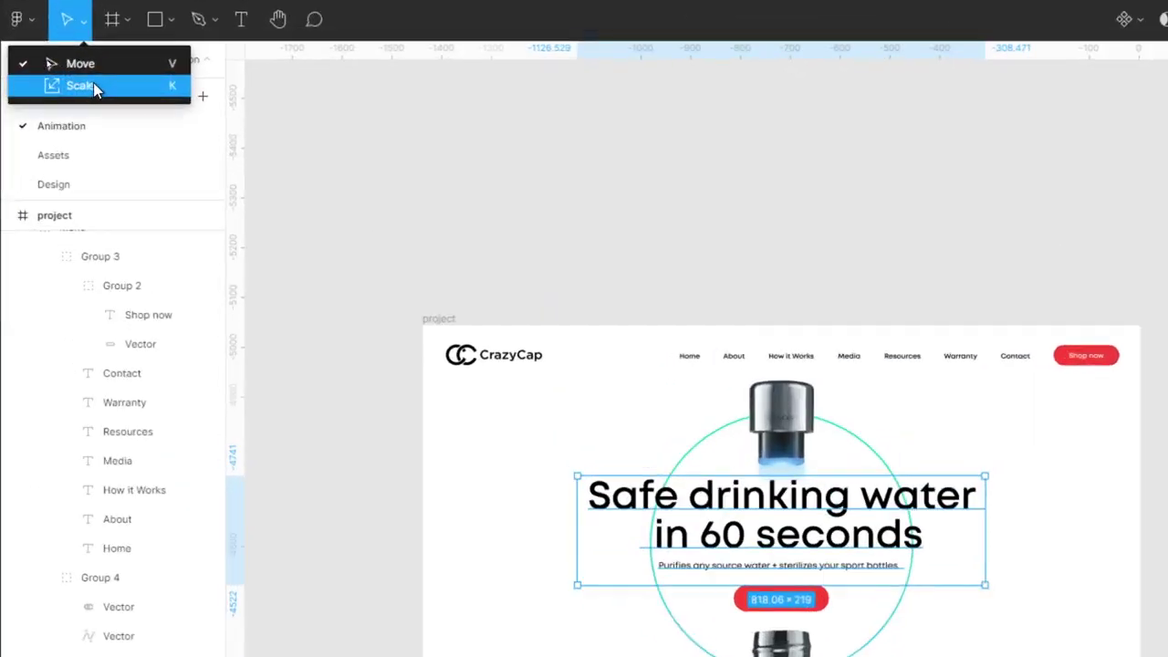
{"action": "left_click", "coordinate": [50, 61]}
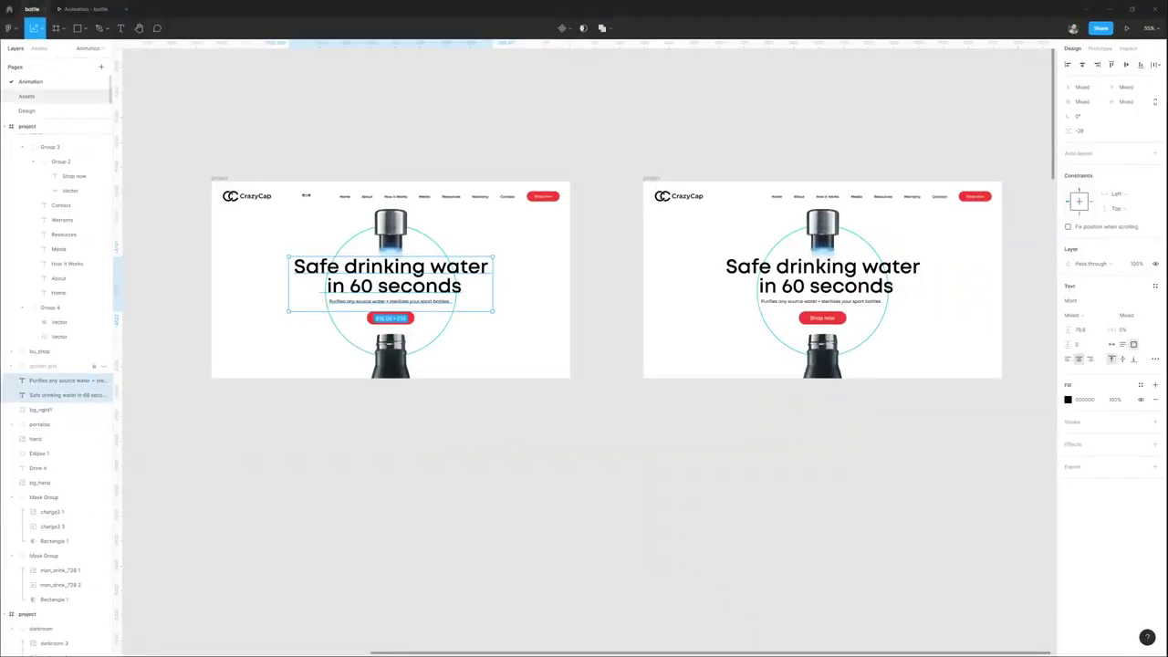
{"action": "left_click_drag", "start_coordinate": [491, 312], "coordinate": [438, 294]}
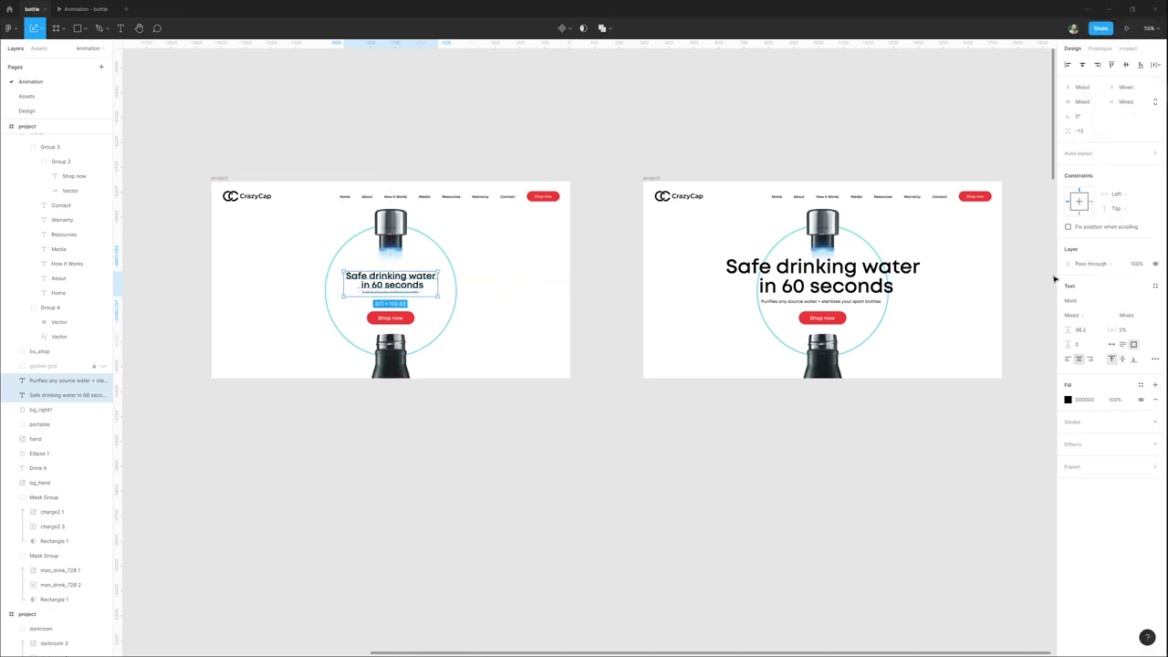
{"action": "left_click_drag", "start_coordinate": [1135, 264], "coordinate": [1025, 264]}
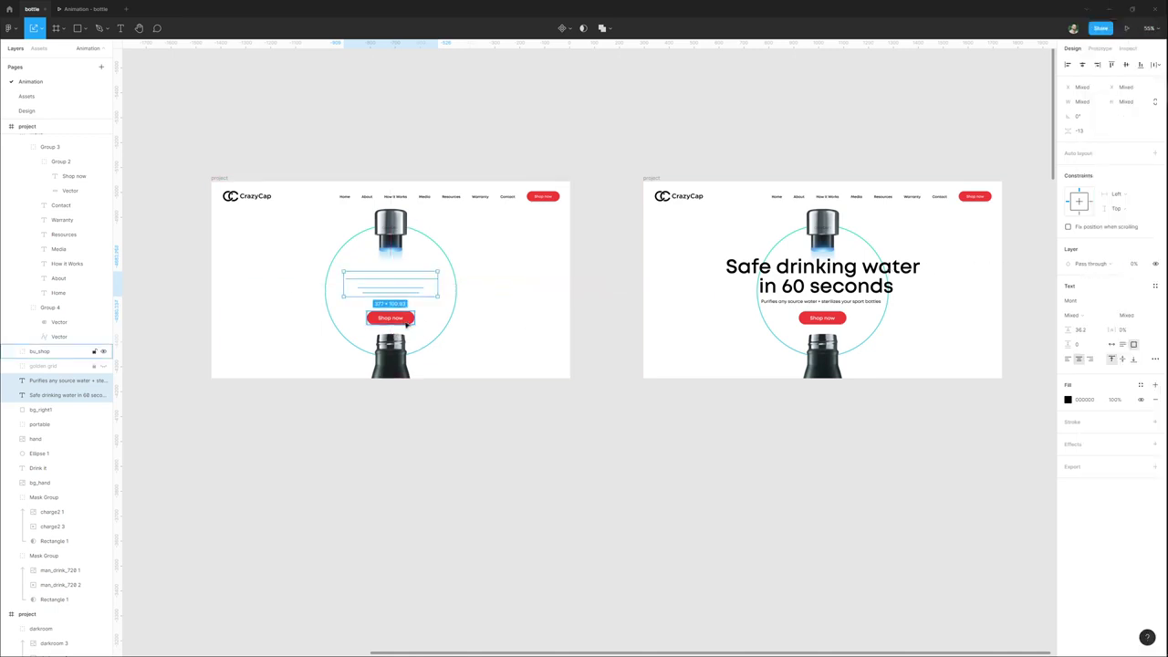
Move the main Shop now button in the screen 1 frame down behind the bottle neck and set its opacity to 0%.
{"action": "left_click", "coordinate": [410, 327]}
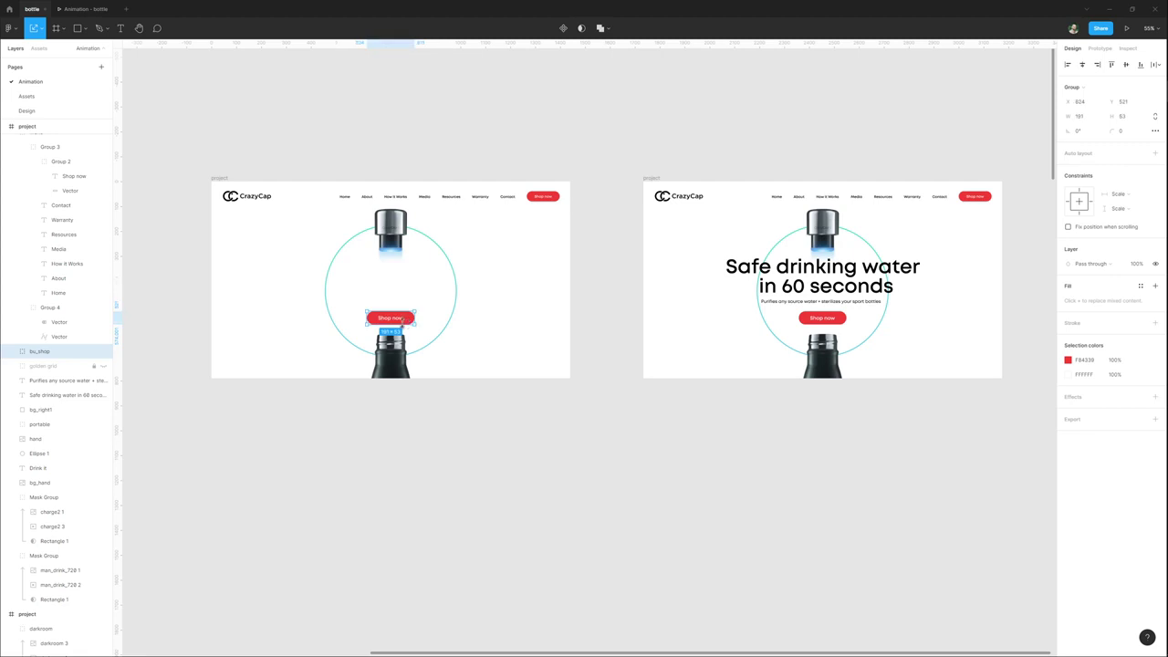
{"action": "left_click_drag", "start_coordinate": [408, 323], "coordinate": [410, 346]}
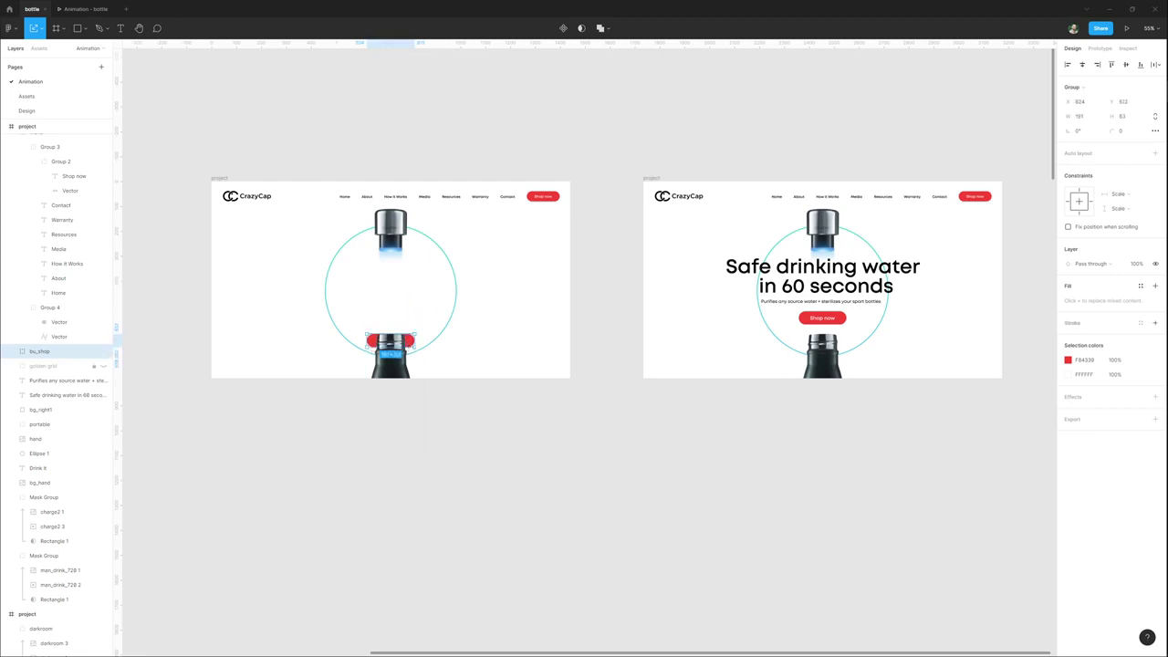
{"action": "left_click_drag", "start_coordinate": [1137, 263], "coordinate": [1009, 264]}
{"action": "scroll", "coordinate": [355, 291], "scroll_direction": "up", "scroll_amount": 2}
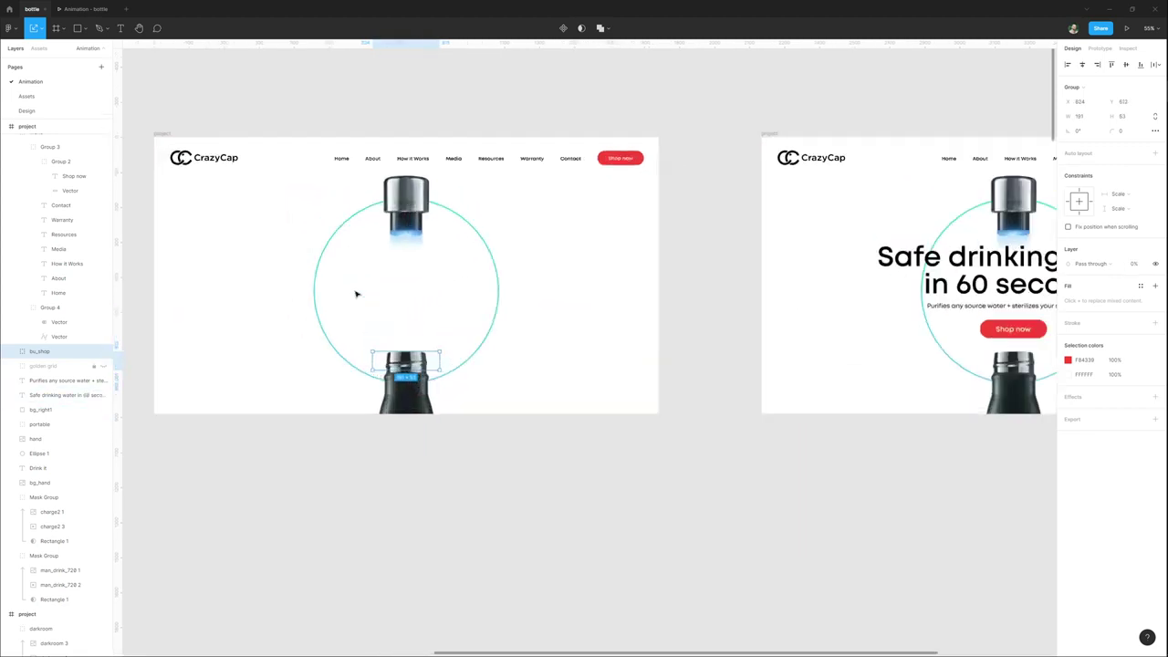
Close the bottle in the screen 1 frame by raising the body, lowering the cap and its light onto the neck, and nudging the bottle up.
{"action": "left_click_drag", "start_coordinate": [397, 387], "coordinate": [406, 313]}
{"action": "left_click", "coordinate": [406, 228]}
{"action": "left_click", "coordinate": [408, 199], "text": "shift"}
{"action": "left_click_drag", "start_coordinate": [408, 200], "coordinate": [410, 286]}
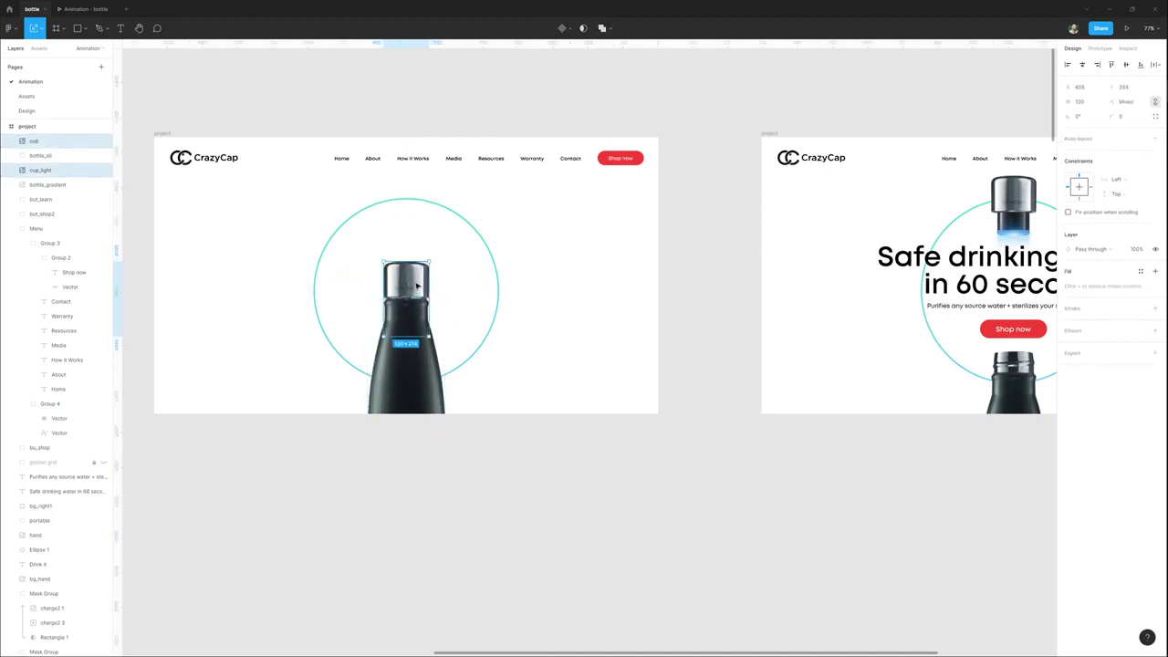
{"action": "left_click", "coordinate": [412, 374], "text": "shift"}
{"action": "left_click_drag", "start_coordinate": [411, 374], "coordinate": [408, 365]}
Shrink the ring in the screen 1 frame evenly around its centre so it closely surrounds the bottle's cap.
{"action": "left_click", "coordinate": [500, 280]}
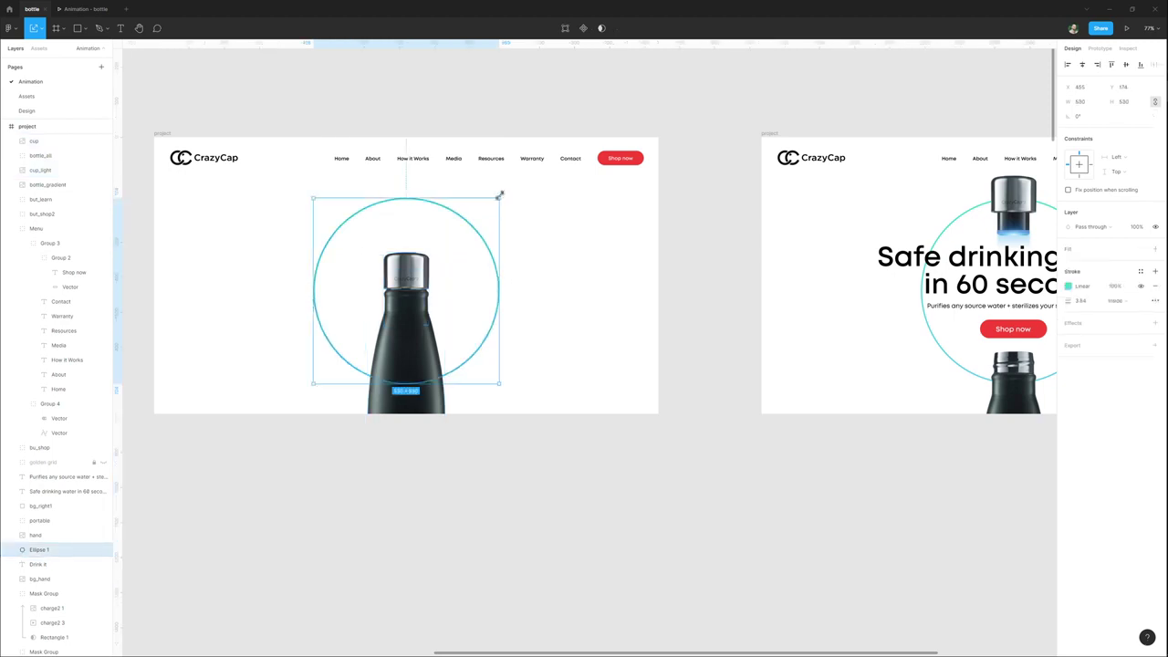
{"action": "left_click_drag", "start_coordinate": [500, 198], "coordinate": [459, 237]}
{"action": "scroll", "coordinate": [454, 235], "scroll_direction": "down", "scroll_amount": 3}
{"action": "left_click", "coordinate": [427, 137]}
{"action": "left_click_drag", "start_coordinate": [444, 128], "coordinate": [391, 146]}
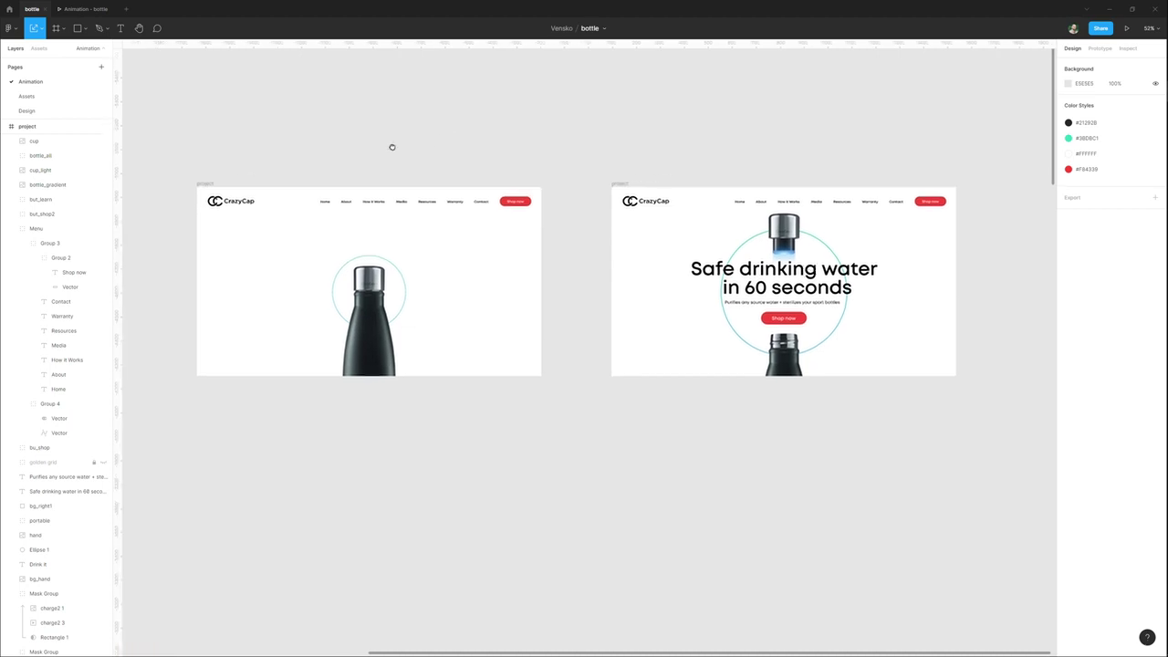
Connect the screen 1 frame to the screen 2 frame with a prototype interaction.
{"action": "left_click", "coordinate": [205, 185]}
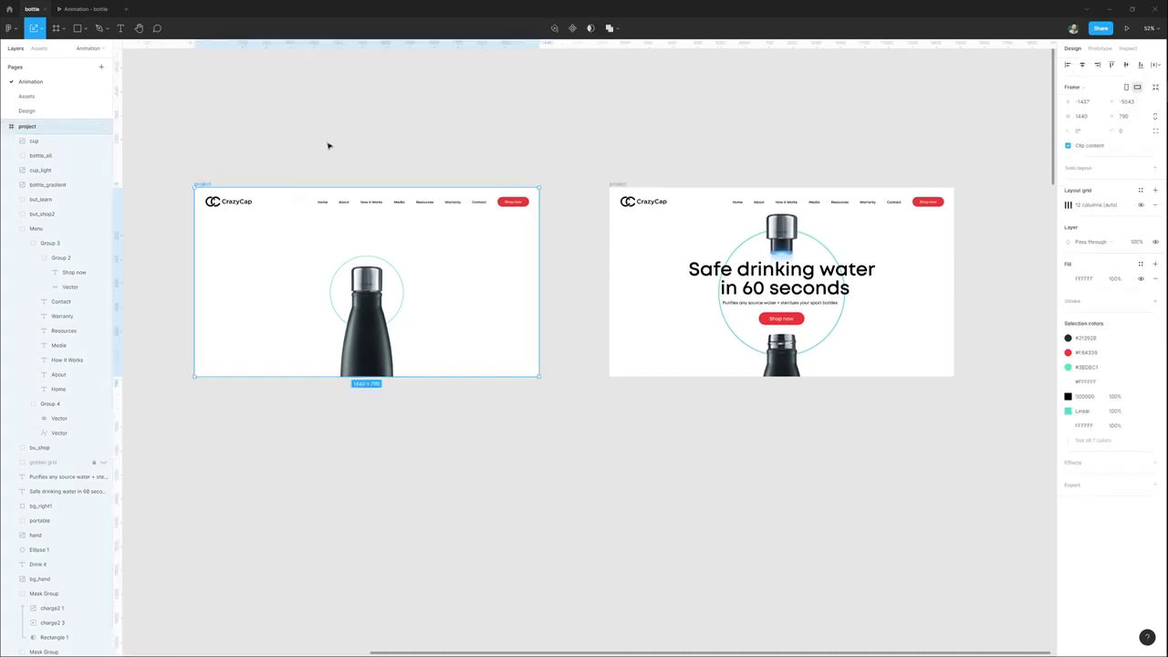
{"action": "left_click", "coordinate": [1099, 49]}
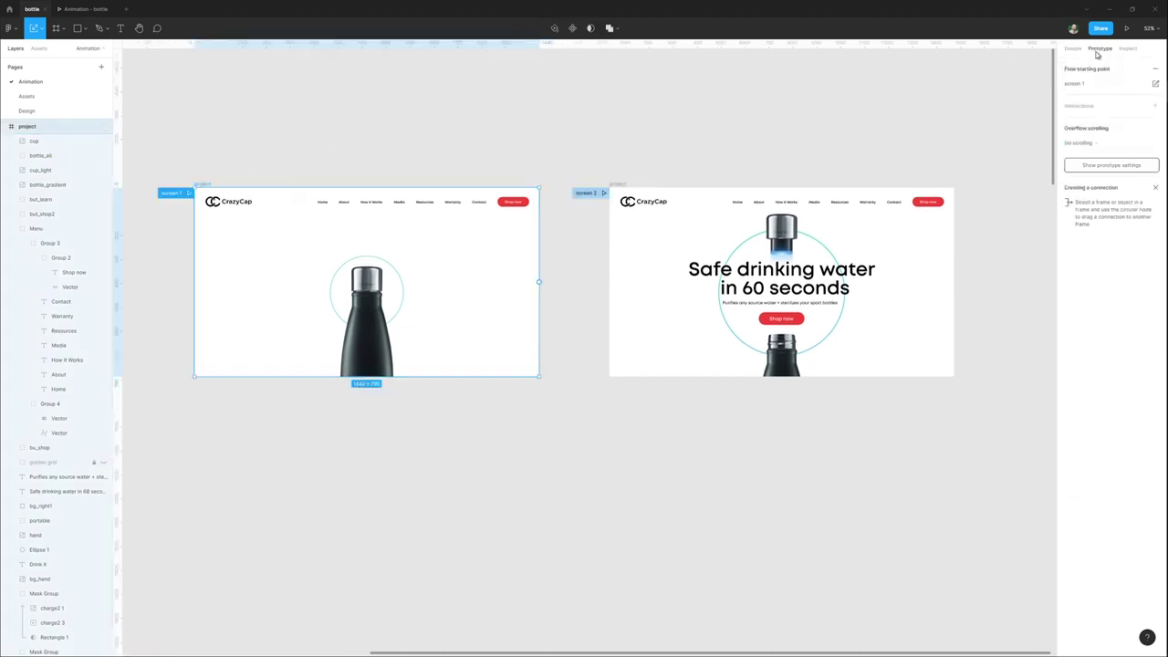
{"action": "left_click_drag", "start_coordinate": [539, 283], "coordinate": [625, 294]}
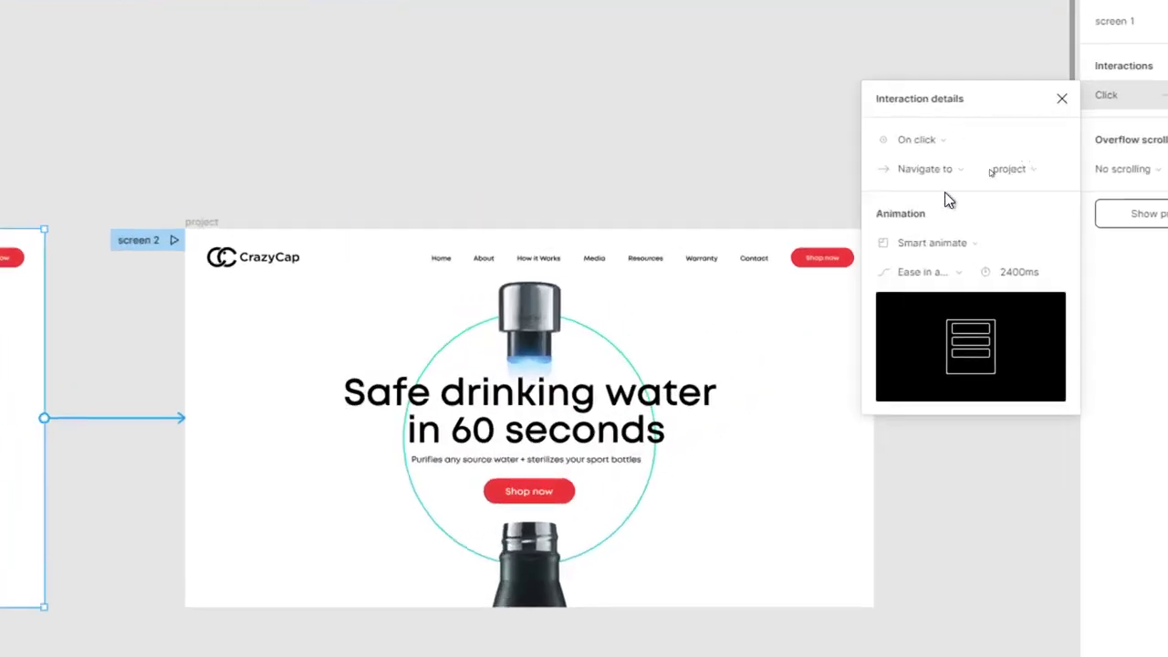
Set the transition from screen 1 to screen 2 to Smart animate with Ease in and out over 2400 ms.
{"action": "left_click", "coordinate": [948, 238]}
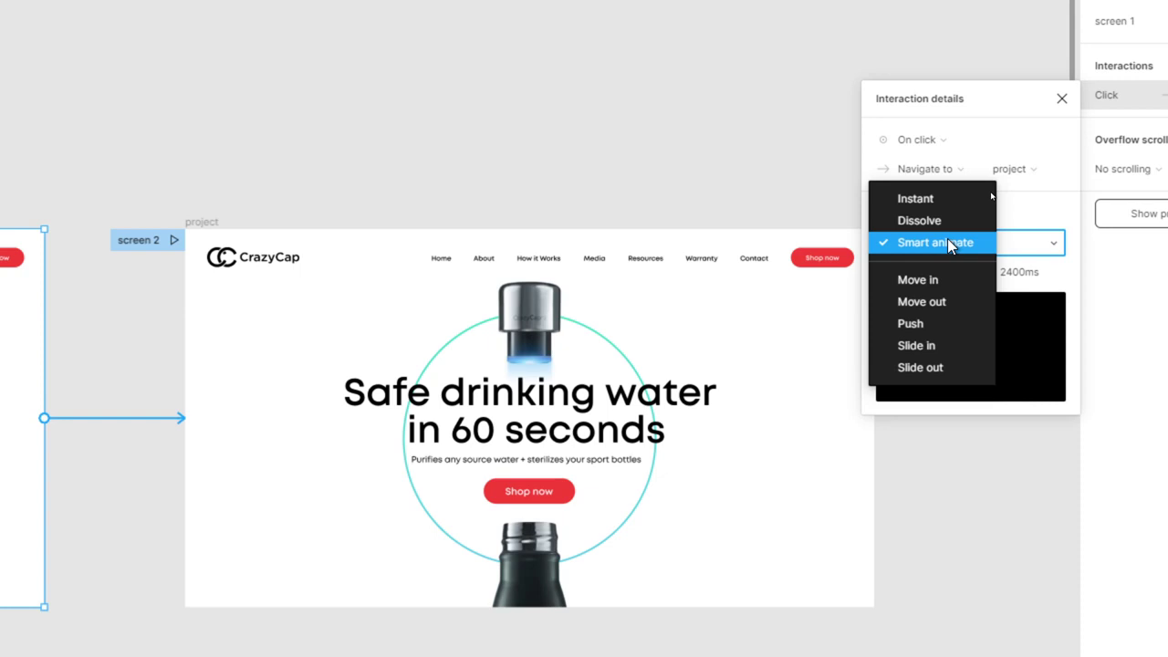
{"action": "left_click", "coordinate": [937, 242]}
{"action": "left_click", "coordinate": [957, 272]}
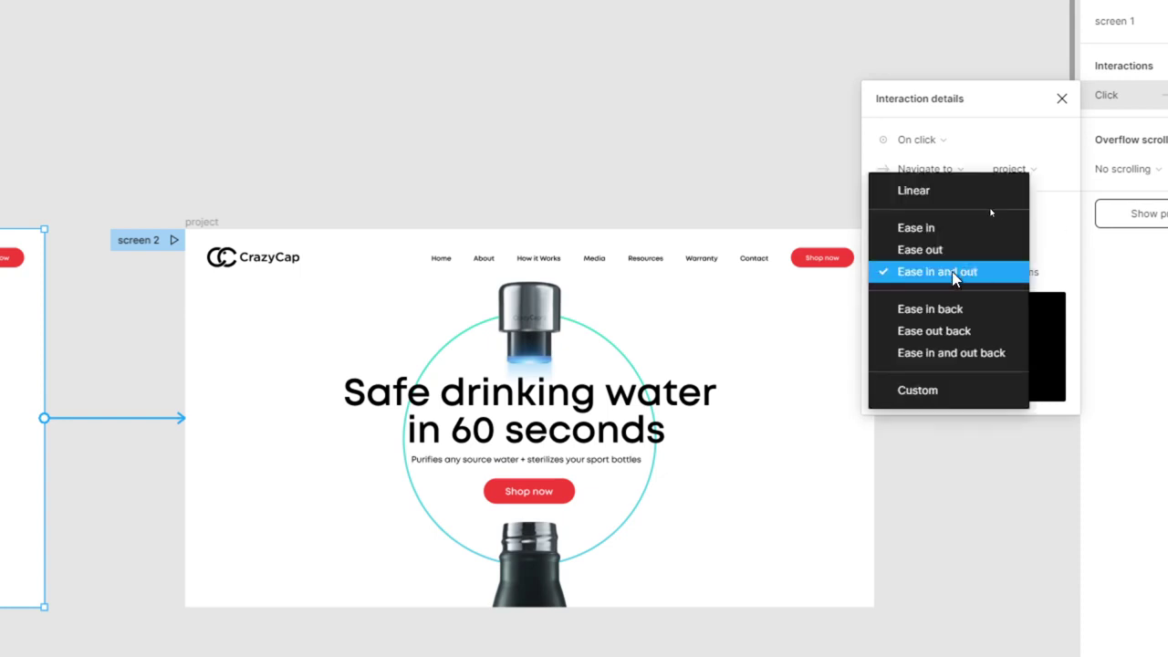
{"action": "left_click", "coordinate": [940, 272]}
{"action": "left_click", "coordinate": [983, 275]}
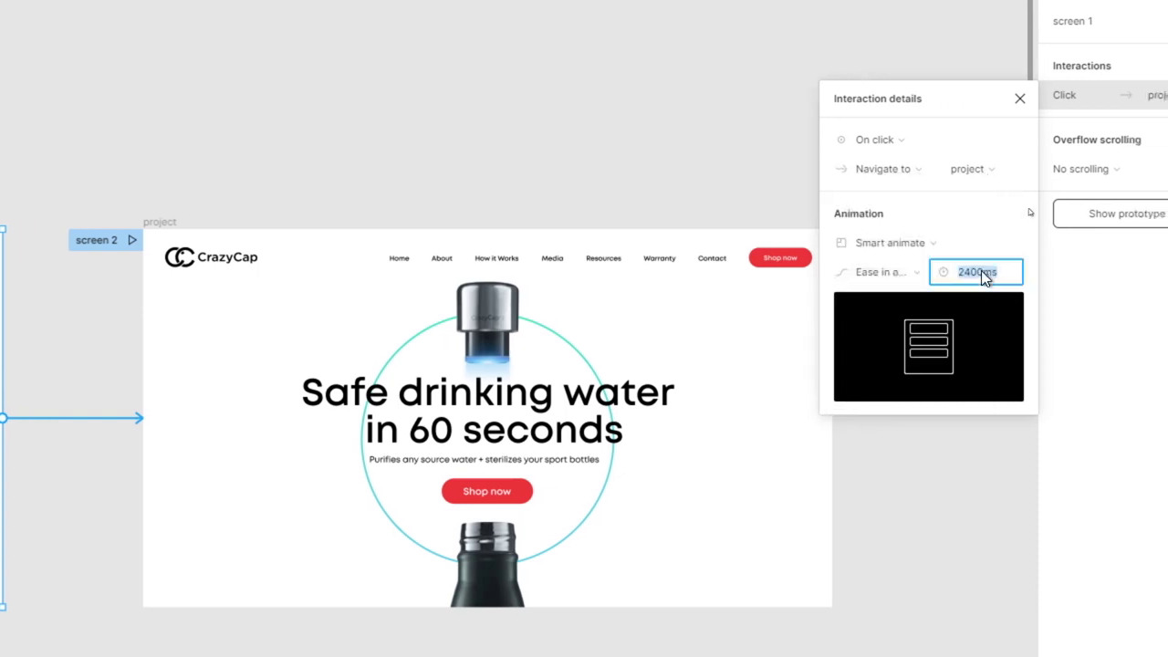
{"action": "type", "text": "2400"}
{"action": "key", "text": "Return"}
{"action": "left_click", "coordinate": [300, 88]}
{"action": "scroll", "coordinate": [324, 109], "scroll_direction": "down", "scroll_amount": 5}
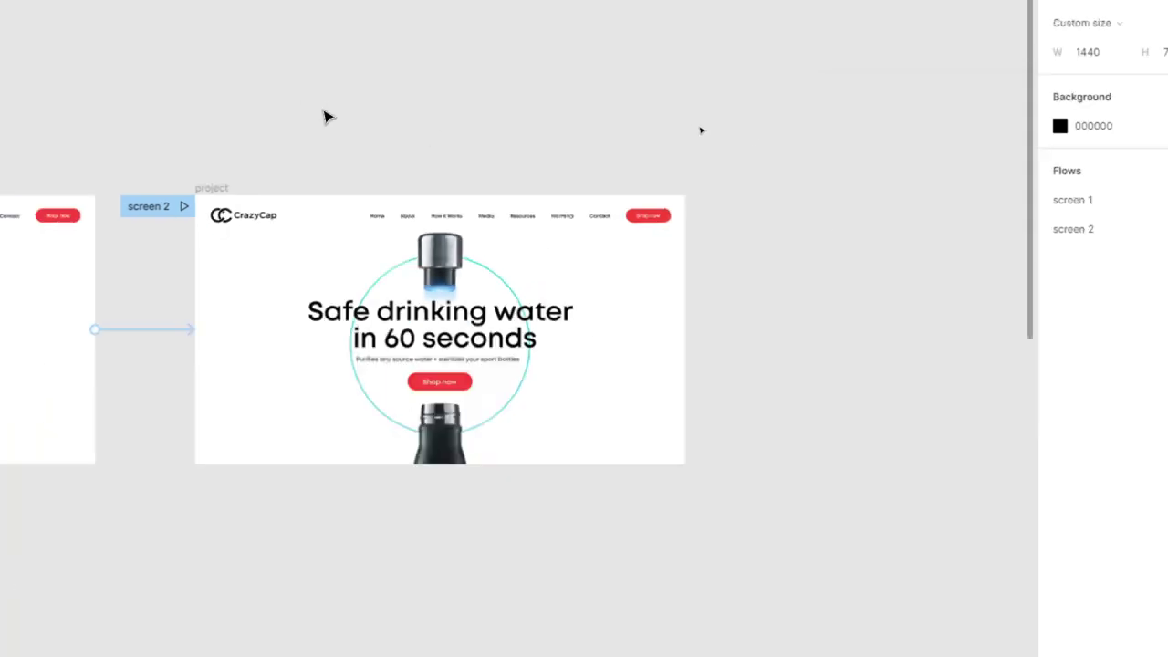
Preview the screen 1 flow by playing its transition, and view the screen 2 flow from the list of flows.
{"action": "left_click_drag", "start_coordinate": [250, 109], "coordinate": [615, 144]}
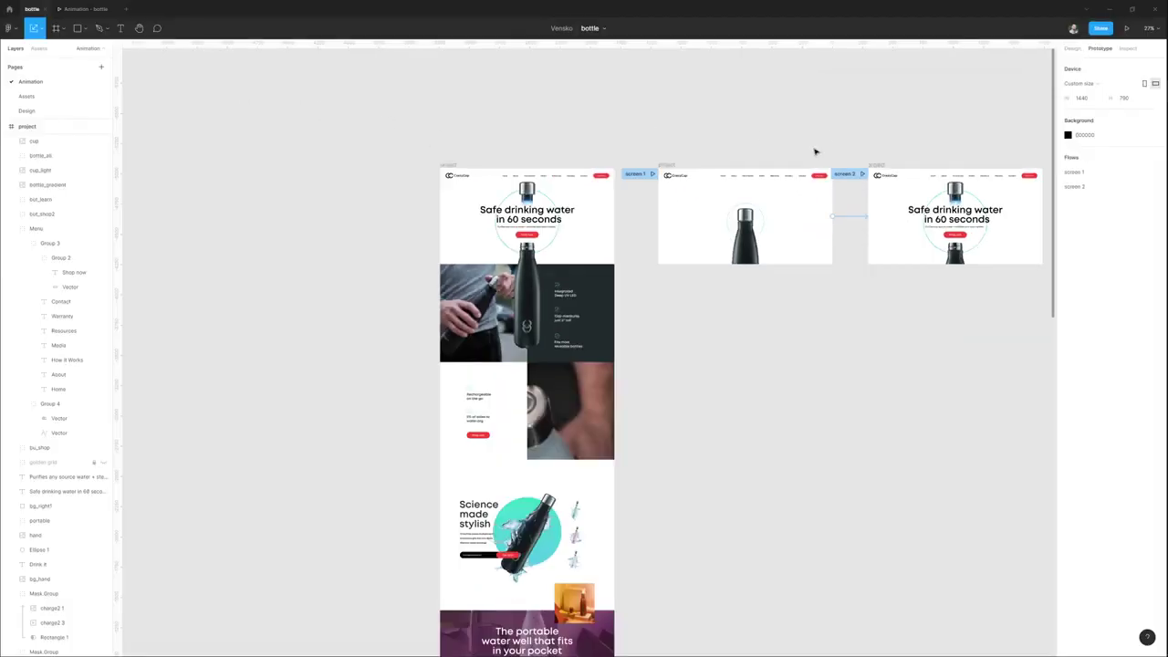
{"action": "left_click", "coordinate": [653, 173]}
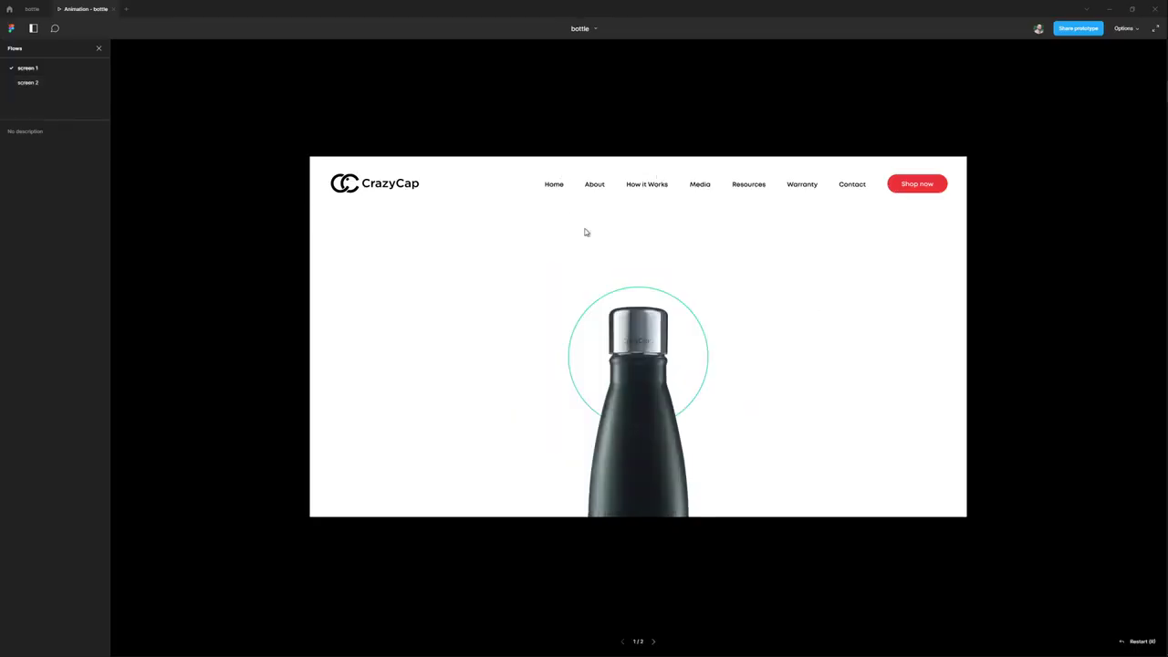
{"action": "left_click", "coordinate": [676, 344]}
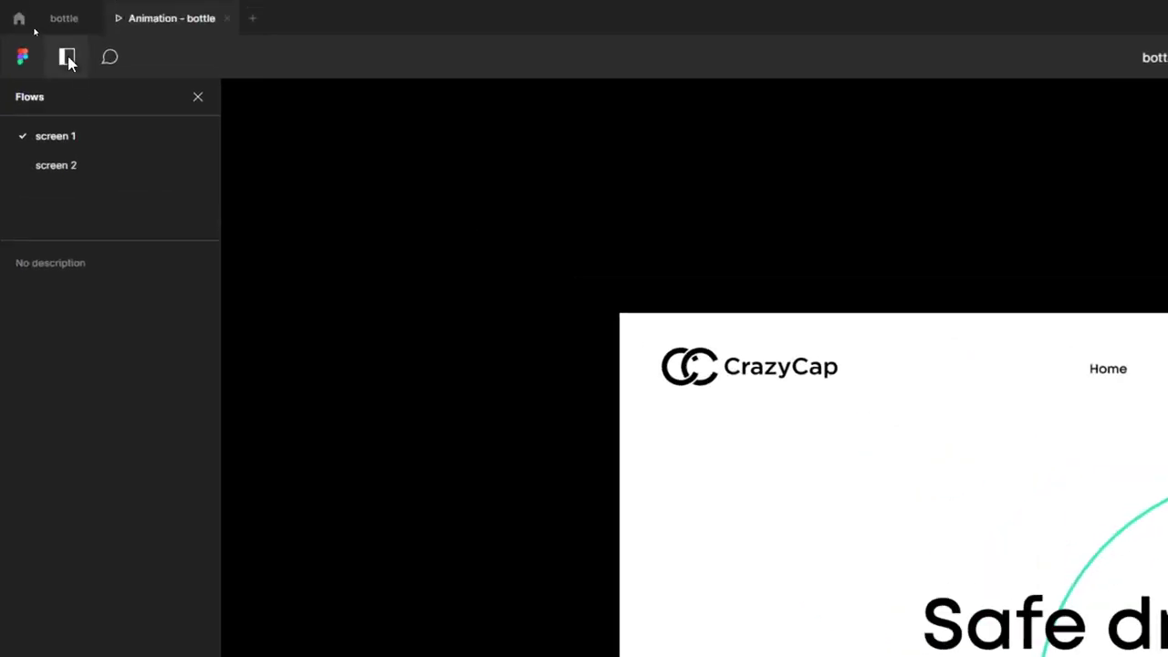
{"action": "left_click", "coordinate": [67, 58]}
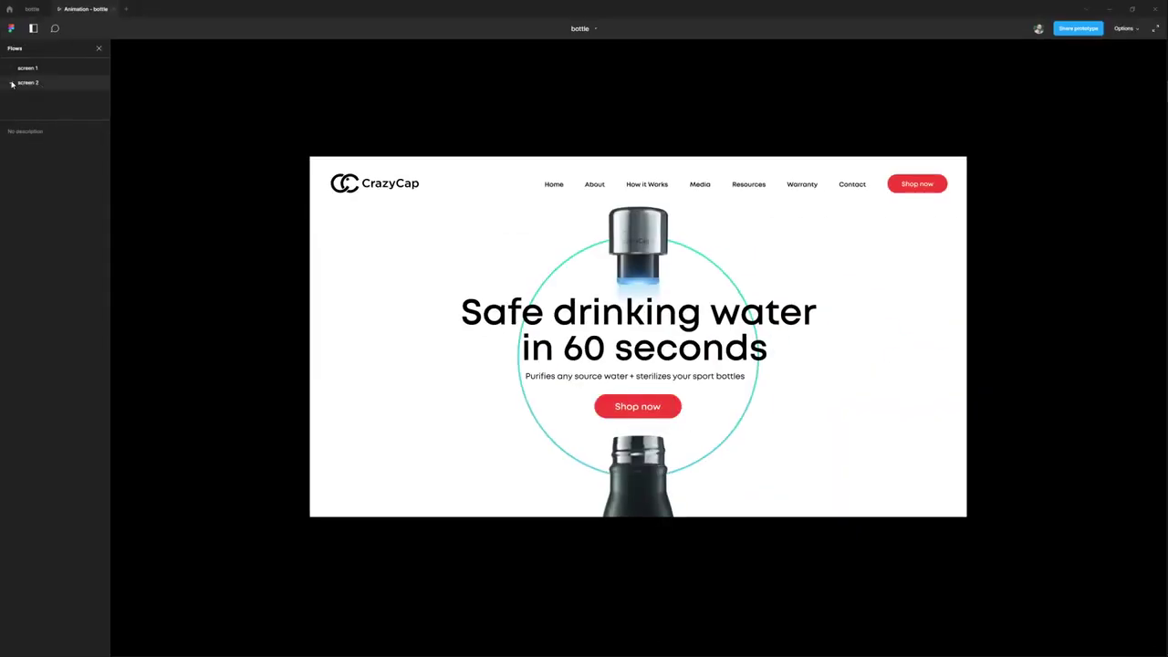
{"action": "left_click", "coordinate": [13, 83]}
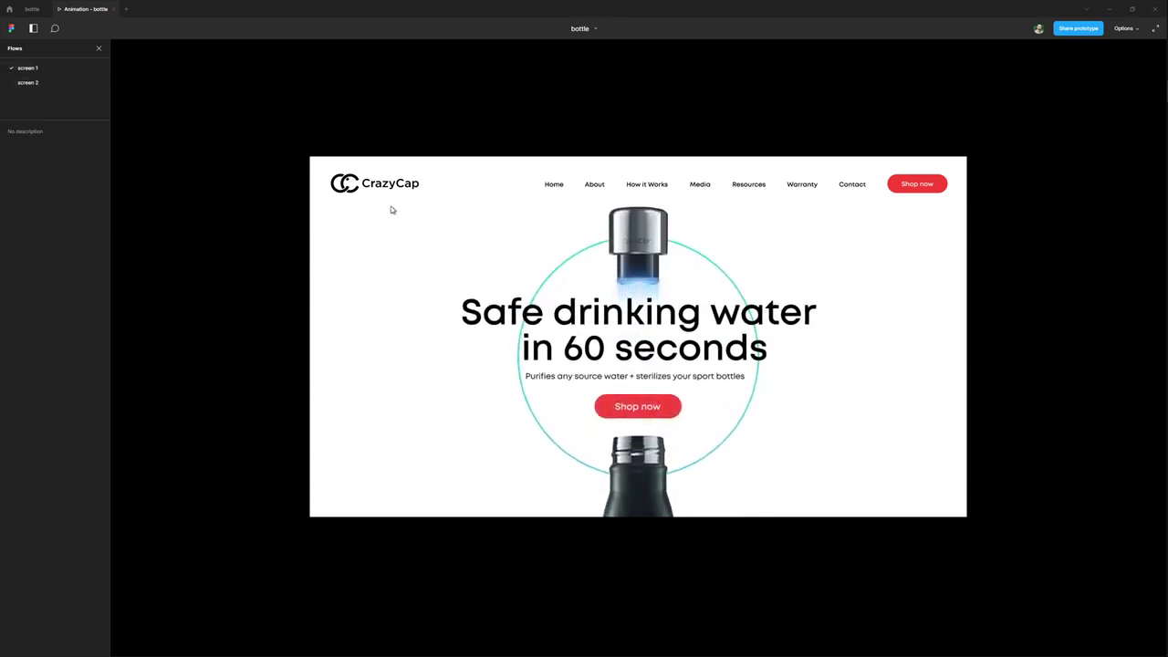
Compare the two frames in the design file and replay the screen 1 transition in the prototype preview.
{"action": "key", "text": "ctrl+Tab"}
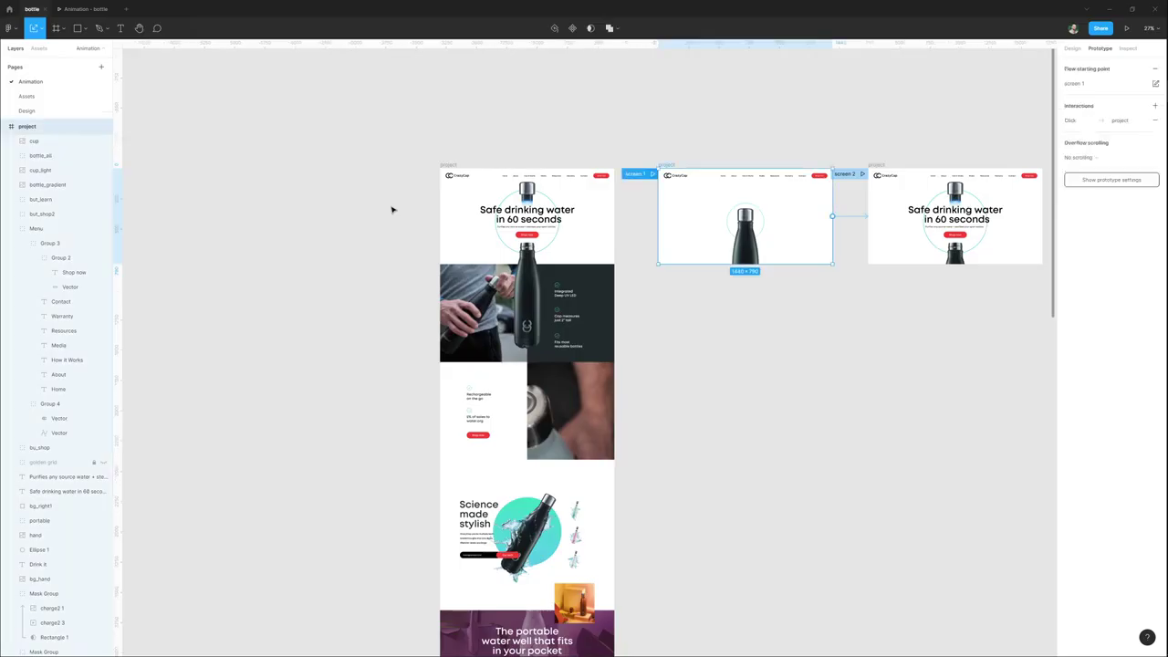
{"action": "scroll", "coordinate": [571, 274], "scroll_direction": "up", "scroll_amount": 5}
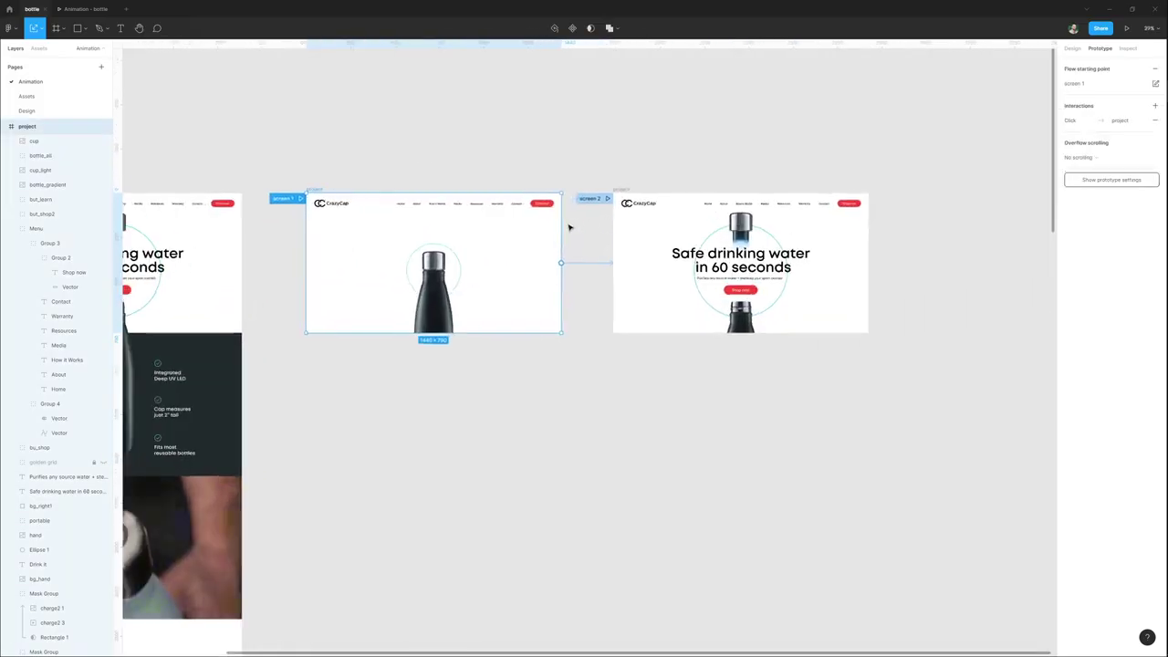
{"action": "left_click", "coordinate": [360, 160]}
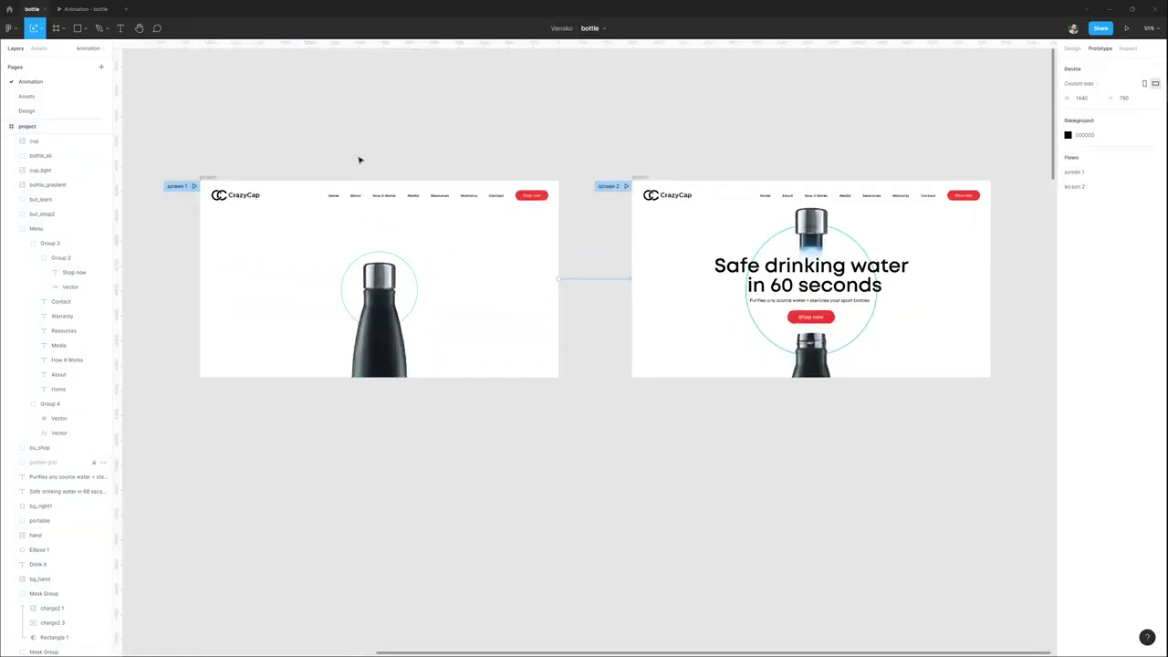
{"action": "left_click", "coordinate": [85, 9]}
{"action": "left_click", "coordinate": [41, 70]}
{"action": "left_click", "coordinate": [614, 357]}
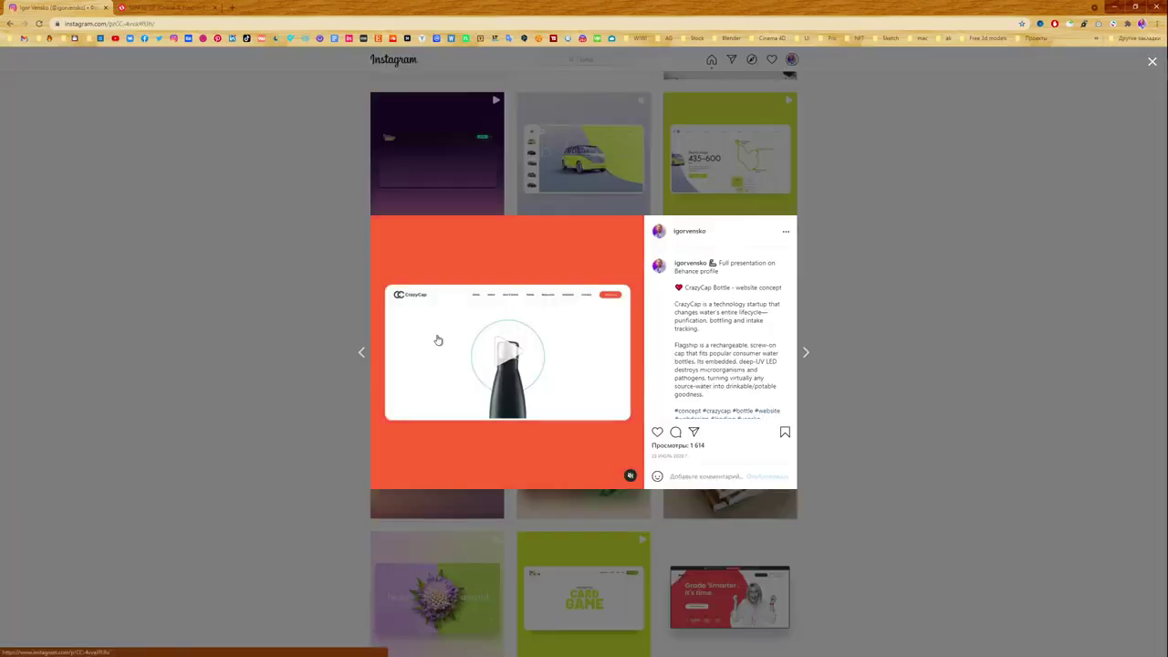
Watch the CrazyCap hero animation repeatedly in the Instagram post for reference, and return to Figma.
{"action": "left_click", "coordinate": [436, 340]}
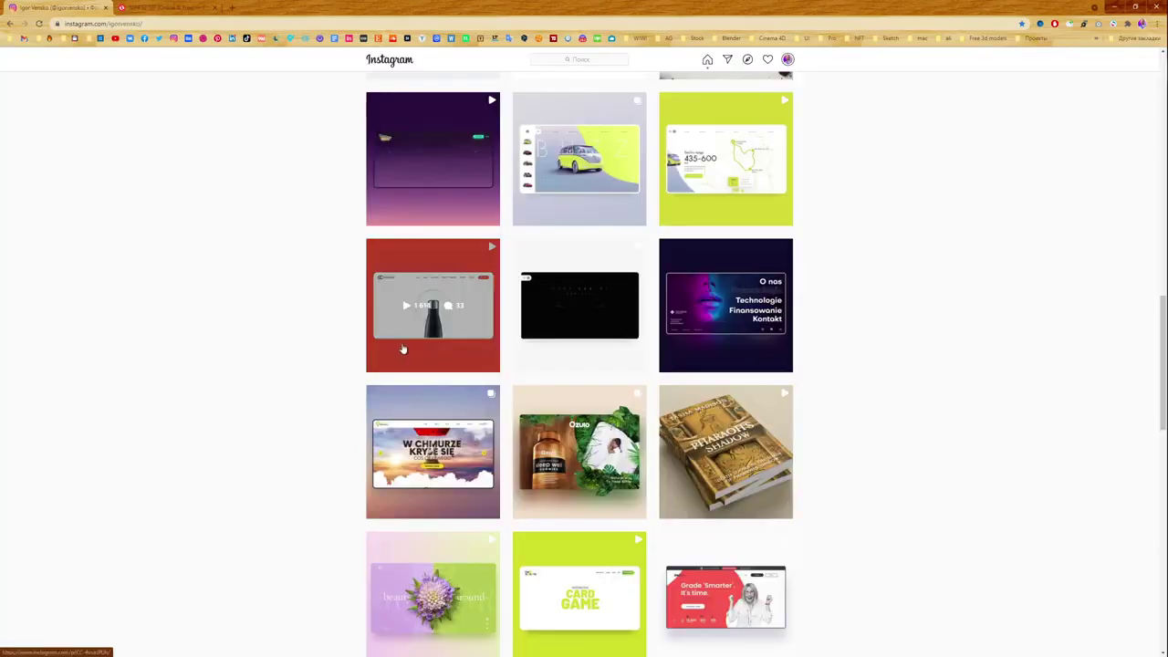
{"action": "key", "text": "Escape"}
{"action": "left_click", "coordinate": [445, 338]}
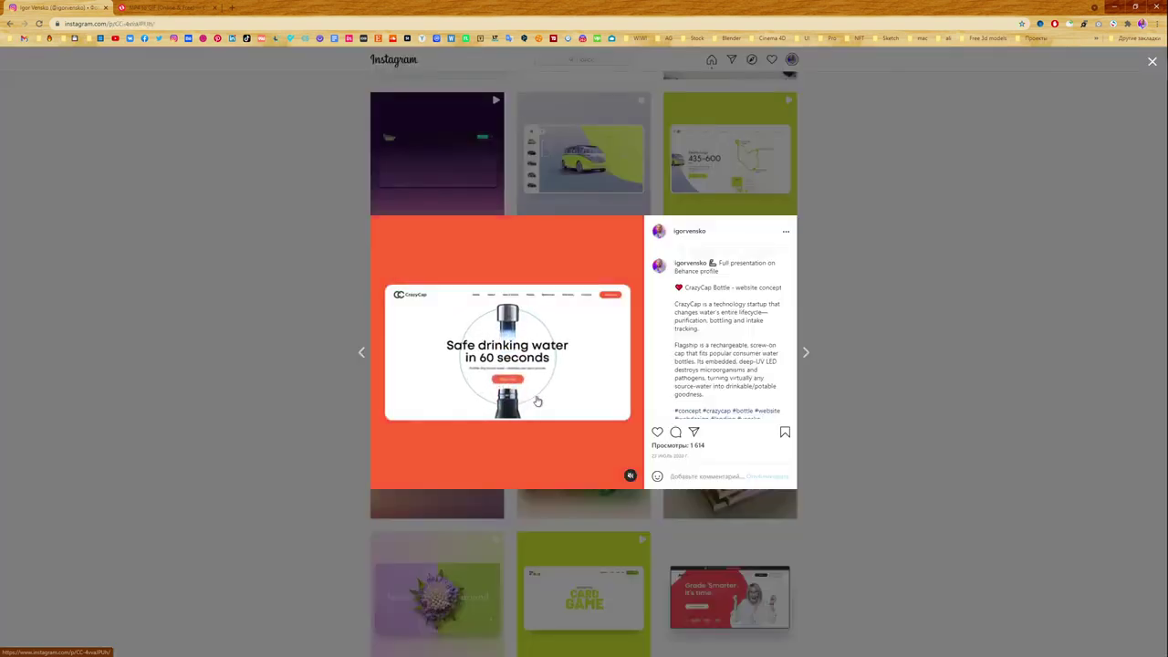
{"action": "left_click", "coordinate": [303, 407]}
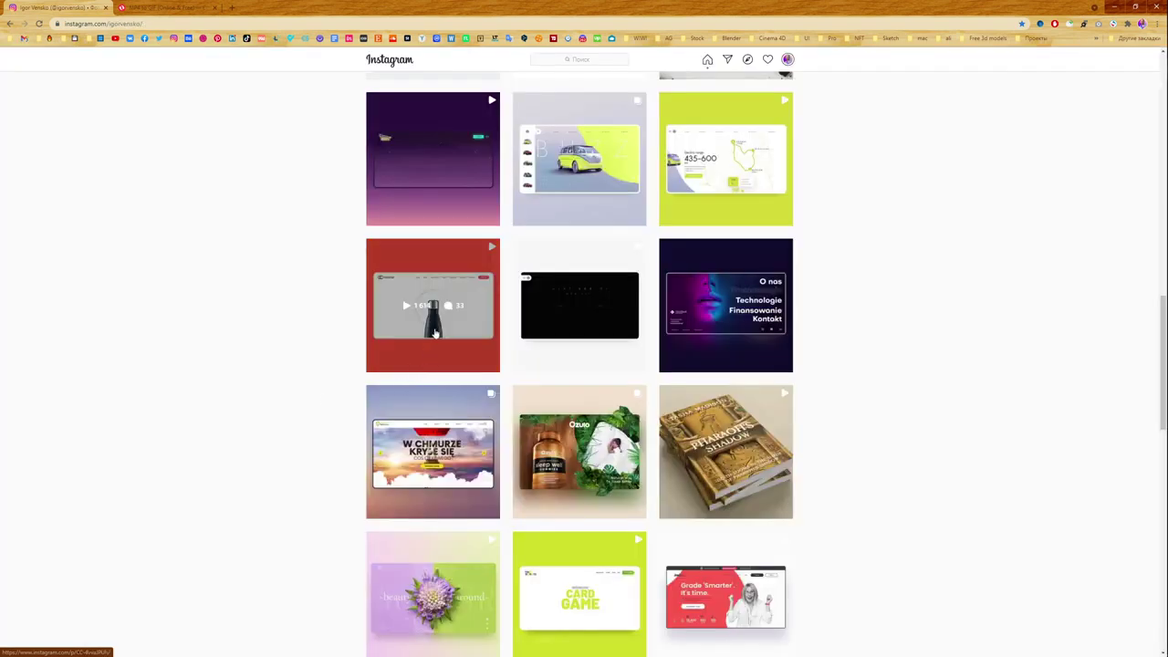
{"action": "left_click", "coordinate": [438, 329]}
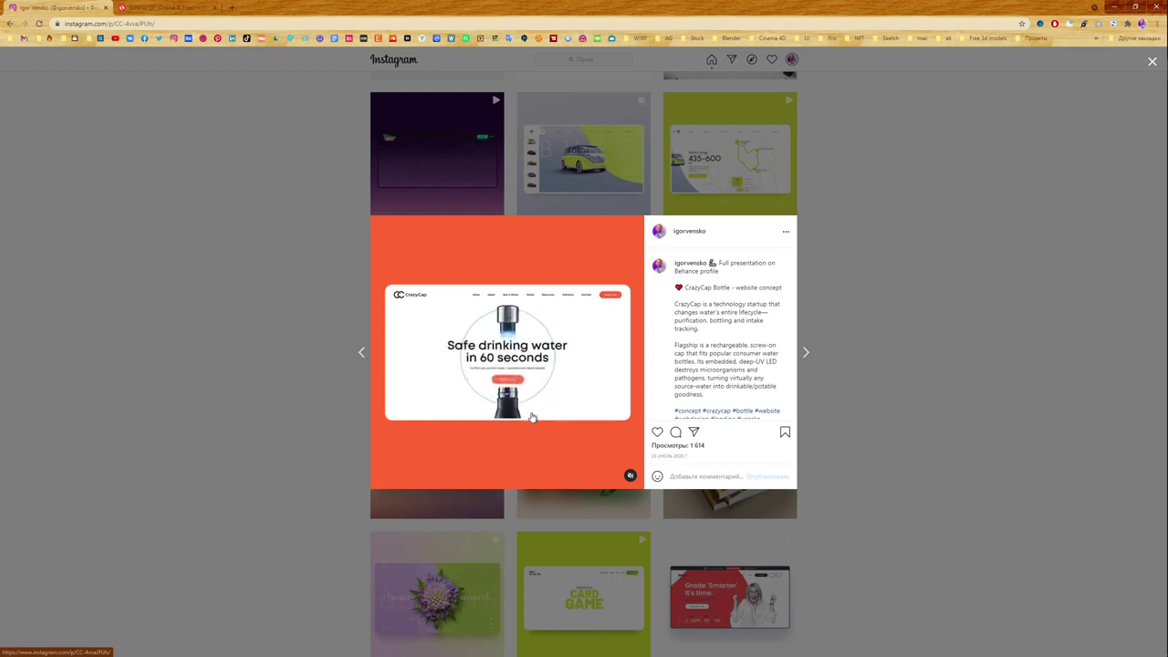
{"action": "left_click", "coordinate": [947, 298]}
{"action": "left_click", "coordinate": [1127, 99]}
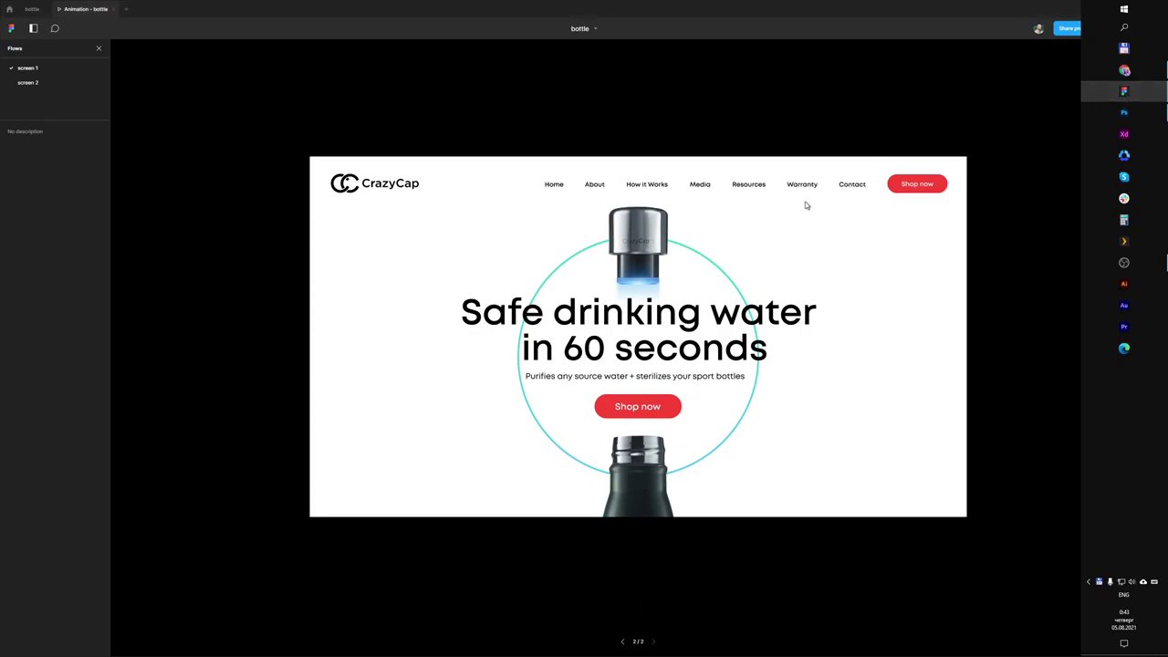
Move the screen 2 frame farther from screen 1 in the design file, leaving room for another frame between them.
{"action": "left_click", "coordinate": [47, 11]}
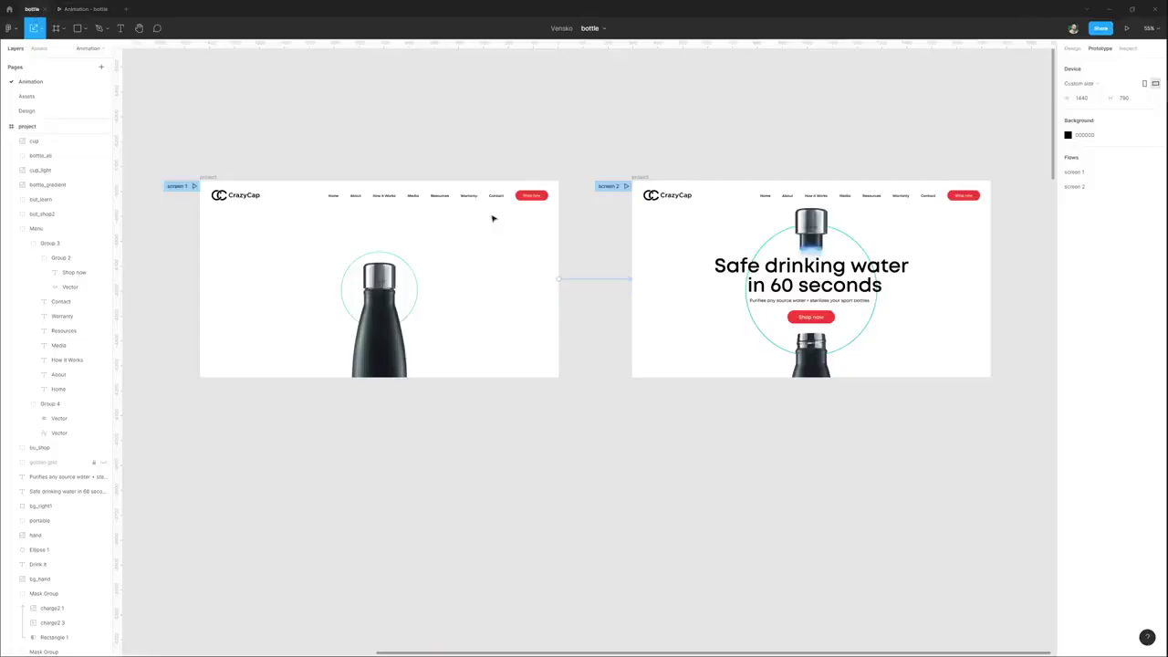
{"action": "scroll", "coordinate": [538, 142], "scroll_direction": "down", "scroll_amount": 3}
{"action": "left_click_drag", "start_coordinate": [555, 112], "coordinate": [500, 153]}
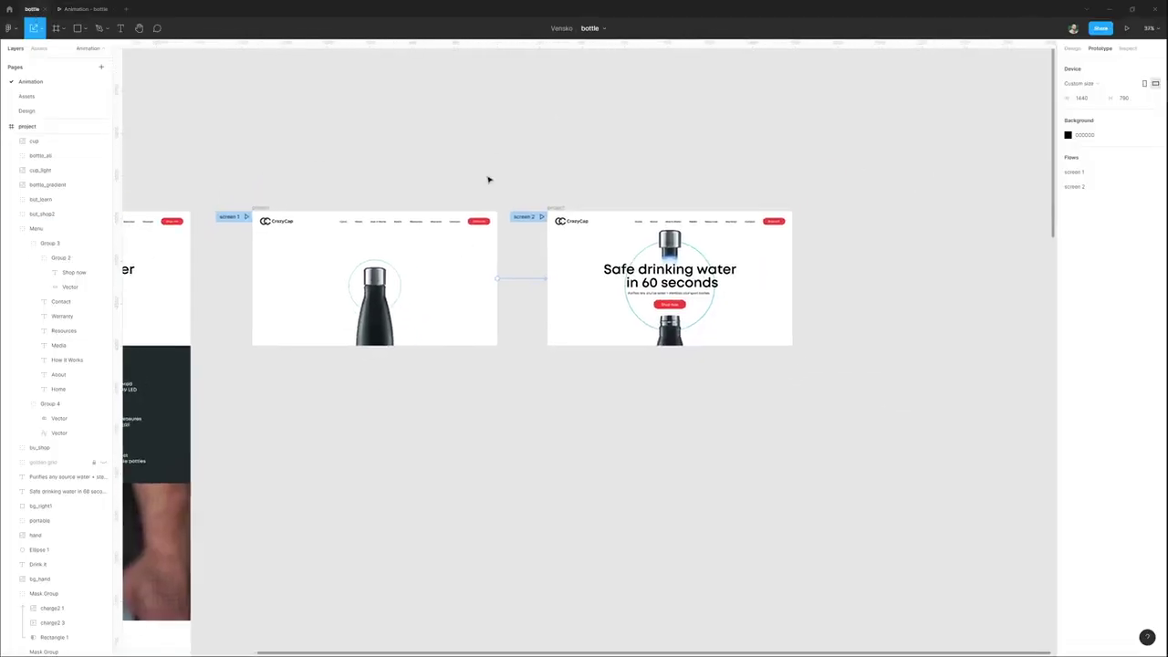
{"action": "scroll", "coordinate": [489, 179], "scroll_direction": "up", "scroll_amount": 4}
{"action": "scroll", "coordinate": [488, 179], "scroll_direction": "down", "scroll_amount": 2}
{"action": "scroll", "coordinate": [523, 198], "scroll_direction": "down", "scroll_amount": 1}
{"action": "left_click_drag", "start_coordinate": [564, 216], "coordinate": [903, 208]}
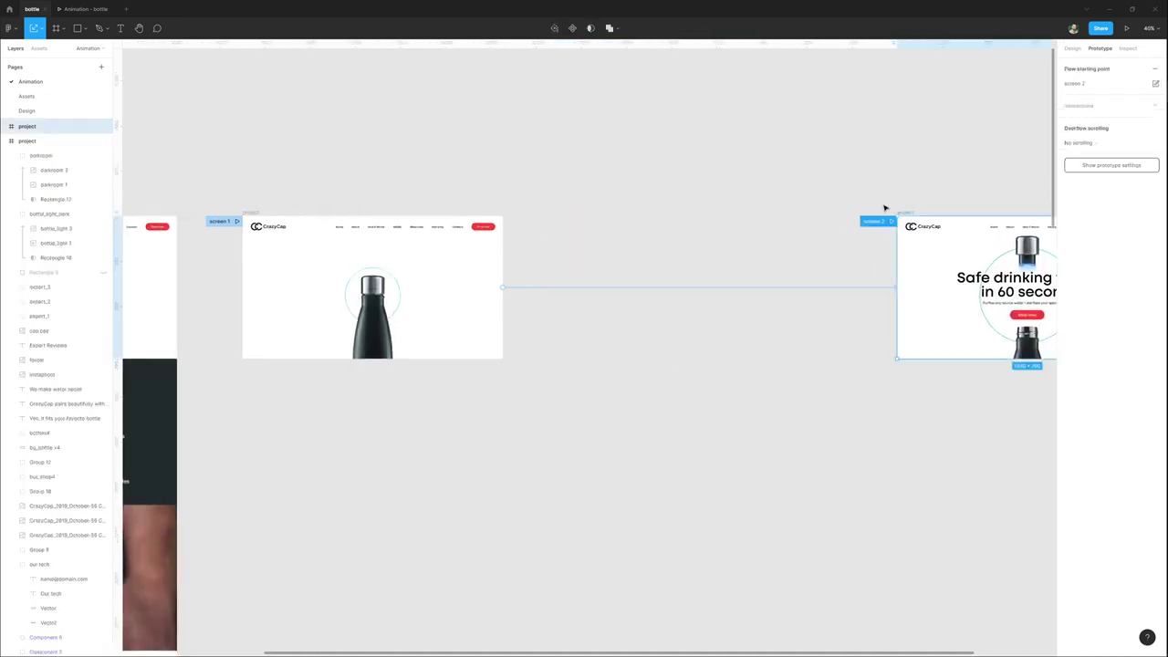
Duplicate the screen 1 frame into the gap between screen 1 and screen 2.
{"action": "left_click", "coordinate": [259, 213]}
{"action": "left_click_drag", "start_coordinate": [256, 217], "coordinate": [584, 215]}
{"action": "left_click", "coordinate": [560, 167]}
{"action": "left_click_drag", "start_coordinate": [560, 167], "coordinate": [501, 165]}
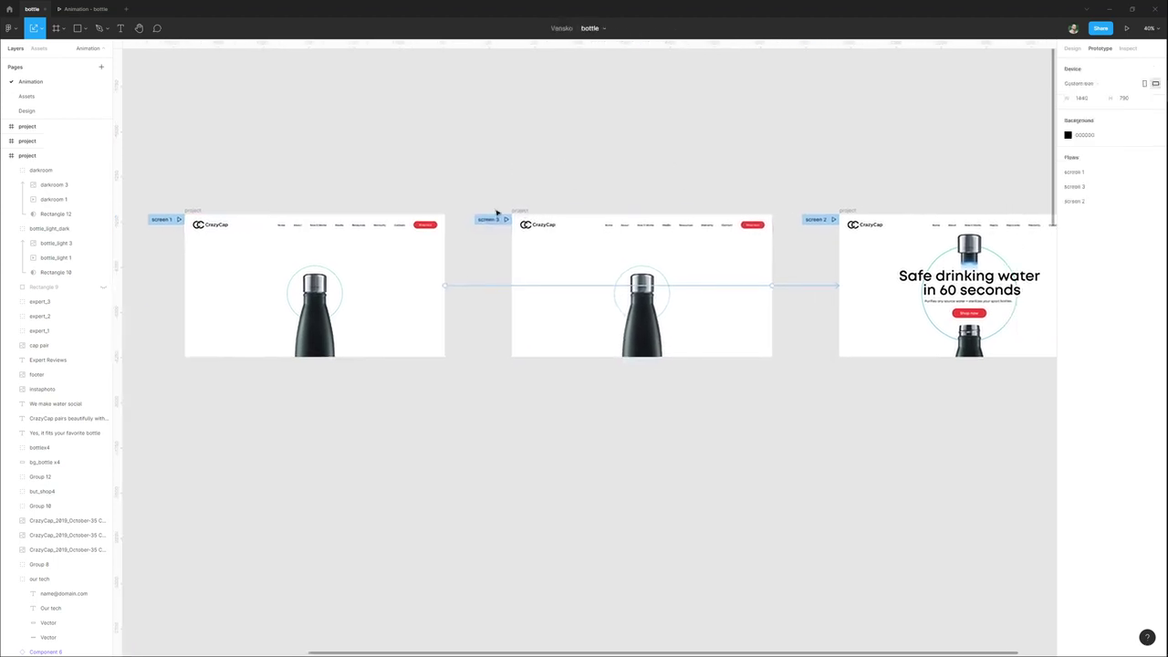
Redirect the prototype connection of screen 1 to the new middle frame, screen 3.
{"action": "left_click_drag", "start_coordinate": [486, 286], "coordinate": [520, 290]}
{"action": "left_click", "coordinate": [527, 210]}
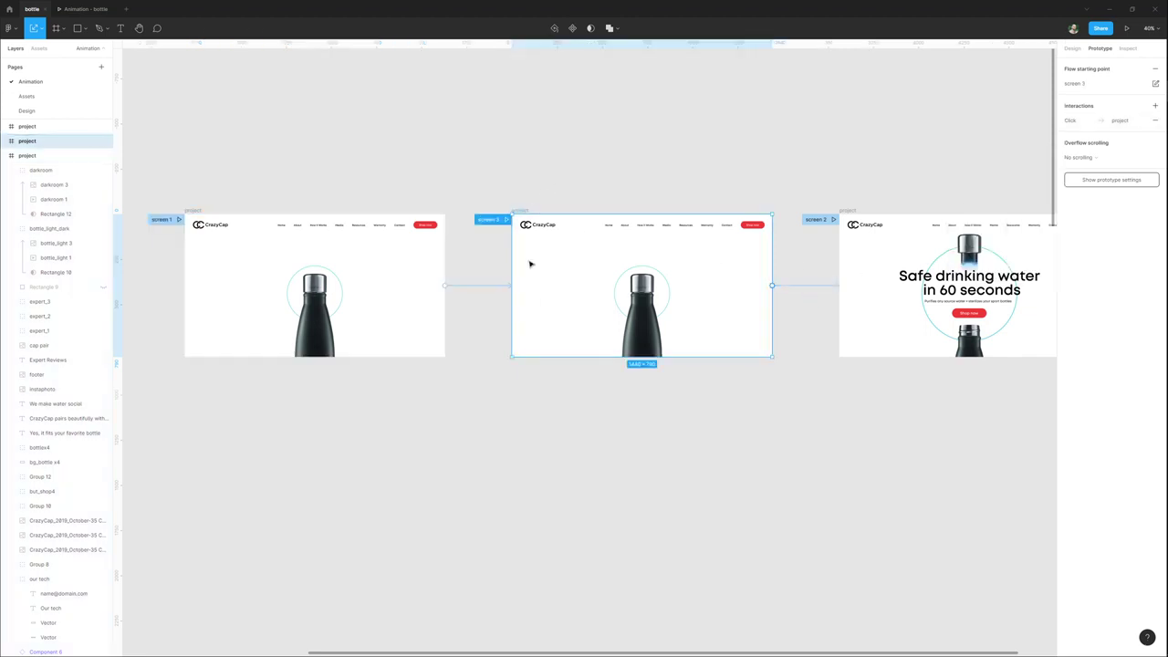
{"action": "scroll", "coordinate": [493, 228], "scroll_direction": "left", "scroll_amount": 1}
{"action": "left_click", "coordinate": [461, 176]}
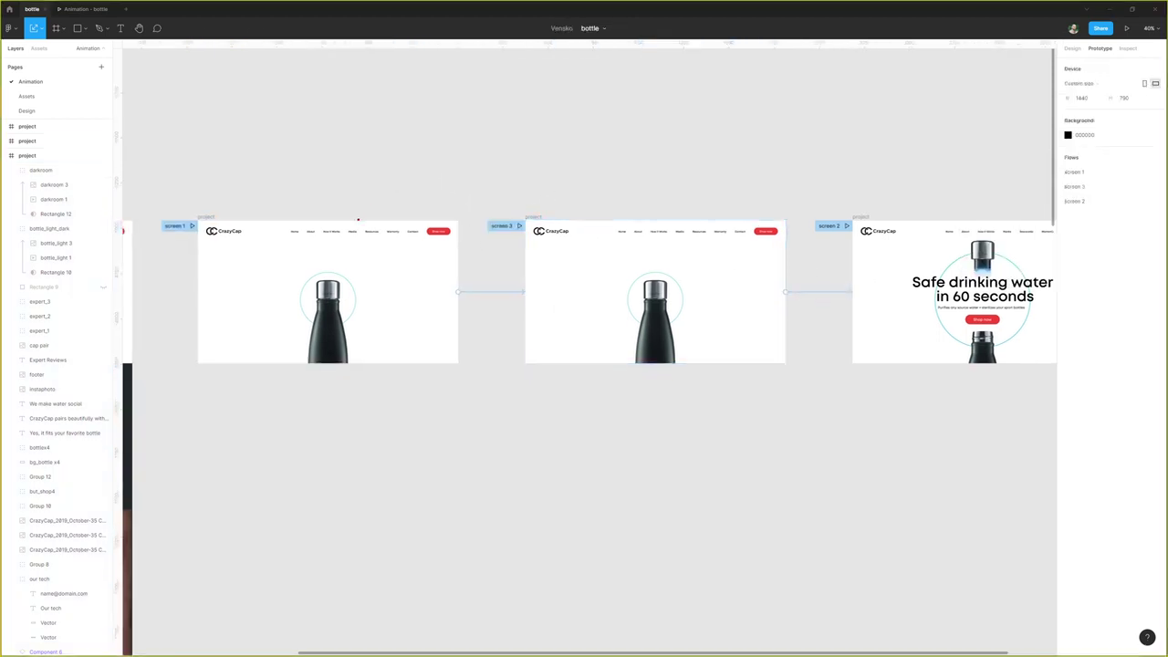
{"action": "mouse_move", "coordinate": [330, 231]}
{"action": "left_mouse_down"}
{"action": "mouse_move", "coordinate": [384, 182]}
{"action": "mouse_move", "coordinate": [488, 176]}
{"action": "mouse_move", "coordinate": [551, 223]}
{"action": "left_mouse_up"}
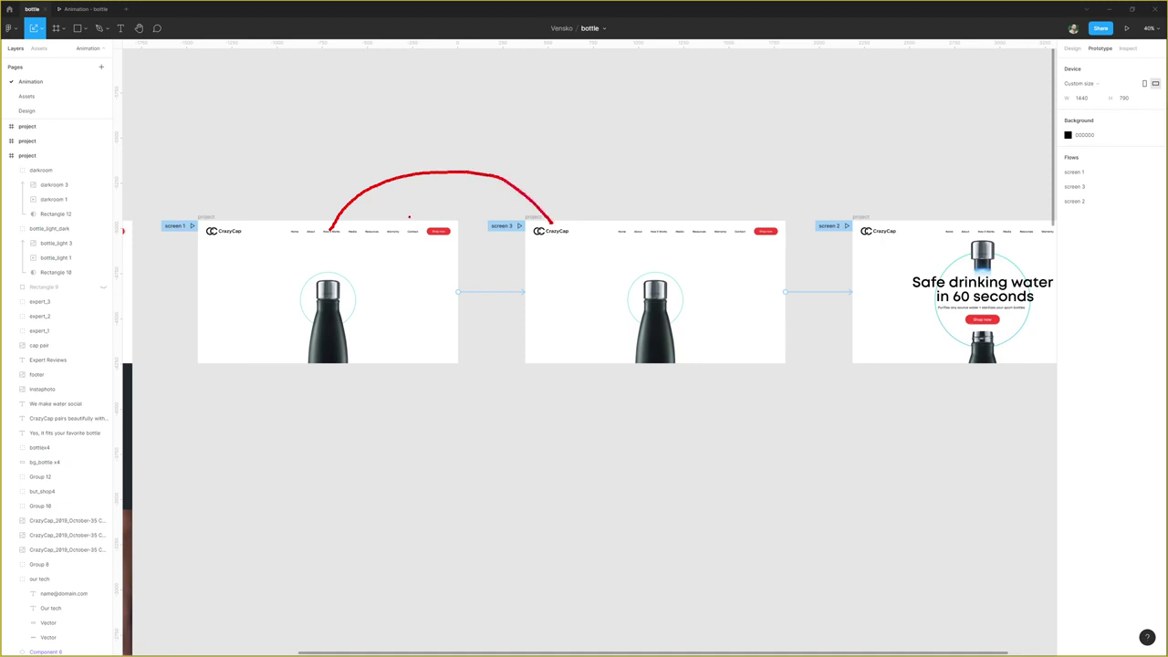
{"action": "mouse_move", "coordinate": [341, 228]}
{"action": "left_mouse_down"}
{"action": "mouse_move", "coordinate": [464, 181]}
{"action": "mouse_move", "coordinate": [559, 215]}
{"action": "left_mouse_up"}
{"action": "left_click_drag", "start_coordinate": [371, 182], "coordinate": [551, 213]}
{"action": "mouse_move", "coordinate": [704, 232]}
{"action": "left_mouse_down"}
{"action": "mouse_move", "coordinate": [746, 117]}
{"action": "mouse_move", "coordinate": [790, 91]}
{"action": "mouse_move", "coordinate": [890, 122]}
{"action": "mouse_move", "coordinate": [919, 221]}
{"action": "mouse_move", "coordinate": [906, 162]}
{"action": "mouse_move", "coordinate": [812, 91]}
{"action": "mouse_move", "coordinate": [726, 183]}
{"action": "mouse_move", "coordinate": [710, 230]}
{"action": "left_mouse_up"}
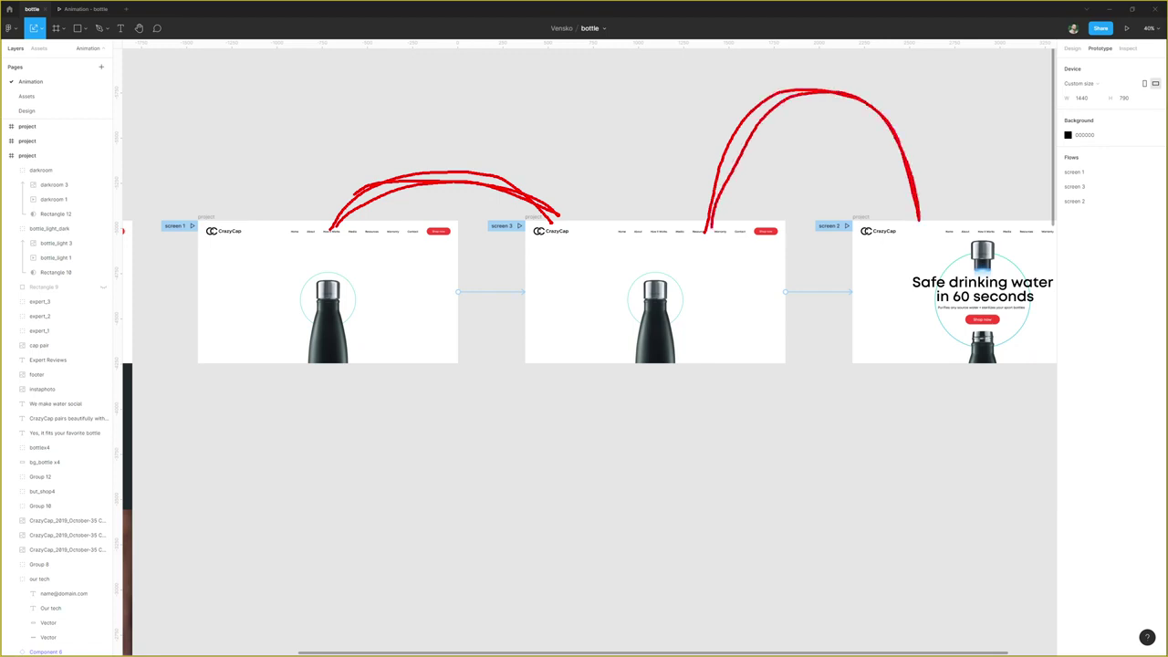
{"action": "key", "text": "Escape"}
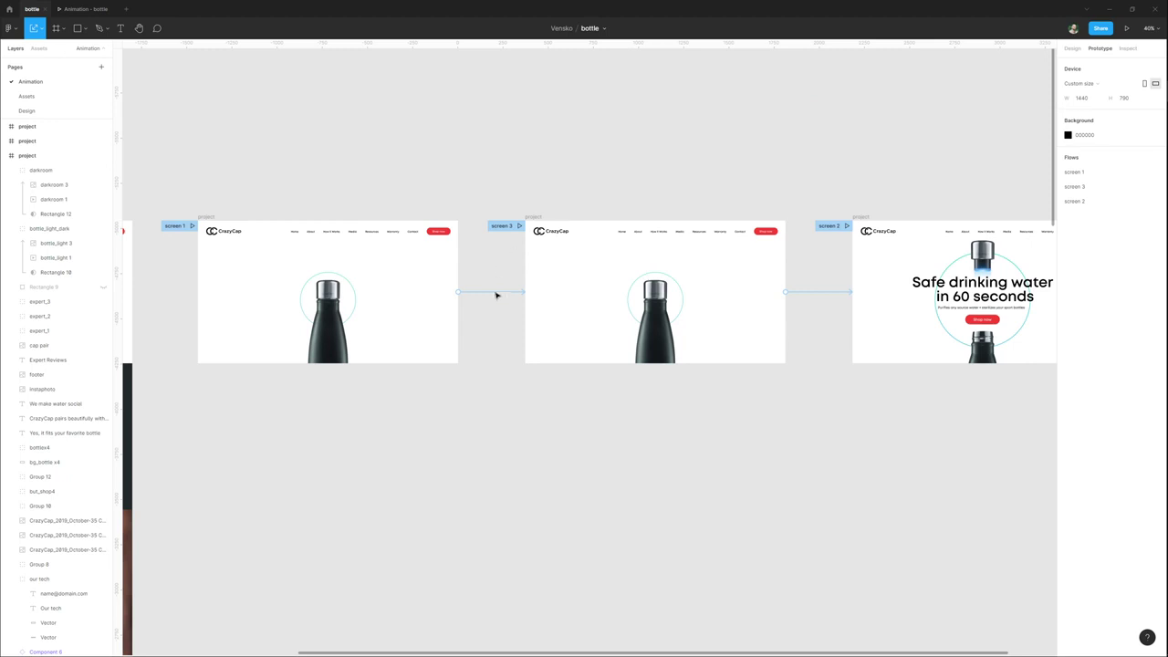
Set the screen 1 to screen 3 Smart animate transition to Custom easing with the curve 0.57, 0.12, 0.31, 0.95.
{"action": "left_click", "coordinate": [487, 294]}
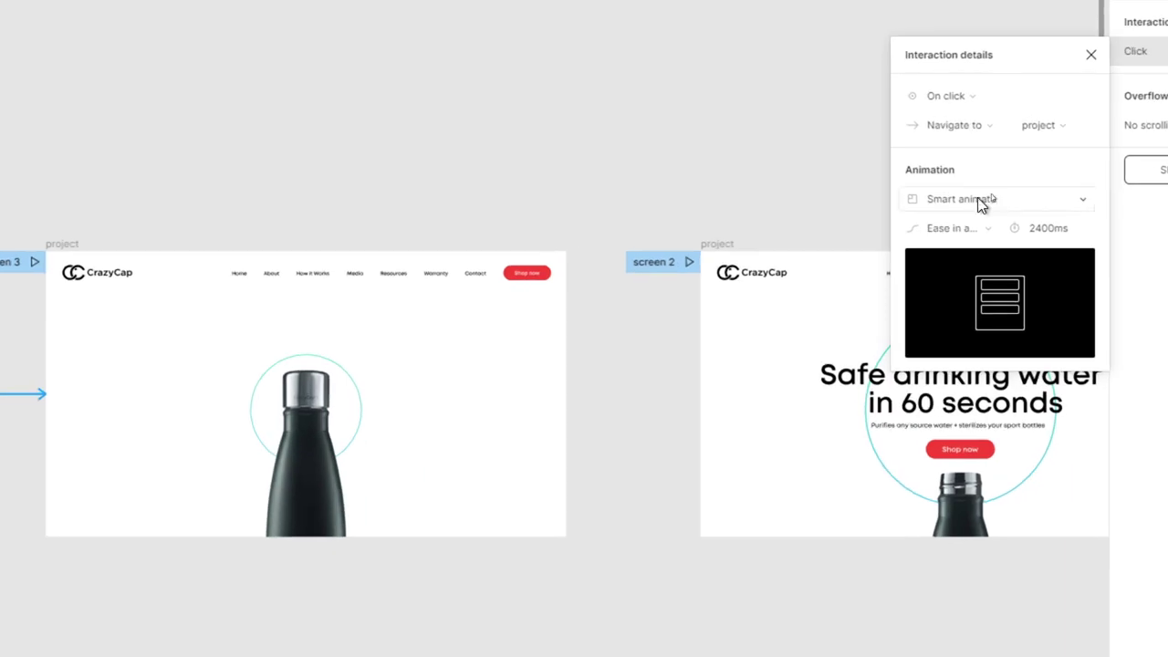
{"action": "left_click", "coordinate": [1000, 195]}
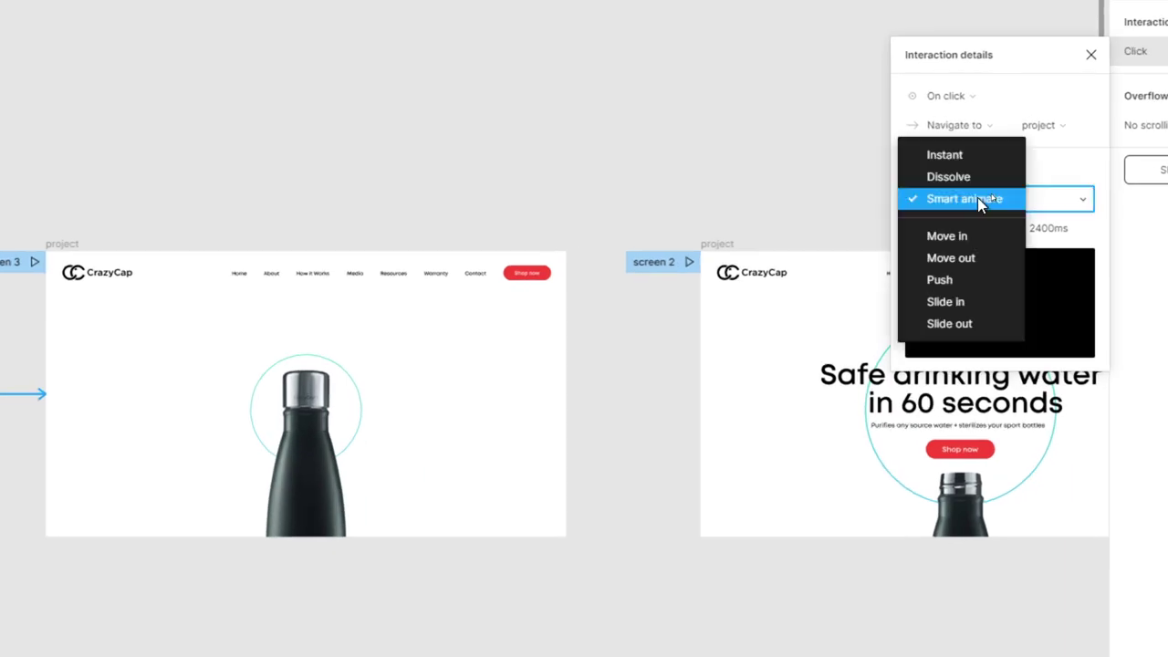
{"action": "left_click", "coordinate": [959, 199]}
{"action": "left_click", "coordinate": [988, 228]}
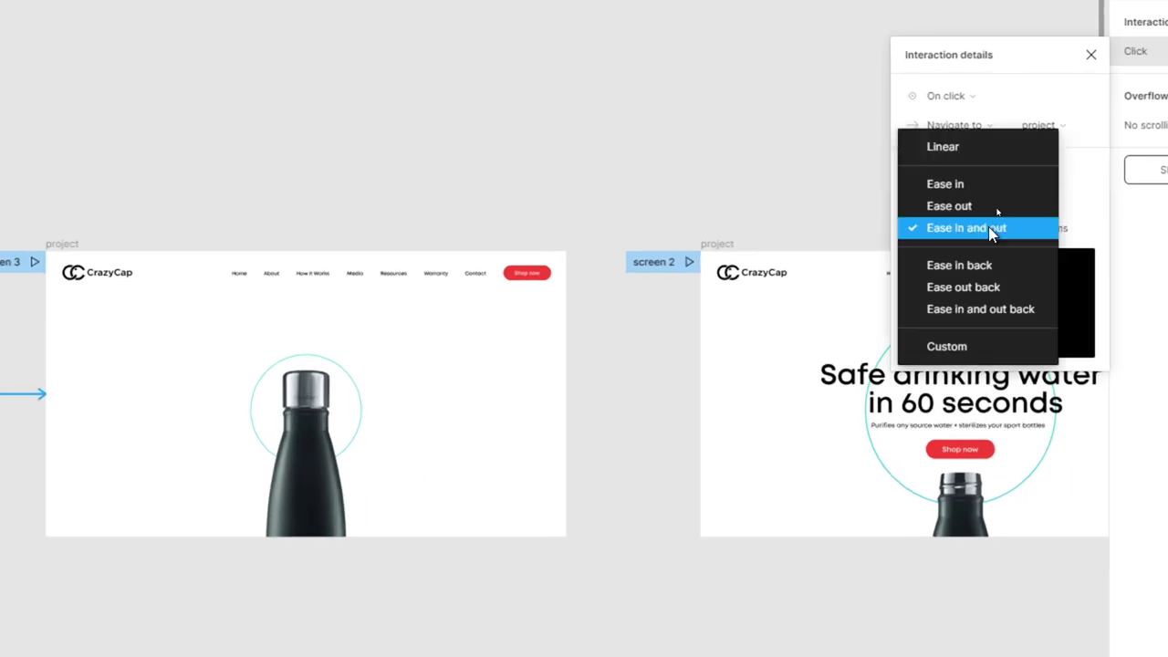
{"action": "left_click", "coordinate": [938, 345]}
{"action": "mouse_move", "coordinate": [994, 392]}
{"action": "left_mouse_down"}
{"action": "mouse_move", "coordinate": [998, 356]}
{"action": "mouse_move", "coordinate": [1006, 381]}
{"action": "left_mouse_up"}
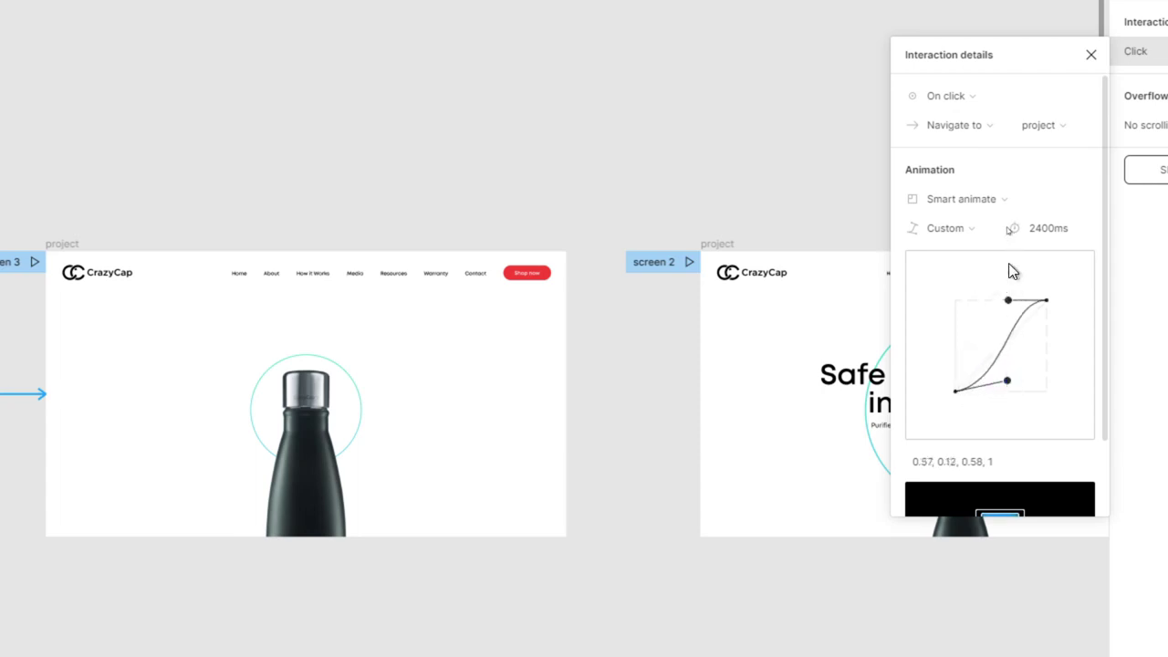
{"action": "left_click_drag", "start_coordinate": [1008, 301], "coordinate": [983, 304]}
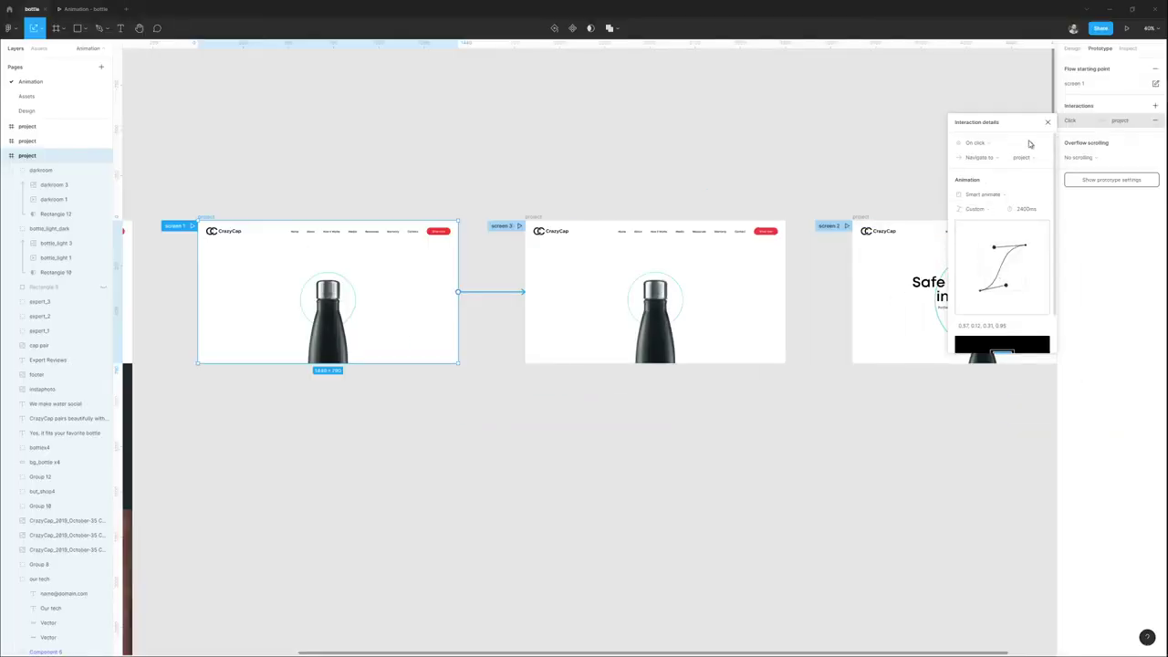
{"action": "left_click", "coordinate": [1091, 55]}
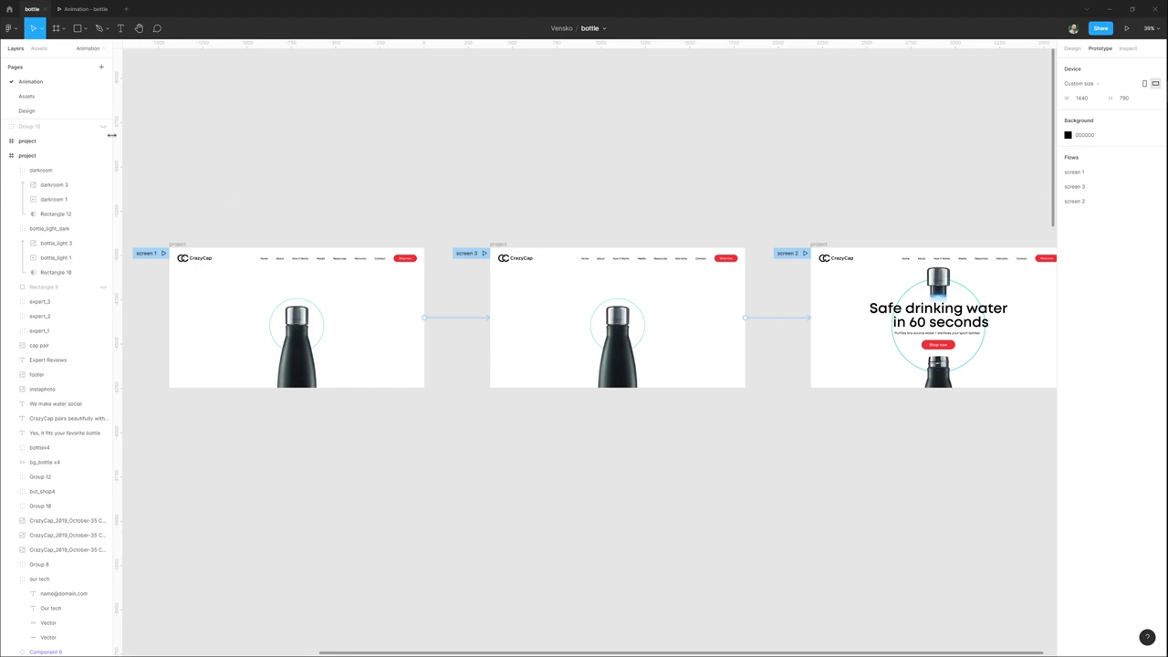
Show the hidden Group 13 of easing graphs, shift it slightly down and left above the frames, and ungroup it.
{"action": "left_click", "coordinate": [103, 126]}
{"action": "left_click", "coordinate": [527, 165]}
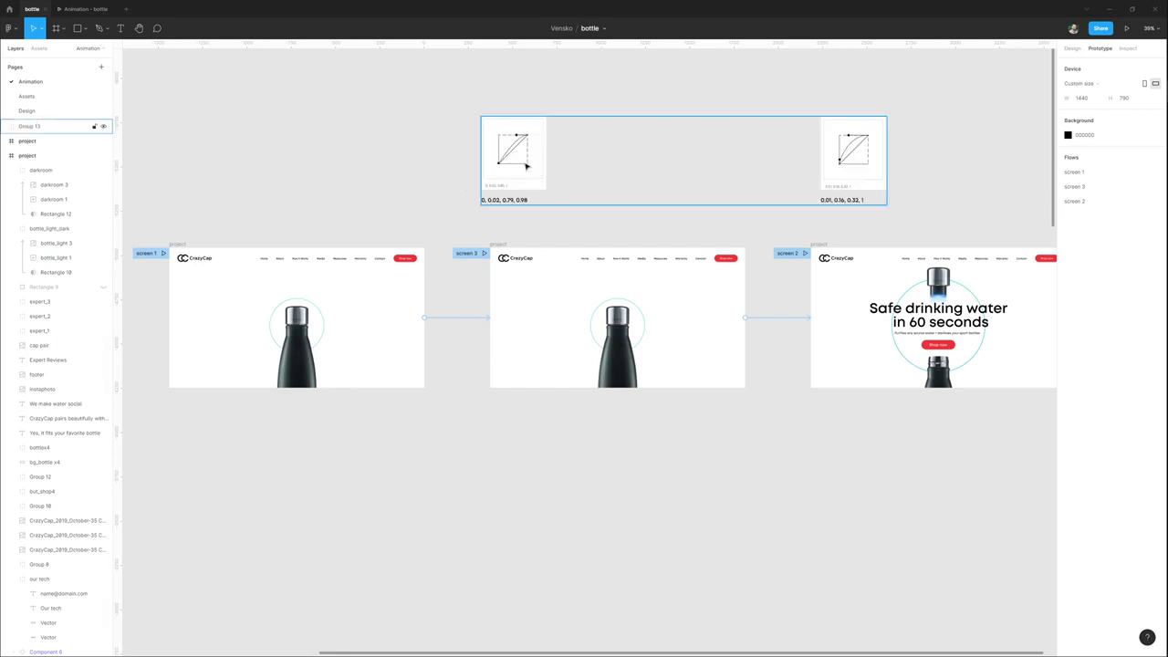
{"action": "left_click", "coordinate": [526, 166]}
{"action": "left_click_drag", "start_coordinate": [533, 175], "coordinate": [503, 184]}
{"action": "left_click_drag", "start_coordinate": [658, 237], "coordinate": [578, 234]}
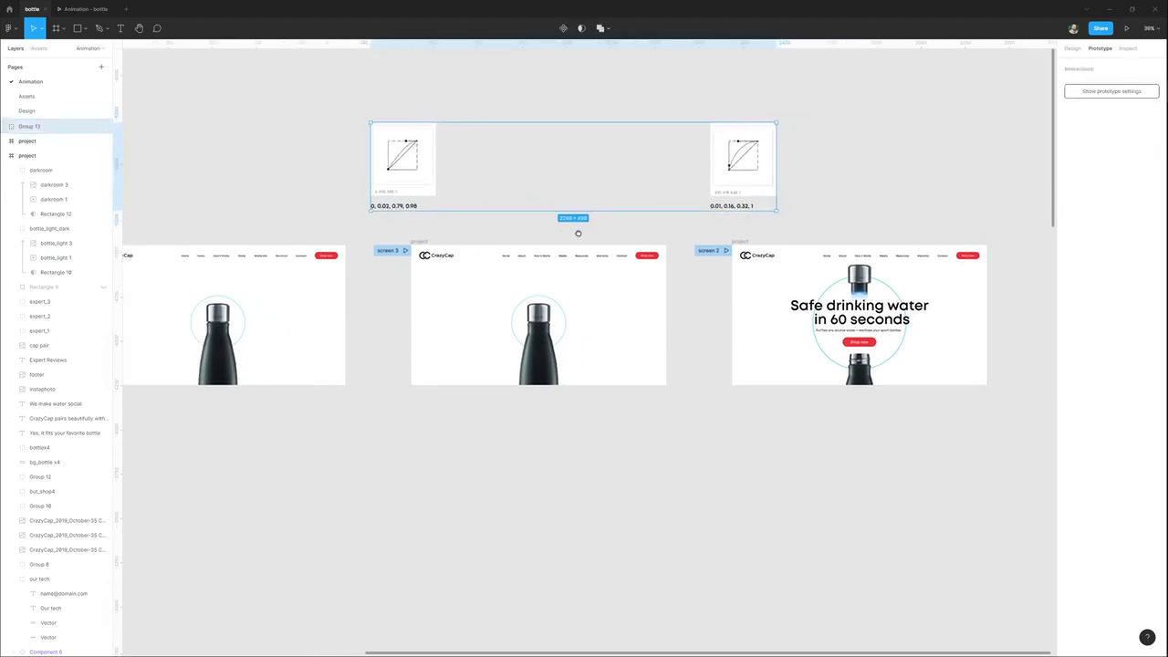
{"action": "key", "text": "ctrl+shift+g"}
Widen the gaps between the three screens by moving the screen 2 and screen 3 frames farther from screen 1.
{"action": "left_click", "coordinate": [883, 188]}
{"action": "left_click_drag", "start_coordinate": [759, 236], "coordinate": [816, 247]}
{"action": "left_click", "coordinate": [372, 252]}
{"action": "left_click_drag", "start_coordinate": [372, 253], "coordinate": [459, 252]}
{"action": "scroll", "coordinate": [450, 307], "scroll_direction": "left", "scroll_amount": 3}
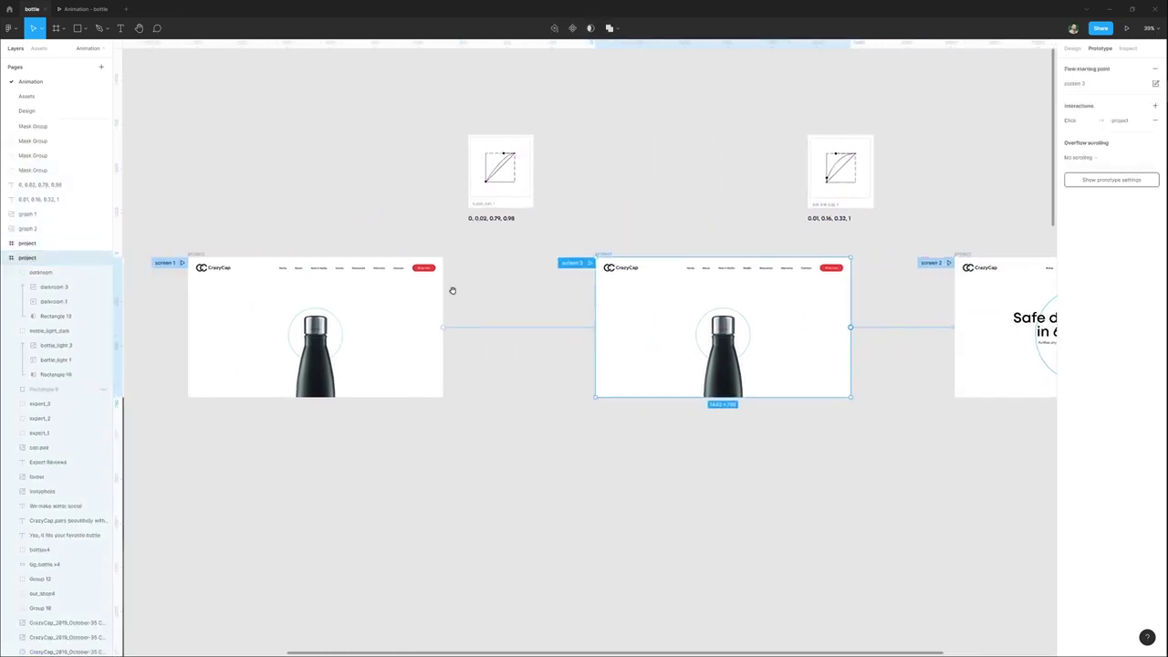
Reshape the custom easing curve of the screen 1 to screen 3 connection to 0.29, 0.4, 0.31, 0.95.
{"action": "left_click", "coordinate": [534, 328]}
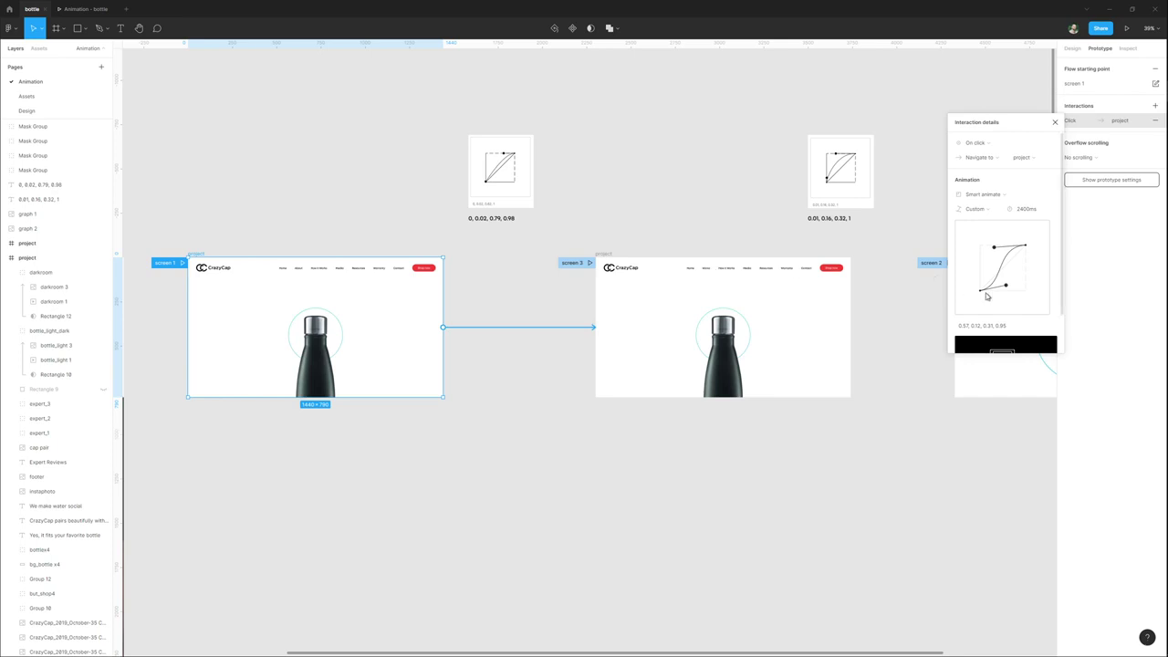
{"action": "left_click_drag", "start_coordinate": [1006, 289], "coordinate": [993, 272]}
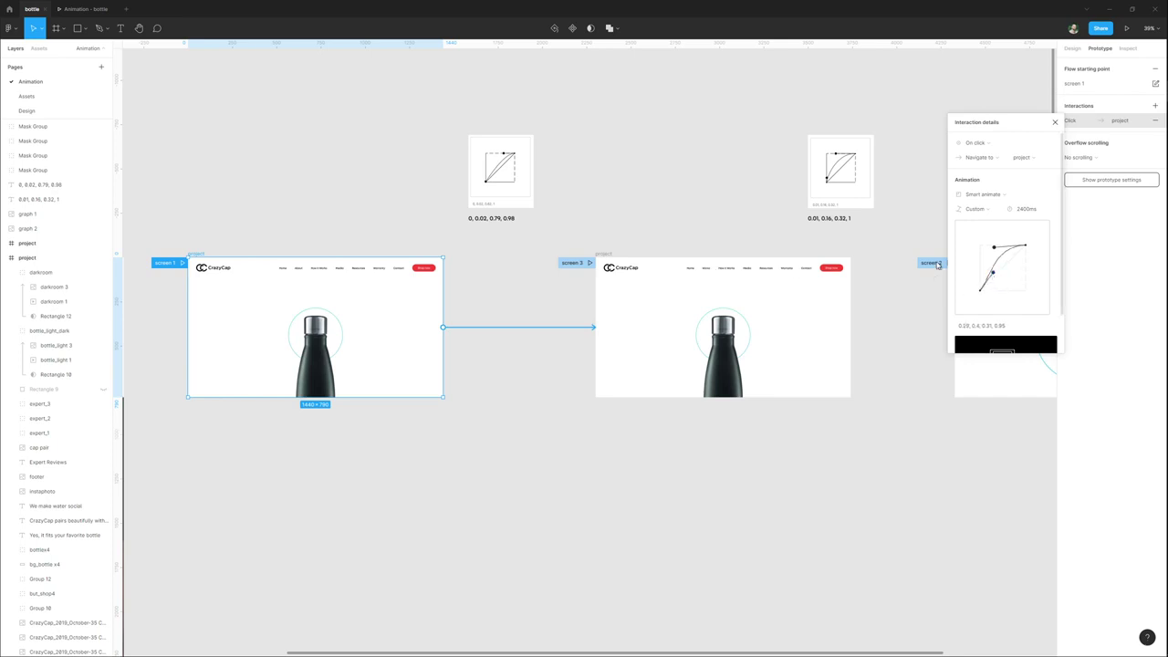
{"action": "left_click", "coordinate": [517, 171]}
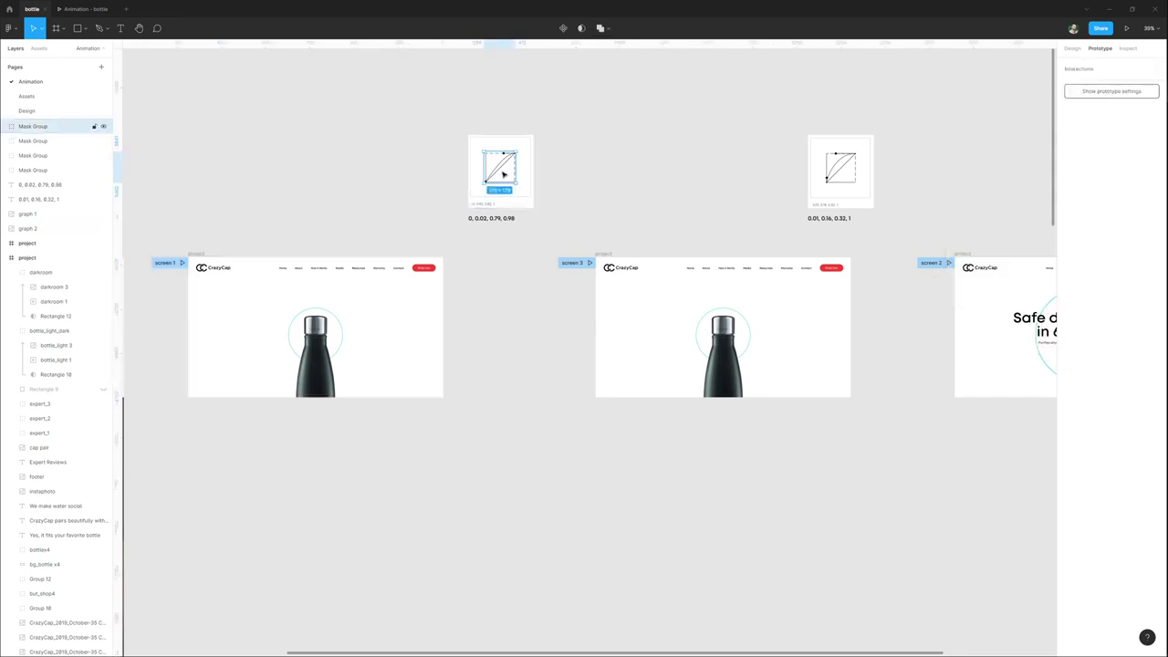
Copy the values under the first easing graph and set the screen 1 connection's custom easing to 0, 0.02, 0.79, 0.98.
{"action": "double_click", "coordinate": [493, 219]}
{"action": "key", "text": "ctrl+c"}
{"action": "key", "text": "Escape"}
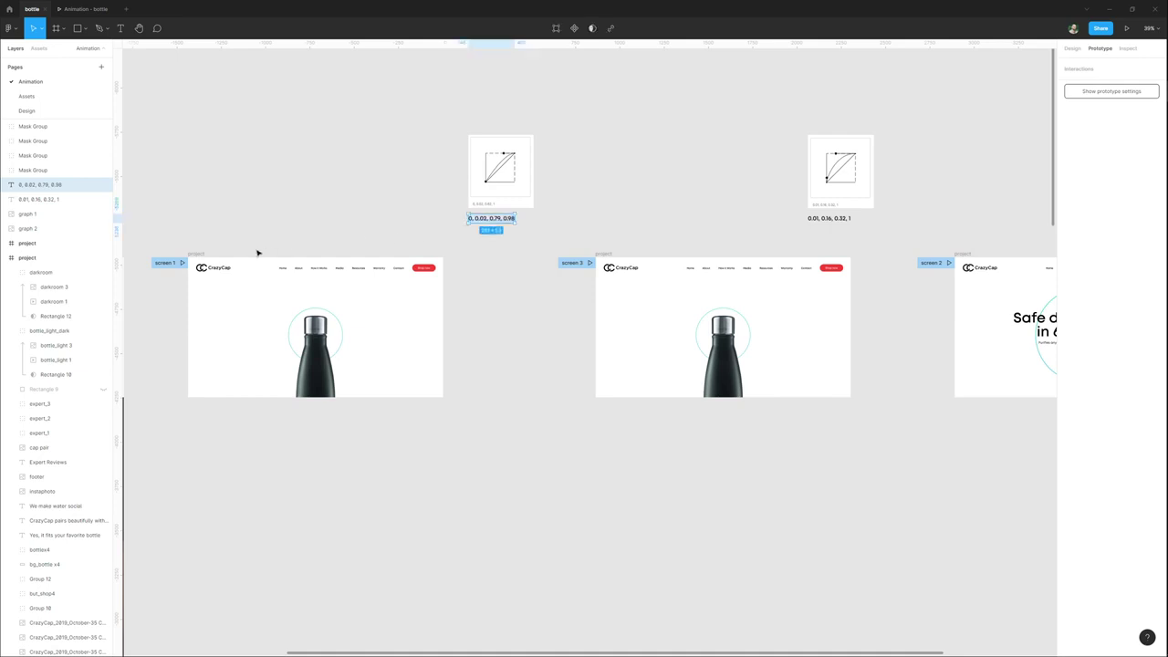
{"action": "left_click", "coordinate": [216, 258]}
{"action": "left_click", "coordinate": [477, 327]}
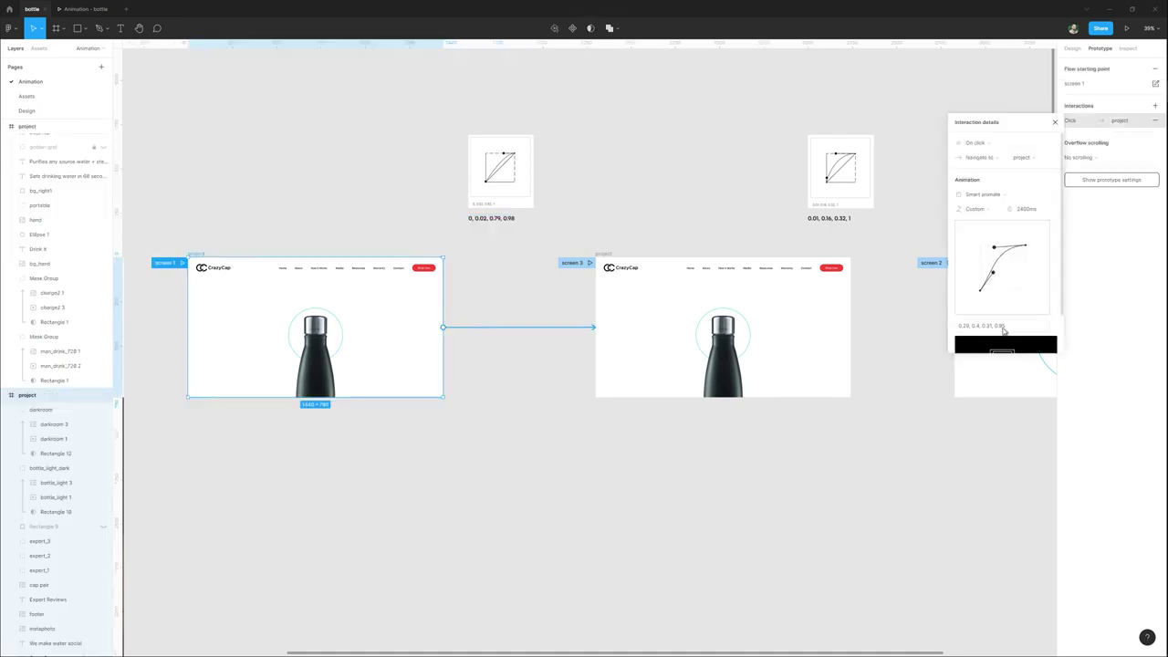
{"action": "left_click", "coordinate": [1009, 330]}
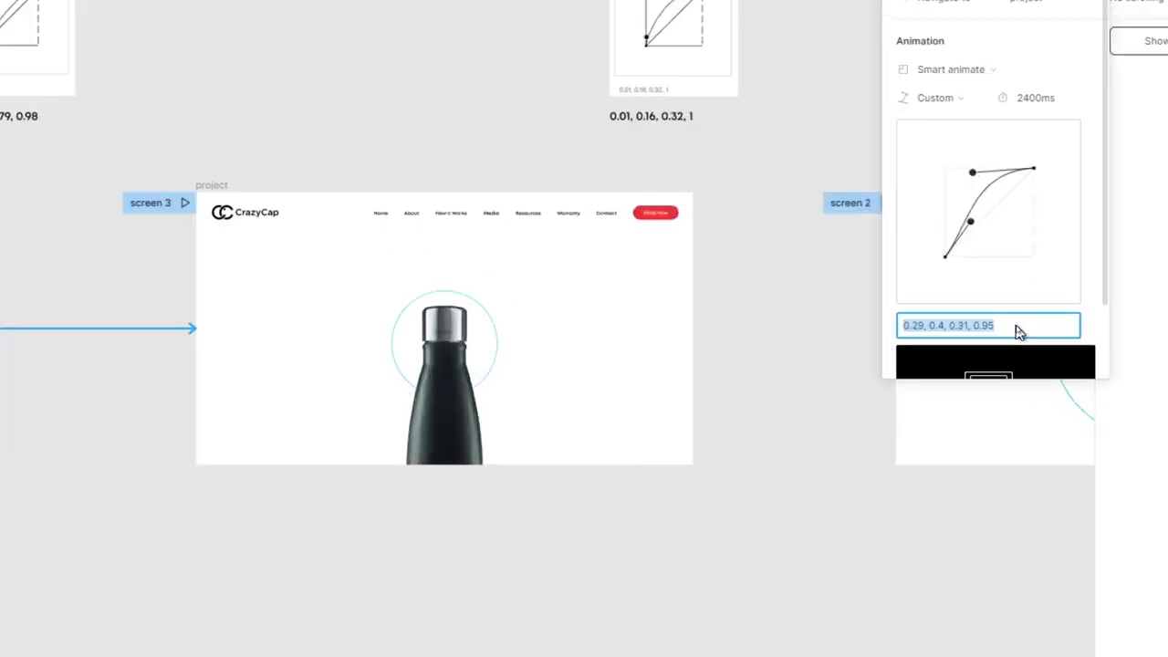
{"action": "key", "text": "ctrl+v"}
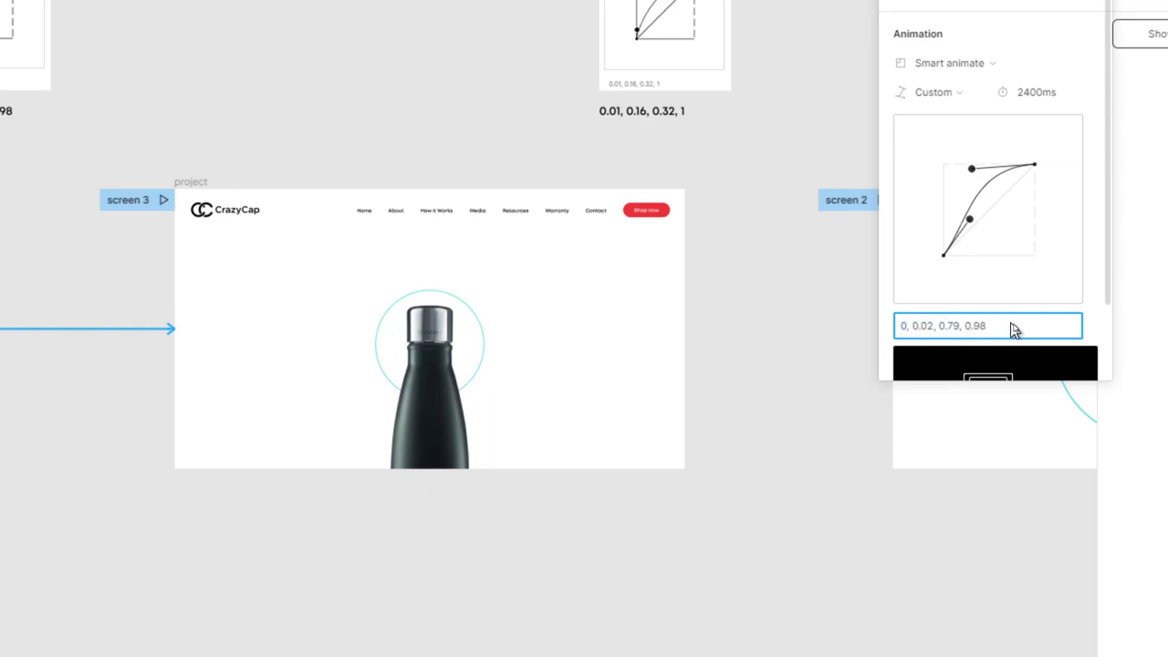
{"action": "key", "text": "Return"}
Set the duration of the screen 1 to screen 3 transition to 200 ms.
{"action": "left_click", "coordinate": [1034, 94]}
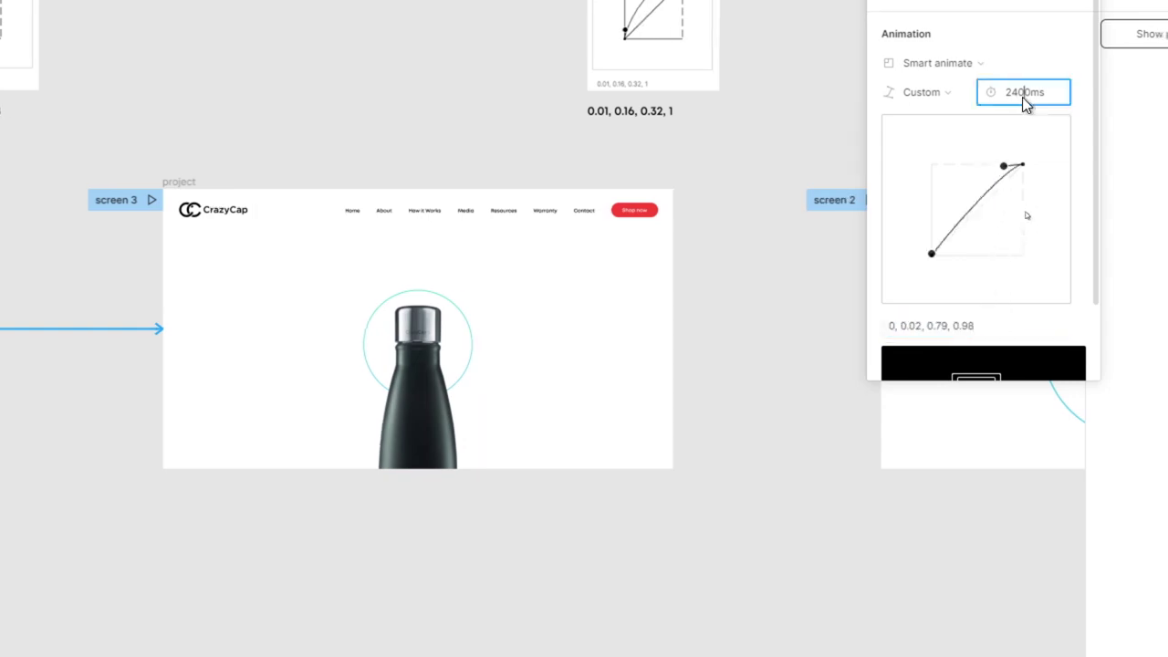
{"action": "type", "text": "200"}
{"action": "key", "text": "Return"}
{"action": "left_click", "coordinate": [813, 329]}
Move the bottle body down in the screen 3 frame, away from the cap.
{"action": "scroll", "coordinate": [737, 268], "scroll_direction": "down", "scroll_amount": 5}
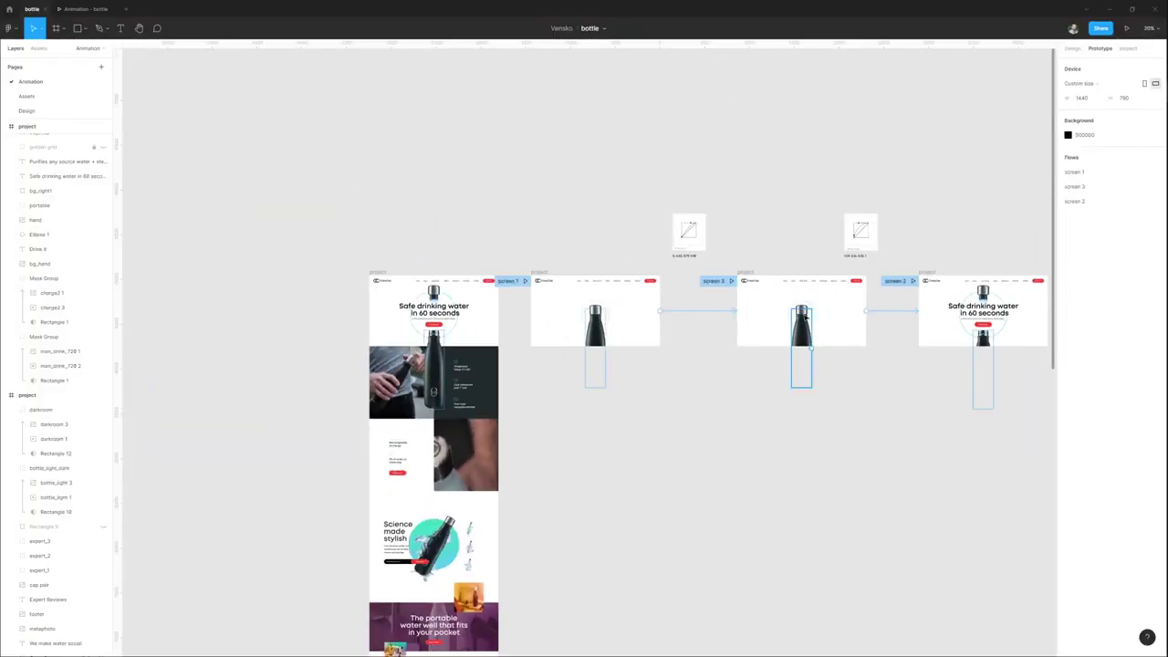
{"action": "scroll", "coordinate": [862, 316], "scroll_direction": "up", "scroll_amount": 6}
{"action": "left_click_drag", "start_coordinate": [769, 310], "coordinate": [722, 303]}
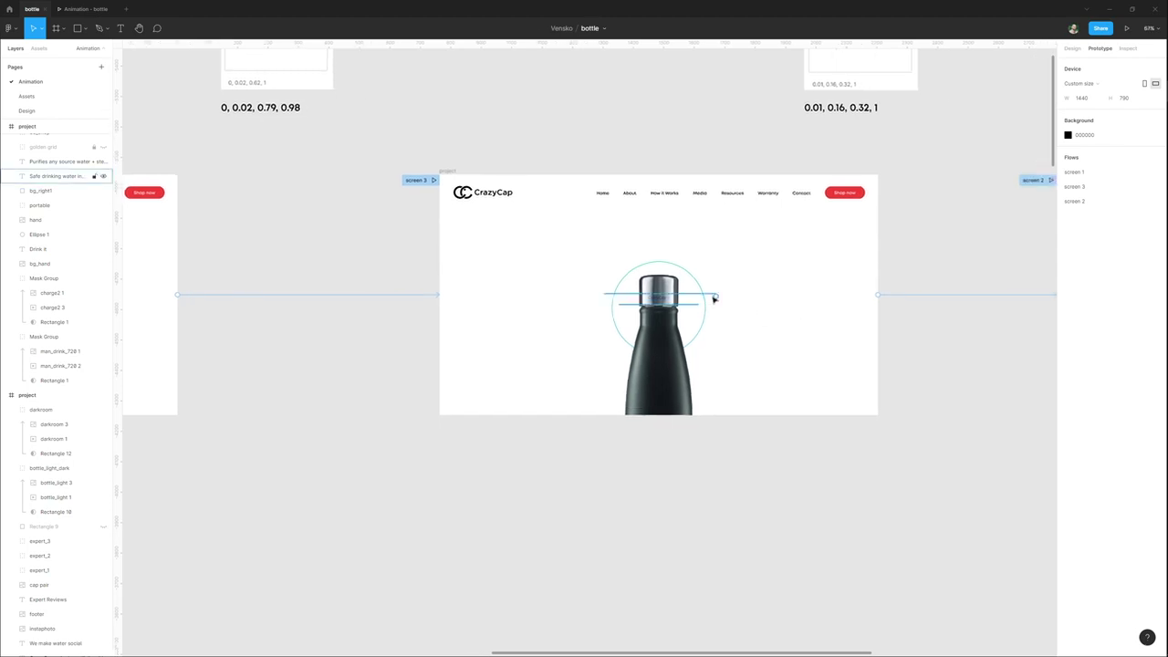
{"action": "left_click", "coordinate": [673, 350]}
{"action": "left_click", "coordinate": [676, 286]}
{"action": "left_click_drag", "start_coordinate": [668, 348], "coordinate": [668, 390]}
Raise the cap together with its light in the screen 3 frame and bring the bottle body slightly back up beneath them.
{"action": "left_click", "coordinate": [663, 320]}
{"action": "left_click", "coordinate": [670, 293], "text": "shift"}
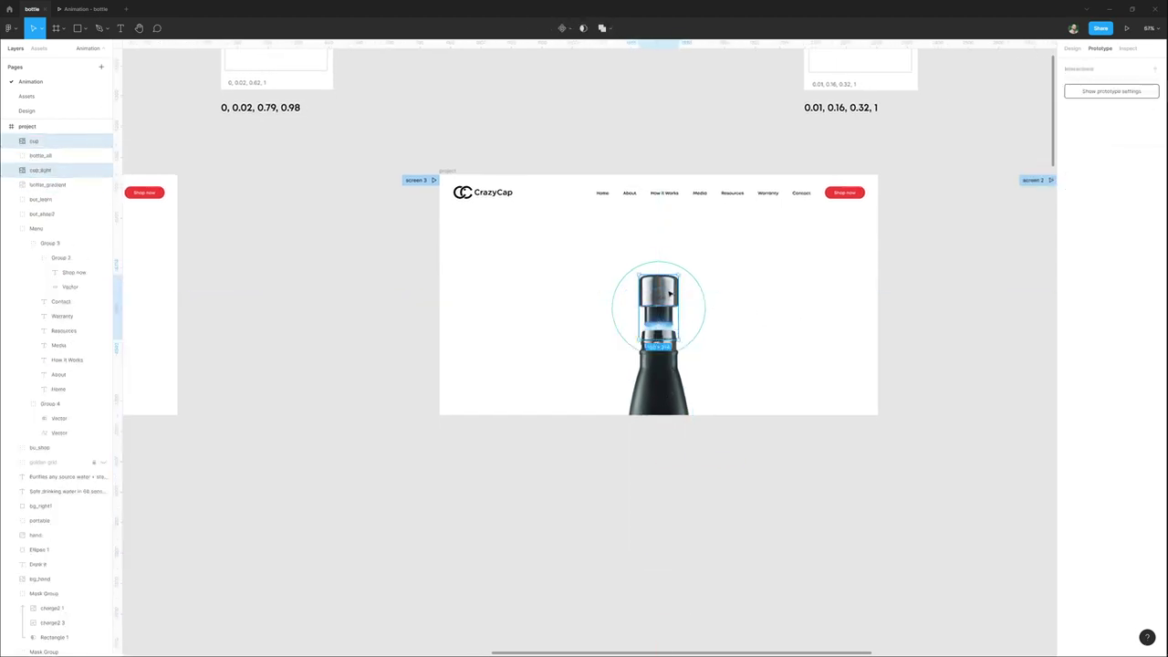
{"action": "left_click_drag", "start_coordinate": [670, 293], "coordinate": [672, 260]}
{"action": "left_click_drag", "start_coordinate": [659, 368], "coordinate": [657, 348]}
{"action": "scroll", "coordinate": [642, 347], "scroll_direction": "down", "scroll_amount": 3}
{"action": "left_click", "coordinate": [575, 424]}
Move the second easing graph and its 0.01, 0.16, 0.32, 1 label above the gap between screen 3 and screen 2.
{"action": "scroll", "coordinate": [548, 326], "scroll_direction": "right", "scroll_amount": 3}
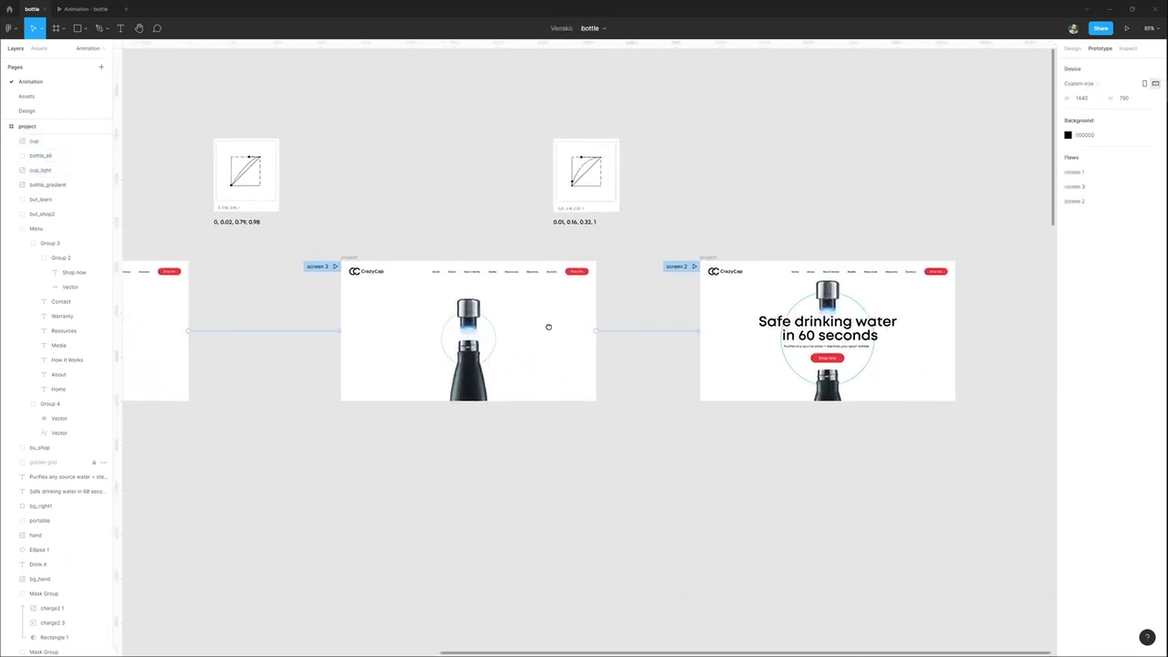
{"action": "scroll", "coordinate": [656, 294], "scroll_direction": "up", "scroll_amount": 2}
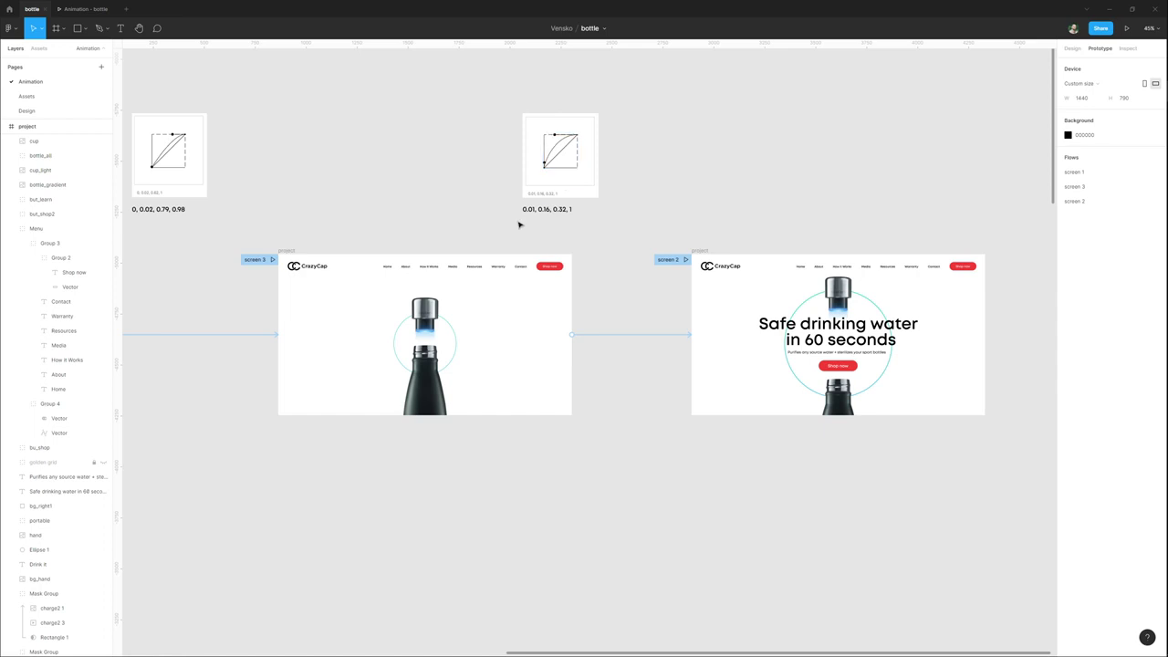
{"action": "left_click_drag", "start_coordinate": [521, 226], "coordinate": [602, 111]}
{"action": "left_click_drag", "start_coordinate": [565, 152], "coordinate": [627, 153]}
{"action": "left_click", "coordinate": [688, 175]}
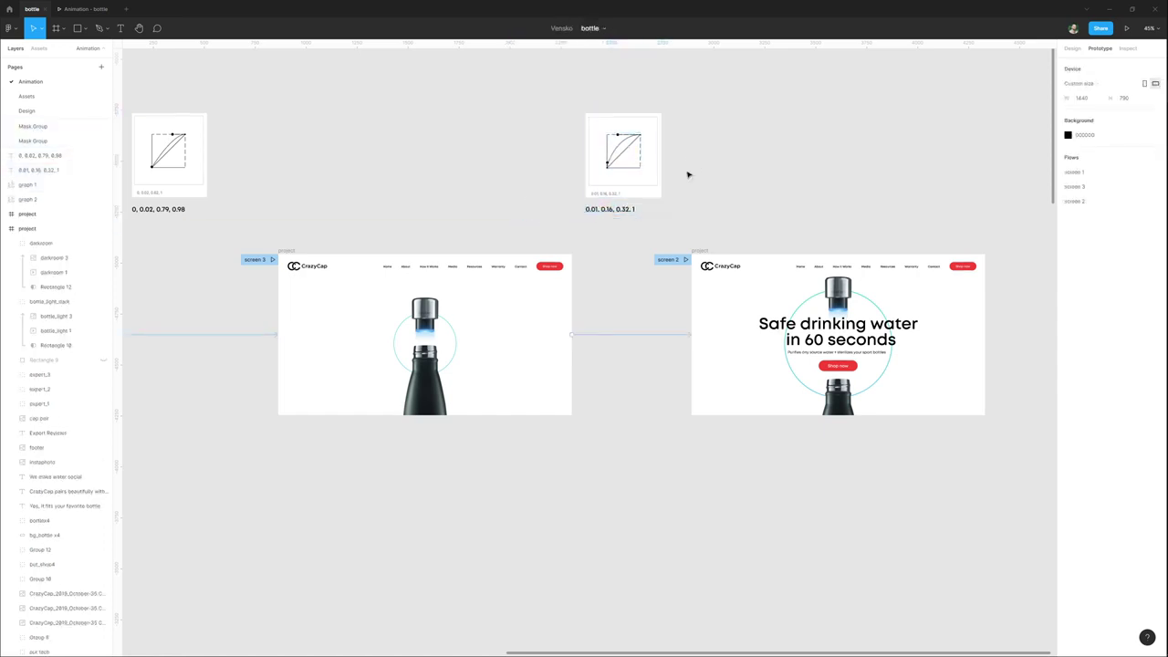
Set the screen 3 to screen 2 Smart animate transition to Custom easing with a curve of about 0, 0.26, 0.26, 1.
{"action": "scroll", "coordinate": [689, 175], "scroll_direction": "up", "scroll_amount": 3}
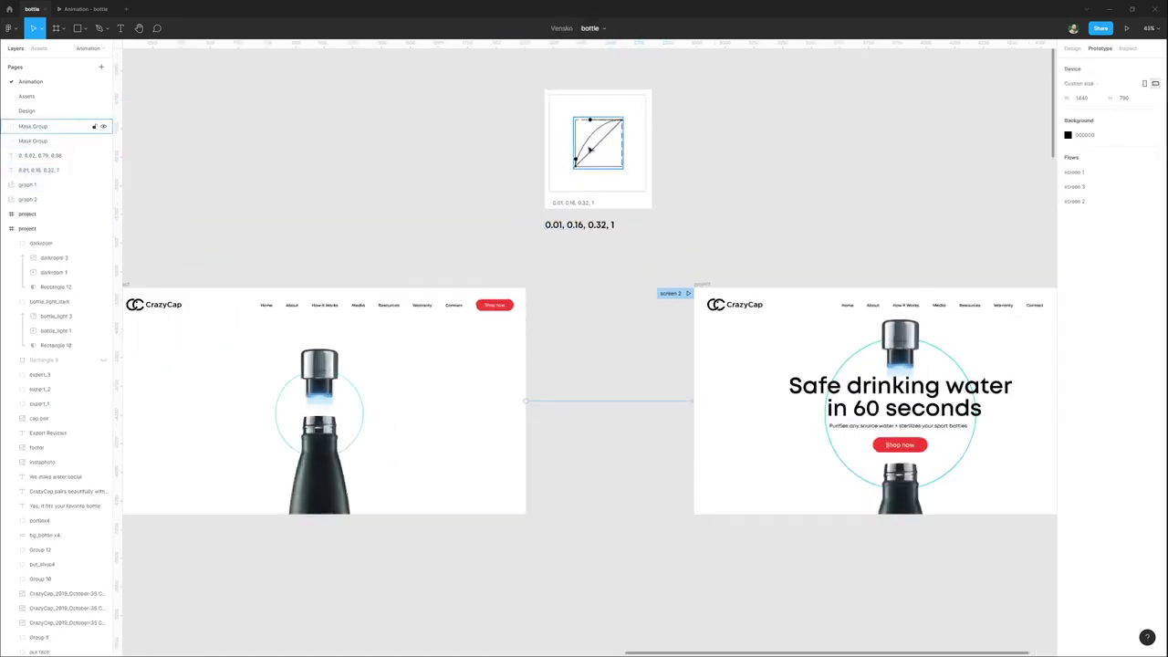
{"action": "left_click", "coordinate": [588, 404]}
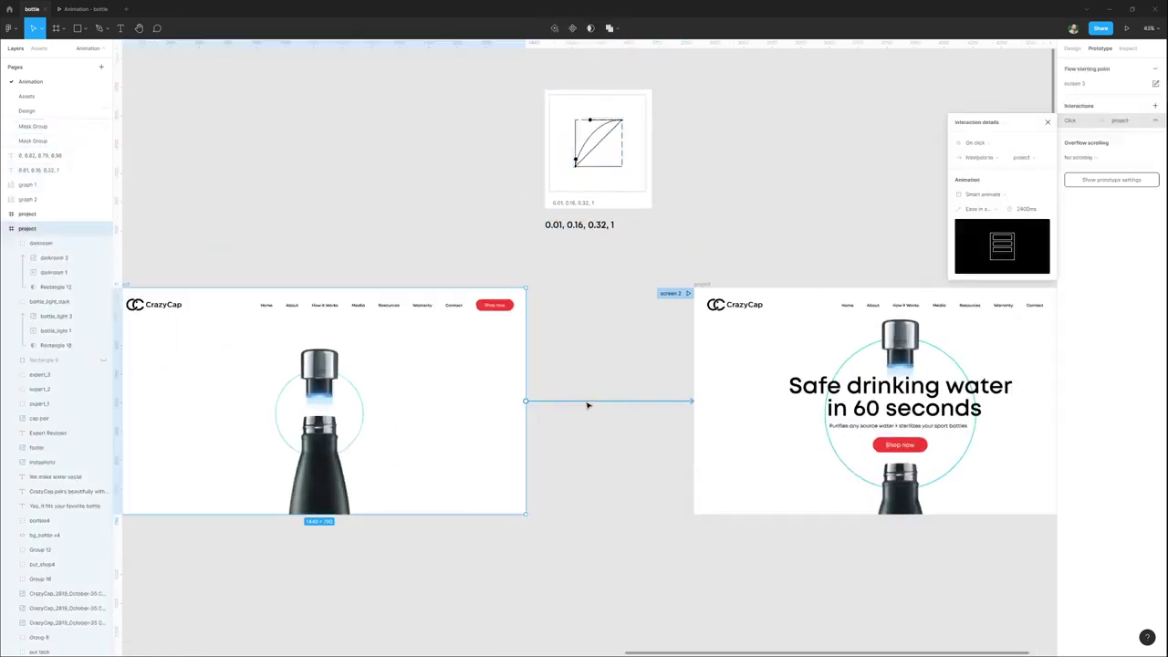
{"action": "left_click", "coordinate": [988, 196]}
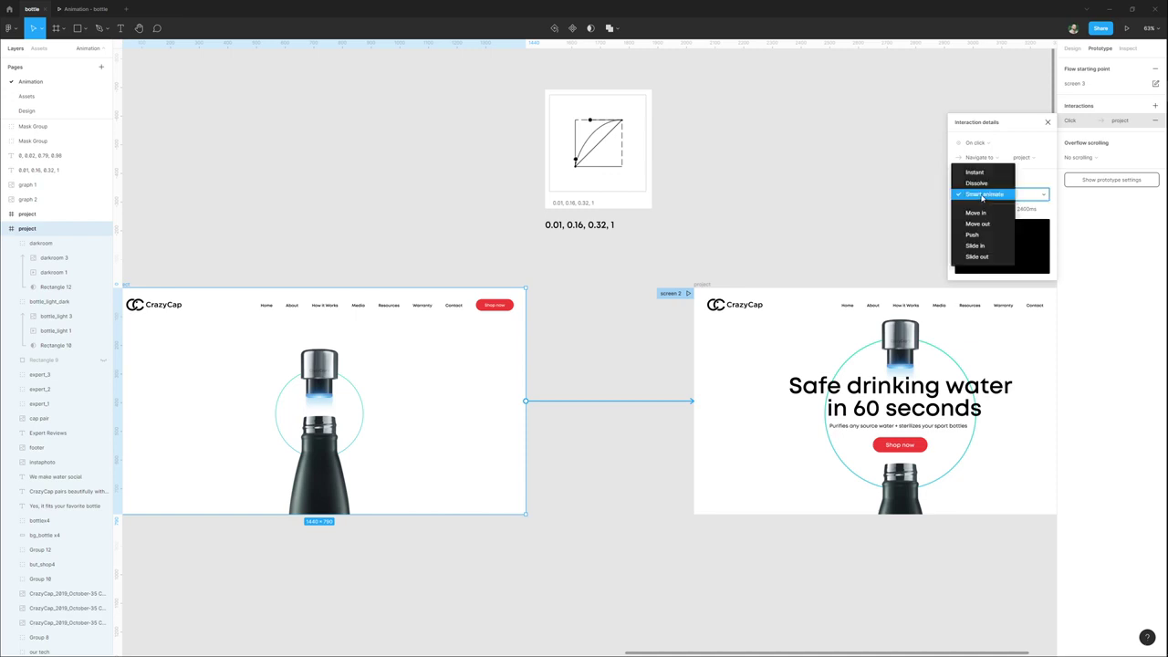
{"action": "left_click", "coordinate": [983, 195]}
{"action": "left_click", "coordinate": [986, 210]}
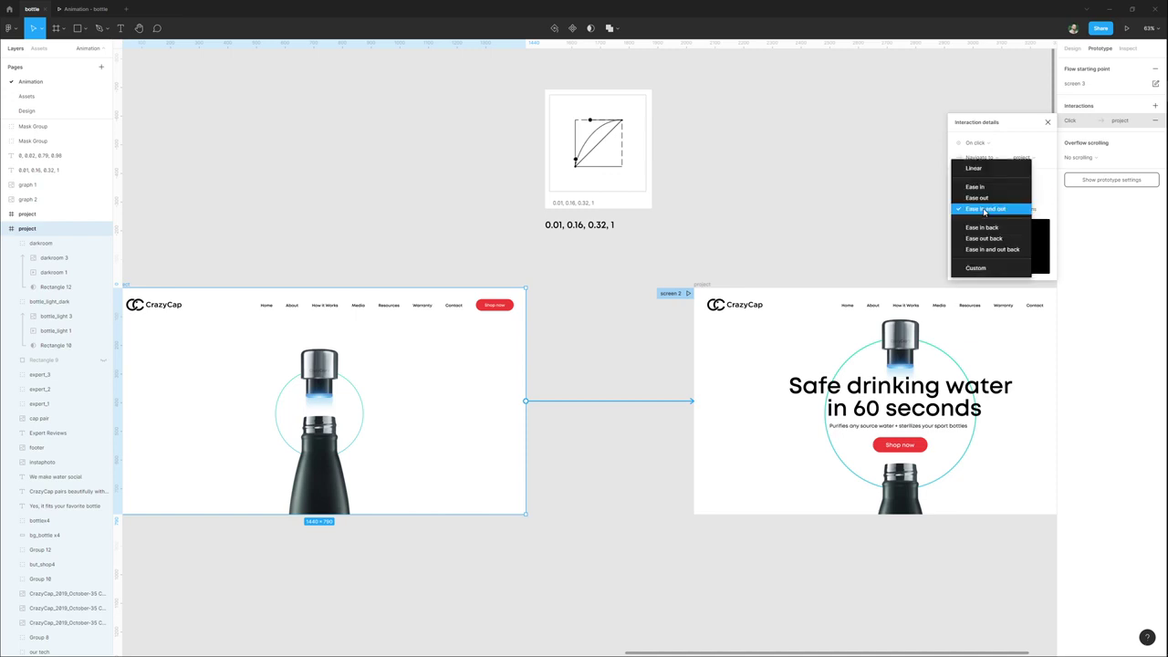
{"action": "left_click", "coordinate": [984, 269]}
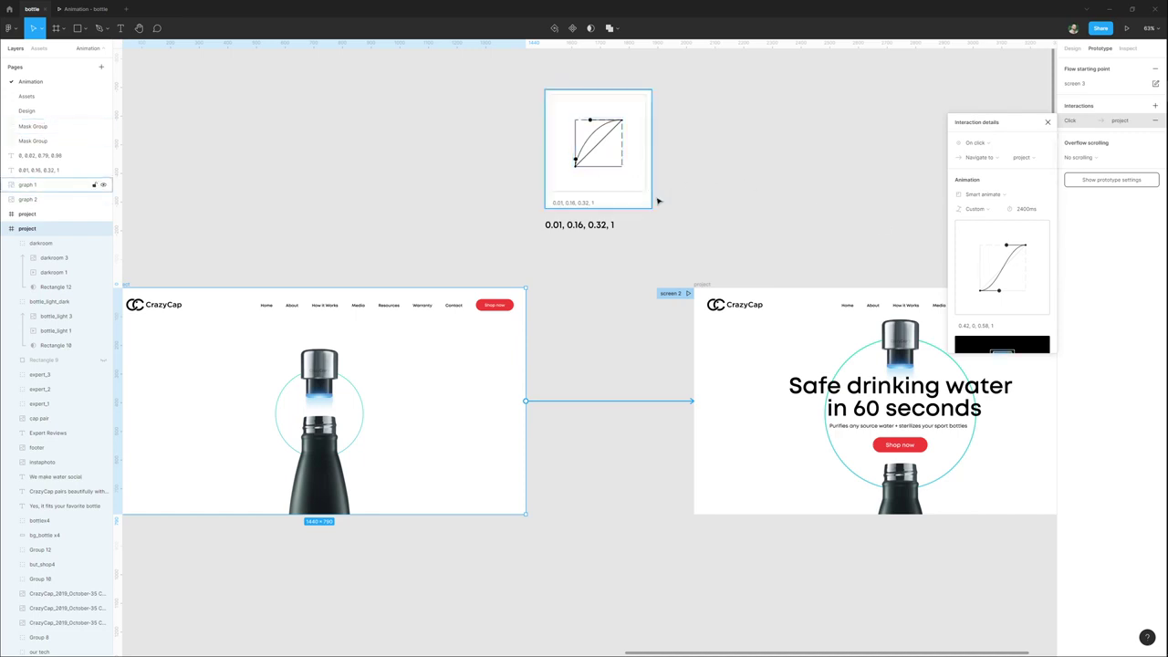
{"action": "left_click_drag", "start_coordinate": [1001, 293], "coordinate": [993, 249]}
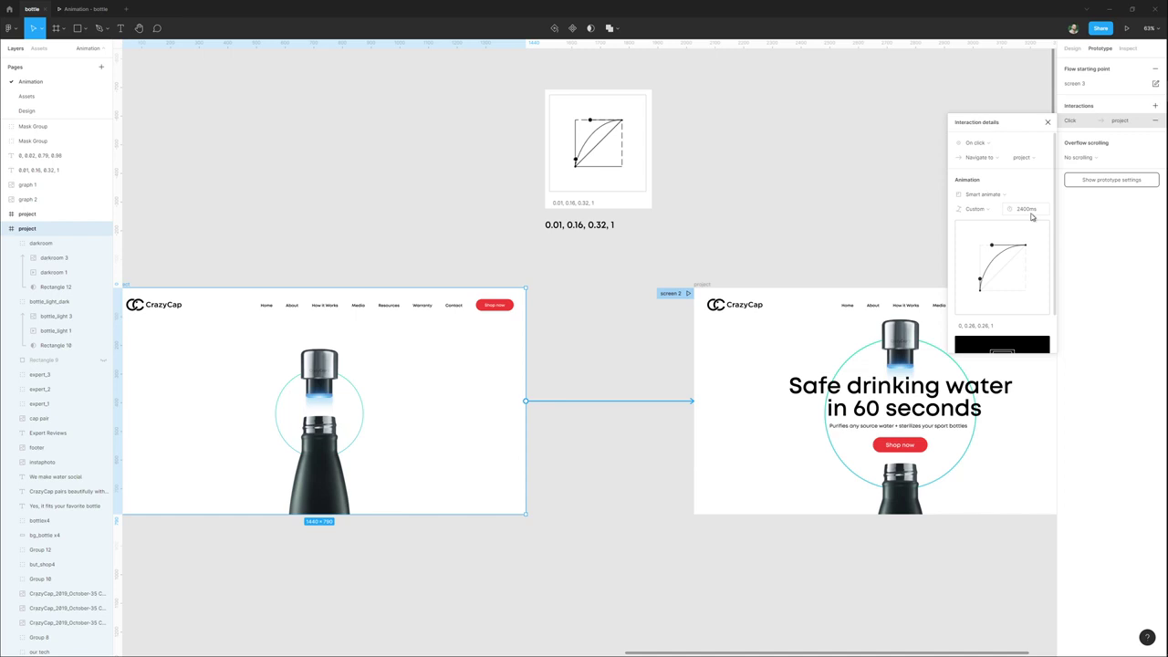
{"action": "left_click", "coordinate": [926, 214]}
{"action": "scroll", "coordinate": [787, 227], "scroll_direction": "down", "scroll_amount": 5}
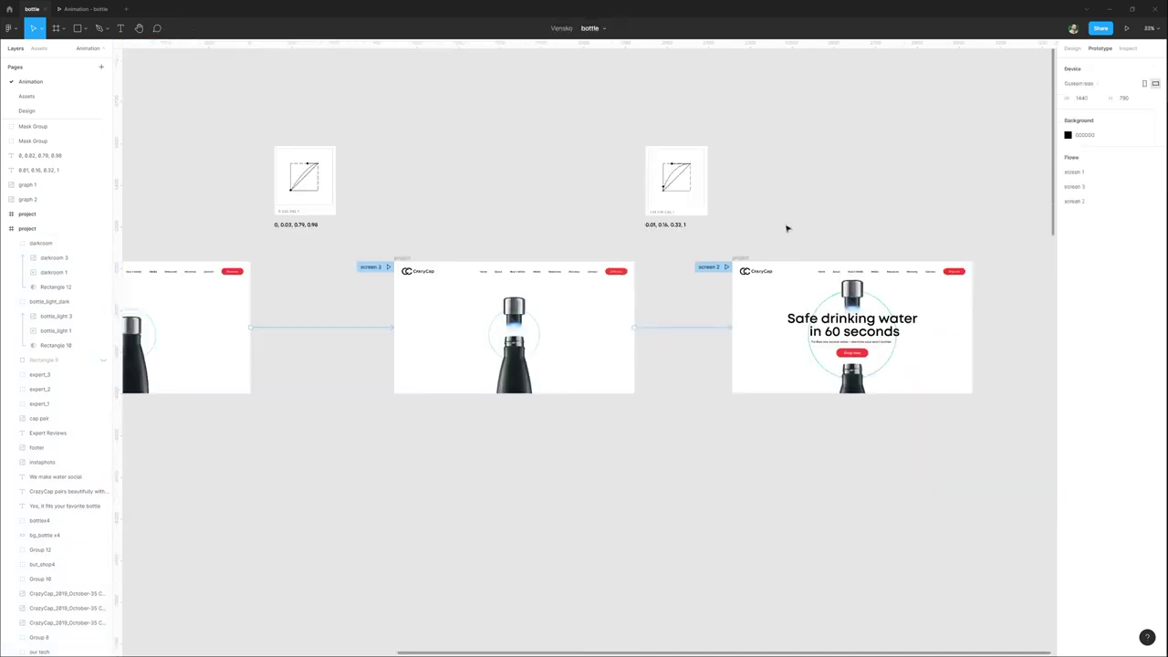
{"action": "scroll", "coordinate": [624, 213], "scroll_direction": "left", "scroll_amount": 3}
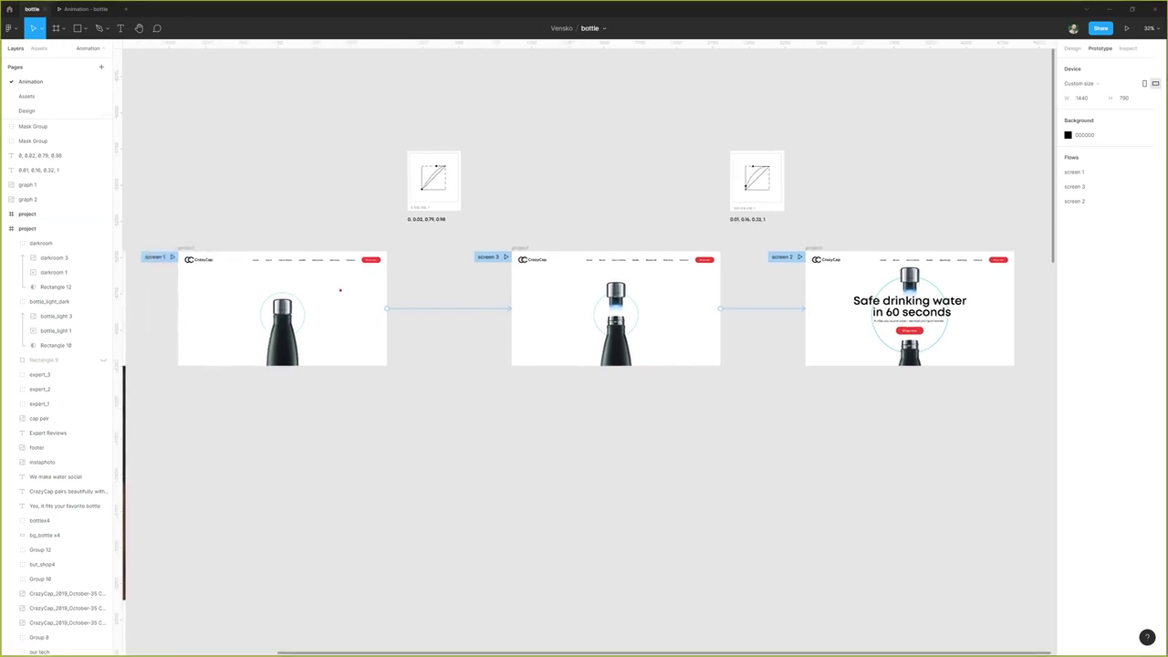
{"action": "mouse_move", "coordinate": [291, 284]}
{"action": "left_mouse_down"}
{"action": "mouse_move", "coordinate": [245, 301]}
{"action": "mouse_move", "coordinate": [236, 340]}
{"action": "mouse_move", "coordinate": [257, 369]}
{"action": "mouse_move", "coordinate": [312, 355]}
{"action": "mouse_move", "coordinate": [312, 305]}
{"action": "mouse_move", "coordinate": [300, 298]}
{"action": "mouse_move", "coordinate": [441, 275]}
{"action": "mouse_move", "coordinate": [539, 303]}
{"action": "left_mouse_up"}
{"action": "mouse_move", "coordinate": [611, 275]}
{"action": "left_mouse_down"}
{"action": "mouse_move", "coordinate": [573, 302]}
{"action": "mouse_move", "coordinate": [594, 369]}
{"action": "mouse_move", "coordinate": [662, 308]}
{"action": "mouse_move", "coordinate": [603, 277]}
{"action": "left_mouse_up"}
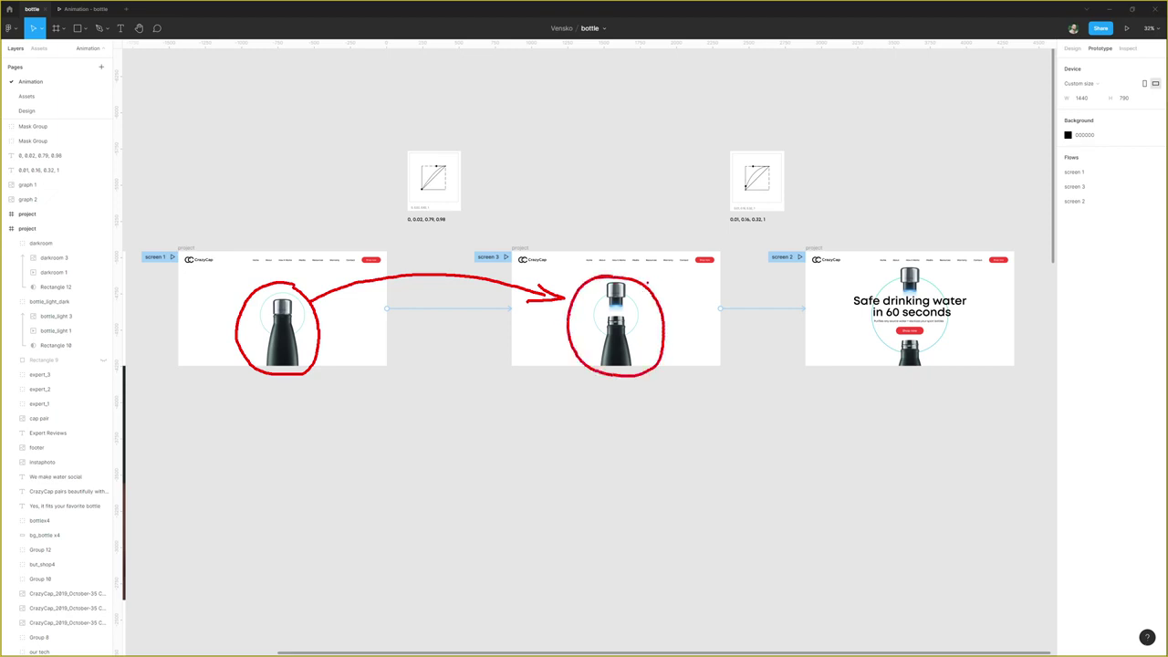
{"action": "mouse_move", "coordinate": [653, 290]}
{"action": "left_mouse_down"}
{"action": "mouse_move", "coordinate": [702, 247]}
{"action": "mouse_move", "coordinate": [773, 241]}
{"action": "mouse_move", "coordinate": [839, 285]}
{"action": "left_mouse_up"}
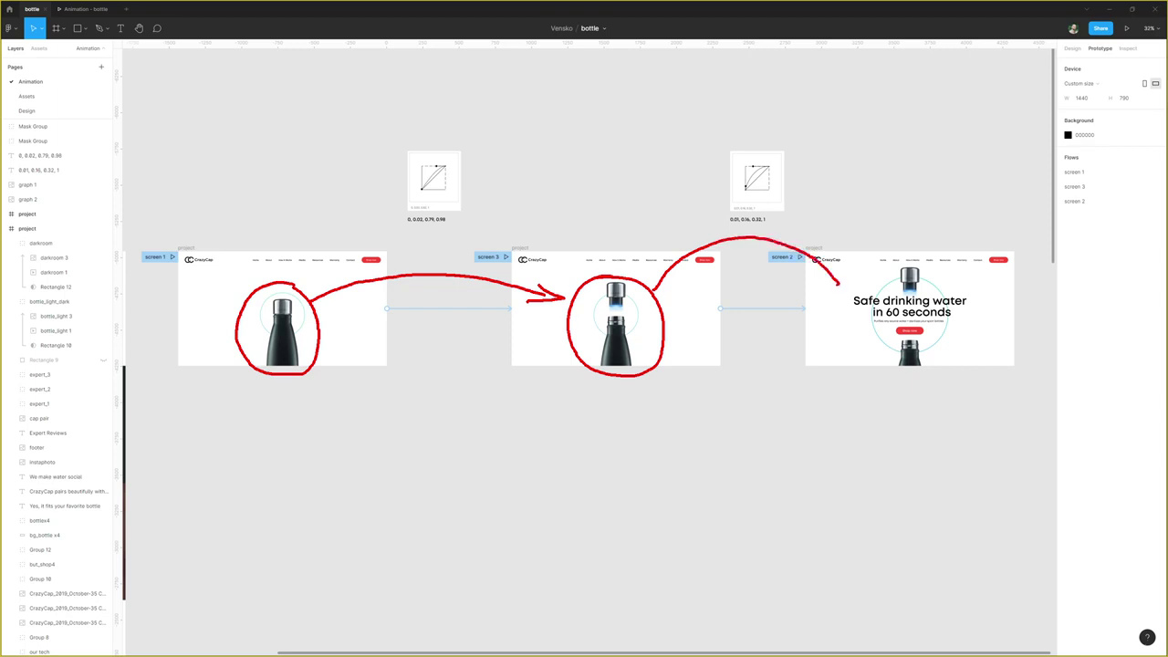
{"action": "mouse_move", "coordinate": [890, 265]}
{"action": "left_mouse_down"}
{"action": "mouse_move", "coordinate": [931, 345]}
{"action": "mouse_move", "coordinate": [896, 265]}
{"action": "left_mouse_up"}
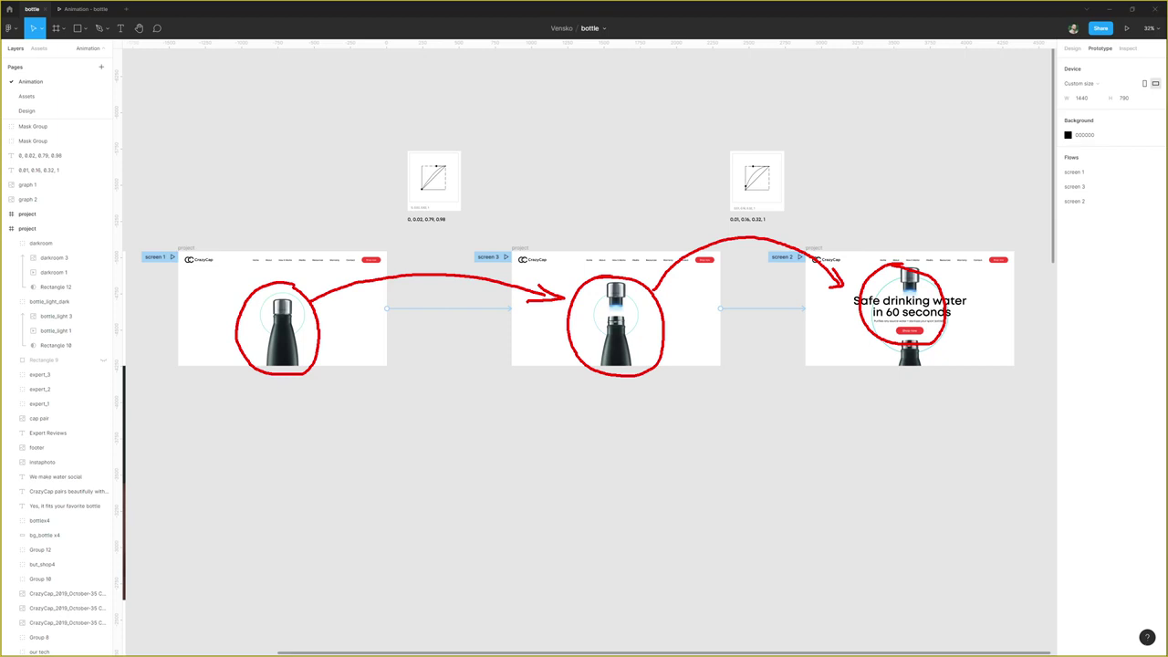
{"action": "key", "text": "Escape"}
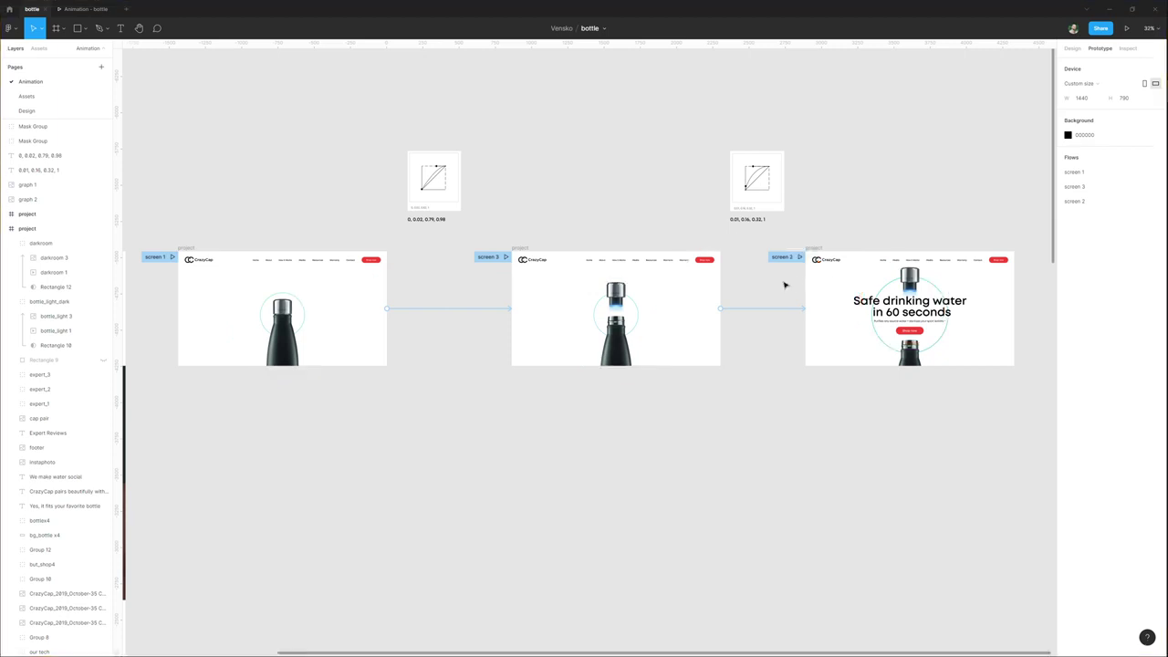
Compare the Smart animate settings of the screen 1 to screen 3 and screen 3 to screen 2 transitions.
{"action": "left_click", "coordinate": [469, 308]}
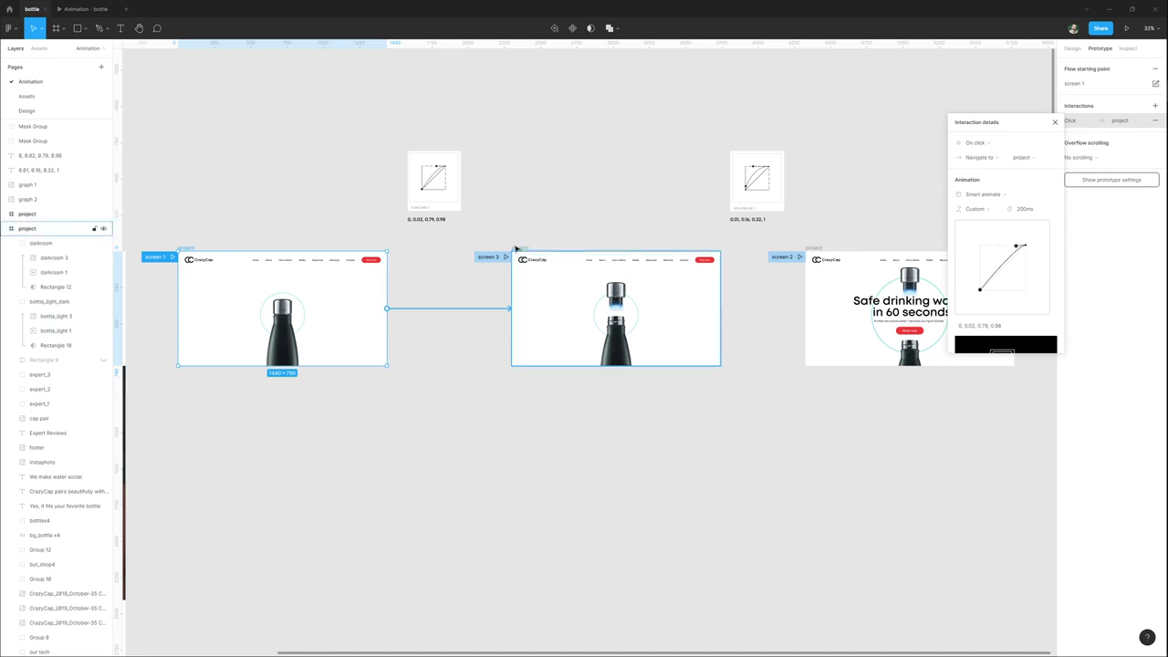
{"action": "left_click", "coordinate": [617, 274]}
{"action": "left_click", "coordinate": [769, 309]}
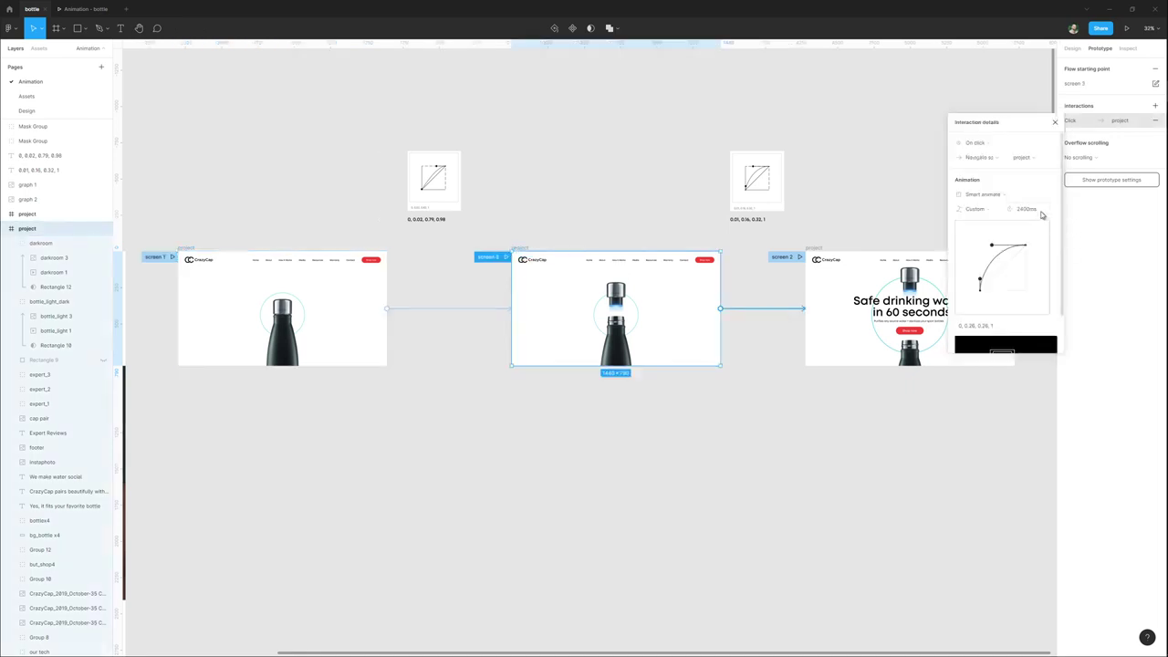
{"action": "left_click", "coordinate": [416, 309]}
{"action": "left_click", "coordinate": [765, 312]}
{"action": "left_click", "coordinate": [525, 250]}
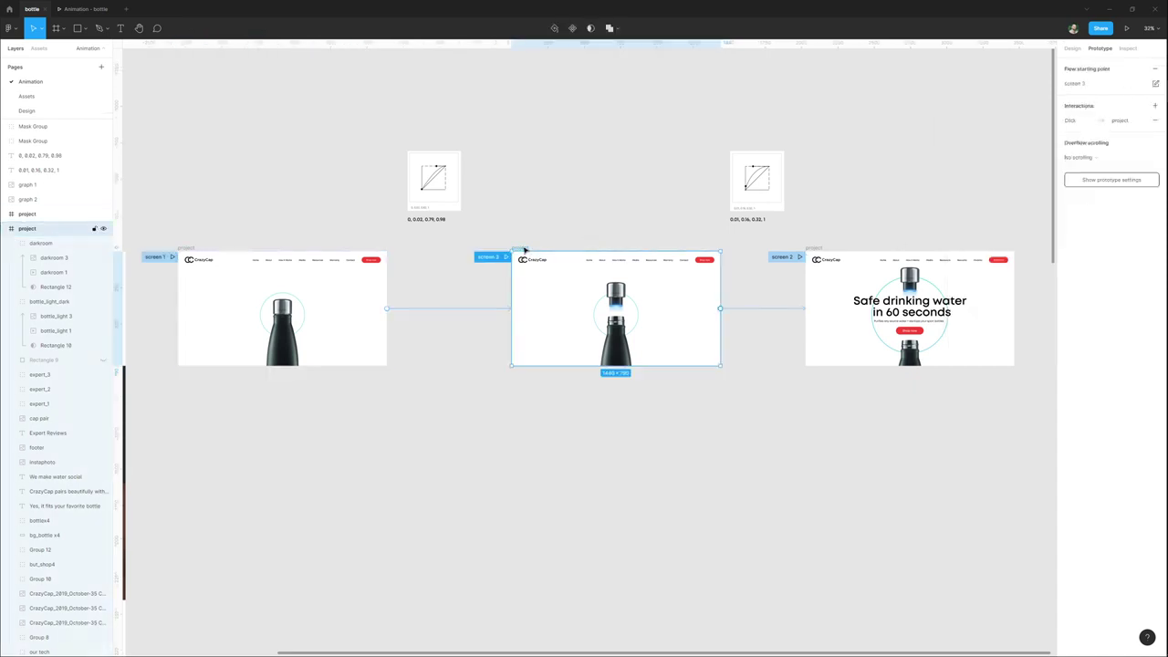
Change the trigger of the screen 3 to screen 2 transition to After delay.
{"action": "left_click", "coordinate": [765, 310]}
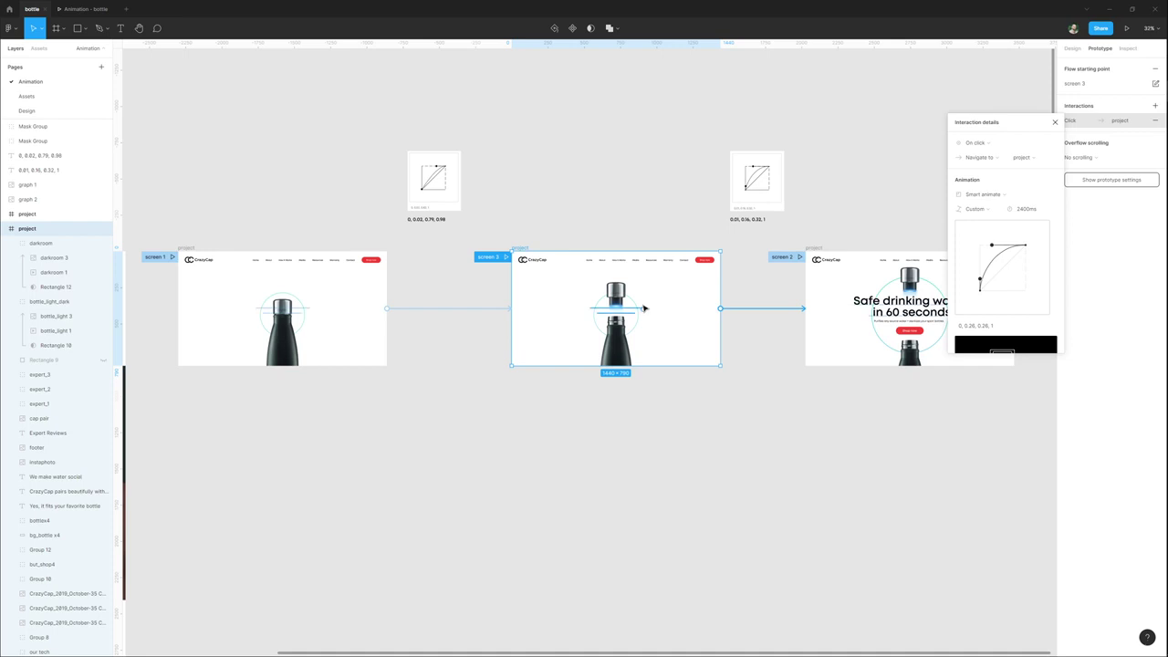
{"action": "scroll", "coordinate": [670, 308], "scroll_direction": "right", "scroll_amount": 3}
{"action": "scroll", "coordinate": [639, 277], "scroll_direction": "up", "scroll_amount": 2}
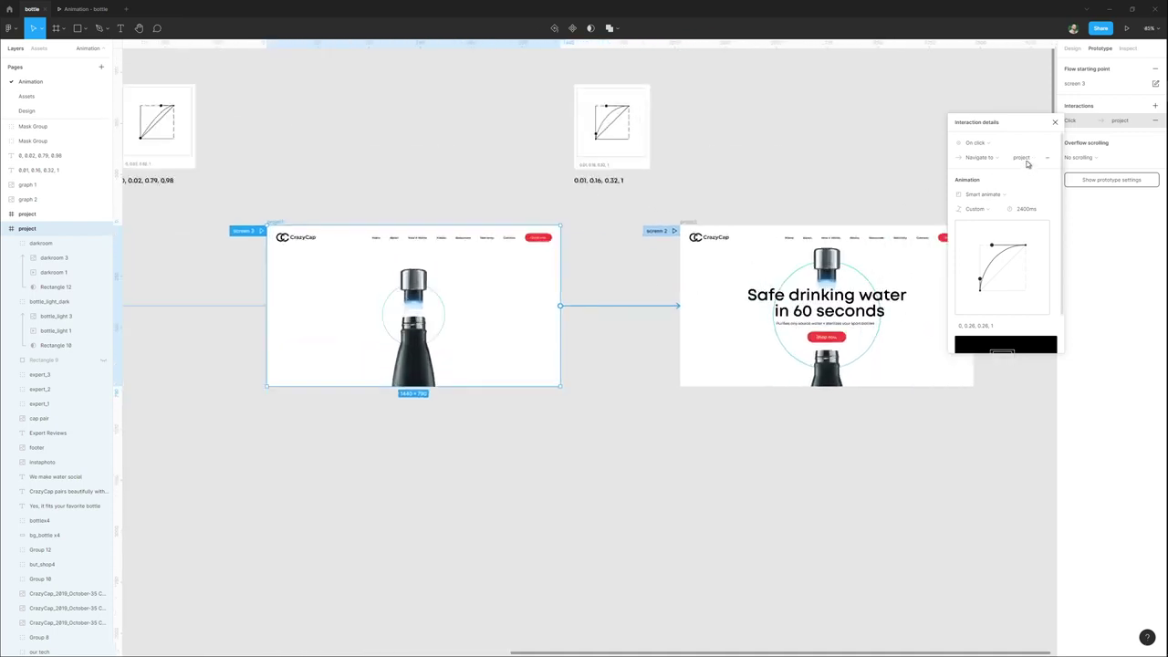
{"action": "left_click", "coordinate": [997, 146]}
{"action": "left_click", "coordinate": [983, 258]}
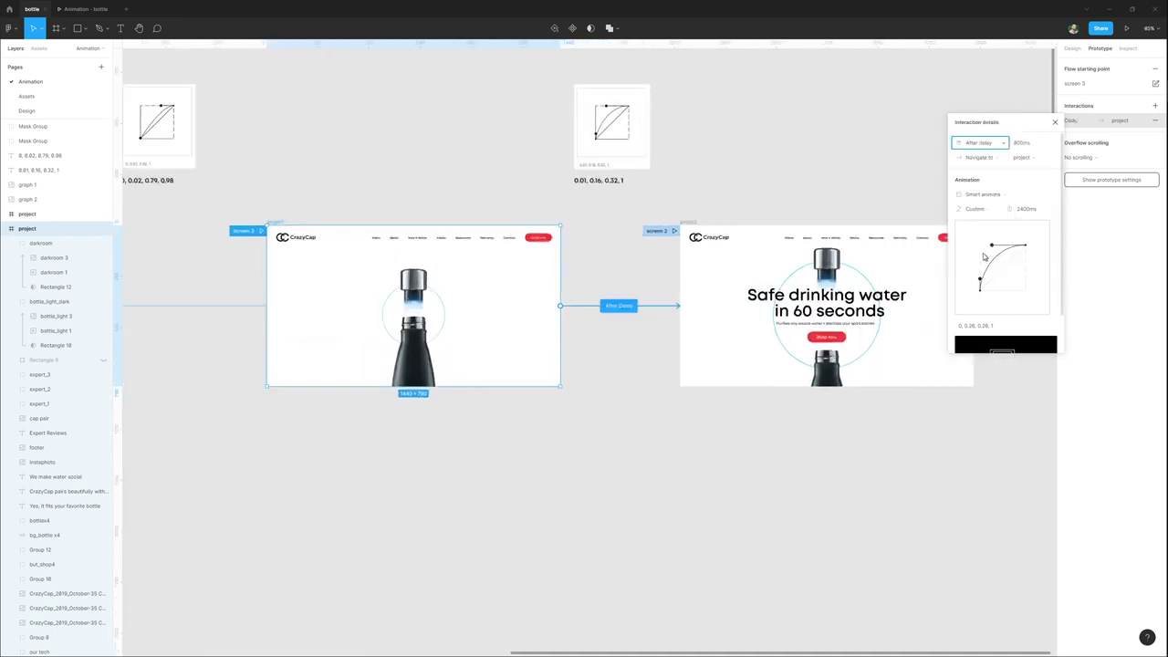
{"action": "left_click", "coordinate": [1033, 147]}
{"action": "left_click", "coordinate": [698, 191]}
Preview the prototype from the screen 1 flow and replay the opening animation from its start.
{"action": "scroll", "coordinate": [697, 191], "scroll_direction": "down", "scroll_amount": 2}
{"action": "scroll", "coordinate": [639, 191], "scroll_direction": "left", "scroll_amount": 5}
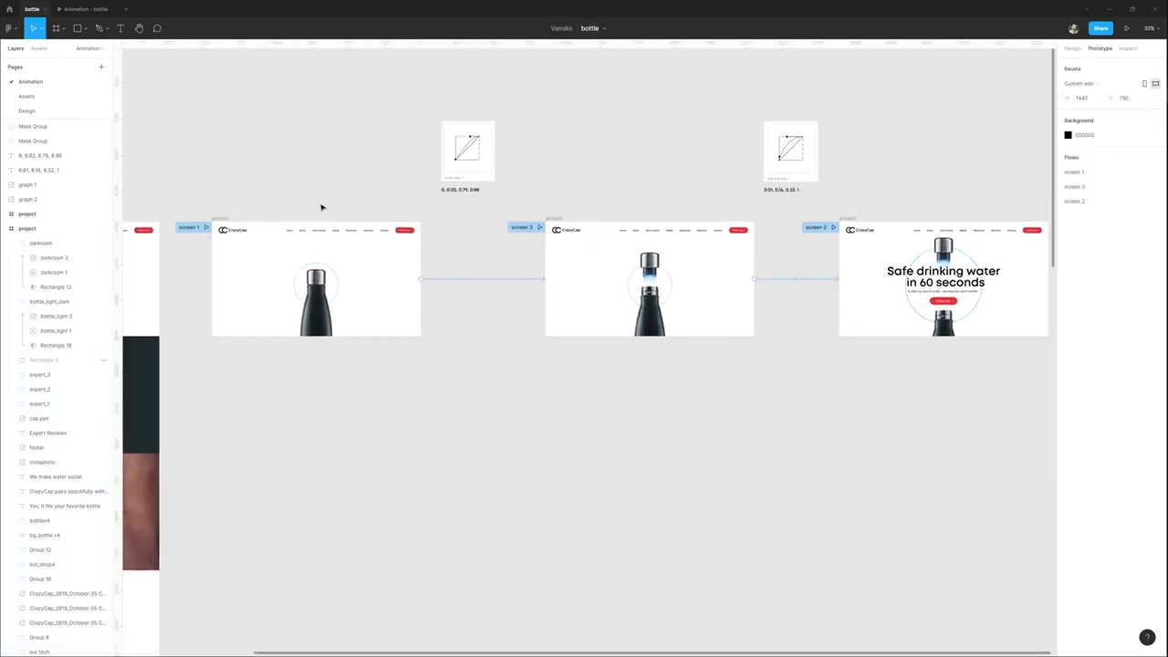
{"action": "left_click", "coordinate": [206, 227]}
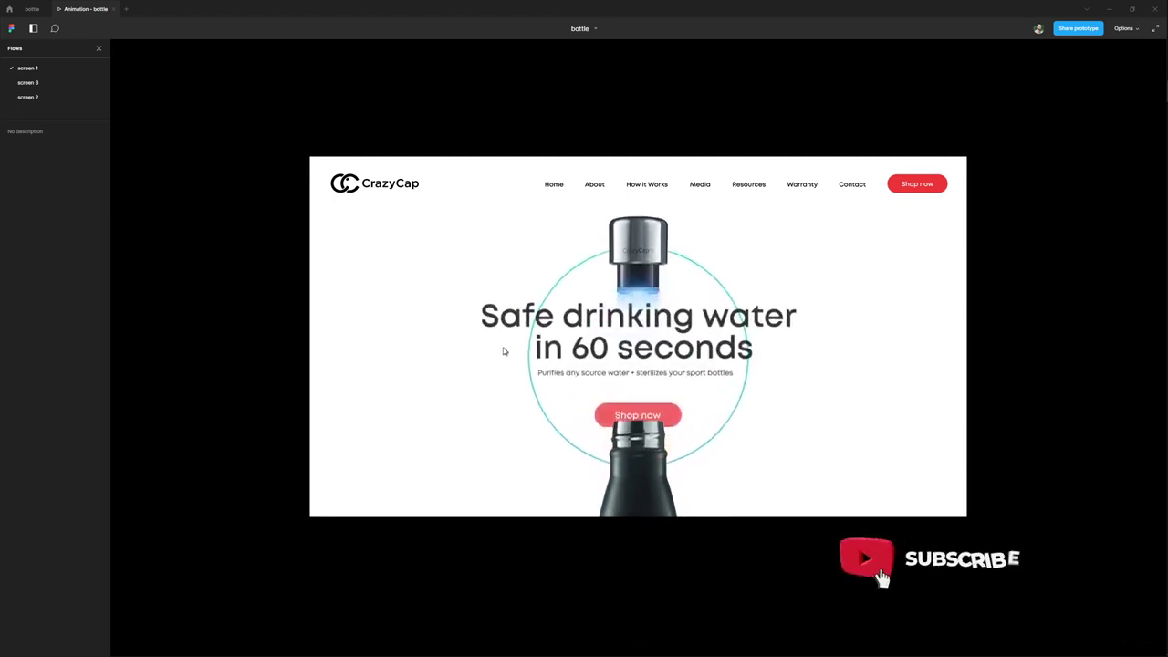
{"action": "left_click", "coordinate": [42, 72]}
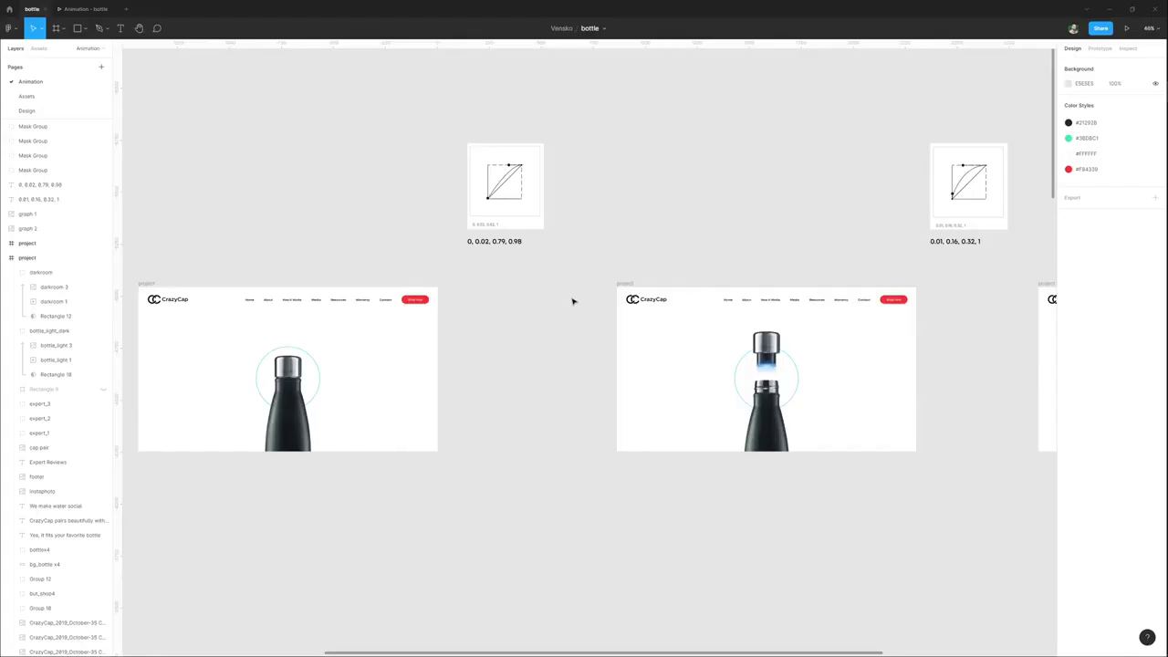
Place the cut-out easing curves between the two graphs and join them corner to corner as one rising path.
{"action": "scroll", "coordinate": [574, 301], "scroll_direction": "right", "scroll_amount": 3}
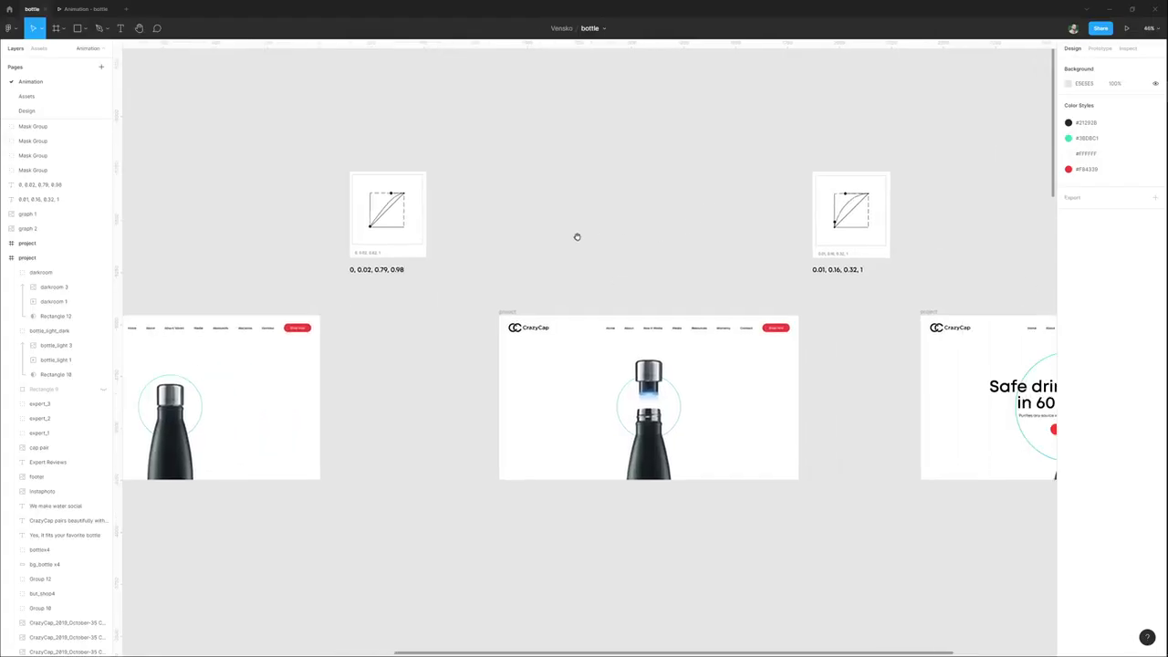
{"action": "scroll", "coordinate": [693, 213], "scroll_direction": "up", "scroll_amount": 2}
{"action": "left_click", "coordinate": [332, 217]}
{"action": "left_click_drag", "start_coordinate": [331, 217], "coordinate": [563, 217]}
{"action": "left_click_drag", "start_coordinate": [880, 225], "coordinate": [595, 155]}
{"action": "scroll", "coordinate": [616, 211], "scroll_direction": "up", "scroll_amount": 5}
{"action": "left_click", "coordinate": [626, 279]}
{"action": "scroll", "coordinate": [610, 247], "scroll_direction": "down", "scroll_amount": 1}
{"action": "left_click_drag", "start_coordinate": [647, 256], "coordinate": [601, 291]}
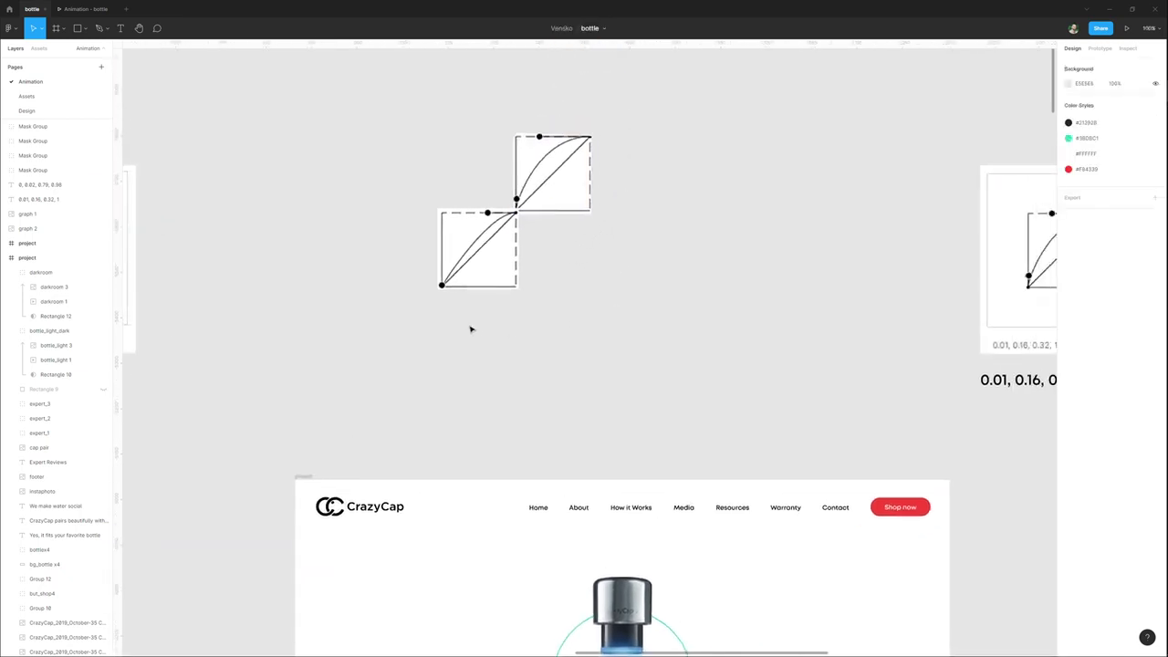
Trace the two joined curves in red as a screen annotation, sketch two uneven alternatives beside them, and clear the strokes.
{"action": "key", "text": "ctrl+2"}
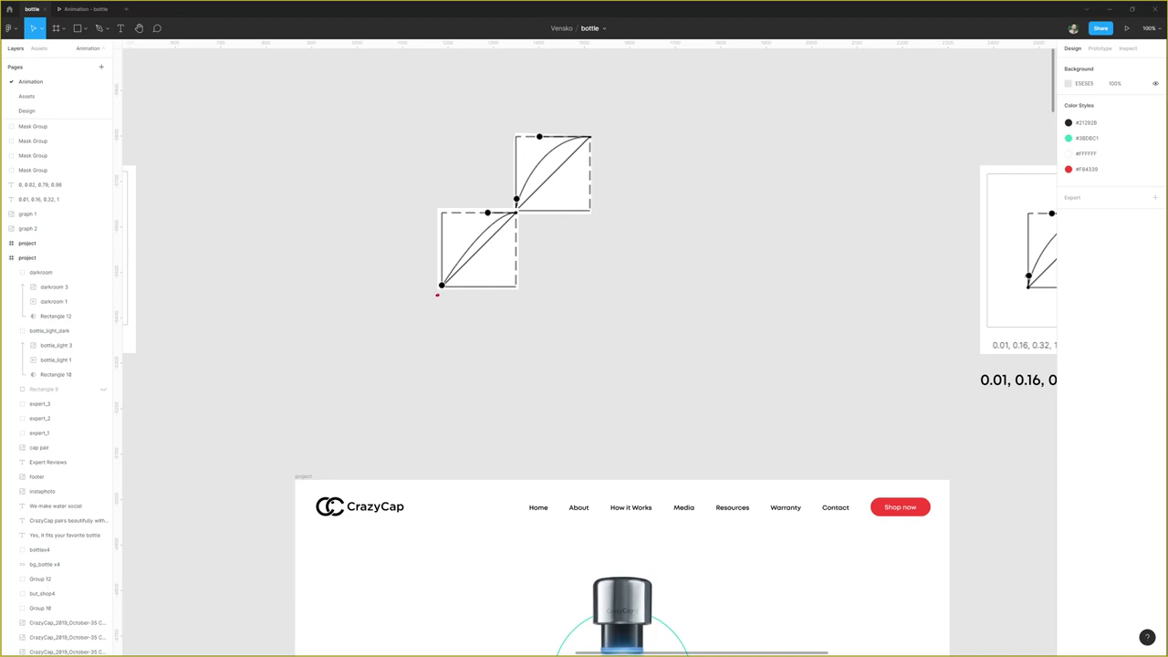
{"action": "mouse_move", "coordinate": [447, 270]}
{"action": "left_mouse_down"}
{"action": "mouse_move", "coordinate": [516, 212]}
{"action": "mouse_move", "coordinate": [541, 156]}
{"action": "mouse_move", "coordinate": [589, 137]}
{"action": "left_mouse_up"}
{"action": "mouse_move", "coordinate": [591, 360]}
{"action": "left_mouse_down"}
{"action": "mouse_move", "coordinate": [626, 301]}
{"action": "mouse_move", "coordinate": [618, 239]}
{"action": "mouse_move", "coordinate": [646, 199]}
{"action": "mouse_move", "coordinate": [680, 193]}
{"action": "left_mouse_up"}
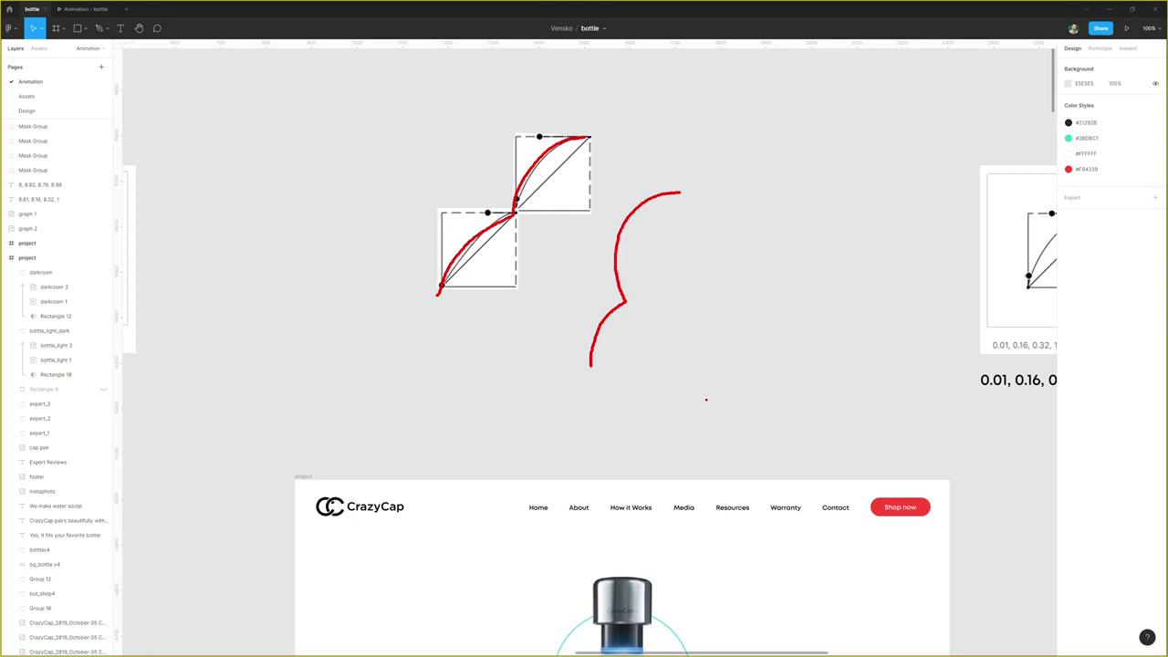
{"action": "mouse_move", "coordinate": [713, 410]}
{"action": "left_mouse_down"}
{"action": "mouse_move", "coordinate": [712, 354]}
{"action": "mouse_move", "coordinate": [759, 331]}
{"action": "mouse_move", "coordinate": [803, 270]}
{"action": "left_mouse_up"}
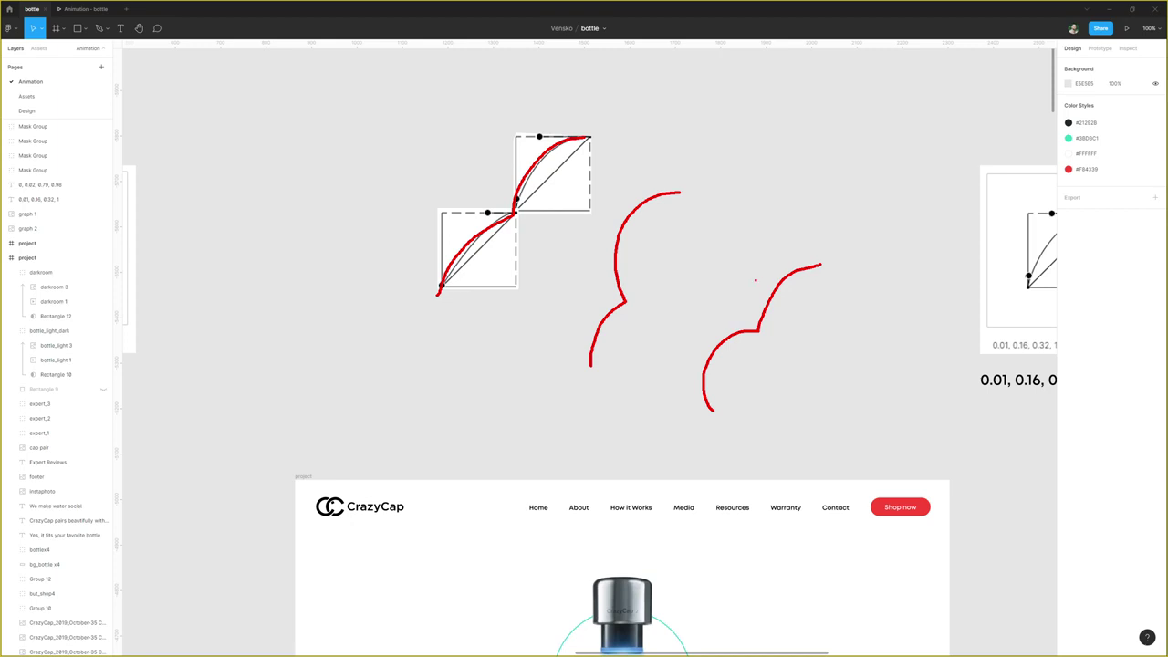
{"action": "key", "text": "Escape"}
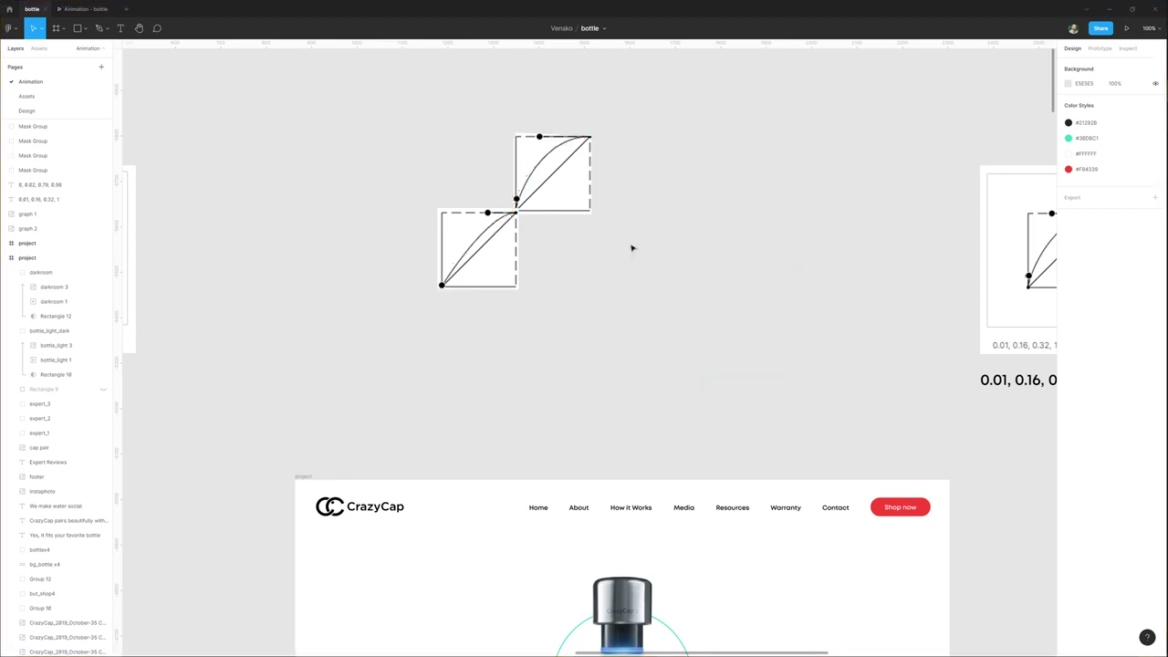
Extend the joined easing curves with two more curve copies into a diagonal staircase of four.
{"action": "left_click_drag", "start_coordinate": [628, 202], "coordinate": [590, 294]}
{"action": "left_click_drag", "start_coordinate": [426, 372], "coordinate": [576, 224]}
{"action": "left_click_drag", "start_coordinate": [522, 280], "coordinate": [504, 332]}
{"action": "left_click_drag", "start_coordinate": [503, 333], "coordinate": [579, 261]}
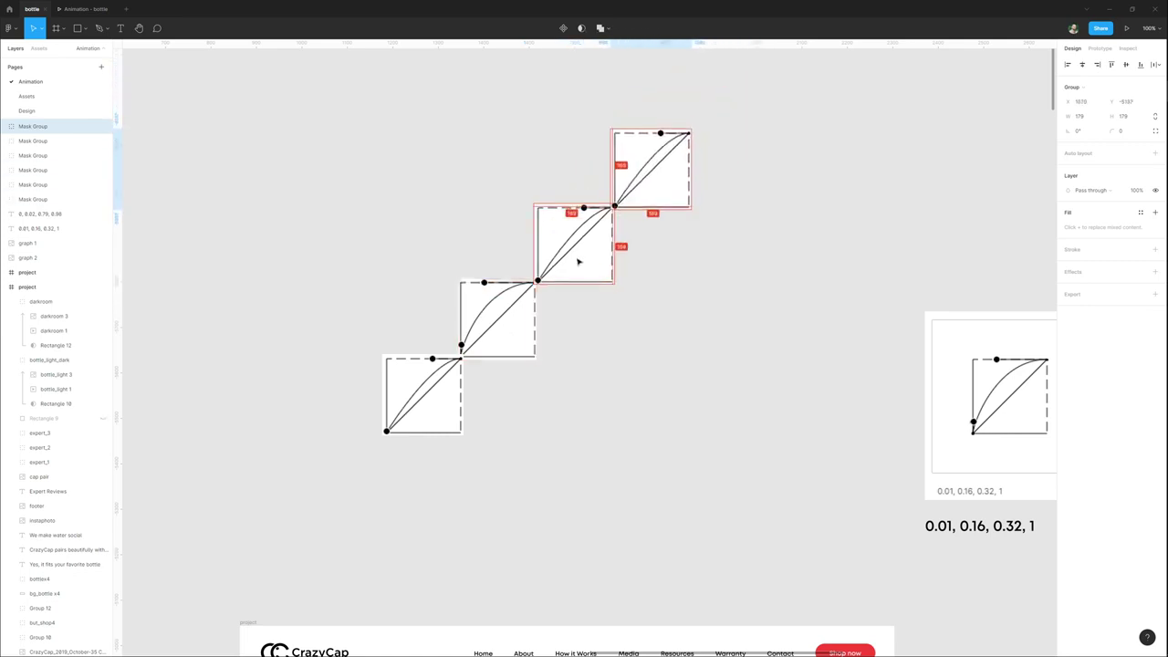
Annotate the four-curve staircase with a red line running through all segments, and clear the annotation.
{"action": "scroll", "coordinate": [612, 370], "scroll_direction": "down", "scroll_amount": 2}
{"action": "scroll", "coordinate": [612, 371], "scroll_direction": "left", "scroll_amount": 2}
{"action": "left_click", "coordinate": [614, 373]}
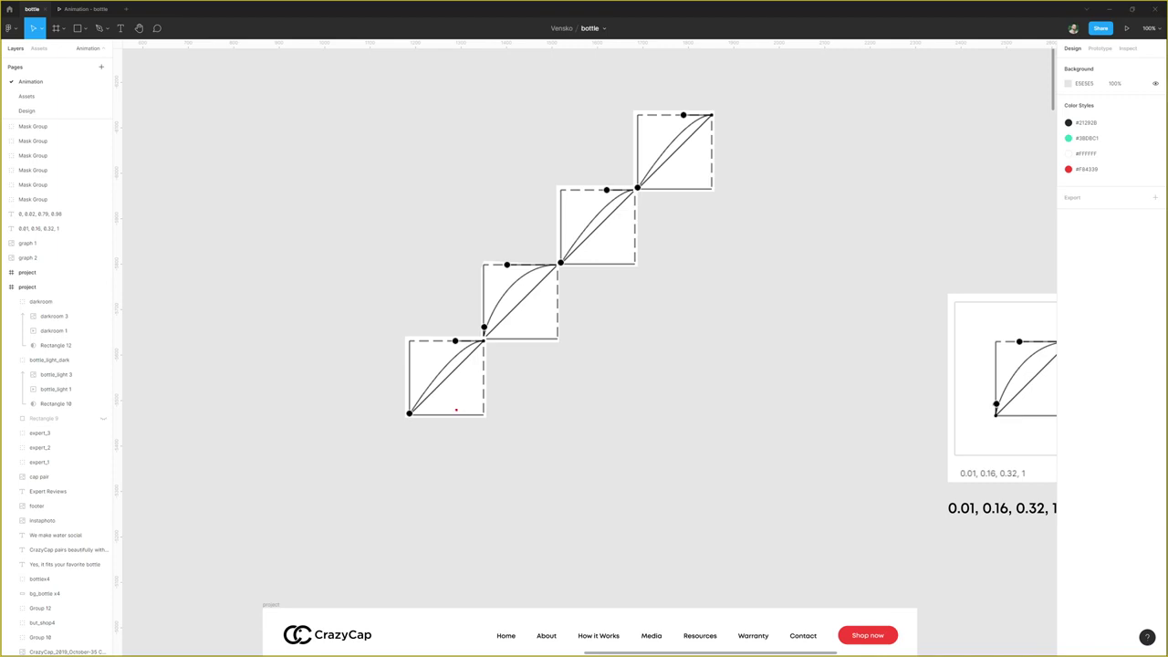
{"action": "mouse_move", "coordinate": [422, 402]}
{"action": "left_mouse_down"}
{"action": "mouse_move", "coordinate": [437, 363]}
{"action": "mouse_move", "coordinate": [483, 340]}
{"action": "mouse_move", "coordinate": [493, 304]}
{"action": "mouse_move", "coordinate": [529, 266]}
{"action": "mouse_move", "coordinate": [561, 262]}
{"action": "mouse_move", "coordinate": [568, 205]}
{"action": "mouse_move", "coordinate": [633, 189]}
{"action": "mouse_move", "coordinate": [671, 143]}
{"action": "mouse_move", "coordinate": [708, 129]}
{"action": "left_mouse_up"}
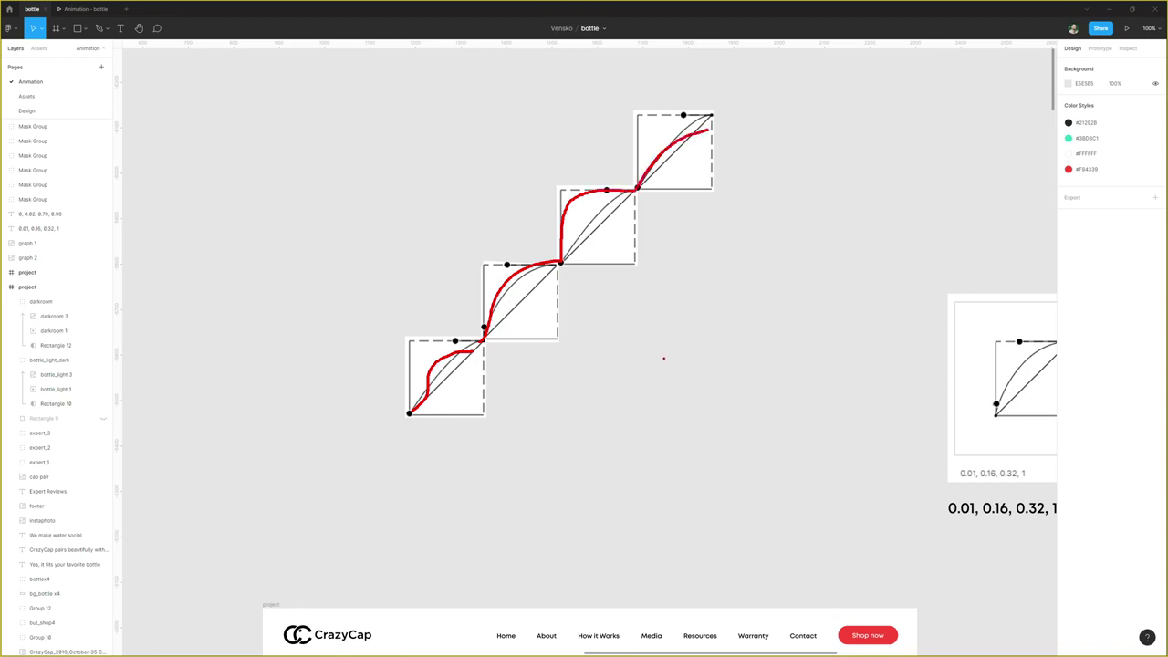
{"action": "key", "text": "Escape"}
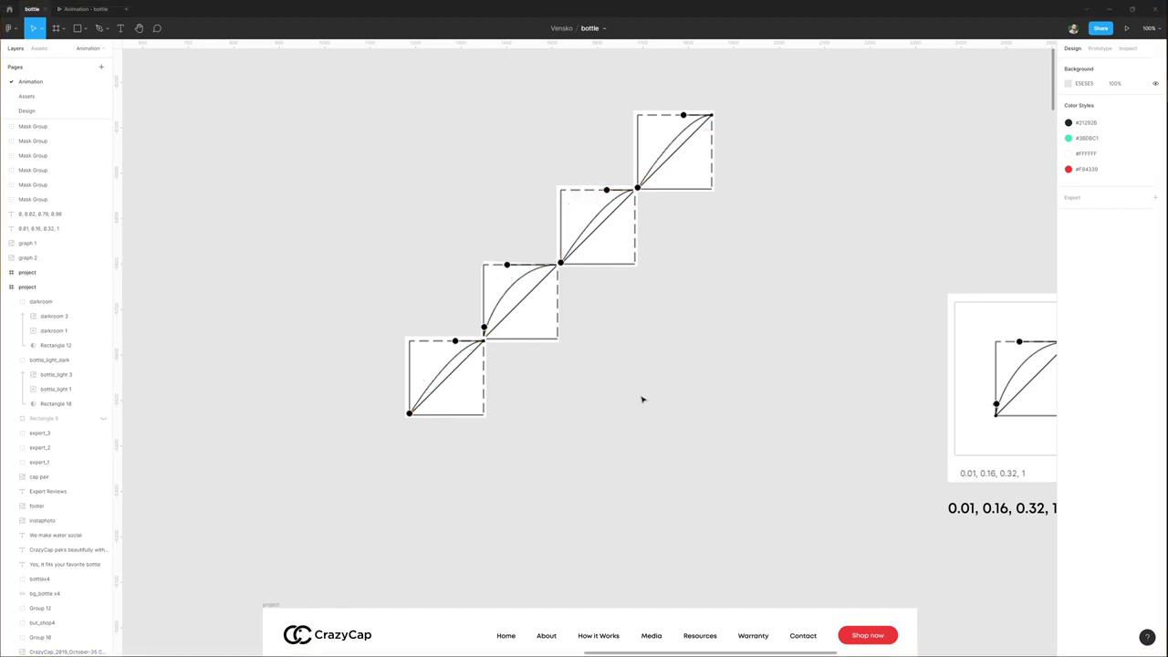
Delete the diagonal staircase of four easing curves between the two graphs.
{"action": "scroll", "coordinate": [641, 399], "scroll_direction": "down", "scroll_amount": 3}
{"action": "scroll", "coordinate": [615, 393], "scroll_direction": "down", "scroll_amount": 3}
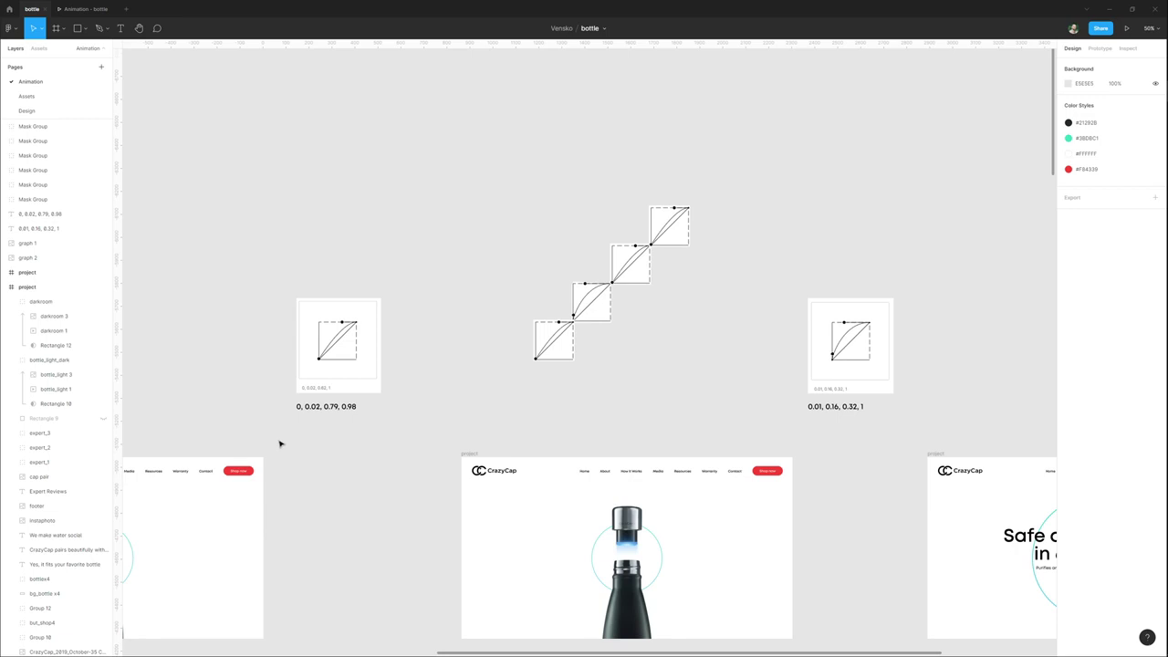
{"action": "scroll", "coordinate": [339, 457], "scroll_direction": "down", "scroll_amount": 1}
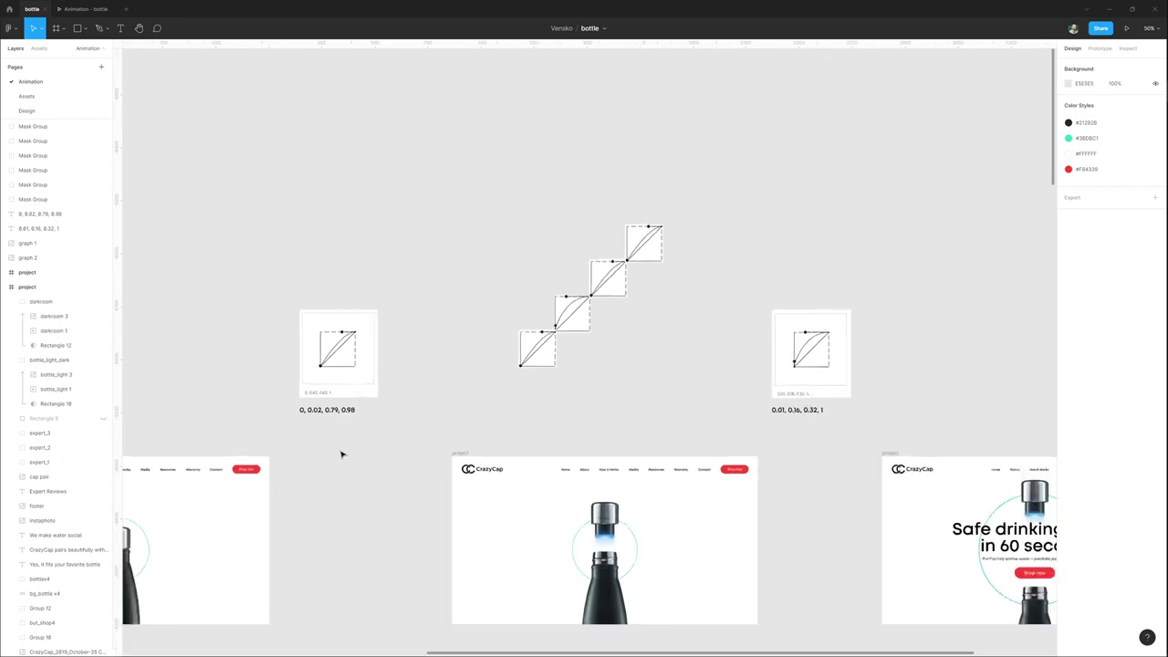
{"action": "left_click_drag", "start_coordinate": [473, 365], "coordinate": [732, 191]}
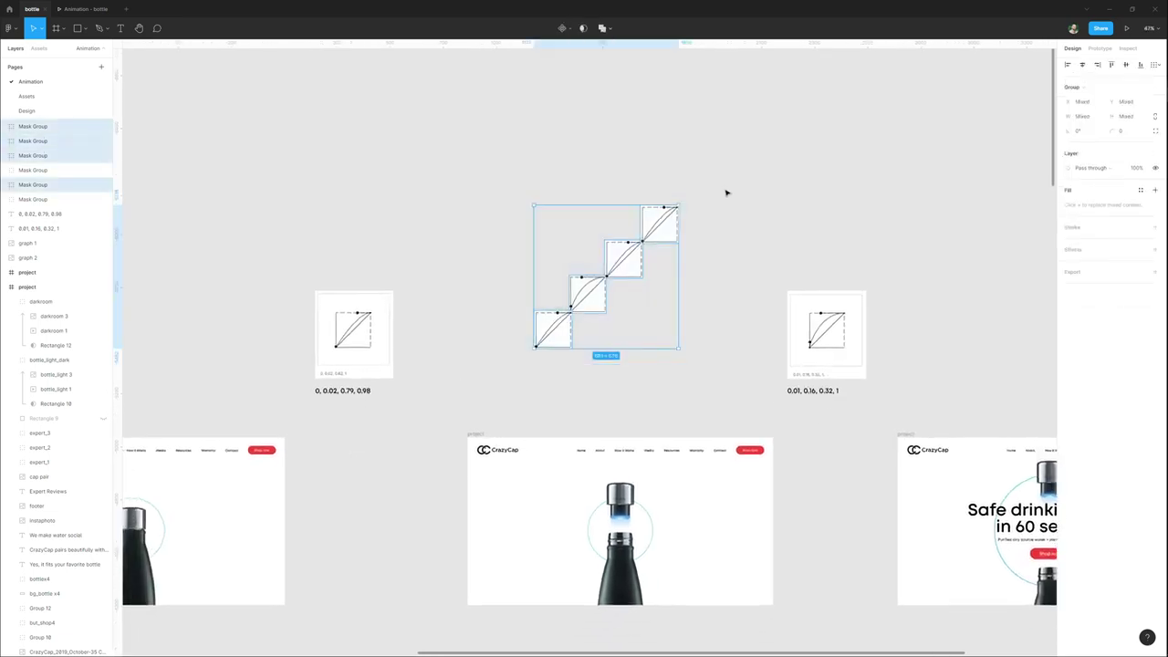
{"action": "key", "text": "Delete"}
Move the second easing graph and its 0.01, 0.16, 0.32, 1 label beside the first graph.
{"action": "left_click_drag", "start_coordinate": [702, 422], "coordinate": [968, 258]}
{"action": "left_click_drag", "start_coordinate": [826, 333], "coordinate": [462, 334]}
{"action": "left_click_drag", "start_coordinate": [379, 406], "coordinate": [445, 336]}
{"action": "left_click", "coordinate": [448, 357]}
Group both easing graphs with their labels and hide the group.
{"action": "left_click_drag", "start_coordinate": [329, 340], "coordinate": [646, 197]}
{"action": "key", "text": "ctrl+g"}
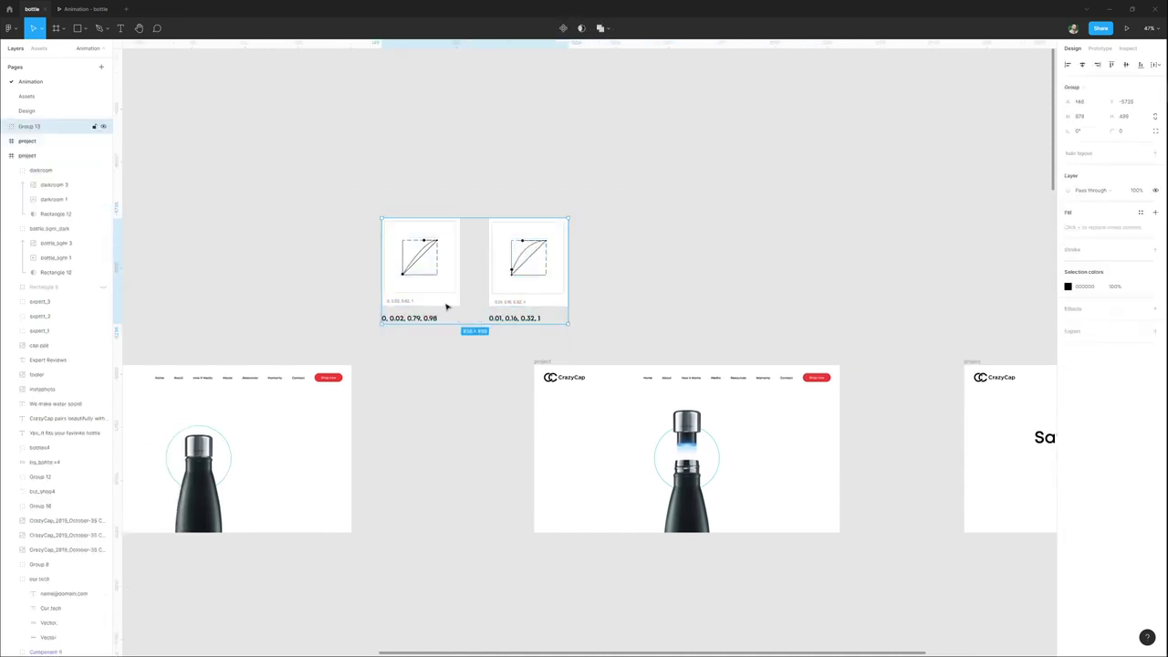
{"action": "left_click", "coordinate": [104, 127]}
Move the intermediate and end frames closer to the start frame so the three sit in a tight row.
{"action": "scroll", "coordinate": [588, 306], "scroll_direction": "down", "scroll_amount": 3}
{"action": "left_click_drag", "start_coordinate": [588, 307], "coordinate": [480, 320]}
{"action": "left_click", "coordinate": [882, 300]}
{"action": "left_click_drag", "start_coordinate": [877, 326], "coordinate": [721, 327]}
{"action": "left_click", "coordinate": [658, 303]}
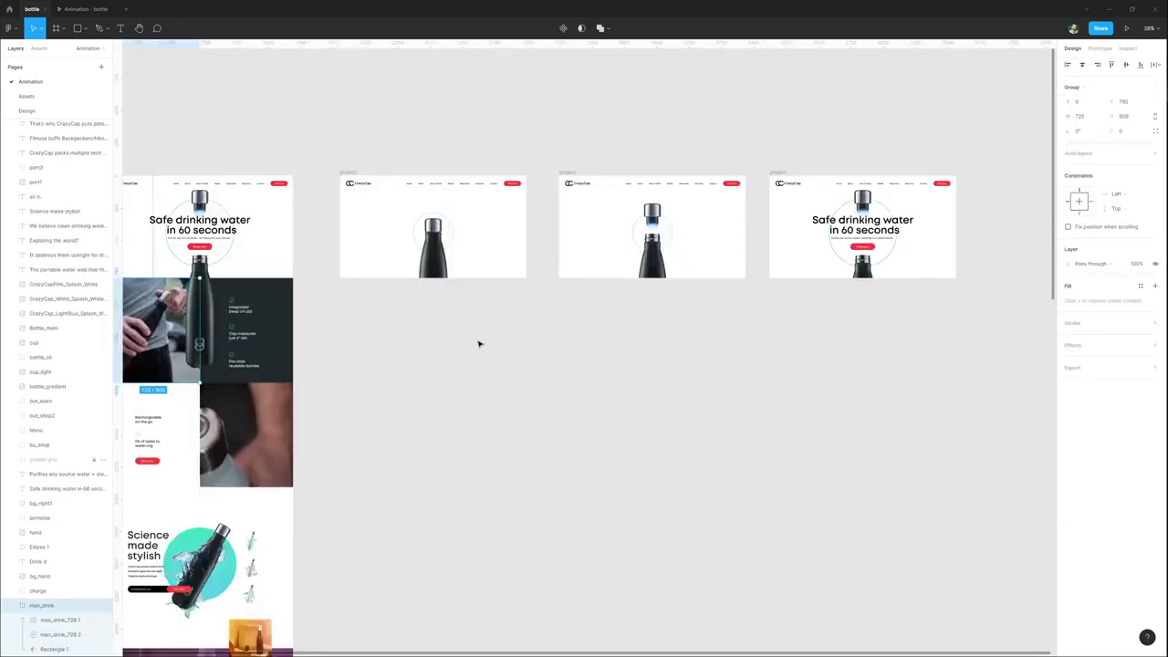
{"action": "left_click", "coordinate": [478, 344]}
Examine the man_drink photo block beneath the hero in the full page and check its width and height.
{"action": "left_click_drag", "start_coordinate": [325, 373], "coordinate": [538, 356]}
{"action": "scroll", "coordinate": [375, 308], "scroll_direction": "up", "scroll_amount": 6}
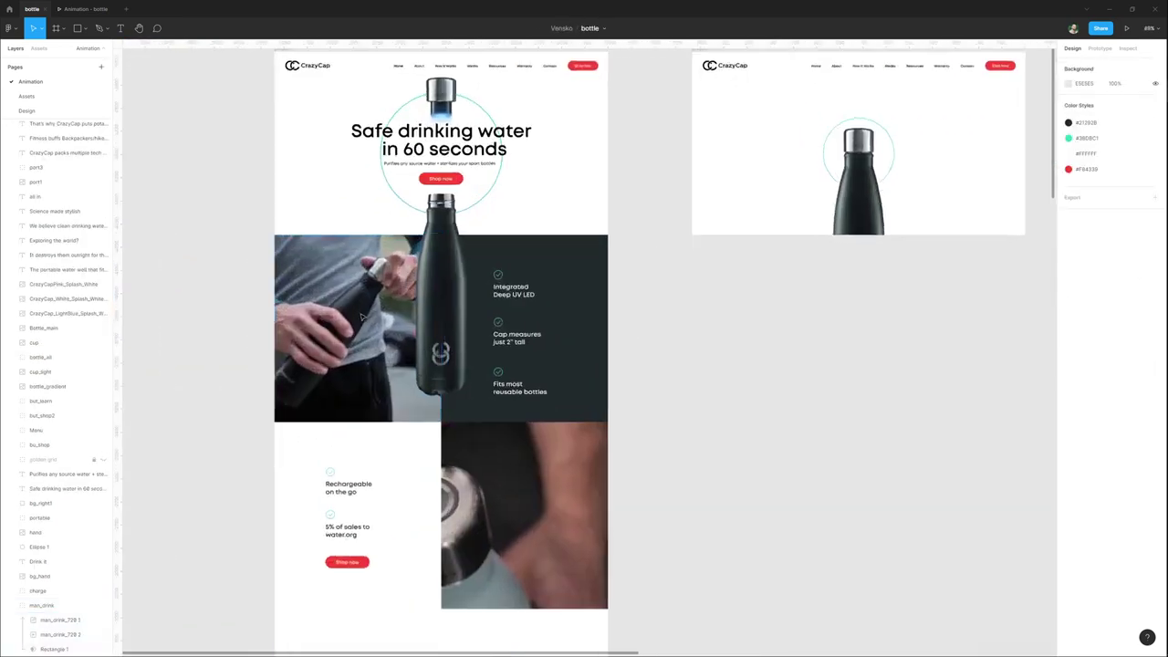
{"action": "left_click_drag", "start_coordinate": [380, 366], "coordinate": [419, 342]}
{"action": "left_click", "coordinate": [418, 341]}
{"action": "left_click", "coordinate": [897, 277]}
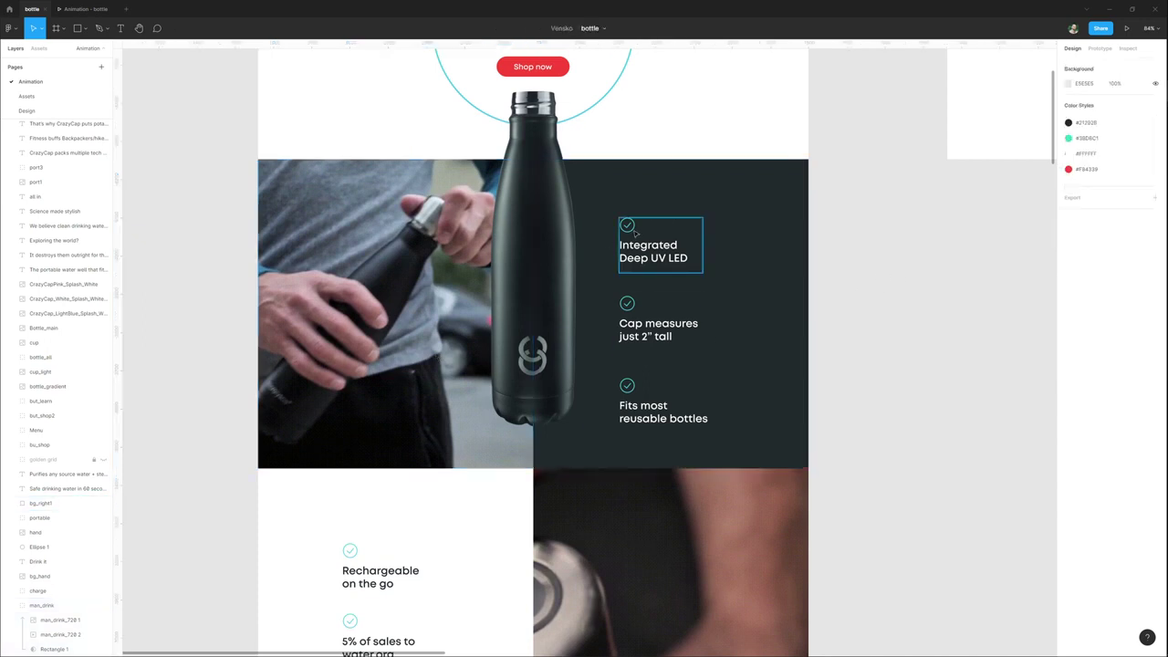
{"action": "left_click", "coordinate": [375, 377]}
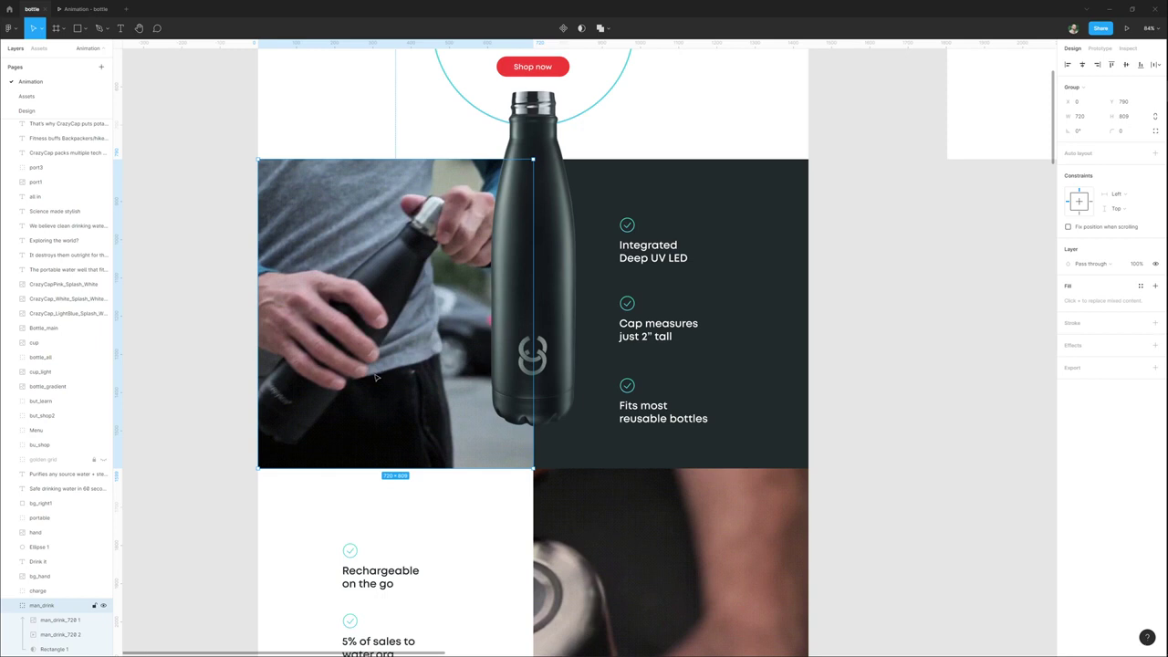
{"action": "left_click", "coordinate": [900, 374]}
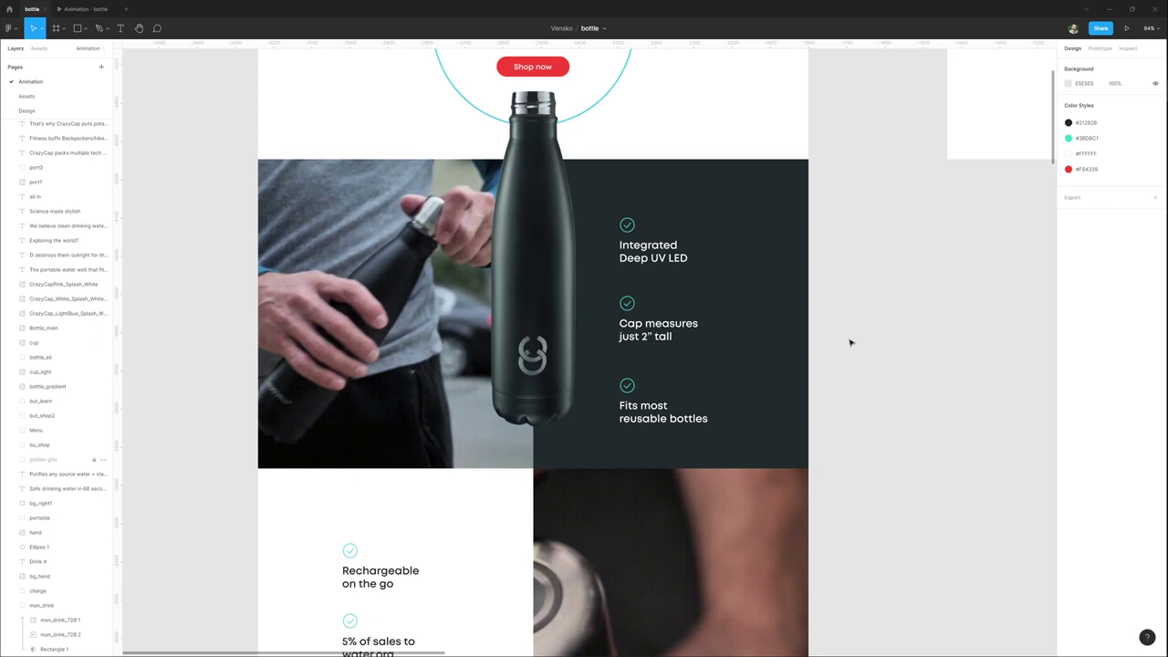
{"action": "left_click", "coordinate": [401, 394]}
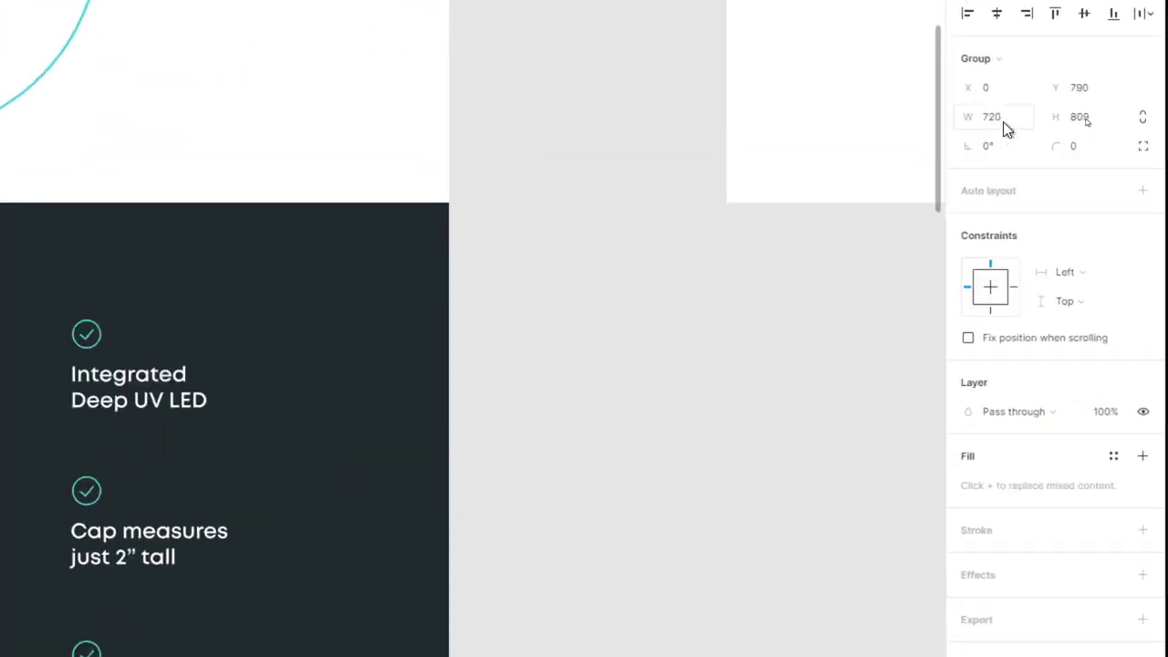
{"action": "left_click", "coordinate": [1003, 121]}
{"action": "left_click", "coordinate": [1043, 117]}
{"action": "left_click", "coordinate": [963, 123]}
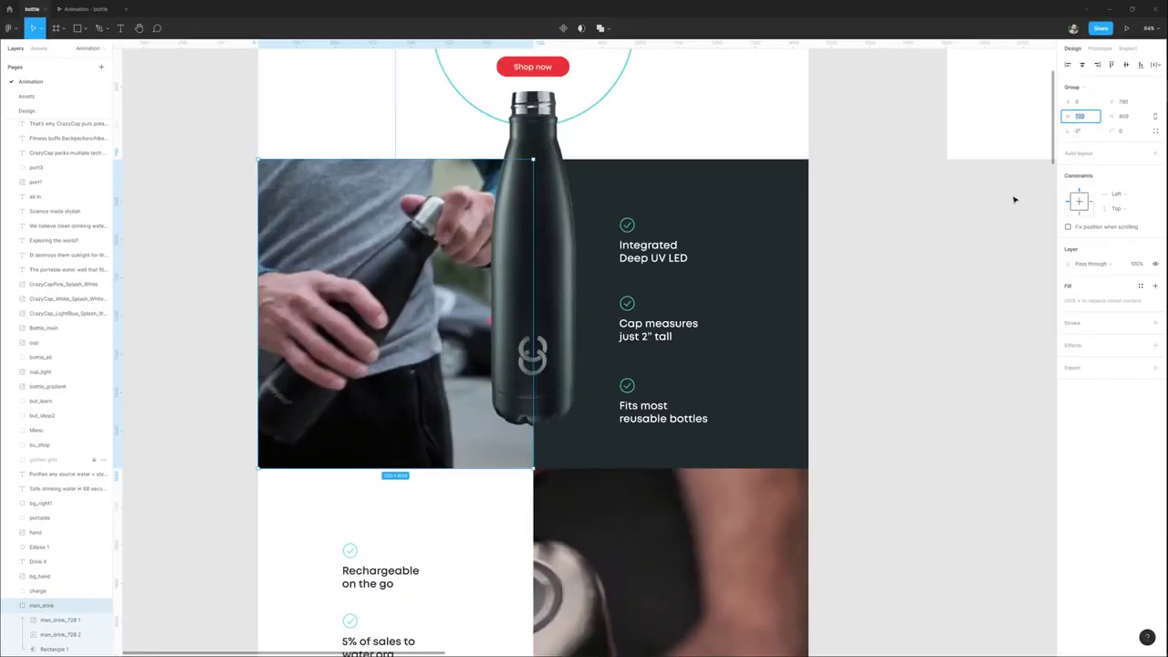
{"action": "left_click", "coordinate": [1015, 198]}
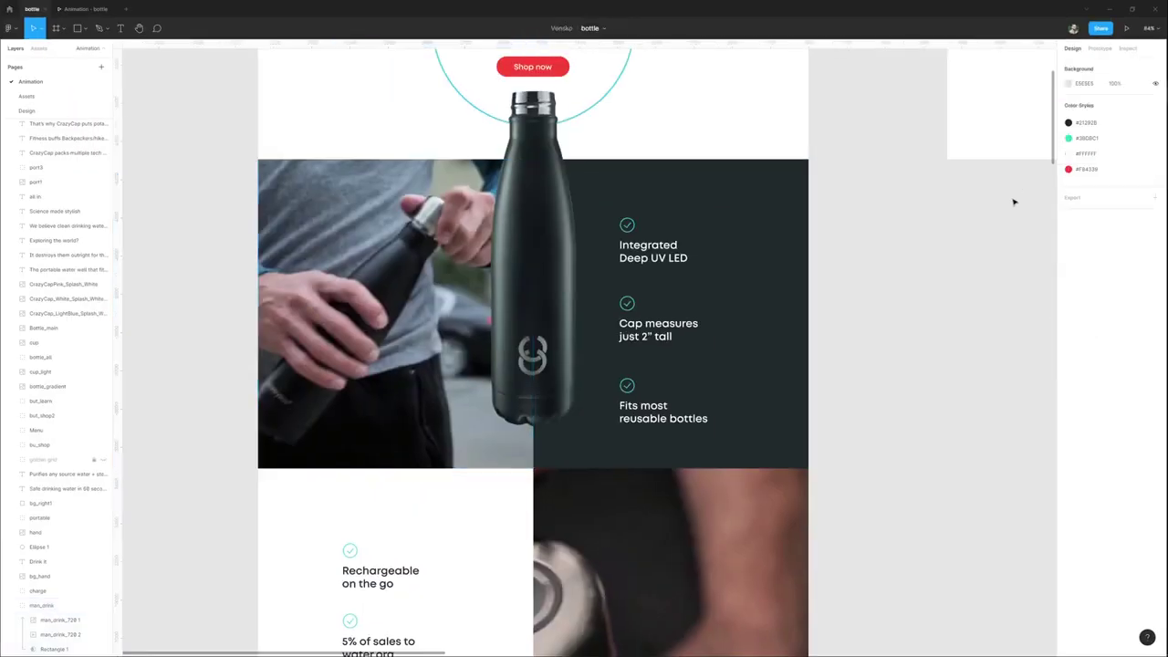
Switch to Photoshop and create a new RGB document of 720 x 809 pixels at 72 pixels per inch.
{"action": "left_click", "coordinate": [1124, 113]}
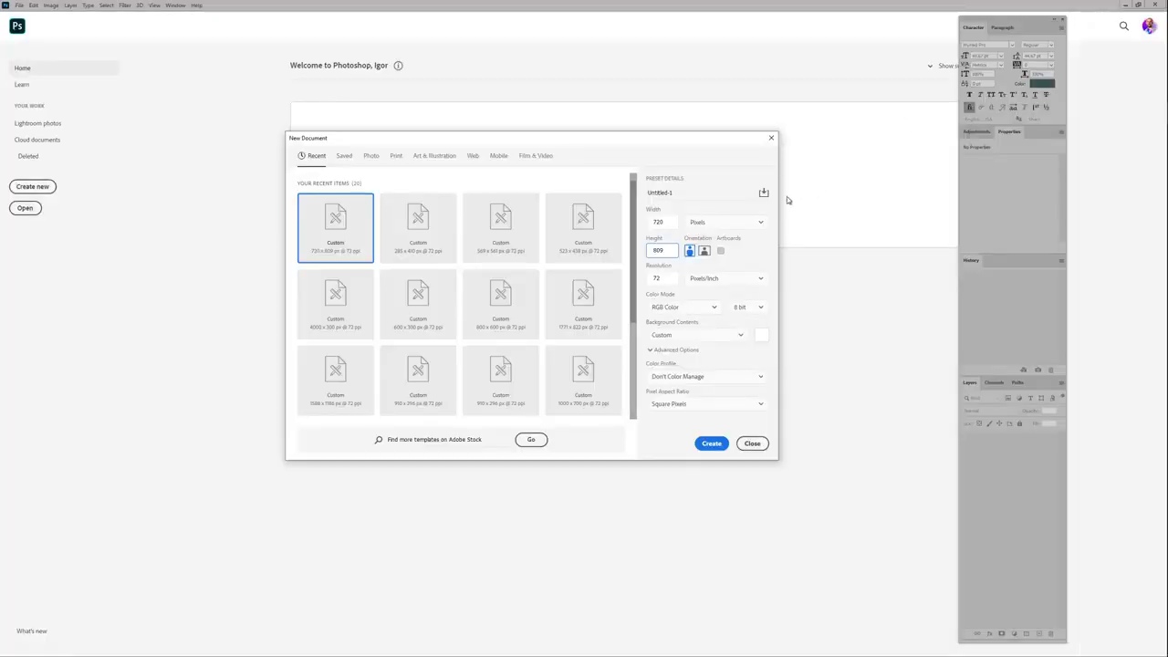
{"action": "left_click_drag", "start_coordinate": [670, 141], "coordinate": [661, 136]}
{"action": "double_click", "coordinate": [656, 218]}
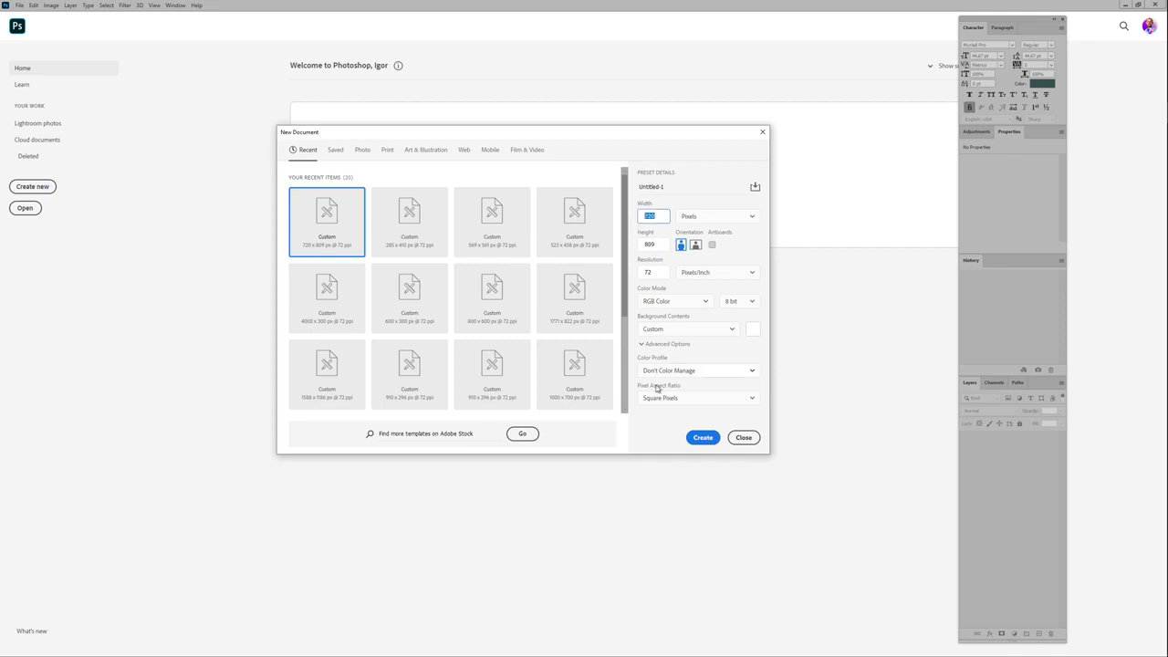
{"action": "left_click", "coordinate": [703, 438]}
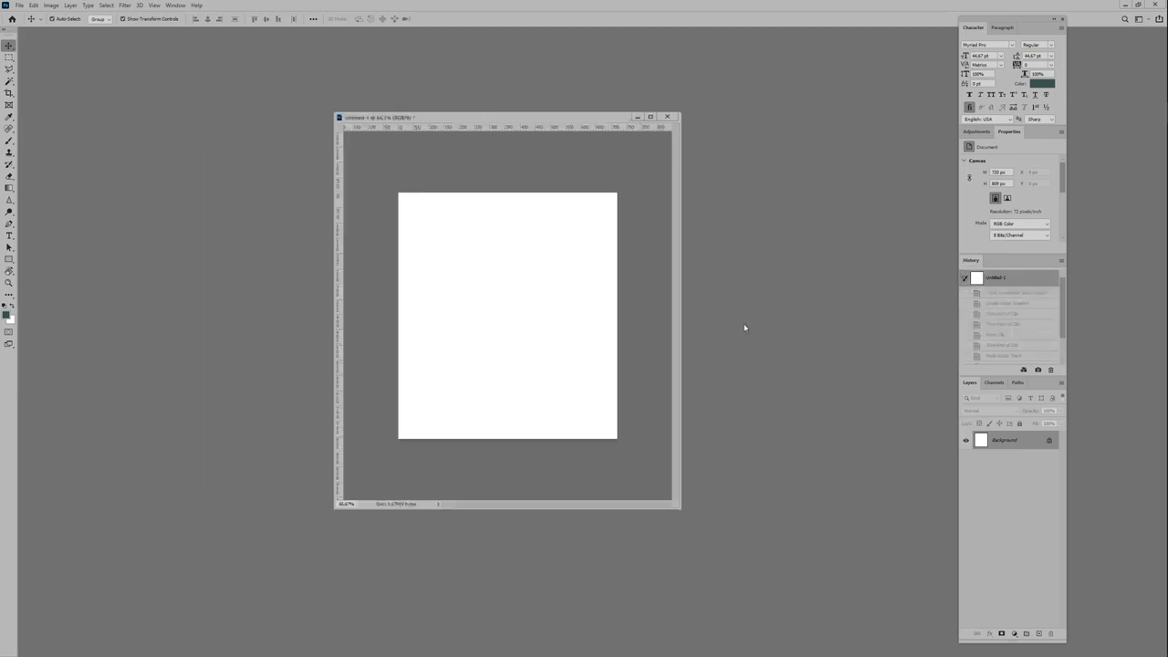
Open the video file CrazyCap 2 Water Purification Bottle.mp4 from the file manager in the video player.
{"action": "mouse_move", "coordinate": [1165, 114]}
{"action": "left_click", "coordinate": [1129, 113]}
{"action": "double_click", "coordinate": [642, 410]}
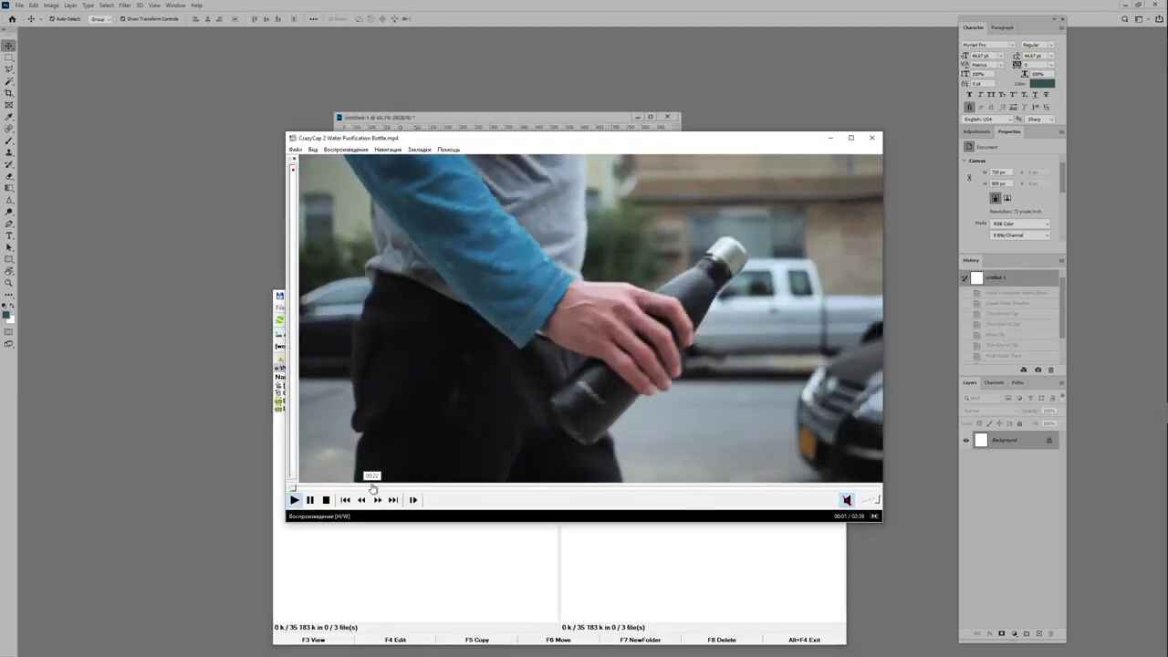
Skim the bottle video around 00:22 to 00:34 to find the scene of the man opening his bottle, and close the player.
{"action": "left_click", "coordinate": [374, 488]}
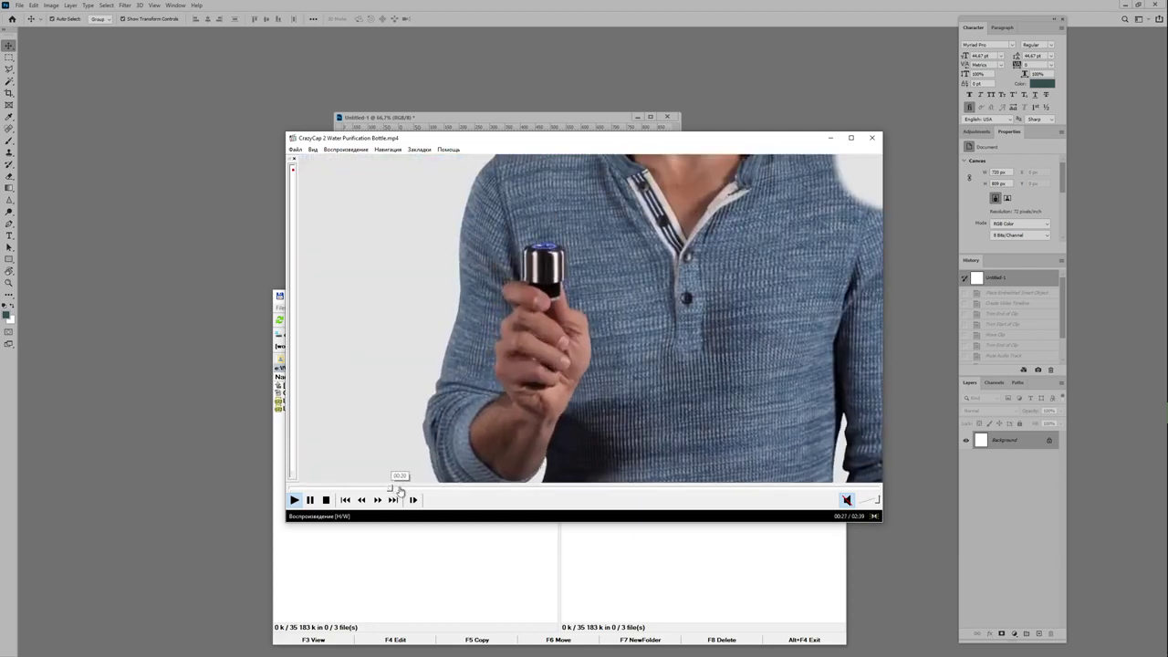
{"action": "left_click", "coordinate": [403, 487]}
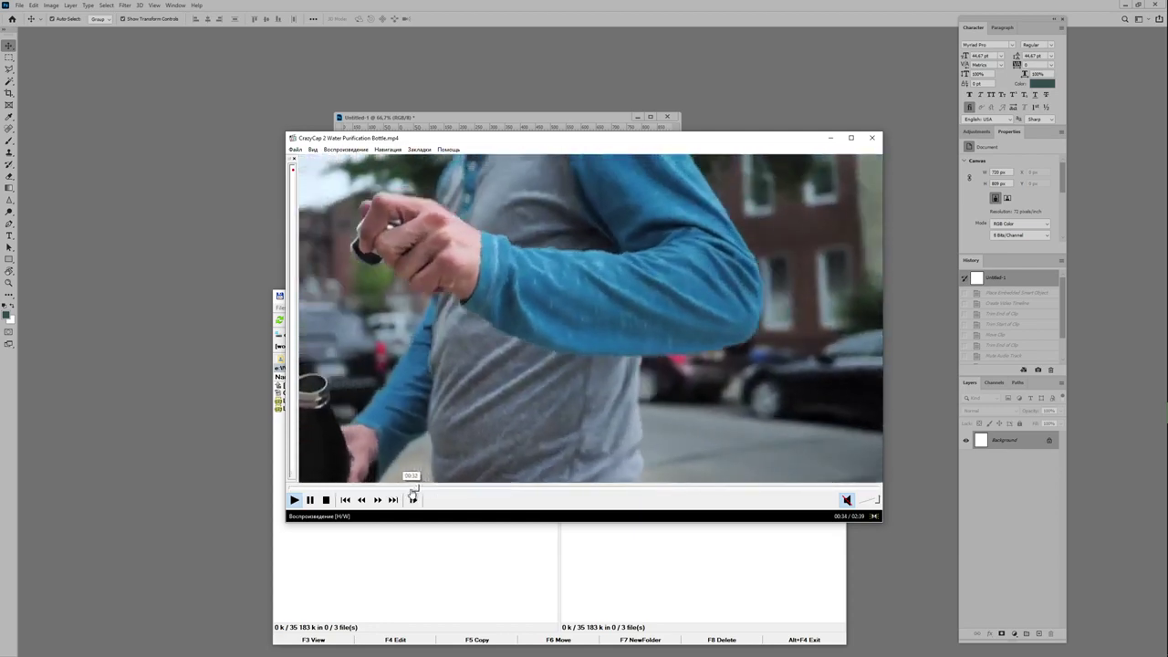
{"action": "key", "text": "alt+F4"}
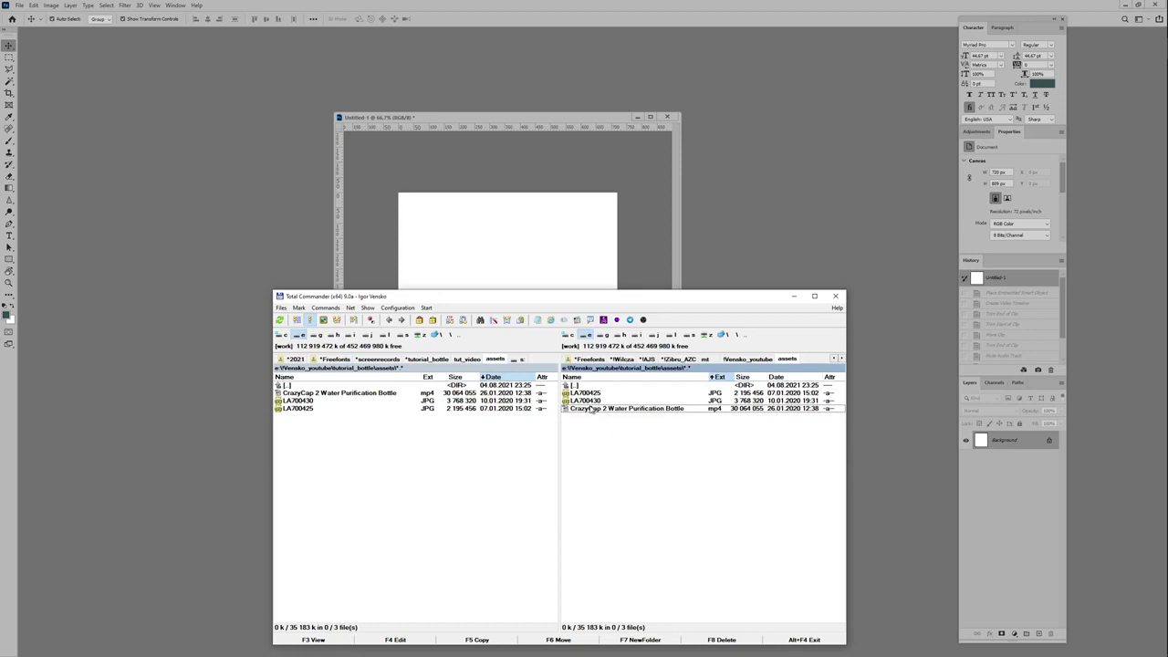
Place CrazyCap 2 Water Purification Bottle.mp4 into the blank document and scale it to about 1474 x 829 px to cover the canvas.
{"action": "left_click_drag", "start_coordinate": [591, 413], "coordinate": [507, 251]}
{"action": "left_click_drag", "start_coordinate": [617, 381], "coordinate": [722, 460]}
{"action": "key", "text": "Return"}
Show the Timeline and create a video timeline for the placed clip.
{"action": "left_click", "coordinate": [176, 6]}
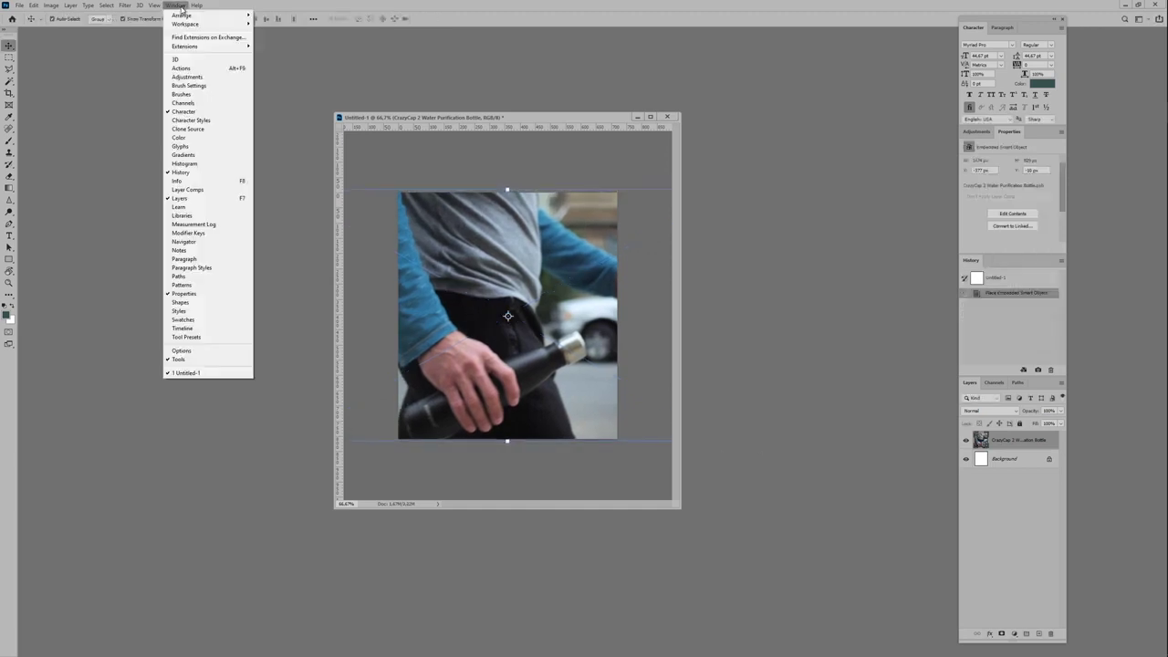
{"action": "left_click", "coordinate": [182, 328]}
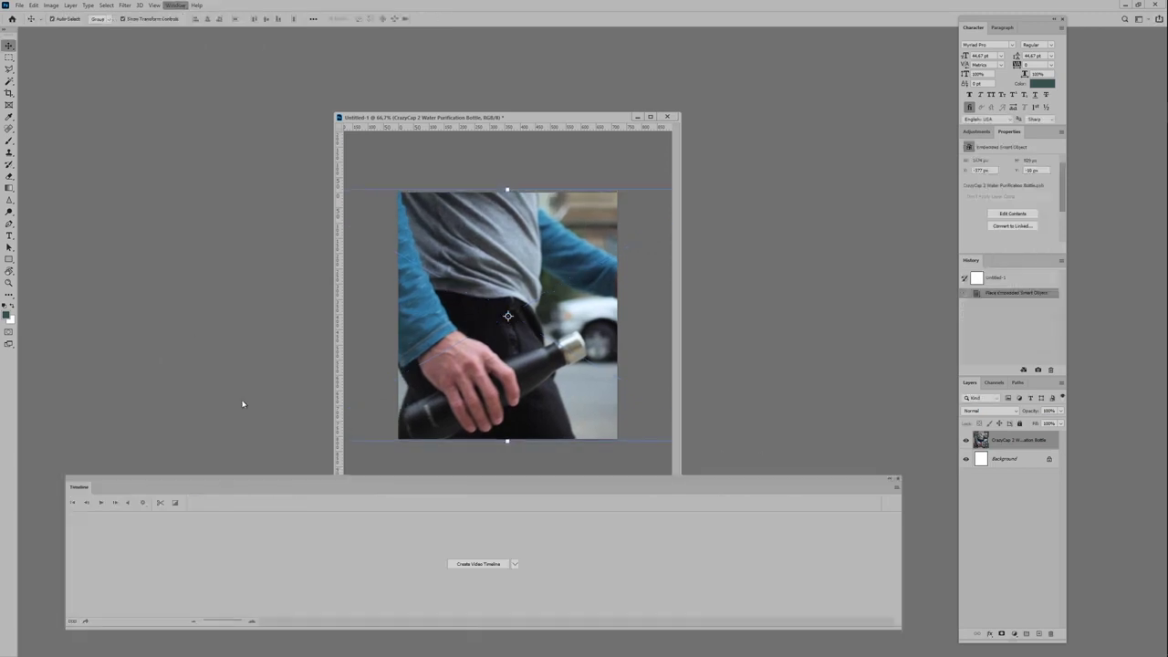
{"action": "left_click", "coordinate": [465, 565]}
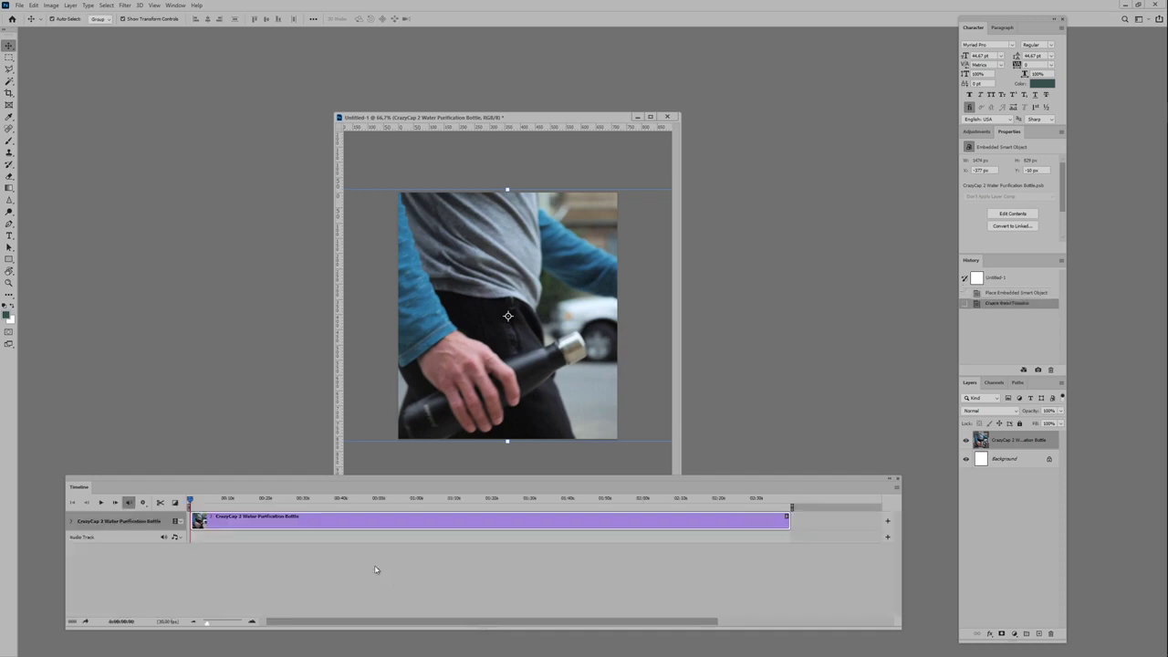
Trim both ends of the clip to the drinking scene of about four seconds, start it at zero, and play it back.
{"action": "left_click_drag", "start_coordinate": [232, 503], "coordinate": [336, 500]}
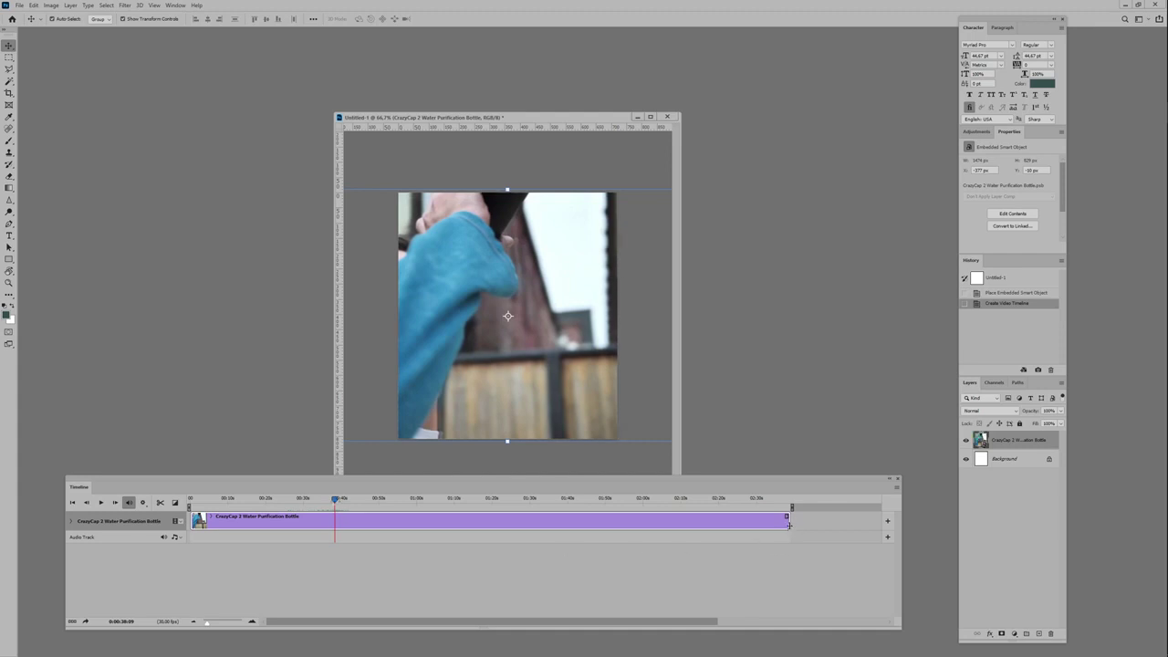
{"action": "left_click_drag", "start_coordinate": [789, 522], "coordinate": [315, 500]}
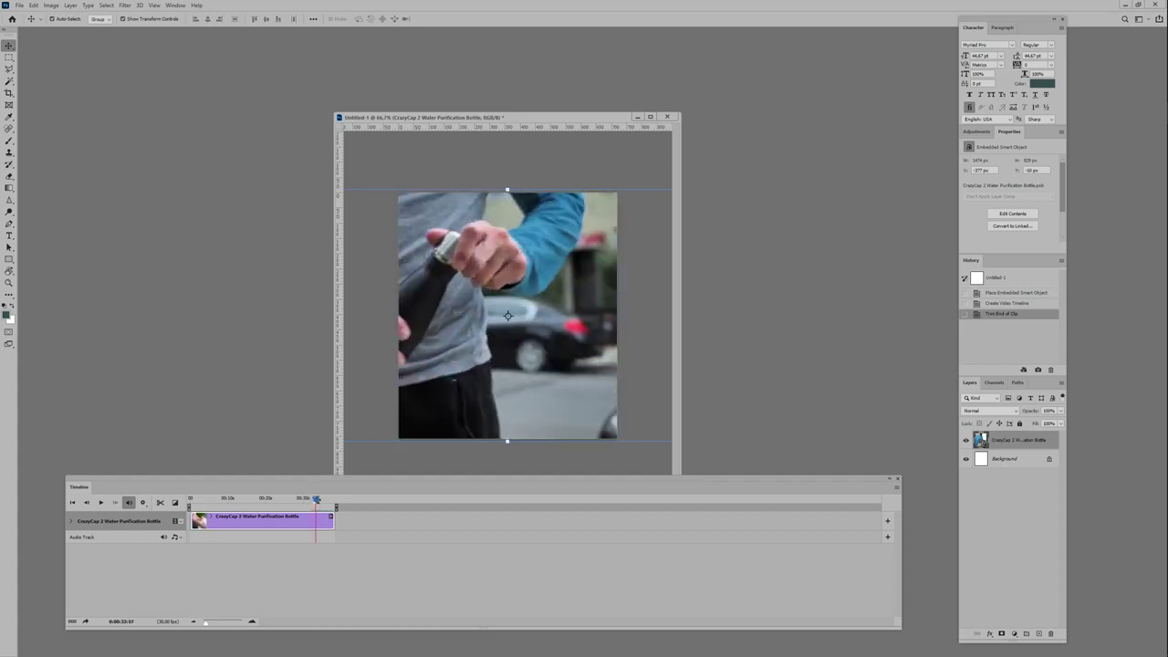
{"action": "mouse_move", "coordinate": [192, 520]}
{"action": "left_mouse_down"}
{"action": "mouse_move", "coordinate": [319, 521]}
{"action": "mouse_move", "coordinate": [200, 523]}
{"action": "left_mouse_up"}
{"action": "left_click_drag", "start_coordinate": [206, 623], "coordinate": [214, 624]}
{"action": "left_click_drag", "start_coordinate": [343, 498], "coordinate": [409, 521]}
{"action": "key", "text": "space"}
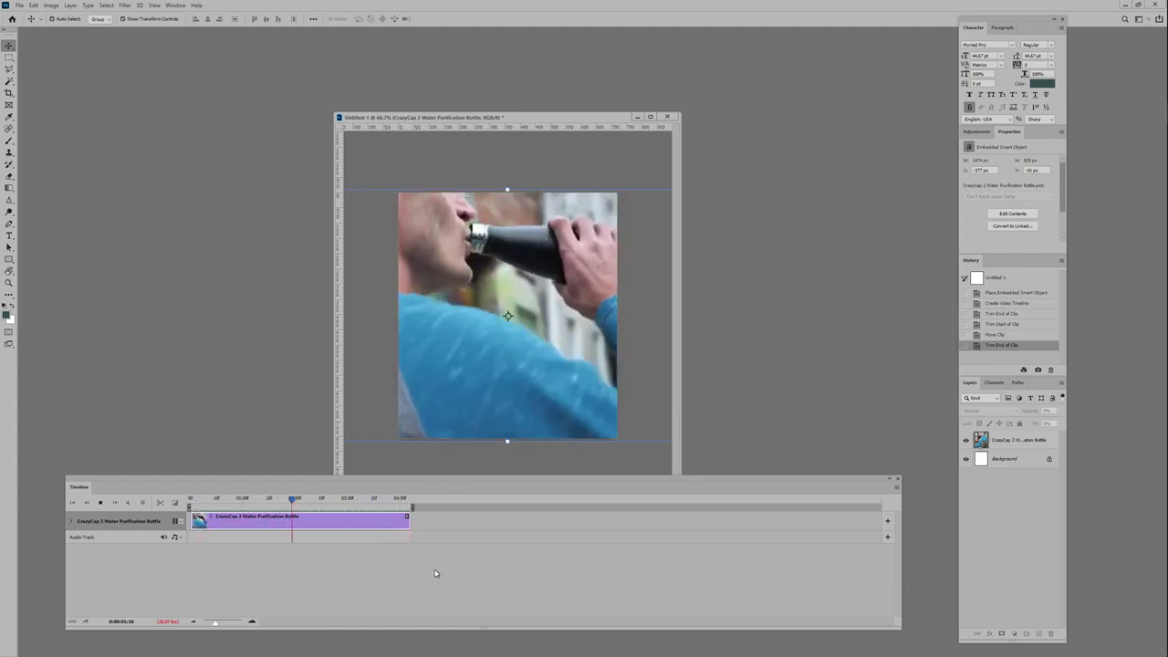
{"action": "key", "text": "space"}
Reposition the video horizontally to X about -30 px so the drinking man is framed in the canvas, checking the framing in playback.
{"action": "left_click_drag", "start_coordinate": [438, 383], "coordinate": [464, 391]}
{"action": "left_click_drag", "start_coordinate": [543, 374], "coordinate": [490, 371]}
{"action": "left_click", "coordinate": [198, 501]}
{"action": "key", "text": "space"}
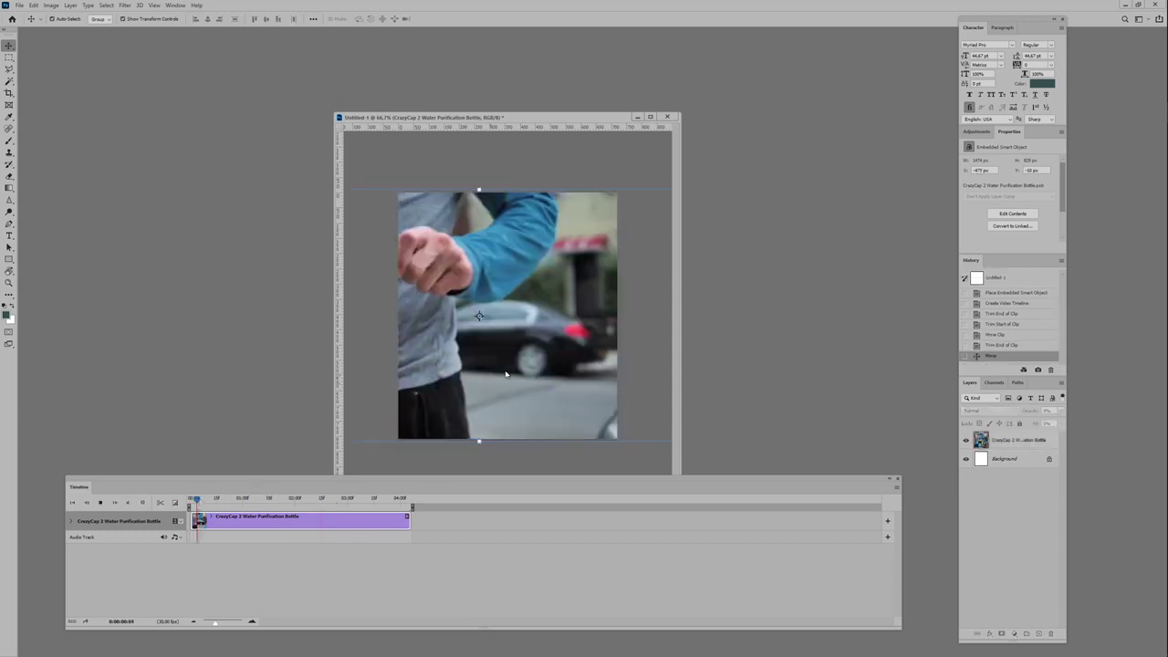
{"action": "key", "text": "space"}
{"action": "left_click_drag", "start_coordinate": [439, 388], "coordinate": [567, 394]}
{"action": "left_click_drag", "start_coordinate": [244, 502], "coordinate": [189, 502]}
{"action": "key", "text": "space"}
{"action": "key", "text": "space"}
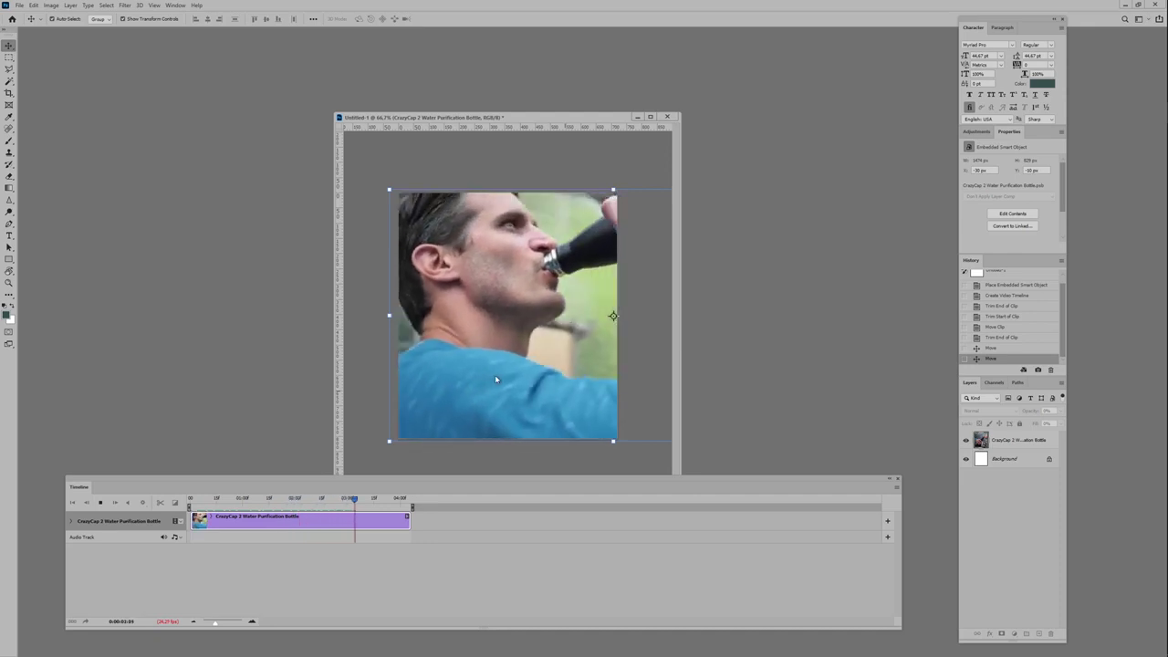
{"action": "key", "text": "space"}
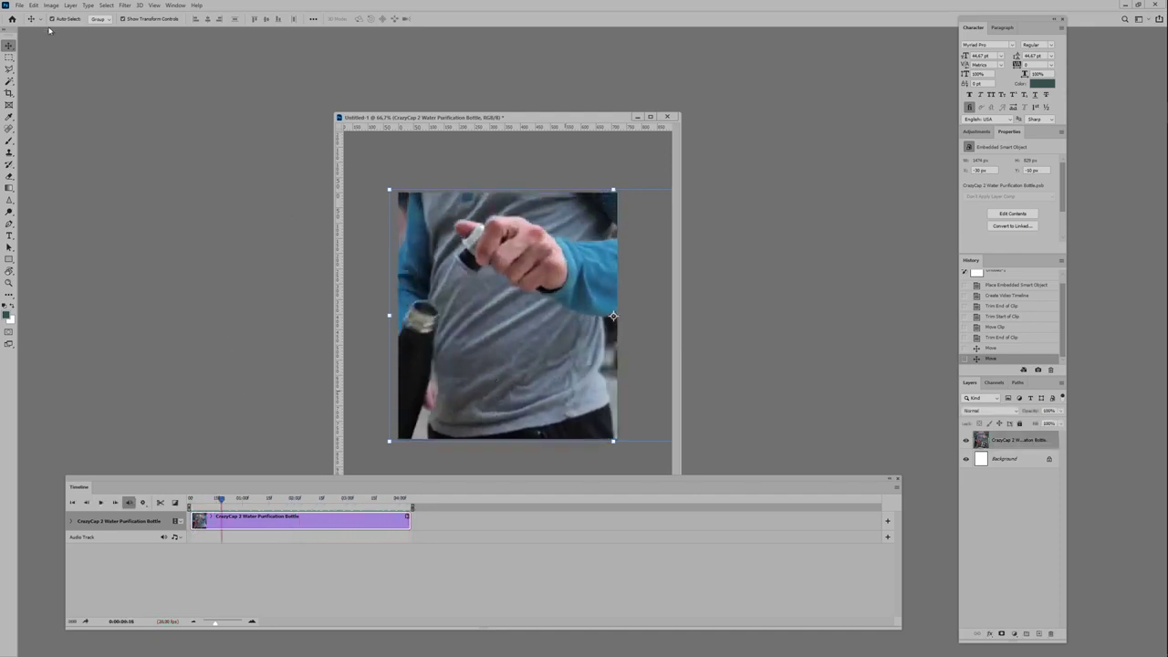
Render the video as man_drink.mp4 into the assets folder using H.264, High Quality, 720 x 809 and 30 fps for all frames.
{"action": "left_click", "coordinate": [18, 4]}
{"action": "mouse_move", "coordinate": [80, 133]}
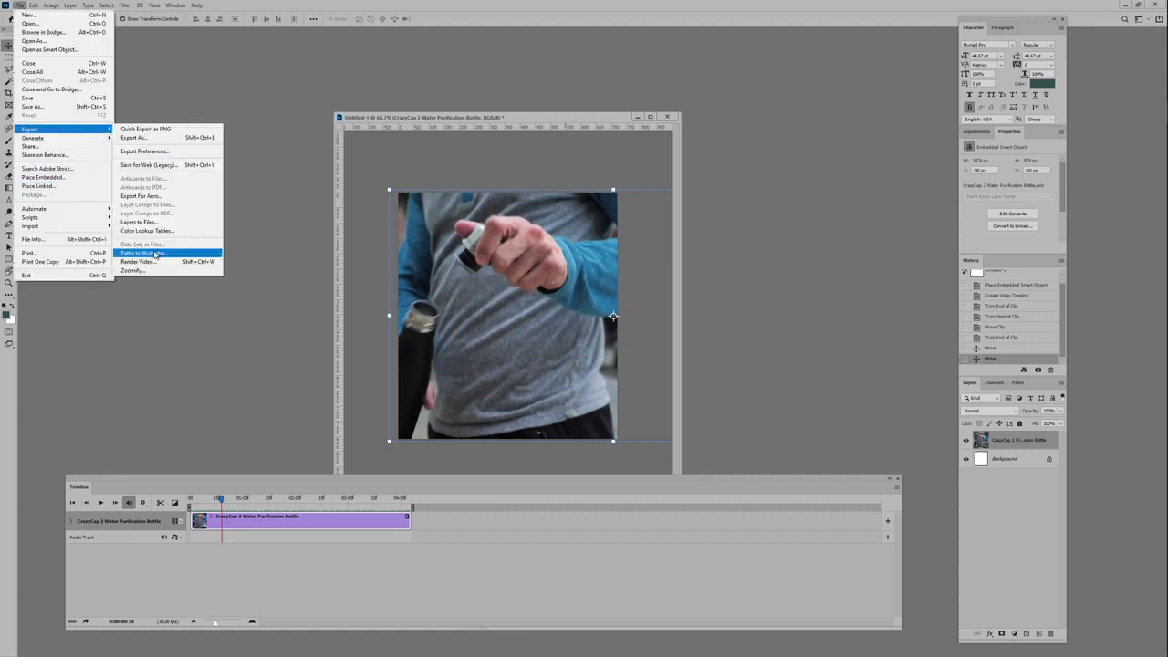
{"action": "left_click", "coordinate": [153, 262]}
{"action": "left_click", "coordinate": [418, 165]}
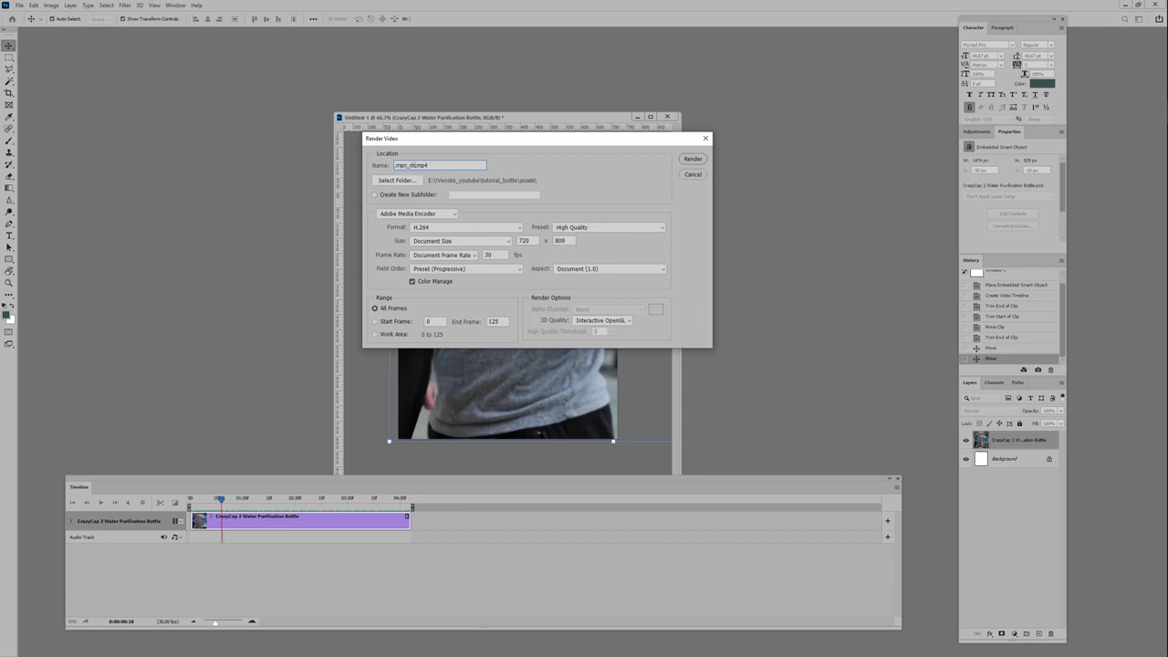
{"action": "left_click", "coordinate": [400, 181]}
{"action": "left_click", "coordinate": [830, 460]}
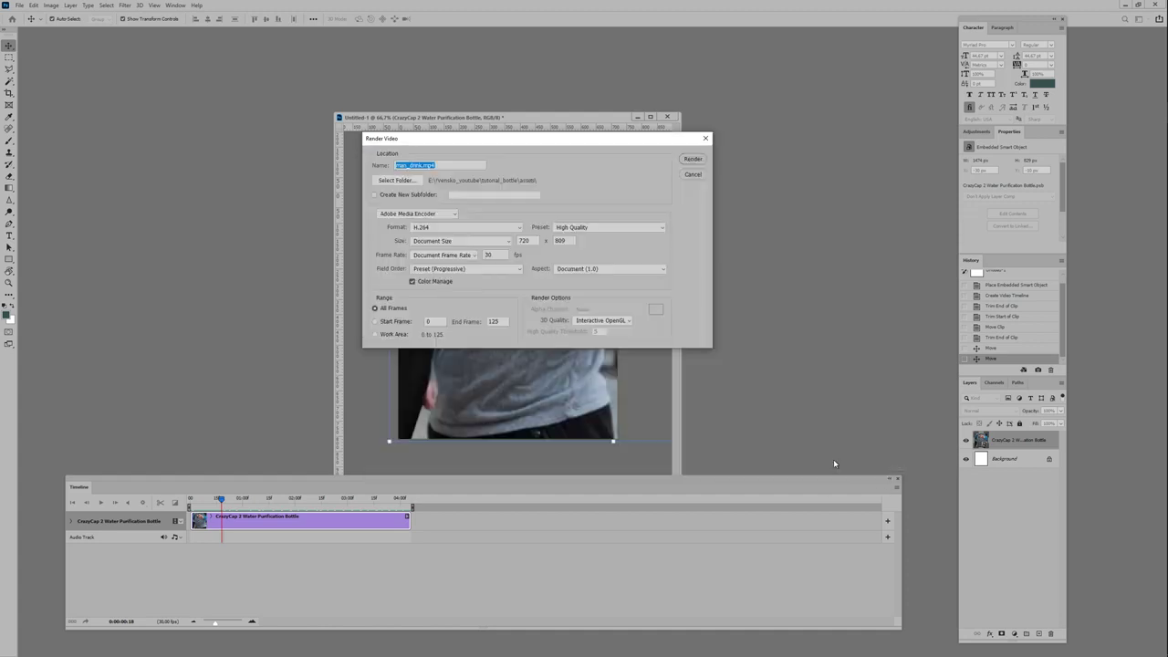
{"action": "left_click", "coordinate": [693, 159]}
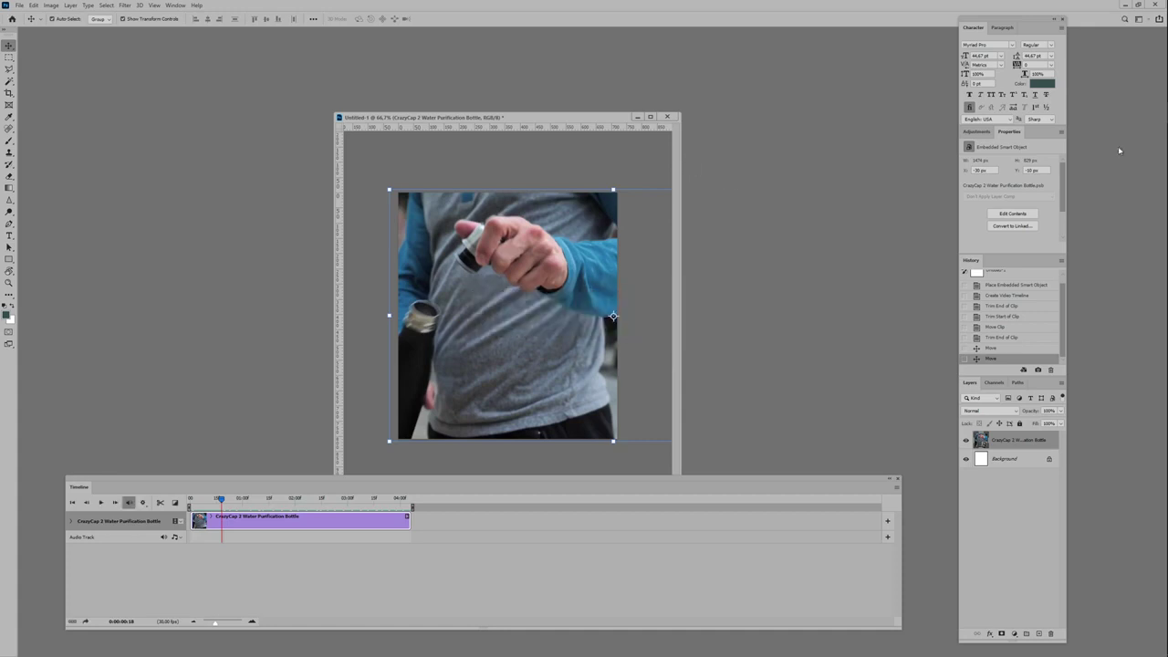
Play the rendered man_drink.mp4 from the file manager to check it, and close the player.
{"action": "left_click", "coordinate": [1128, 49]}
{"action": "left_click", "coordinate": [609, 420]}
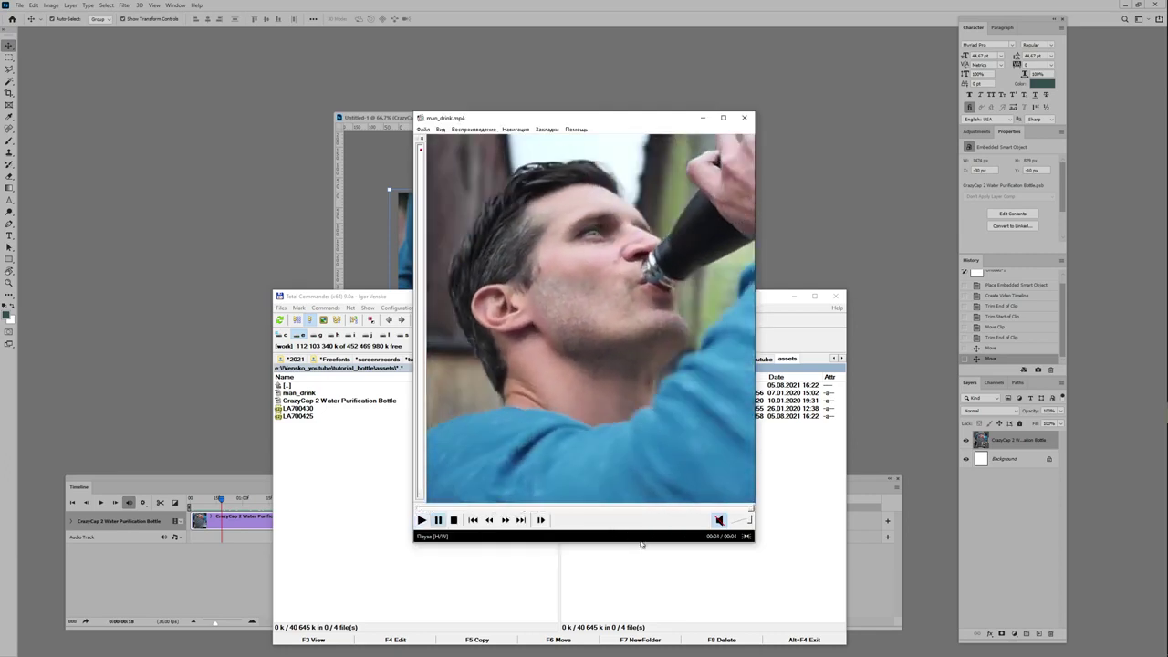
{"action": "left_click", "coordinate": [744, 118]}
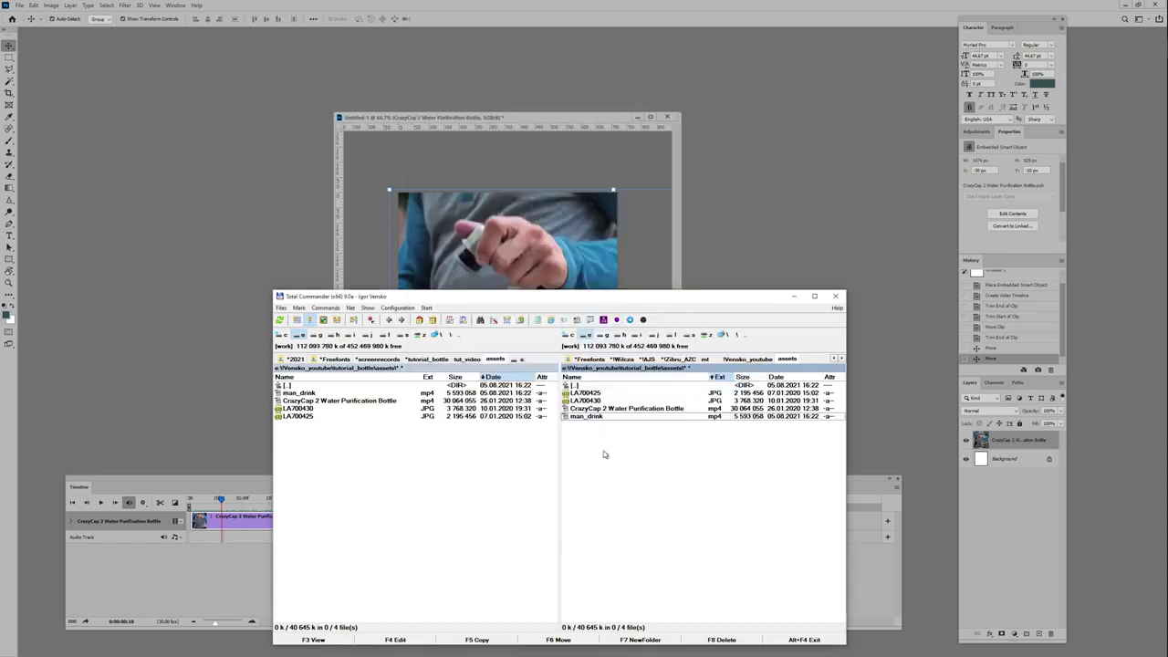
Switch to the browser with Convertio's MP4 to GIF Converter page and highlight its heading.
{"action": "left_click", "coordinate": [633, 231]}
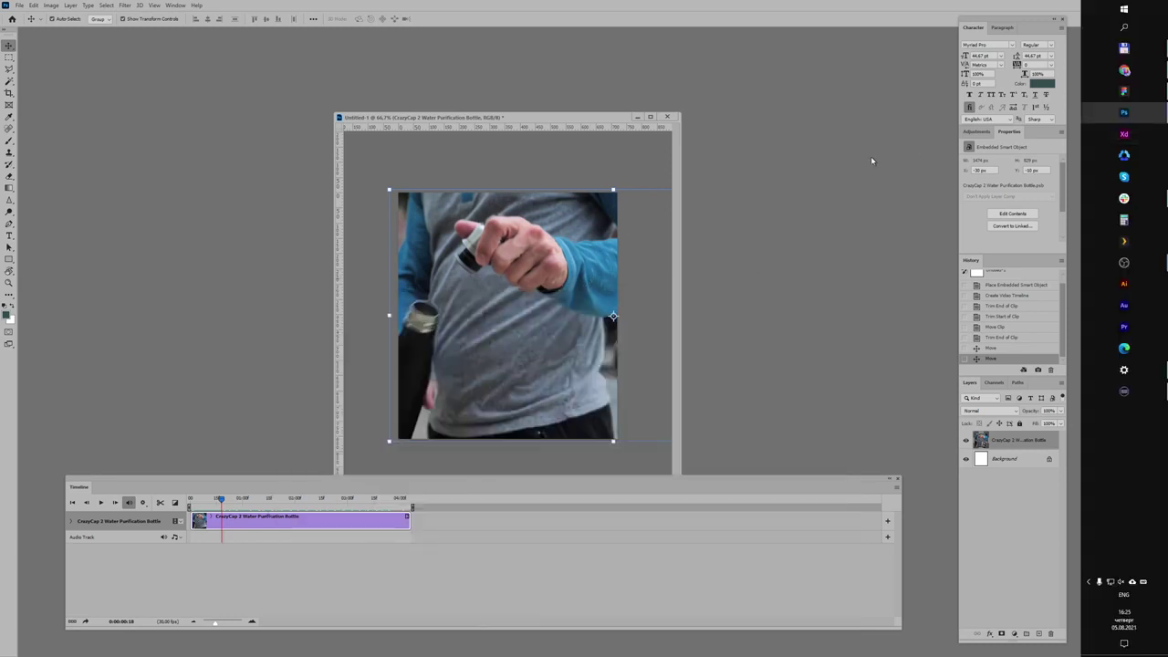
{"action": "mouse_move", "coordinate": [1167, 92]}
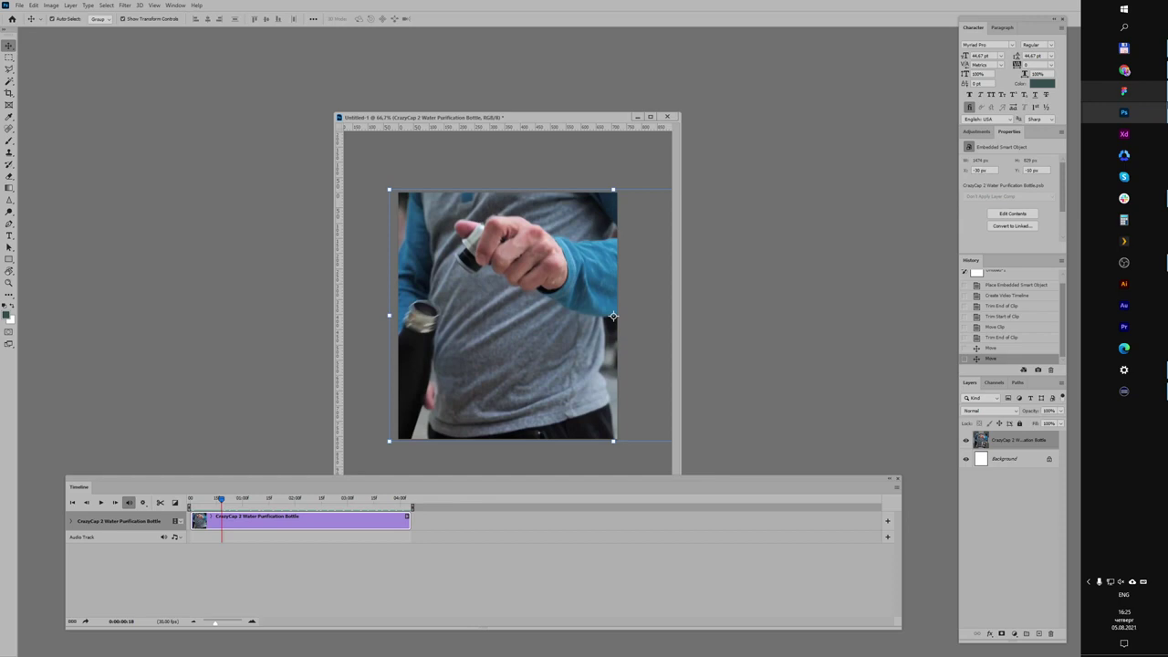
{"action": "left_click", "coordinate": [1125, 70]}
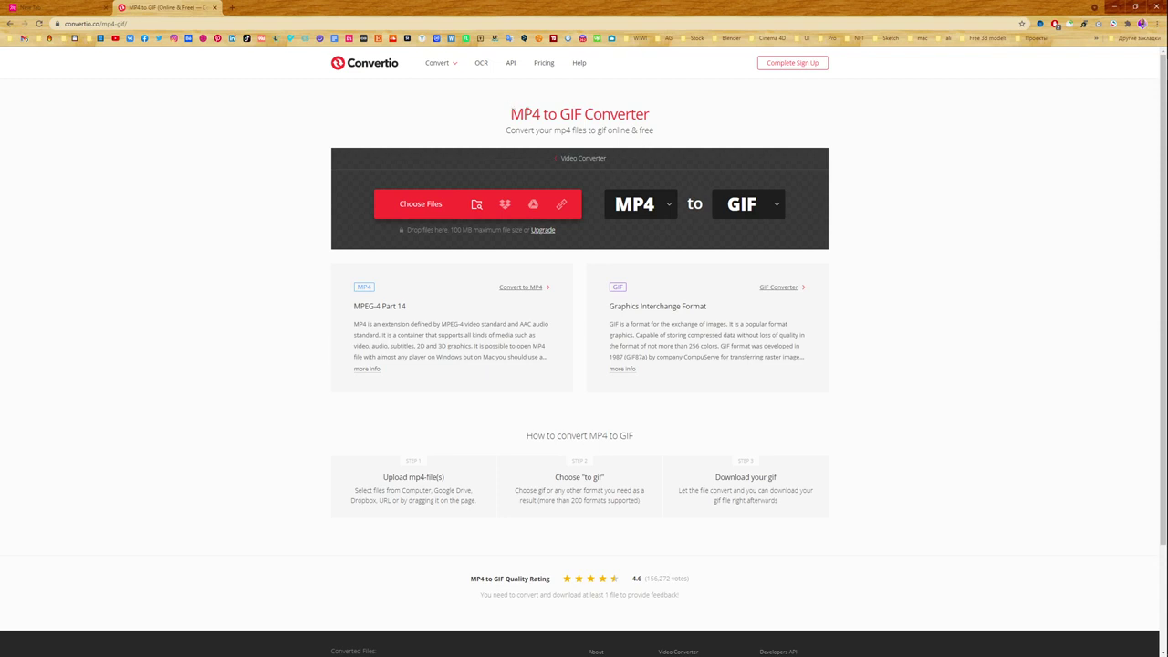
{"action": "left_click_drag", "start_coordinate": [513, 110], "coordinate": [649, 99]}
{"action": "left_click", "coordinate": [391, 121]}
{"action": "left_click_drag", "start_coordinate": [512, 110], "coordinate": [697, 120]}
{"action": "left_click", "coordinate": [674, 125]}
Add man_drink.mp4 from the assets folder to the converter, convert it to GIF and download man_drink.gif.
{"action": "left_click", "coordinate": [1128, 48]}
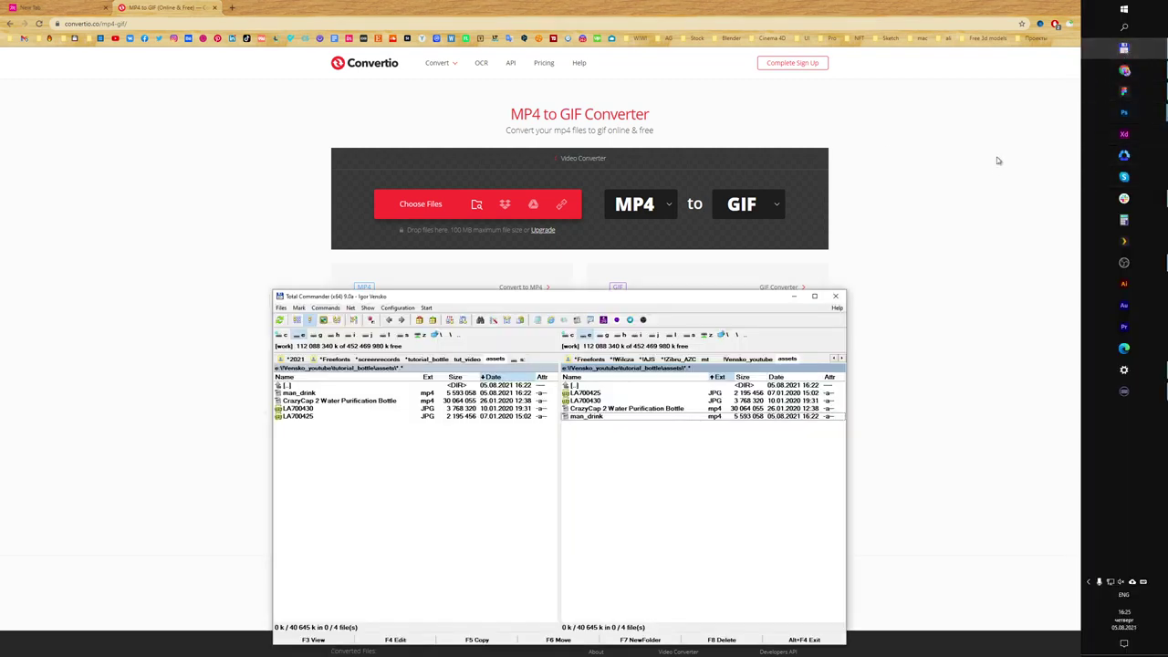
{"action": "left_click_drag", "start_coordinate": [589, 420], "coordinate": [584, 208]}
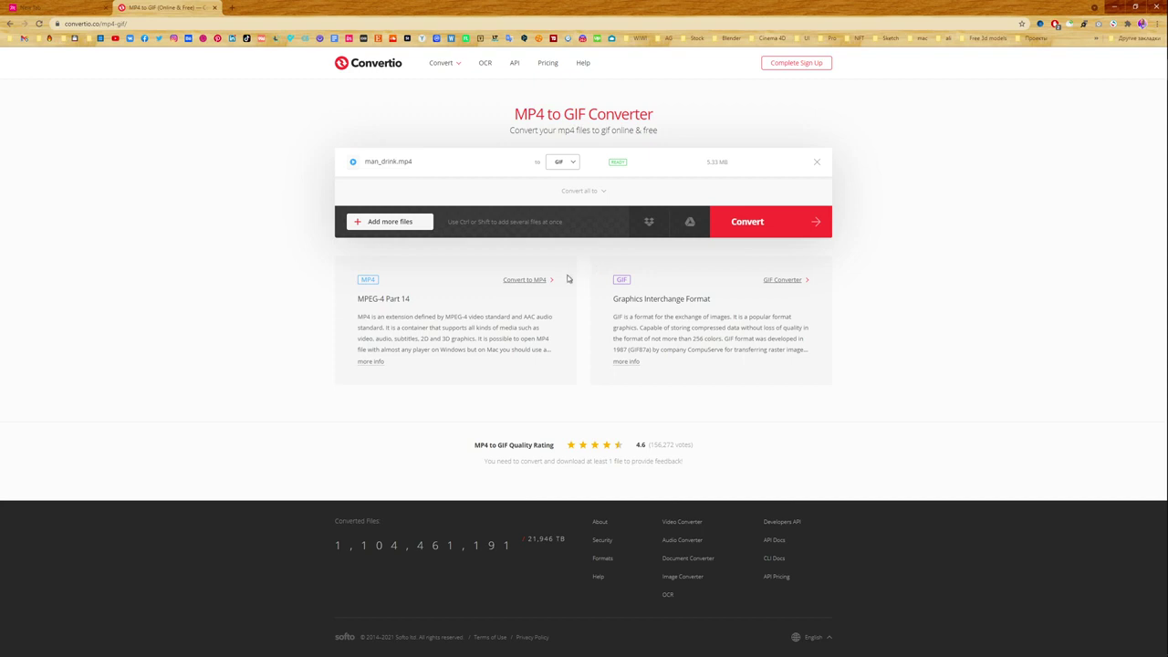
{"action": "left_click", "coordinate": [769, 229]}
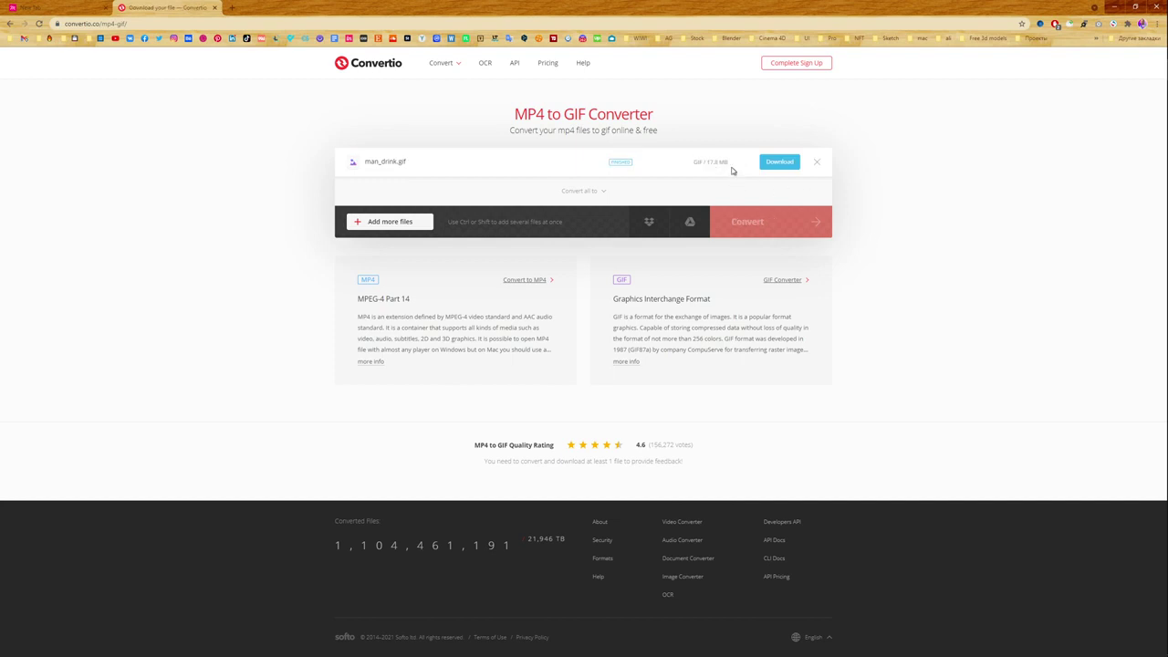
{"action": "left_click", "coordinate": [772, 164]}
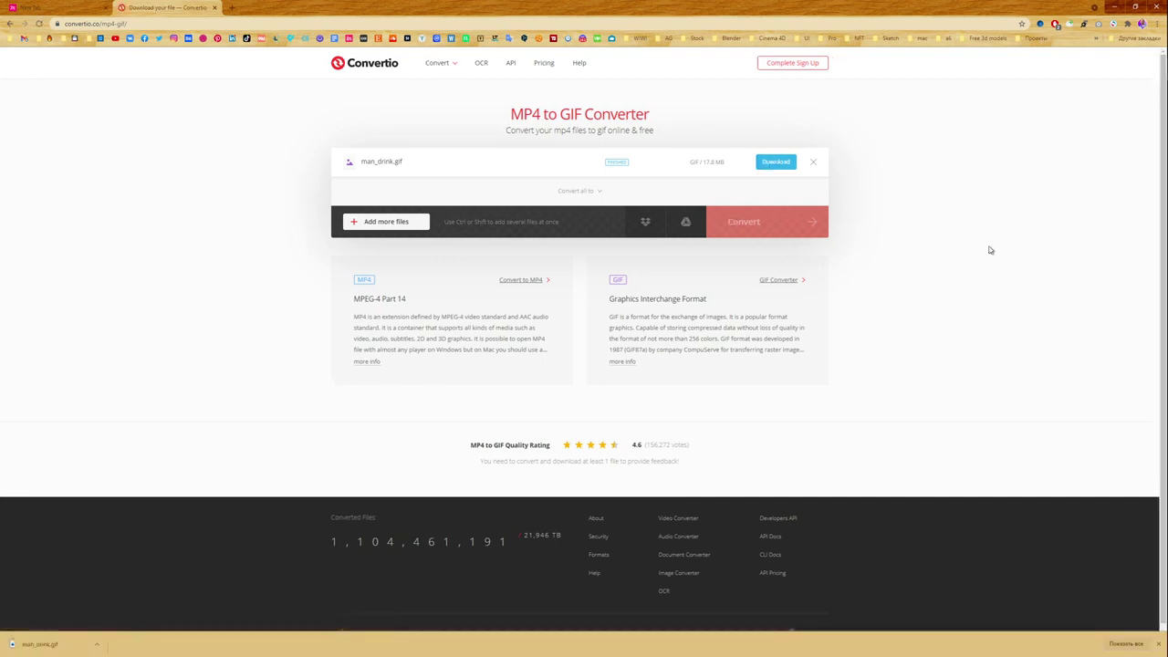
Switch to Figma and insert man_drink.gif from the assets folder over the photo inside the full page's man_drink group.
{"action": "mouse_move", "coordinate": [1125, 138]}
{"action": "left_click", "coordinate": [1123, 92]}
{"action": "left_click", "coordinate": [1123, 51]}
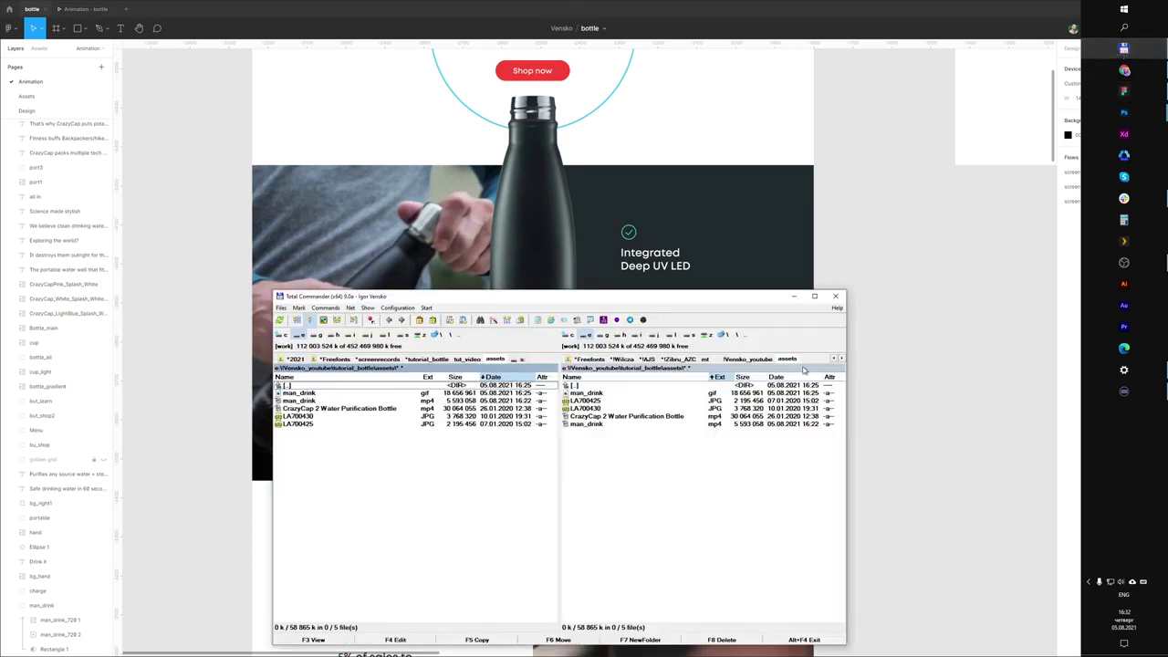
{"action": "left_click", "coordinate": [623, 394]}
{"action": "left_click_drag", "start_coordinate": [610, 394], "coordinate": [402, 347]}
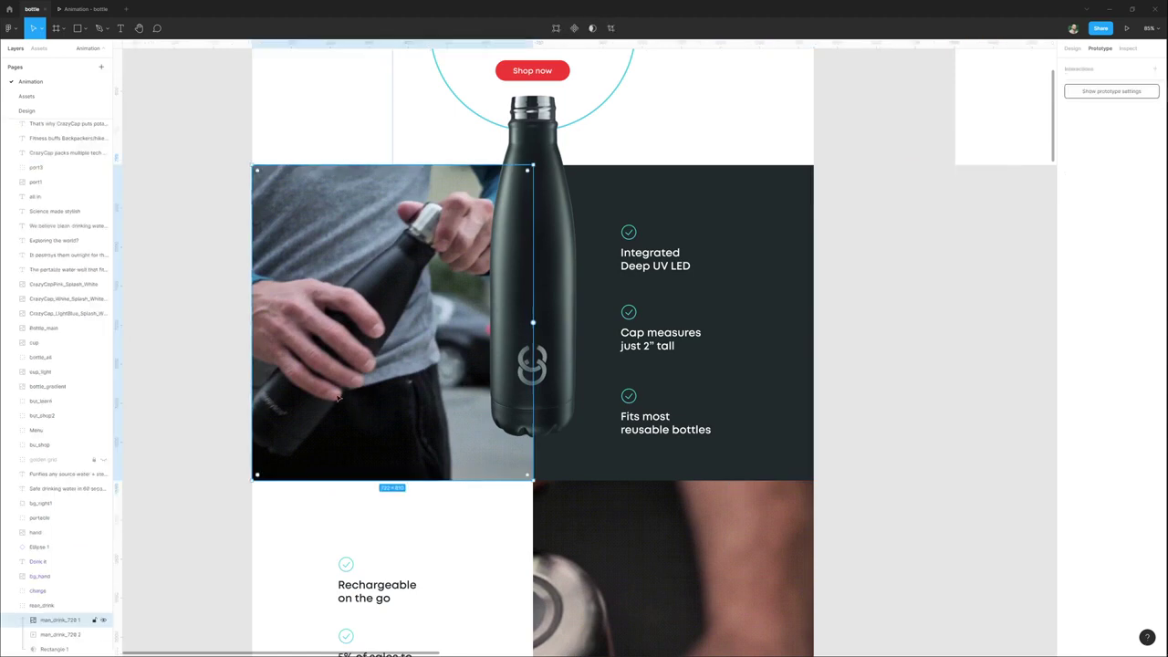
{"action": "key", "text": "ctrl+v"}
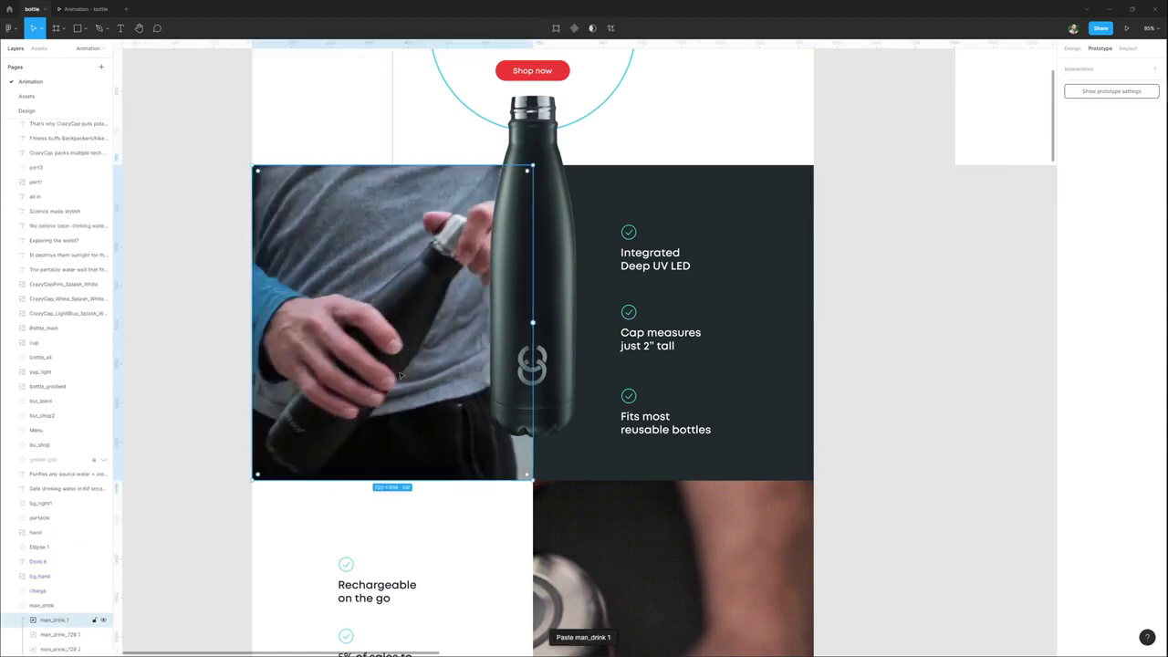
Add a flow starting point named "full page" to the full-length project frame.
{"action": "scroll", "coordinate": [187, 353], "scroll_direction": "down", "scroll_amount": 3, "text": "ctrl"}
{"action": "scroll", "coordinate": [274, 342], "scroll_direction": "up", "scroll_amount": 2}
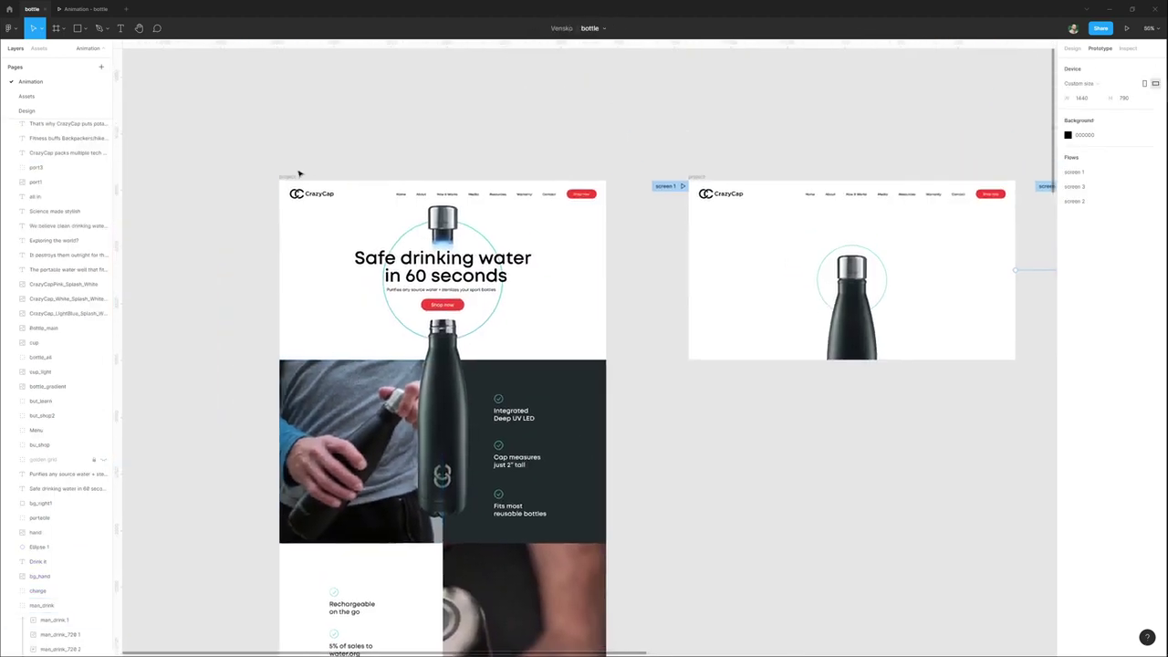
{"action": "left_click", "coordinate": [292, 178]}
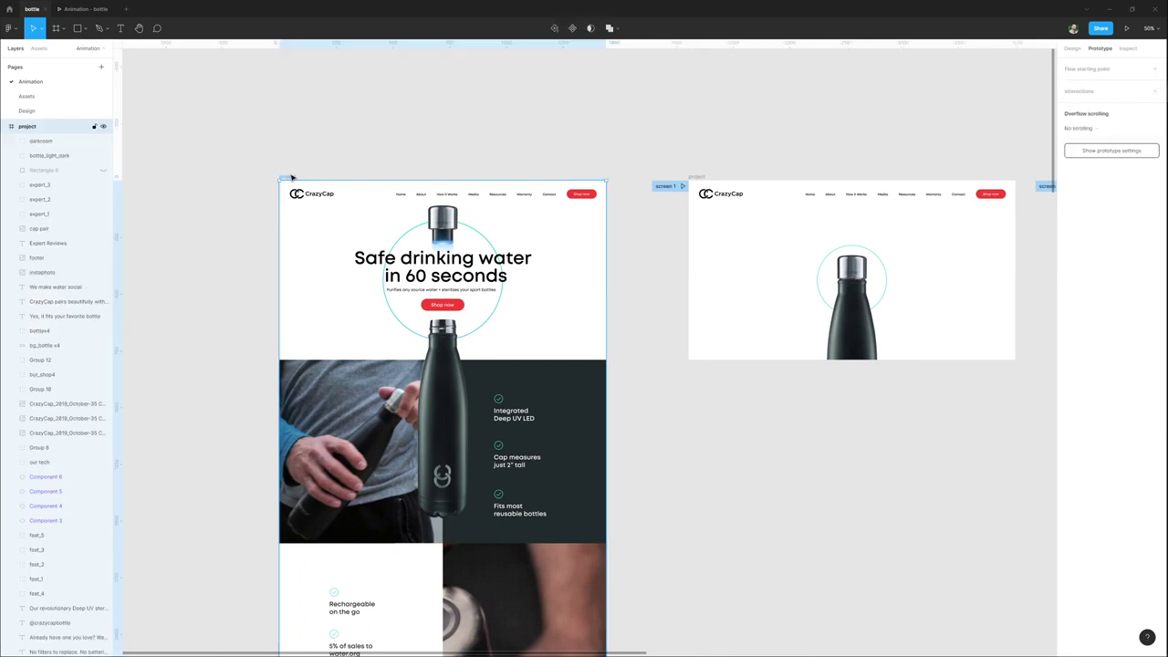
{"action": "left_click", "coordinate": [1087, 70]}
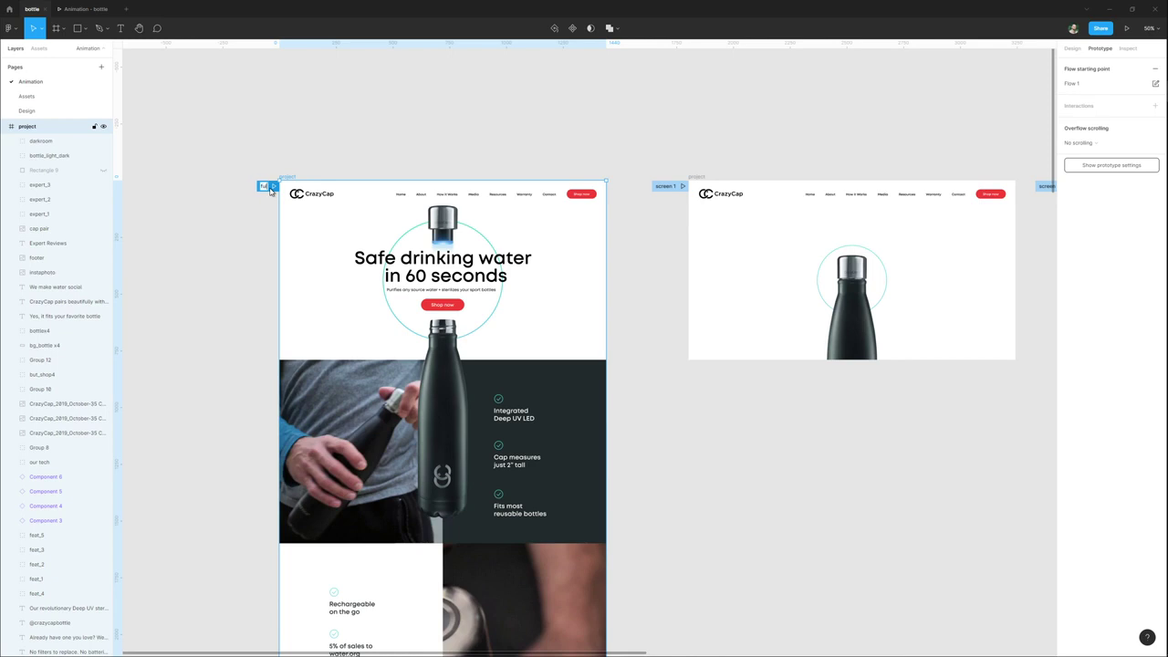
{"action": "left_click", "coordinate": [233, 149]}
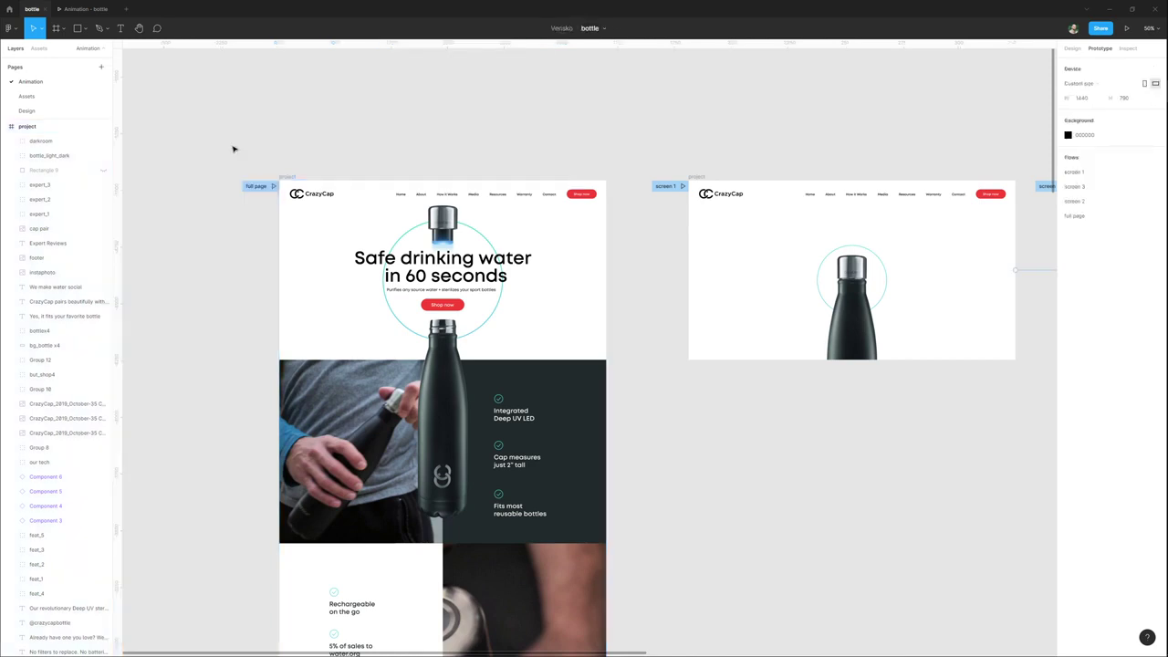
Preview the full page flow in the prototype and check the GIF playing in the block beneath the hero.
{"action": "left_click", "coordinate": [82, 11]}
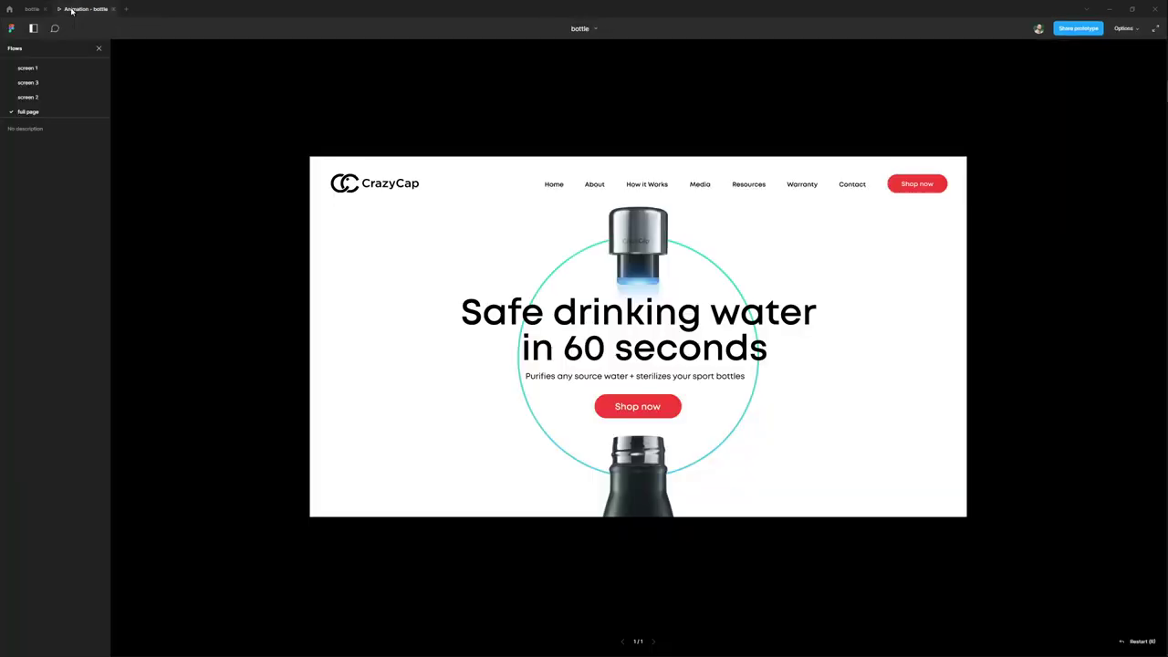
{"action": "left_click", "coordinate": [32, 112]}
{"action": "scroll", "coordinate": [765, 454], "scroll_direction": "down", "scroll_amount": 5}
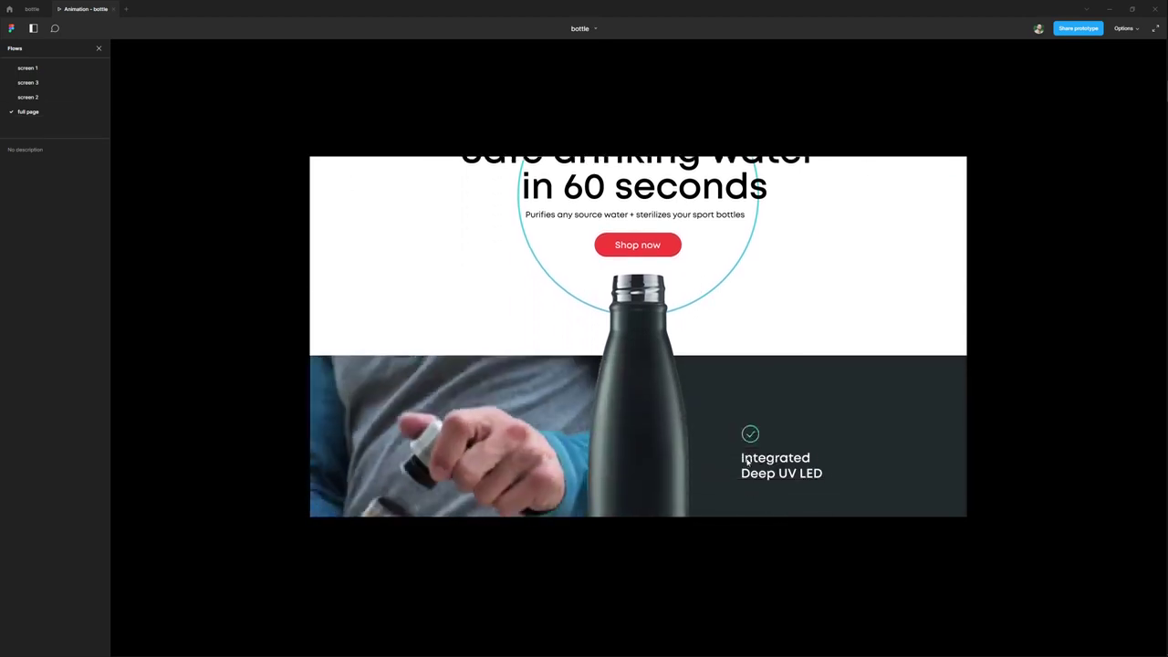
{"action": "scroll", "coordinate": [735, 444], "scroll_direction": "down", "scroll_amount": 2}
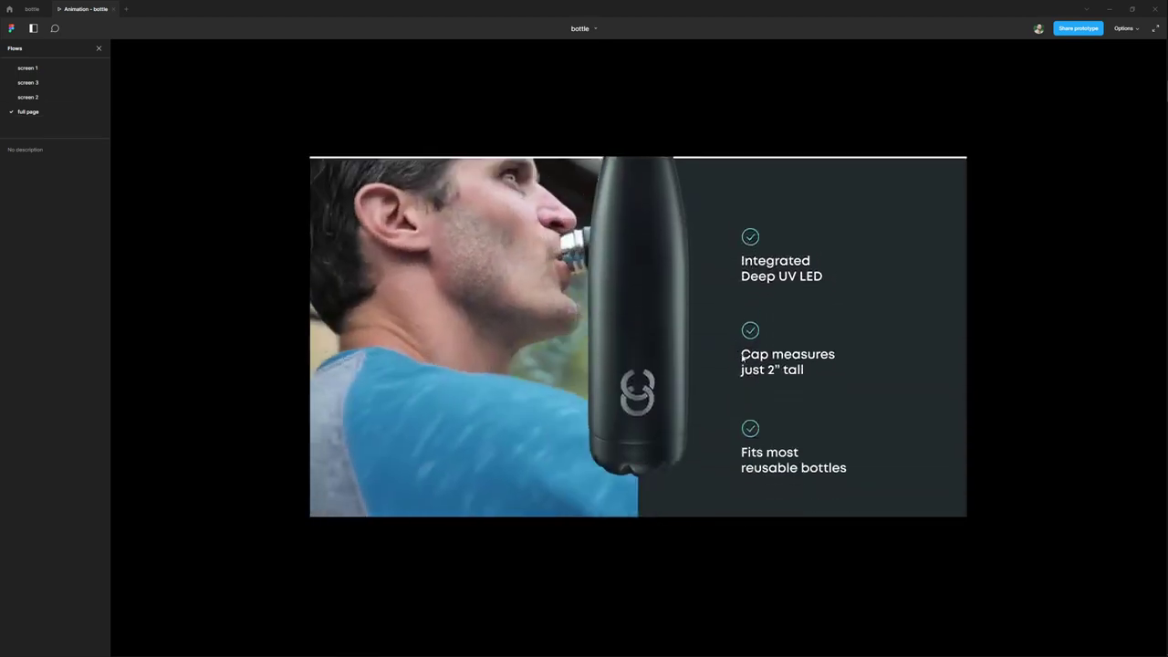
Return the preview to the hero, switch to the design file and inspect the charge and darkroom image groups on the full page.
{"action": "mouse_move", "coordinate": [697, 417]}
{"action": "left_mouse_down"}
{"action": "mouse_move", "coordinate": [699, 353]}
{"action": "mouse_move", "coordinate": [702, 421]}
{"action": "left_mouse_up"}
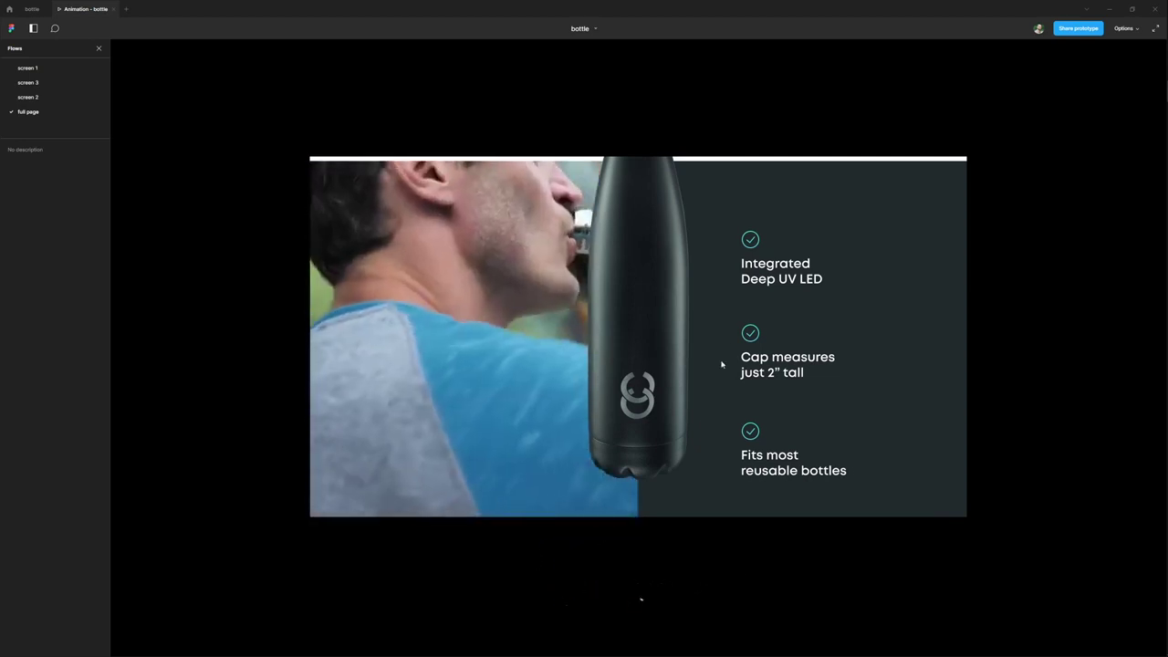
{"action": "scroll", "coordinate": [721, 368], "scroll_direction": "up", "scroll_amount": 3}
{"action": "scroll", "coordinate": [534, 408], "scroll_direction": "up", "scroll_amount": 5}
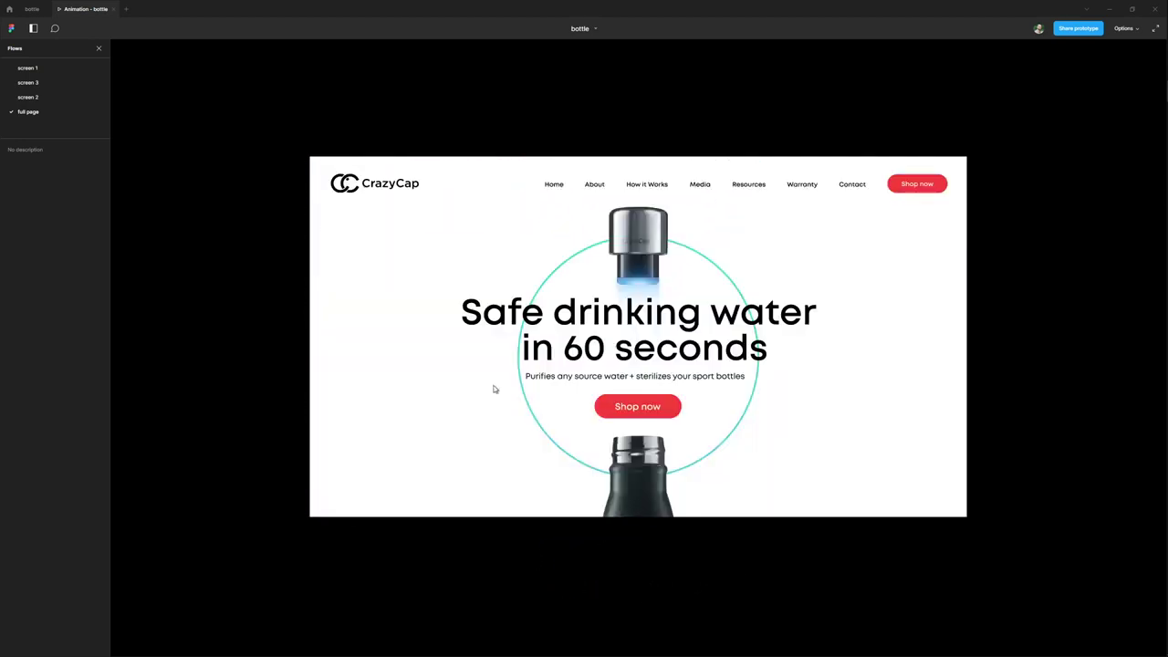
{"action": "left_click", "coordinate": [32, 8]}
{"action": "double_click", "coordinate": [627, 532]}
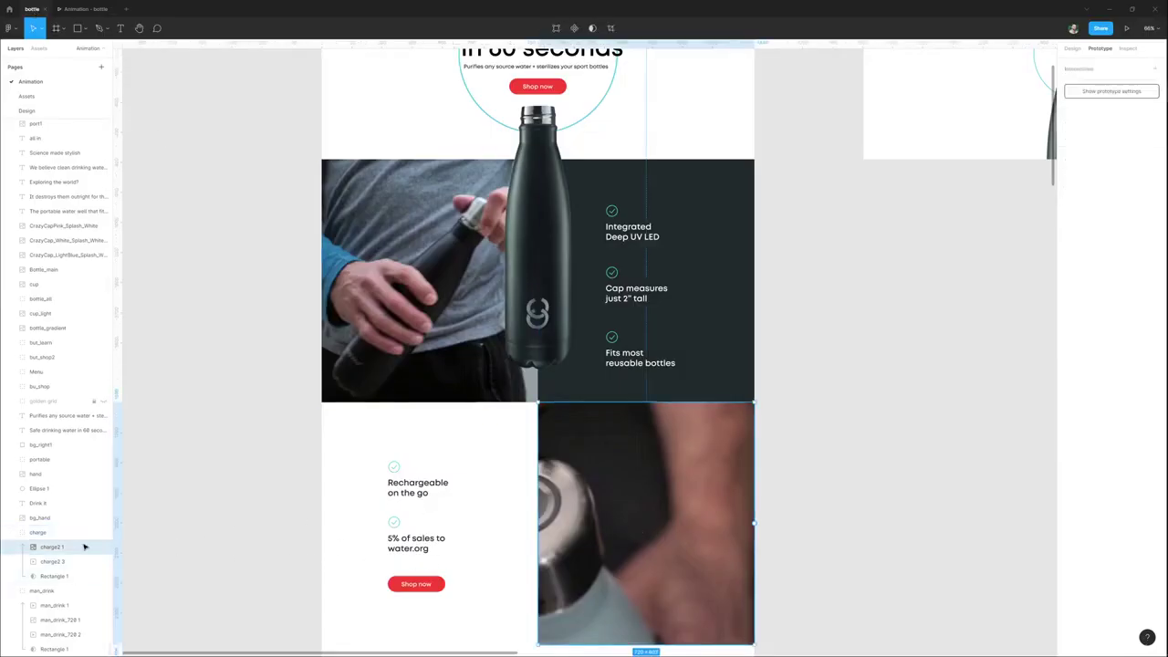
{"action": "scroll", "coordinate": [523, 373], "scroll_direction": "down", "scroll_amount": 4}
{"action": "scroll", "coordinate": [523, 374], "scroll_direction": "down", "scroll_amount": 5}
{"action": "left_click", "coordinate": [640, 607]}
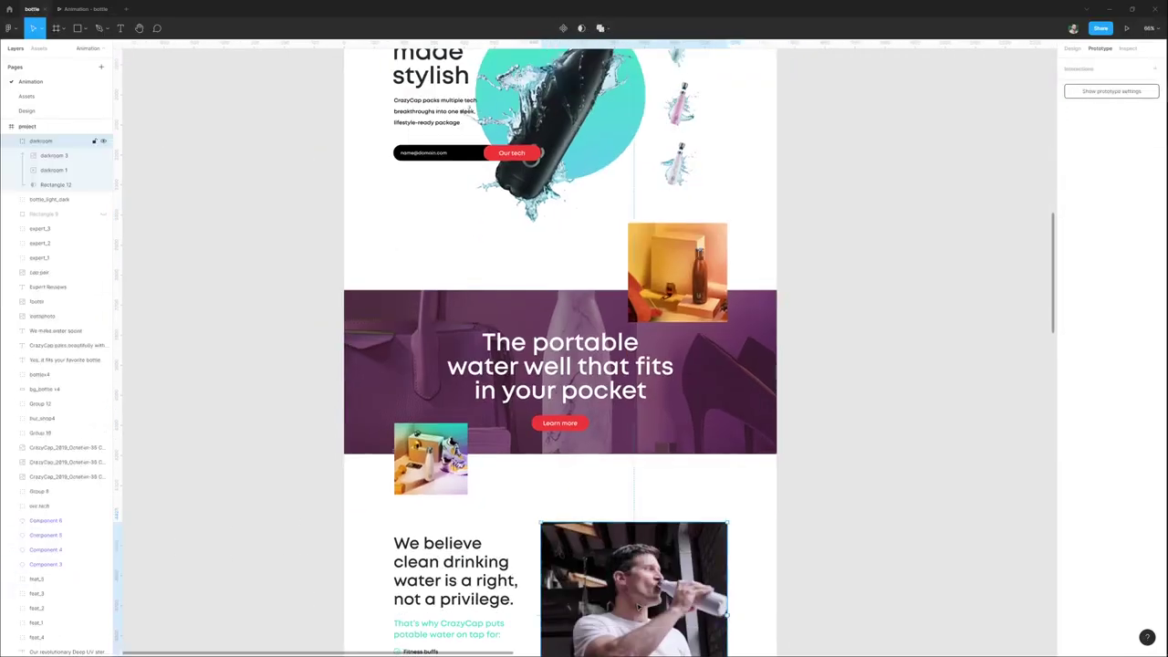
Replay the full page flow in the prototype, checking the moving images down to the "We believe clean drinking water" block.
{"action": "left_click", "coordinate": [87, 9]}
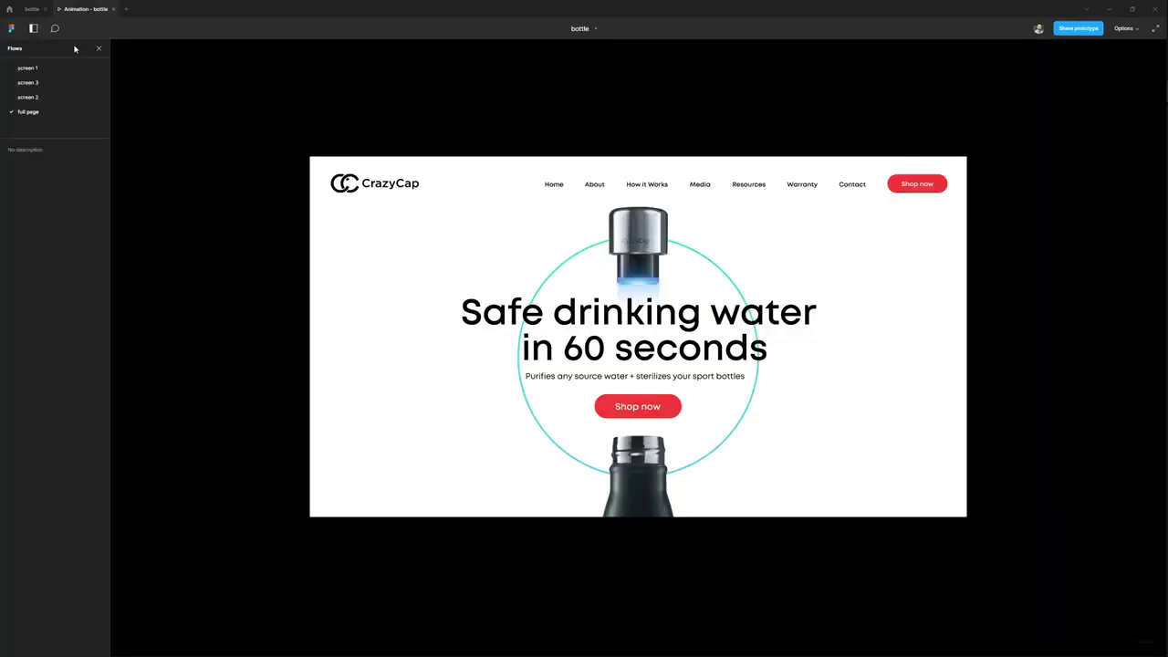
{"action": "left_click", "coordinate": [36, 112]}
{"action": "scroll", "coordinate": [704, 397], "scroll_direction": "down", "scroll_amount": 5}
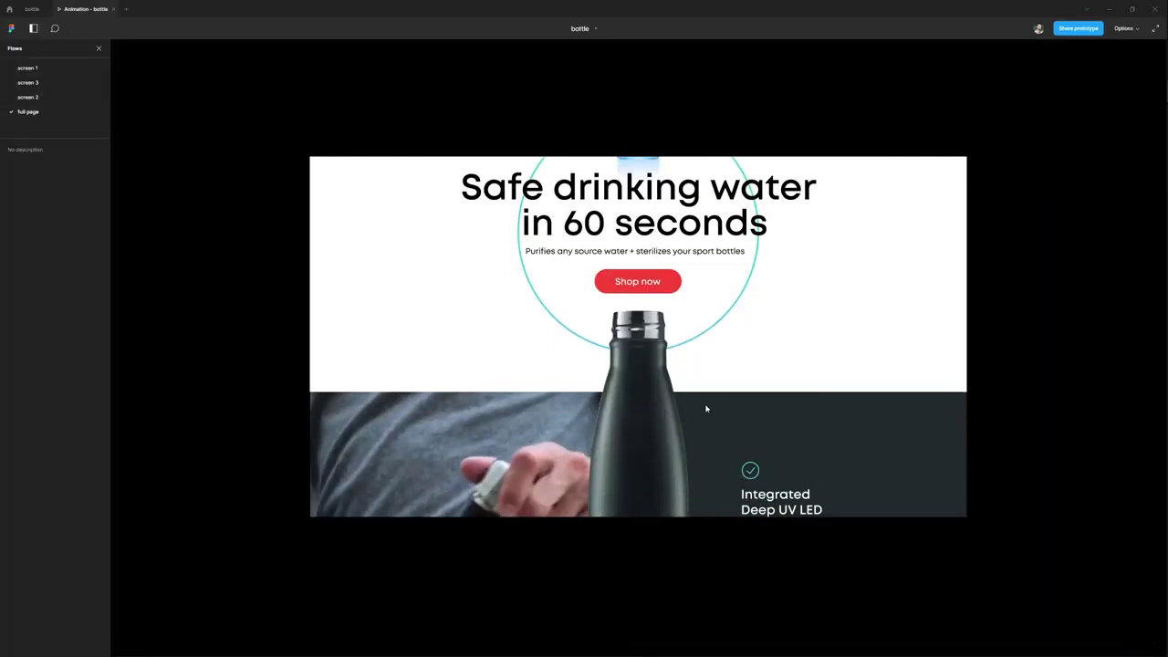
{"action": "scroll", "coordinate": [461, 384], "scroll_direction": "down", "scroll_amount": 10}
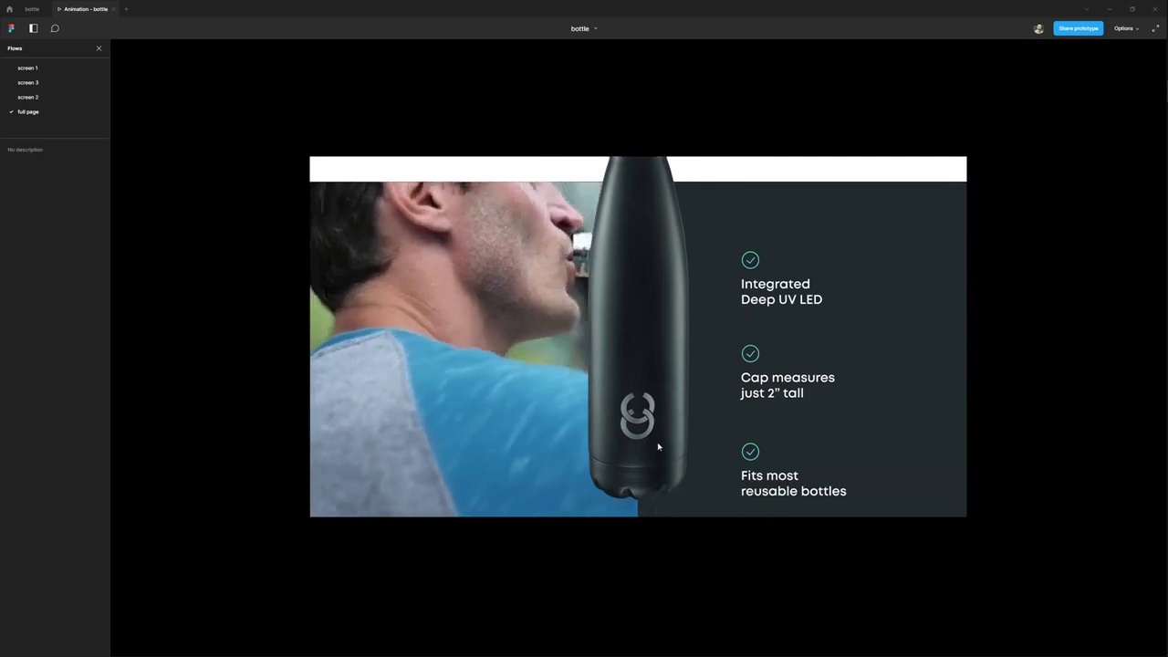
{"action": "scroll", "coordinate": [722, 356], "scroll_direction": "down", "scroll_amount": 10}
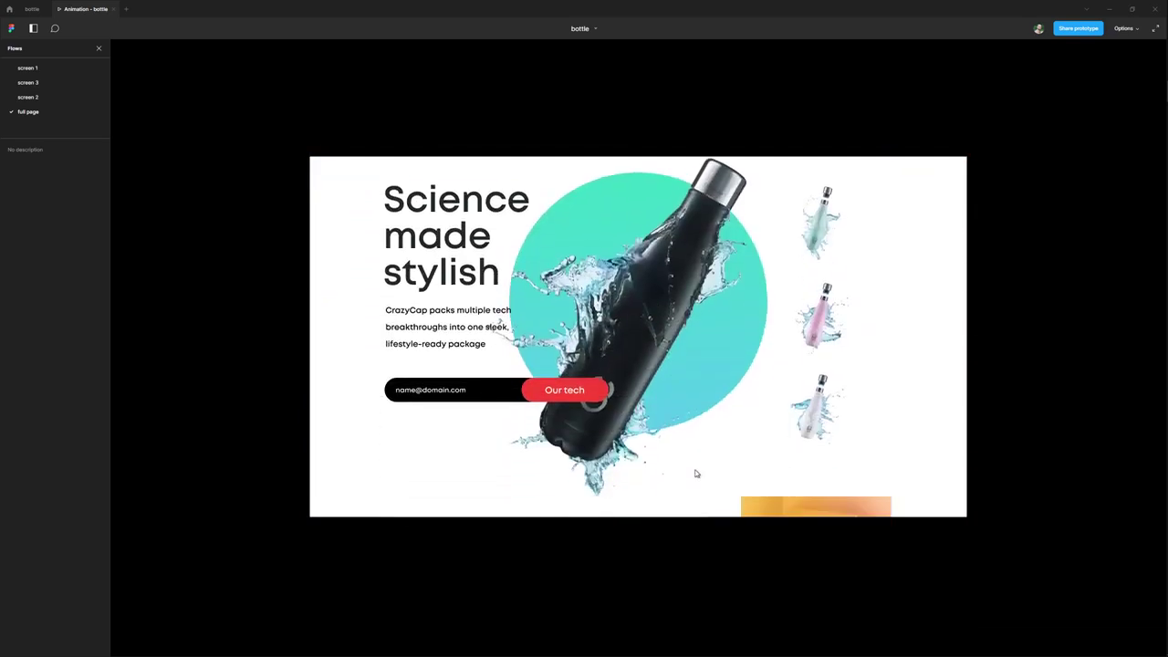
{"action": "scroll", "coordinate": [669, 316], "scroll_direction": "down", "scroll_amount": 5}
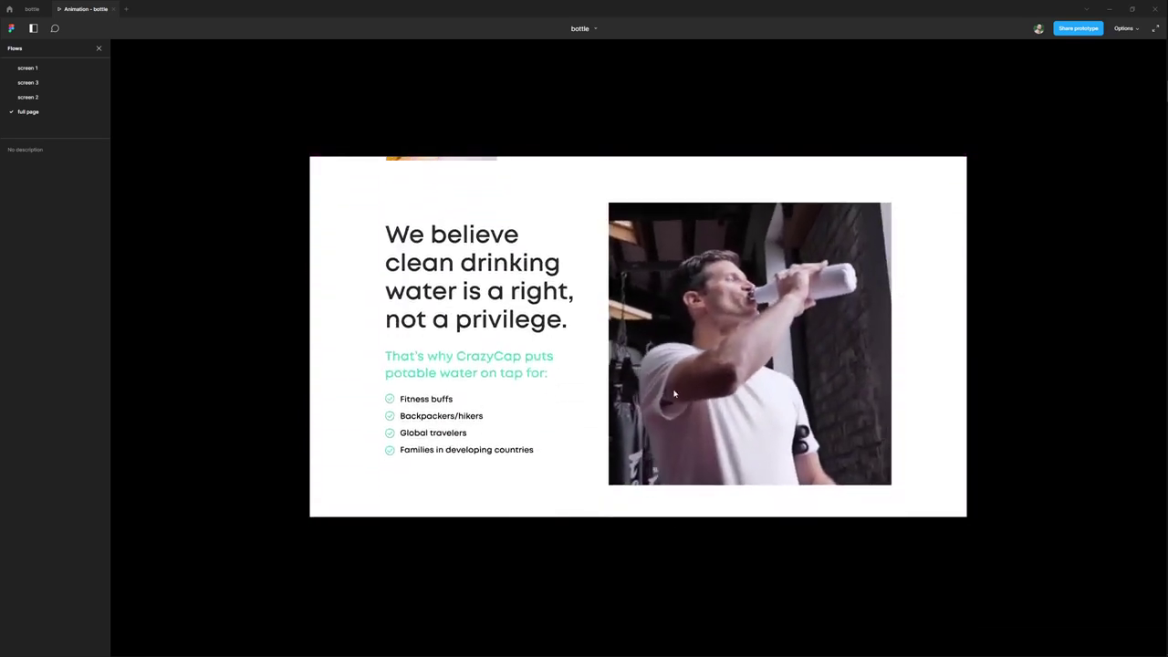
In the design file, duplicate the full page frame beyond the last hero screen and name its flow "1".
{"action": "left_click", "coordinate": [33, 9]}
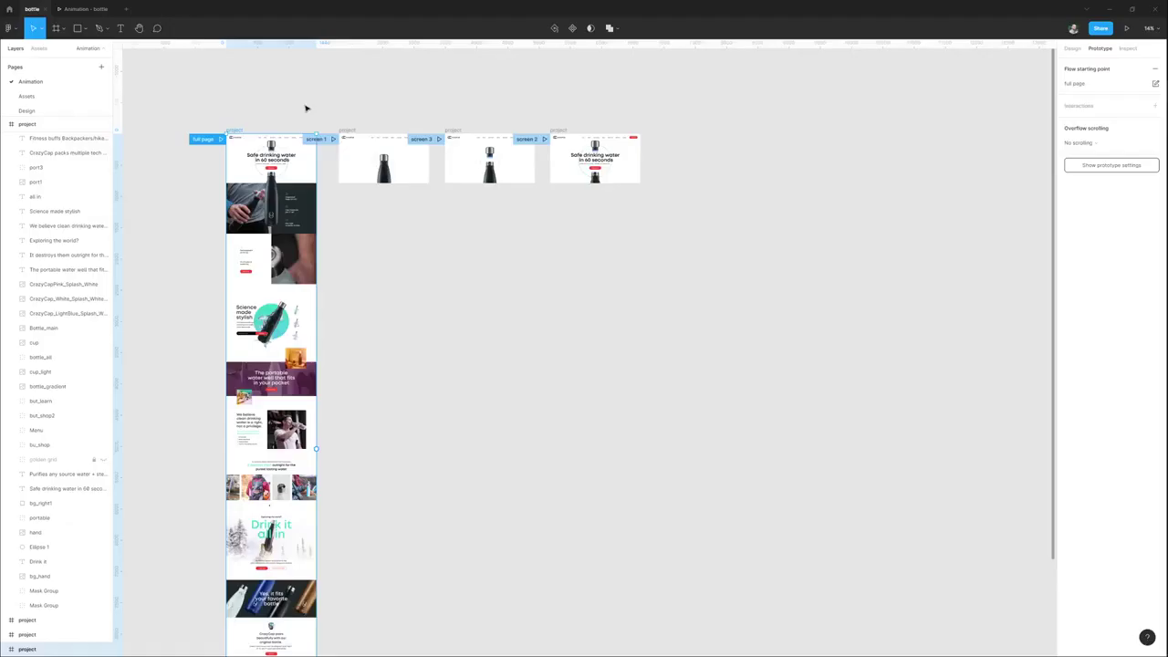
{"action": "left_click_drag", "start_coordinate": [259, 134], "coordinate": [723, 135]}
{"action": "scroll", "coordinate": [754, 149], "scroll_direction": "up", "scroll_amount": 3}
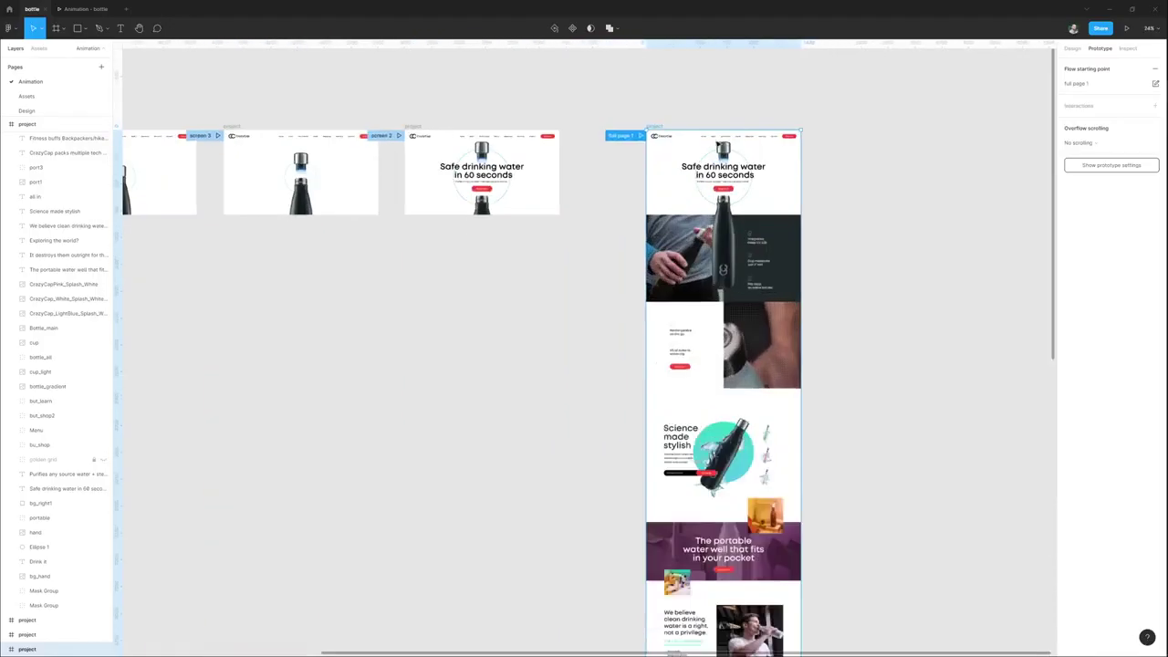
{"action": "left_click", "coordinate": [634, 96]}
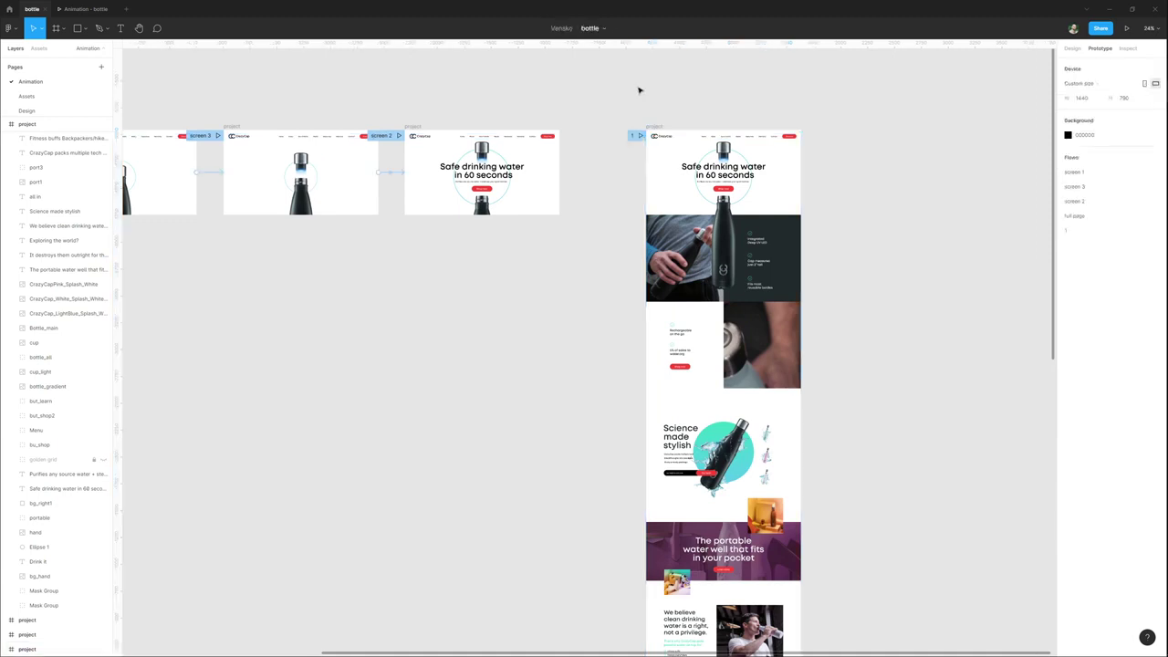
Connect the last hero screen to the flow 1 frame with an After delay trigger of 1 ms and Instant animation.
{"action": "scroll", "coordinate": [636, 94], "scroll_direction": "right", "scroll_amount": 3}
{"action": "left_click", "coordinate": [272, 135]}
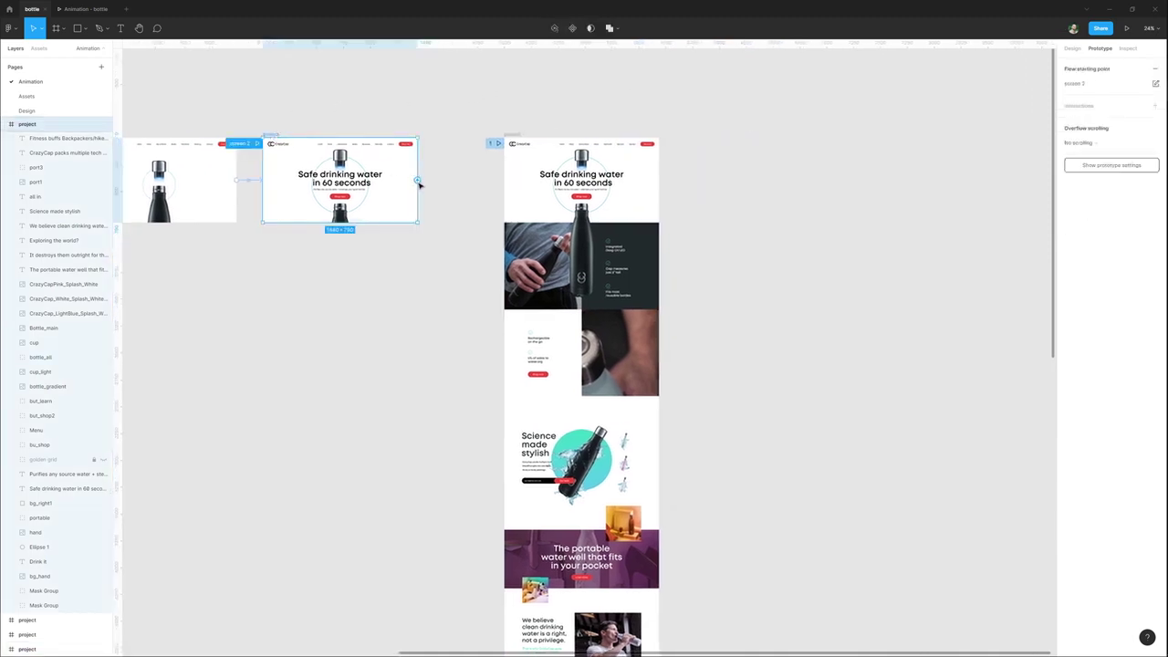
{"action": "left_click_drag", "start_coordinate": [419, 183], "coordinate": [535, 364]}
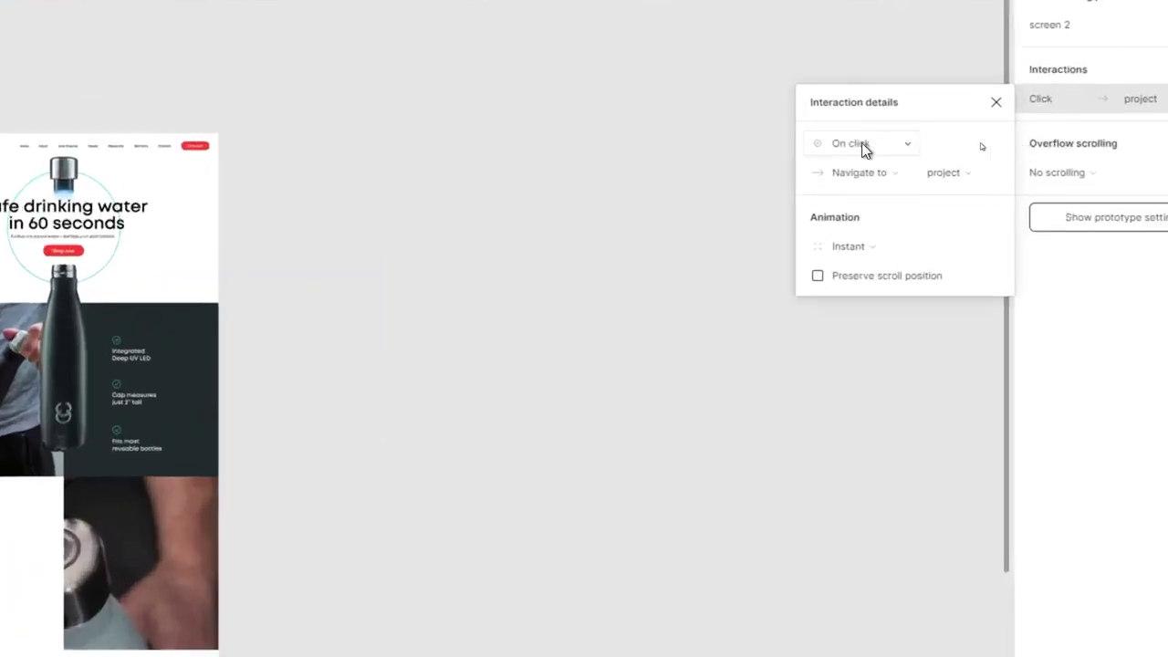
{"action": "left_click", "coordinate": [981, 142]}
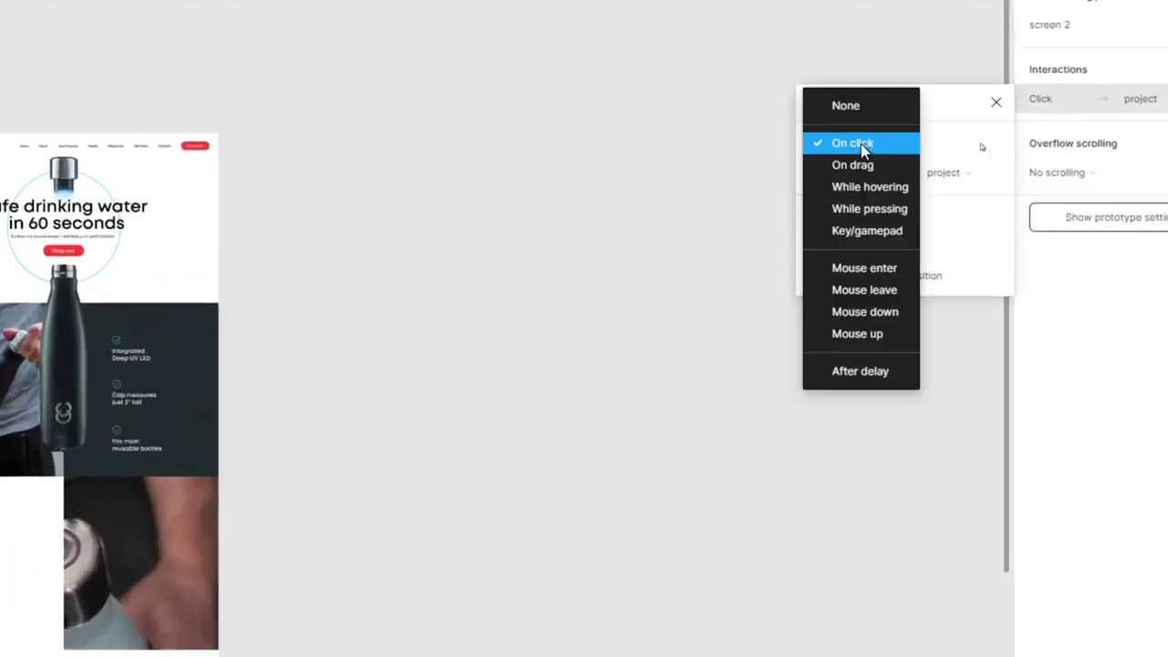
{"action": "left_click", "coordinate": [855, 371]}
{"action": "left_click", "coordinate": [969, 143]}
{"action": "type", "text": "0"}
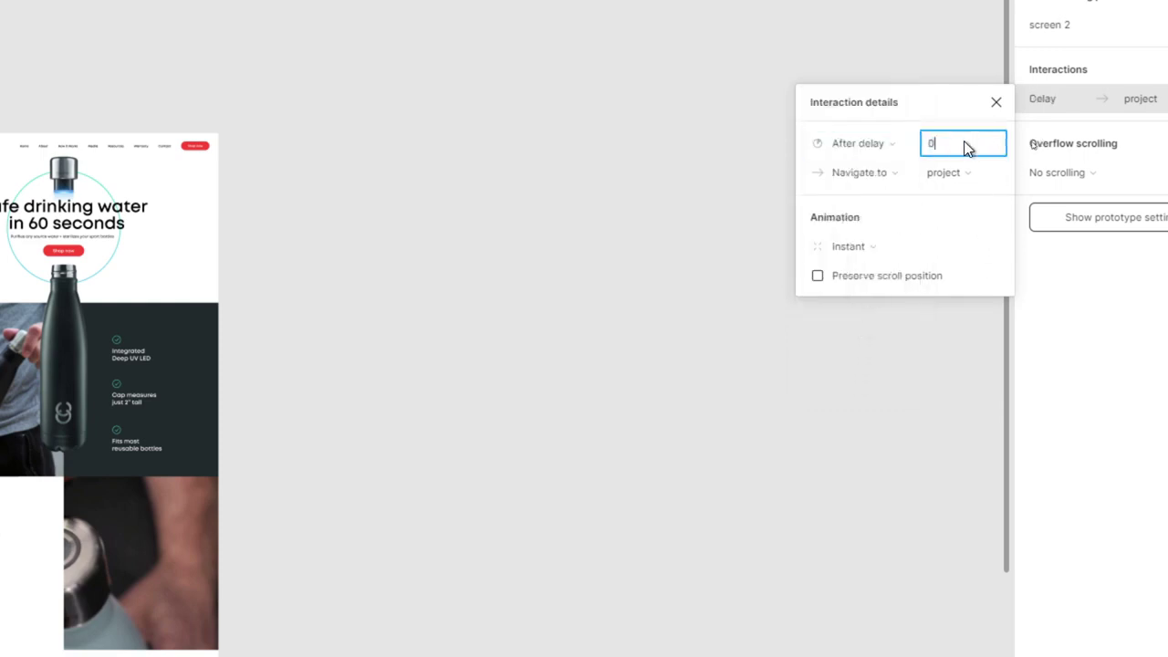
{"action": "left_click", "coordinate": [875, 247]}
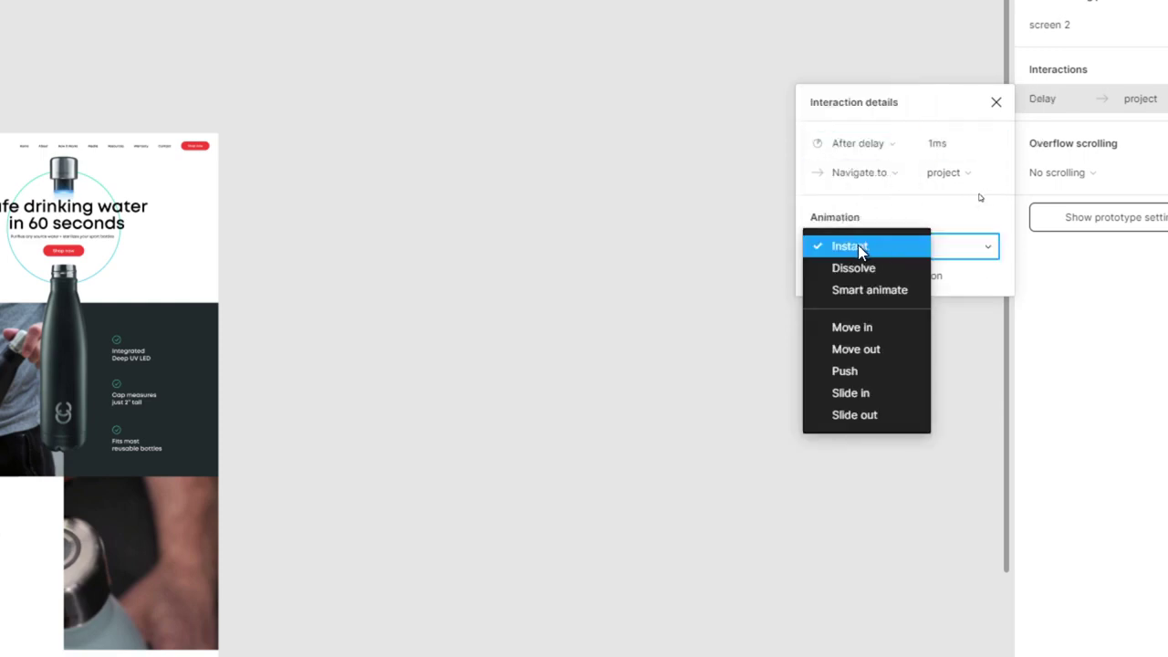
{"action": "left_click", "coordinate": [857, 245]}
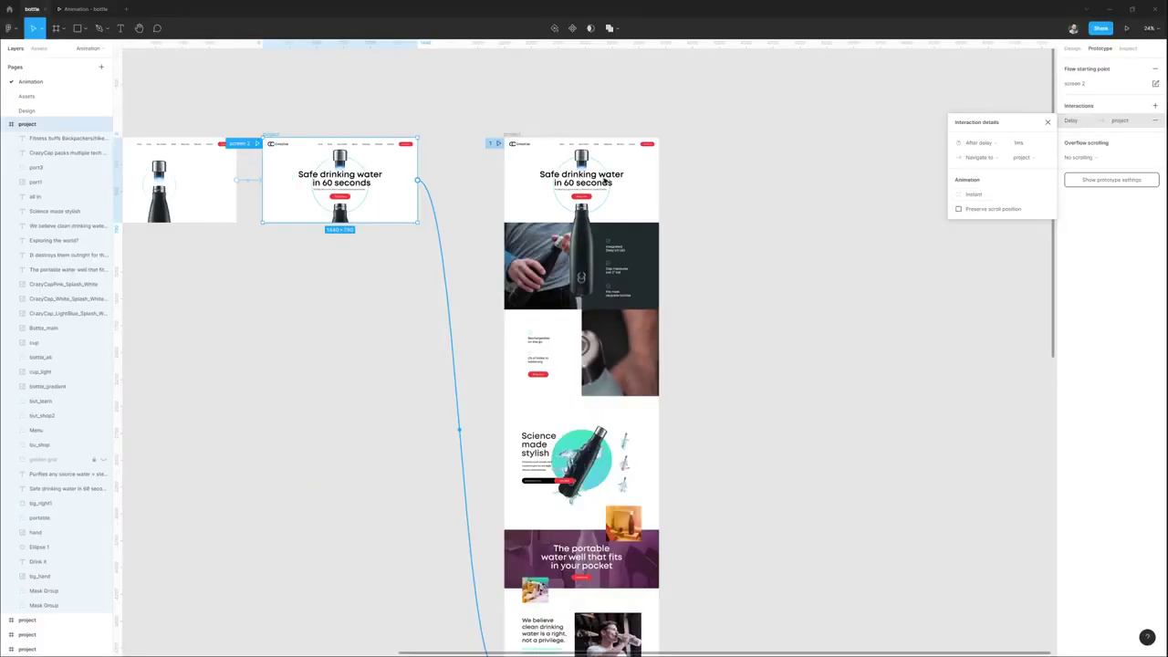
{"action": "left_click", "coordinate": [448, 149]}
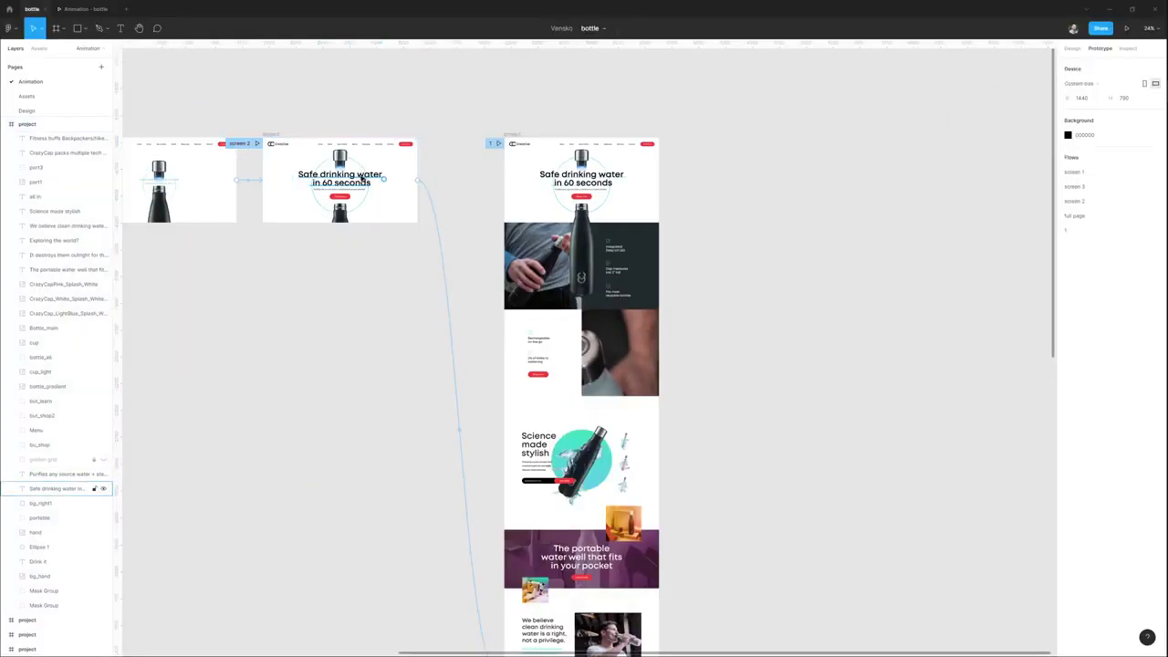
Duplicate the flow 1 full-length frame directly beside it.
{"action": "mouse_move", "coordinate": [515, 137]}
{"action": "left_mouse_down"}
{"action": "mouse_move", "coordinate": [501, 137]}
{"action": "mouse_move", "coordinate": [532, 137]}
{"action": "mouse_move", "coordinate": [511, 136]}
{"action": "left_mouse_up"}
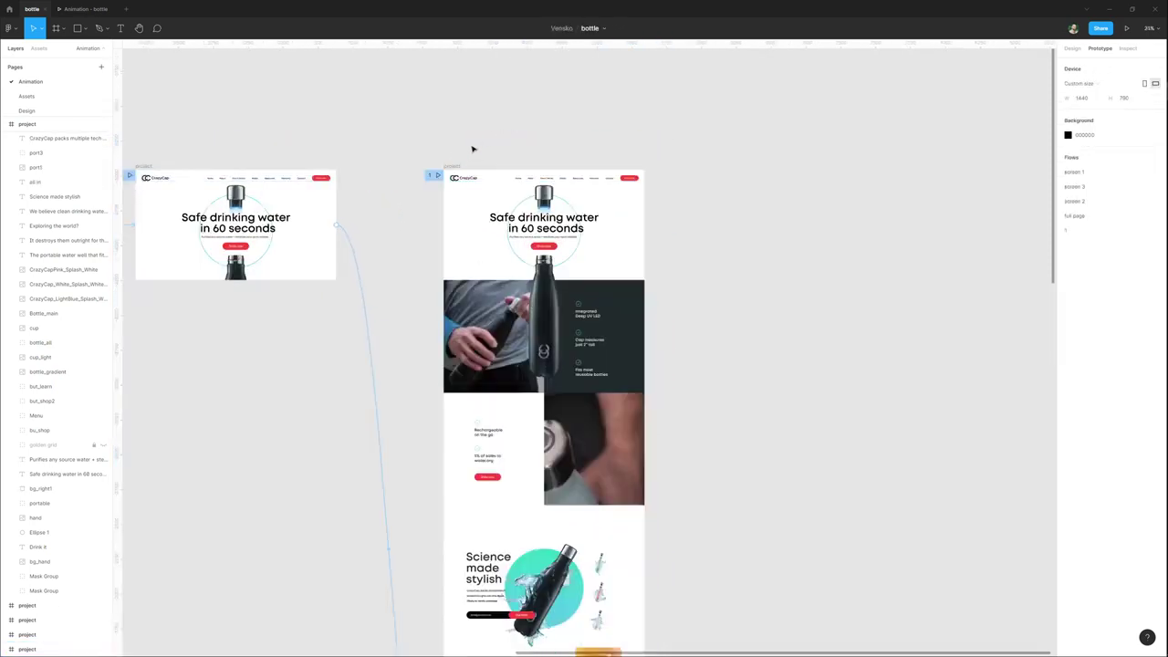
{"action": "left_click_drag", "start_coordinate": [459, 169], "coordinate": [701, 174]}
{"action": "scroll", "coordinate": [721, 219], "scroll_direction": "down", "scroll_amount": 5}
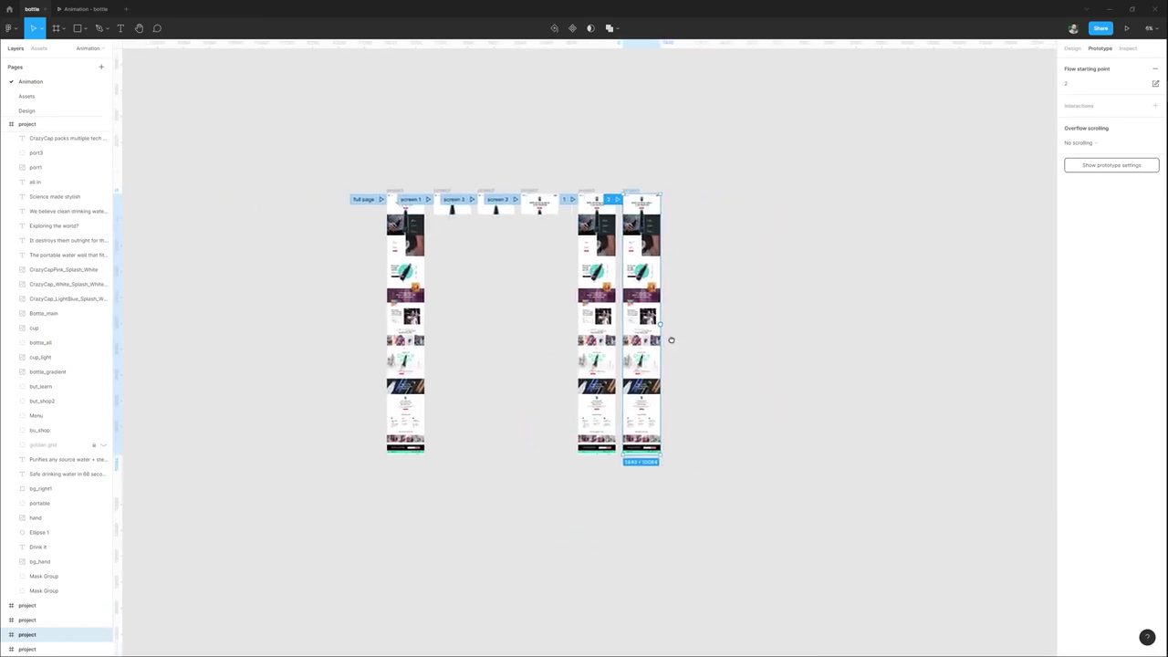
Delete everything beneath the "Rechargeable on the go" block in the flow 2 frame and shorten the frame to its first three blocks.
{"action": "scroll", "coordinate": [645, 498], "scroll_direction": "up", "scroll_amount": 3}
{"action": "left_click_drag", "start_coordinate": [535, 572], "coordinate": [604, 223]}
{"action": "key", "text": "Delete"}
{"action": "left_click", "coordinate": [548, 102]}
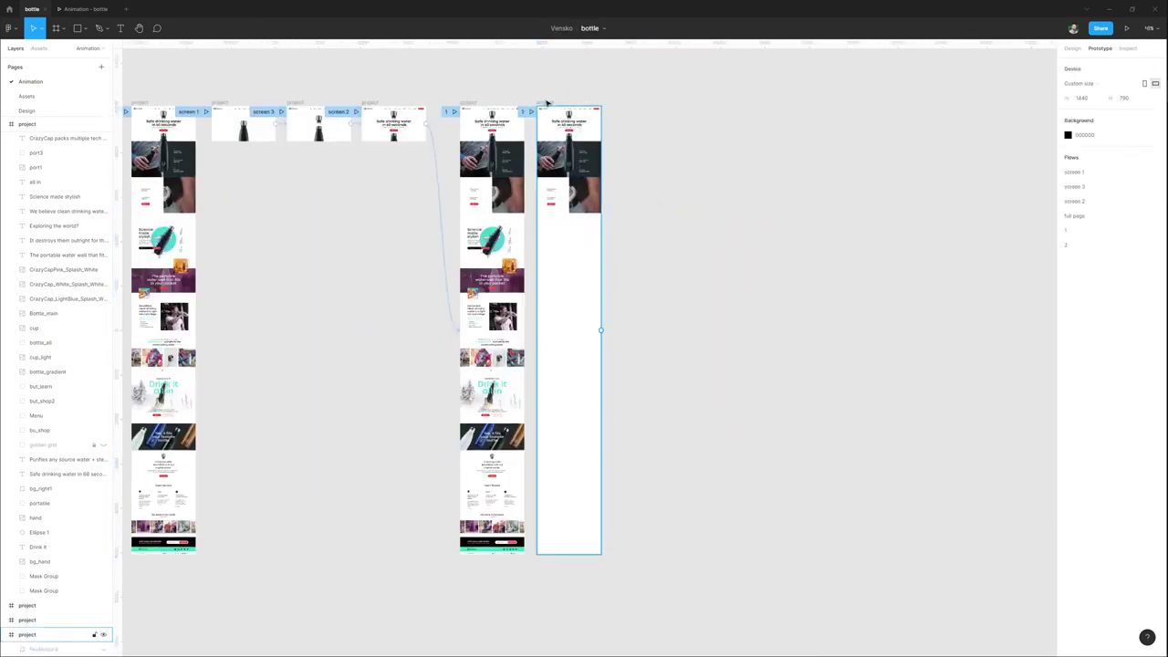
{"action": "left_click_drag", "start_coordinate": [569, 552], "coordinate": [587, 237]}
{"action": "scroll", "coordinate": [533, 111], "scroll_direction": "up", "scroll_amount": 3}
{"action": "left_click", "coordinate": [537, 205]}
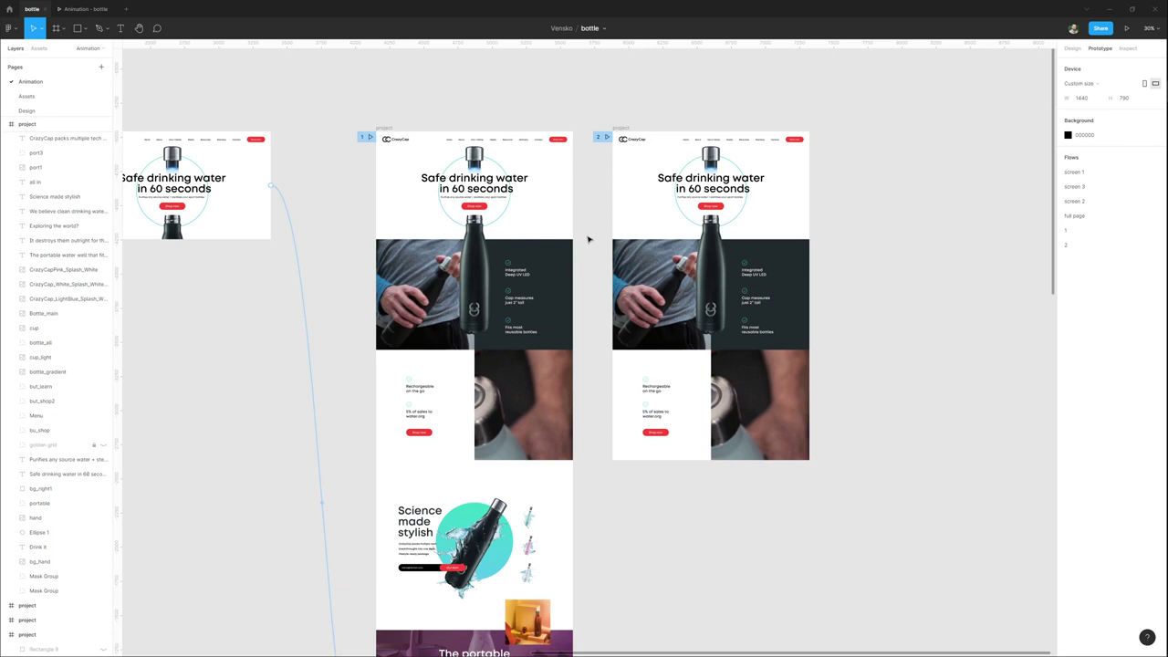
Move the cup and cup_light layers in the flow 2 frame down onto the bottle neck so the bottle is capped.
{"action": "left_click_drag", "start_coordinate": [721, 192], "coordinate": [648, 199]}
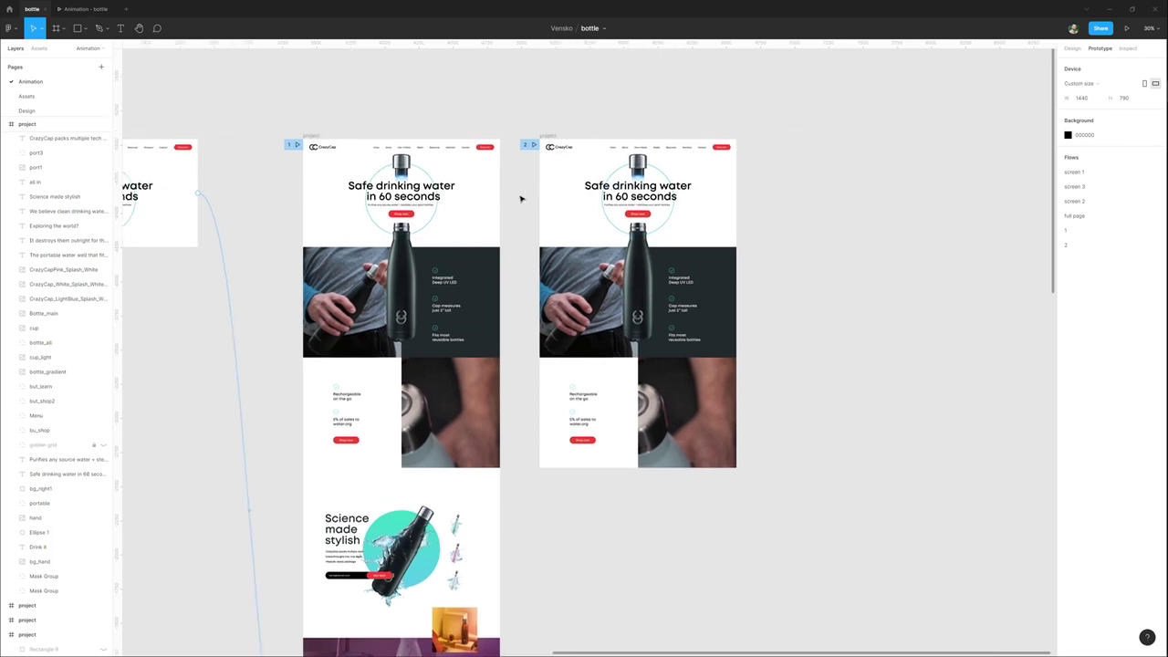
{"action": "left_click_drag", "start_coordinate": [513, 209], "coordinate": [524, 209]}
{"action": "scroll", "coordinate": [529, 208], "scroll_direction": "left", "scroll_amount": 2}
{"action": "scroll", "coordinate": [755, 201], "scroll_direction": "up", "scroll_amount": 5}
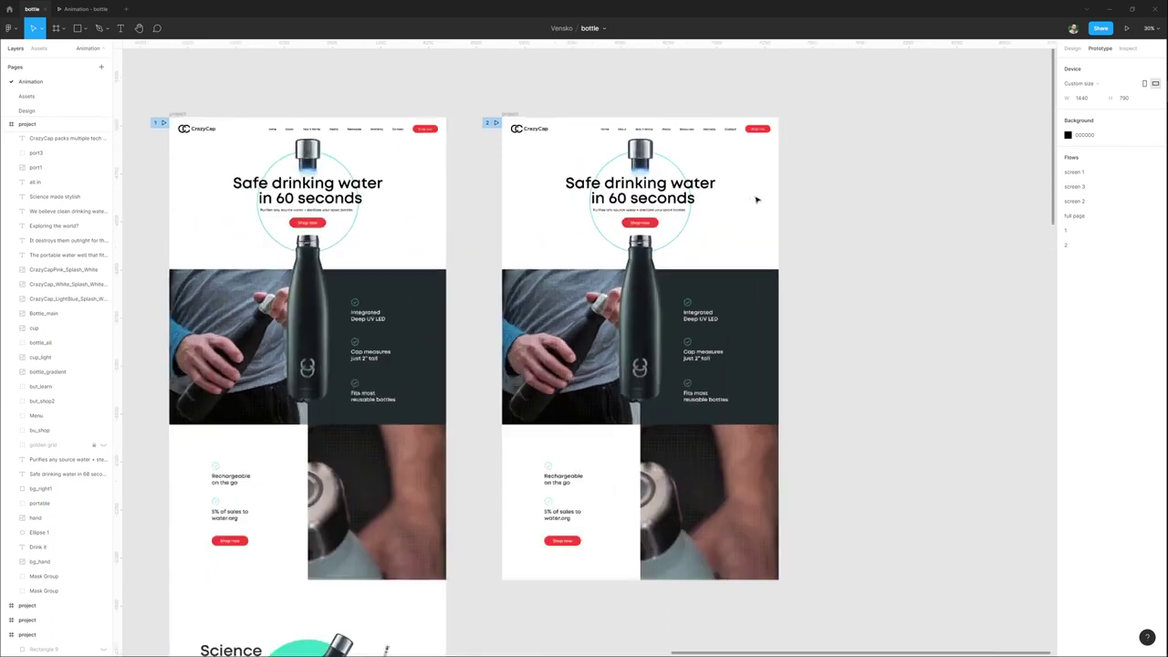
{"action": "left_click", "coordinate": [620, 146]}
{"action": "scroll", "coordinate": [623, 139], "scroll_direction": "up", "scroll_amount": 3}
{"action": "left_click_drag", "start_coordinate": [623, 139], "coordinate": [626, 293]}
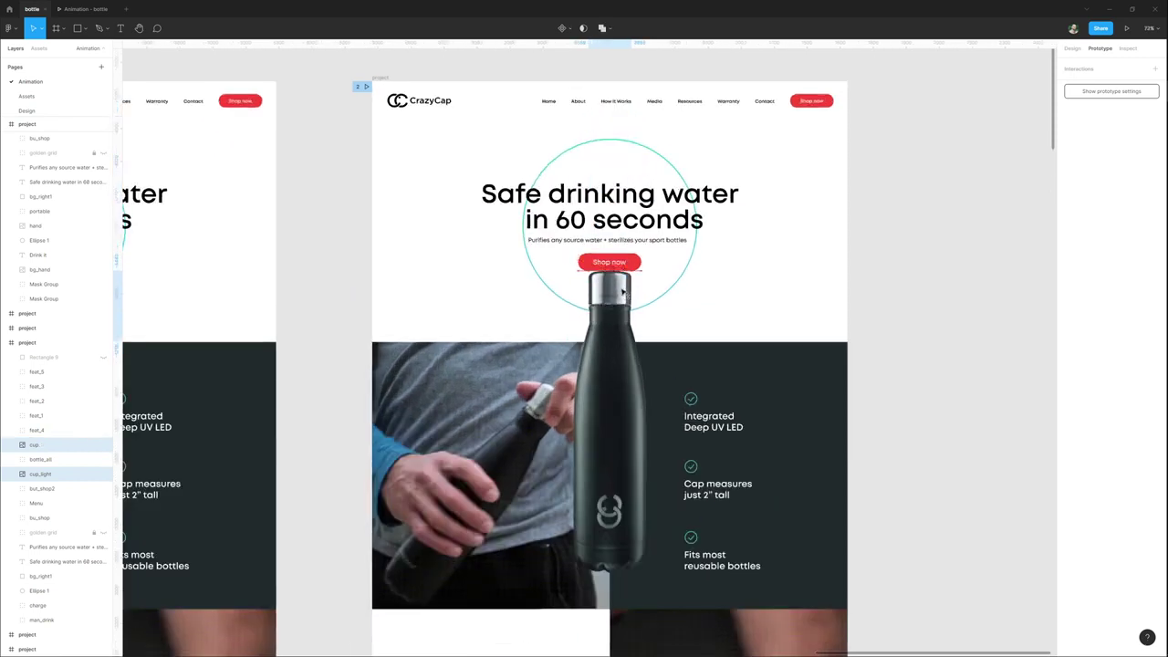
Move the bottle together with its cap down into the dark features block of the flow 2 frame and scale them down slightly.
{"action": "left_click", "coordinate": [620, 344], "text": "shift"}
{"action": "left_click_drag", "start_coordinate": [620, 344], "coordinate": [621, 405]}
{"action": "left_click", "coordinate": [620, 437]}
{"action": "scroll", "coordinate": [621, 436], "scroll_direction": "down", "scroll_amount": 3}
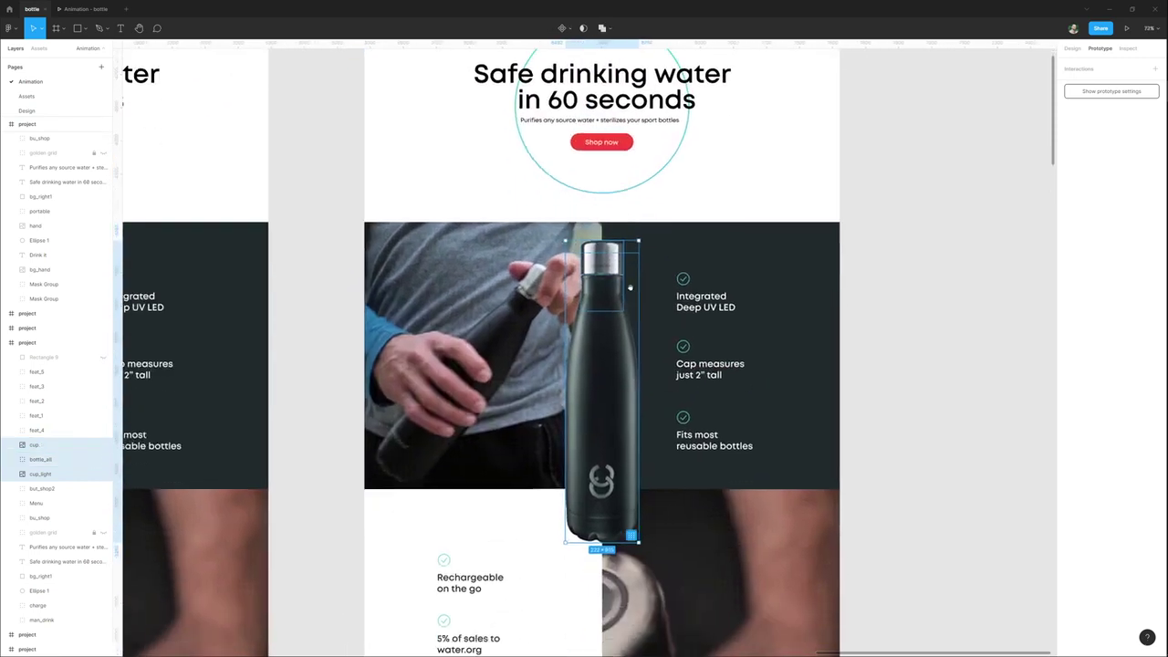
{"action": "left_click_drag", "start_coordinate": [639, 240], "coordinate": [633, 267]}
{"action": "left_click_drag", "start_coordinate": [608, 360], "coordinate": [608, 360]}
{"action": "scroll", "coordinate": [600, 351], "scroll_direction": "down", "scroll_amount": 3}
{"action": "left_click", "coordinate": [558, 544]}
{"action": "left_click_drag", "start_coordinate": [477, 561], "coordinate": [689, 187]}
{"action": "scroll", "coordinate": [628, 285], "scroll_direction": "up", "scroll_amount": 3}
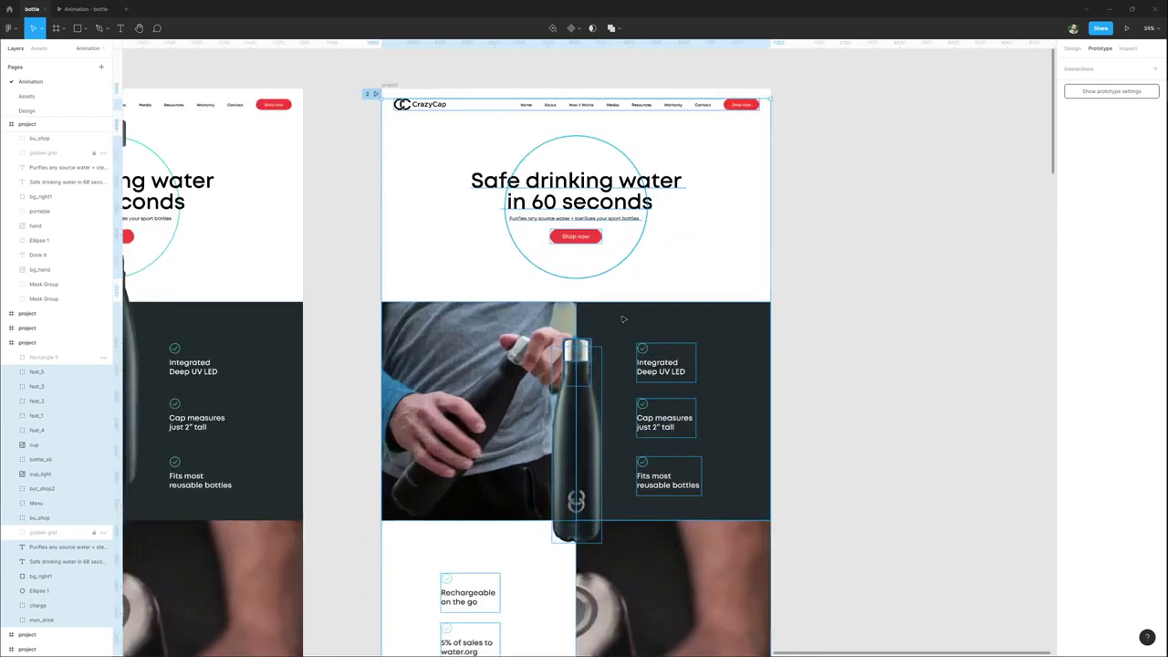
{"action": "left_click_drag", "start_coordinate": [591, 479], "coordinate": [601, 267]}
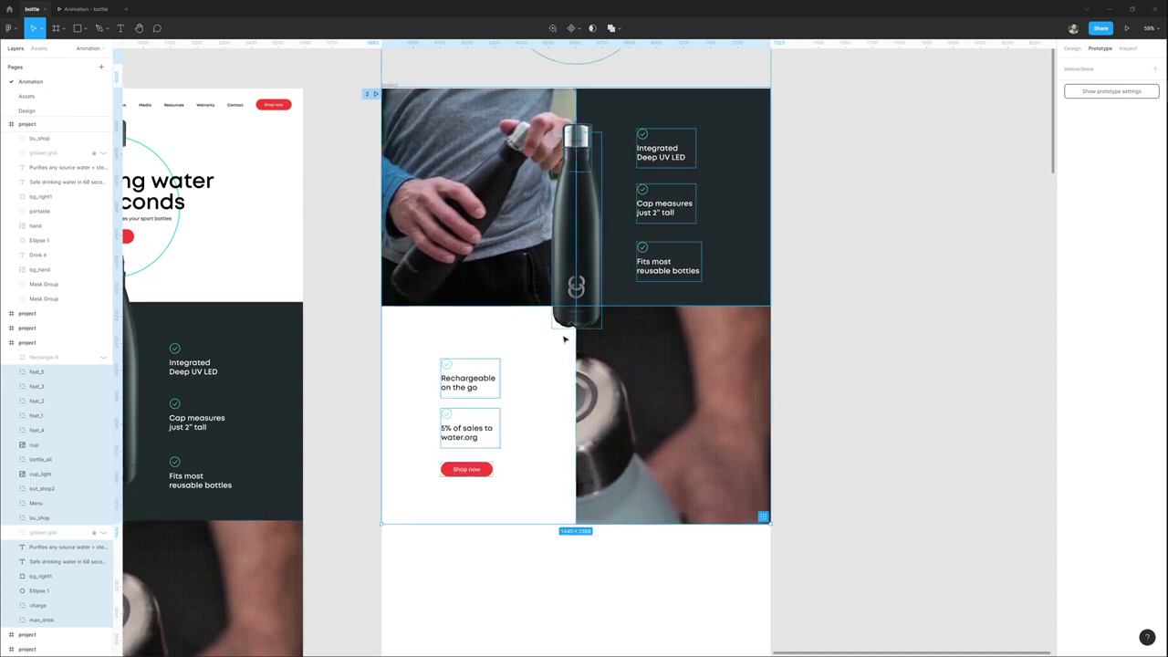
{"action": "key", "text": "ctrl+z"}
Add two horizontal guides aligned with the upper and lower edges of the last hero screen.
{"action": "scroll", "coordinate": [473, 300], "scroll_direction": "down", "scroll_amount": 3}
{"action": "left_click", "coordinate": [416, 274]}
{"action": "left_click_drag", "start_coordinate": [450, 274], "coordinate": [684, 282]}
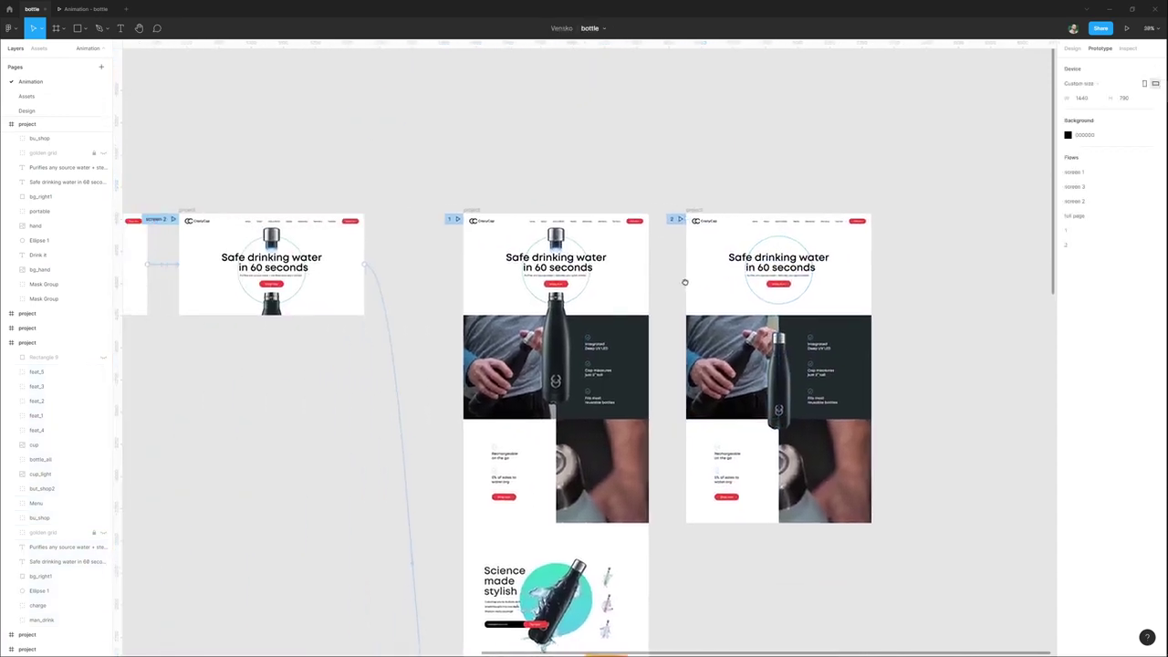
{"action": "left_click", "coordinate": [185, 209]}
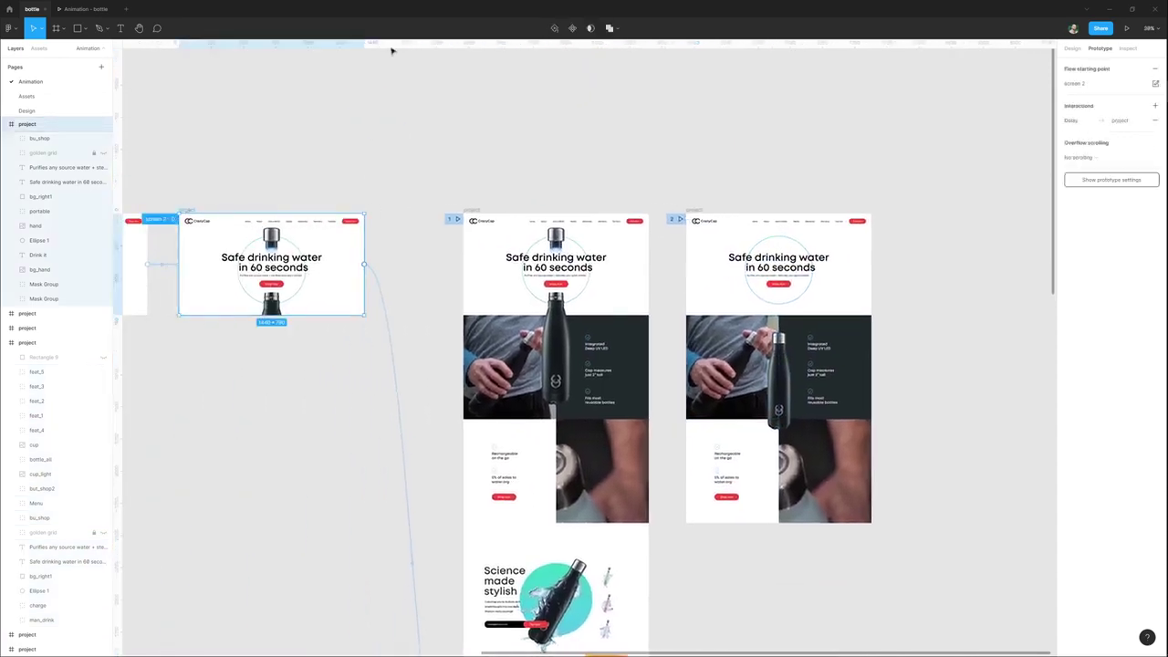
{"action": "left_click_drag", "start_coordinate": [407, 43], "coordinate": [393, 213]}
{"action": "left_click_drag", "start_coordinate": [404, 43], "coordinate": [405, 315]}
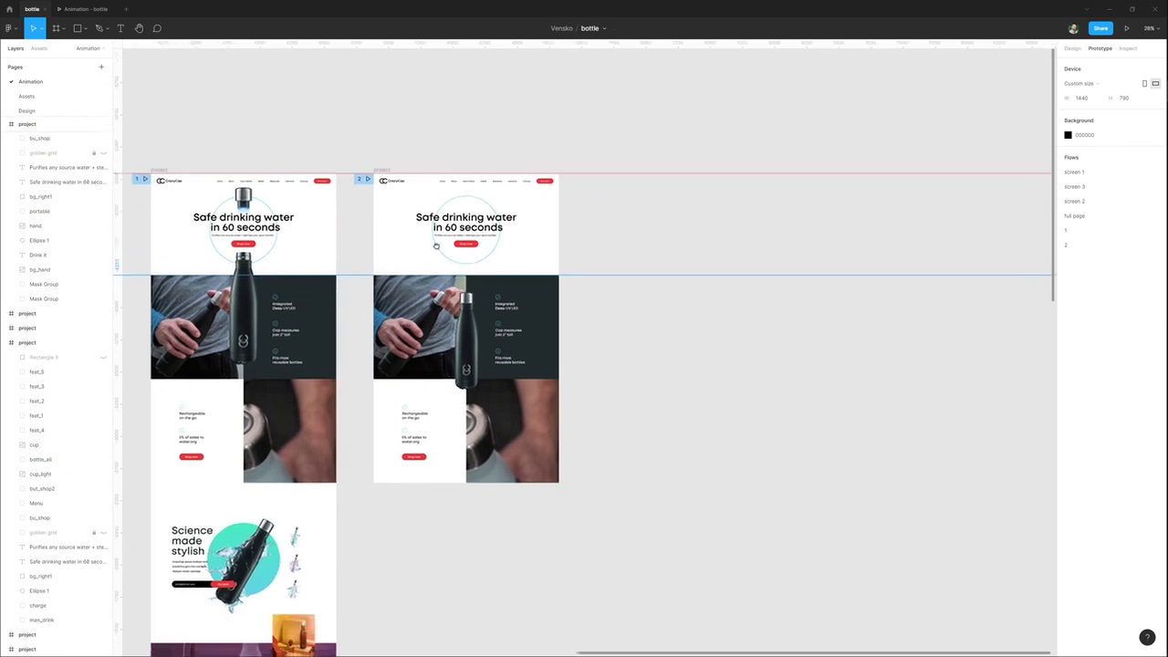
{"action": "scroll", "coordinate": [655, 208], "scroll_direction": "up", "scroll_amount": 3}
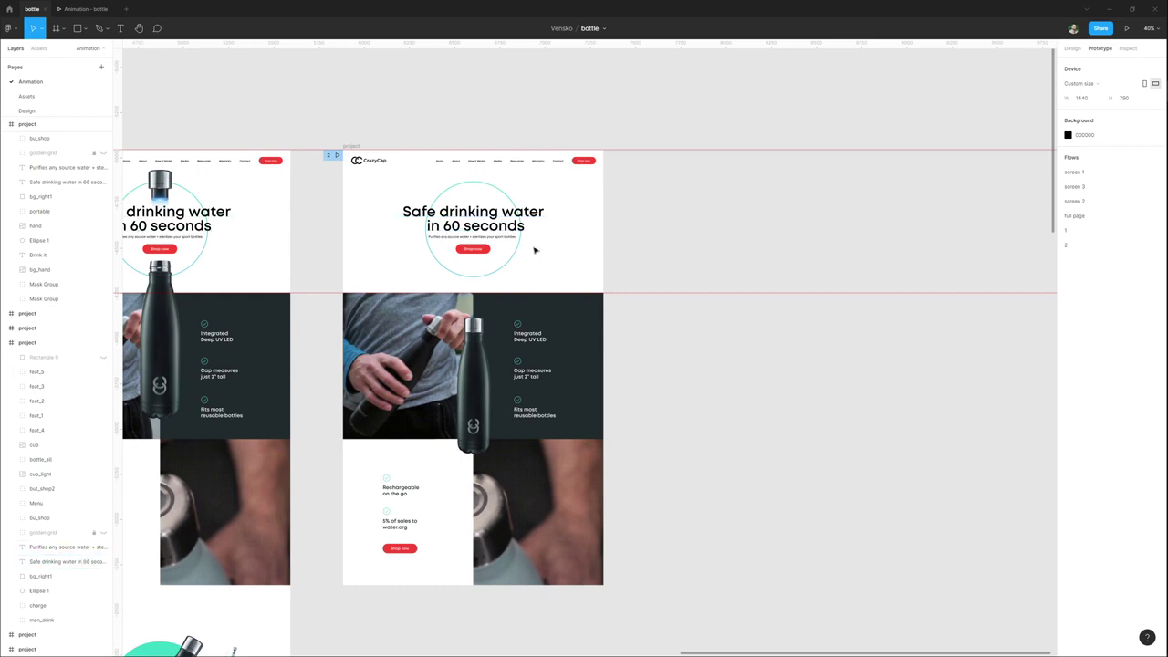
{"action": "left_click", "coordinate": [681, 293]}
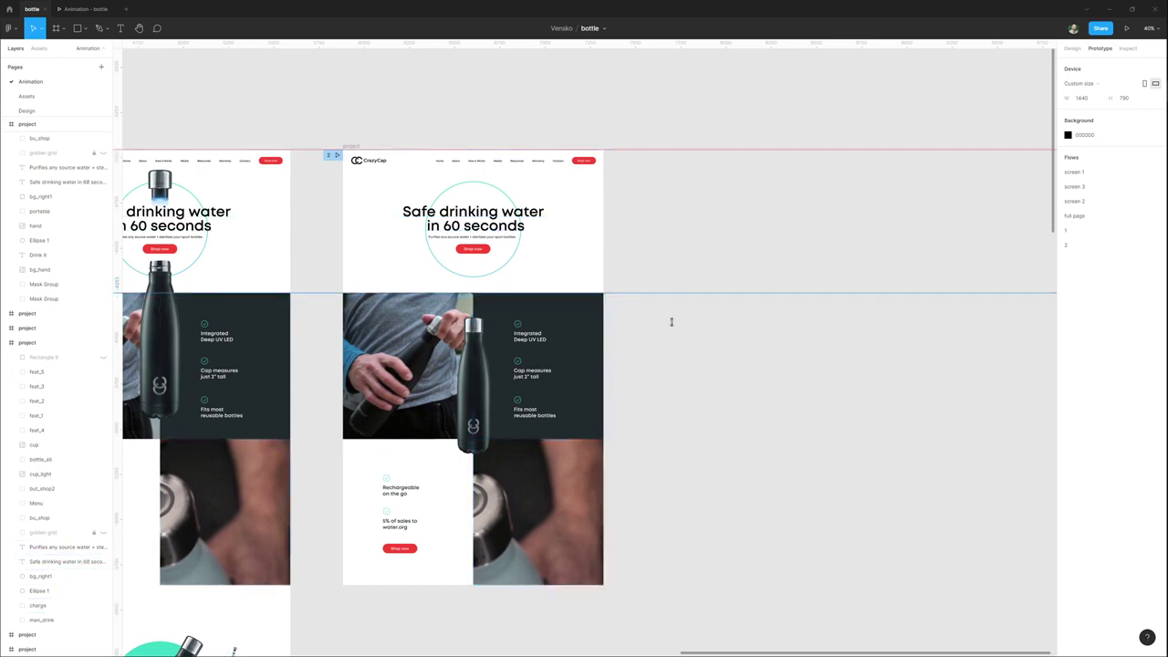
Move all contents of the flow 2 frame up so the dark features block sits between the two guides.
{"action": "left_click_drag", "start_coordinate": [350, 604], "coordinate": [599, 155]}
{"action": "scroll", "coordinate": [392, 323], "scroll_direction": "up", "scroll_amount": 3}
{"action": "left_click_drag", "start_coordinate": [433, 343], "coordinate": [443, 384]}
{"action": "left_click_drag", "start_coordinate": [473, 464], "coordinate": [472, 262]}
{"action": "left_click", "coordinate": [779, 243]}
{"action": "scroll", "coordinate": [770, 240], "scroll_direction": "down", "scroll_amount": 3}
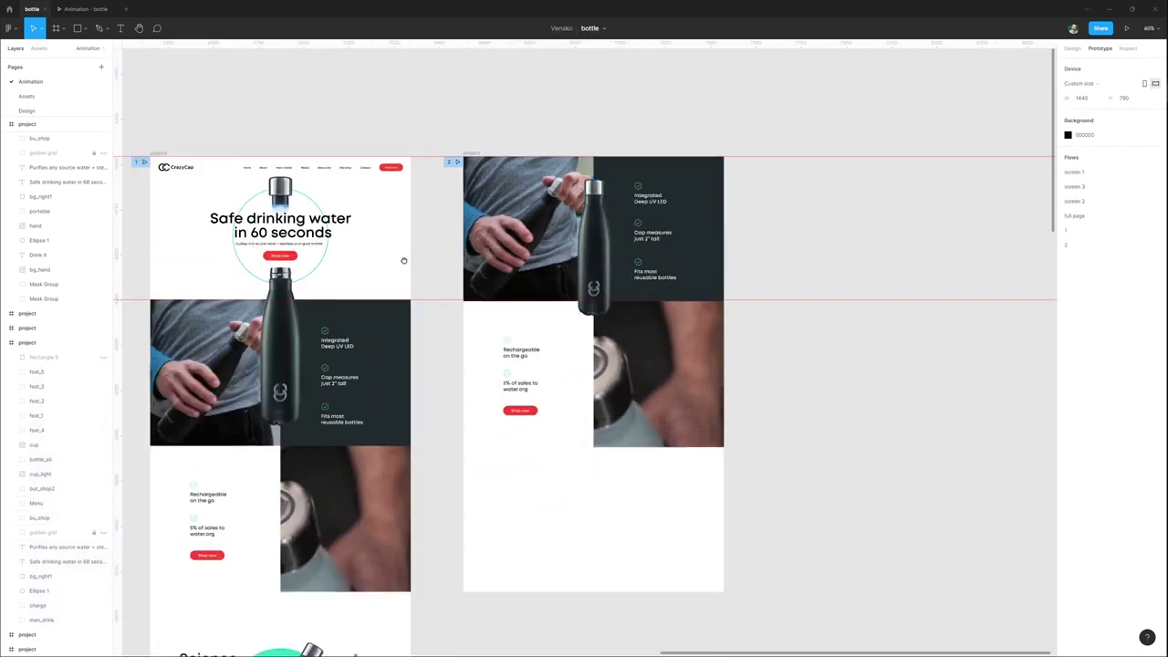
Connect the flow 1 frame to the flow 2 frame with an on-click Navigate to interaction.
{"action": "left_click", "coordinate": [253, 151]}
{"action": "scroll", "coordinate": [634, 286], "scroll_direction": "down", "scroll_amount": 5}
{"action": "left_click_drag", "start_coordinate": [600, 538], "coordinate": [532, 441]}
{"action": "left_click_drag", "start_coordinate": [518, 500], "coordinate": [548, 266]}
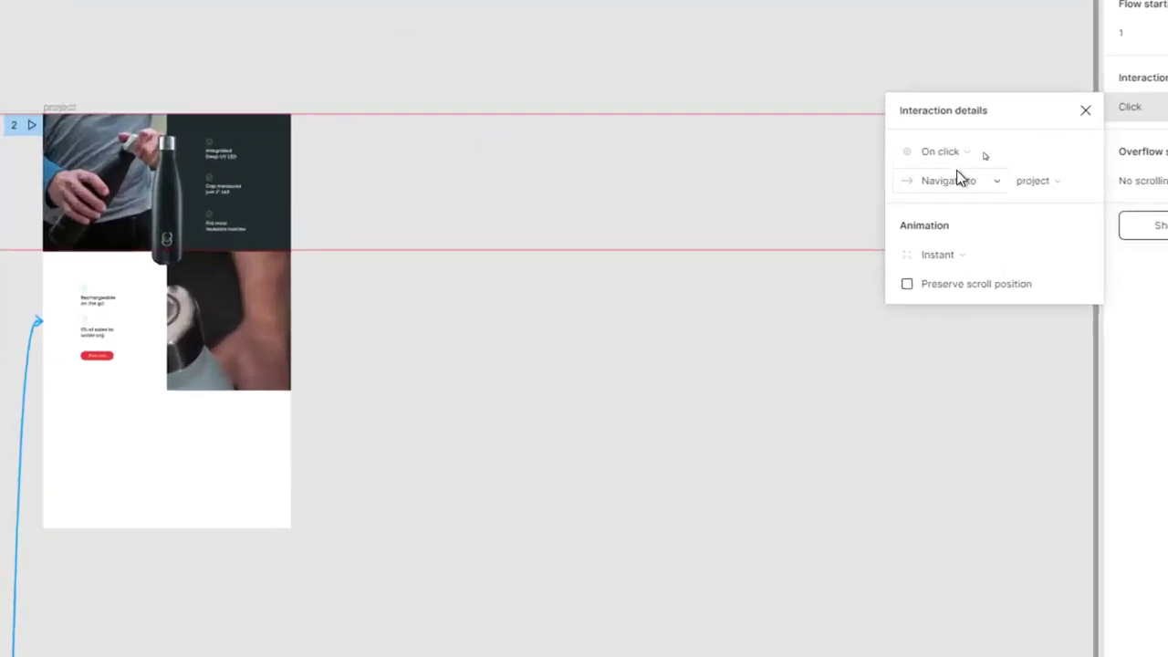
{"action": "left_click", "coordinate": [977, 143]}
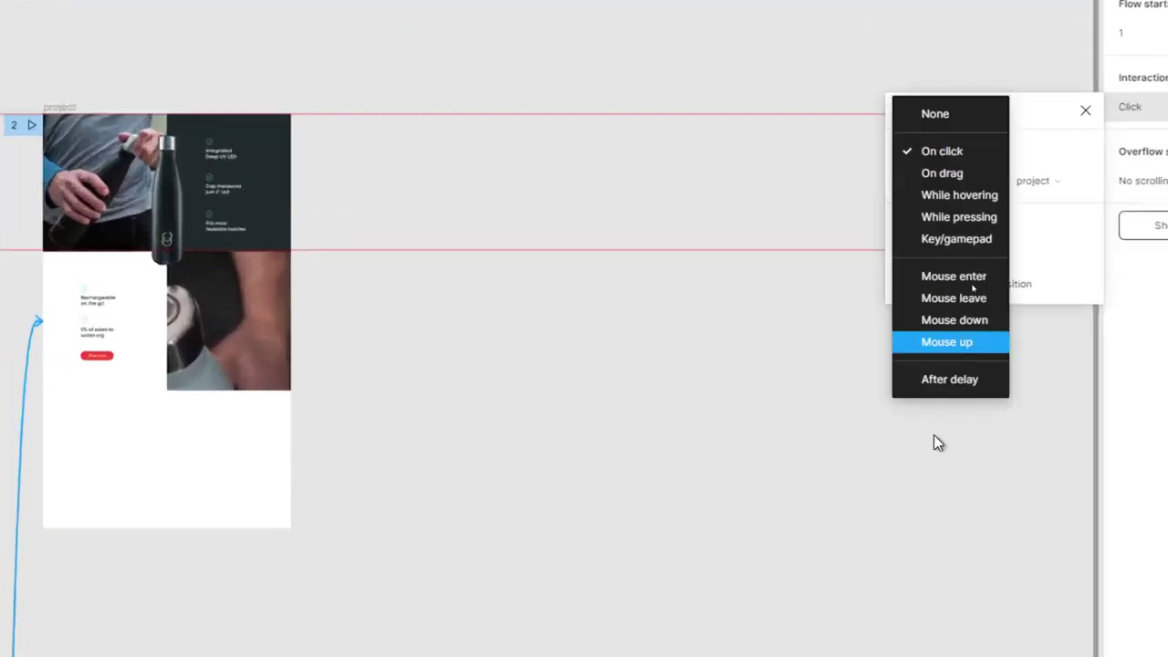
{"action": "left_click", "coordinate": [945, 151]}
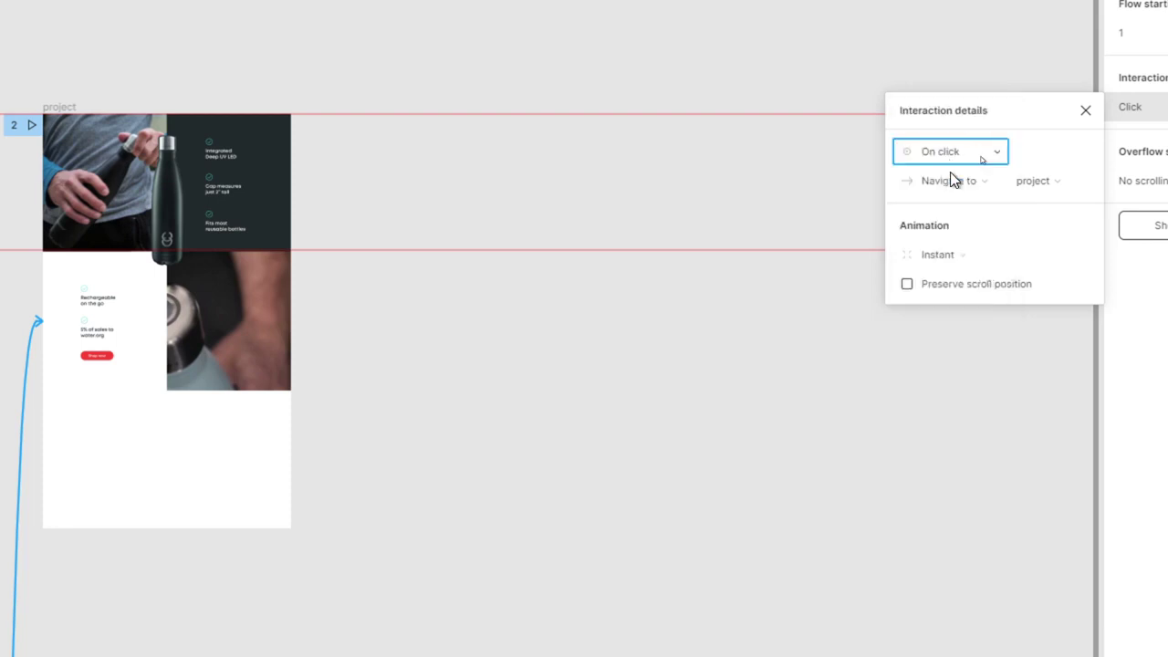
Set the flow 1 transition to Smart animate with a 2400 ms duration and preview flow 1.
{"action": "left_click", "coordinate": [946, 248]}
{"action": "left_click", "coordinate": [955, 297]}
{"action": "left_click", "coordinate": [975, 288]}
{"action": "left_click", "coordinate": [965, 285]}
{"action": "left_click", "coordinate": [996, 287]}
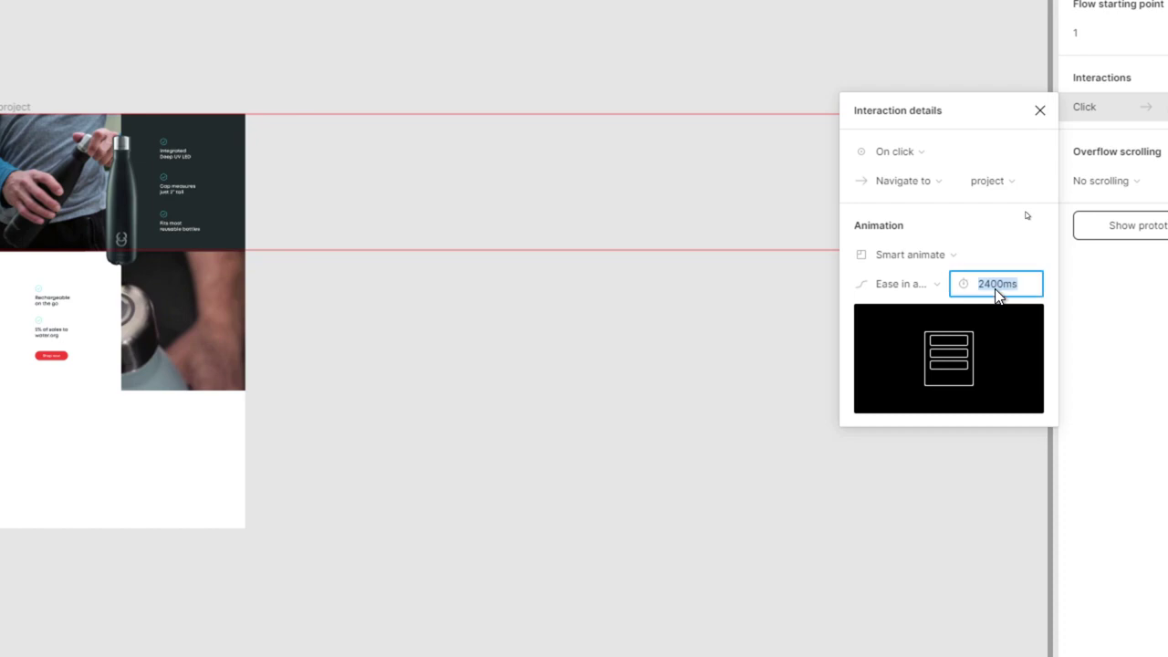
{"action": "type", "text": "240"}
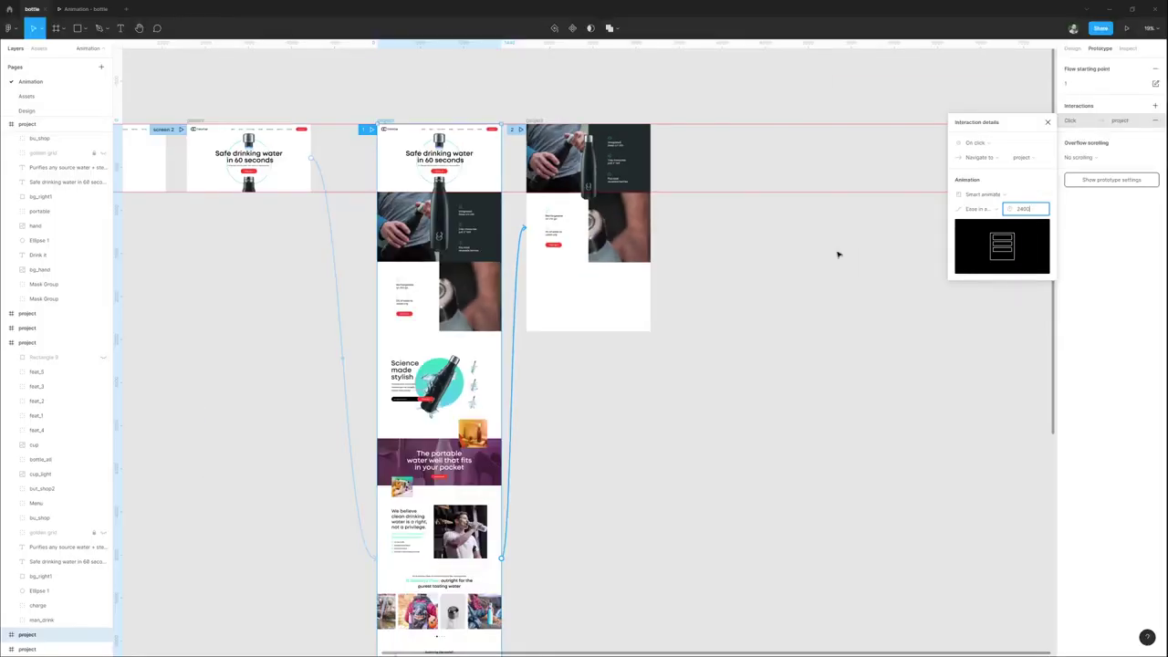
{"action": "left_click", "coordinate": [631, 387]}
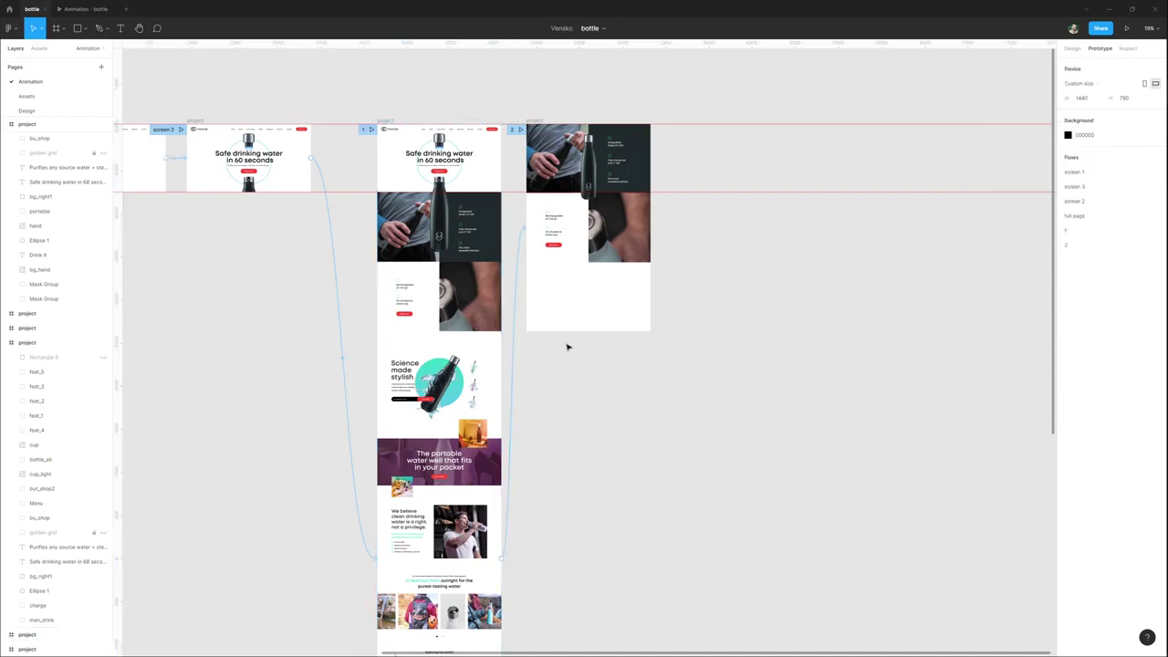
{"action": "left_click", "coordinate": [372, 129]}
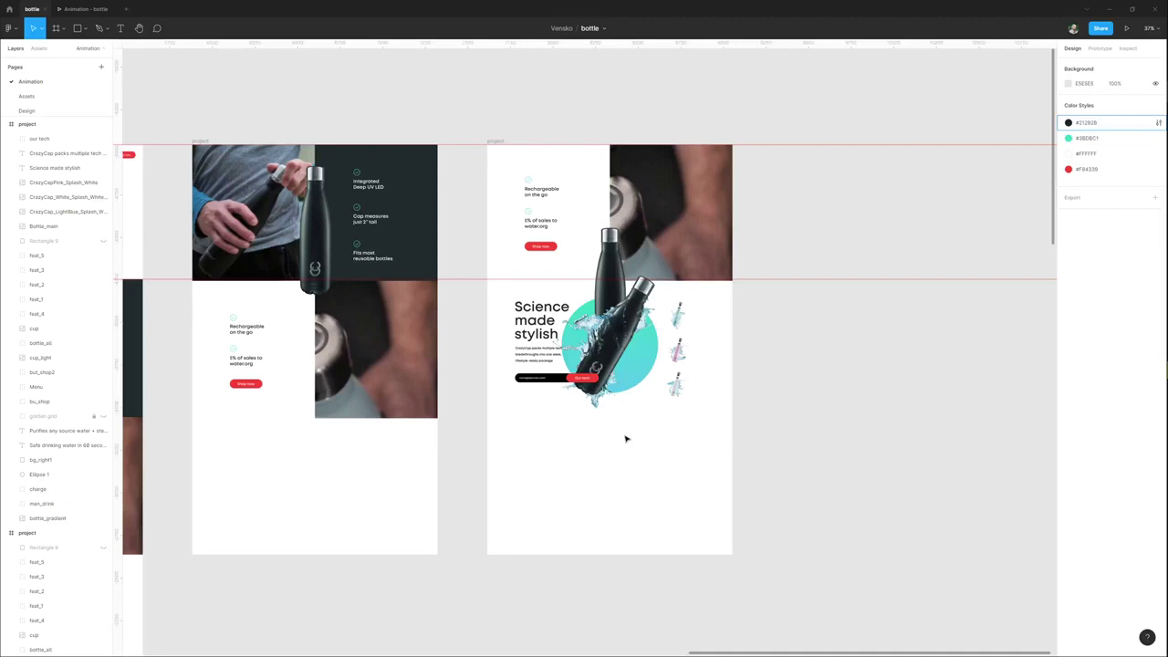
Rotate the Bottle_main splash image in the flow 3 frame to 30° and move it up to cover the upright bottle.
{"action": "left_click", "coordinate": [503, 139]}
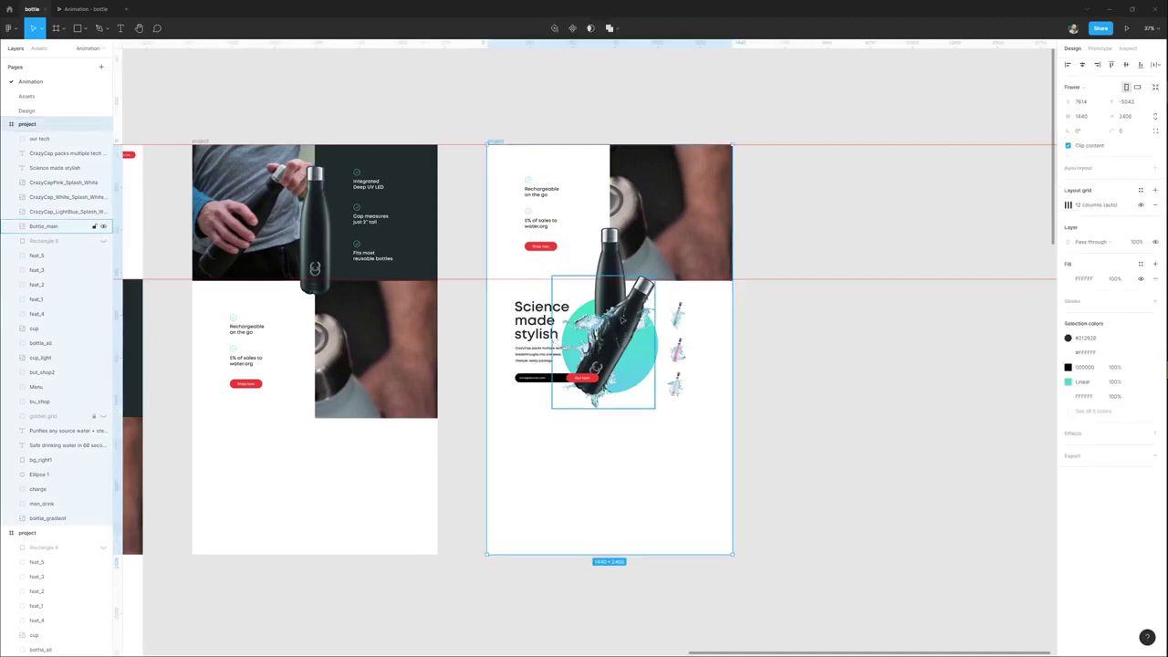
{"action": "scroll", "coordinate": [613, 324], "scroll_direction": "up", "scroll_amount": 5}
{"action": "left_click", "coordinate": [639, 369]}
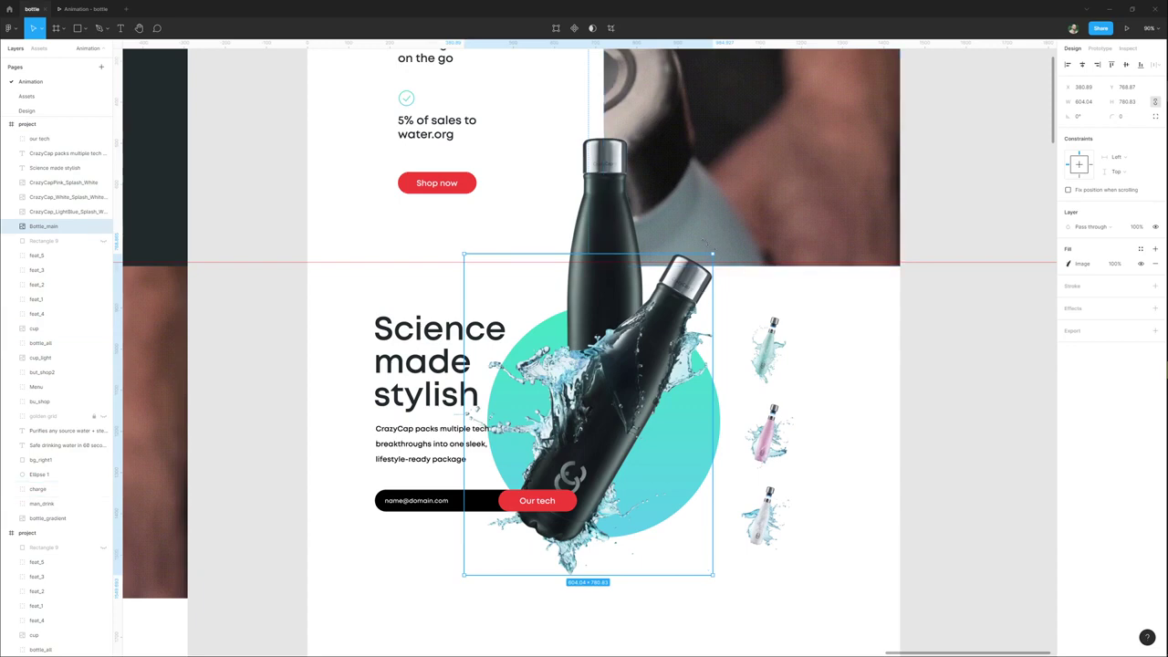
{"action": "left_click_drag", "start_coordinate": [714, 253], "coordinate": [656, 237]}
{"action": "scroll", "coordinate": [655, 237], "scroll_direction": "up", "scroll_amount": 3}
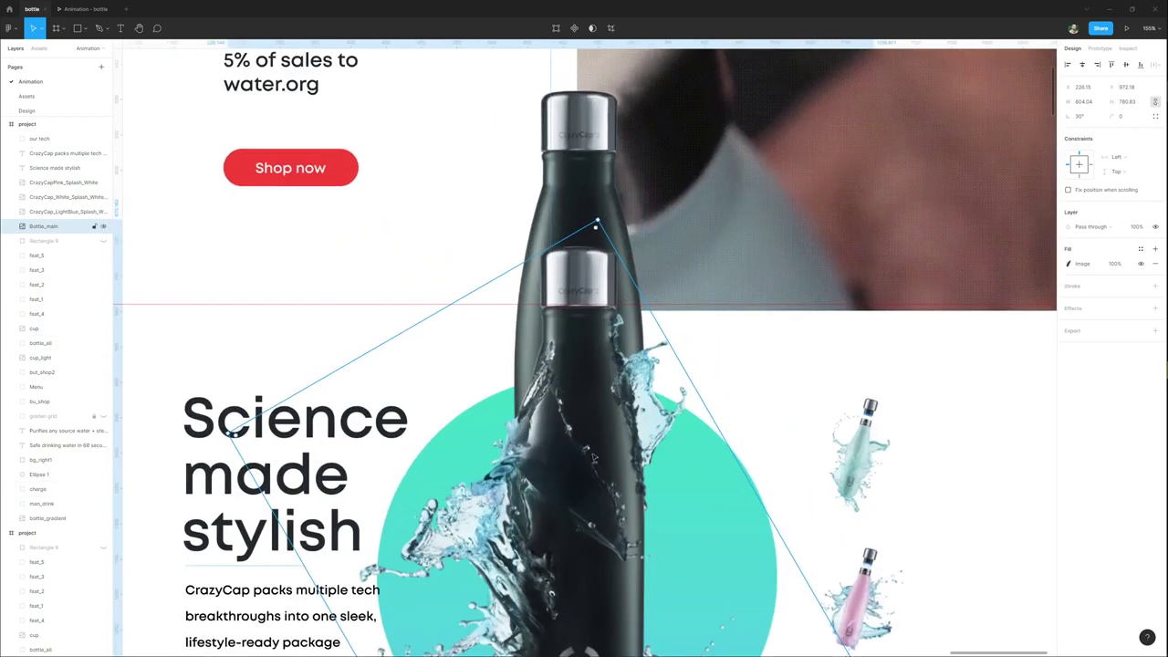
{"action": "scroll", "coordinate": [590, 136], "scroll_direction": "up", "scroll_amount": 3}
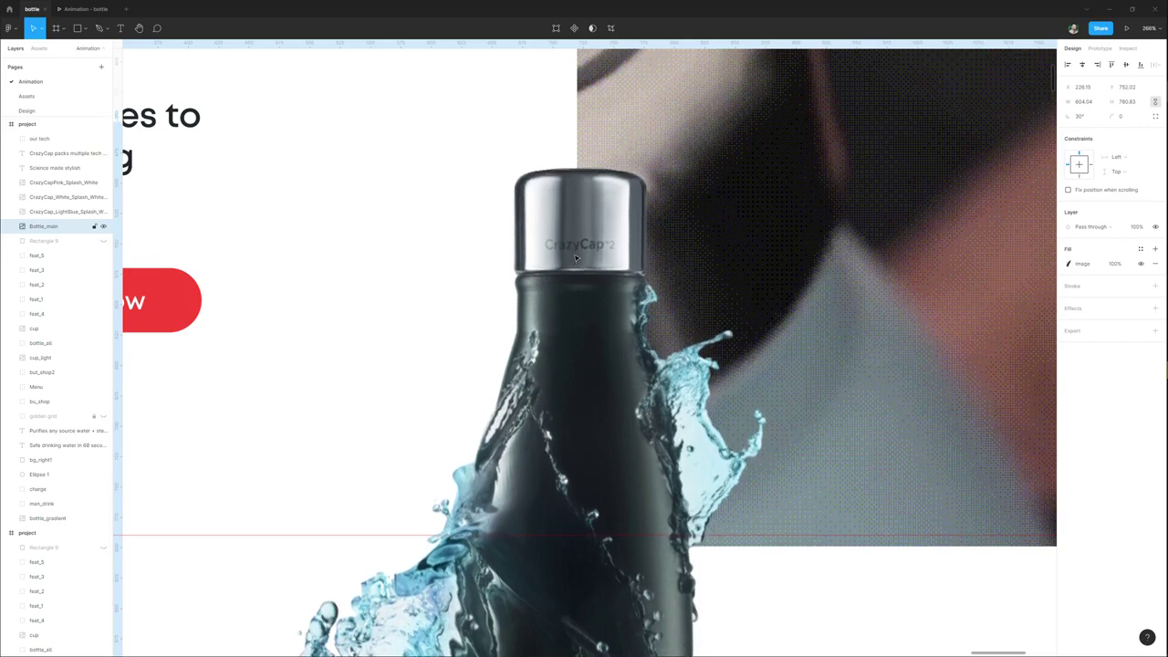
Duplicate the flow 3 frame, placing the copy beside the original with a gap between them.
{"action": "scroll", "coordinate": [576, 258], "scroll_direction": "down", "scroll_amount": 7}
{"action": "left_click", "coordinate": [511, 128]}
{"action": "left_click_drag", "start_coordinate": [444, 141], "coordinate": [801, 146]}
{"action": "left_click_drag", "start_coordinate": [730, 109], "coordinate": [583, 113]}
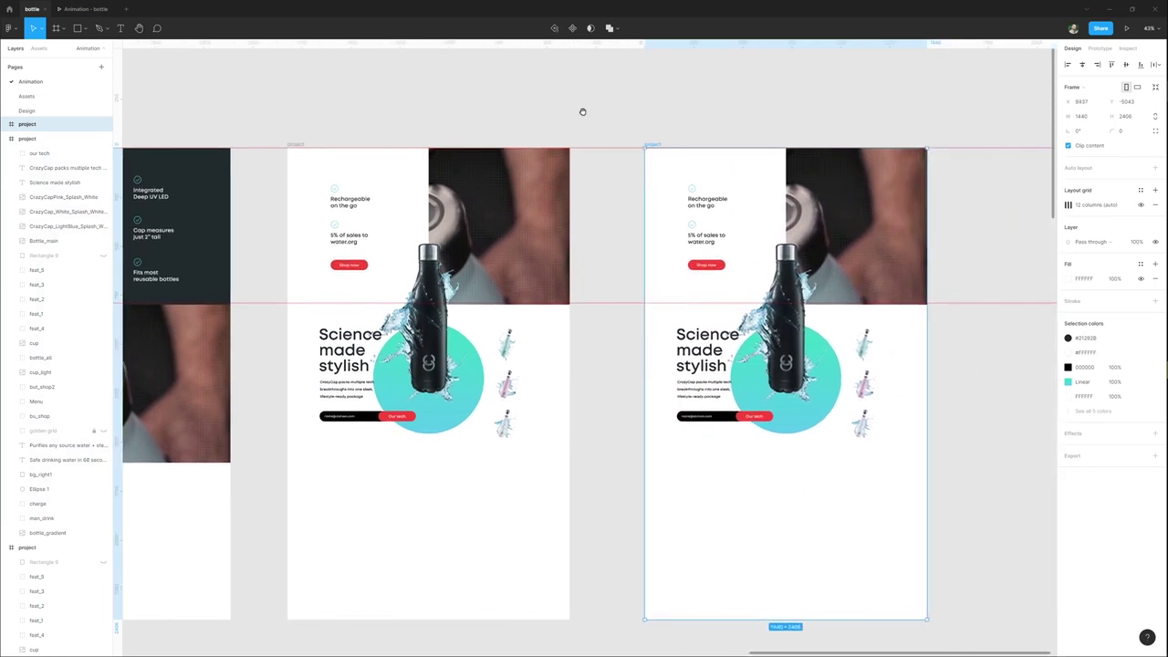
Set the opacity of the Bottle_main layer in the original flow 3 frame to 0%, leaving the duplicate at full opacity.
{"action": "left_click", "coordinate": [301, 145]}
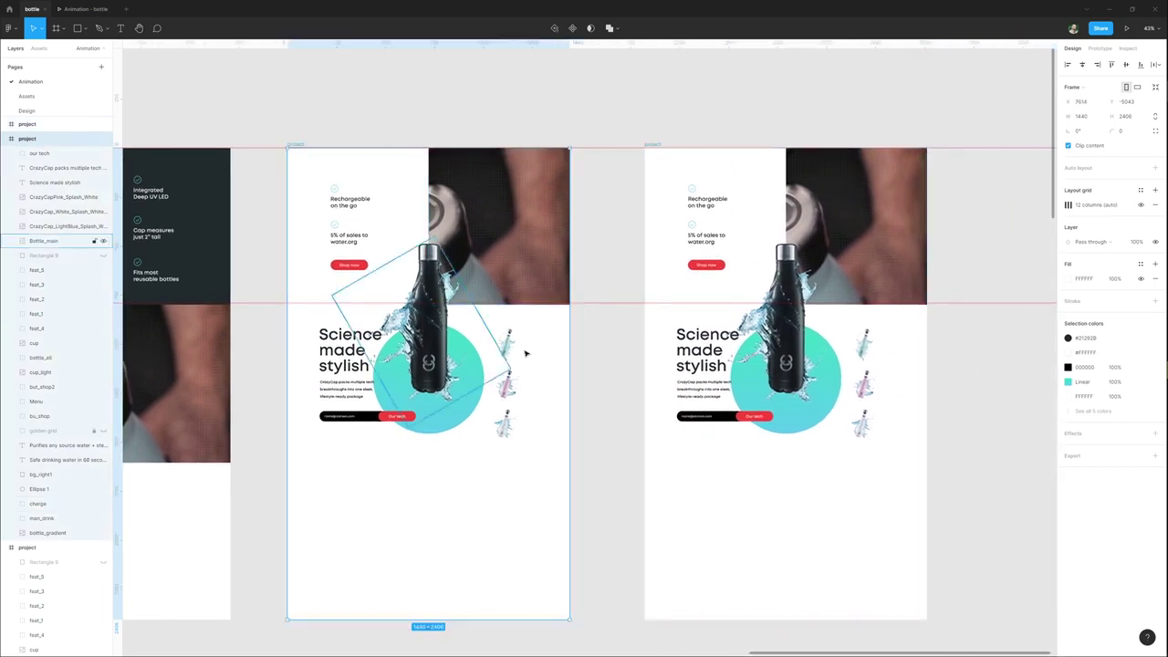
{"action": "scroll", "coordinate": [472, 252], "scroll_direction": "right", "scroll_amount": 3}
{"action": "scroll", "coordinate": [471, 253], "scroll_direction": "down", "scroll_amount": 1}
{"action": "left_click", "coordinate": [374, 307]}
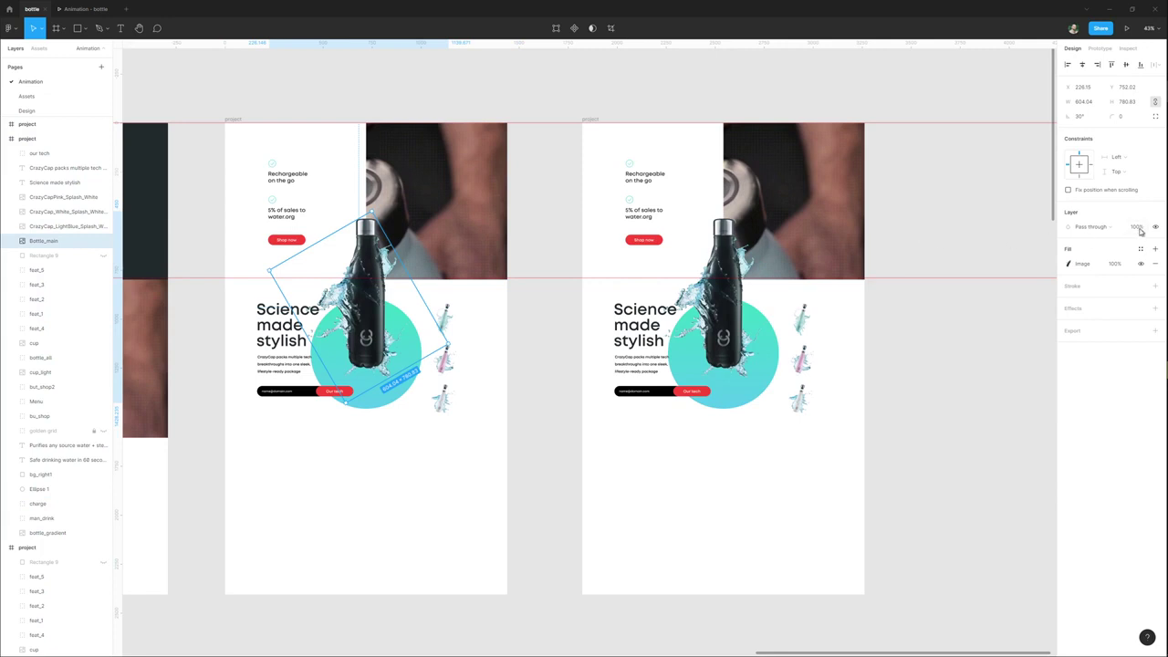
{"action": "left_click_drag", "start_coordinate": [1140, 225], "coordinate": [1025, 237]}
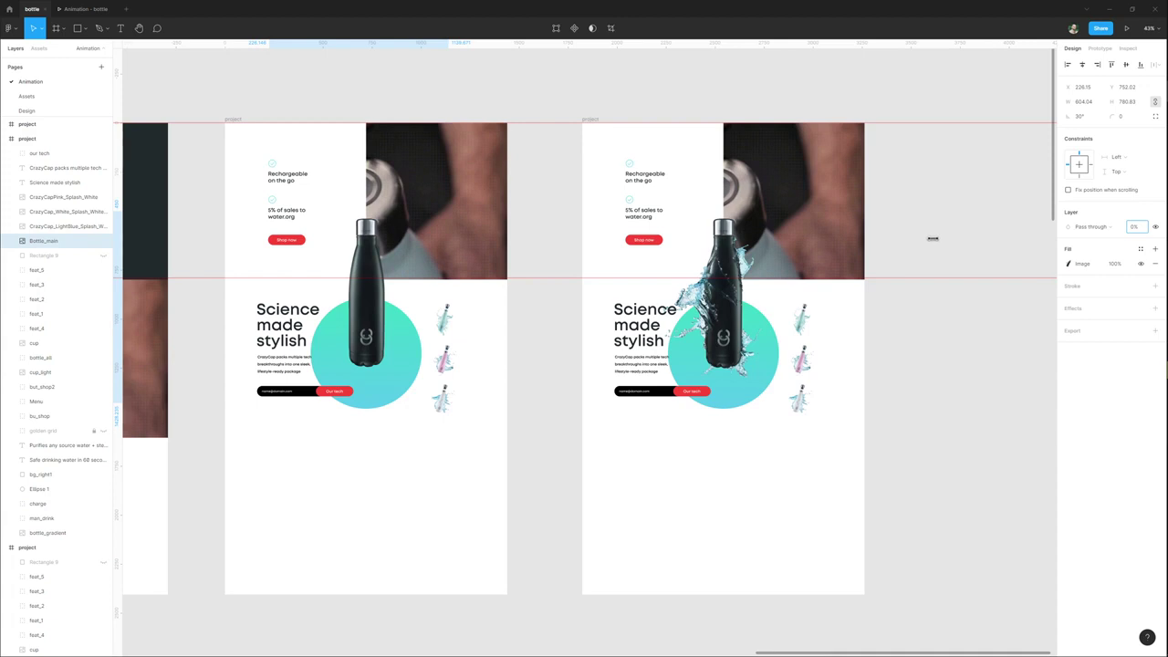
{"action": "left_click", "coordinate": [590, 119]}
{"action": "left_click", "coordinate": [731, 337]}
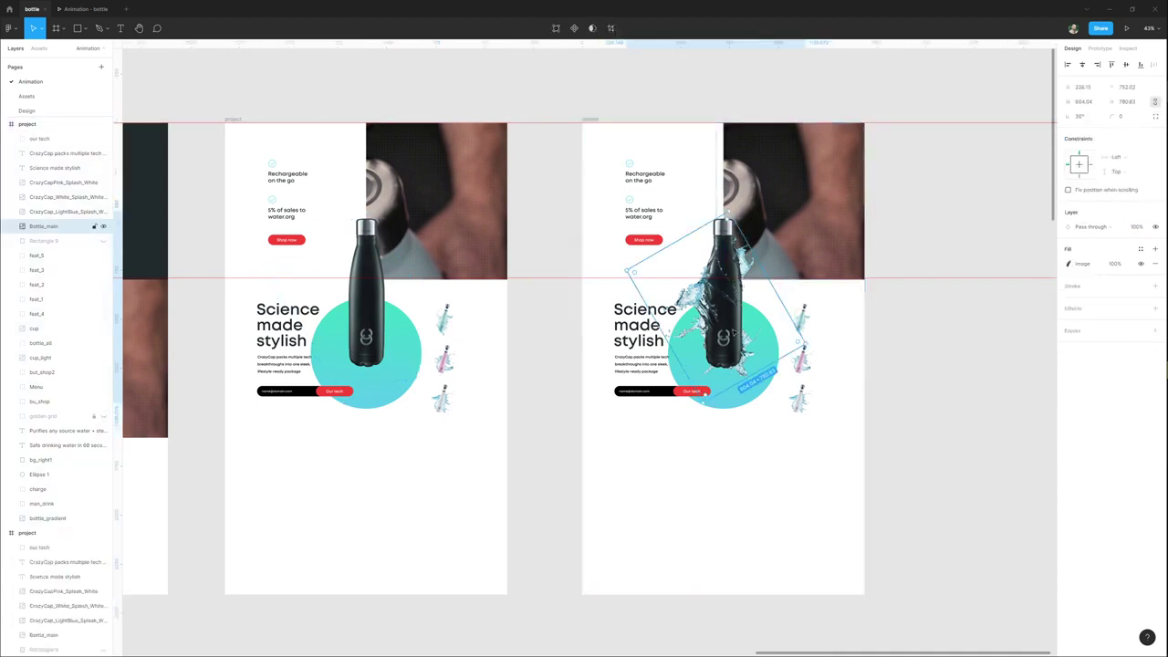
Connect the flow 3 frame to the flow 4 frame with an After delay trigger of 1 ms.
{"action": "left_click", "coordinate": [233, 119]}
{"action": "left_click", "coordinate": [1106, 49]}
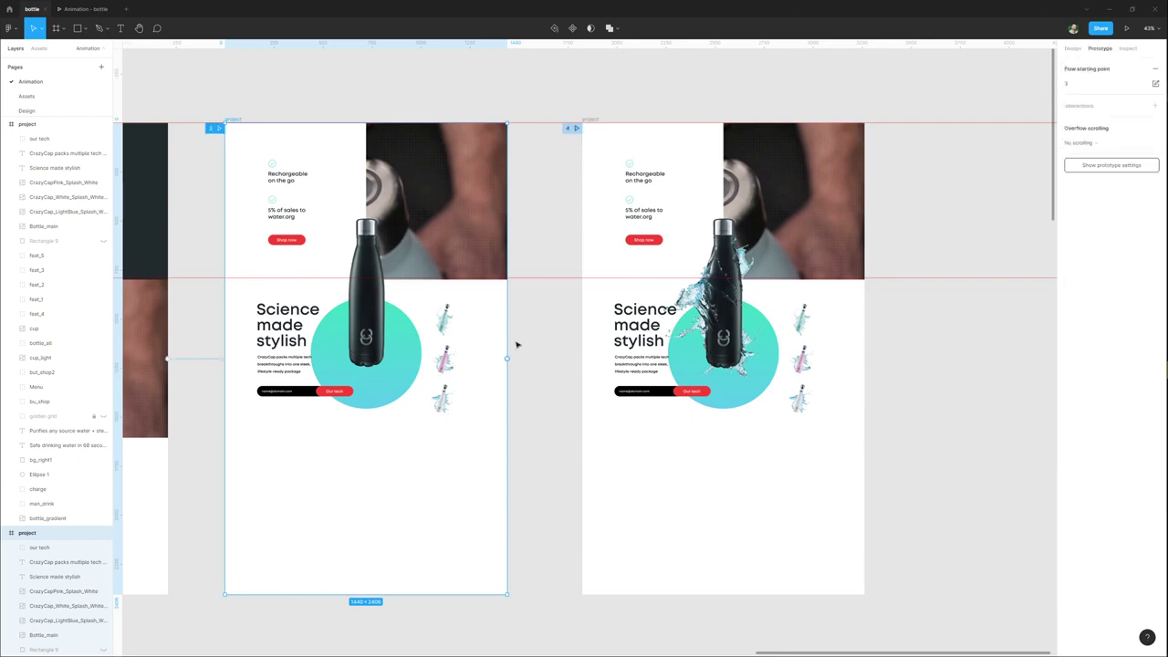
{"action": "left_click_drag", "start_coordinate": [507, 360], "coordinate": [613, 361]}
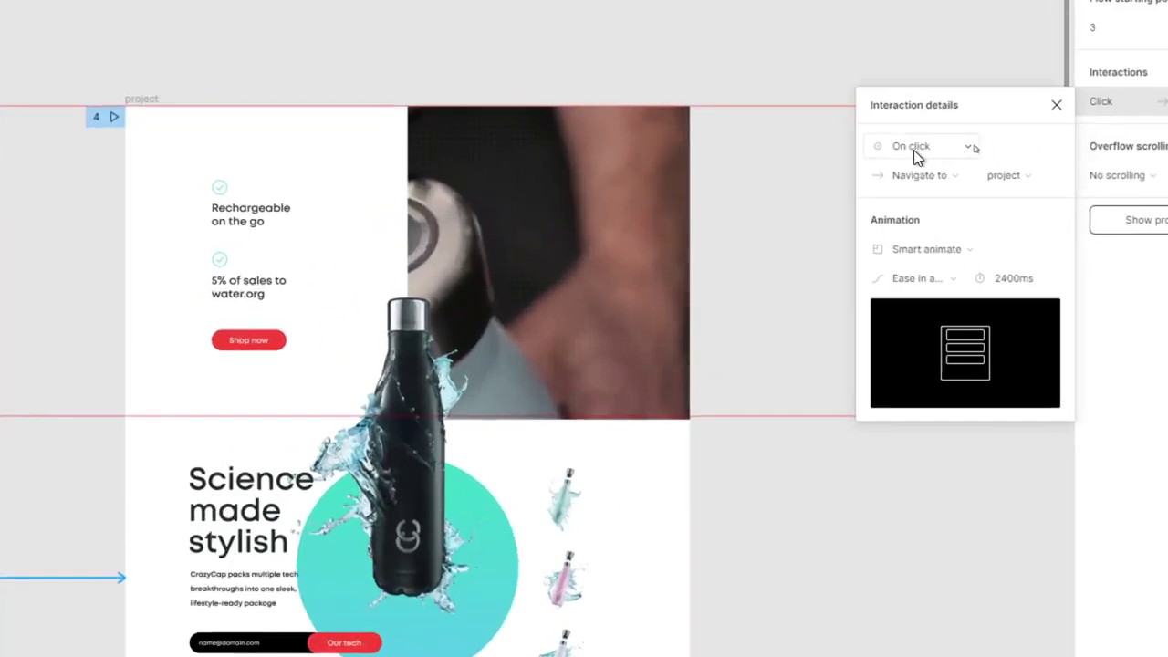
{"action": "left_click", "coordinate": [924, 150]}
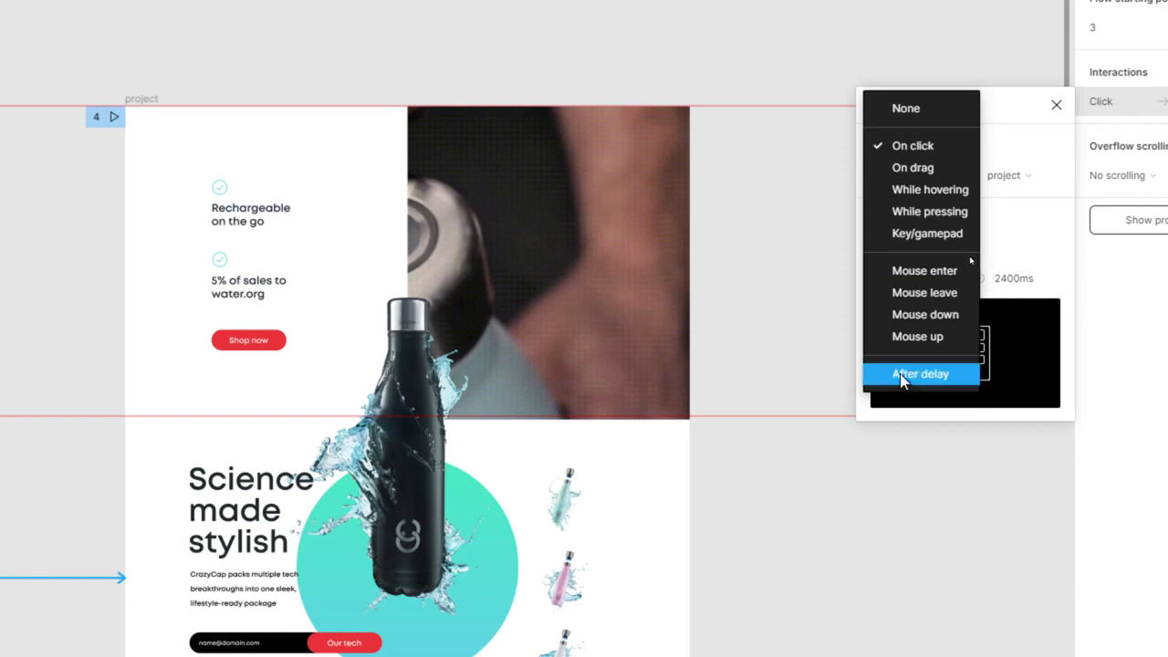
{"action": "left_click", "coordinate": [900, 374]}
{"action": "left_click", "coordinate": [1002, 148]}
{"action": "type", "text": "0"}
Set the flow 3 transition animation to Dissolve with Linear easing and a 600 ms duration.
{"action": "left_click", "coordinate": [907, 251]}
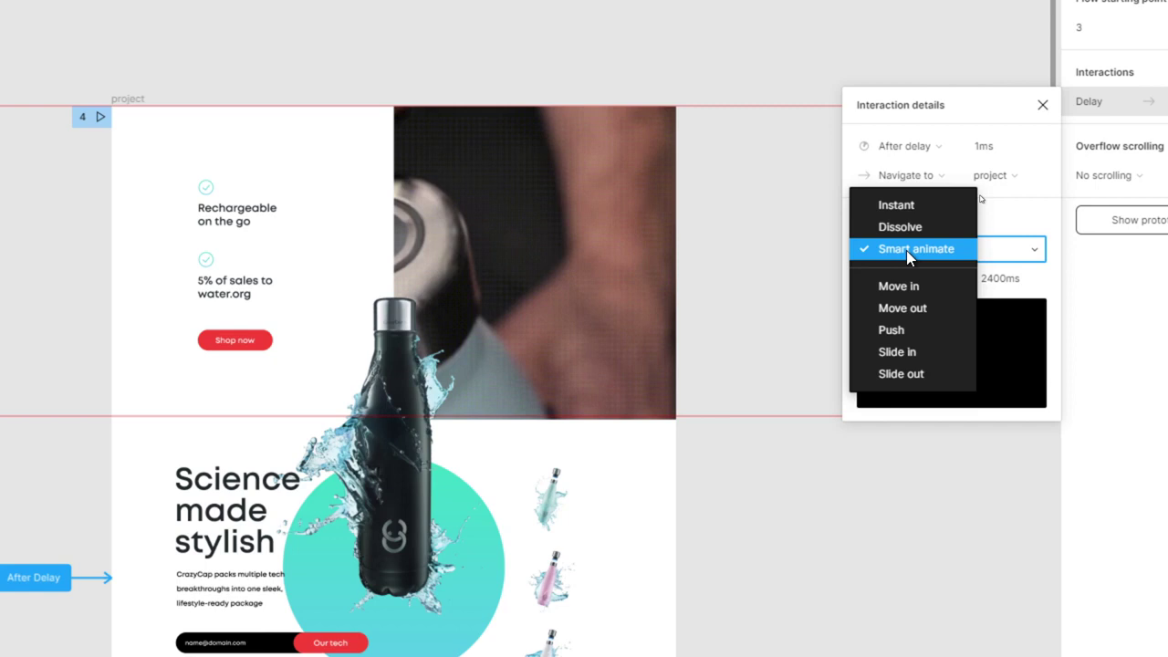
{"action": "left_click", "coordinate": [909, 227]}
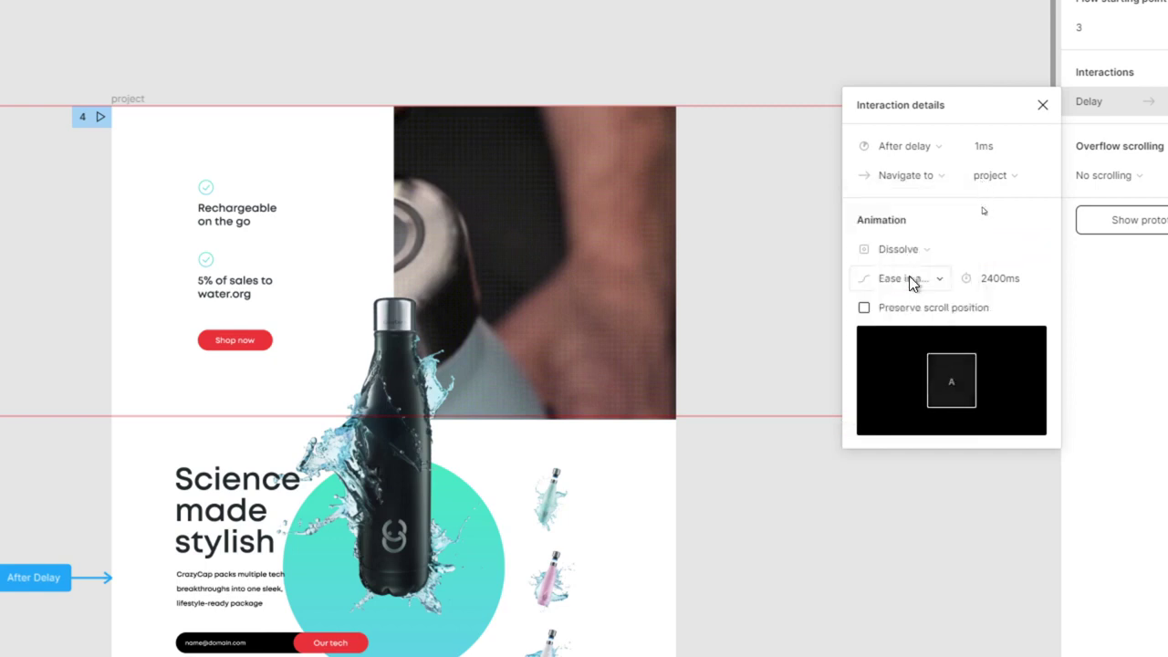
{"action": "left_click", "coordinate": [909, 278]}
{"action": "left_click", "coordinate": [903, 196]}
{"action": "left_click", "coordinate": [1004, 278]}
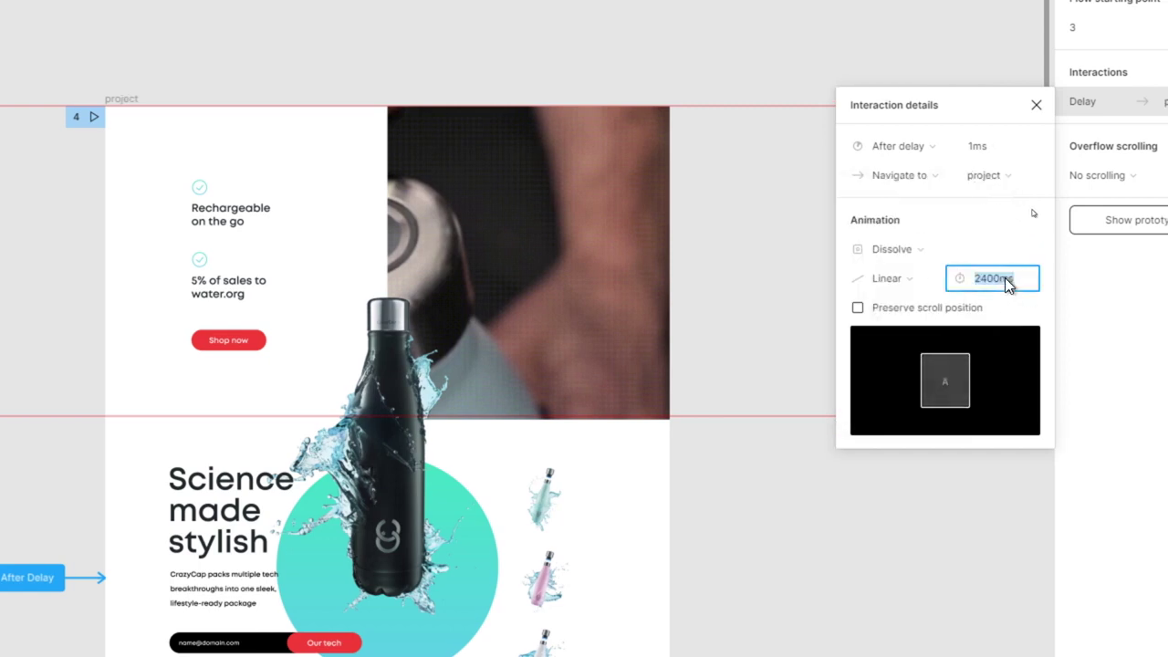
{"action": "type", "text": "600"}
{"action": "key", "text": "Return"}
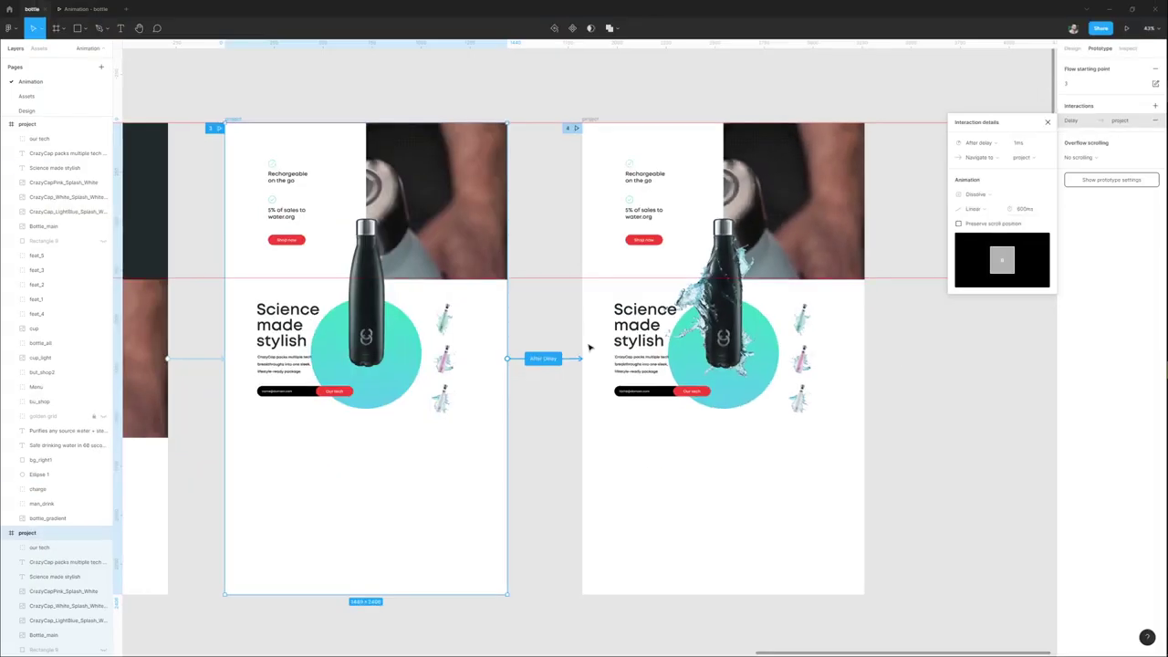
{"action": "left_click", "coordinate": [551, 417]}
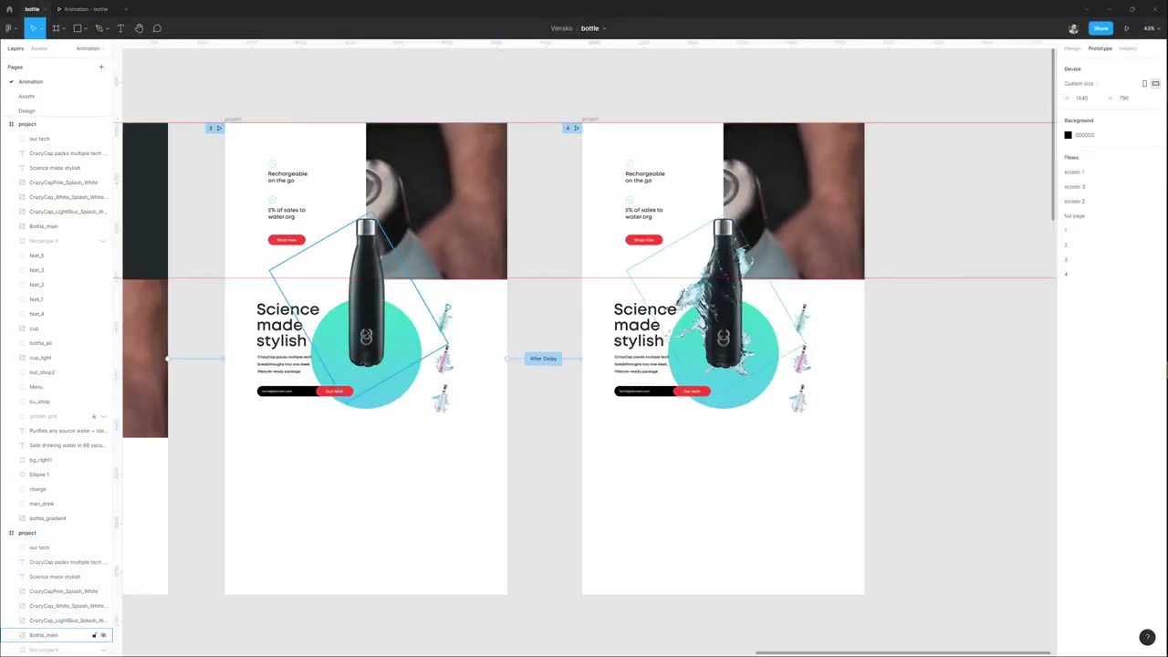
Compare the Bottle_main layers in the flow 3 and flow 4 frames and preview flow 3.
{"action": "left_click", "coordinate": [55, 634]}
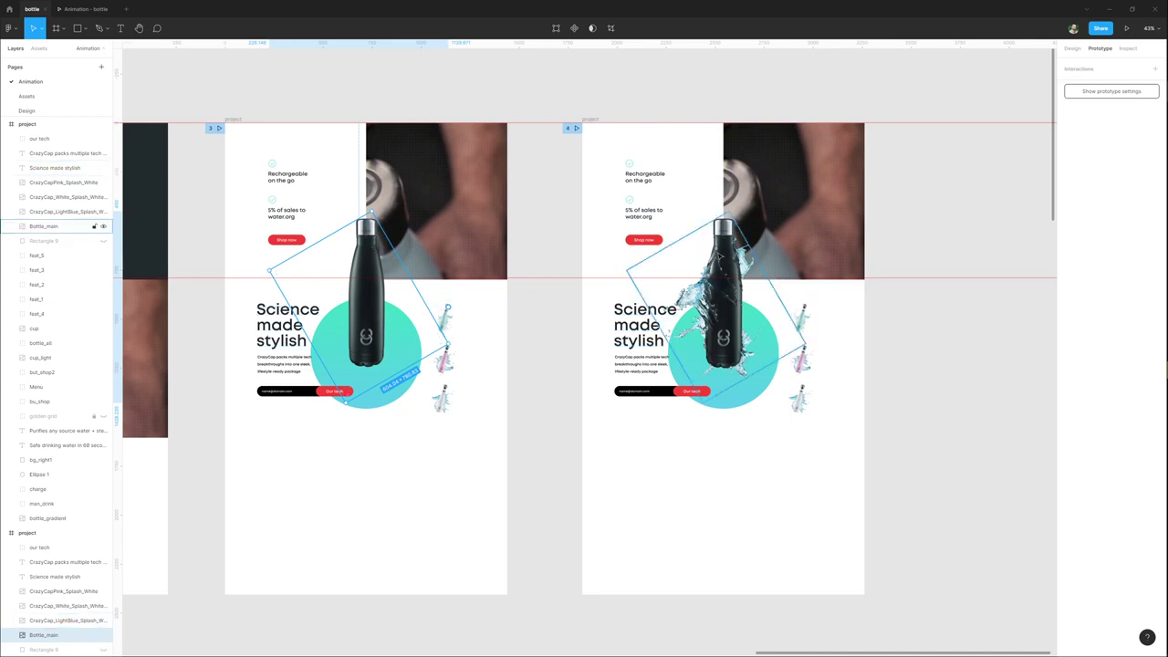
{"action": "left_click", "coordinate": [723, 302]}
{"action": "left_click", "coordinate": [541, 349]}
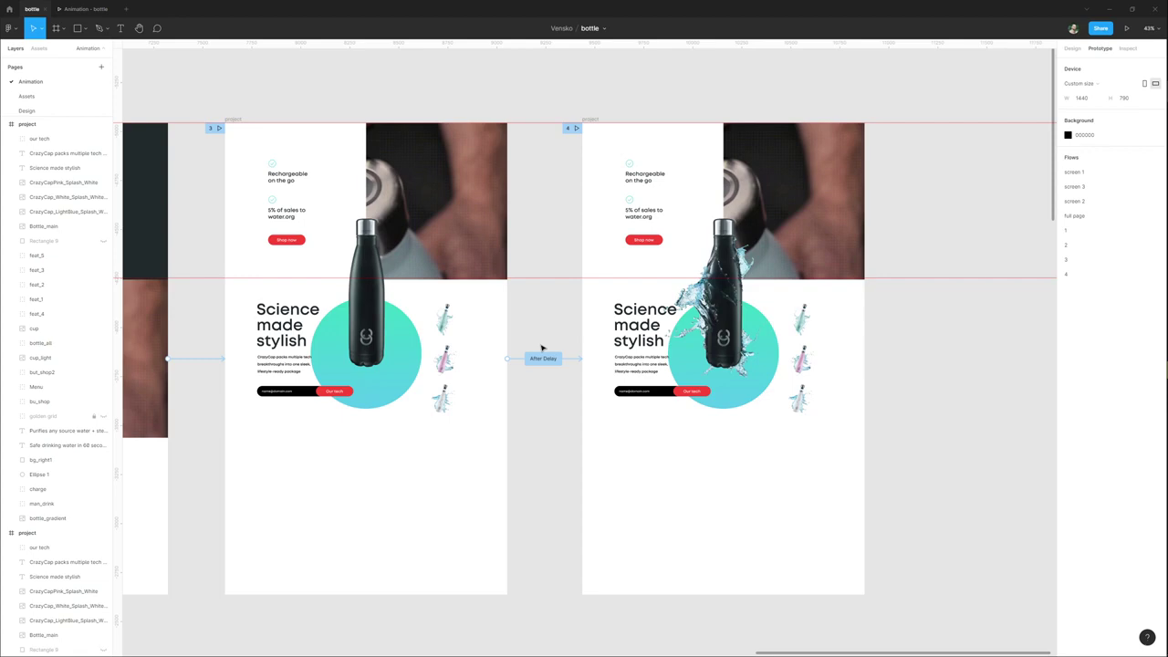
{"action": "left_click", "coordinate": [219, 128]}
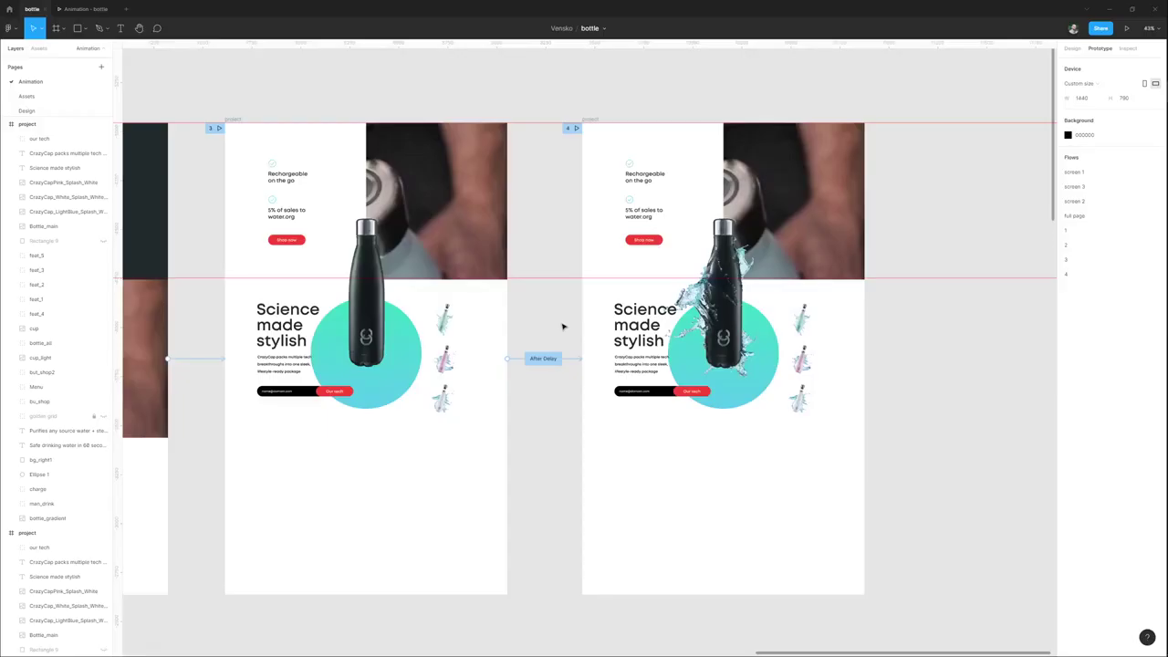
Duplicate the flow 4 frame beside the original as the starting frame for flow 5.
{"action": "scroll", "coordinate": [564, 326], "scroll_direction": "down", "scroll_amount": 1}
{"action": "left_click_drag", "start_coordinate": [660, 241], "coordinate": [472, 249]}
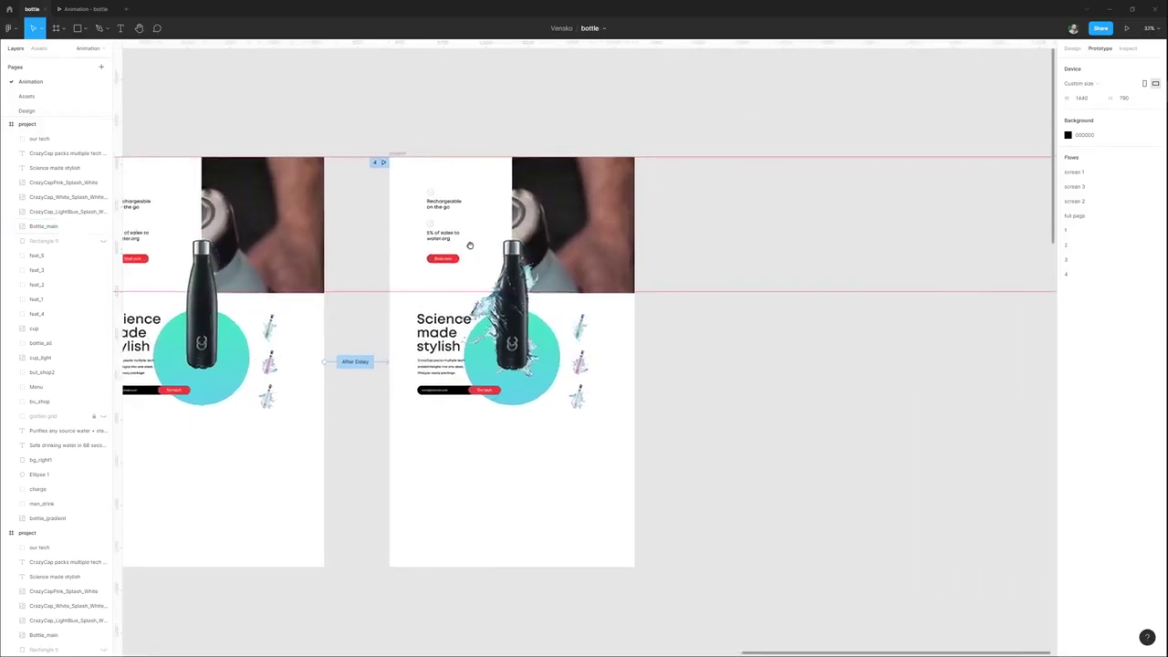
{"action": "left_click_drag", "start_coordinate": [402, 154], "coordinate": [681, 166]}
{"action": "left_click_drag", "start_coordinate": [675, 279], "coordinate": [599, 269]}
Move the contents of the flow 5 frame up so the Science made stylish heading sits between the two guides.
{"action": "left_click", "coordinate": [650, 516]}
{"action": "left_click_drag", "start_coordinate": [588, 453], "coordinate": [810, 176]}
{"action": "scroll", "coordinate": [767, 308], "scroll_direction": "up", "scroll_amount": 3}
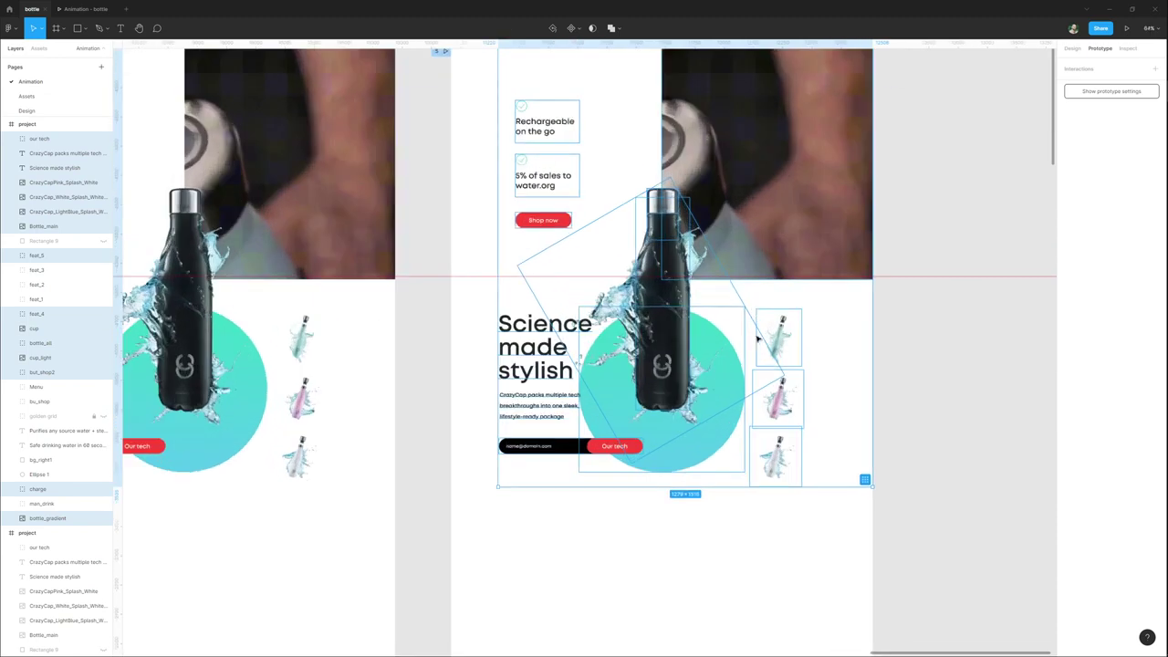
{"action": "left_click_drag", "start_coordinate": [718, 375], "coordinate": [663, 420]}
{"action": "left_click_drag", "start_coordinate": [635, 456], "coordinate": [644, 354]}
{"action": "left_click", "coordinate": [660, 499]}
Tilt Bottle_main, cup, bottle_all and cup_light together to the right in the flow 5 frame and move them down over the gradient circle.
{"action": "left_click", "coordinate": [609, 254]}
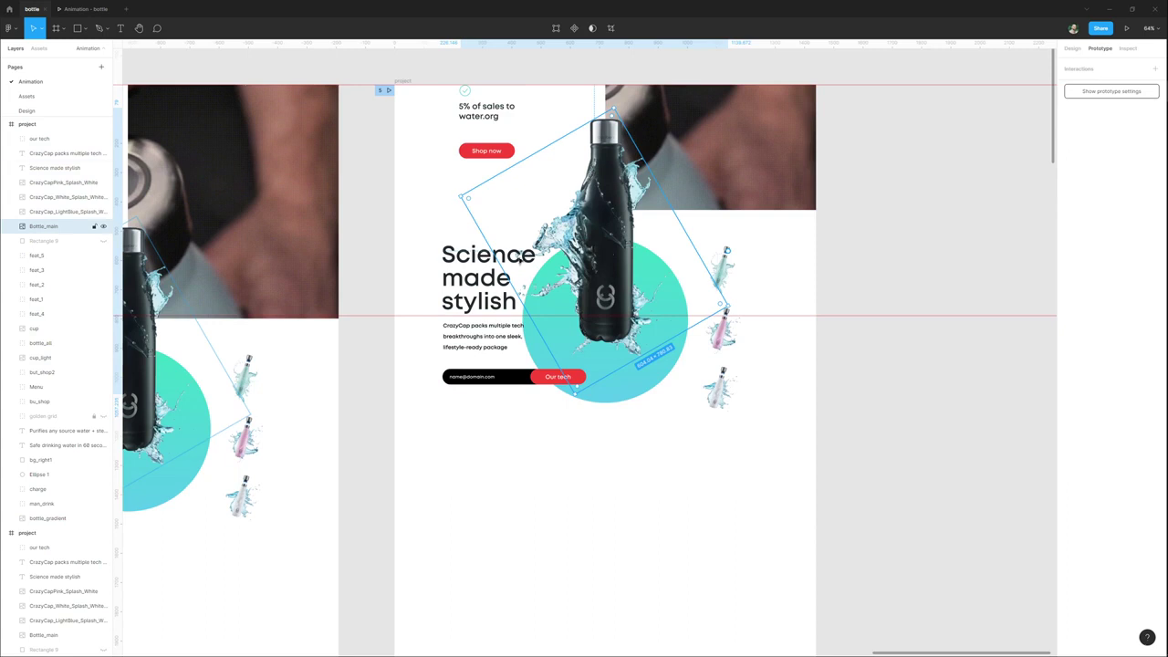
{"action": "left_click", "coordinate": [46, 328], "text": "shift"}
{"action": "left_click", "coordinate": [41, 357], "text": "shift"}
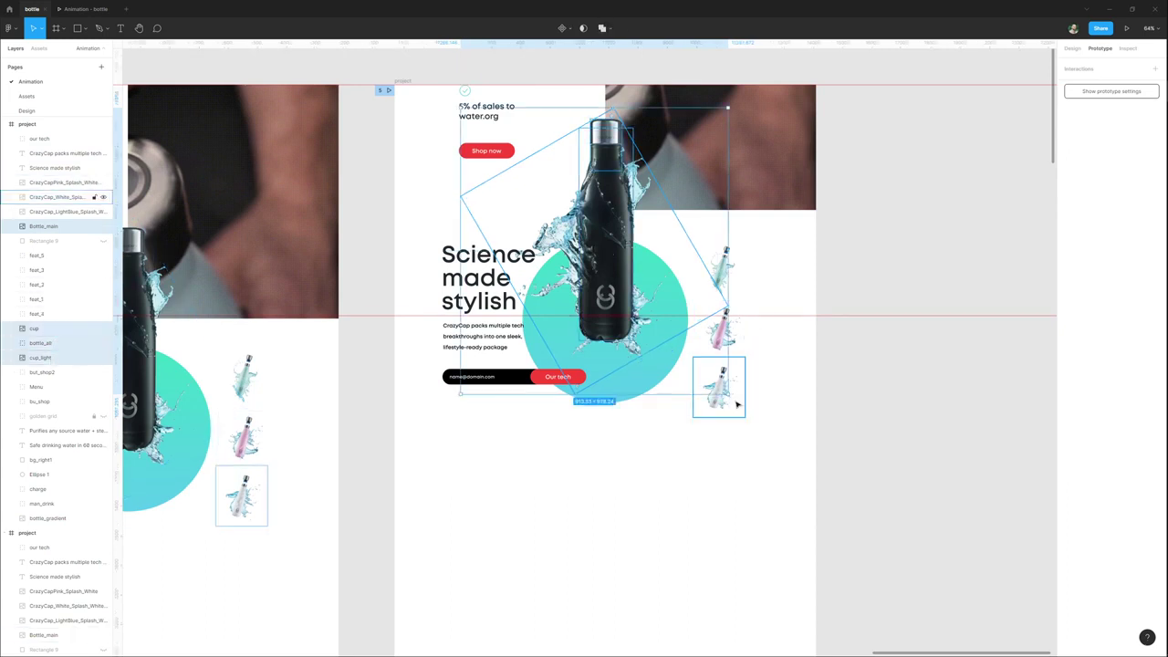
{"action": "left_click_drag", "start_coordinate": [707, 419], "coordinate": [656, 427]}
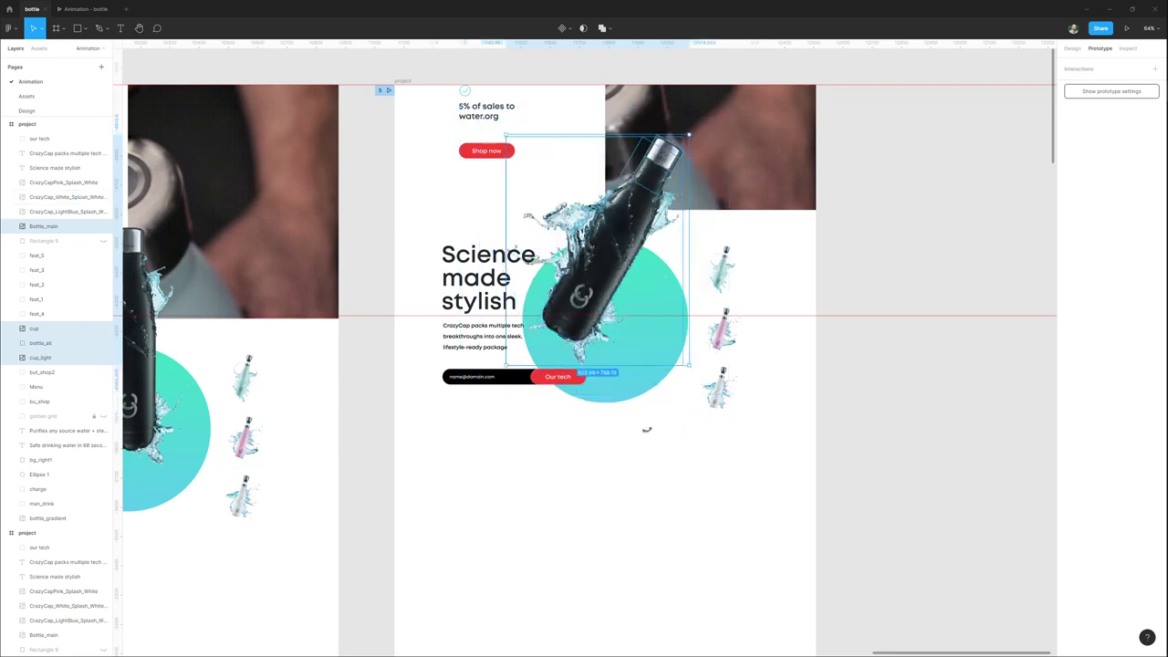
{"action": "left_click_drag", "start_coordinate": [628, 216], "coordinate": [619, 289]}
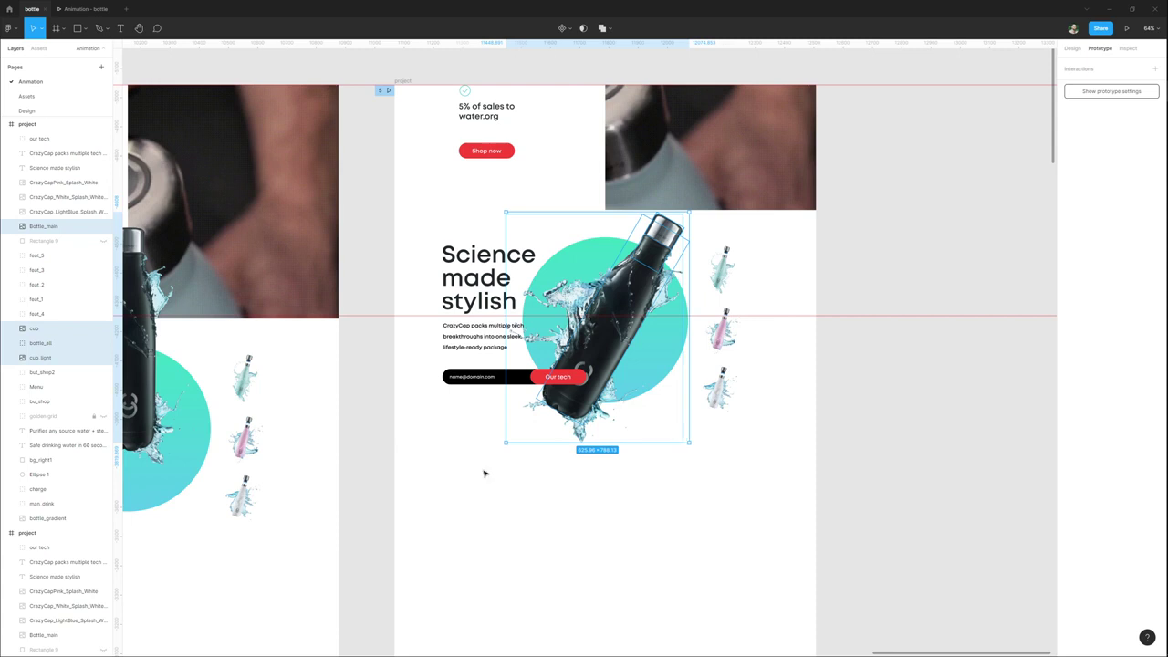
Move all contents of the flow 5 frame further up so the whole Science made stylish section fits between the guides.
{"action": "left_click", "coordinate": [440, 475]}
{"action": "left_click_drag", "start_coordinate": [418, 475], "coordinate": [810, 75]}
{"action": "scroll", "coordinate": [737, 207], "scroll_direction": "down", "scroll_amount": 1}
{"action": "left_click_drag", "start_coordinate": [648, 345], "coordinate": [673, 245]}
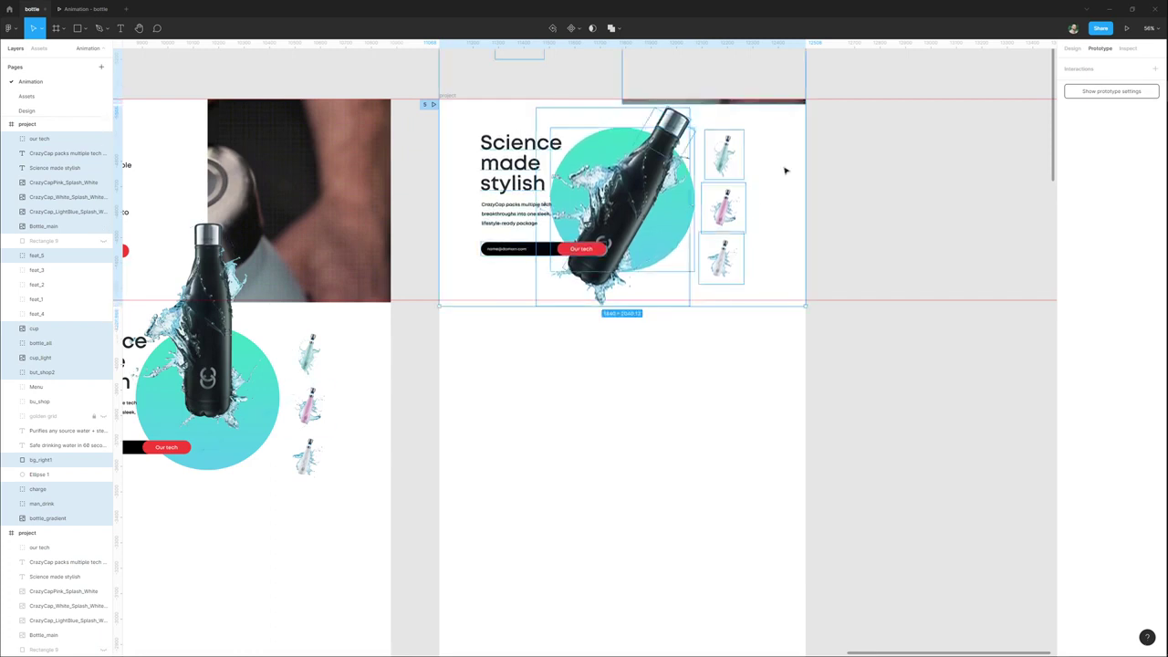
{"action": "left_click", "coordinate": [787, 170]}
{"action": "left_click", "coordinate": [769, 99]}
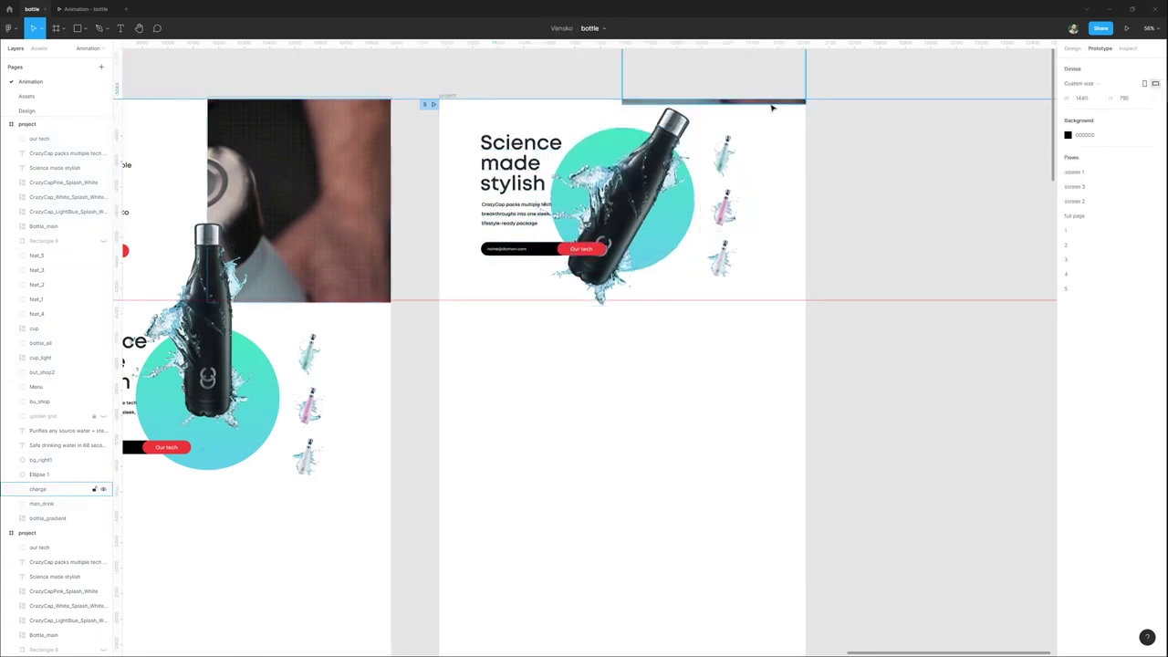
Move the charge photo up completely beyond the upper edge of the flow 5 frame.
{"action": "key", "text": "shift+Up"}
{"action": "key", "text": "shift+Up"}
{"action": "key", "text": "shift+Up"}
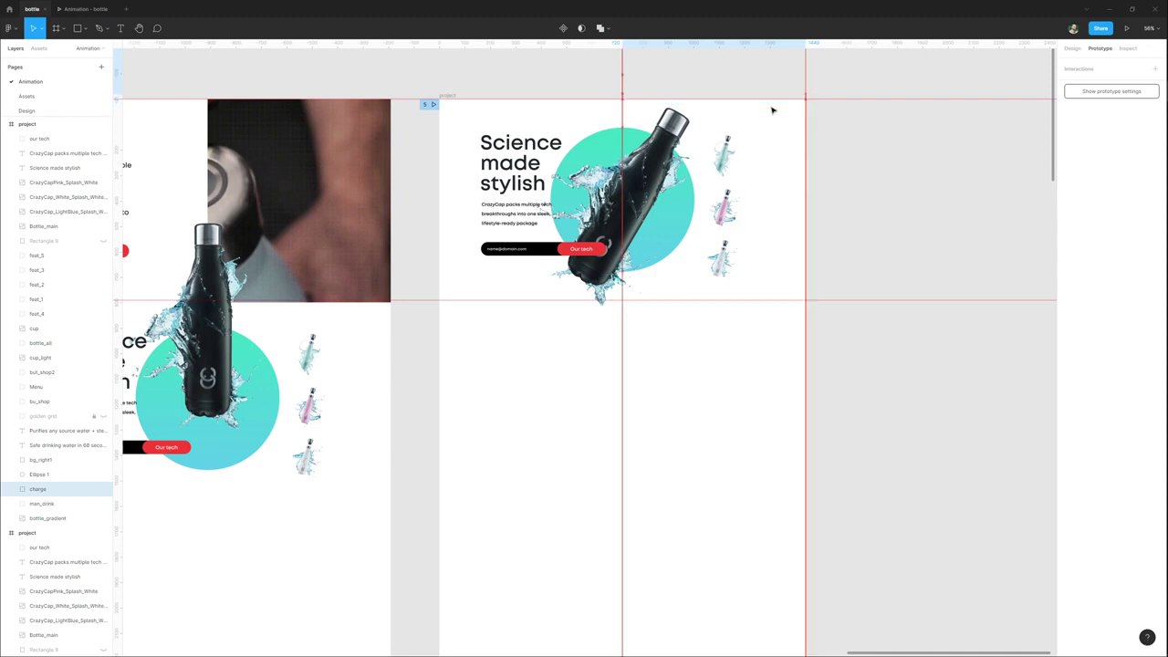
Link the flow 4 frame to the flow 5 frame with an On click, Navigate to interaction.
{"action": "left_click", "coordinate": [618, 374]}
{"action": "scroll", "coordinate": [617, 373], "scroll_direction": "down", "scroll_amount": 5}
{"action": "left_click", "coordinate": [585, 372]}
{"action": "left_click_drag", "start_coordinate": [589, 352], "coordinate": [824, 323]}
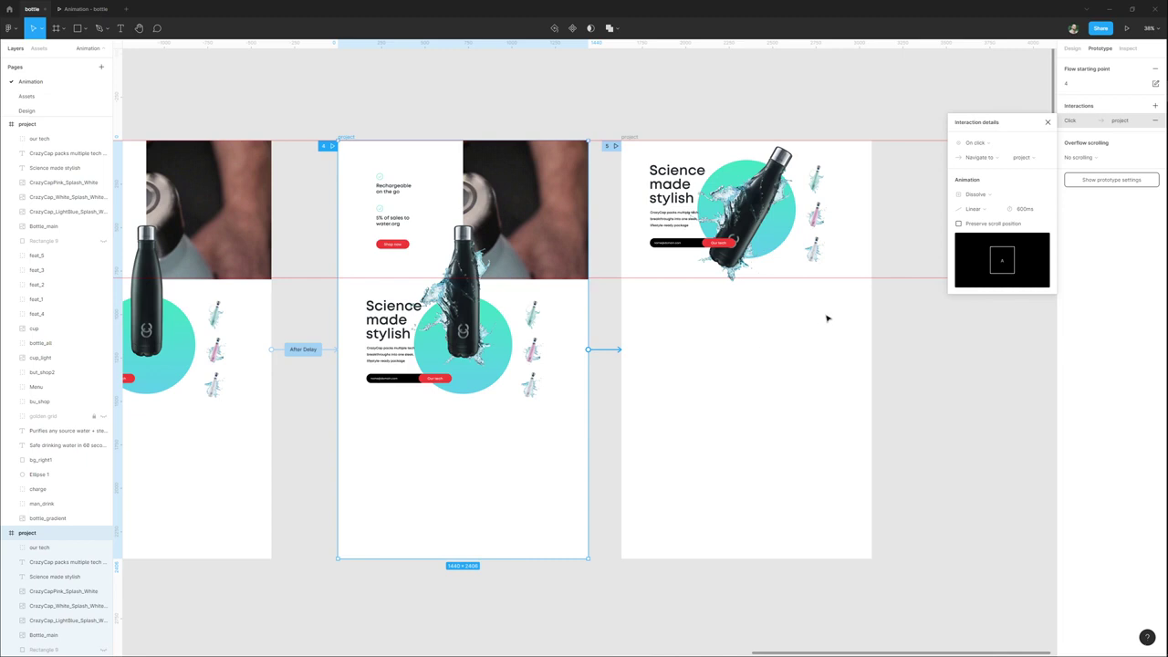
{"action": "left_click", "coordinate": [993, 144]}
{"action": "left_click", "coordinate": [994, 150]}
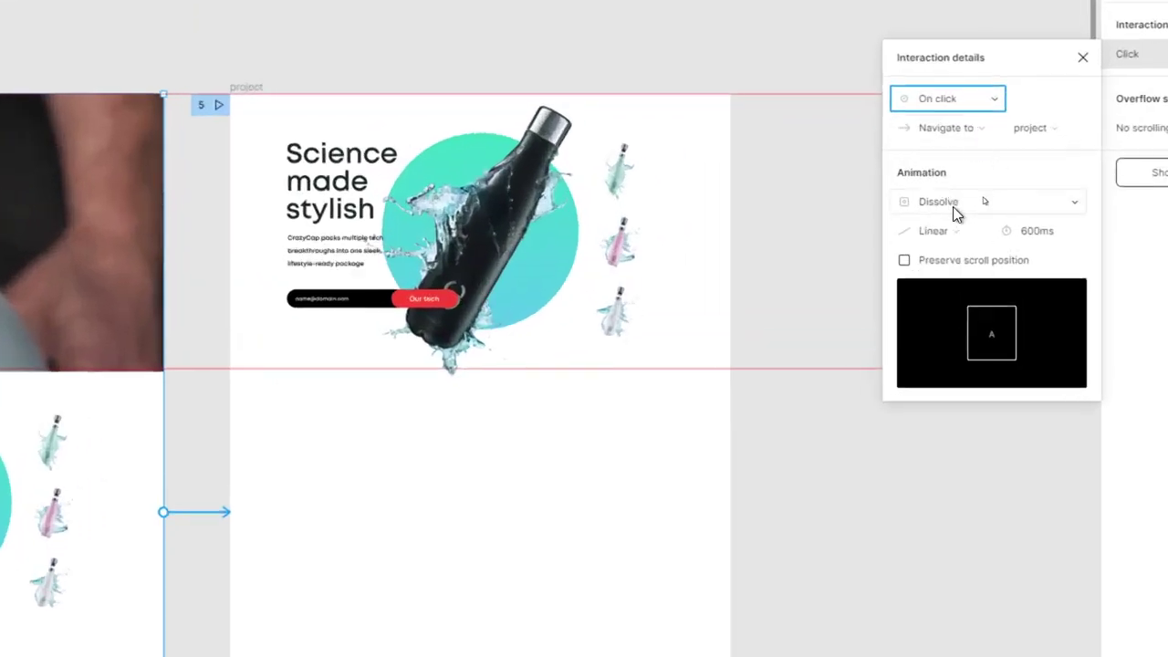
Set the link's animation to Smart animate with Ease in and out easing and a 2400 ms duration.
{"action": "left_click", "coordinate": [955, 210]}
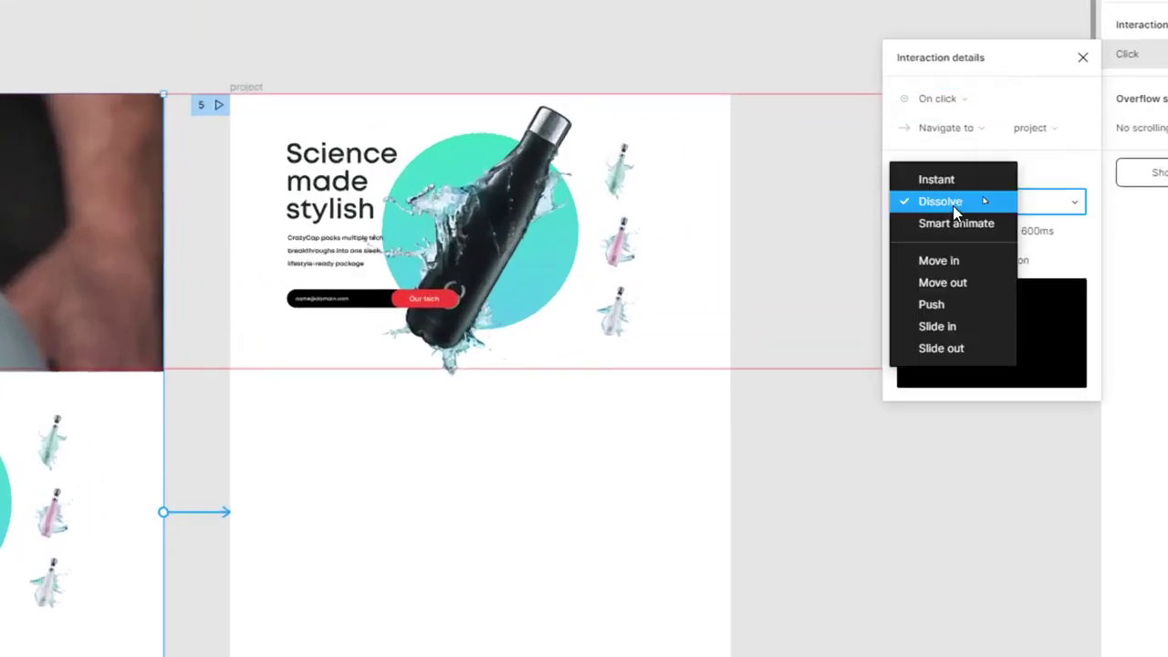
{"action": "left_click", "coordinate": [975, 224]}
{"action": "left_click", "coordinate": [954, 229]}
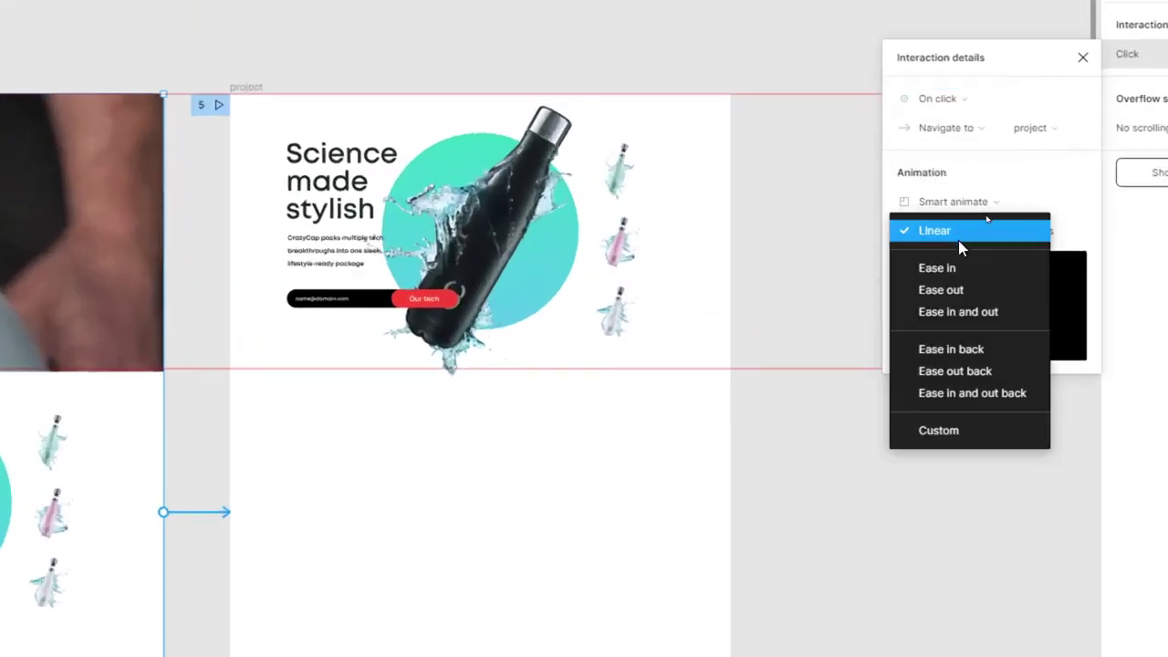
{"action": "left_click", "coordinate": [958, 311]}
{"action": "left_click", "coordinate": [1040, 231]}
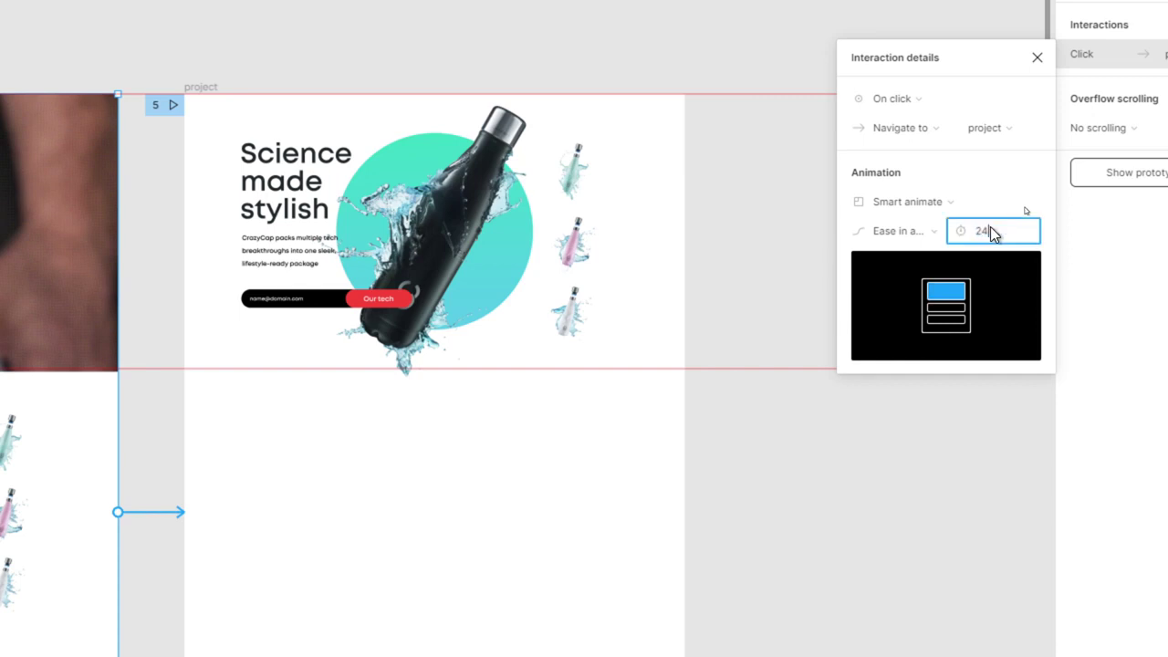
{"action": "type", "text": "240"}
{"action": "key", "text": "Return"}
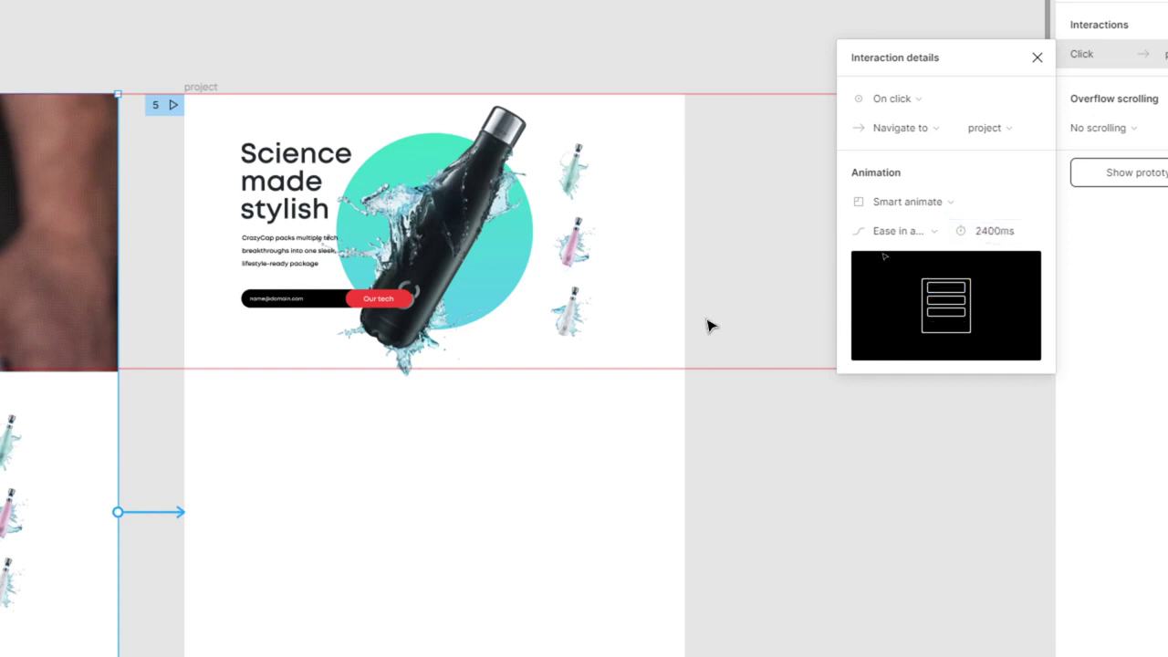
{"action": "left_click", "coordinate": [754, 304]}
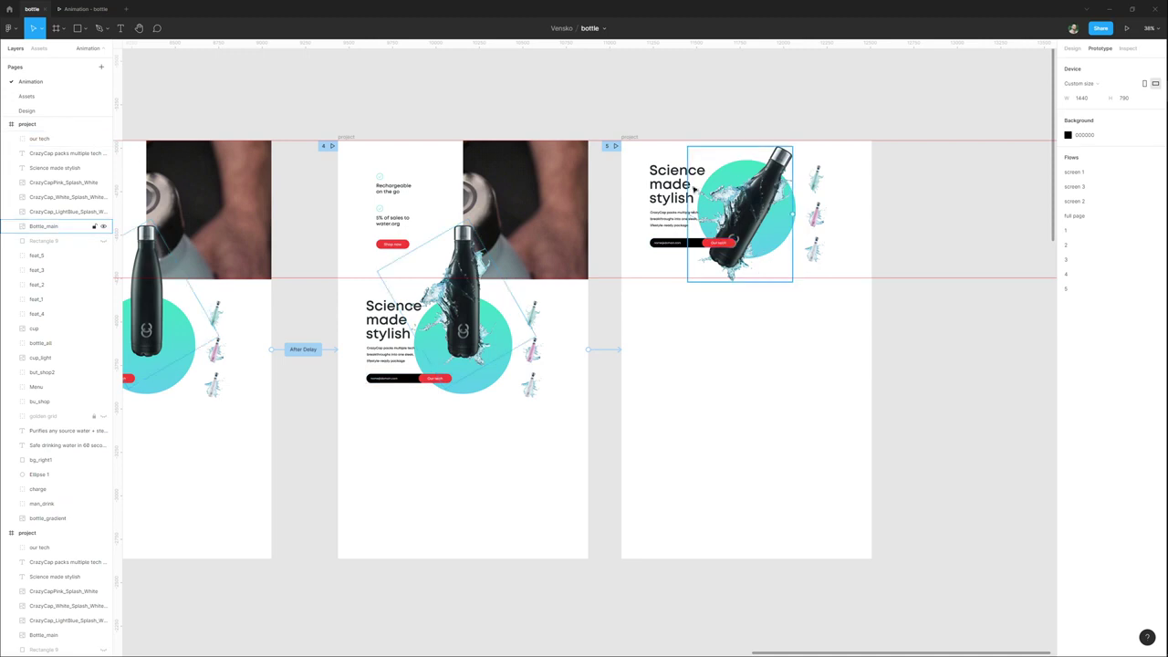
Preview the prototype from flow 2 and replay the flow 4 transition to check how the sections move.
{"action": "left_click_drag", "start_coordinate": [359, 220], "coordinate": [569, 236]}
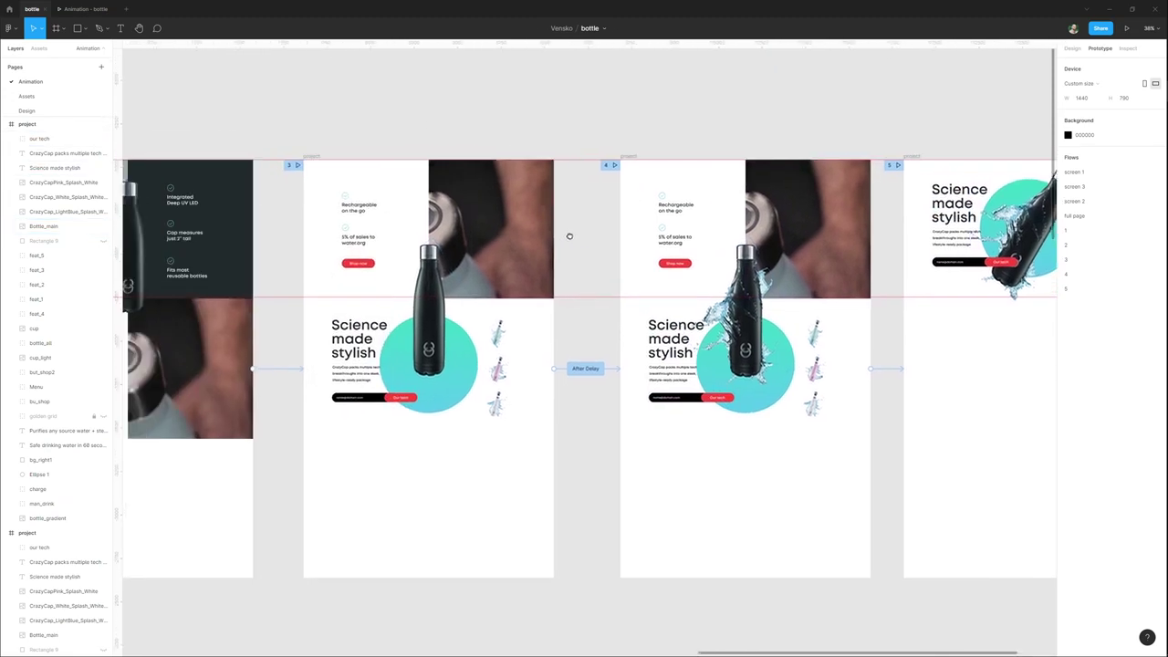
{"action": "scroll", "coordinate": [301, 169], "scroll_direction": "left", "scroll_amount": 4}
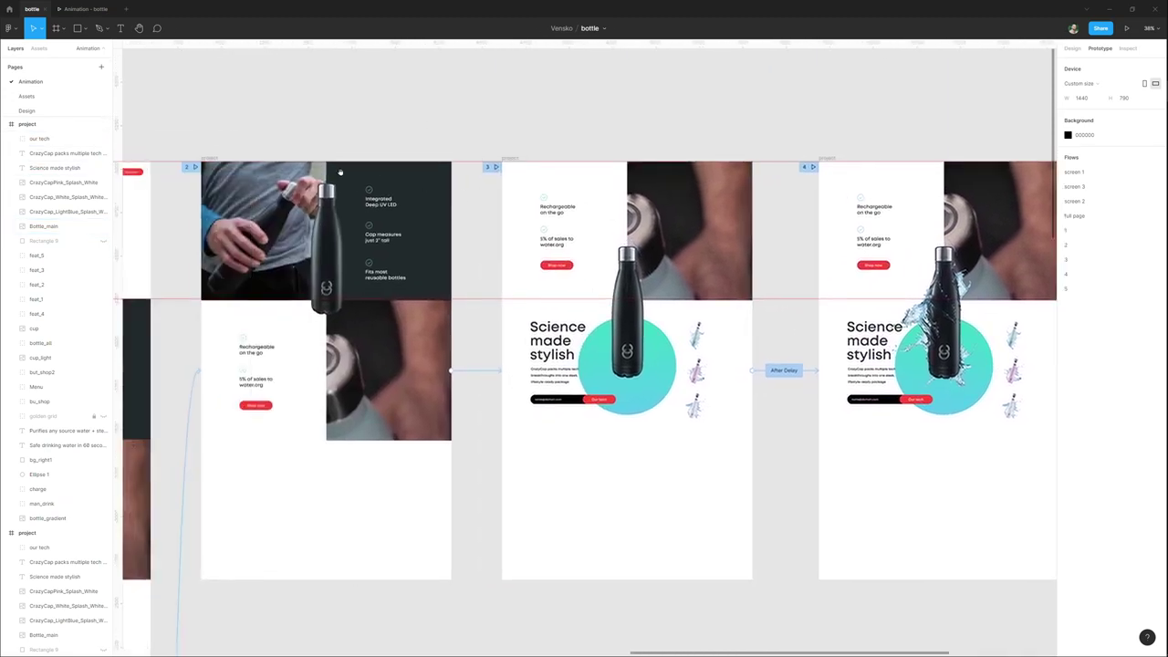
{"action": "left_click", "coordinate": [198, 168]}
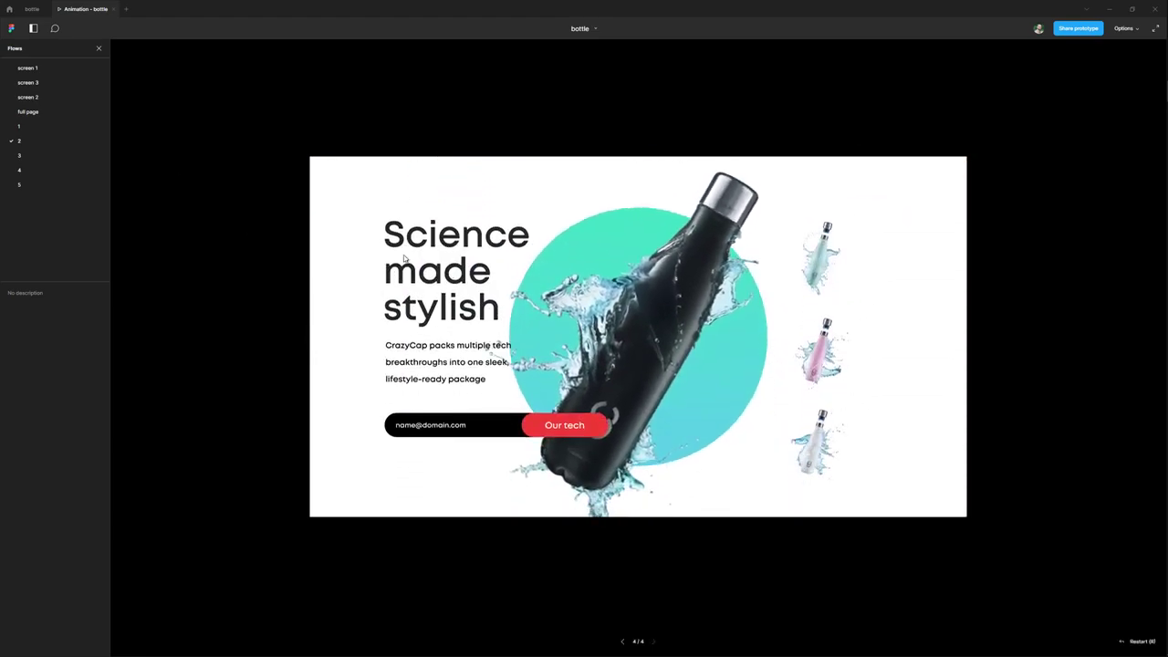
{"action": "left_click", "coordinate": [41, 169]}
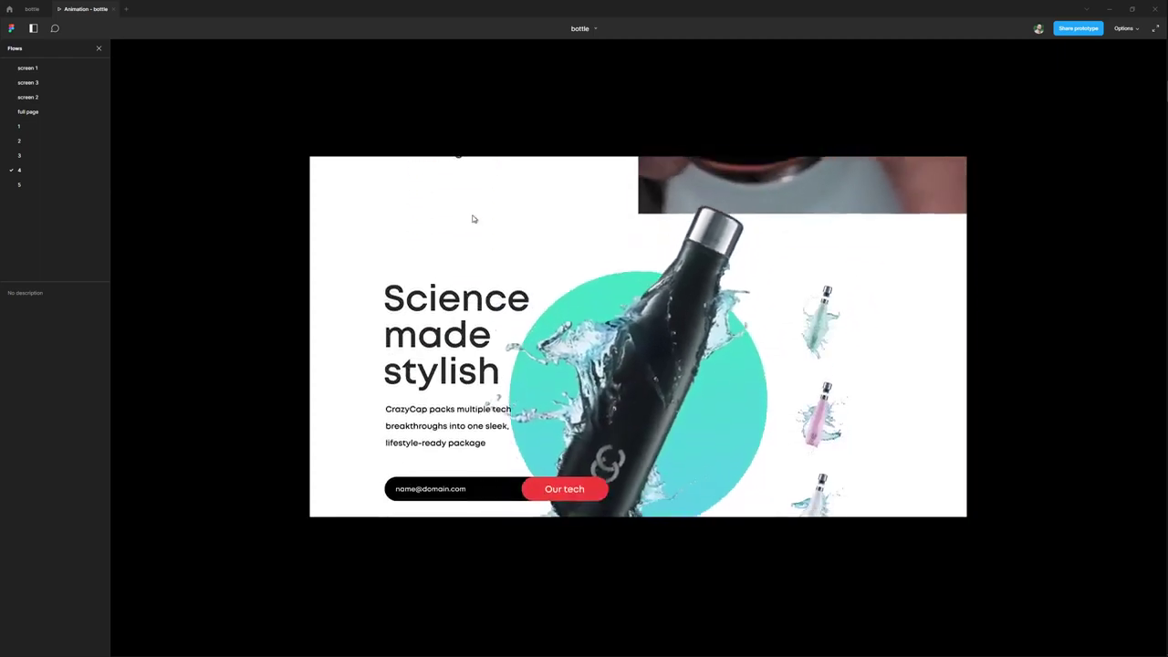
{"action": "left_click", "coordinate": [27, 156]}
{"action": "left_click", "coordinate": [32, 170]}
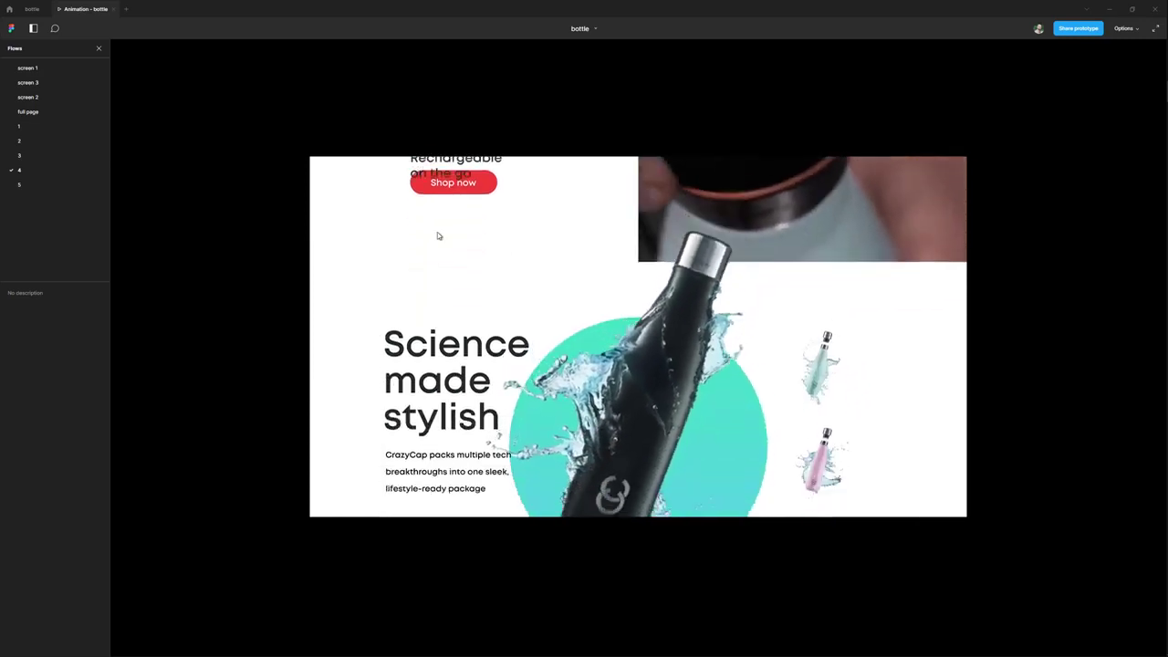
Turn off Clip content for the flow 5 frame to expose the layers above it.
{"action": "left_click", "coordinate": [31, 8]}
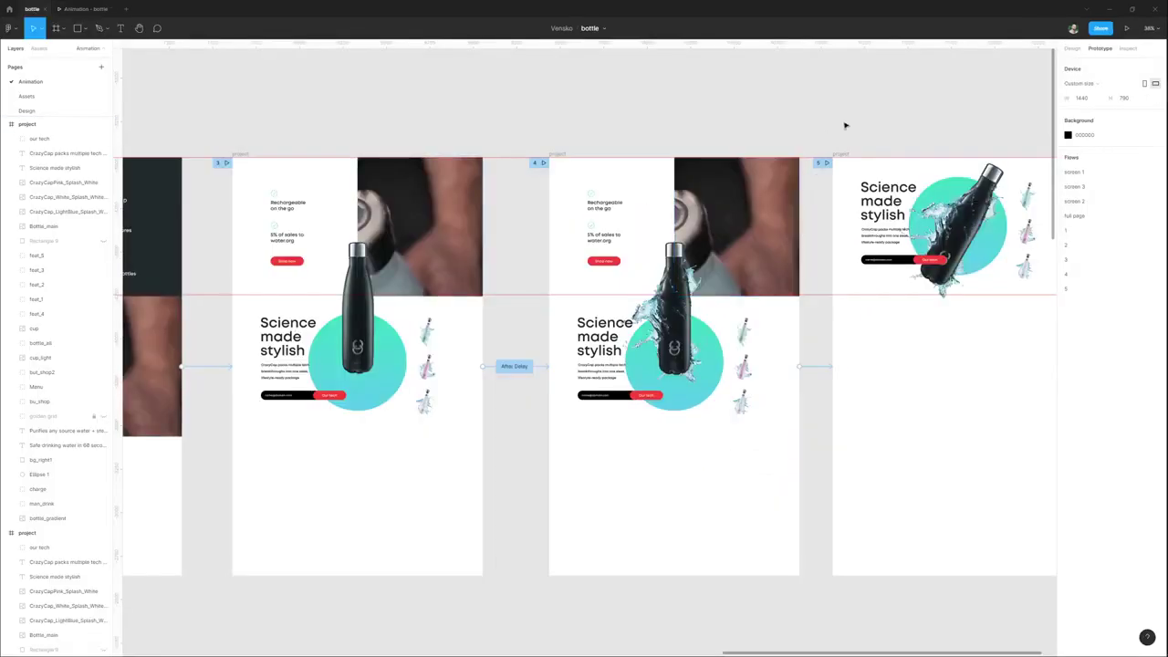
{"action": "left_click_drag", "start_coordinate": [845, 125], "coordinate": [593, 148]}
{"action": "left_click", "coordinate": [592, 183]}
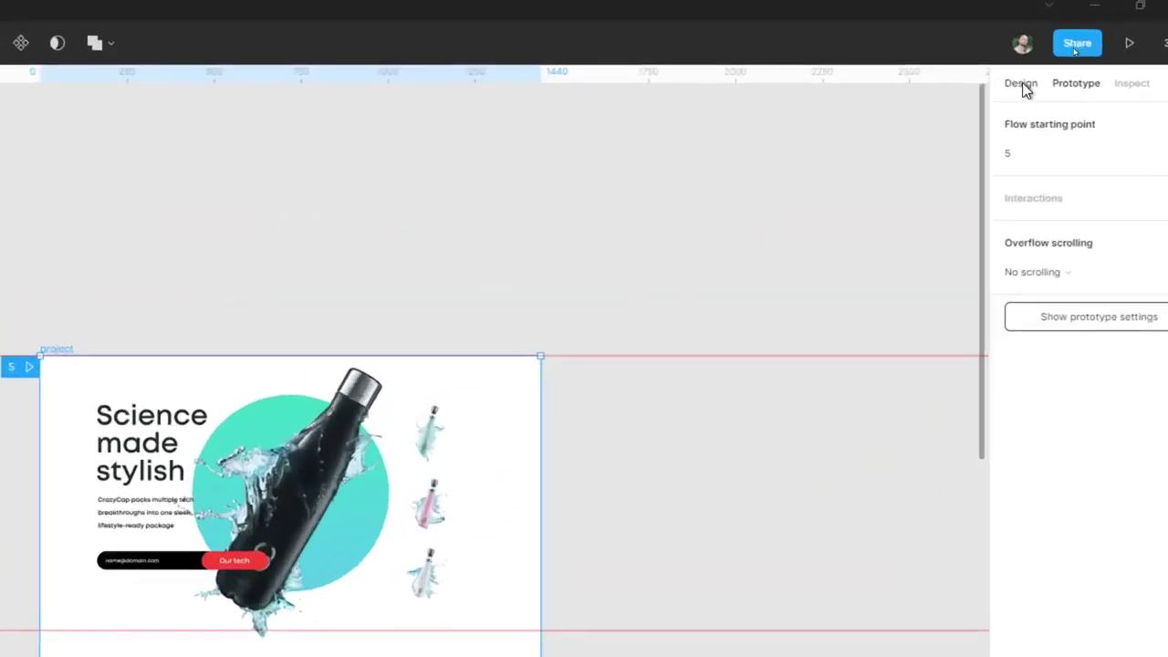
{"action": "left_click", "coordinate": [1073, 49]}
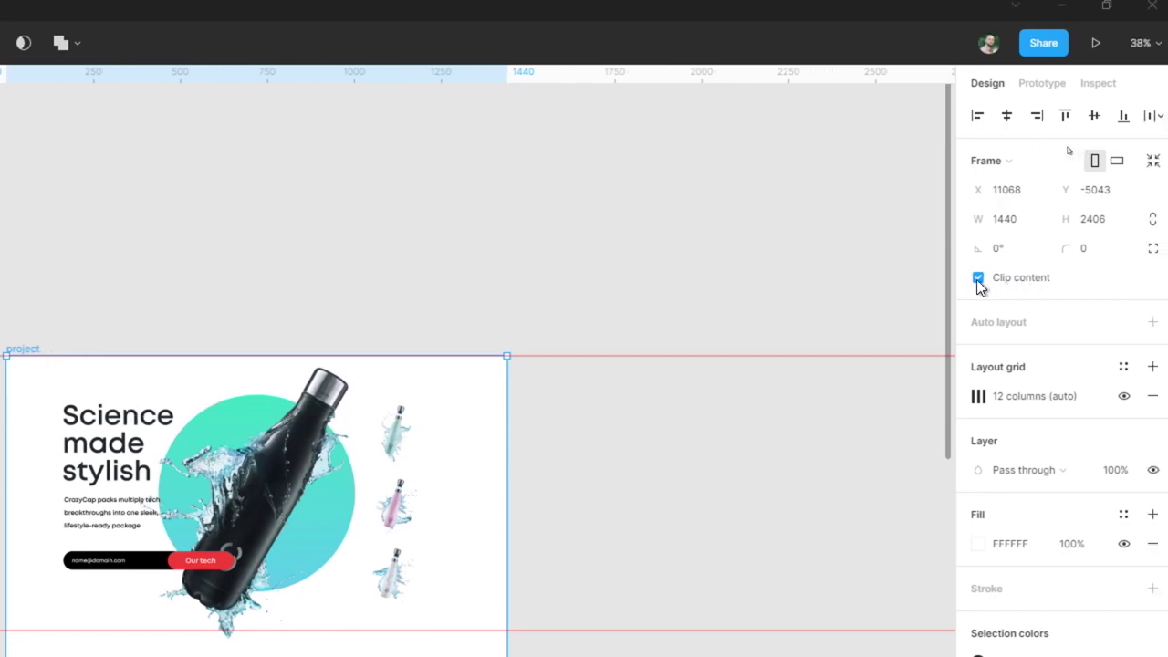
{"action": "left_click", "coordinate": [977, 278]}
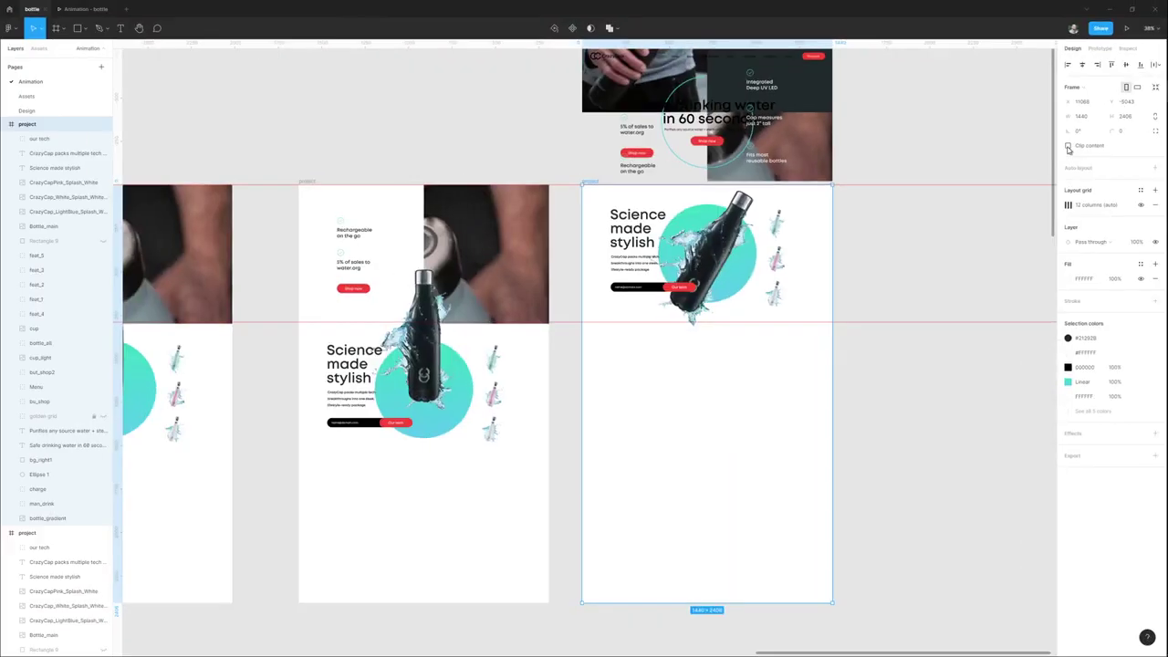
{"action": "scroll", "coordinate": [898, 128], "scroll_direction": "up", "scroll_amount": 2}
{"action": "scroll", "coordinate": [898, 128], "scroll_direction": "right", "scroll_amount": 2}
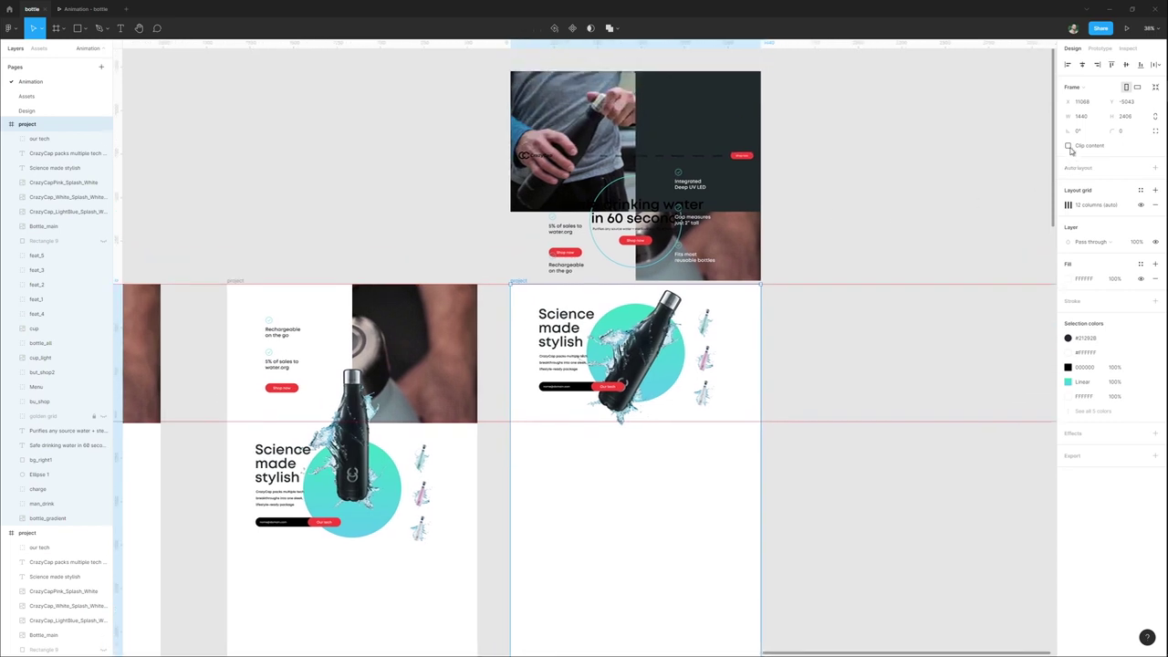
Toggle clipping of the flow 5 frame on and off to compare the layers beyond its upper edge.
{"action": "left_click", "coordinate": [1069, 148]}
{"action": "left_click", "coordinate": [1069, 148]}
{"action": "left_click", "coordinate": [1069, 148]}
{"action": "left_click", "coordinate": [1069, 148]}
{"action": "left_click", "coordinate": [1068, 148]}
{"action": "left_click", "coordinate": [1069, 148]}
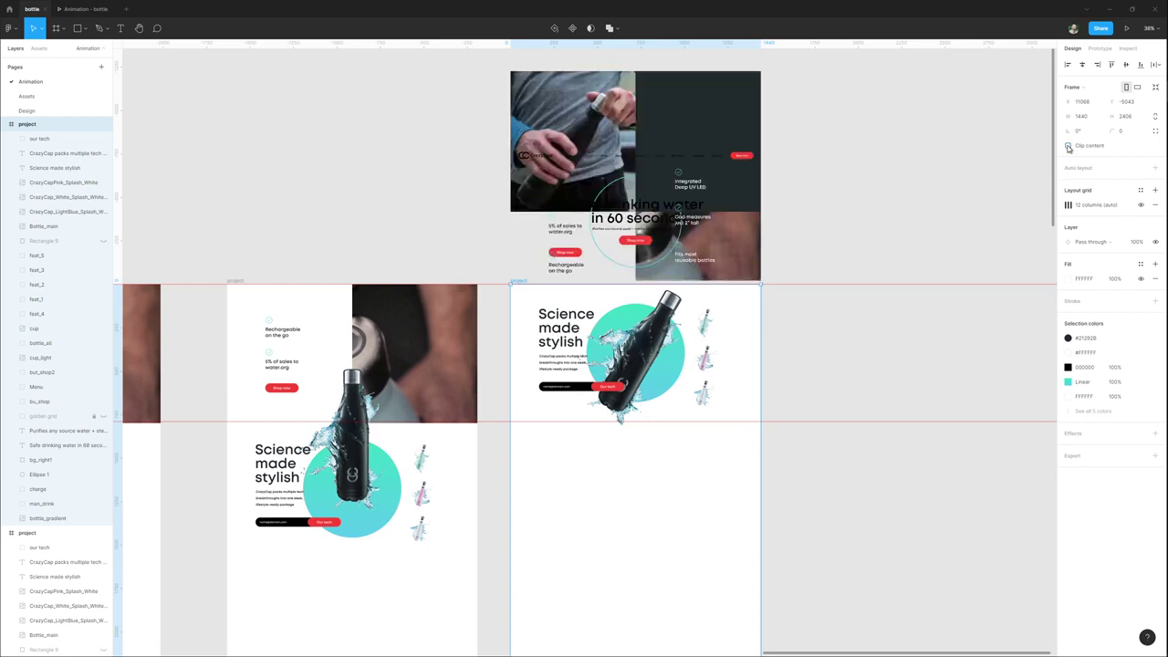
Move the Rechargeable on the go group (feat_4) above the flow 5 frame further up to about Y -609.
{"action": "left_click", "coordinate": [573, 271]}
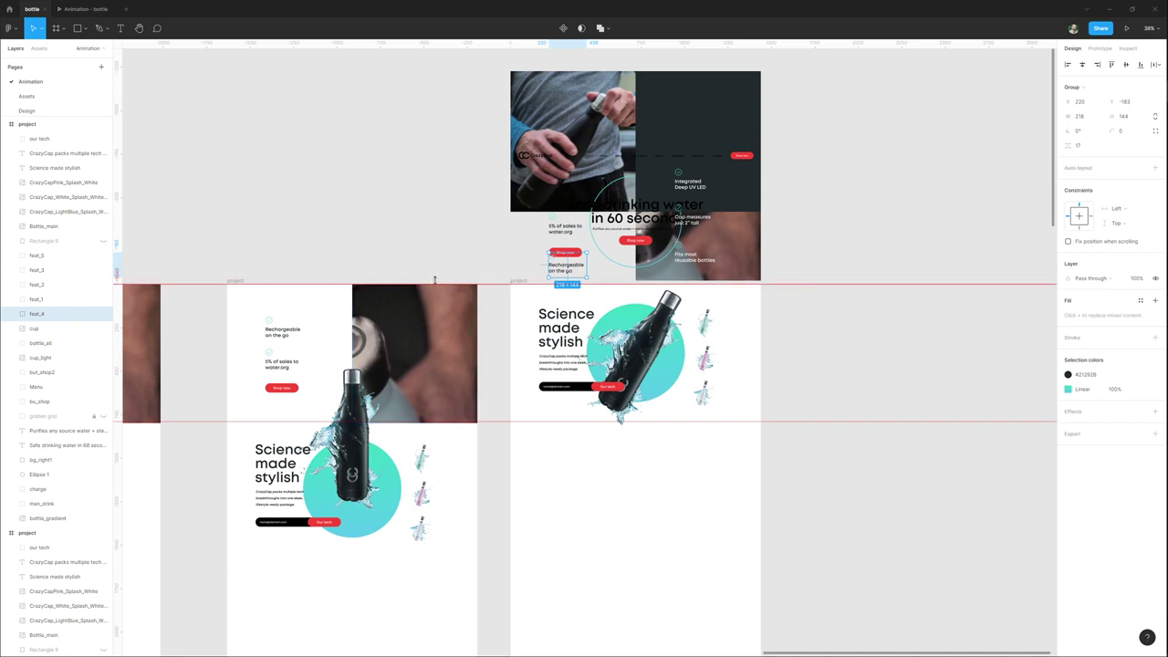
{"action": "scroll", "coordinate": [426, 289], "scroll_direction": "up", "scroll_amount": 3}
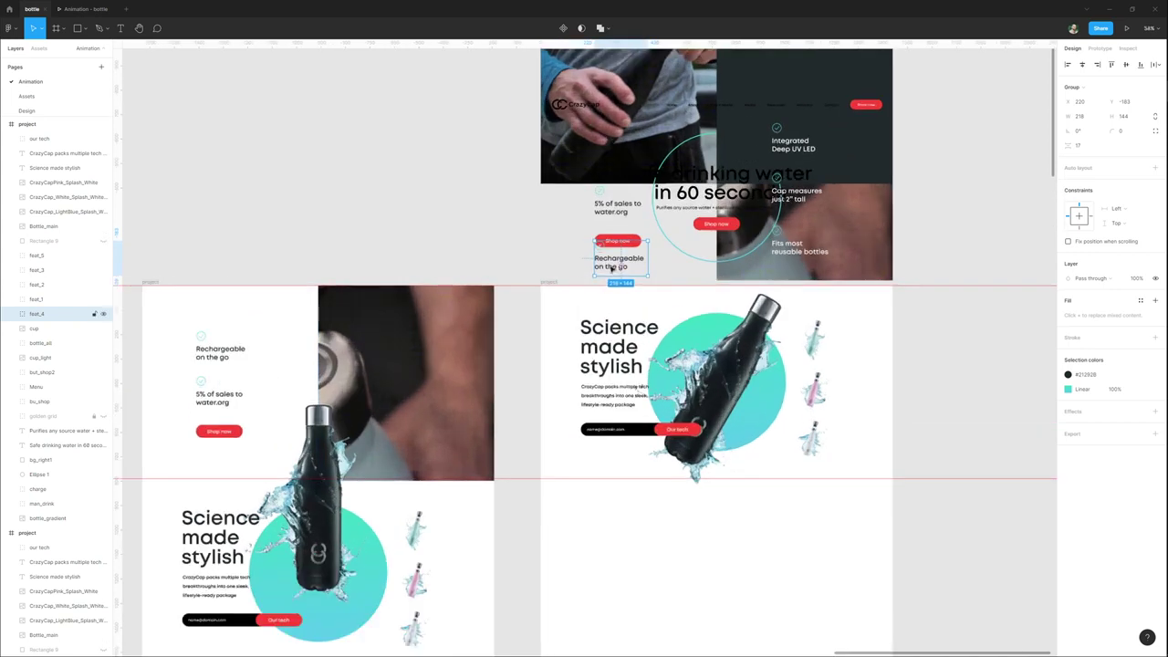
{"action": "left_click_drag", "start_coordinate": [610, 272], "coordinate": [614, 172]}
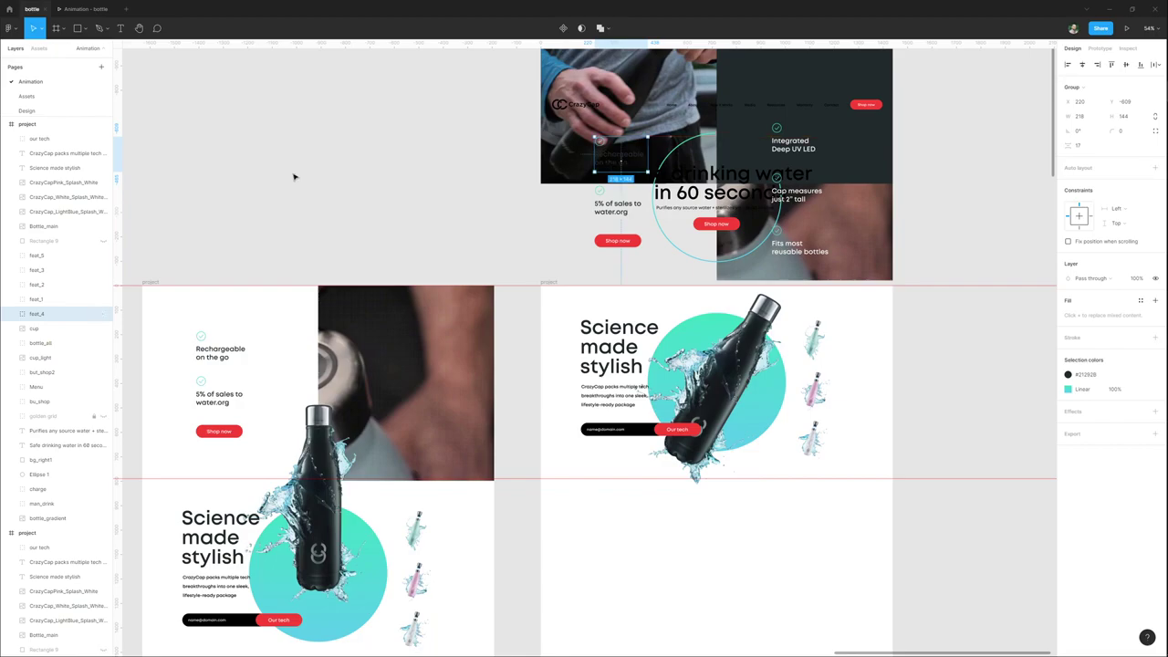
Preview the flow 4 transition again to check the movement of the Rechargeable on the go feature.
{"action": "left_click", "coordinate": [76, 11]}
{"action": "left_click", "coordinate": [27, 170]}
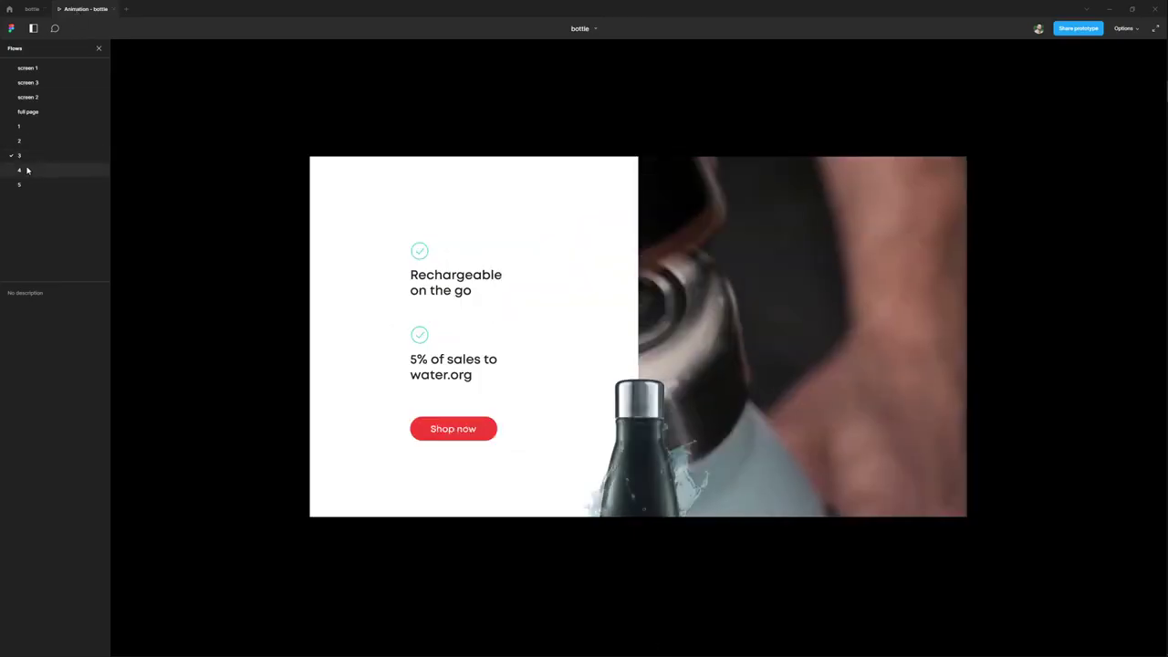
{"action": "left_click_drag", "start_coordinate": [516, 345], "coordinate": [479, 176]}
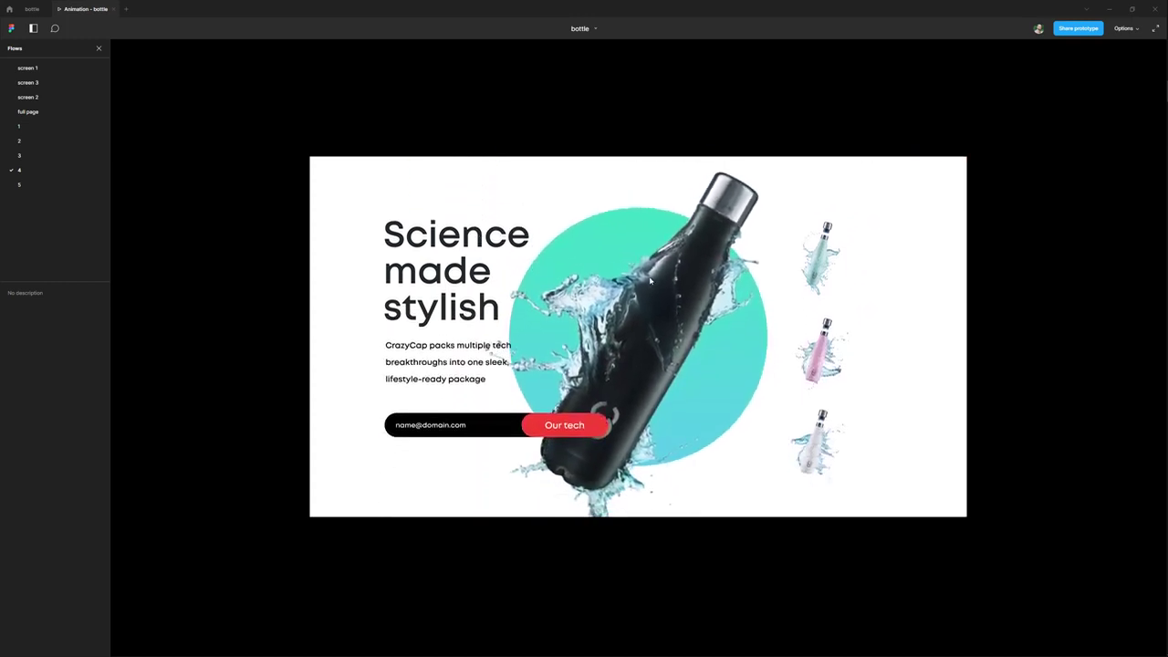
Turn Clip content back on for the flow 5 frame.
{"action": "left_click", "coordinate": [33, 9]}
{"action": "left_click", "coordinate": [548, 282]}
{"action": "scroll", "coordinate": [577, 260], "scroll_direction": "down", "scroll_amount": 1}
{"action": "scroll", "coordinate": [577, 259], "scroll_direction": "down", "scroll_amount": 2}
{"action": "scroll", "coordinate": [685, 255], "scroll_direction": "right", "scroll_amount": 2}
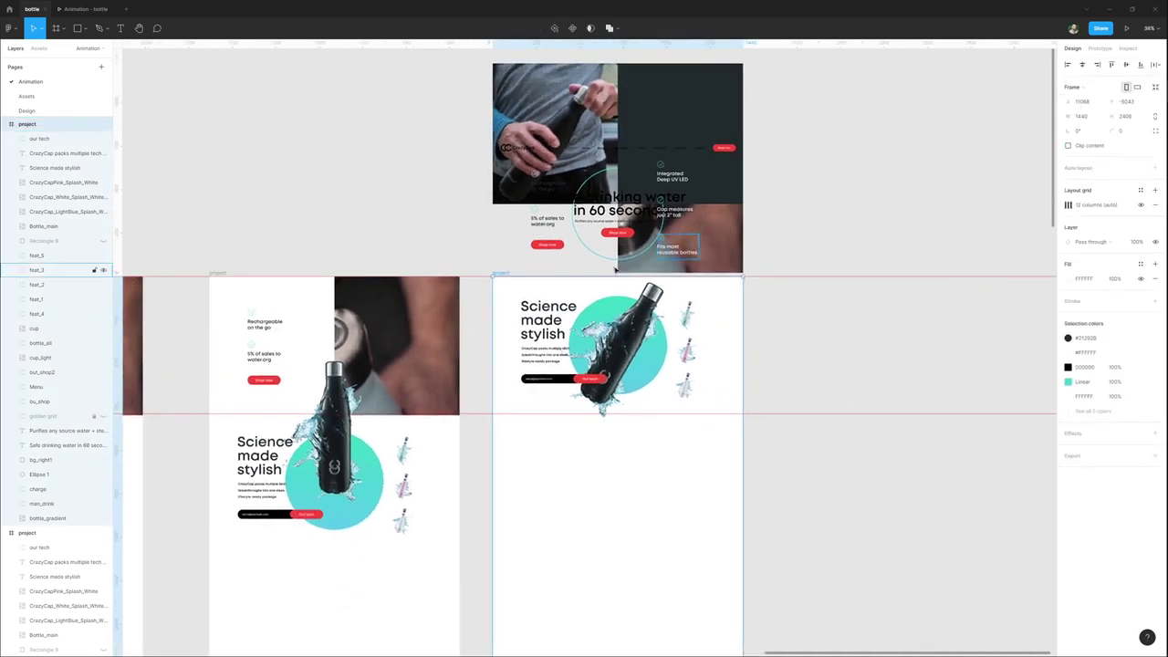
{"action": "left_click", "coordinate": [1067, 146]}
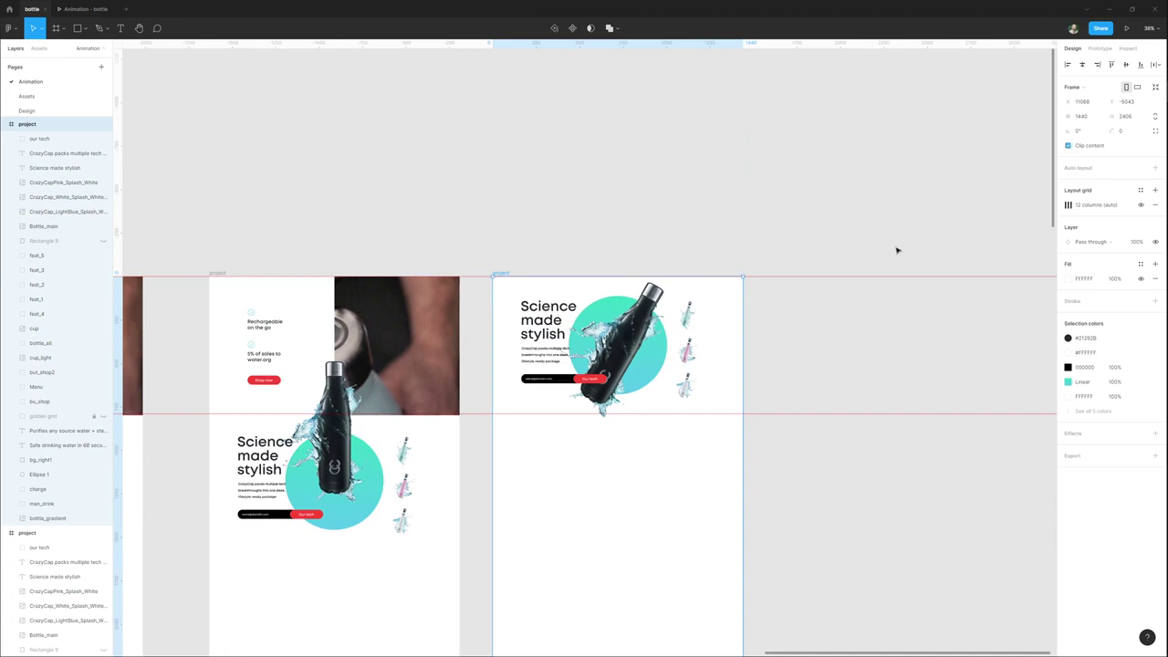
{"action": "left_click", "coordinate": [791, 316]}
Shift the Integrated Deep UV LED and Cap measures features right in the flow 1 frame, moving the second one farther.
{"action": "scroll", "coordinate": [584, 265], "scroll_direction": "down", "scroll_amount": 2}
{"action": "scroll", "coordinate": [584, 264], "scroll_direction": "left", "scroll_amount": 3}
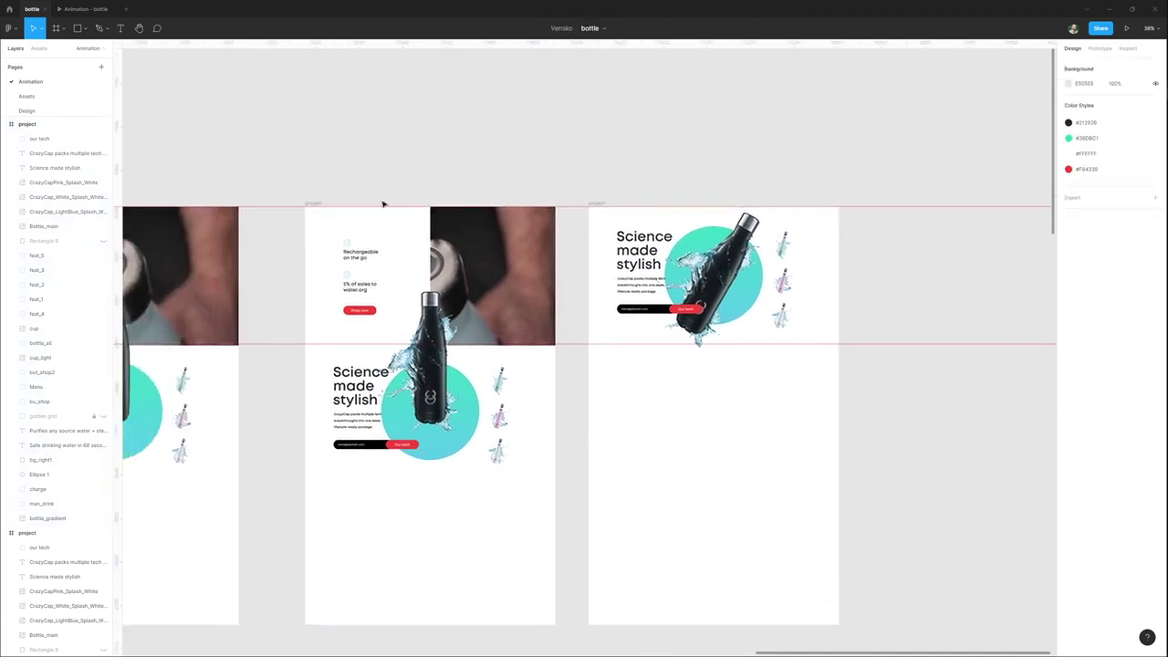
{"action": "scroll", "coordinate": [592, 164], "scroll_direction": "left", "scroll_amount": 10}
{"action": "scroll", "coordinate": [592, 164], "scroll_direction": "down", "scroll_amount": 1}
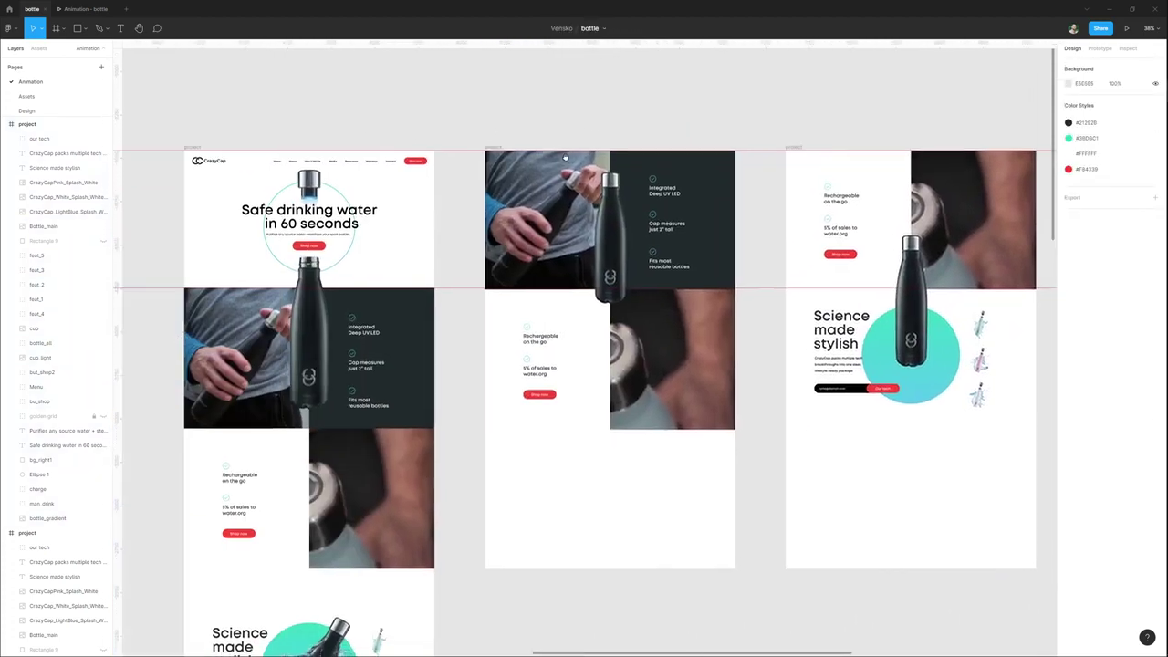
{"action": "left_click_drag", "start_coordinate": [416, 211], "coordinate": [547, 170]}
{"action": "left_click", "coordinate": [499, 279]}
{"action": "left_click", "coordinate": [485, 273]}
{"action": "scroll", "coordinate": [484, 271], "scroll_direction": "up", "scroll_amount": 2}
{"action": "scroll", "coordinate": [497, 270], "scroll_direction": "up", "scroll_amount": 3}
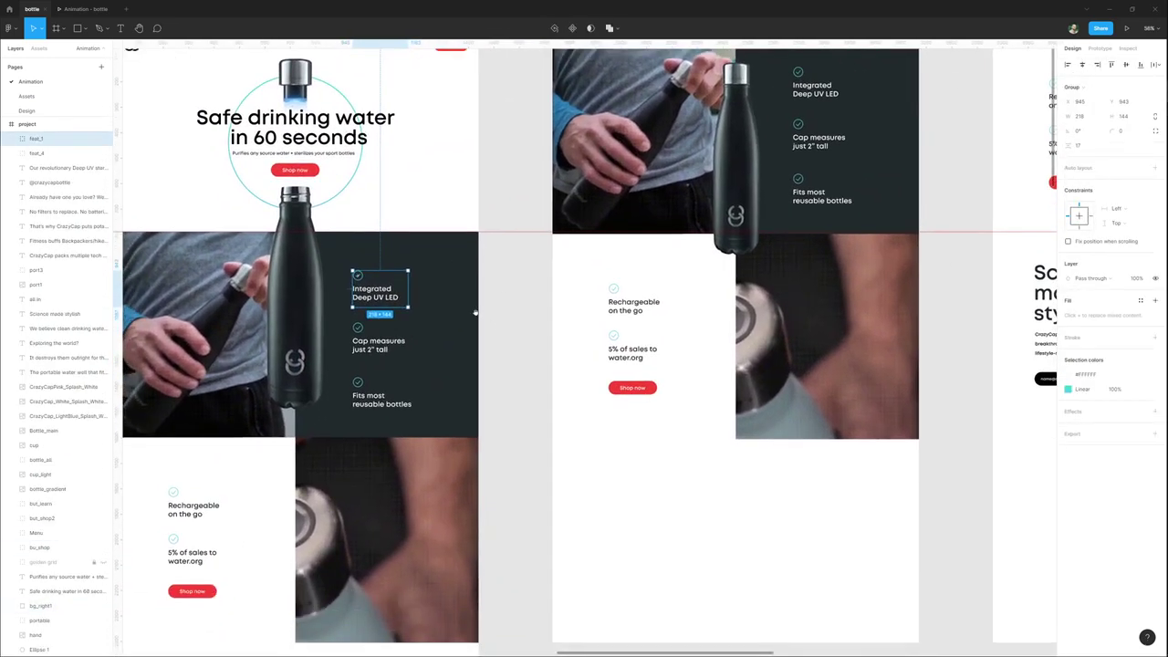
{"action": "scroll", "coordinate": [473, 306], "scroll_direction": "up", "scroll_amount": 1}
{"action": "scroll", "coordinate": [473, 307], "scroll_direction": "left", "scroll_amount": 1}
{"action": "left_click_drag", "start_coordinate": [384, 321], "coordinate": [427, 321]}
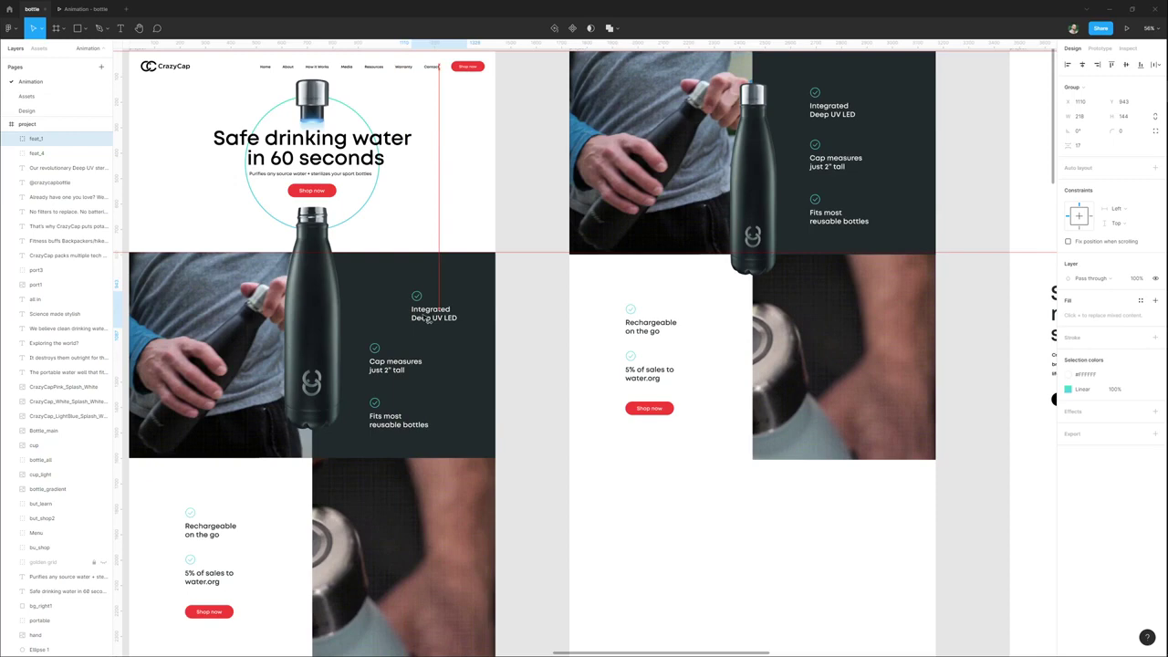
{"action": "left_click_drag", "start_coordinate": [379, 370], "coordinate": [463, 369]}
Move the Fits most reusable bottles feature right, past the flow 1 frame's edge, to X 1447.
{"action": "left_click_drag", "start_coordinate": [372, 426], "coordinate": [490, 424]}
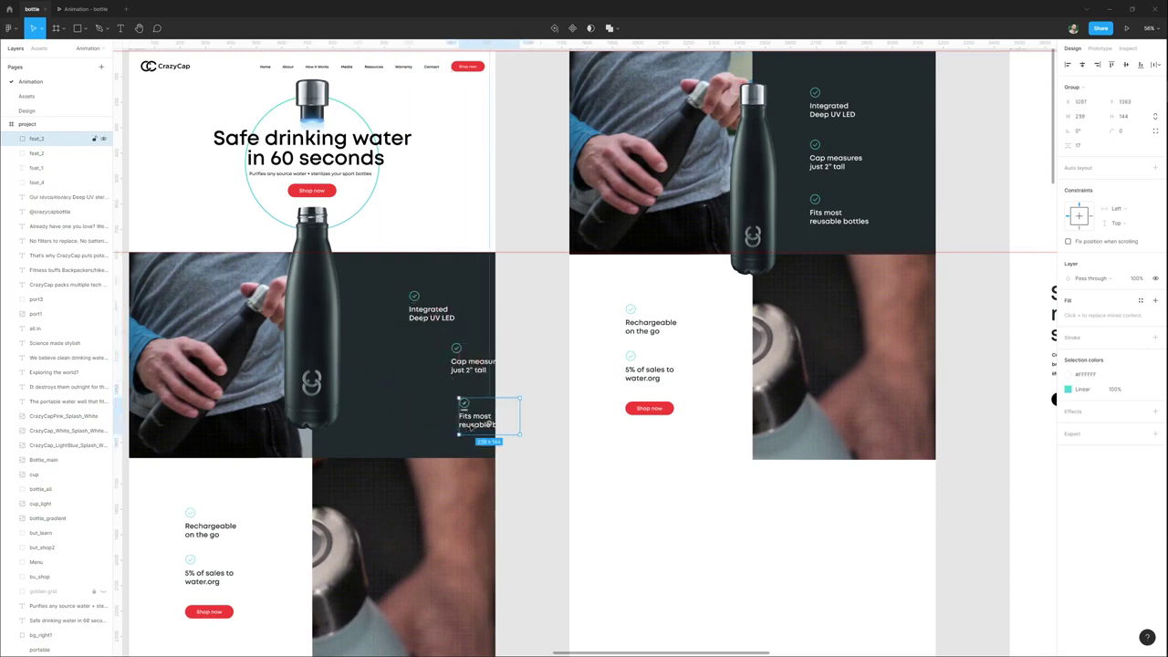
{"action": "key", "text": "shift+Right"}
{"action": "key", "text": "shift+Right"}
{"action": "key", "text": "shift+Right"}
{"action": "key", "text": "shift+Right"}
{"action": "key", "text": "shift+Right"}
{"action": "key", "text": "shift+Right"}
{"action": "key", "text": "shift+Right"}
{"action": "key", "text": "shift+Right"}
{"action": "key", "text": "shift+Right"}
{"action": "key", "text": "shift+Right"}
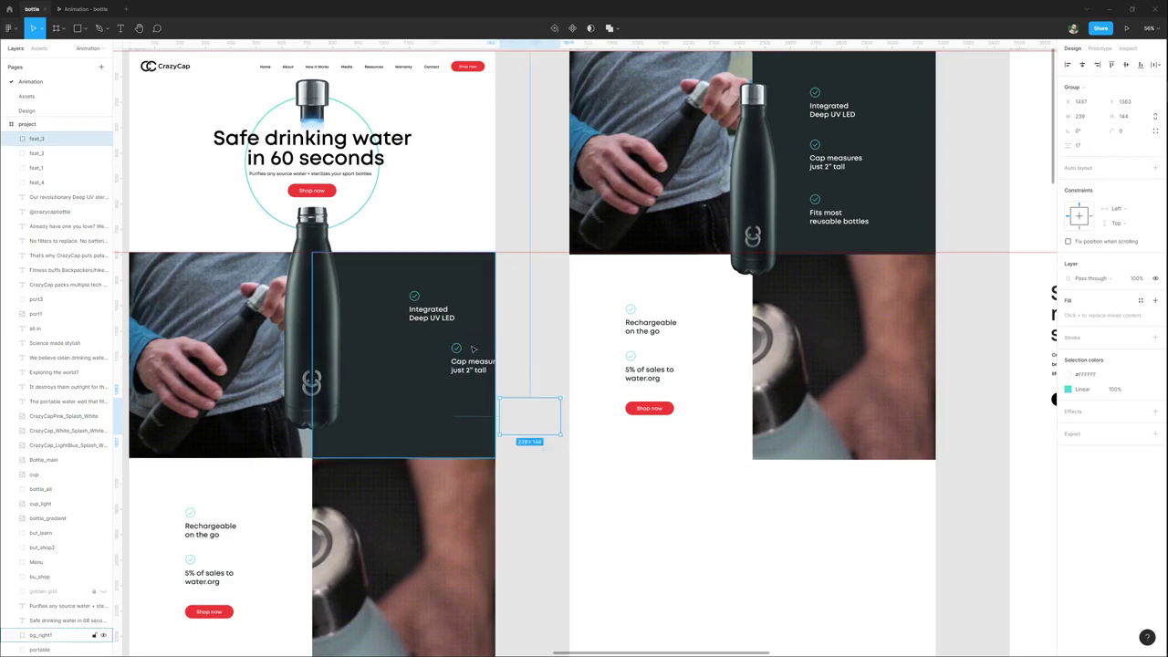
Nudge the Cap measures feature slightly further right in the flow 1 frame to X 1279.
{"action": "left_click_drag", "start_coordinate": [457, 363], "coordinate": [463, 363]}
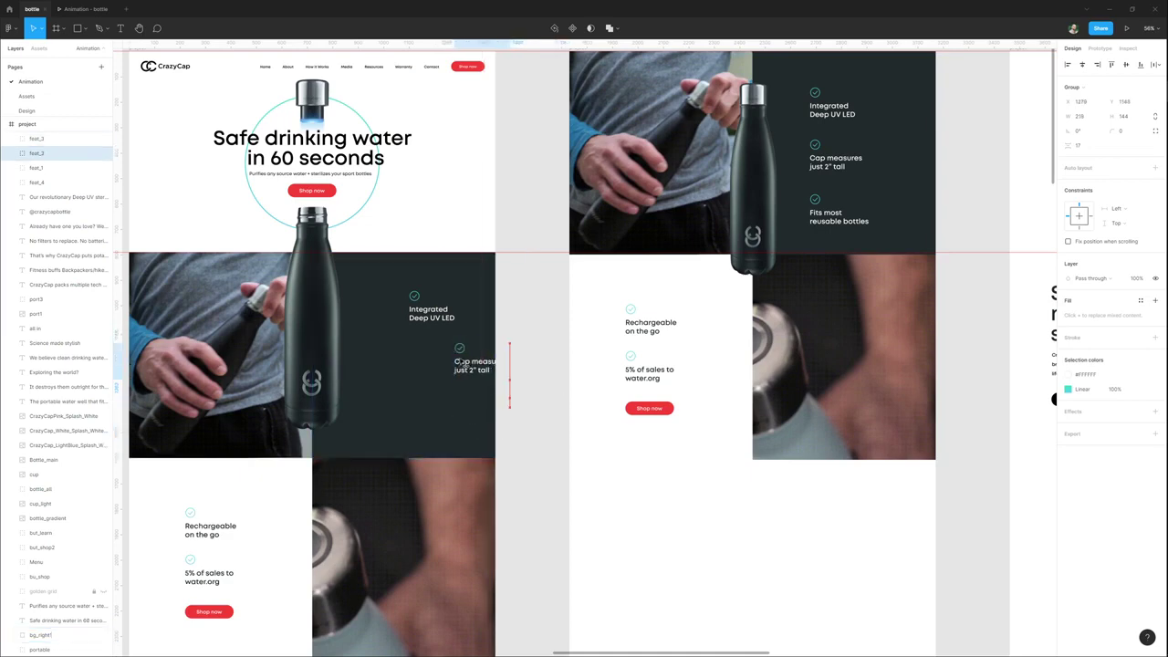
{"action": "scroll", "coordinate": [461, 361], "scroll_direction": "down", "scroll_amount": 6, "text": "ctrl"}
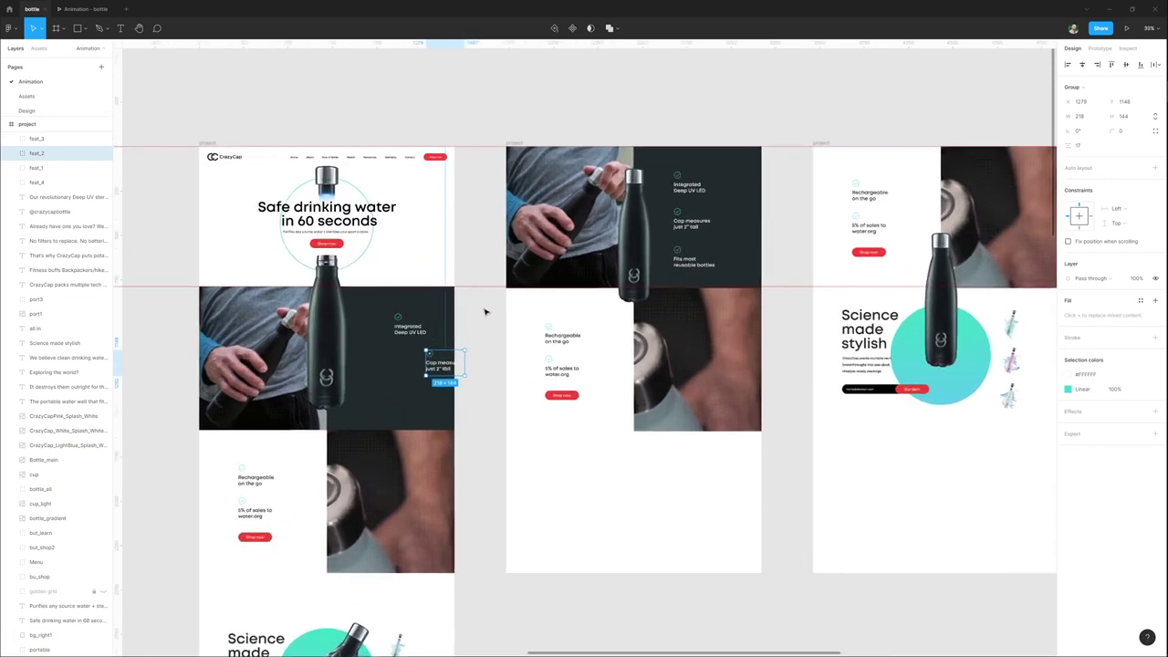
{"action": "left_click", "coordinate": [485, 312]}
Shift the Rechargeable on the go feature left in the flow 2 frame and move 5% of sales out to X -187.
{"action": "scroll", "coordinate": [648, 323], "scroll_direction": "right", "scroll_amount": 3}
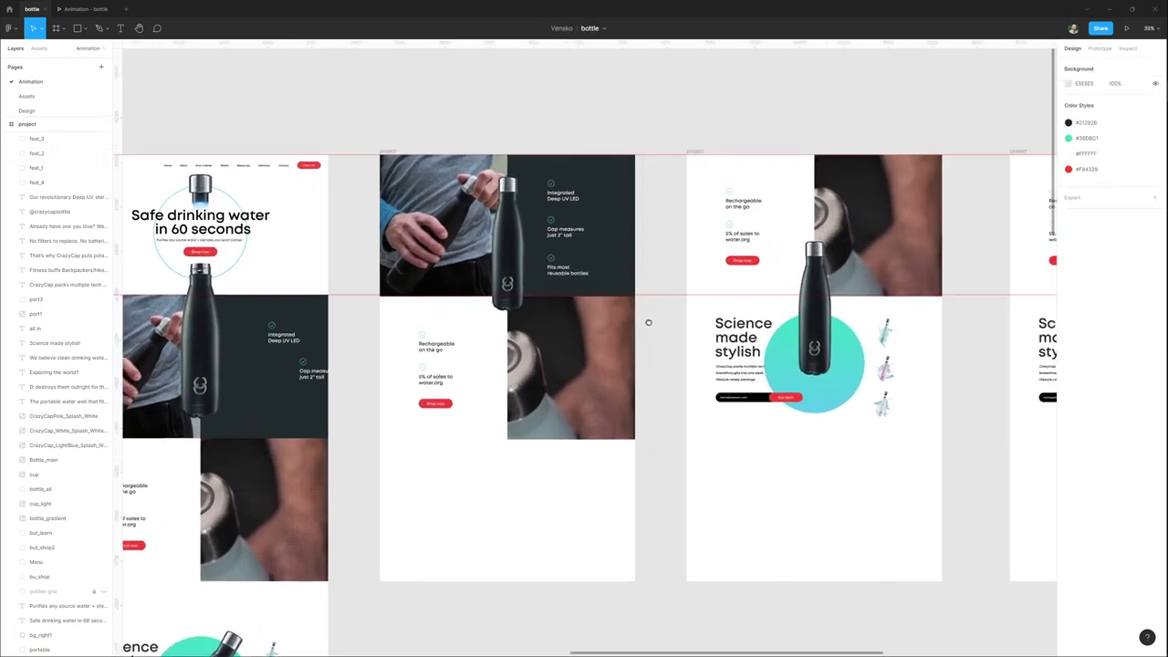
{"action": "left_click", "coordinate": [445, 350]}
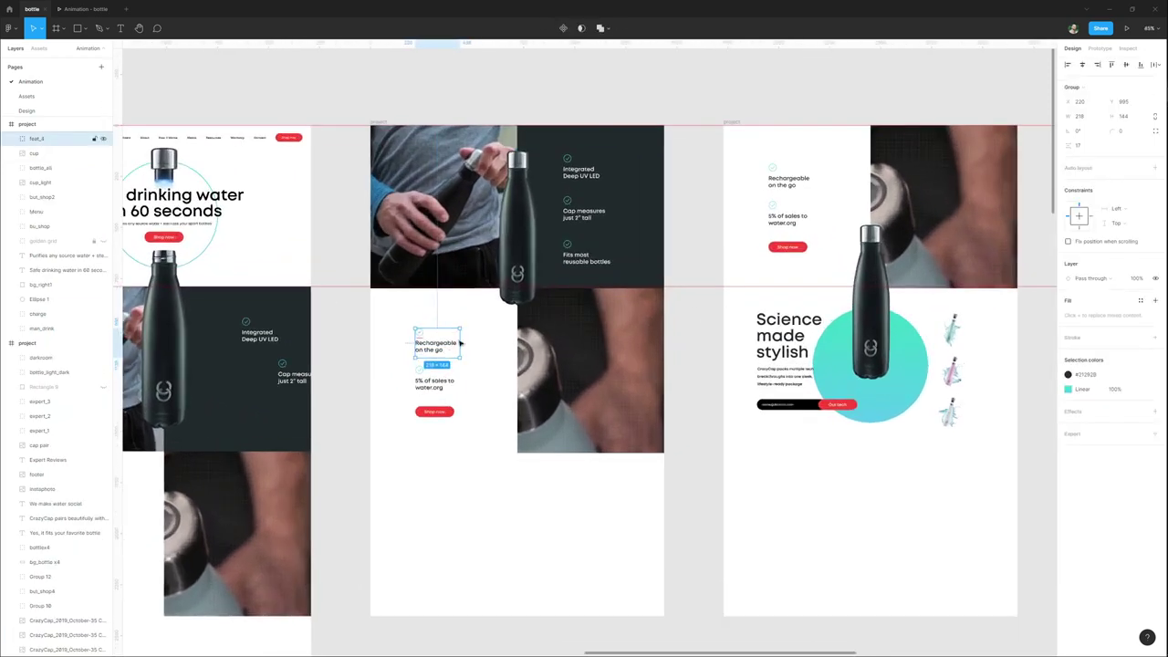
{"action": "scroll", "coordinate": [444, 350], "scroll_direction": "up", "scroll_amount": 2}
{"action": "left_click_drag", "start_coordinate": [447, 349], "coordinate": [415, 349]}
{"action": "left_click_drag", "start_coordinate": [461, 390], "coordinate": [397, 384]}
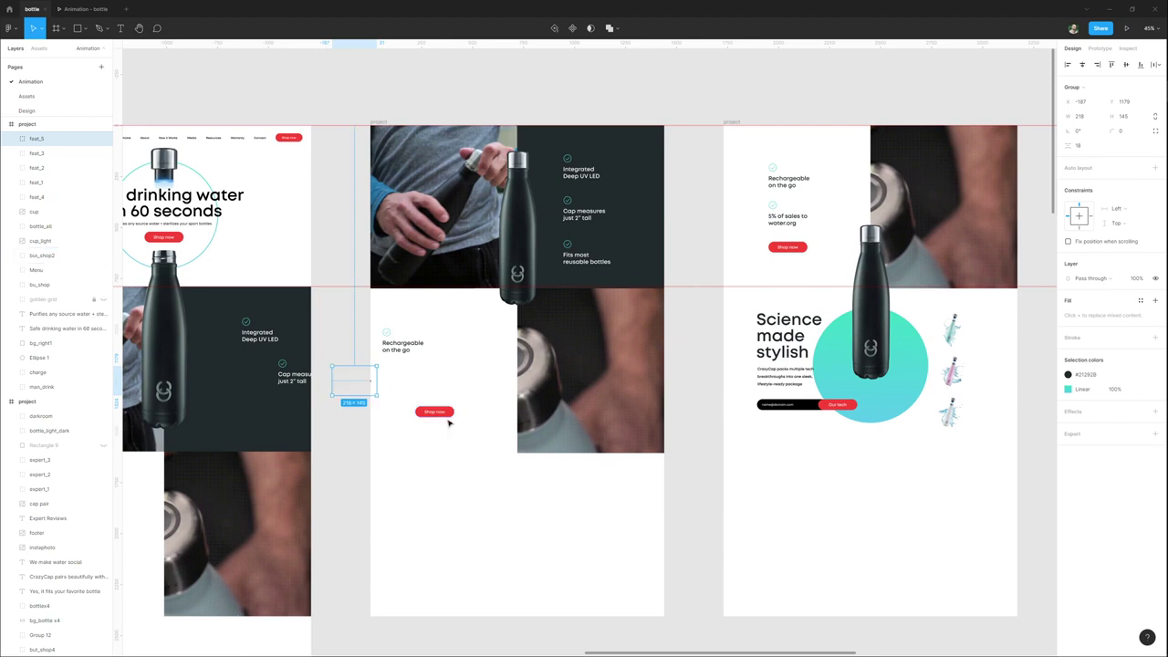
Move the Shop now button in the middle frame left until it lies completely outside the frame's left edge.
{"action": "left_click_drag", "start_coordinate": [449, 415], "coordinate": [387, 417]}
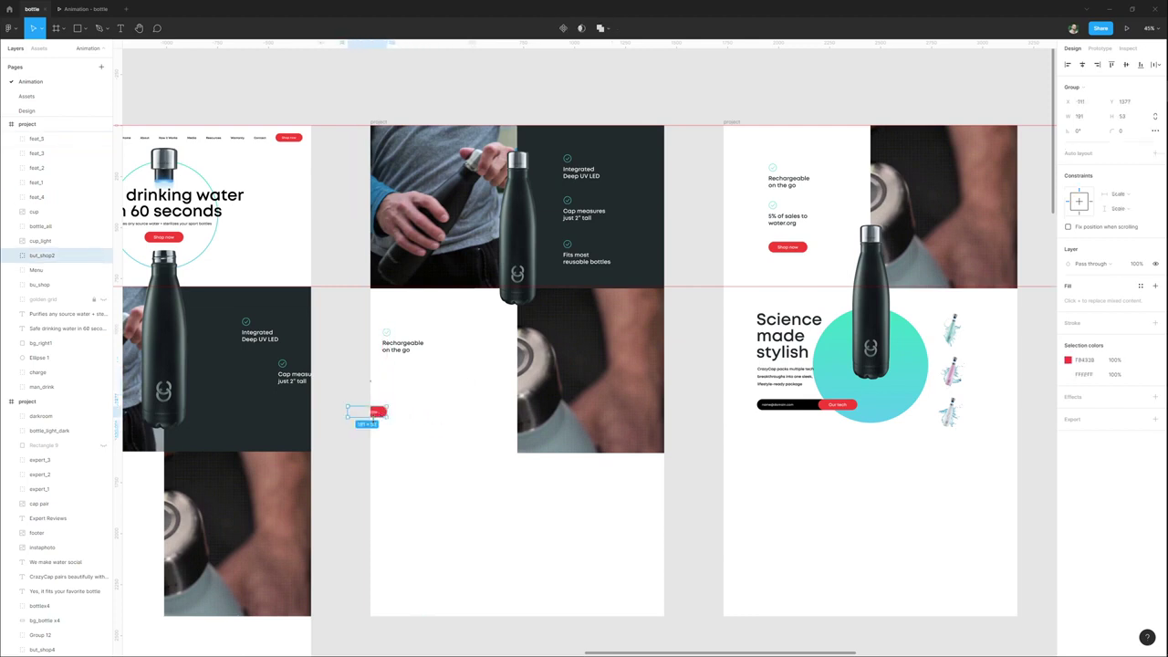
{"action": "key", "text": "shift+Left"}
{"action": "key", "text": "shift+Left"}
{"action": "key", "text": "shift+Left"}
{"action": "key", "text": "shift+Left"}
{"action": "key", "text": "shift+Left"}
{"action": "key", "text": "shift+Left"}
{"action": "key", "text": "shift+Left"}
{"action": "key", "text": "shift+Left"}
{"action": "key", "text": "shift+Left"}
{"action": "key", "text": "shift+Left"}
{"action": "key", "text": "shift+Left"}
{"action": "key", "text": "shift+Left"}
{"action": "key", "text": "shift+Left"}
{"action": "key", "text": "shift+Left"}
{"action": "key", "text": "shift+Left"}
{"action": "key", "text": "shift+Left"}
{"action": "key", "text": "shift+Left"}
{"action": "key", "text": "shift+Left"}
{"action": "key", "text": "shift+Left"}
{"action": "key", "text": "shift+Left"}
{"action": "left_click_drag", "start_coordinate": [375, 423], "coordinate": [497, 403]}
{"action": "left_click", "coordinate": [470, 481]}
{"action": "key", "text": "ctrl+2"}
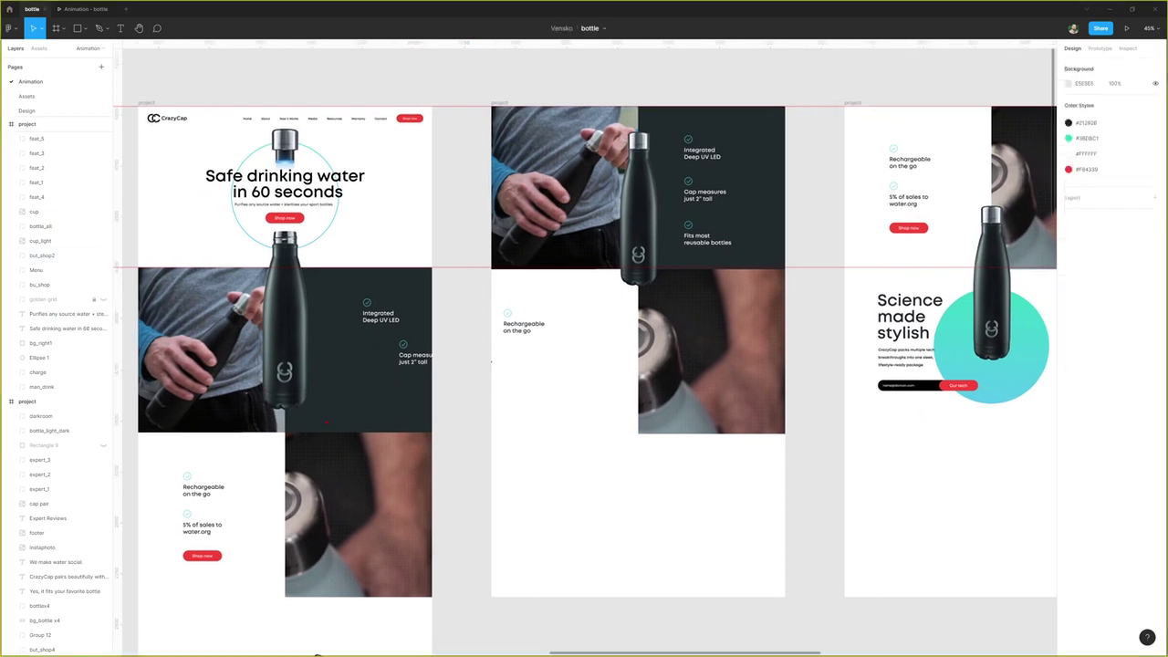
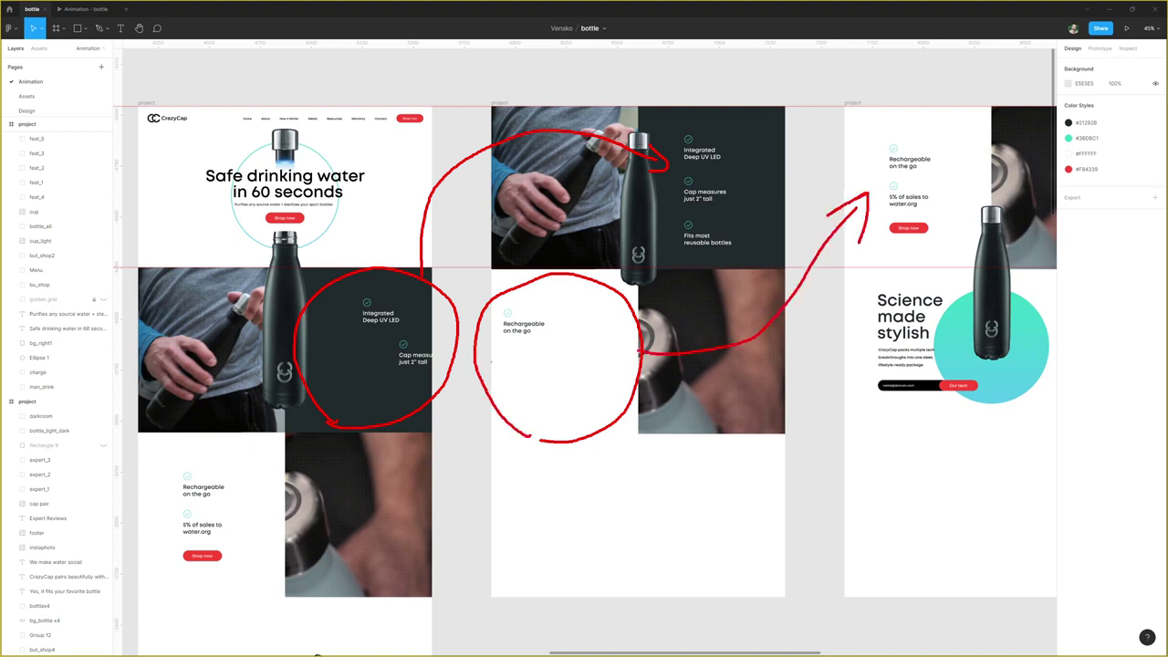
{"action": "key", "text": "Escape"}
Play flow 1 in the Animation - bottle prototype preview and scroll through its screens to examine the transitions.
{"action": "left_click", "coordinate": [86, 8]}
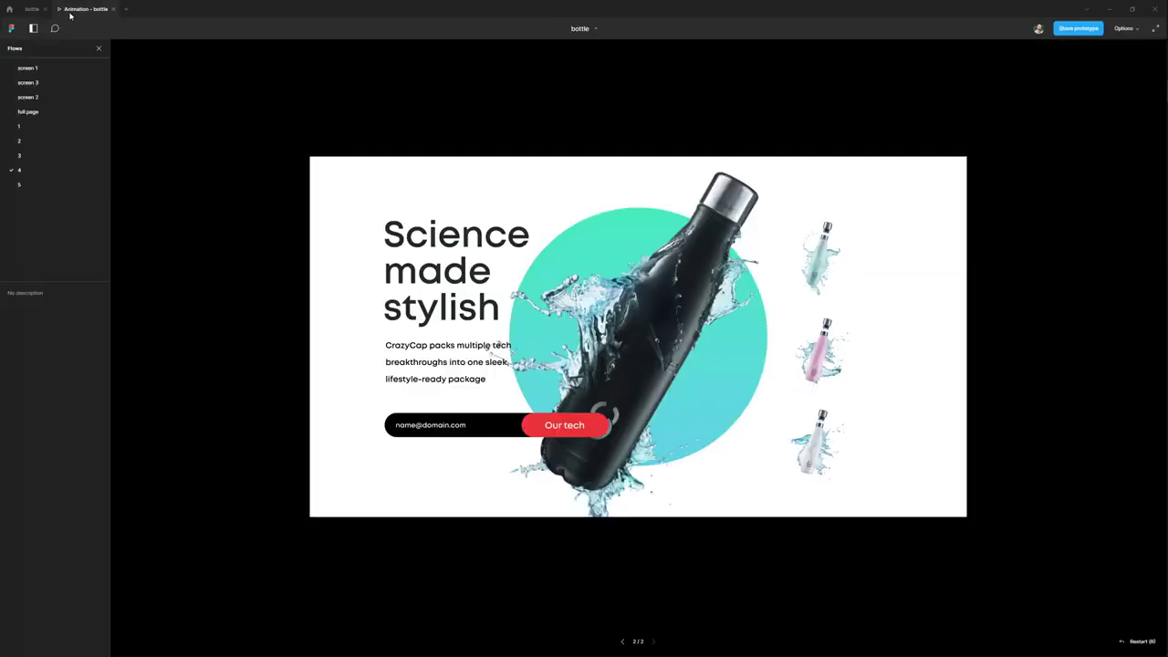
{"action": "left_click", "coordinate": [37, 141]}
{"action": "left_click", "coordinate": [28, 128]}
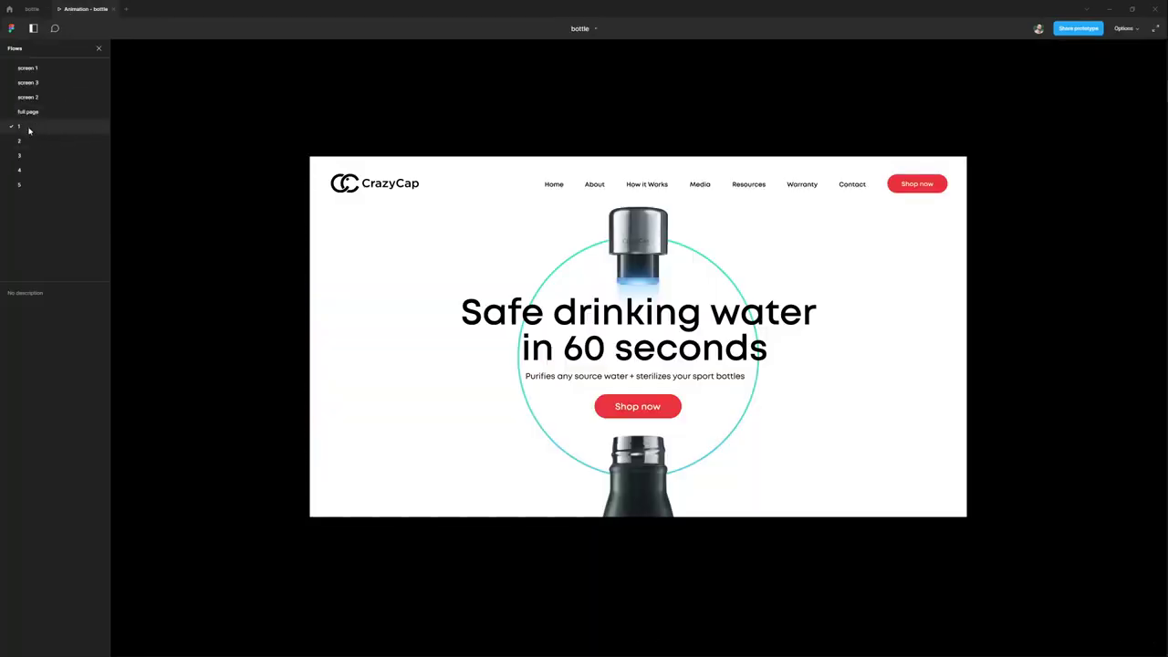
{"action": "scroll", "coordinate": [690, 373], "scroll_direction": "down", "scroll_amount": 5}
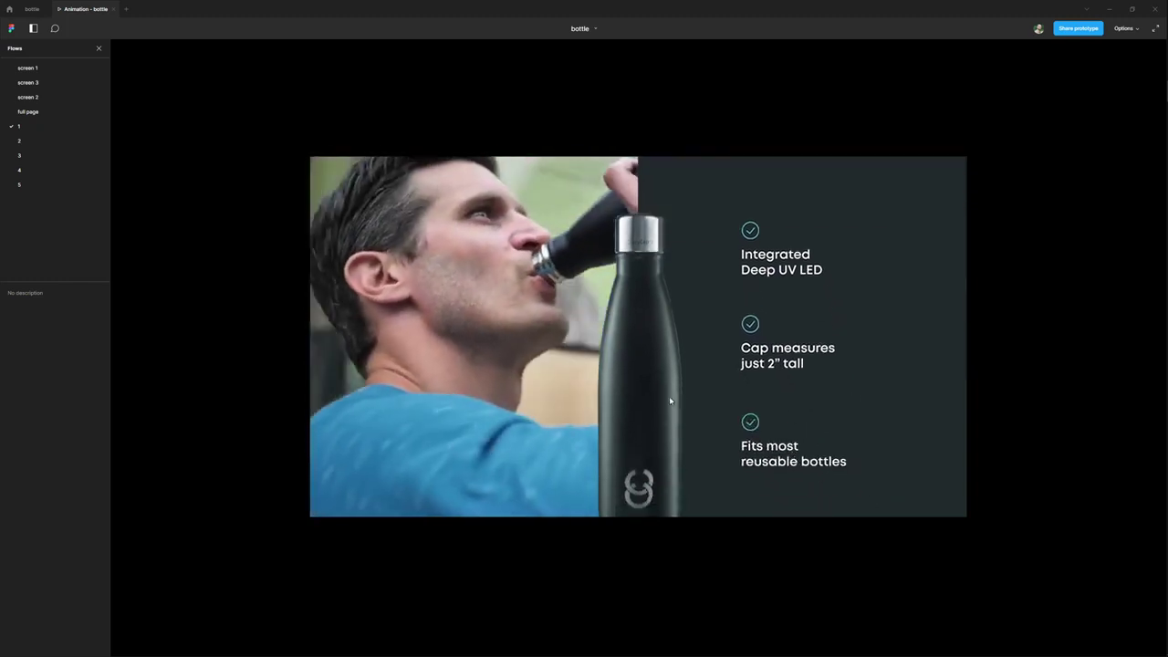
{"action": "scroll", "coordinate": [669, 402], "scroll_direction": "down", "scroll_amount": 5}
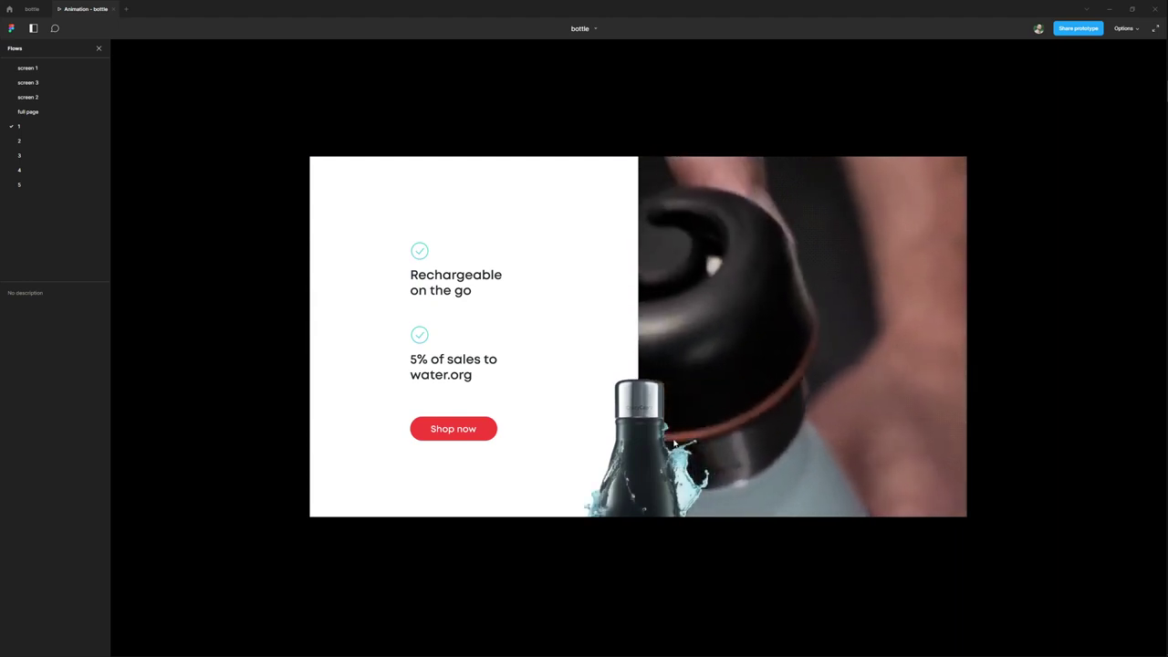
{"action": "scroll", "coordinate": [698, 410], "scroll_direction": "down", "scroll_amount": 5}
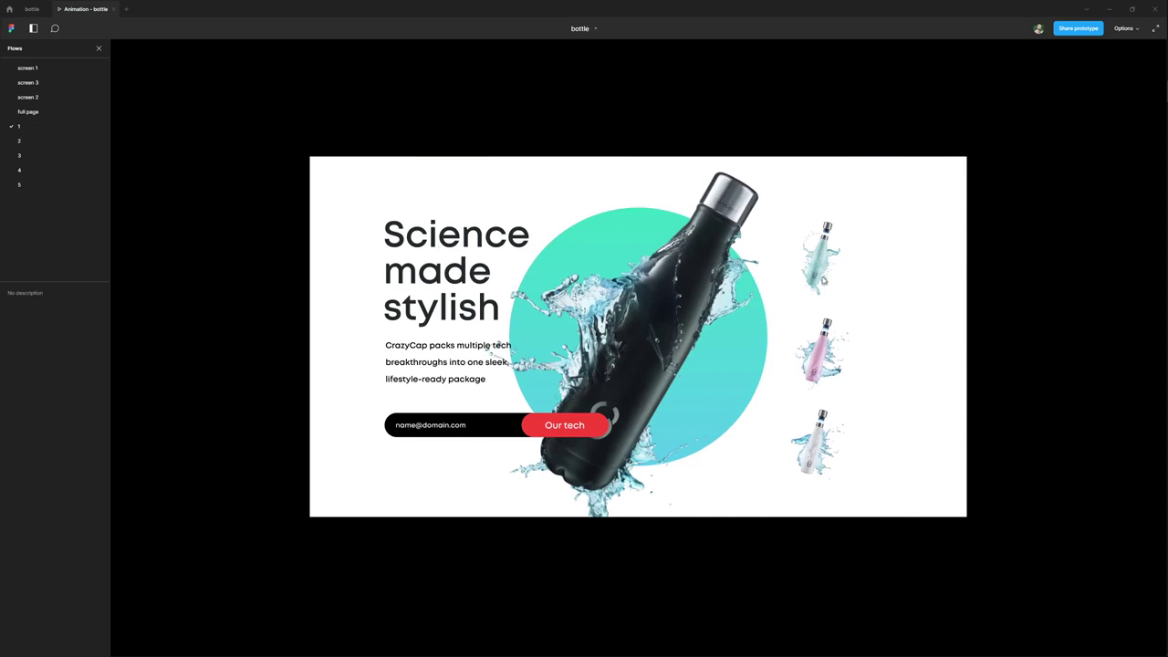
Return to the bottle design file and move the e-mail field, paragraph and Science made stylish heading down at staggered distances in the second-to-last frame.
{"action": "left_click", "coordinate": [31, 11]}
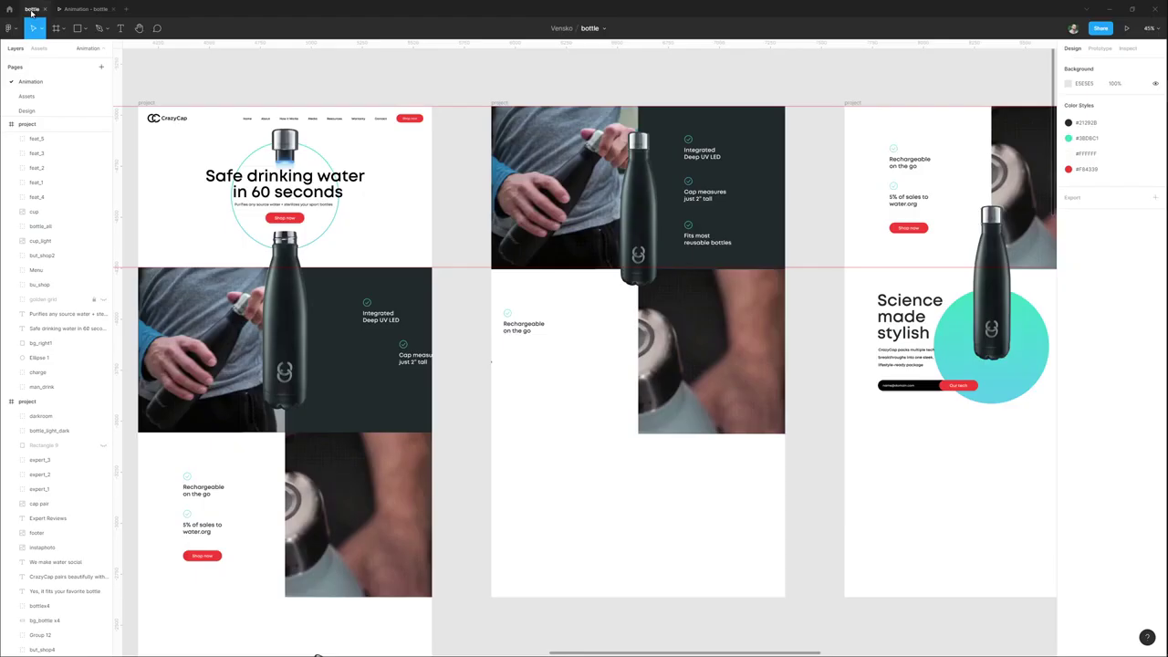
{"action": "scroll", "coordinate": [310, 350], "scroll_direction": "right", "scroll_amount": 5}
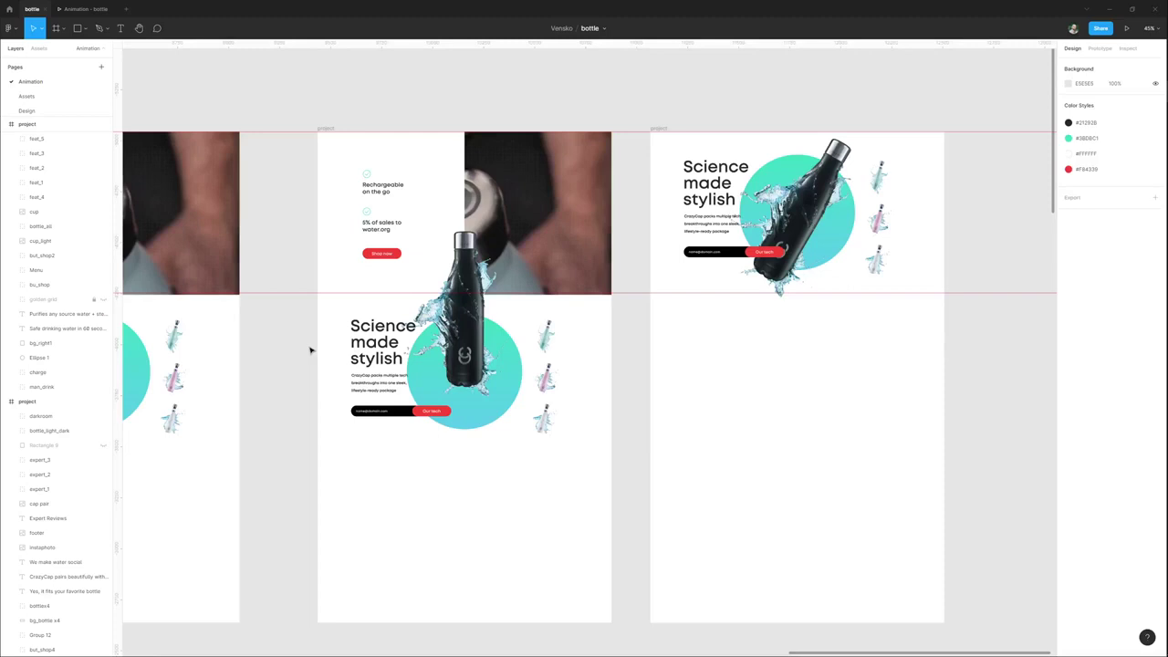
{"action": "left_click", "coordinate": [398, 412]}
{"action": "left_click_drag", "start_coordinate": [390, 413], "coordinate": [392, 516]}
{"action": "left_click", "coordinate": [381, 419]}
{"action": "left_click_drag", "start_coordinate": [382, 443], "coordinate": [385, 464]}
{"action": "left_click_drag", "start_coordinate": [384, 351], "coordinate": [379, 403]}
Move the three small splash bottles down in the same frame, spreading them farther apart vertically.
{"action": "scroll", "coordinate": [482, 461], "scroll_direction": "up", "scroll_amount": 3}
{"action": "left_click_drag", "start_coordinate": [571, 406], "coordinate": [572, 486]}
{"action": "left_click_drag", "start_coordinate": [572, 352], "coordinate": [573, 408]}
{"action": "left_click_drag", "start_coordinate": [572, 476], "coordinate": [573, 502]}
{"action": "left_click_drag", "start_coordinate": [572, 408], "coordinate": [572, 421]}
{"action": "left_click_drag", "start_coordinate": [567, 502], "coordinate": [567, 538]}
{"action": "left_click_drag", "start_coordinate": [572, 289], "coordinate": [573, 319]}
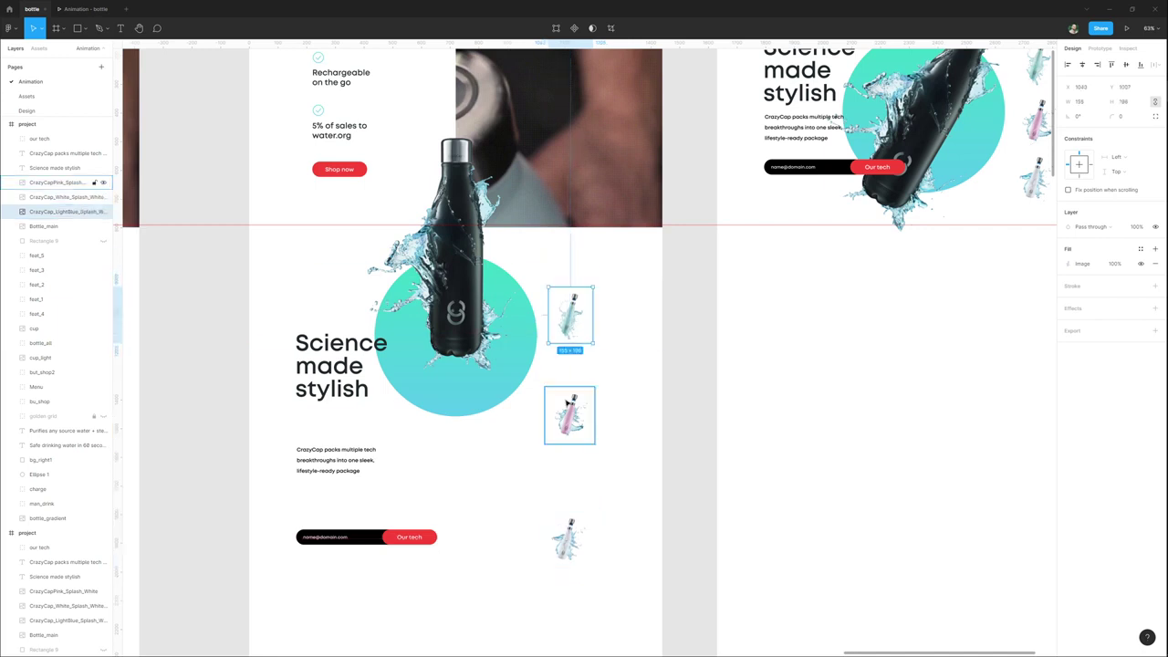
{"action": "left_click_drag", "start_coordinate": [567, 403], "coordinate": [567, 438]}
Shrink the gradient circle behind the splashing bottle to about 282 × 282, keeping it centred behind the bottle's base.
{"action": "left_click", "coordinate": [491, 405]}
{"action": "left_click_drag", "start_coordinate": [523, 325], "coordinate": [536, 352]}
{"action": "left_click_drag", "start_coordinate": [549, 282], "coordinate": [505, 330]}
{"action": "scroll", "coordinate": [506, 330], "scroll_direction": "down", "scroll_amount": 3}
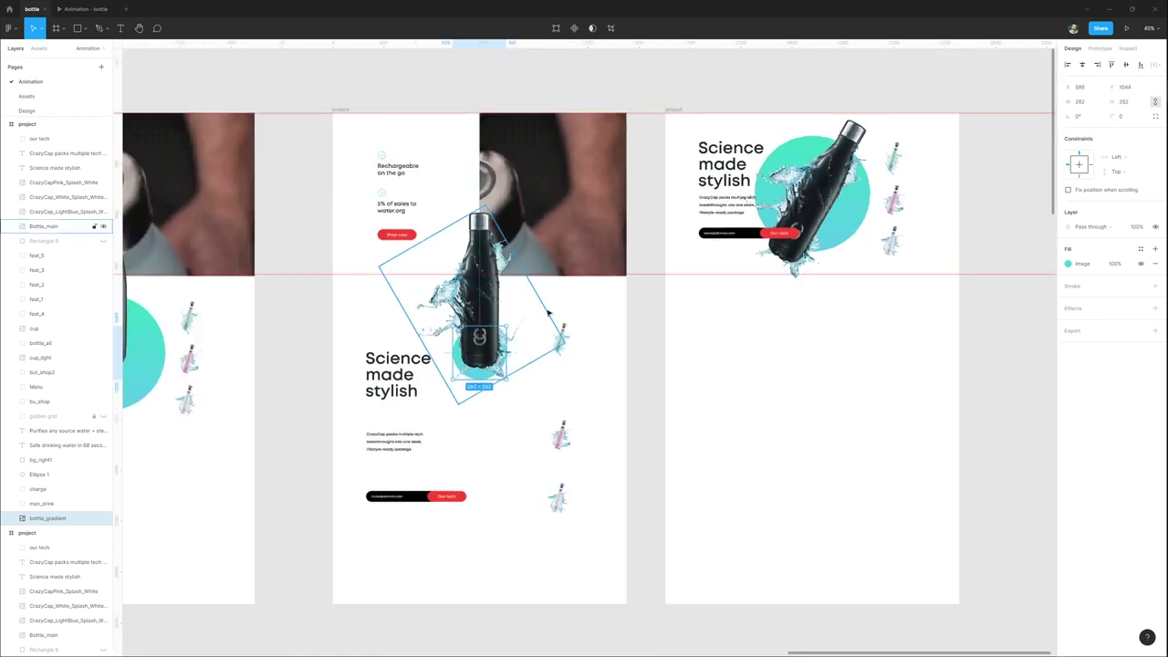
Show the prototype settings, preview flow 4, and return to the bottle design file.
{"action": "key", "text": "shift+e"}
{"action": "left_click", "coordinate": [310, 131]}
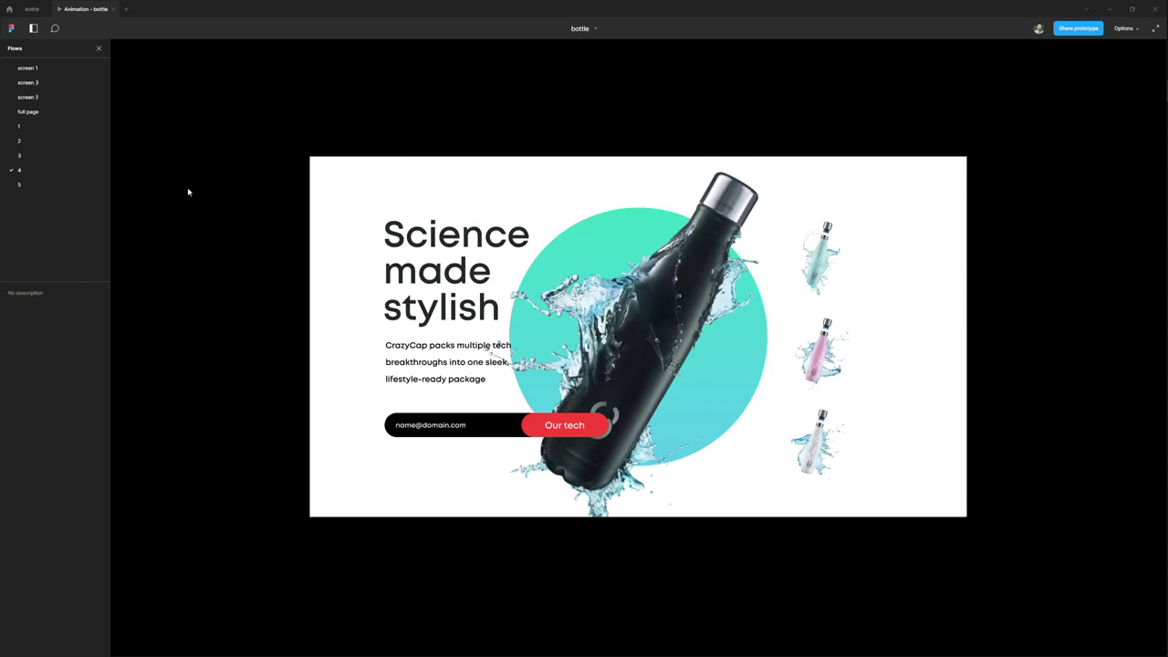
{"action": "left_click", "coordinate": [37, 11]}
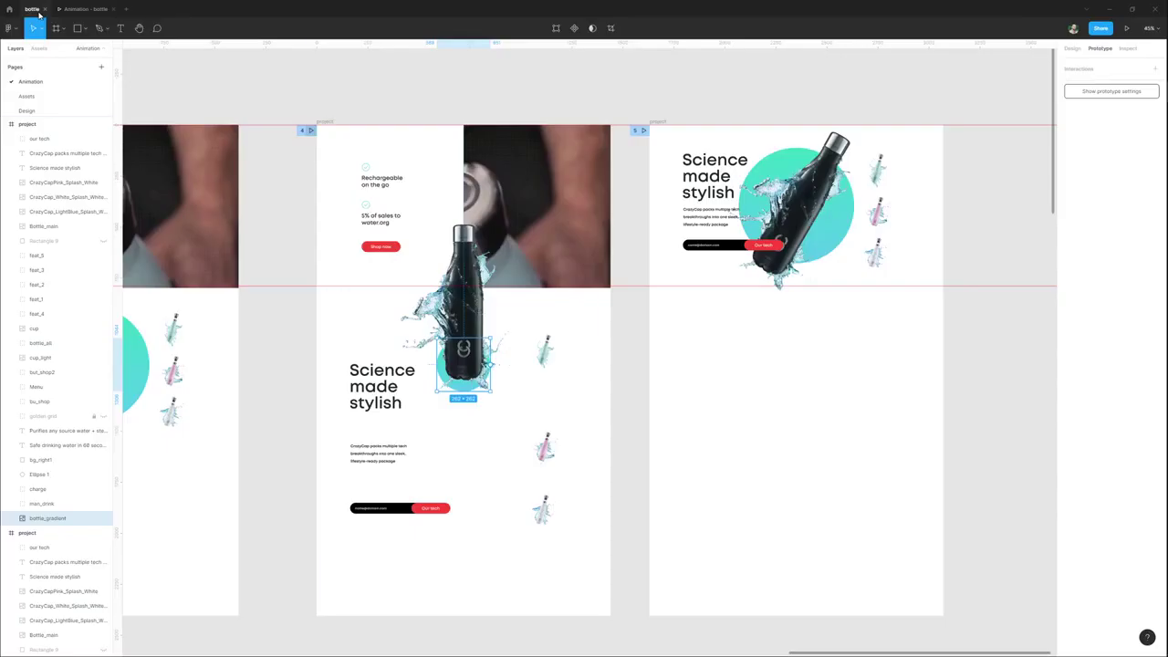
Copy the portable water well banner with its text, button and two photos from the full page frame into frame 5, below the Science section.
{"action": "left_click", "coordinate": [642, 436]}
{"action": "scroll", "coordinate": [449, 335], "scroll_direction": "down", "scroll_amount": 3}
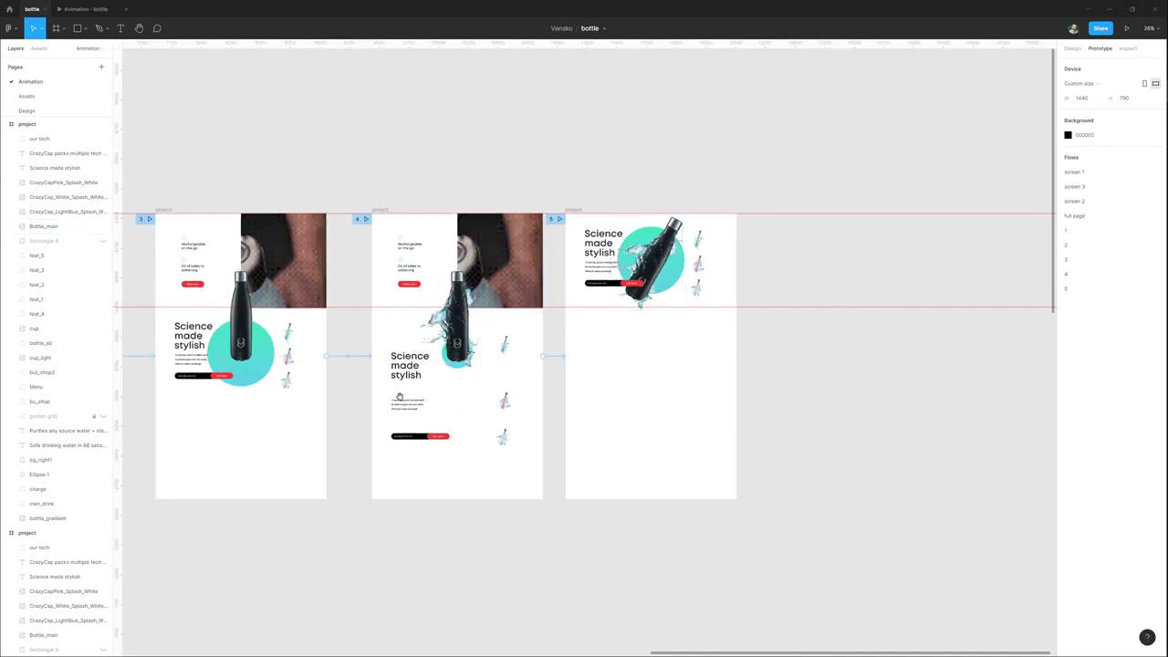
{"action": "scroll", "coordinate": [457, 401], "scroll_direction": "left", "scroll_amount": 3}
{"action": "scroll", "coordinate": [543, 404], "scroll_direction": "down", "scroll_amount": 3}
{"action": "scroll", "coordinate": [347, 501], "scroll_direction": "up", "scroll_amount": 5}
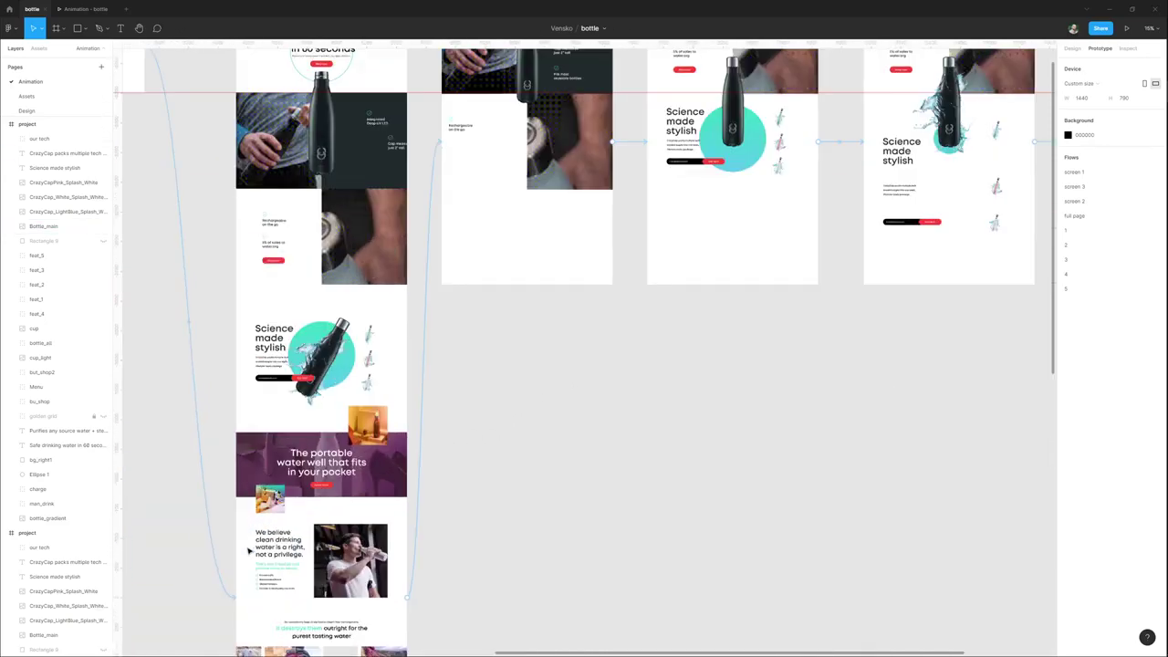
{"action": "left_click", "coordinate": [463, 367]}
{"action": "left_click_drag", "start_coordinate": [465, 368], "coordinate": [480, 358]}
{"action": "scroll", "coordinate": [480, 357], "scroll_direction": "down", "scroll_amount": 5}
{"action": "left_click_drag", "start_coordinate": [704, 313], "coordinate": [323, 406]}
{"action": "scroll", "coordinate": [597, 154], "scroll_direction": "up", "scroll_amount": 3}
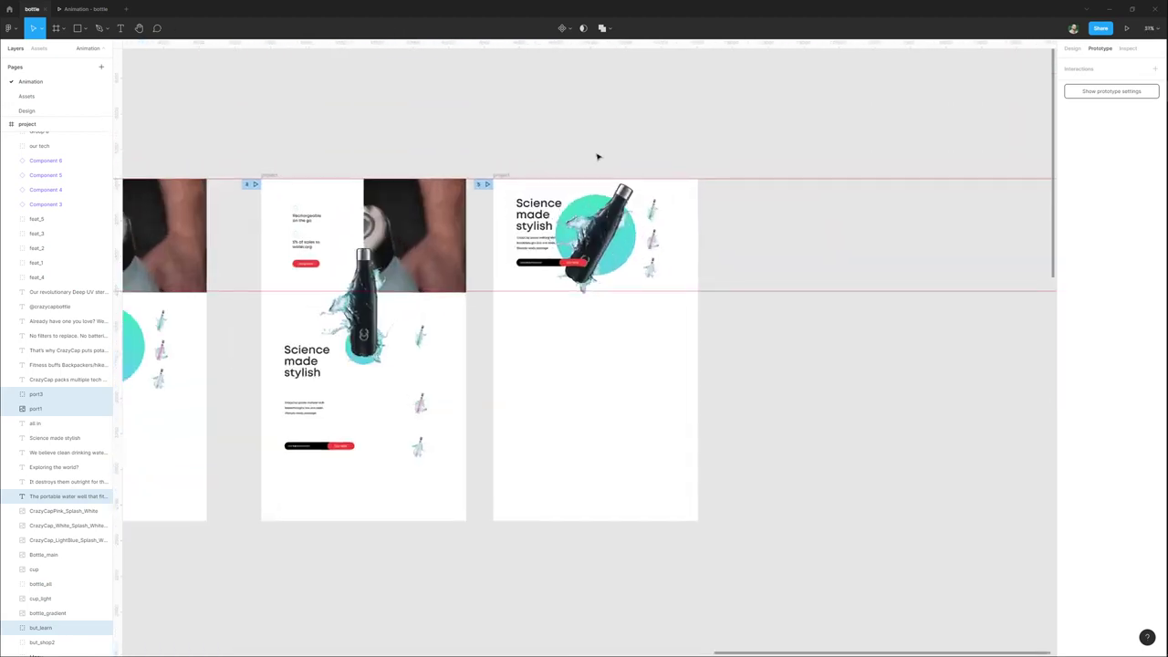
{"action": "key", "text": "ctrl+v"}
{"action": "left_click_drag", "start_coordinate": [653, 239], "coordinate": [655, 363]}
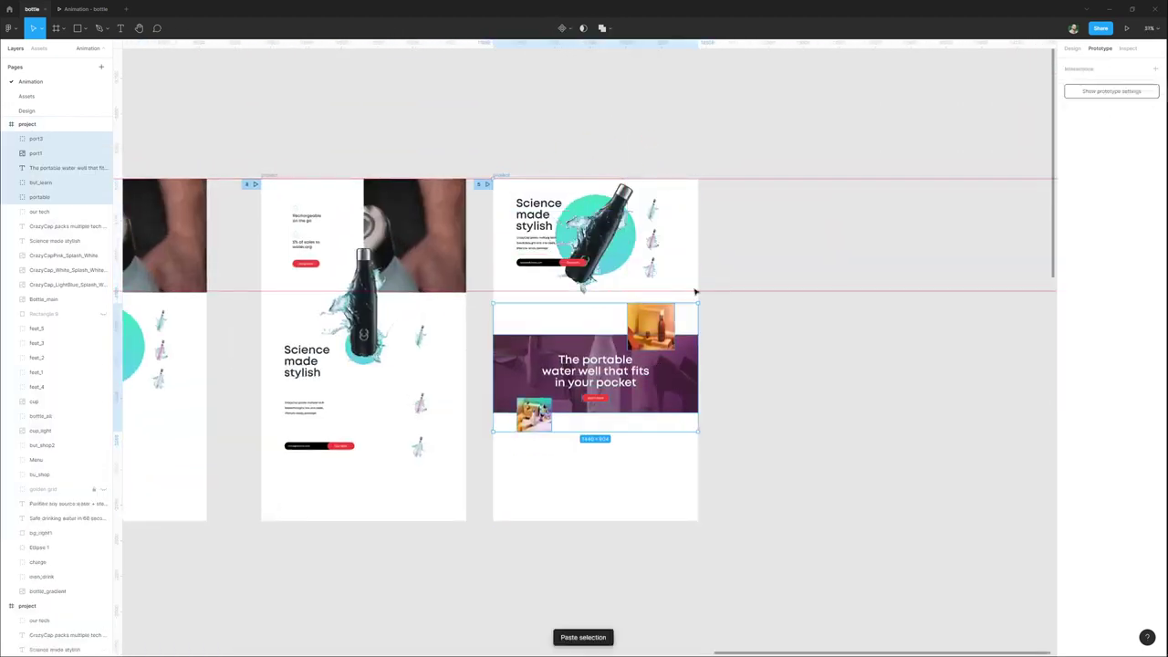
Duplicate frame 5 to its right and shift the copy's content up so the portable water well section fills its first screen.
{"action": "scroll", "coordinate": [654, 364], "scroll_direction": "right", "scroll_amount": 3}
{"action": "left_click", "coordinate": [511, 178]}
{"action": "left_click_drag", "start_coordinate": [390, 179], "coordinate": [636, 180]}
{"action": "scroll", "coordinate": [490, 284], "scroll_direction": "right", "scroll_amount": 3}
{"action": "left_click", "coordinate": [516, 478]}
{"action": "left_click_drag", "start_coordinate": [460, 460], "coordinate": [659, 198]}
{"action": "left_click_drag", "start_coordinate": [590, 401], "coordinate": [615, 263]}
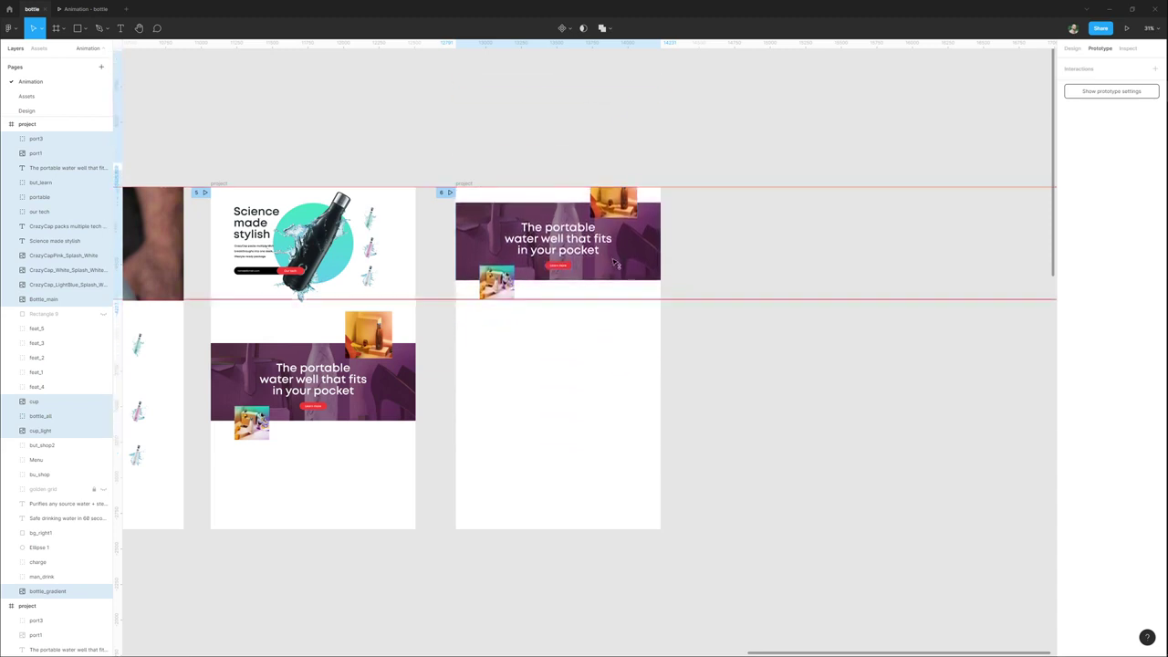
Connect frame 5 to frame 6 with a prototype link.
{"action": "left_click_drag", "start_coordinate": [614, 265], "coordinate": [779, 264]}
{"action": "left_click", "coordinate": [427, 168]}
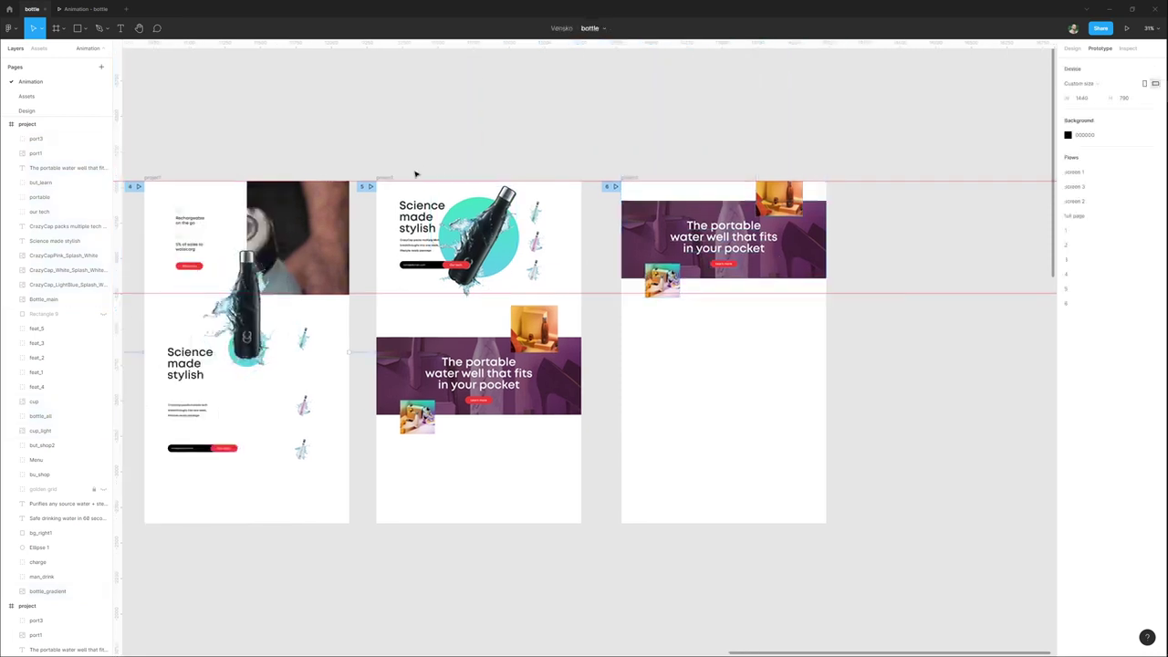
{"action": "left_click", "coordinate": [386, 179]}
{"action": "left_click_drag", "start_coordinate": [586, 358], "coordinate": [681, 365]}
{"action": "scroll", "coordinate": [570, 332], "scroll_direction": "up", "scroll_amount": 3}
{"action": "scroll", "coordinate": [580, 299], "scroll_direction": "right", "scroll_amount": 2}
{"action": "left_click", "coordinate": [456, 365]}
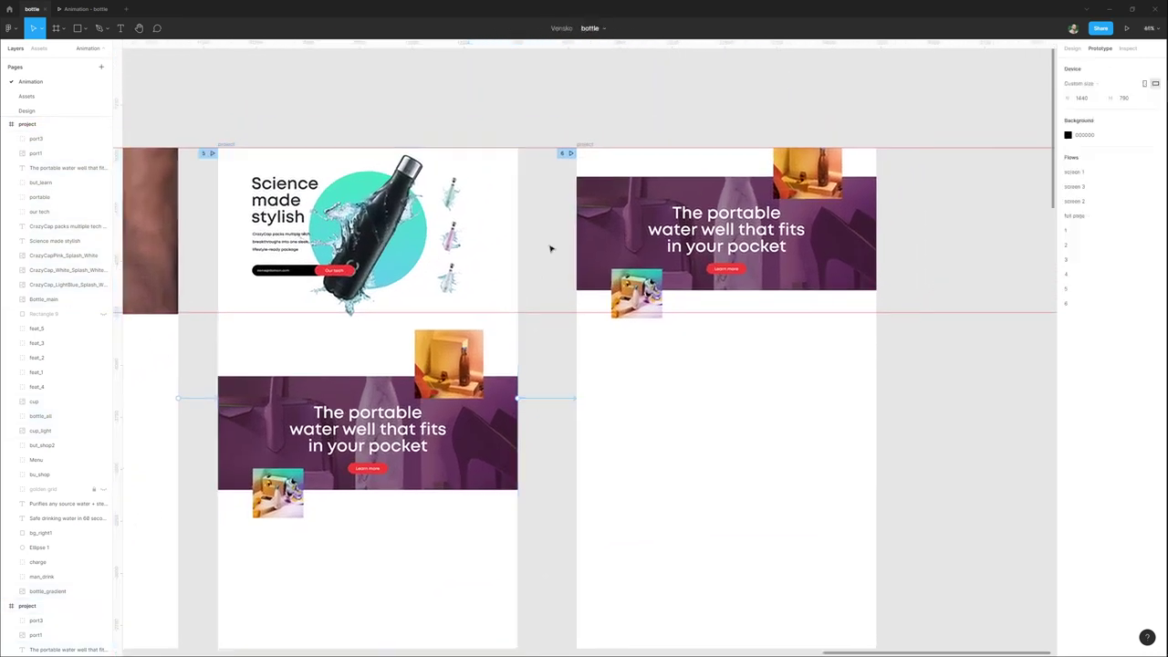
Expand the portable group in frame 5 and move the sneakers photo straight down until it lies clear below the banner.
{"action": "scroll", "coordinate": [302, 508], "scroll_direction": "down", "scroll_amount": 1}
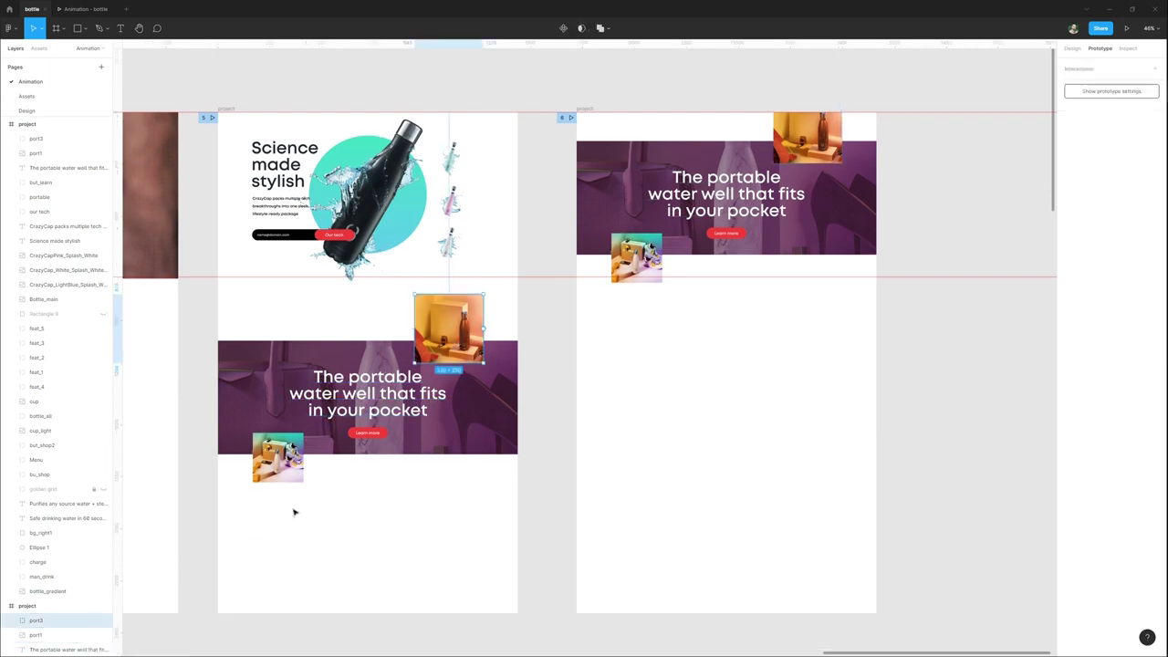
{"action": "scroll", "coordinate": [270, 438], "scroll_direction": "up", "scroll_amount": 3}
{"action": "left_click", "coordinate": [260, 409]}
{"action": "left_click", "coordinate": [14, 395]}
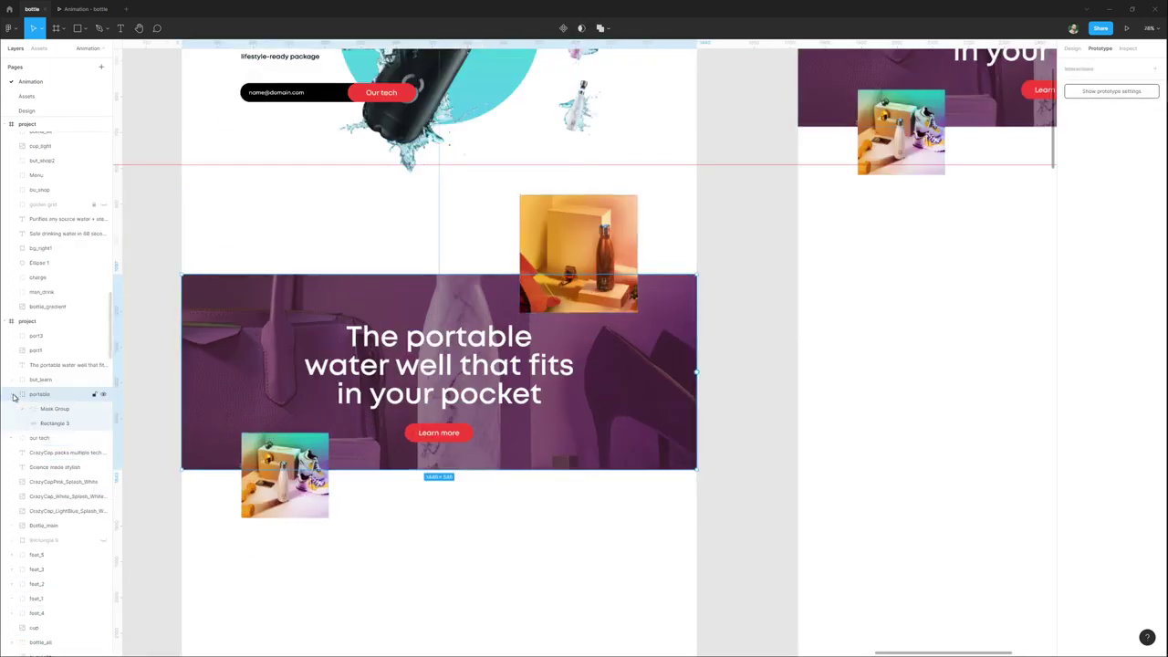
{"action": "left_click", "coordinate": [573, 254]}
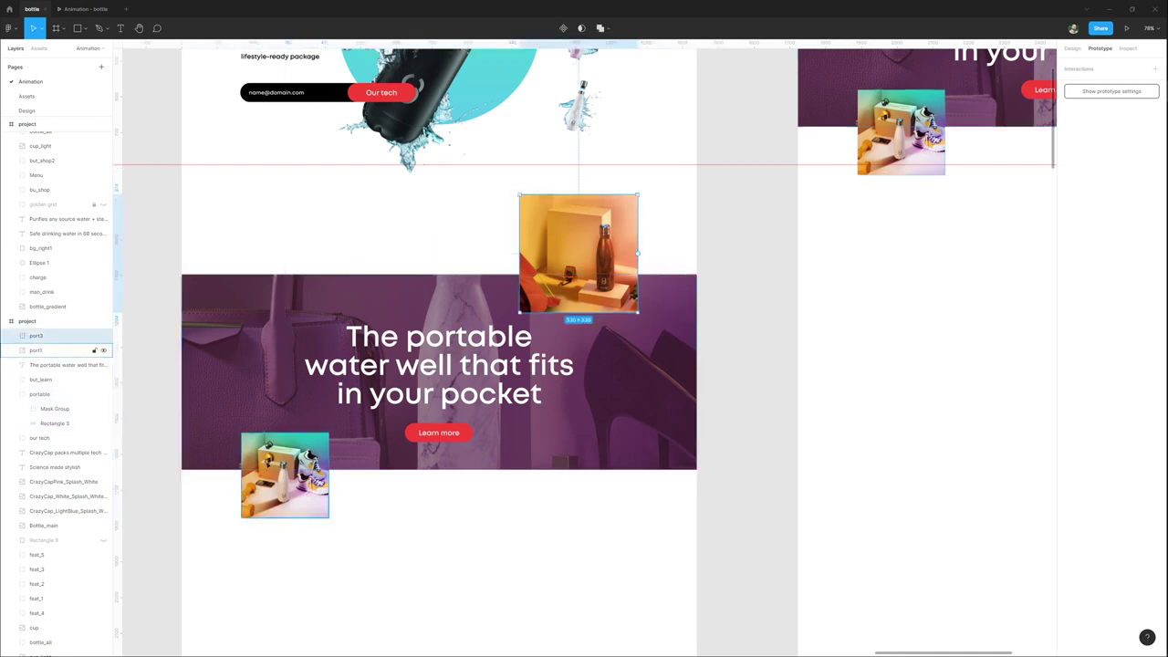
{"action": "left_click", "coordinate": [245, 497]}
{"action": "scroll", "coordinate": [331, 496], "scroll_direction": "down", "scroll_amount": 2}
{"action": "left_click_drag", "start_coordinate": [331, 383], "coordinate": [331, 571]}
{"action": "left_click_drag", "start_coordinate": [469, 441], "coordinate": [442, 485]}
Move the purple portable banner in frame 5 down, leaving the orange bottle photo above it.
{"action": "left_click", "coordinate": [577, 395]}
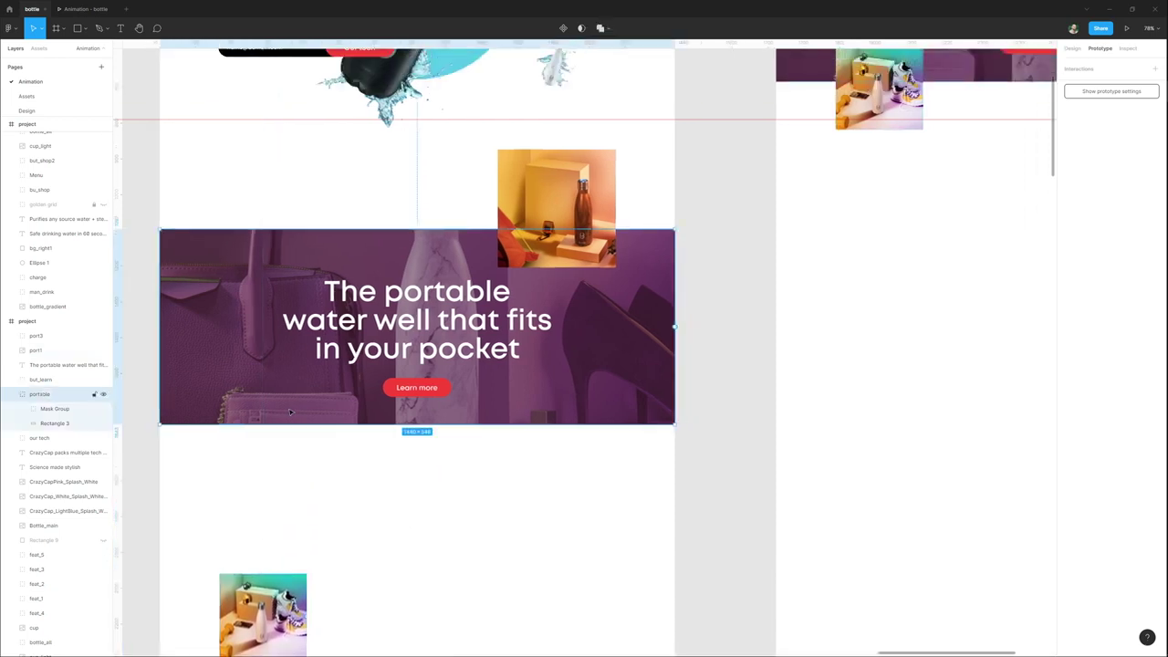
{"action": "scroll", "coordinate": [602, 365], "scroll_direction": "down", "scroll_amount": 3}
{"action": "left_click_drag", "start_coordinate": [633, 299], "coordinate": [633, 341]}
Expand the banner's Mask Group and shrink Rectangle 4 and Rectangle 3 from the top into a thin strip at the banner's lower edge.
{"action": "left_click", "coordinate": [21, 409]}
{"action": "left_click", "coordinate": [53, 423]}
{"action": "left_click", "coordinate": [53, 410]}
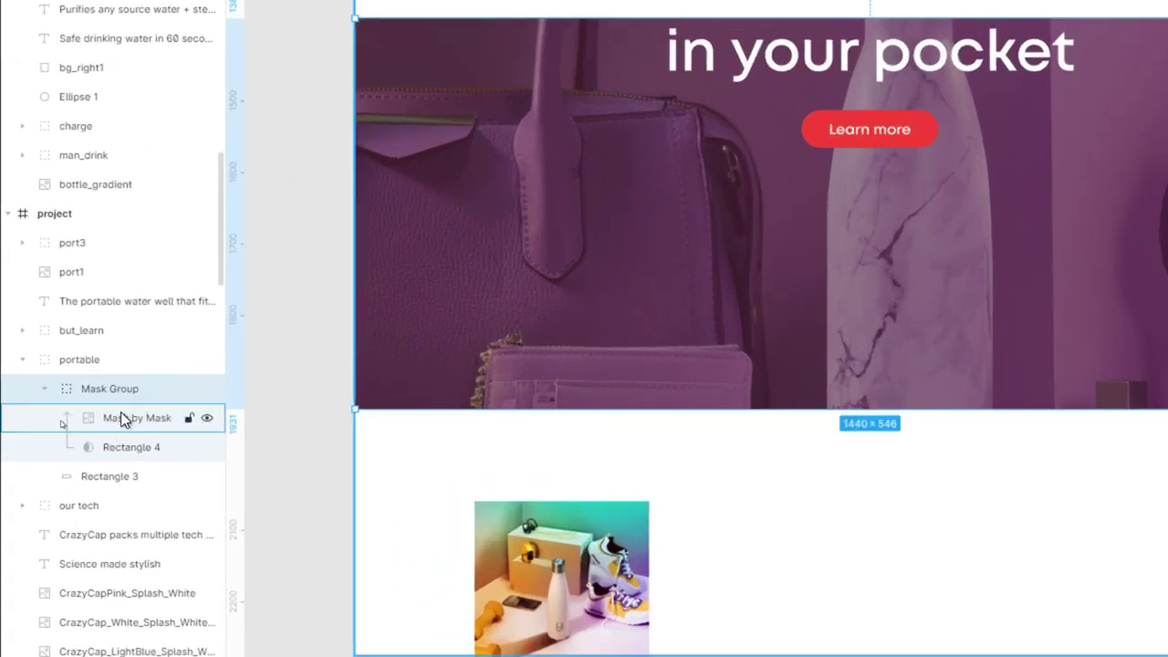
{"action": "left_click", "coordinate": [116, 441]}
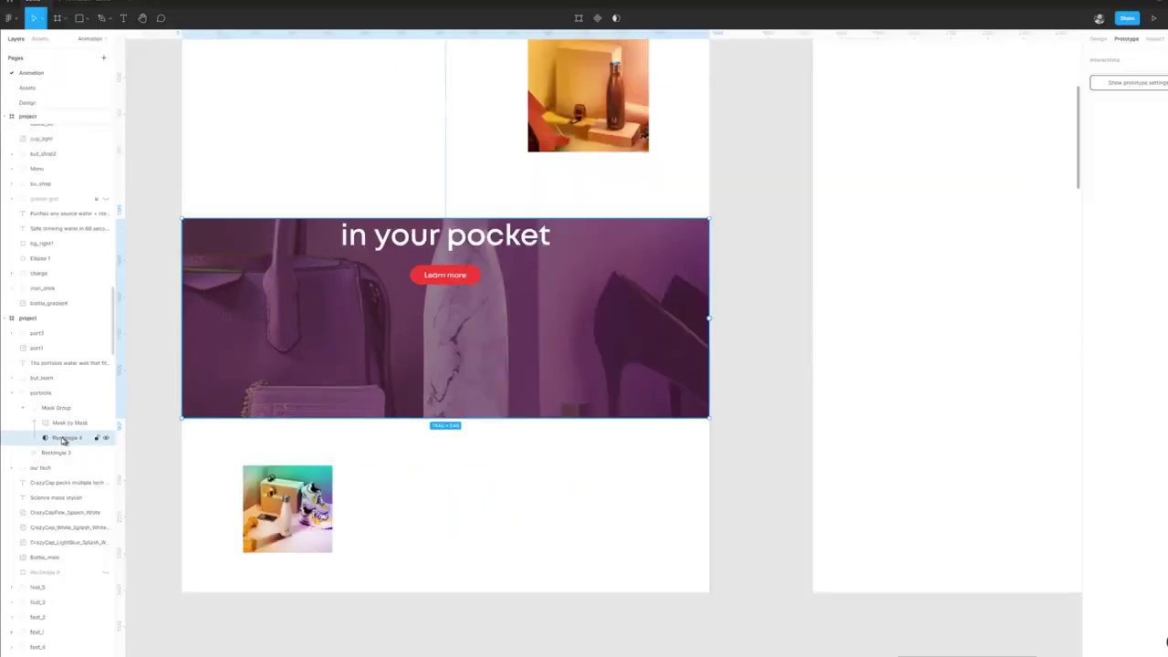
{"action": "left_click_drag", "start_coordinate": [574, 224], "coordinate": [551, 409]}
{"action": "left_click", "coordinate": [601, 350]}
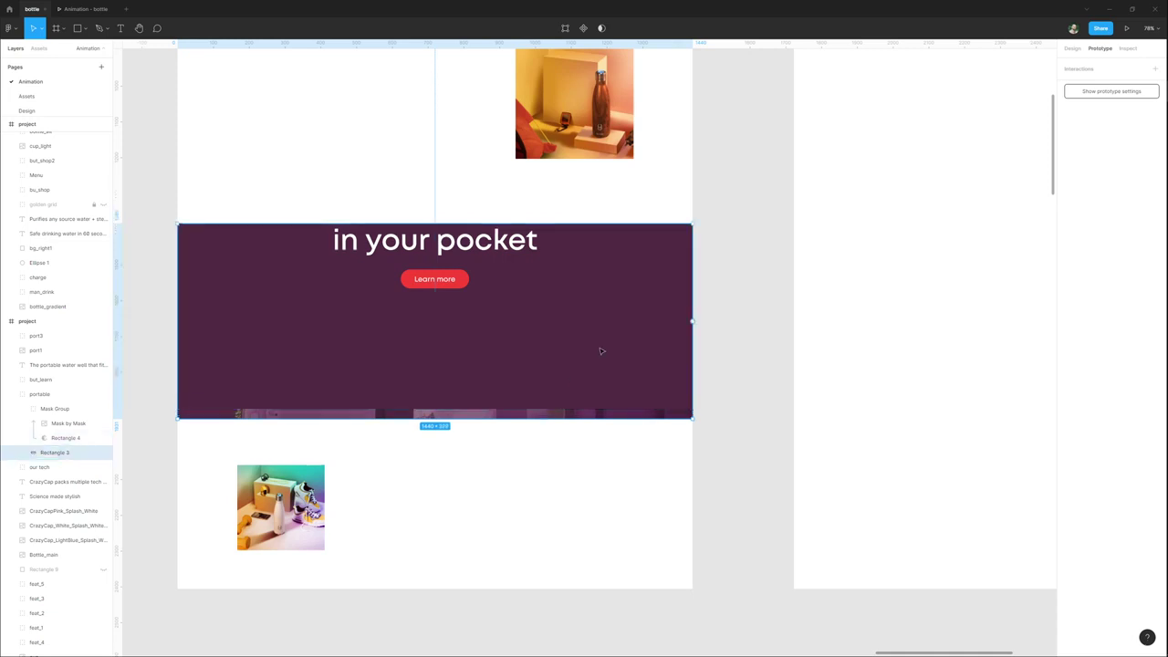
{"action": "left_click_drag", "start_coordinate": [584, 223], "coordinate": [588, 408]}
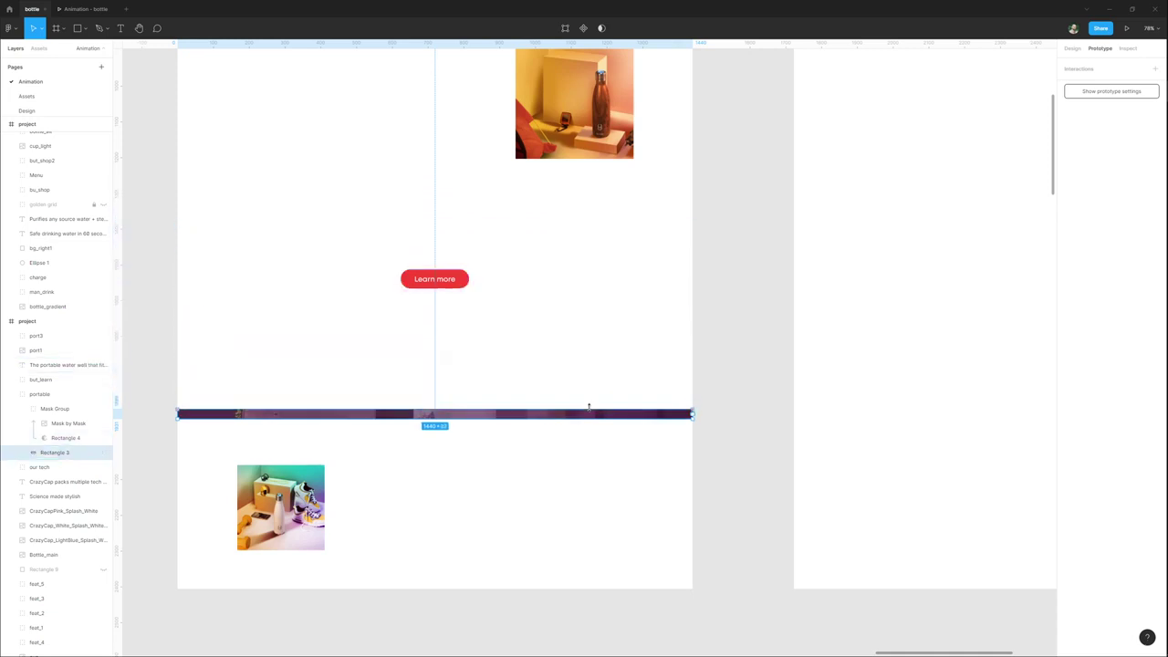
Move the Learn more button and the white portable water well headline down in frame 5.
{"action": "left_click_drag", "start_coordinate": [462, 284], "coordinate": [462, 347]}
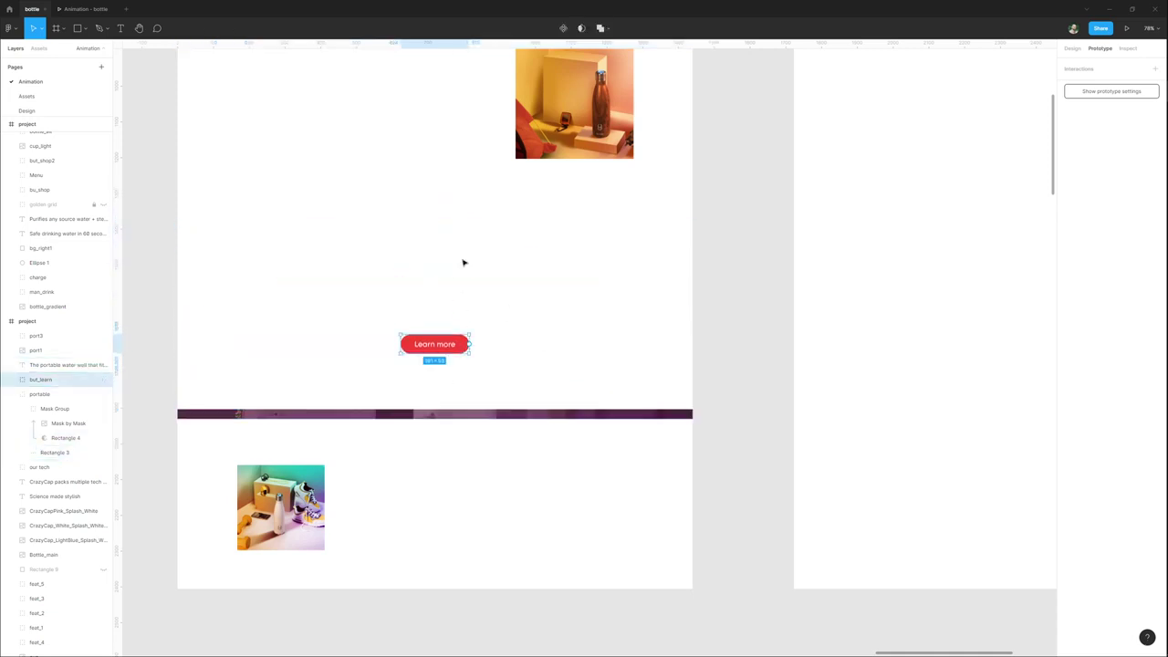
{"action": "left_click", "coordinate": [477, 221]}
{"action": "left_click_drag", "start_coordinate": [478, 221], "coordinate": [477, 260]}
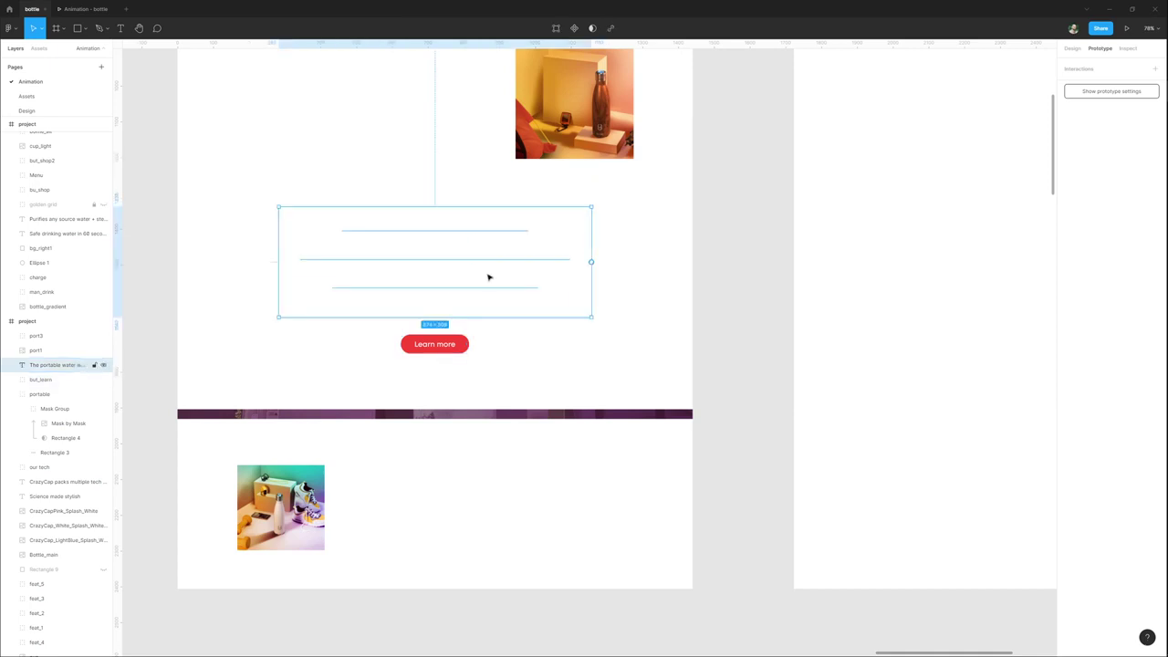
Expand the orange bottle photo's group and enlarge its masked image to about 977 × 788, centred on the mask.
{"action": "scroll", "coordinate": [492, 300], "scroll_direction": "up", "scroll_amount": 3}
{"action": "left_click", "coordinate": [517, 256]}
{"action": "scroll", "coordinate": [517, 256], "scroll_direction": "right", "scroll_amount": 1}
{"action": "left_click_drag", "start_coordinate": [516, 256], "coordinate": [504, 267]}
{"action": "left_click", "coordinate": [11, 339]}
{"action": "scroll", "coordinate": [503, 229], "scroll_direction": "up", "scroll_amount": 3}
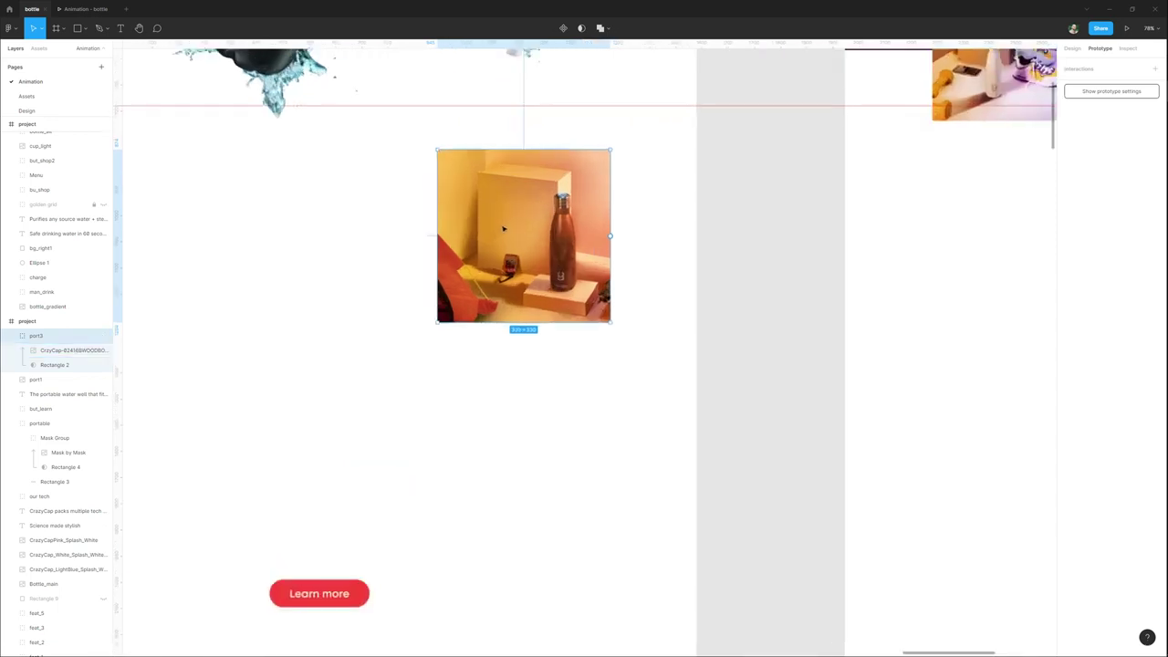
{"action": "double_click", "coordinate": [525, 252]}
{"action": "left_click", "coordinate": [35, 367]}
{"action": "left_click", "coordinate": [58, 352]}
{"action": "left_click_drag", "start_coordinate": [654, 332], "coordinate": [753, 435]}
{"action": "scroll", "coordinate": [625, 390], "scroll_direction": "down", "scroll_amount": 3}
{"action": "left_click_drag", "start_coordinate": [692, 323], "coordinate": [534, 360]}
{"action": "left_click_drag", "start_coordinate": [564, 324], "coordinate": [493, 386]}
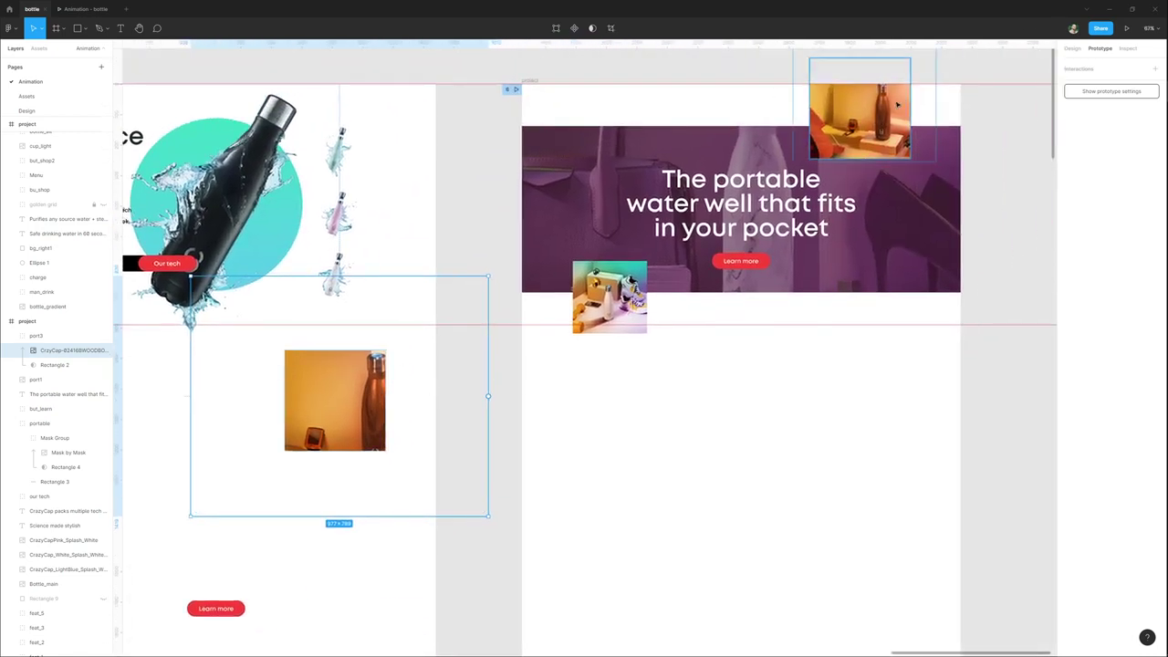
Shrink the orange photo's Rectangle 2 mask from the top into a strip about 330 × 21 at its lower edge.
{"action": "scroll", "coordinate": [358, 366], "scroll_direction": "down", "scroll_amount": 2}
{"action": "scroll", "coordinate": [358, 366], "scroll_direction": "left", "scroll_amount": 3}
{"action": "left_click", "coordinate": [40, 366]}
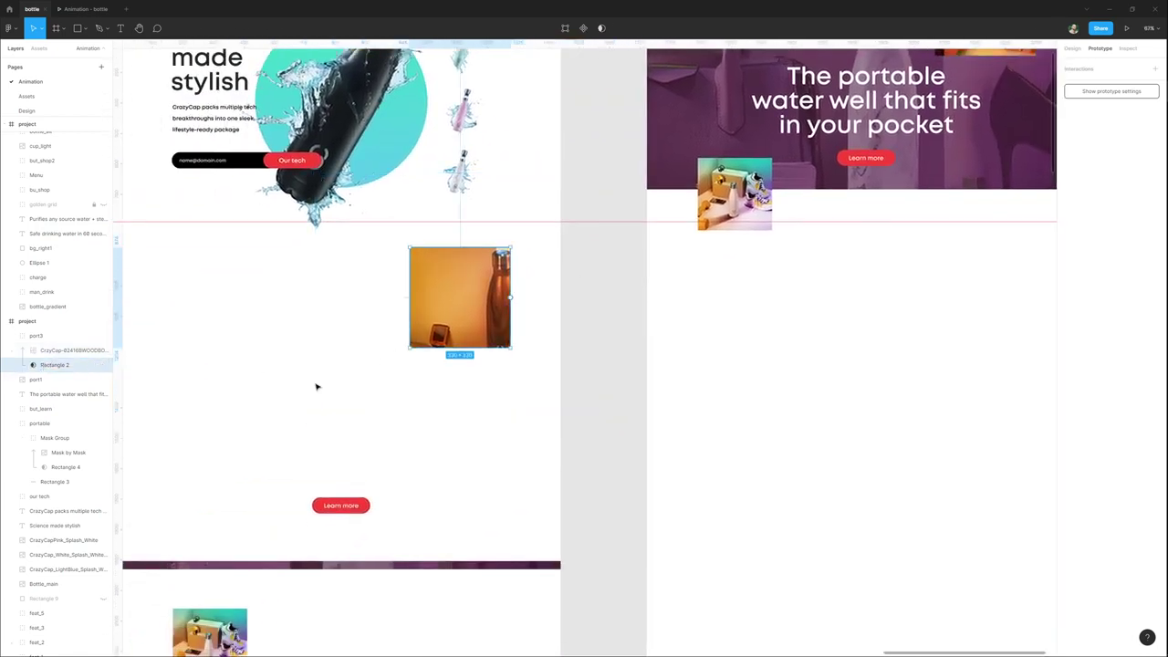
{"action": "left_click_drag", "start_coordinate": [468, 247], "coordinate": [470, 301]}
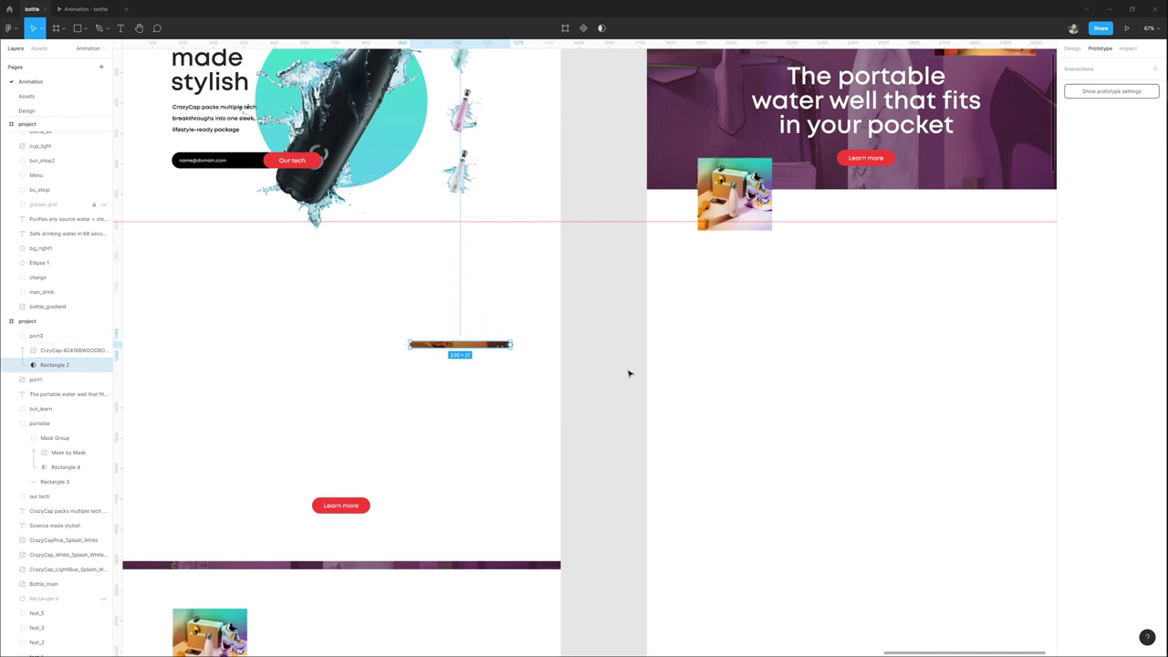
Preview the prototype from flow 5 through to the portable water well screen, and return to the design file.
{"action": "scroll", "coordinate": [594, 329], "scroll_direction": "down", "scroll_amount": 2}
{"action": "scroll", "coordinate": [593, 329], "scroll_direction": "left", "scroll_amount": 1}
{"action": "left_click_drag", "start_coordinate": [526, 270], "coordinate": [526, 382]}
{"action": "scroll", "coordinate": [504, 327], "scroll_direction": "down", "scroll_amount": 3}
{"action": "left_click_drag", "start_coordinate": [495, 184], "coordinate": [494, 285]}
{"action": "left_click", "coordinate": [315, 176]}
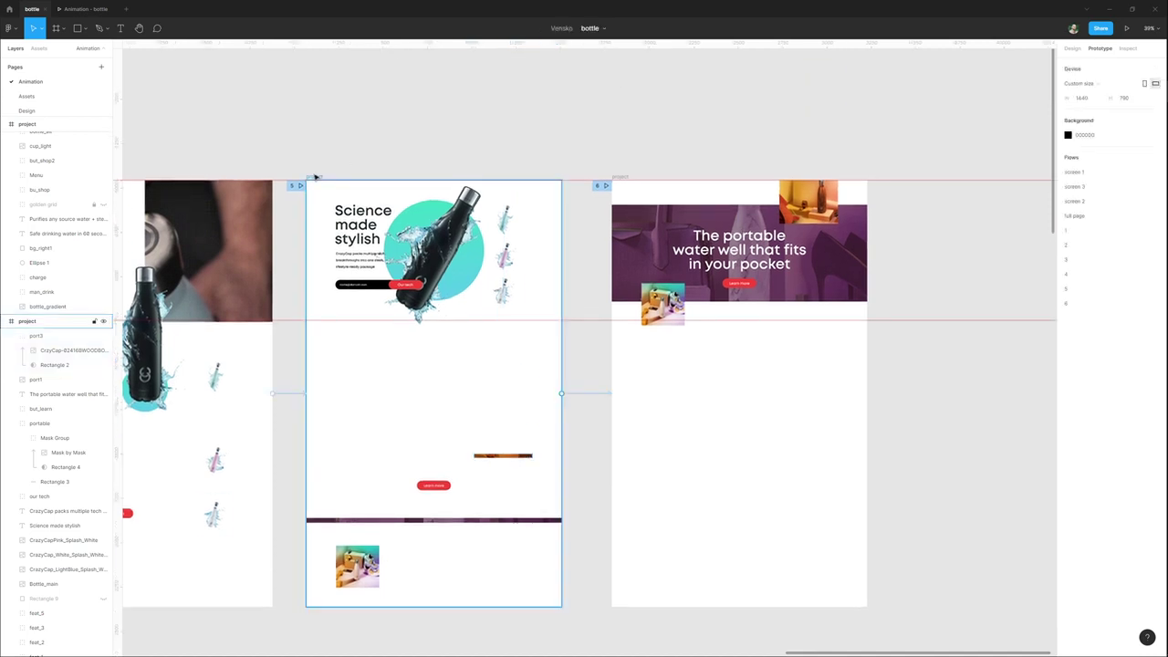
{"action": "left_click", "coordinate": [301, 186]}
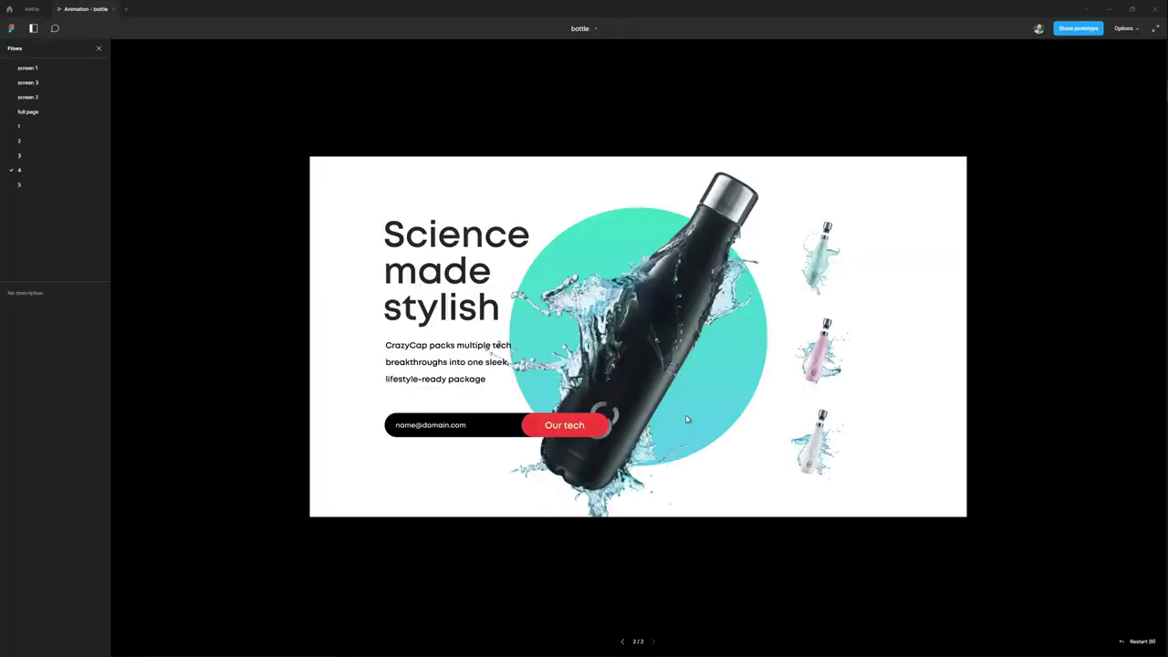
{"action": "scroll", "coordinate": [787, 397], "scroll_direction": "down", "scroll_amount": 5}
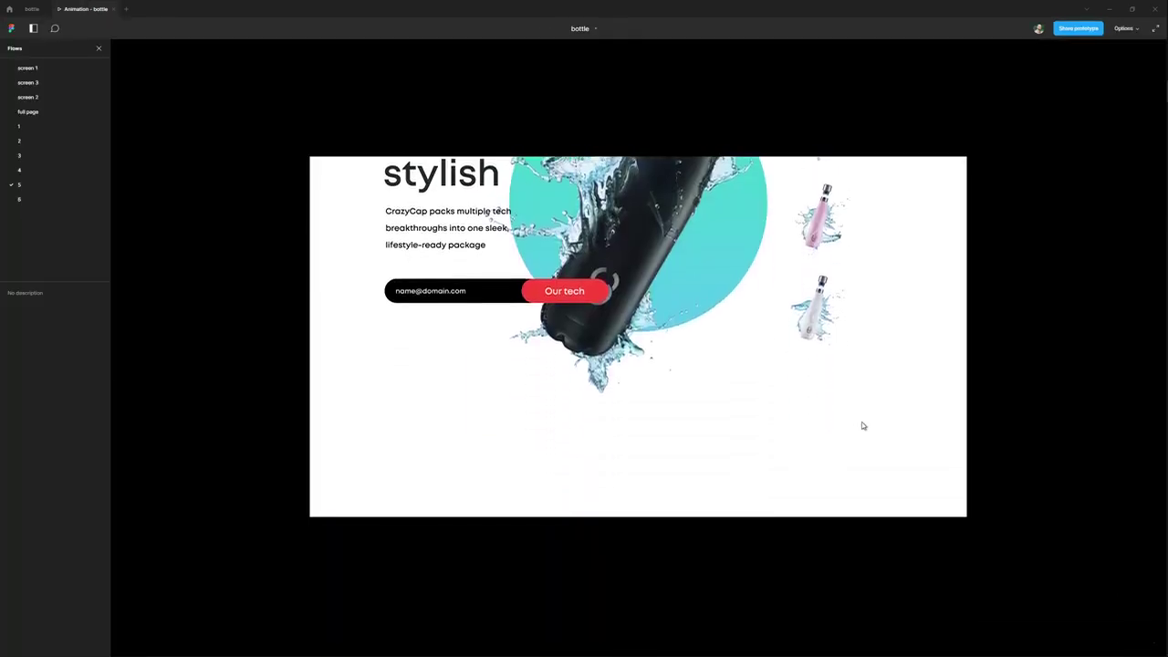
{"action": "scroll", "coordinate": [879, 405], "scroll_direction": "down", "scroll_amount": 2}
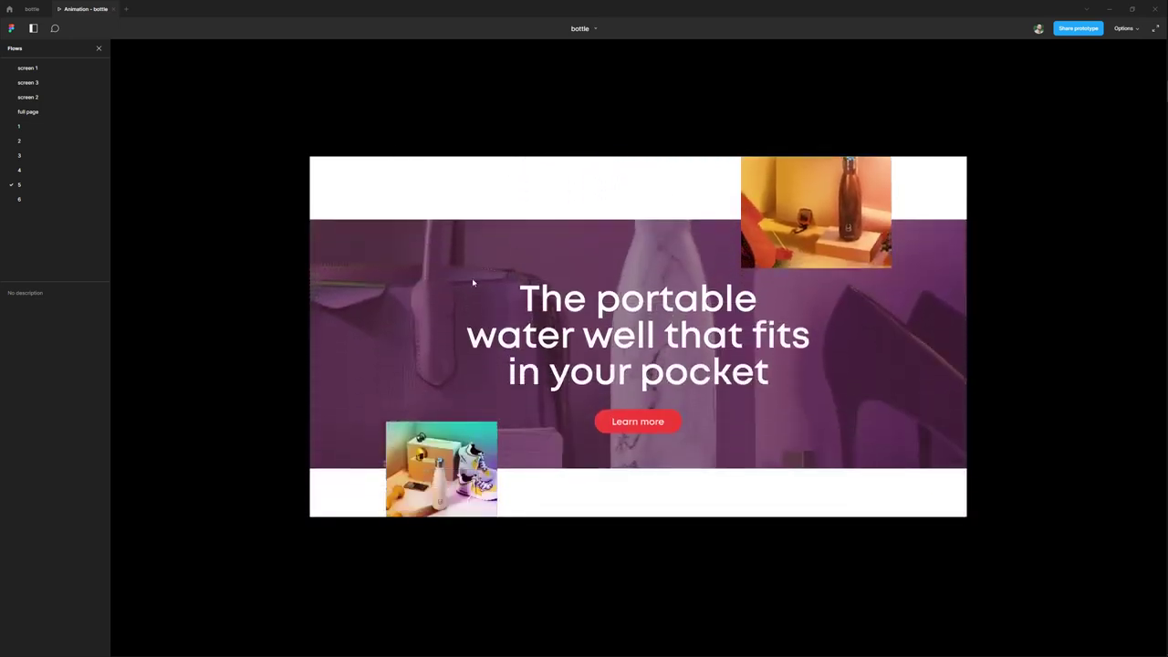
{"action": "left_click", "coordinate": [36, 171]}
{"action": "left_click", "coordinate": [32, 11]}
Copy the We believe clean drinking water section with its photo from the full page into frame 6, below the banner.
{"action": "scroll", "coordinate": [540, 121], "scroll_direction": "down", "scroll_amount": 3}
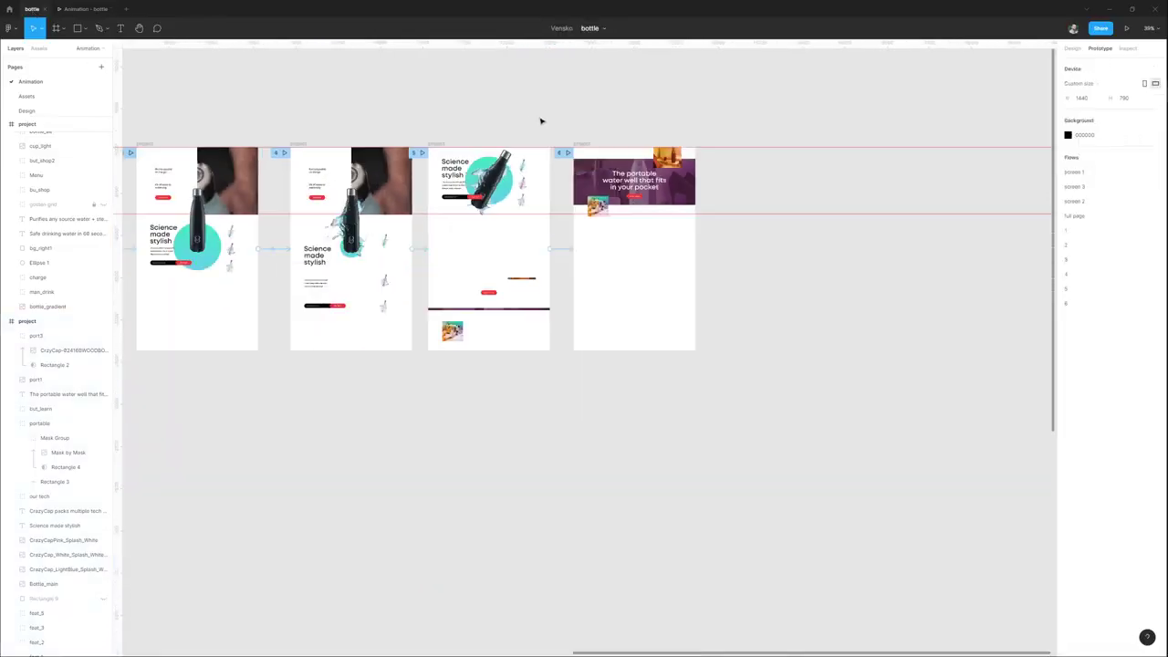
{"action": "scroll", "coordinate": [412, 242], "scroll_direction": "left", "scroll_amount": 3}
{"action": "scroll", "coordinate": [392, 301], "scroll_direction": "down", "scroll_amount": 5}
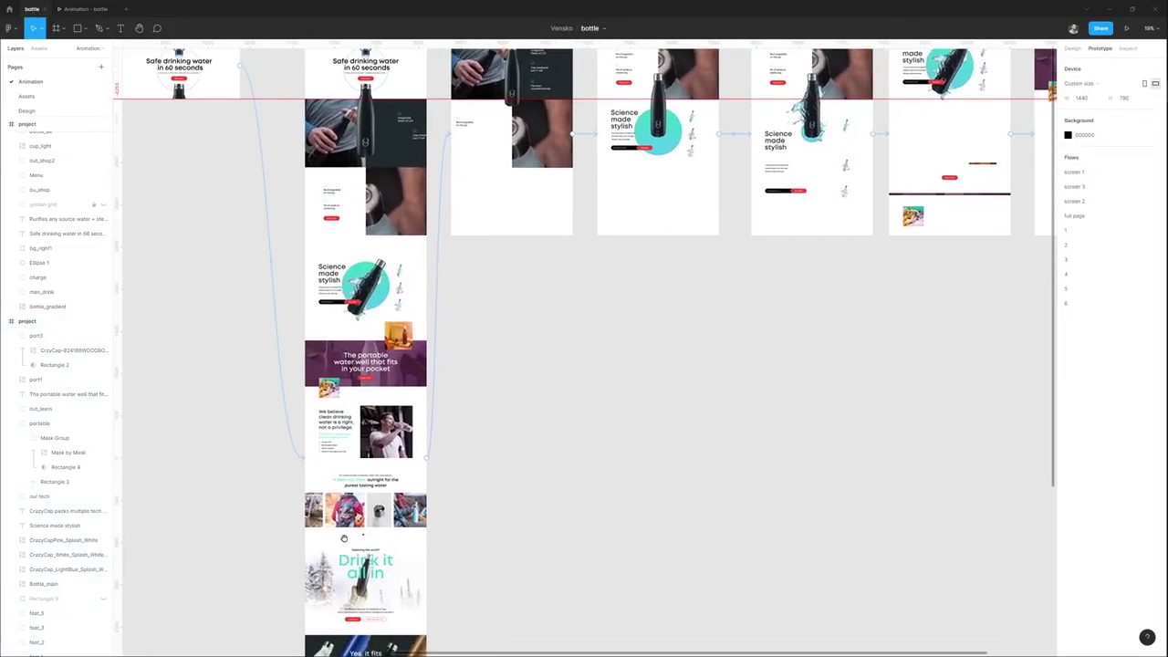
{"action": "scroll", "coordinate": [367, 341], "scroll_direction": "up", "scroll_amount": 5}
{"action": "left_click_drag", "start_coordinate": [302, 371], "coordinate": [583, 215]}
{"action": "scroll", "coordinate": [565, 325], "scroll_direction": "down", "scroll_amount": 3}
{"action": "left_click_drag", "start_coordinate": [737, 240], "coordinate": [535, 337]}
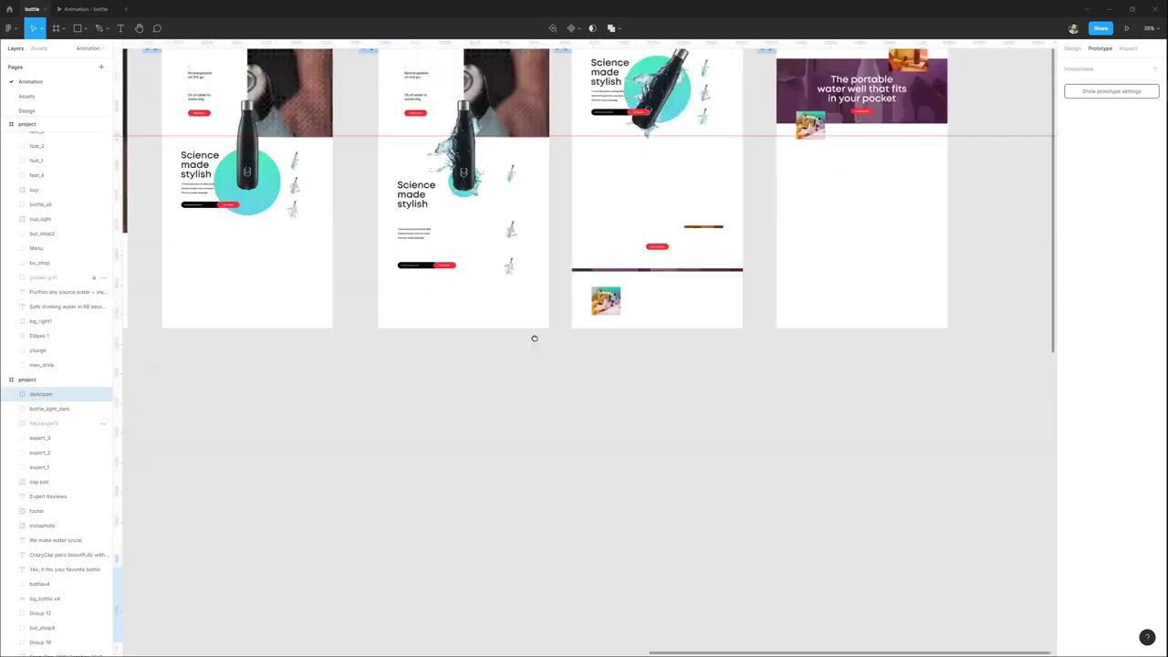
{"action": "left_click_drag", "start_coordinate": [884, 156], "coordinate": [618, 287]}
{"action": "scroll", "coordinate": [618, 288], "scroll_direction": "up", "scroll_amount": 3}
{"action": "left_click", "coordinate": [413, 148]}
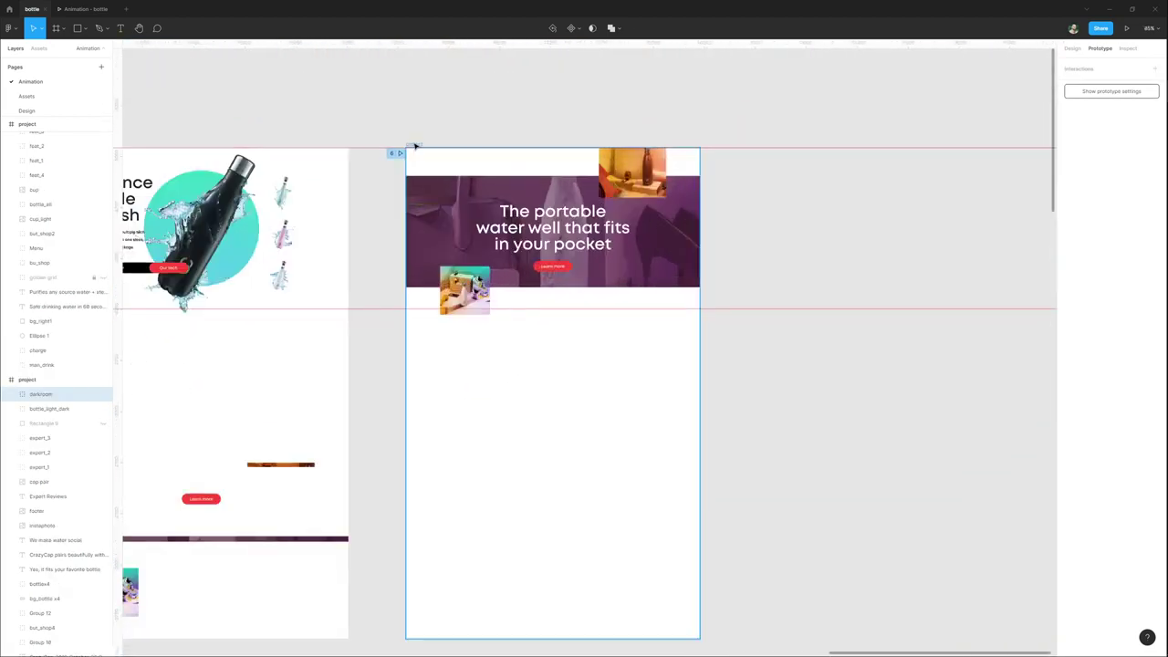
{"action": "key", "text": "ctrl+v"}
{"action": "scroll", "coordinate": [570, 384], "scroll_direction": "up", "scroll_amount": 4}
{"action": "scroll", "coordinate": [535, 131], "scroll_direction": "down", "scroll_amount": 4}
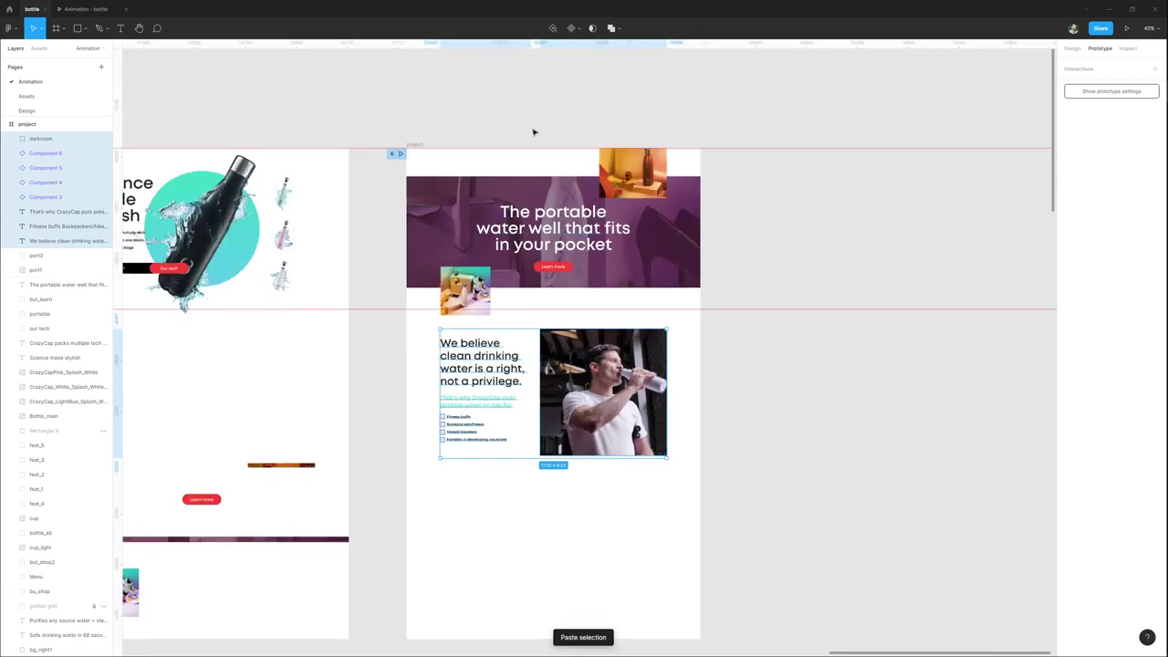
Duplicate frame 6 beside itself to make frame 7, keeping the same spacing between frames.
{"action": "left_click", "coordinate": [529, 128]}
{"action": "scroll", "coordinate": [529, 128], "scroll_direction": "down", "scroll_amount": 2}
{"action": "scroll", "coordinate": [475, 130], "scroll_direction": "right", "scroll_amount": 2}
{"action": "scroll", "coordinate": [474, 130], "scroll_direction": "up", "scroll_amount": 1}
{"action": "left_click", "coordinate": [378, 170]}
{"action": "left_click_drag", "start_coordinate": [378, 169], "coordinate": [631, 173]}
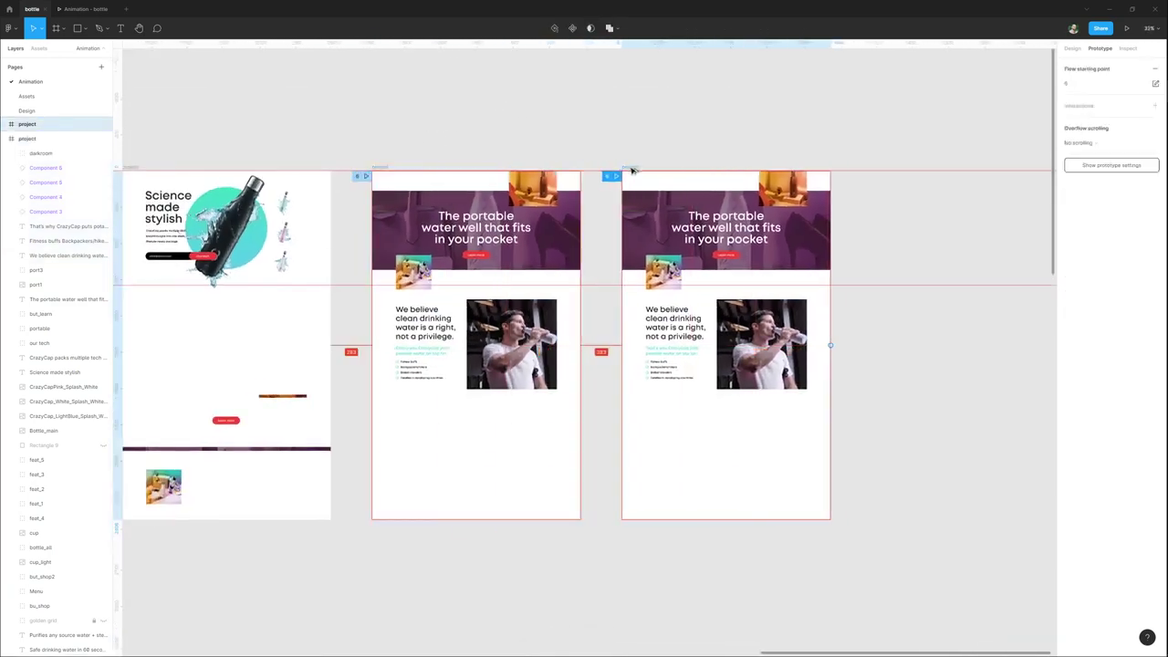
{"action": "scroll", "coordinate": [660, 178], "scroll_direction": "right", "scroll_amount": 4}
{"action": "scroll", "coordinate": [660, 178], "scroll_direction": "up", "scroll_amount": 1}
Move frame 7's banner and We believe content up together until the We believe section fills the first screen.
{"action": "left_click", "coordinate": [740, 371]}
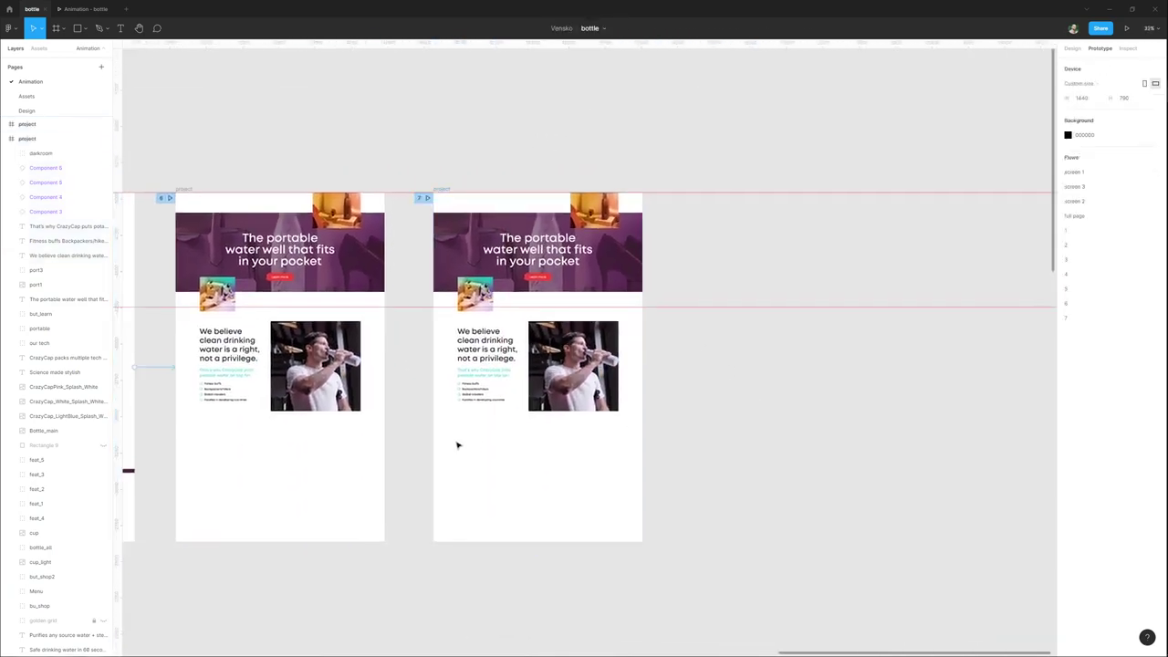
{"action": "scroll", "coordinate": [457, 444], "scroll_direction": "left", "scroll_amount": 2}
{"action": "scroll", "coordinate": [457, 444], "scroll_direction": "down", "scroll_amount": 1}
{"action": "left_click_drag", "start_coordinate": [503, 420], "coordinate": [674, 159]}
{"action": "scroll", "coordinate": [587, 255], "scroll_direction": "up", "scroll_amount": 2}
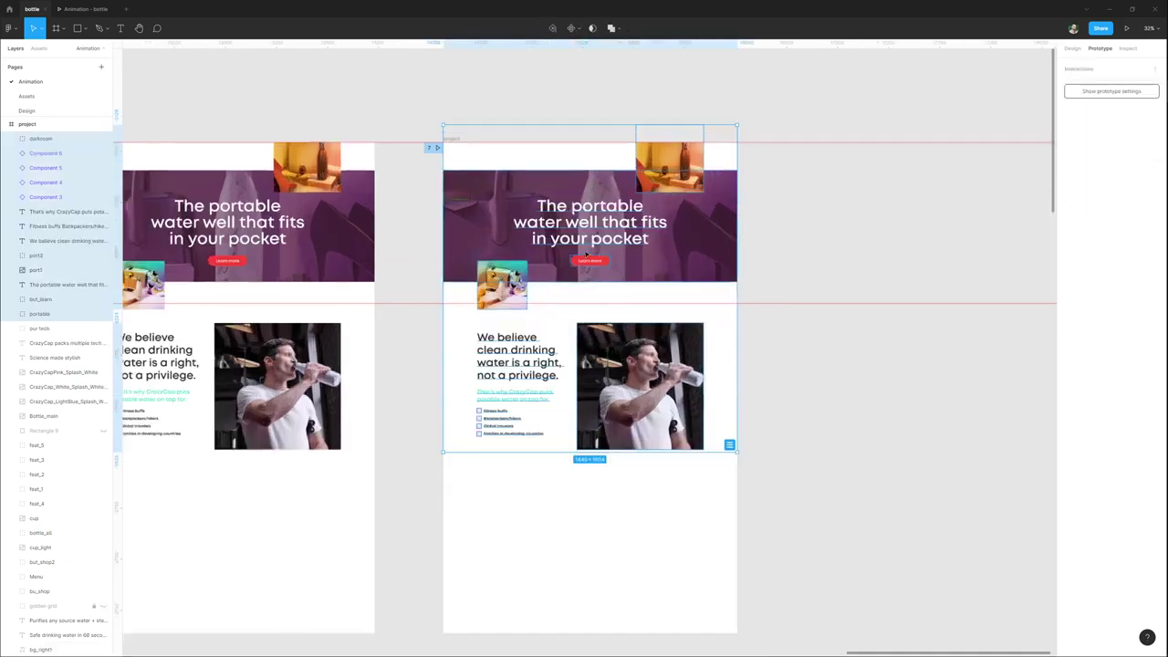
{"action": "key", "text": "Delete"}
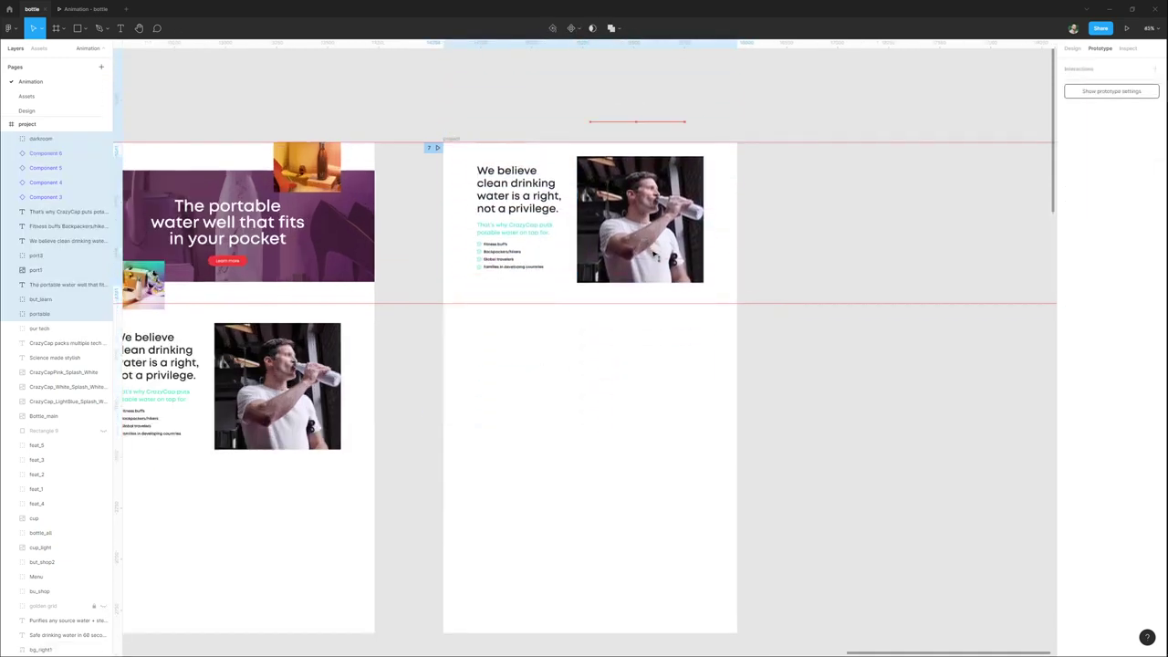
{"action": "left_click_drag", "start_coordinate": [656, 255], "coordinate": [656, 255]}
Link frame 6 to frame 7 with an on-click Smart animate interaction.
{"action": "scroll", "coordinate": [550, 279], "scroll_direction": "left", "scroll_amount": 2}
{"action": "left_click", "coordinate": [278, 138]}
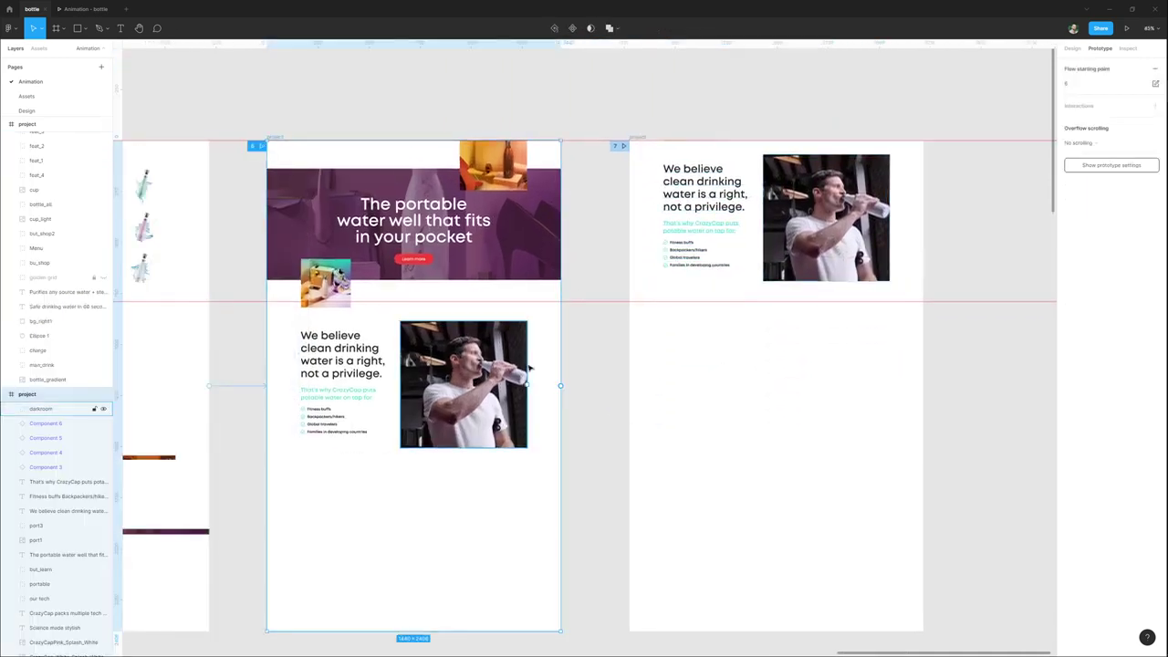
{"action": "left_click_drag", "start_coordinate": [561, 387], "coordinate": [697, 394]}
{"action": "left_click_drag", "start_coordinate": [587, 316], "coordinate": [544, 316]}
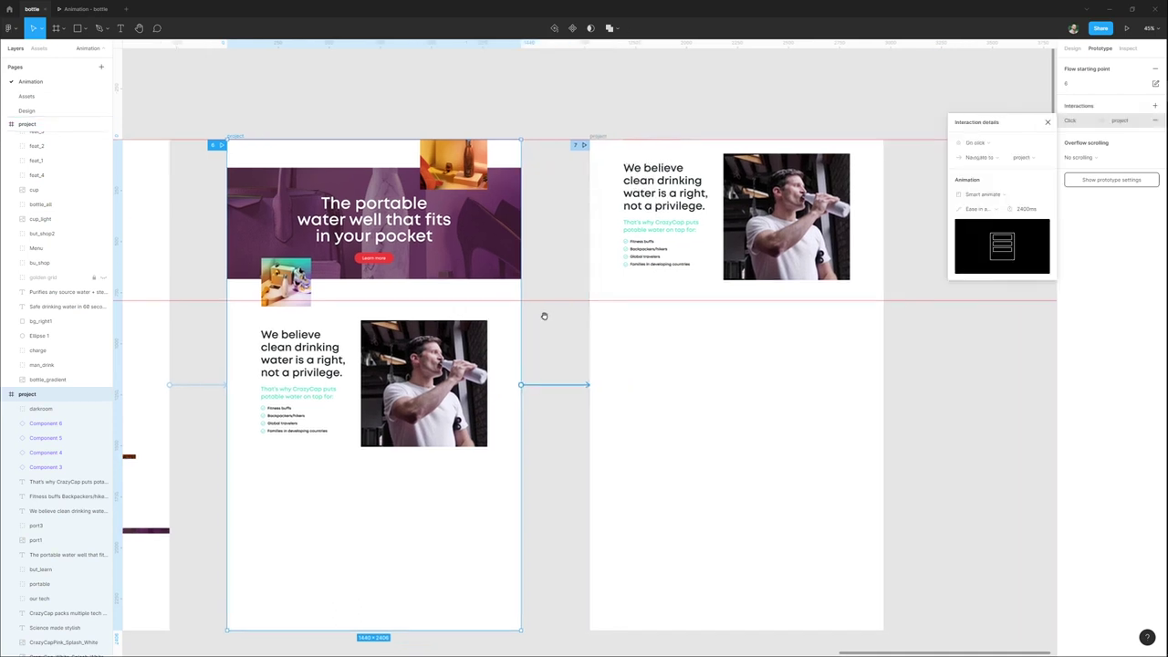
In frame 6, space the bullet list, subheading and headline further down, and shift the man's photo partly past the frame's right edge.
{"action": "left_click", "coordinate": [284, 425]}
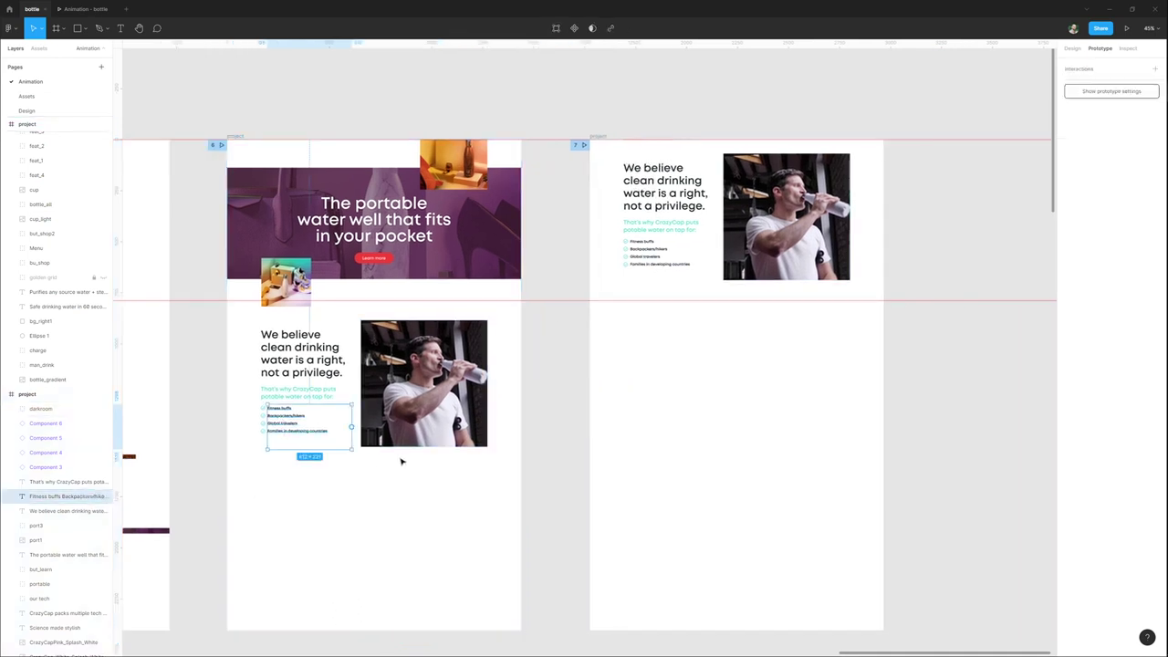
{"action": "scroll", "coordinate": [294, 455], "scroll_direction": "up", "scroll_amount": 1}
{"action": "left_click", "coordinate": [300, 494]}
{"action": "left_click_drag", "start_coordinate": [251, 470], "coordinate": [285, 580]}
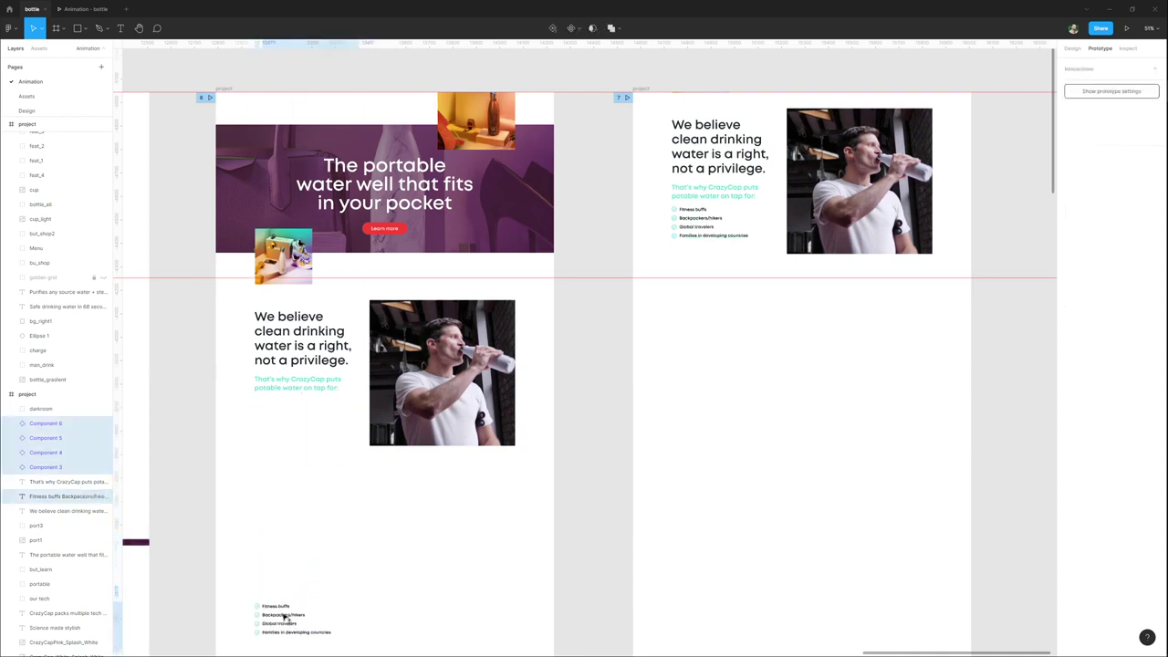
{"action": "left_click_drag", "start_coordinate": [274, 380], "coordinate": [274, 536]}
{"action": "left_click_drag", "start_coordinate": [279, 351], "coordinate": [279, 445]}
{"action": "left_click", "coordinate": [469, 391]}
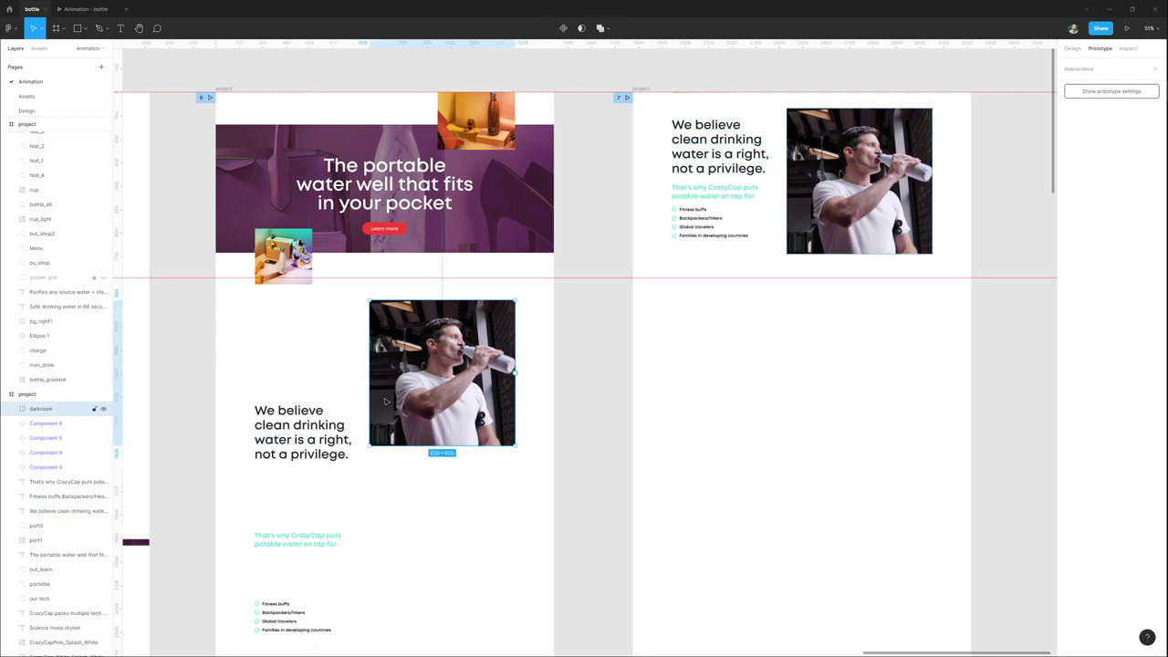
{"action": "left_click_drag", "start_coordinate": [377, 411], "coordinate": [528, 415]}
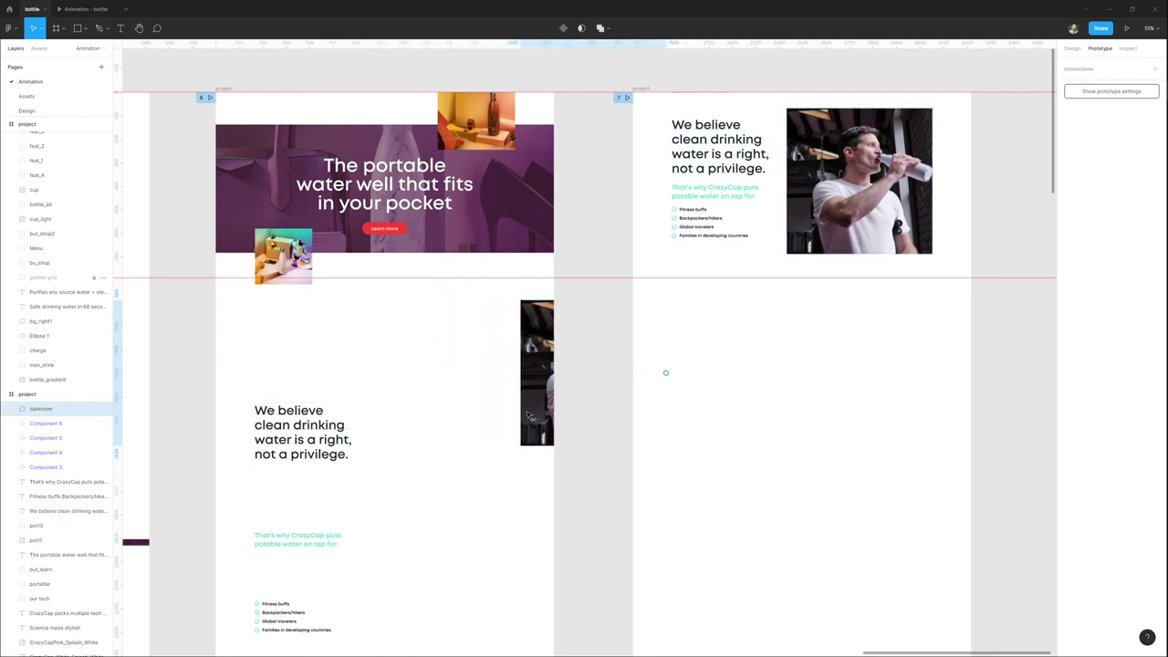
Preview the transition from flow 6 to the We believe screen and return to the design file.
{"action": "scroll", "coordinate": [490, 376], "scroll_direction": "down", "scroll_amount": 1}
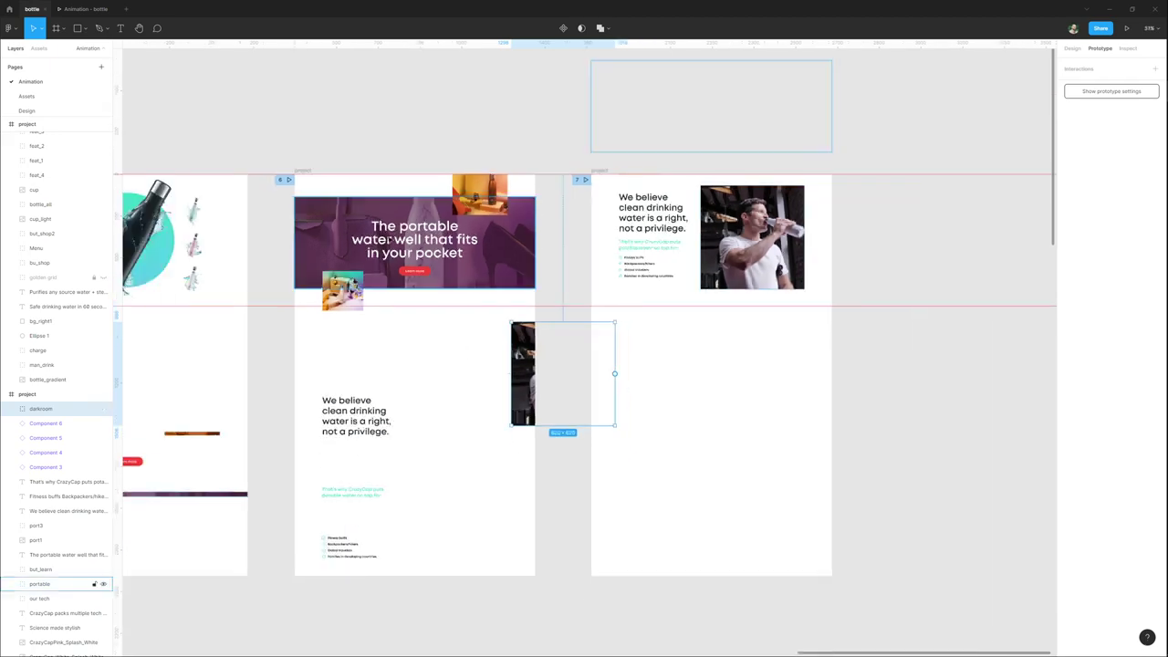
{"action": "left_click", "coordinate": [318, 143]}
{"action": "left_click", "coordinate": [289, 180]}
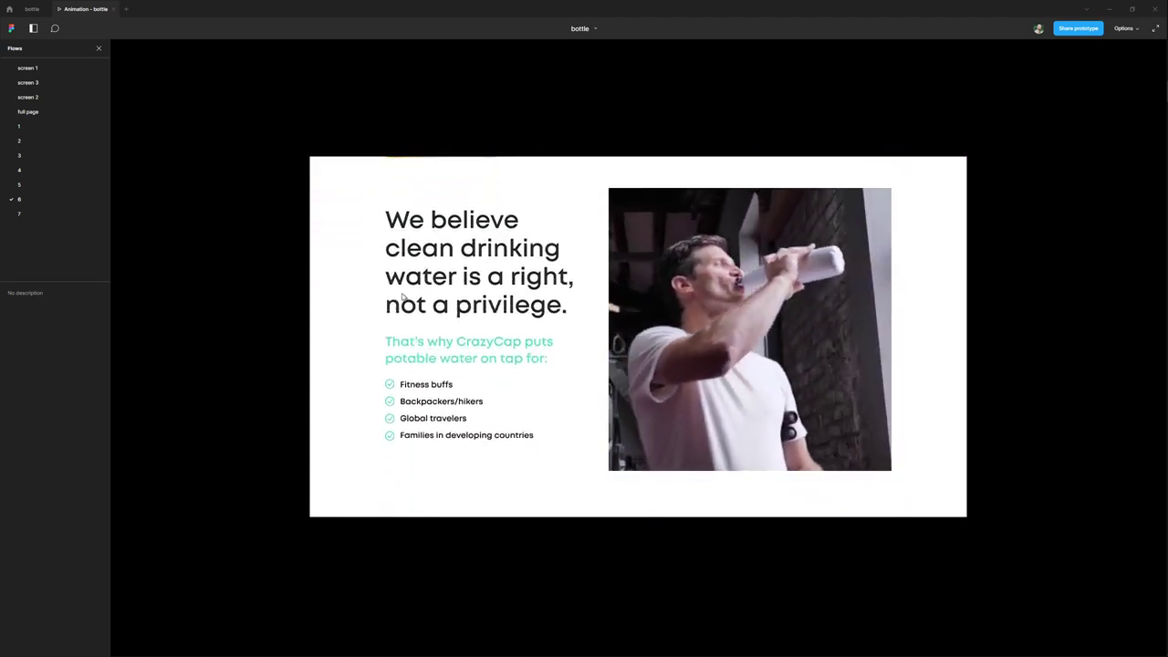
{"action": "left_click", "coordinate": [32, 8]}
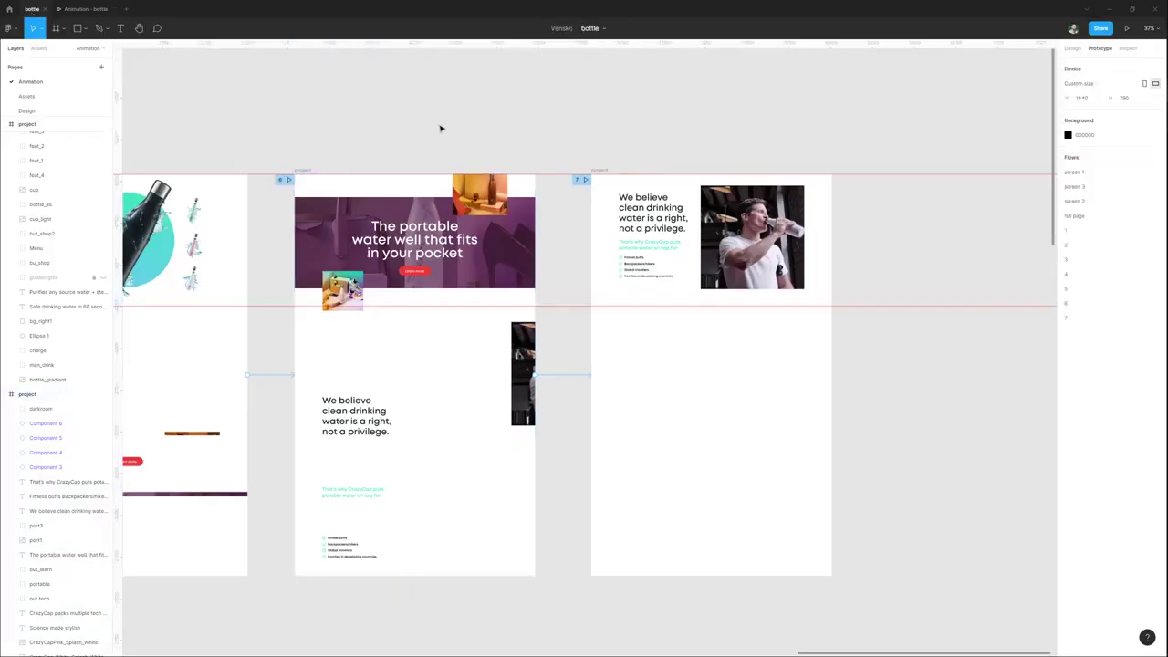
Copy the It destroys them section with its four photos and dots from the full page into frame 7, below the We believe section.
{"action": "scroll", "coordinate": [449, 138], "scroll_direction": "down", "scroll_amount": 5}
{"action": "left_click_drag", "start_coordinate": [422, 282], "coordinate": [845, 182]}
{"action": "scroll", "coordinate": [252, 418], "scroll_direction": "up", "scroll_amount": 5}
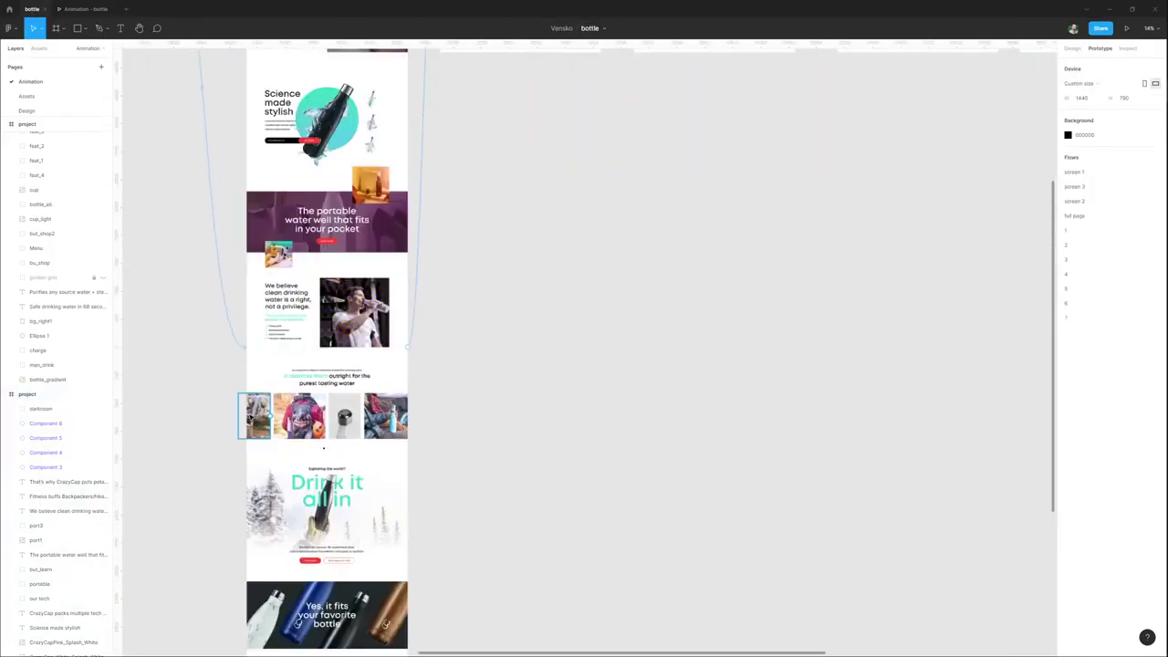
{"action": "left_click", "coordinate": [259, 475]}
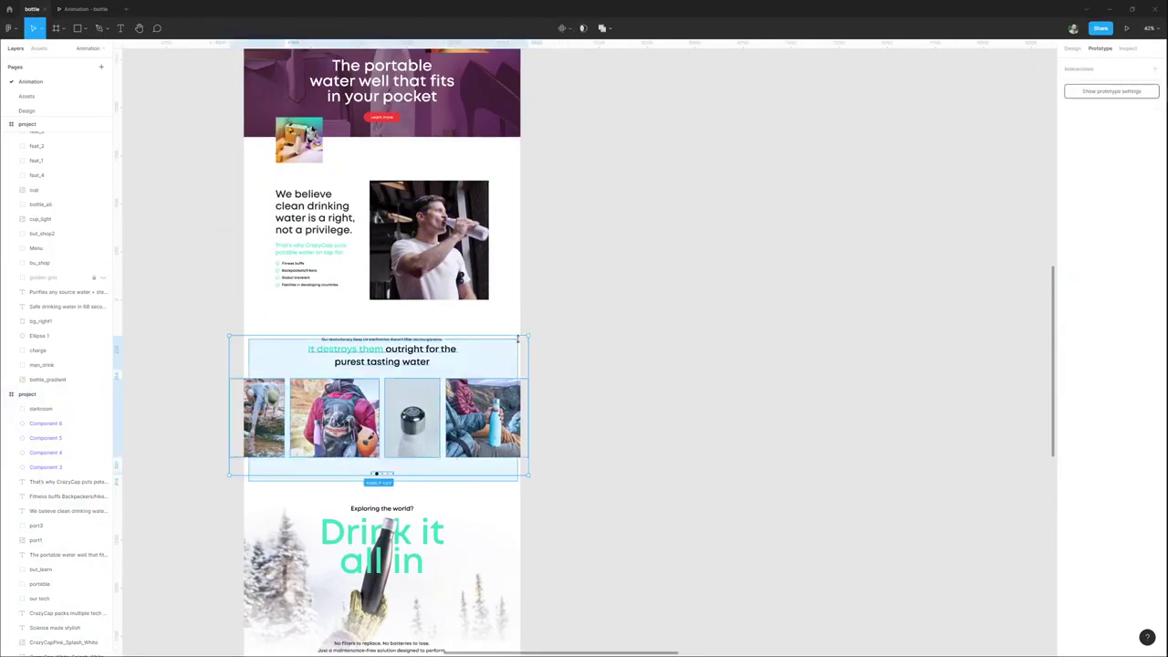
{"action": "scroll", "coordinate": [322, 473], "scroll_direction": "up", "scroll_amount": 3}
{"action": "scroll", "coordinate": [592, 460], "scroll_direction": "down", "scroll_amount": 5}
{"action": "left_click_drag", "start_coordinate": [769, 337], "coordinate": [219, 438]}
{"action": "left_click_drag", "start_coordinate": [662, 214], "coordinate": [261, 497]}
{"action": "left_click", "coordinate": [486, 179]}
{"action": "key", "text": "ctrl+v"}
{"action": "scroll", "coordinate": [574, 237], "scroll_direction": "up", "scroll_amount": 5}
{"action": "left_click_drag", "start_coordinate": [589, 317], "coordinate": [579, 428]}
Duplicate frame 7 beside itself to make frame 8.
{"action": "scroll", "coordinate": [579, 427], "scroll_direction": "down", "scroll_amount": 3}
{"action": "left_click_drag", "start_coordinate": [598, 364], "coordinate": [490, 337]}
{"action": "left_click", "coordinate": [353, 168]}
{"action": "left_click_drag", "start_coordinate": [334, 182], "coordinate": [601, 192]}
Move frame 8's content up until the It destroys them section with its photo row fills the first screen.
{"action": "left_click_drag", "start_coordinate": [692, 485], "coordinate": [516, 473]}
{"action": "left_click", "coordinate": [434, 469]}
{"action": "left_click_drag", "start_coordinate": [434, 469], "coordinate": [646, 209]}
{"action": "left_click_drag", "start_coordinate": [490, 249], "coordinate": [502, 290]}
{"action": "left_click_drag", "start_coordinate": [563, 442], "coordinate": [563, 286]}
{"action": "scroll", "coordinate": [538, 264], "scroll_direction": "up", "scroll_amount": 3}
{"action": "left_click", "coordinate": [599, 539]}
{"action": "left_click", "coordinate": [441, 321]}
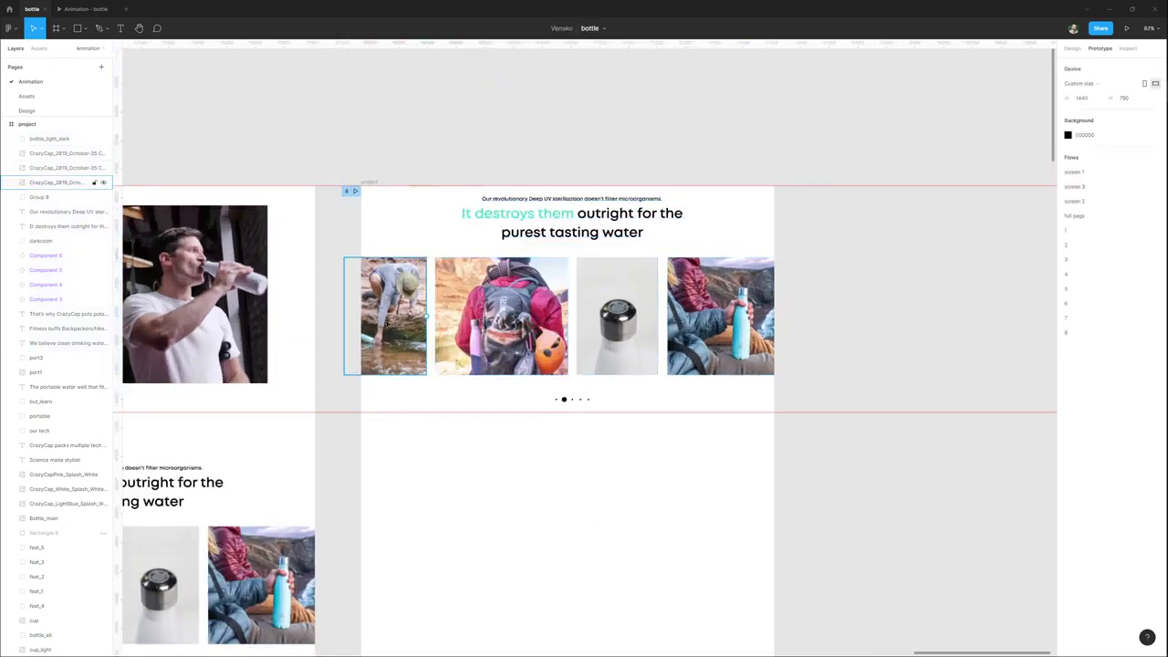
{"action": "left_click", "coordinate": [490, 541]}
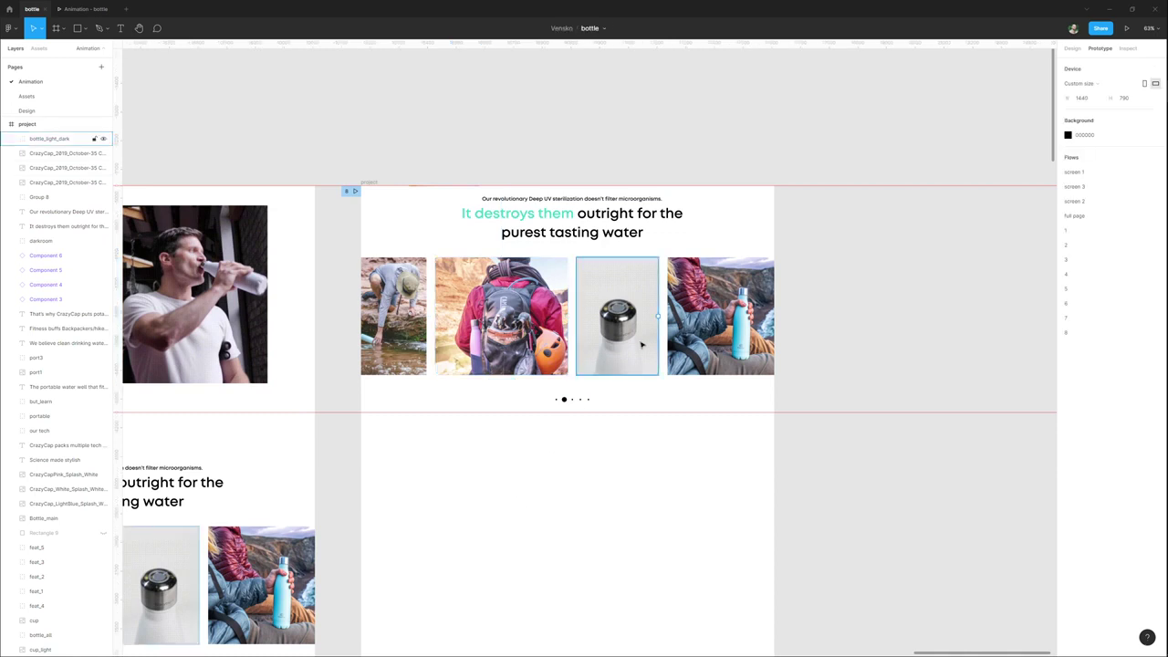
{"action": "left_click", "coordinate": [707, 330]}
{"action": "key", "text": "shift+Tab"}
{"action": "key", "text": "shift+Tab"}
{"action": "key", "text": "Tab"}
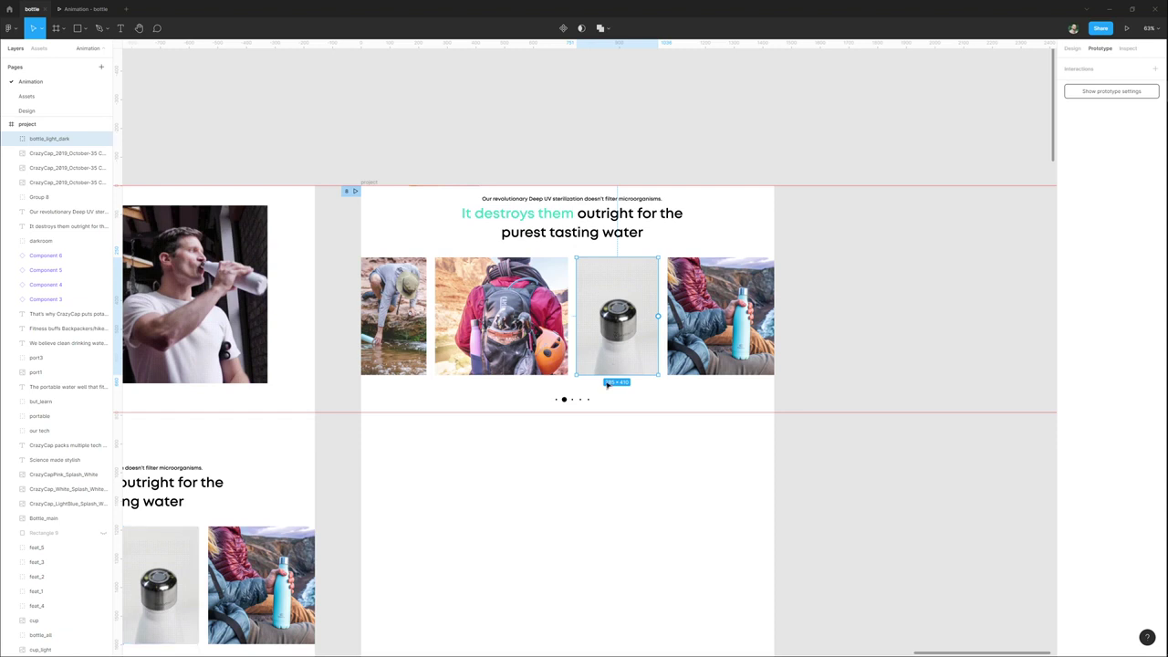
Select the bottle cap photo in frame 8 and check its width and height in the design properties.
{"action": "scroll", "coordinate": [607, 384], "scroll_direction": "down", "scroll_amount": 2}
{"action": "left_click_drag", "start_coordinate": [516, 460], "coordinate": [616, 361]}
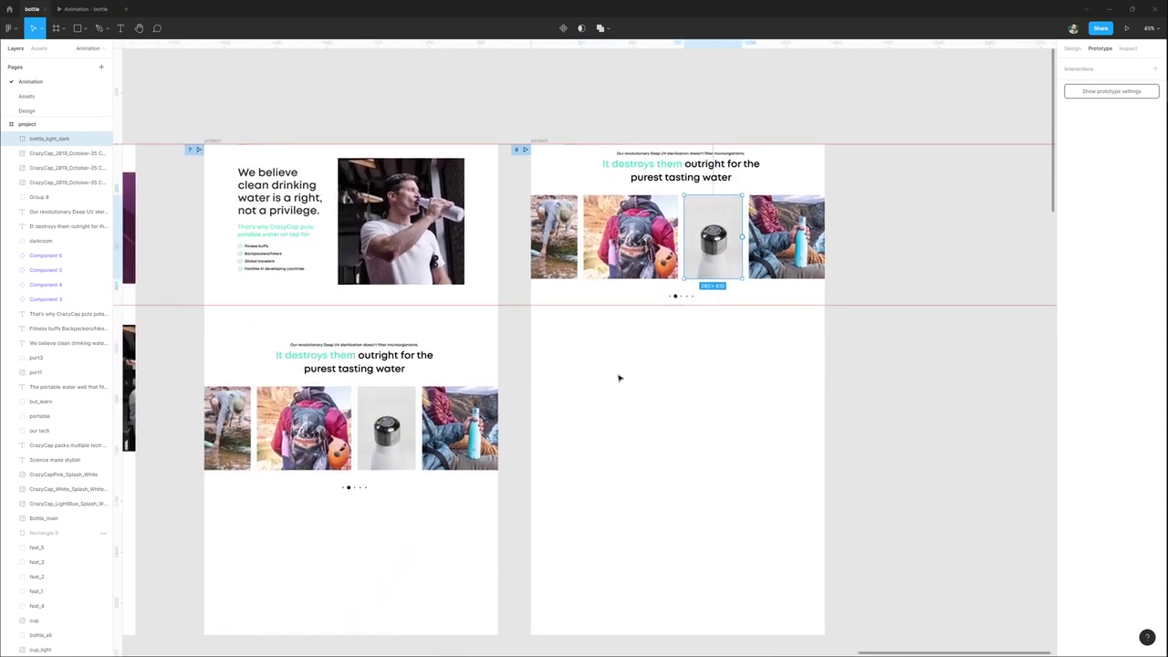
{"action": "scroll", "coordinate": [620, 377], "scroll_direction": "right", "scroll_amount": 3}
{"action": "left_click", "coordinate": [808, 372]}
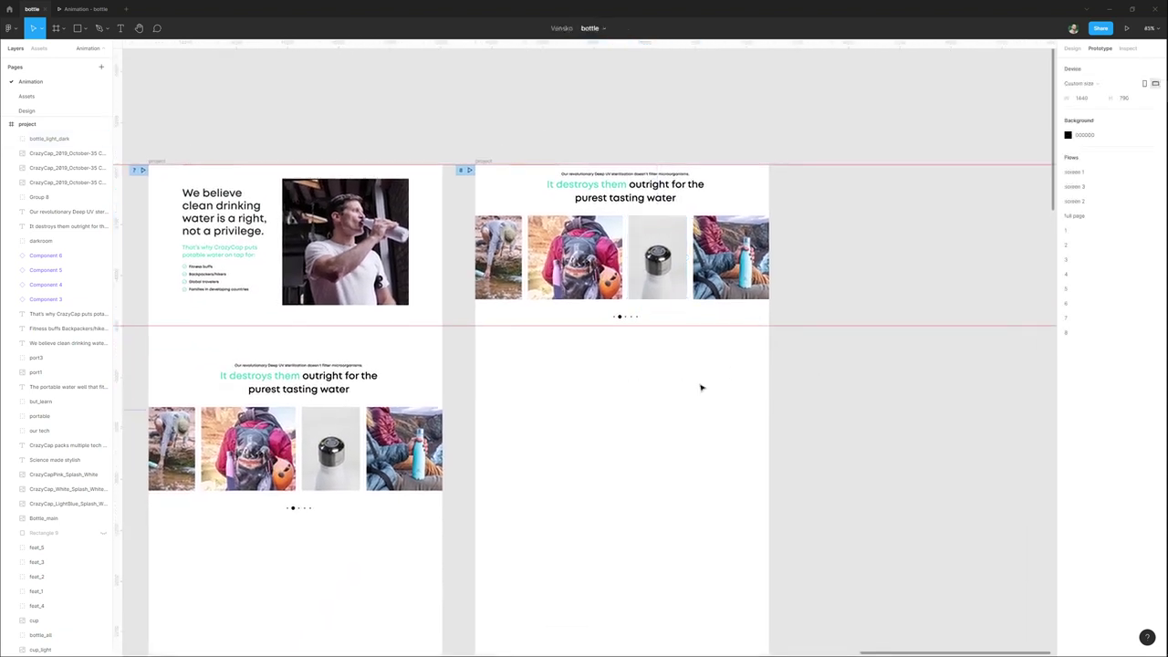
{"action": "key", "text": "shift+e"}
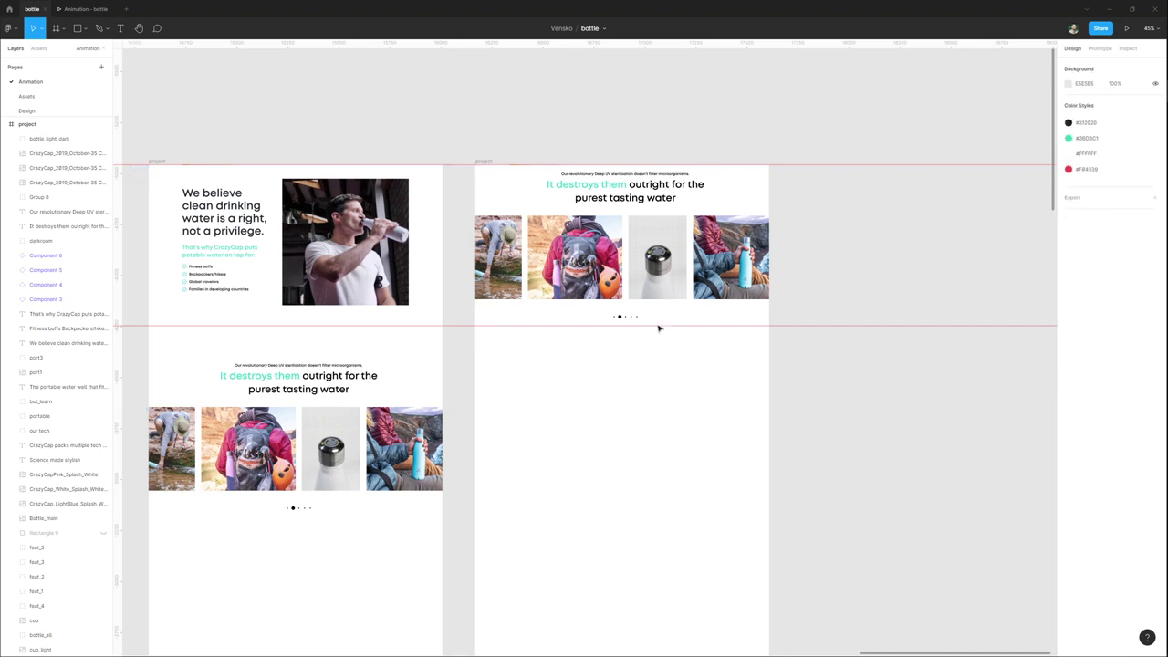
{"action": "left_click", "coordinate": [657, 260]}
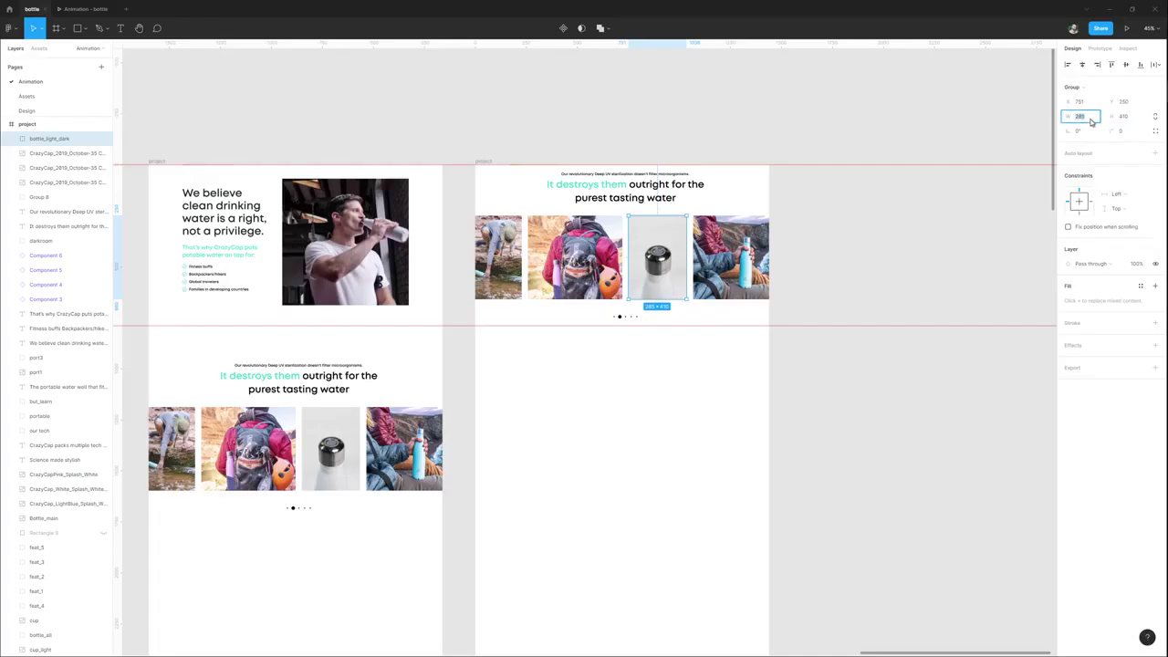
{"action": "mouse_move", "coordinate": [1163, 131]}
{"action": "left_click", "coordinate": [1128, 114]}
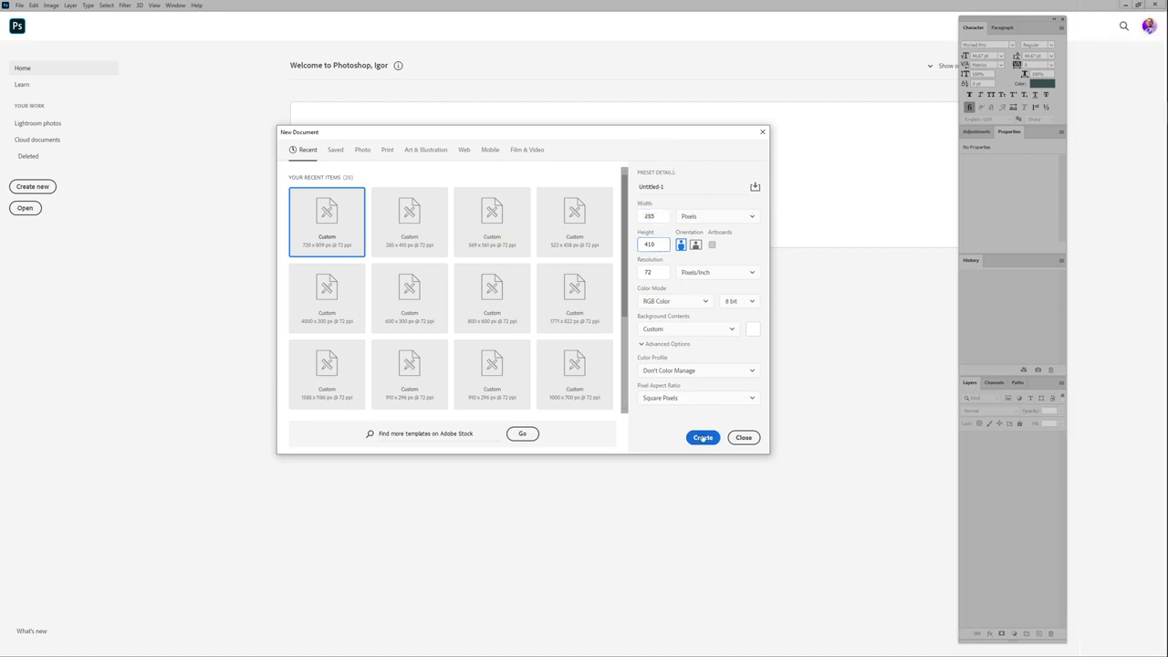
In Photoshop, create a blank 285 × 410 px document at 72 pixels/inch, then enlarge and reposition its window.
{"action": "left_click", "coordinate": [703, 438]}
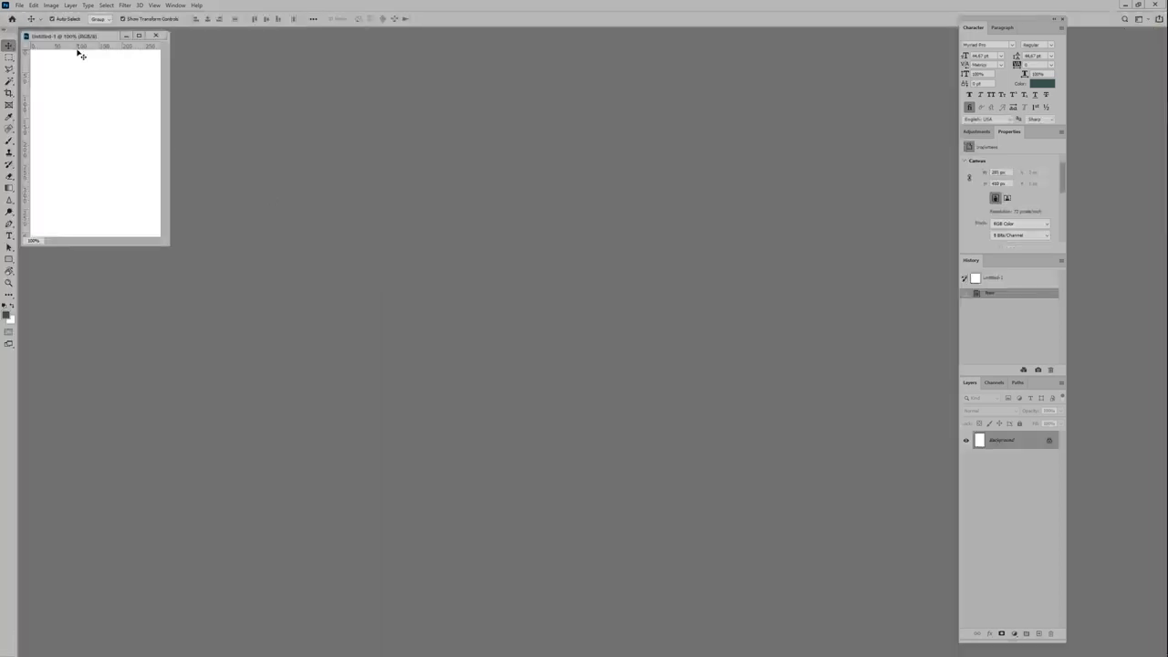
{"action": "left_click_drag", "start_coordinate": [79, 47], "coordinate": [482, 188]}
{"action": "left_click_drag", "start_coordinate": [560, 390], "coordinate": [703, 544]}
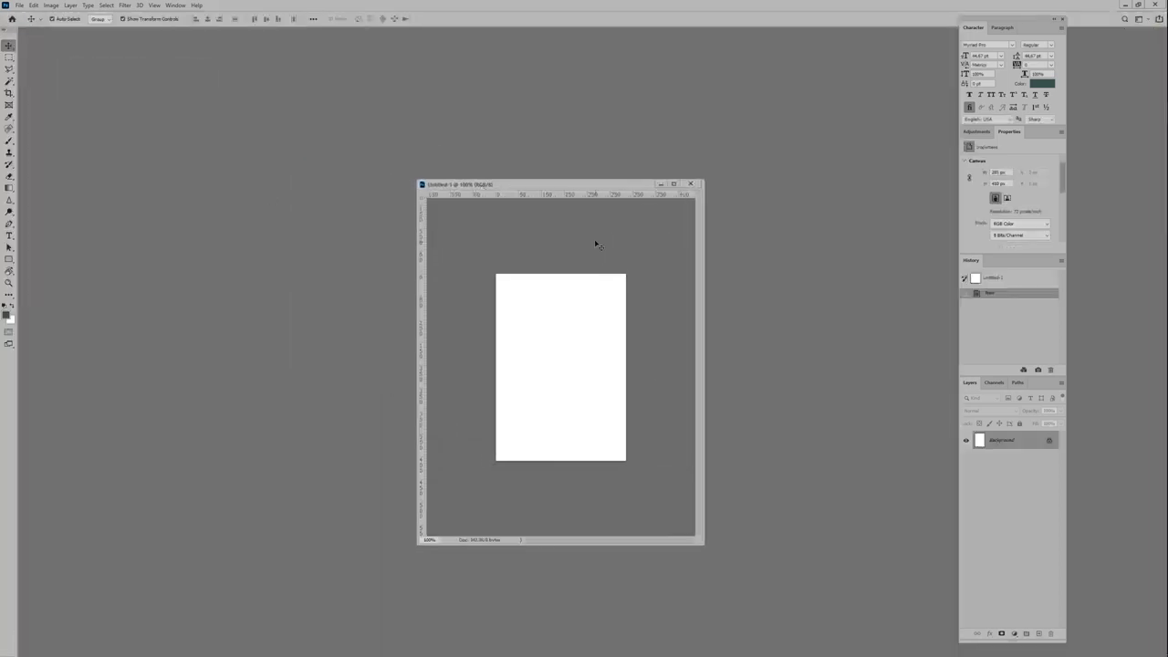
{"action": "left_click_drag", "start_coordinate": [562, 189], "coordinate": [503, 96]}
Show the Timeline and create a video timeline for the blank document.
{"action": "left_click", "coordinate": [172, 6]}
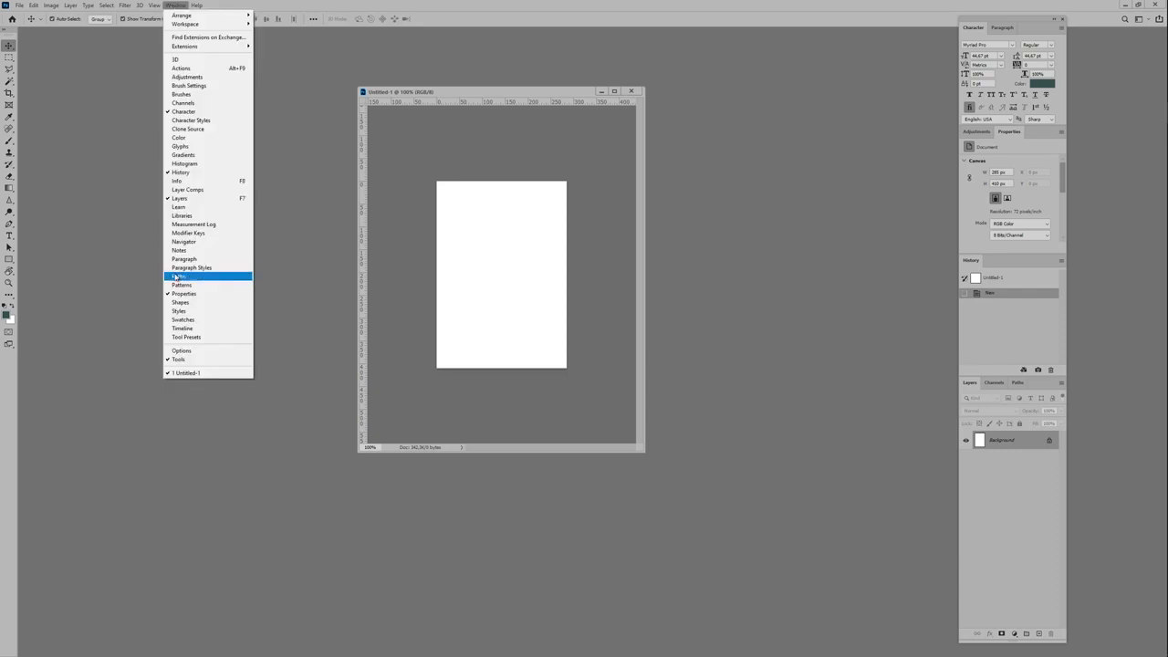
{"action": "left_click", "coordinate": [185, 330]}
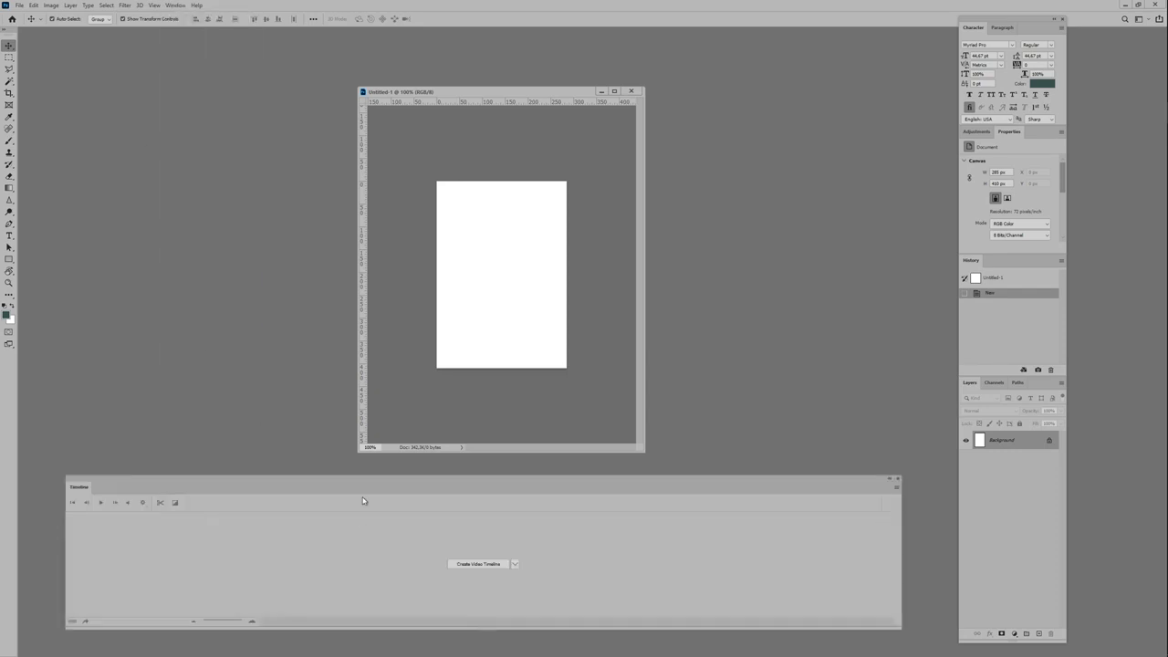
{"action": "left_click", "coordinate": [478, 564]}
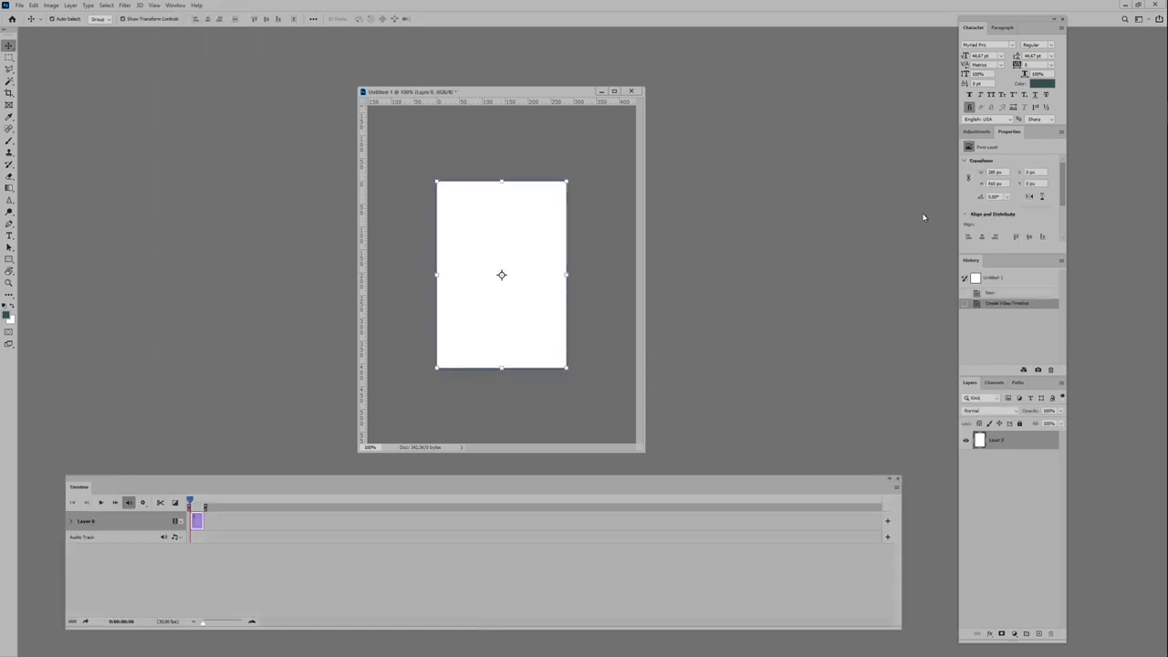
Open the silver and blue-lit bottle cap photos in Photoshop and separate their windows so both are visible.
{"action": "mouse_move", "coordinate": [1166, 157]}
{"action": "left_click", "coordinate": [1127, 91]}
{"action": "left_click", "coordinate": [579, 408], "text": "shift"}
{"action": "left_click_drag", "start_coordinate": [244, 220], "coordinate": [244, 221]}
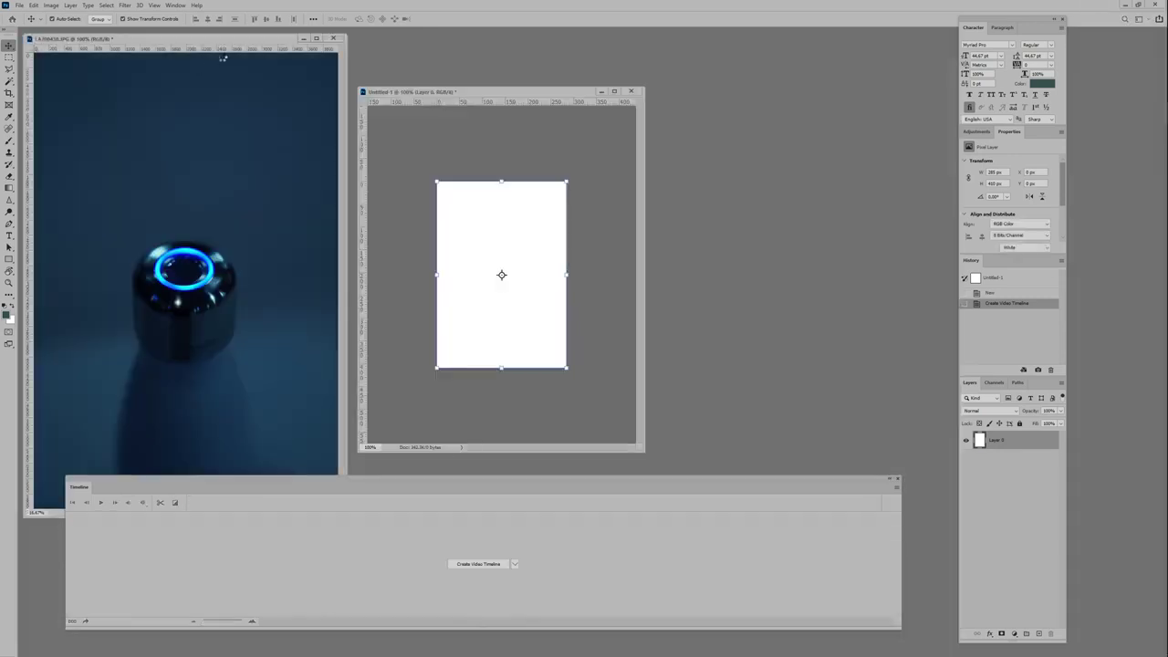
{"action": "left_click_drag", "start_coordinate": [200, 44], "coordinate": [514, 52]}
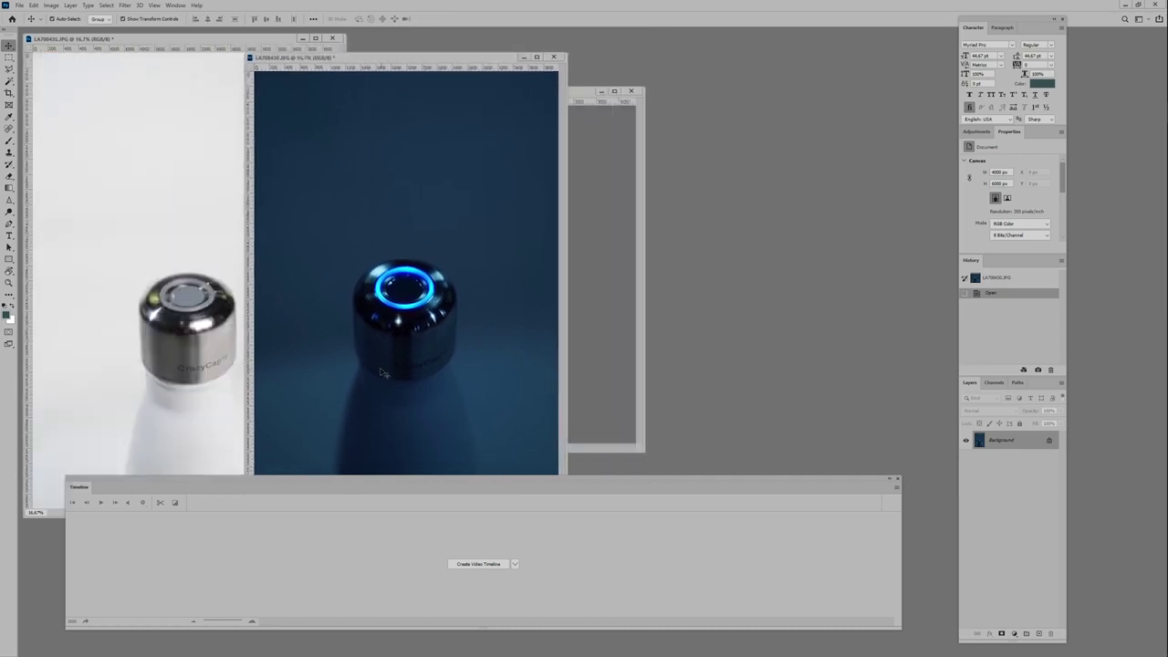
Copy the silver cap photo and the blue-lit cap photo into the Untitled-1 document as layers, blue-lit one on top.
{"action": "left_click", "coordinate": [140, 330]}
{"action": "left_click", "coordinate": [396, 325]}
{"action": "left_click", "coordinate": [155, 329]}
{"action": "left_click", "coordinate": [424, 324]}
{"action": "left_click", "coordinate": [196, 330]}
{"action": "left_click_drag", "start_coordinate": [1004, 442], "coordinate": [595, 312]}
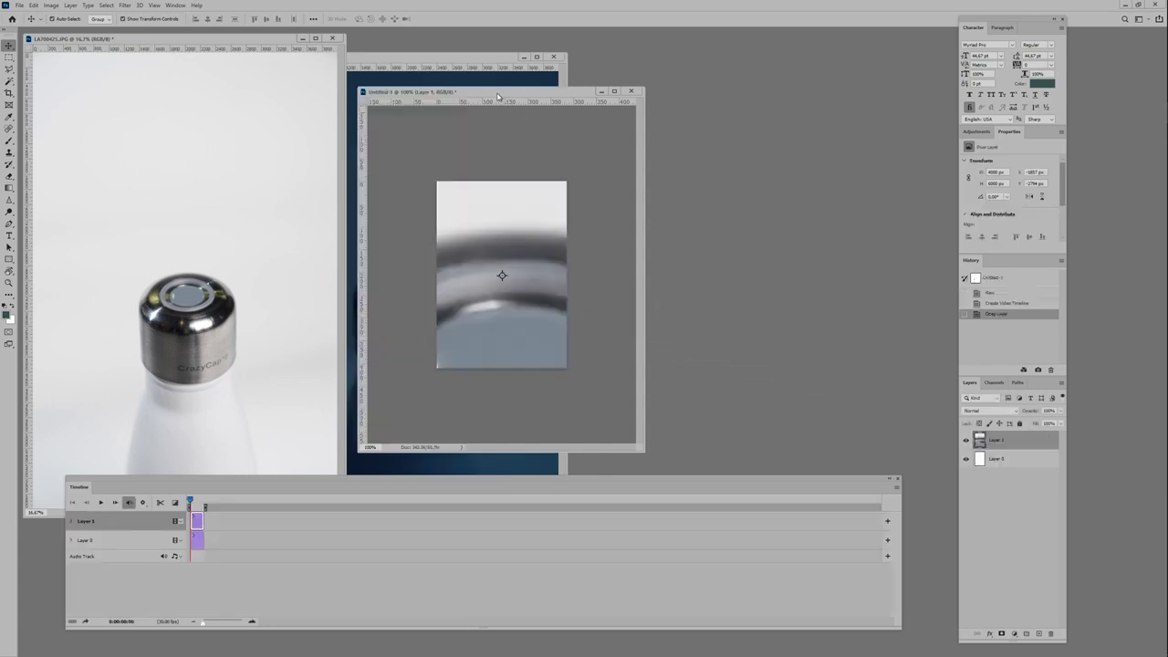
{"action": "left_click_drag", "start_coordinate": [502, 95], "coordinate": [742, 105]}
{"action": "left_click", "coordinate": [463, 190]}
{"action": "left_click_drag", "start_coordinate": [1004, 441], "coordinate": [741, 288]}
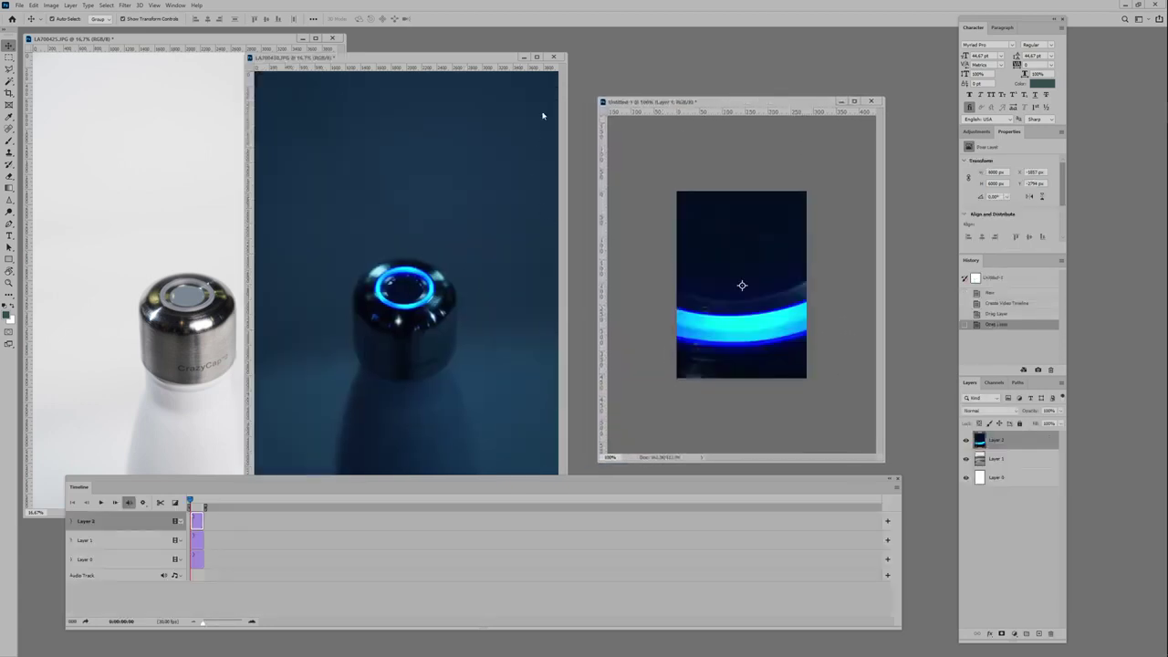
Close both source cap photos and move the Untitled-1 window into the cleared workspace.
{"action": "left_click", "coordinate": [556, 57]}
{"action": "left_click", "coordinate": [334, 39]}
{"action": "left_click_drag", "start_coordinate": [694, 101], "coordinate": [430, 76]}
Scale Layer 1 and Layer 2 together about their center to about 10.5% so the caps fit the canvas.
{"action": "left_click", "coordinate": [1014, 461], "text": "shift"}
{"action": "key", "text": "ctrl+t"}
{"action": "key", "text": "ctrl+0"}
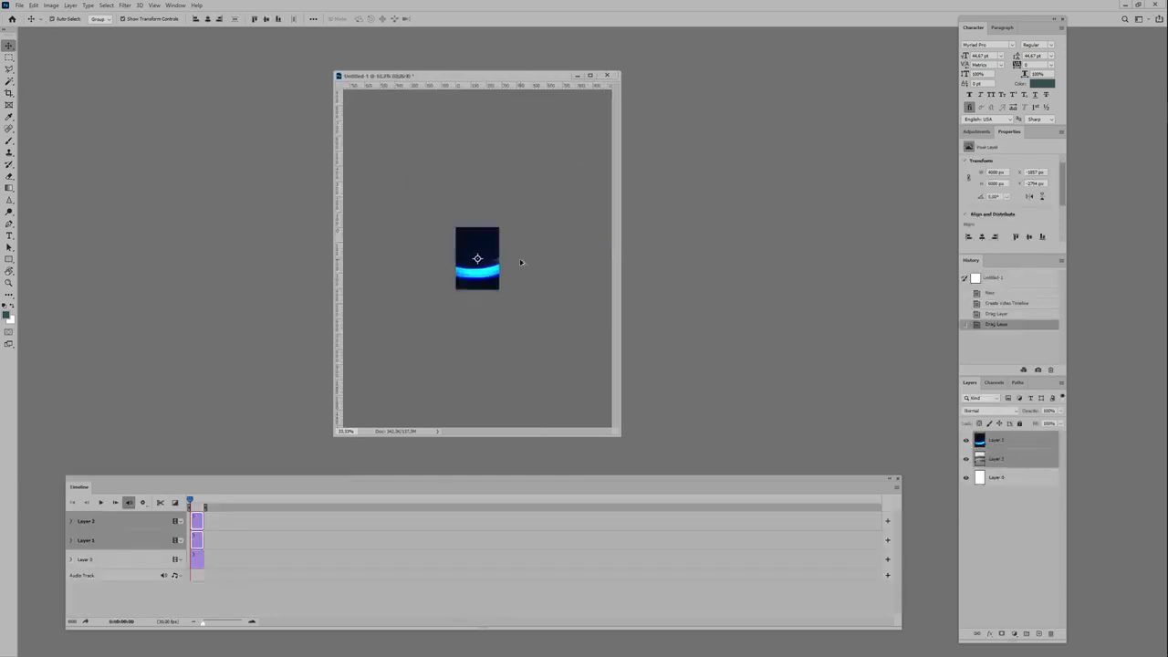
{"action": "left_click_drag", "start_coordinate": [535, 171], "coordinate": [493, 253]}
{"action": "key", "text": "ctrl+plus"}
{"action": "key", "text": "ctrl+plus"}
{"action": "key", "text": "ctrl+plus"}
{"action": "key", "text": "ctrl+plus"}
{"action": "key", "text": "ctrl+plus"}
{"action": "key", "text": "ctrl+plus"}
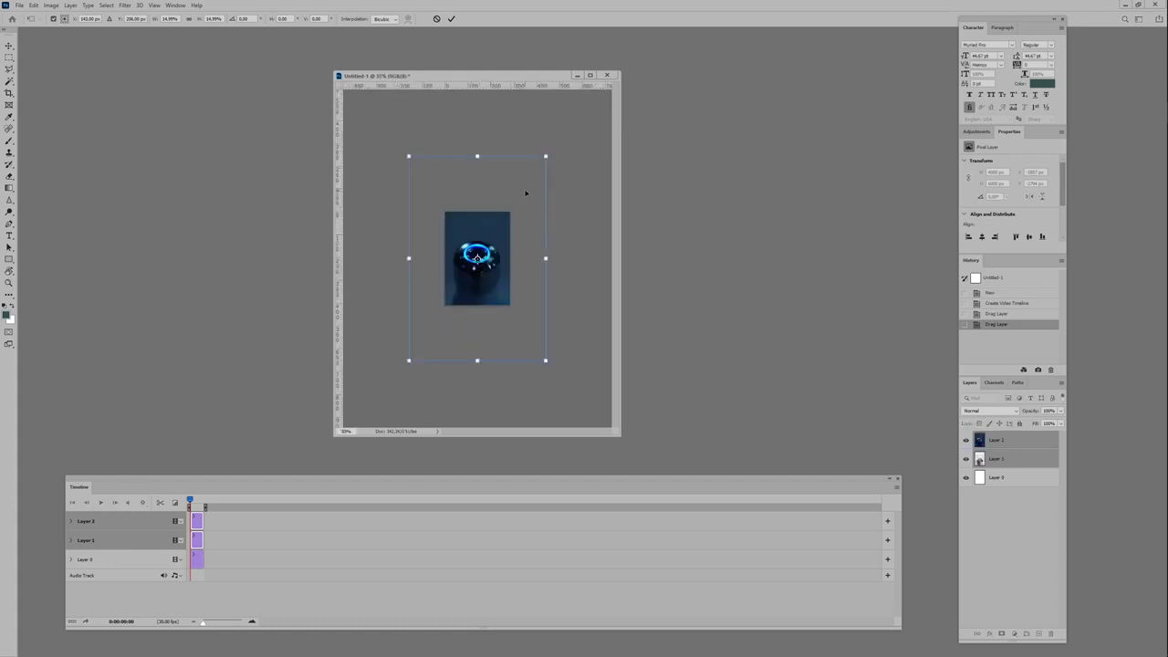
{"action": "left_click_drag", "start_coordinate": [551, 154], "coordinate": [526, 188]}
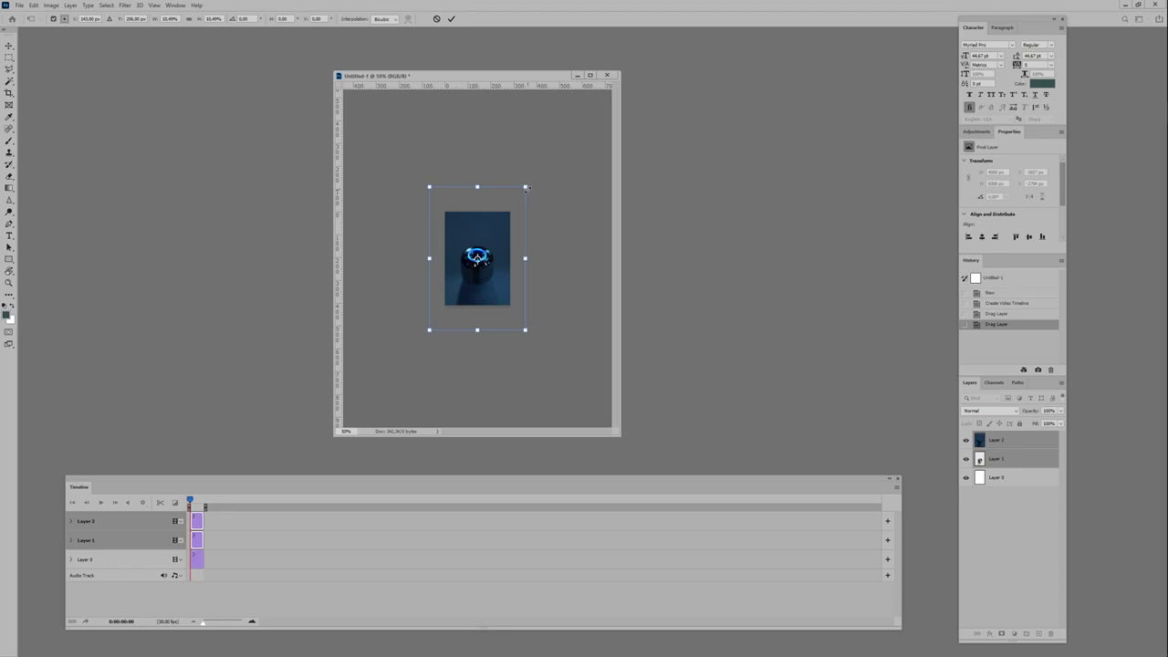
{"action": "key", "text": "Return"}
Enlarge the document window and lower Layer 2's opacity to about 40% to reveal the silver cap underneath.
{"action": "key", "text": "ctrl+plus"}
{"action": "left_click_drag", "start_coordinate": [620, 435], "coordinate": [665, 449]}
{"action": "left_click", "coordinate": [613, 384]}
{"action": "key", "text": "ctrl+plus"}
{"action": "left_click", "coordinate": [1026, 441]}
{"action": "left_click", "coordinate": [1061, 410]}
{"action": "left_click", "coordinate": [1037, 423]}
{"action": "key", "text": "ctrl+plus"}
{"action": "key", "text": "ctrl+plus"}
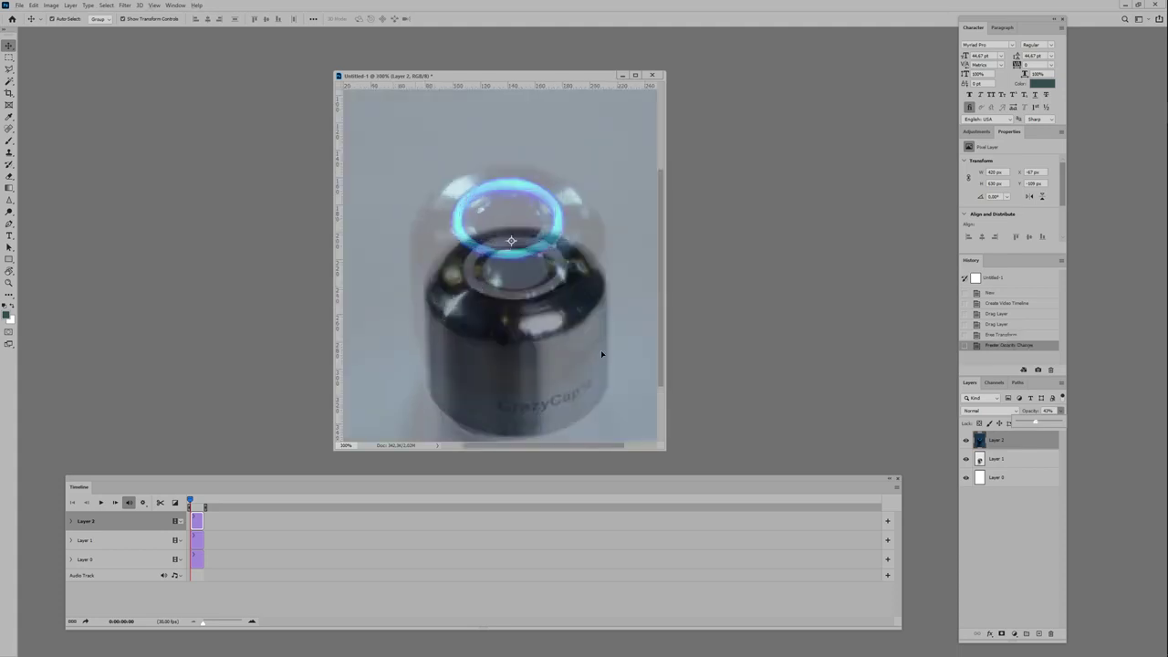
Move Layer 1 upward until the silver cap roughly lines up with the blue-lit cap in Layer 2.
{"action": "left_click", "coordinate": [999, 460]}
{"action": "key", "text": "ctrl+minus"}
{"action": "left_click_drag", "start_coordinate": [568, 363], "coordinate": [558, 327]}
{"action": "key", "text": "ctrl+minus"}
{"action": "key", "text": "ctrl+minus"}
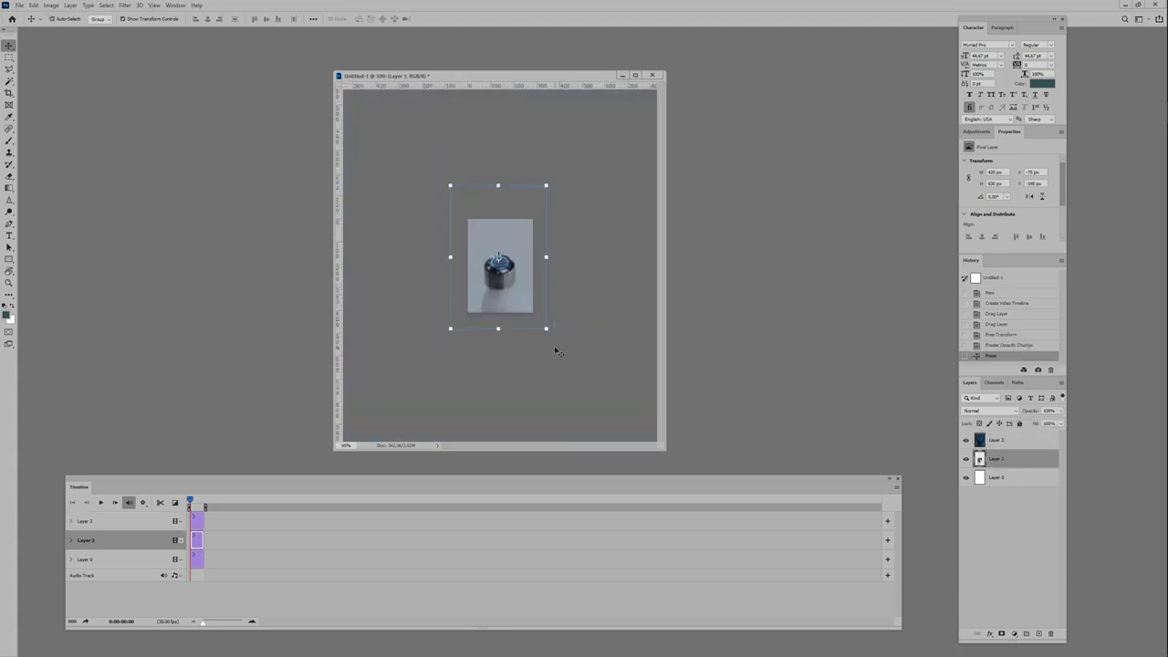
Fine-tune Layer 1's position and rotate it slightly so the silver cap matches the blue-lit cap's outline and ring.
{"action": "key", "text": "ctrl+plus"}
{"action": "left_click_drag", "start_coordinate": [598, 392], "coordinate": [596, 398]}
{"action": "key", "text": "ctrl+plus"}
{"action": "key", "text": "ctrl+plus"}
{"action": "key", "text": "ctrl+plus"}
{"action": "left_click_drag", "start_coordinate": [553, 306], "coordinate": [558, 299]}
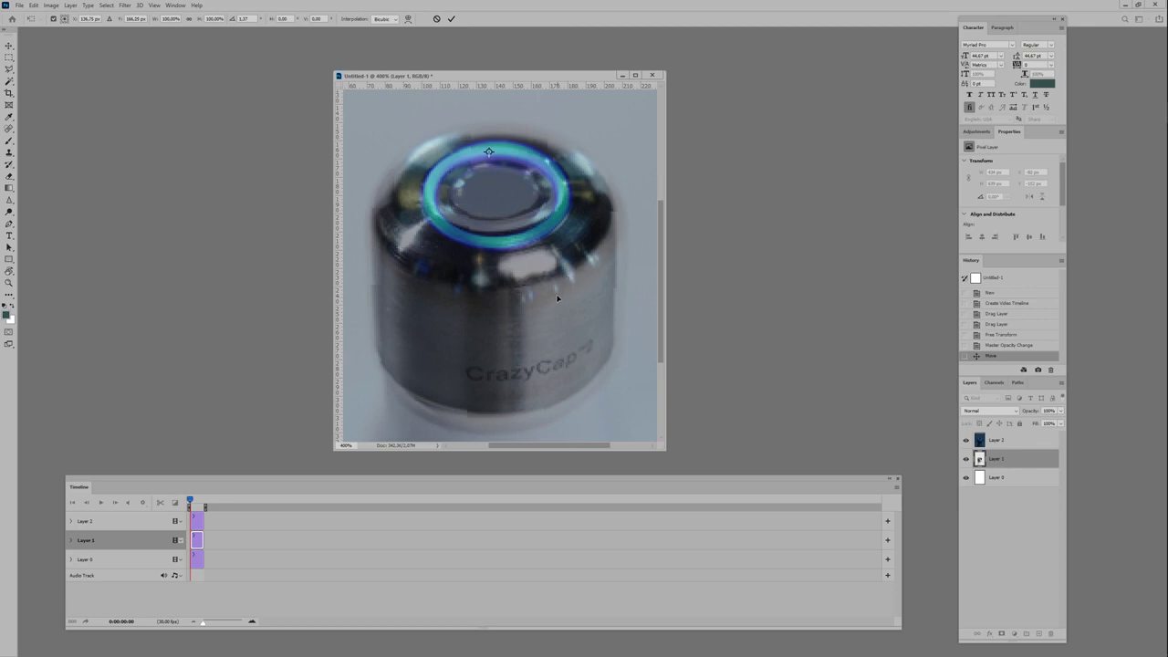
{"action": "key", "text": "ctrl+minus"}
{"action": "key", "text": "ctrl+minus"}
{"action": "key", "text": "ctrl+minus"}
{"action": "key", "text": "ctrl+minus"}
{"action": "key", "text": "Return"}
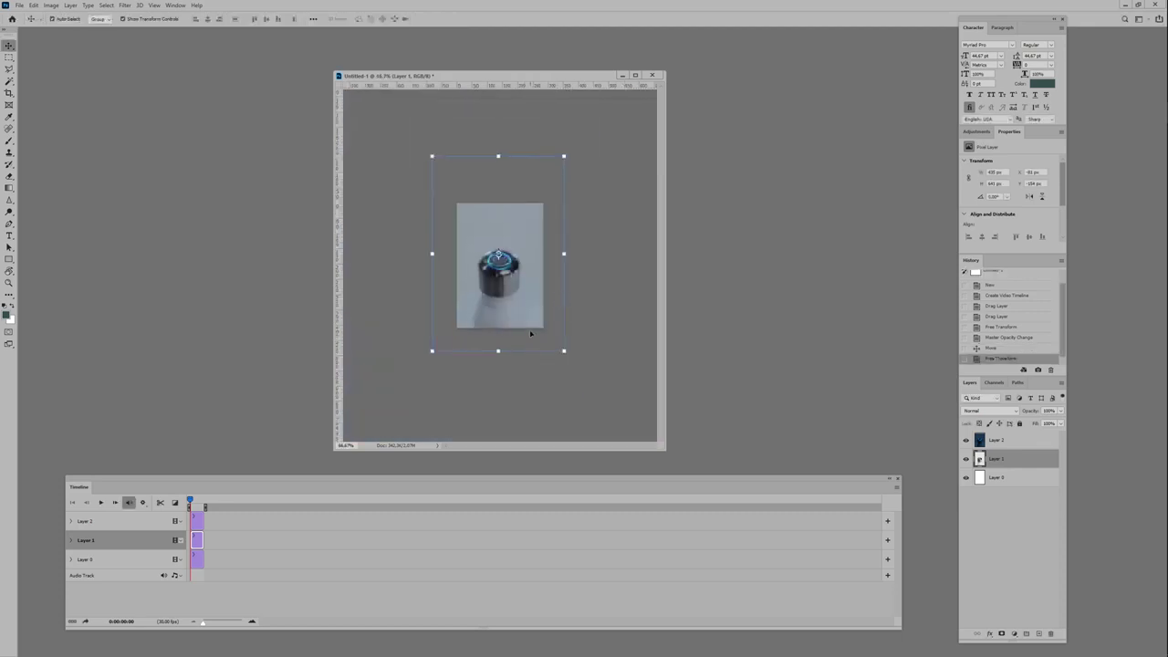
Delete the white Layer 0, and place a duplicate of Layer 1 above Layer 2.
{"action": "key", "text": "ctrl+plus"}
{"action": "left_click_drag", "start_coordinate": [204, 623], "coordinate": [215, 623]}
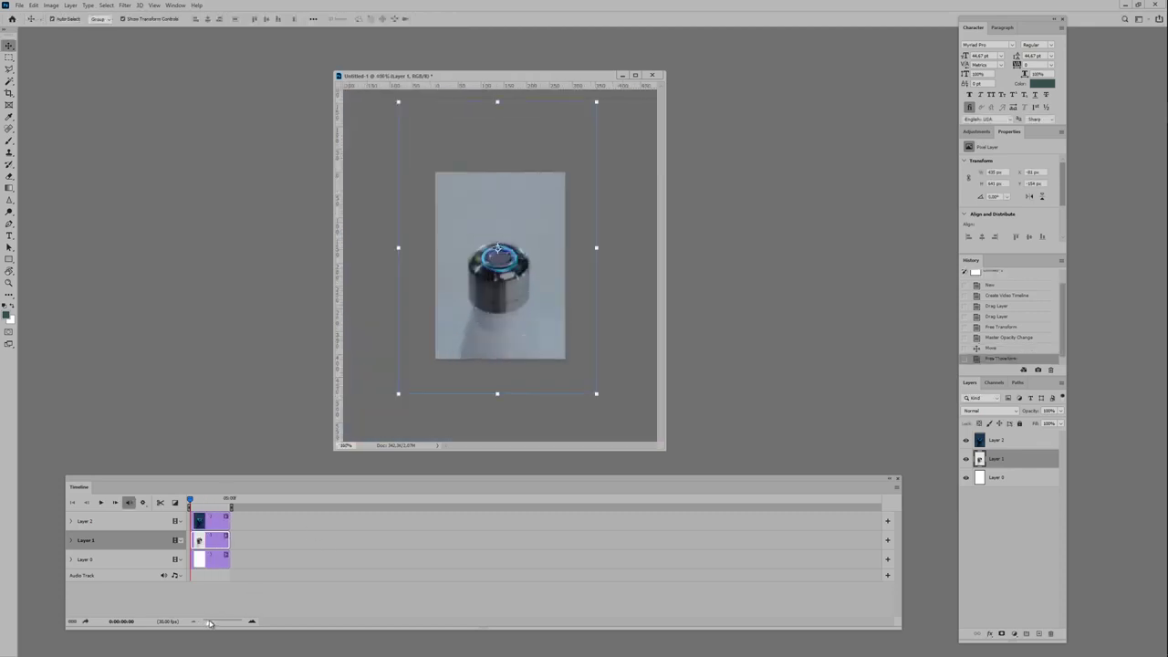
{"action": "left_click", "coordinate": [1010, 483]}
{"action": "key", "text": "Delete"}
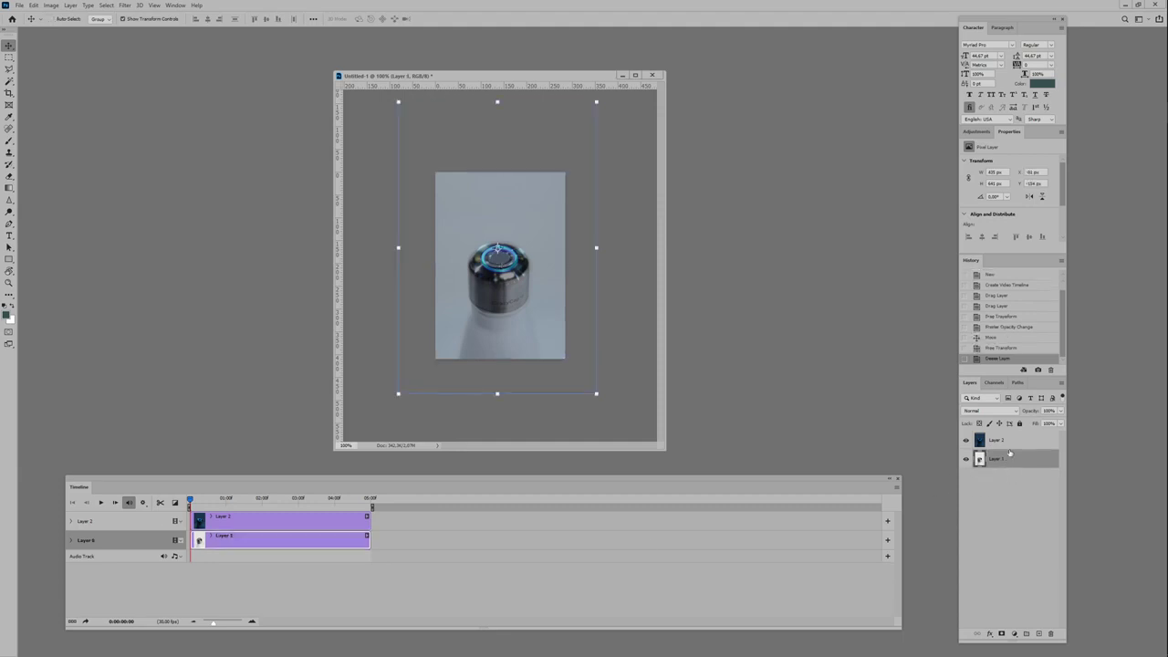
{"action": "key", "text": "ctrl+j"}
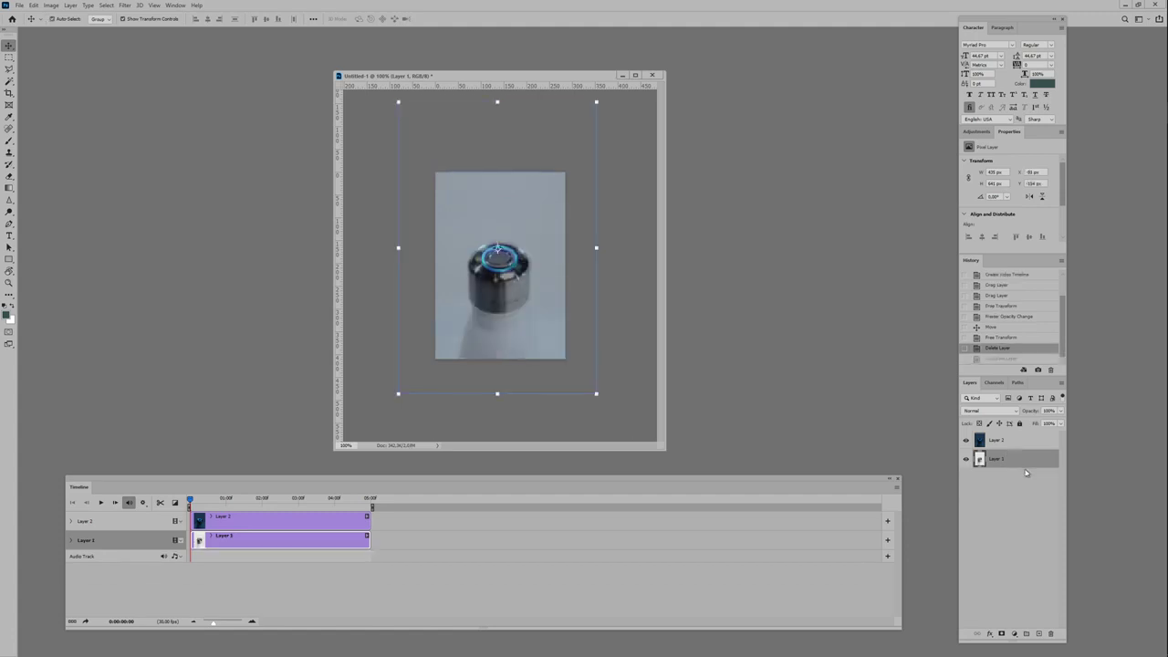
{"action": "left_click_drag", "start_coordinate": [1011, 460], "coordinate": [1010, 435]}
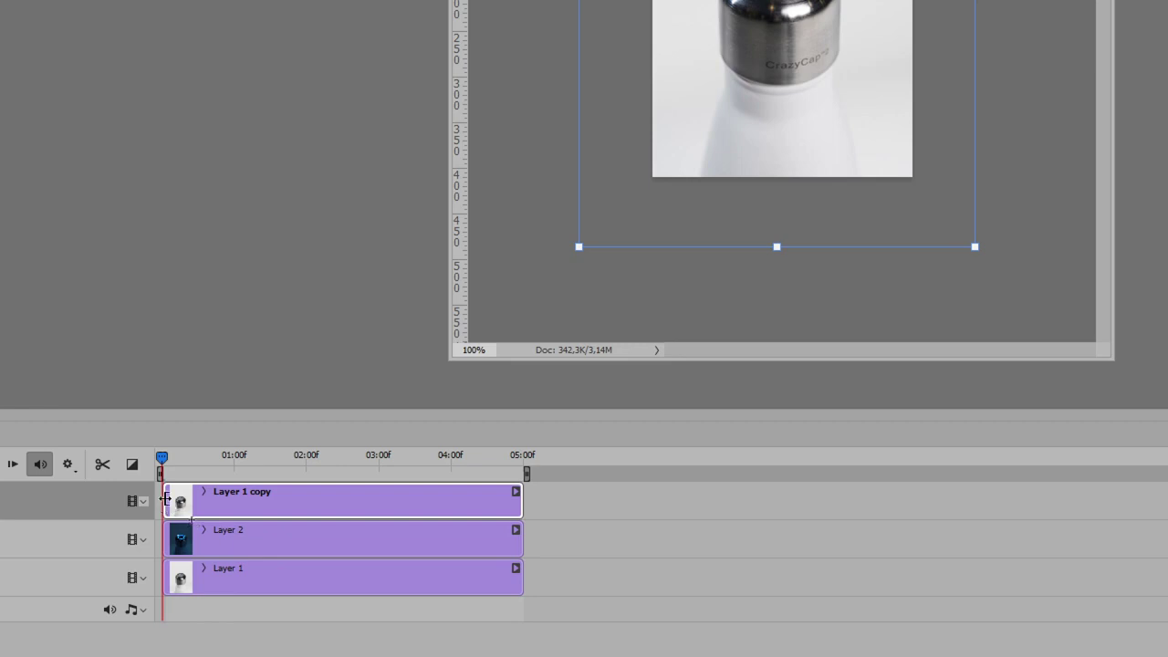
Trim the clips into an overlapping sequence: Layer 1 ending near 1:22, Layer 2 about 1:00 to 3:14, Layer 1 copy from about 3:00.
{"action": "left_click_drag", "start_coordinate": [165, 498], "coordinate": [415, 501]}
{"action": "left_click", "coordinate": [229, 542]}
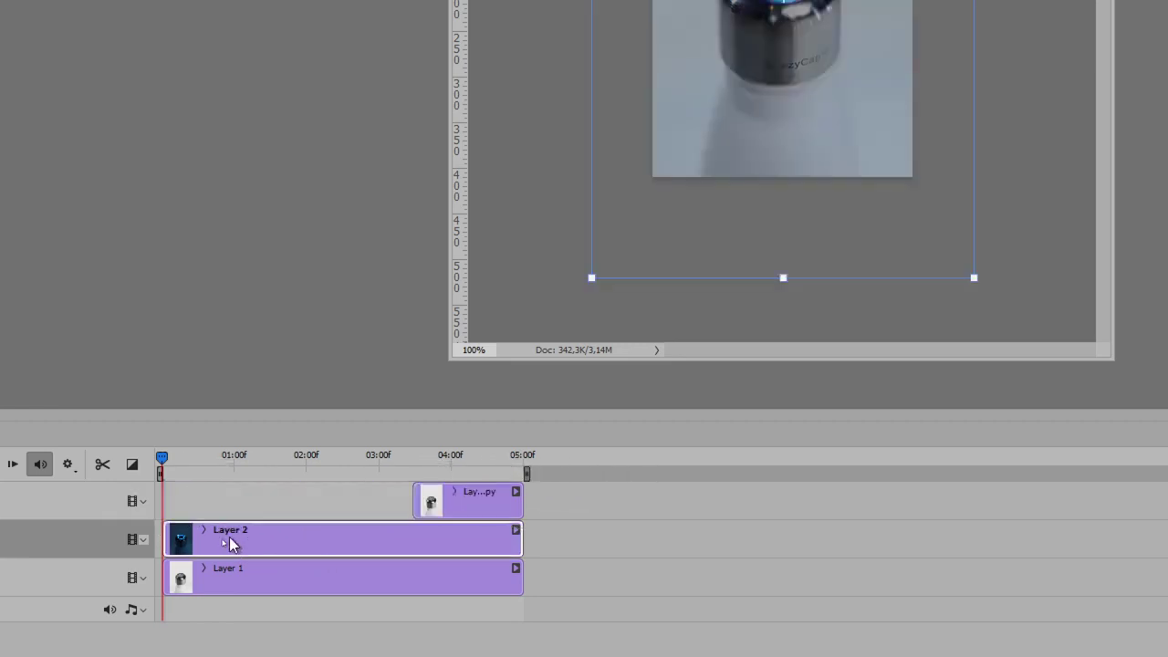
{"action": "left_click_drag", "start_coordinate": [169, 536], "coordinate": [261, 538]}
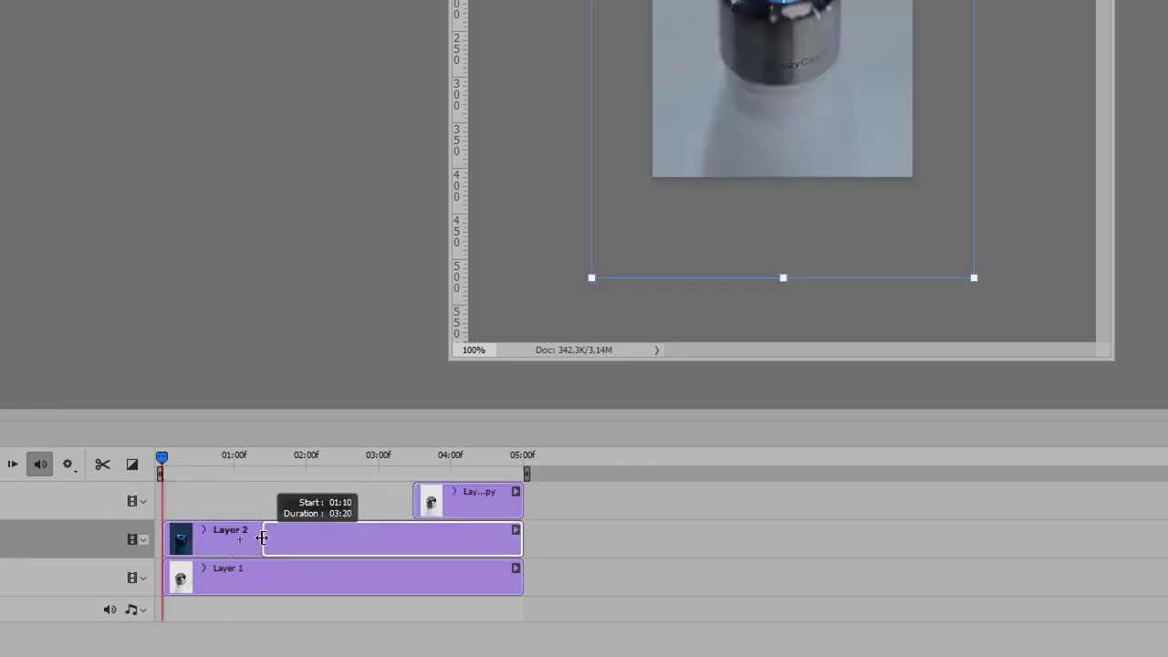
{"action": "left_click_drag", "start_coordinate": [517, 542], "coordinate": [411, 538]}
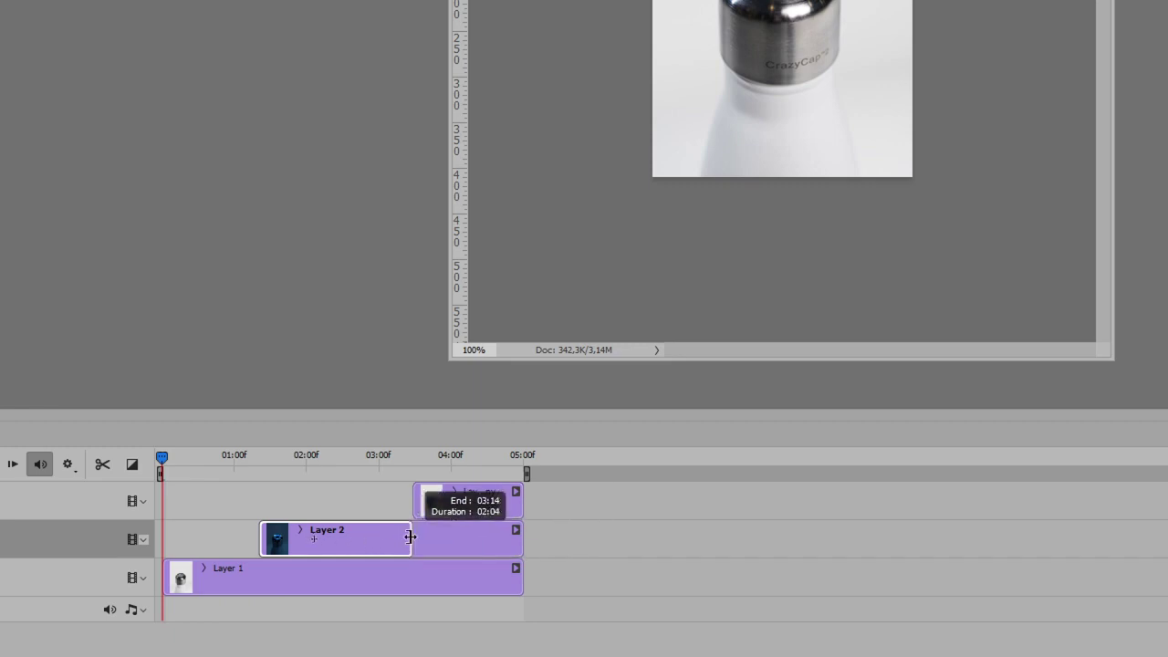
{"action": "left_click", "coordinate": [478, 582]}
{"action": "left_click_drag", "start_coordinate": [521, 538], "coordinate": [286, 538]}
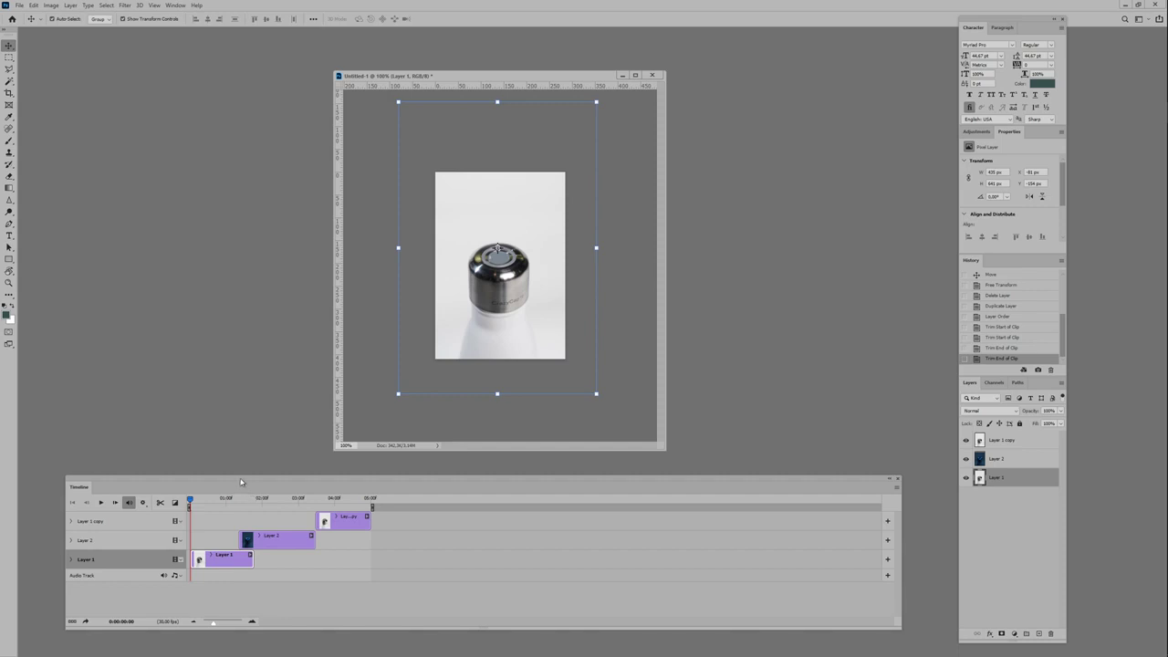
{"action": "left_click_drag", "start_coordinate": [241, 482], "coordinate": [269, 467]}
{"action": "left_click_drag", "start_coordinate": [347, 506], "coordinate": [252, 523]}
Add a 1-second Fade transition to the start of the Layer 2 and Layer 1 copy clips.
{"action": "left_click", "coordinate": [201, 488]}
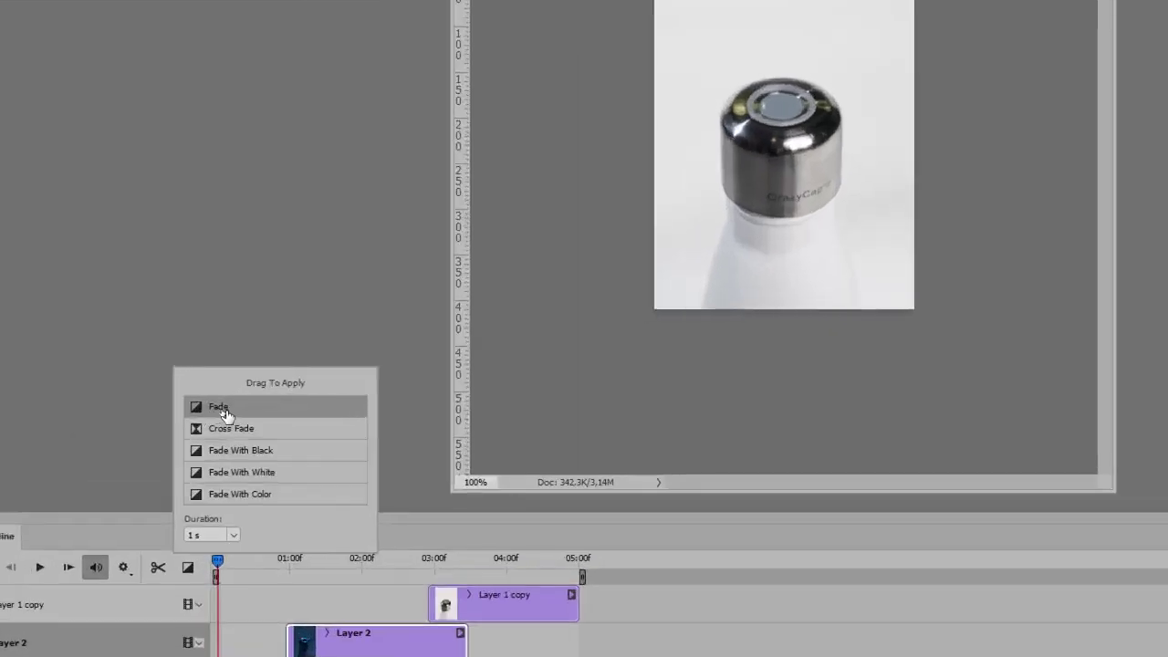
{"action": "left_click_drag", "start_coordinate": [268, 472], "coordinate": [313, 601]}
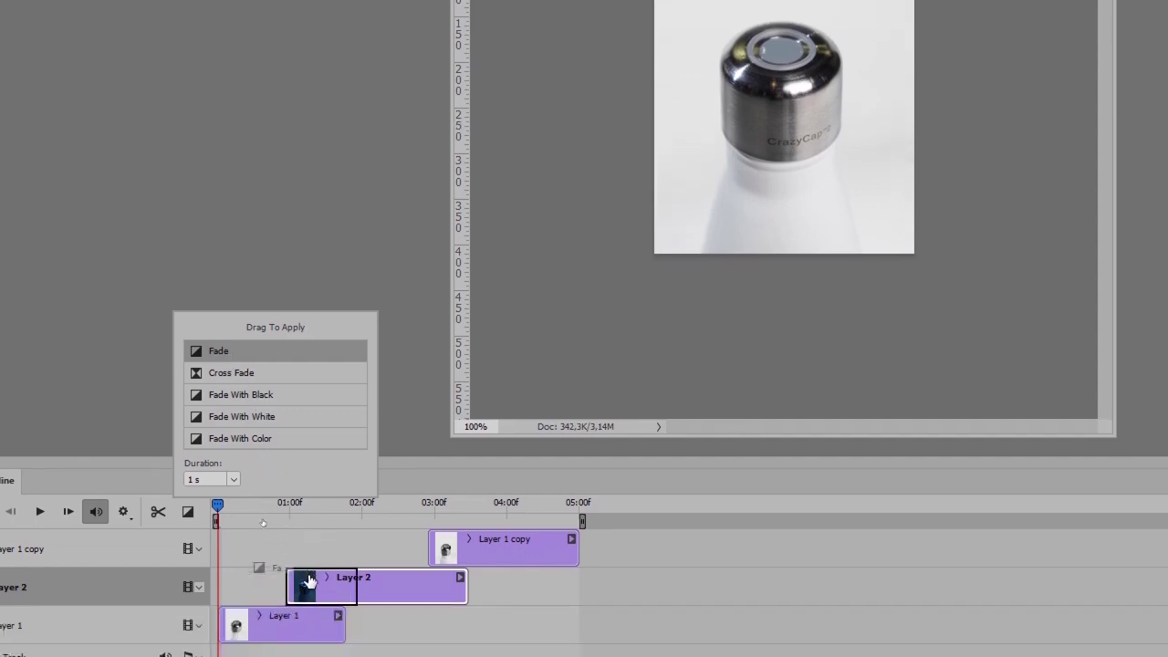
{"action": "left_click_drag", "start_coordinate": [226, 343], "coordinate": [466, 544]}
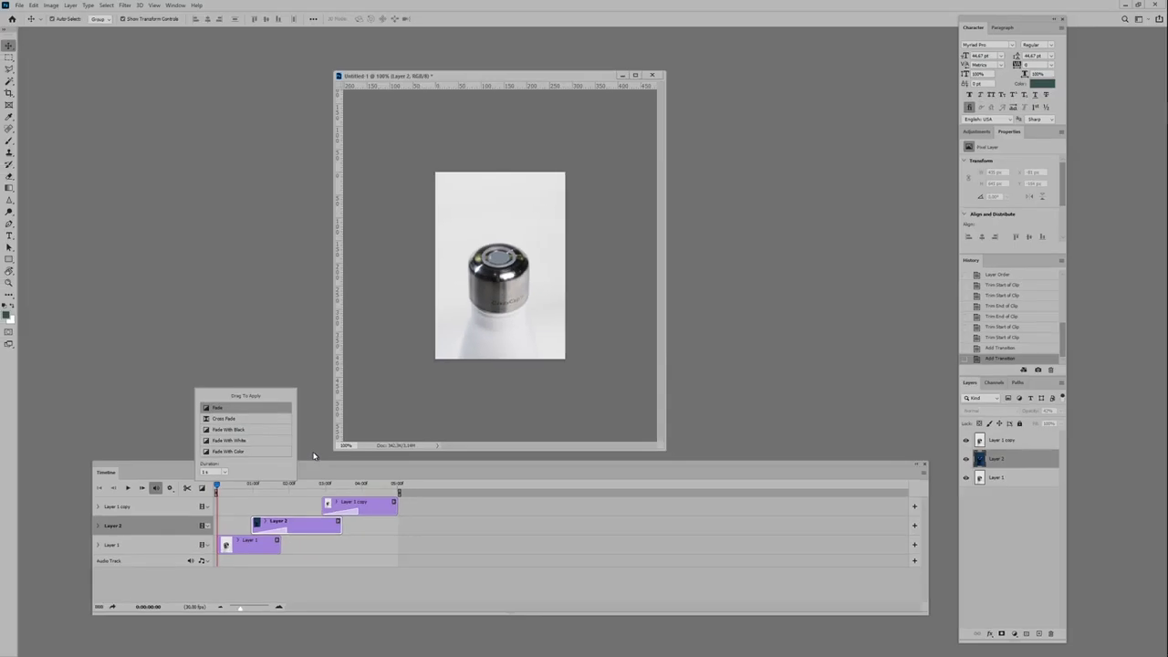
Trim the Layer 1 copy clip to start at about 2:15 and end at about 4:05.
{"action": "left_click_drag", "start_coordinate": [278, 530], "coordinate": [308, 505]}
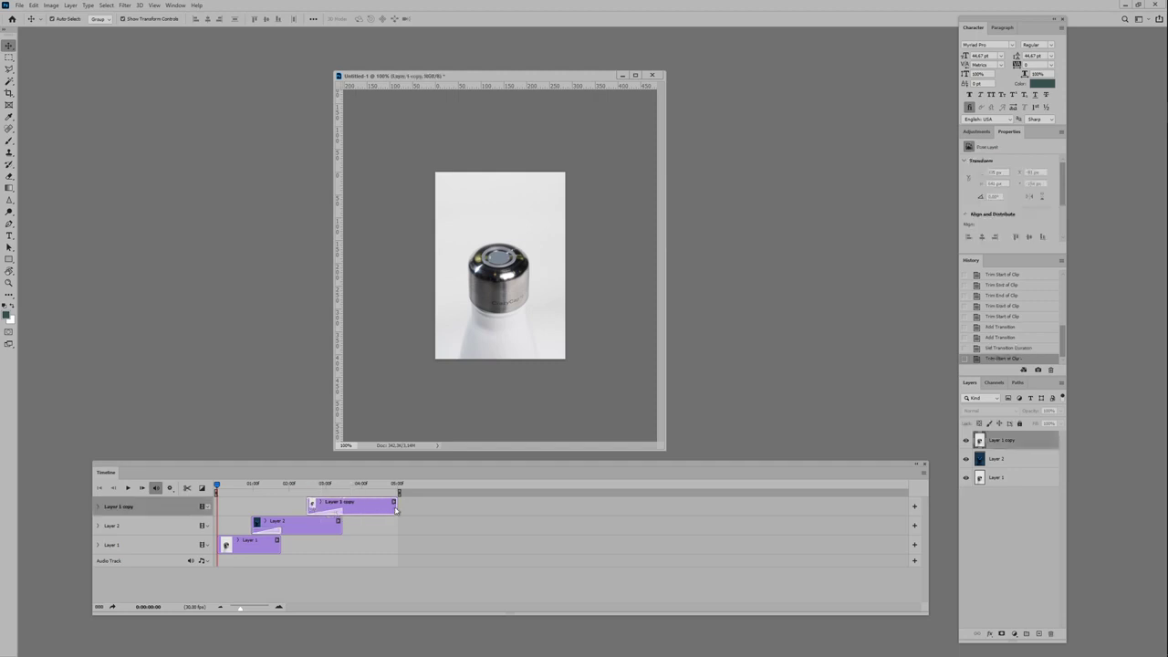
{"action": "left_click_drag", "start_coordinate": [394, 504], "coordinate": [373, 505]}
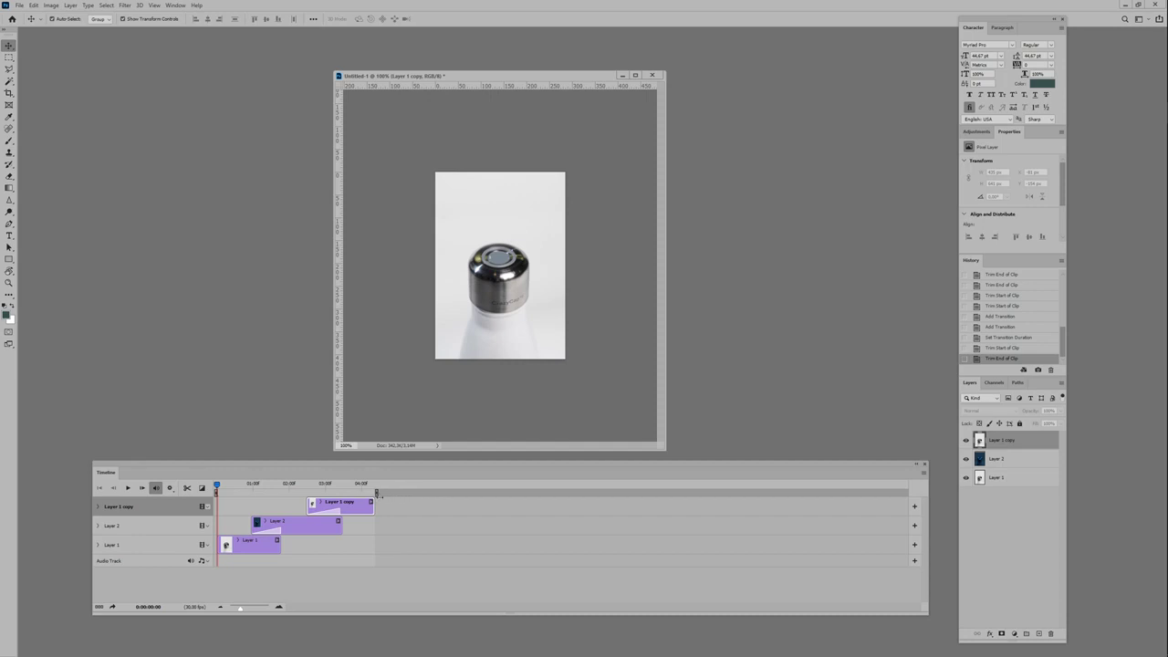
{"action": "left_click_drag", "start_coordinate": [366, 493], "coordinate": [366, 503]}
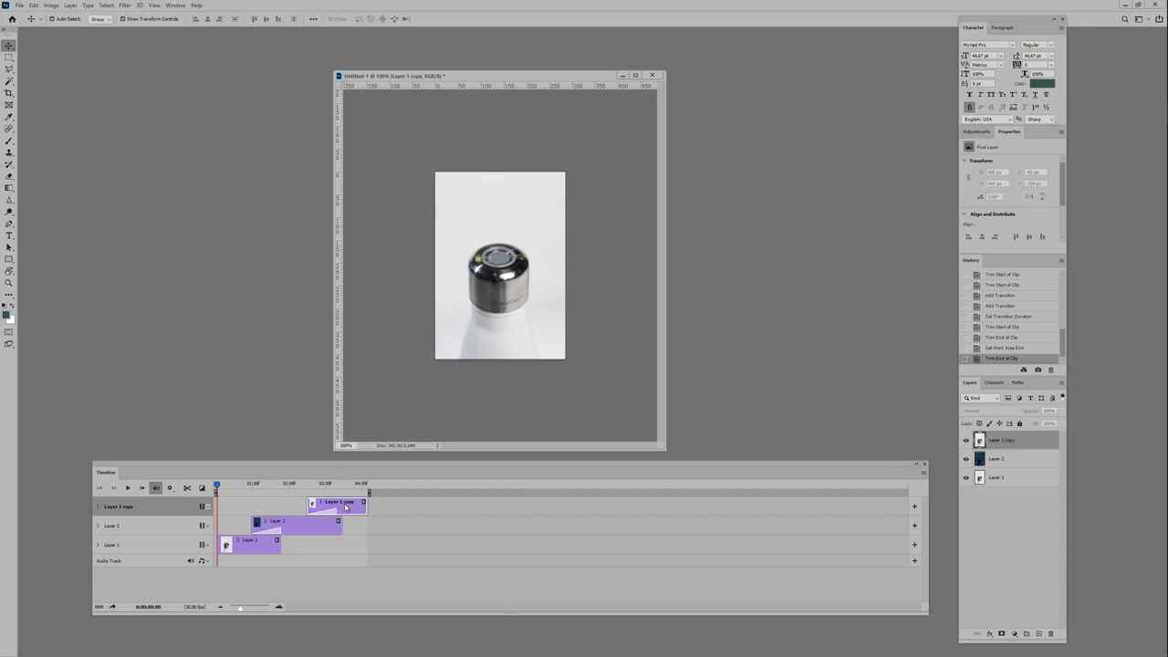
{"action": "left_click", "coordinate": [223, 545]}
{"action": "left_click", "coordinate": [223, 545]}
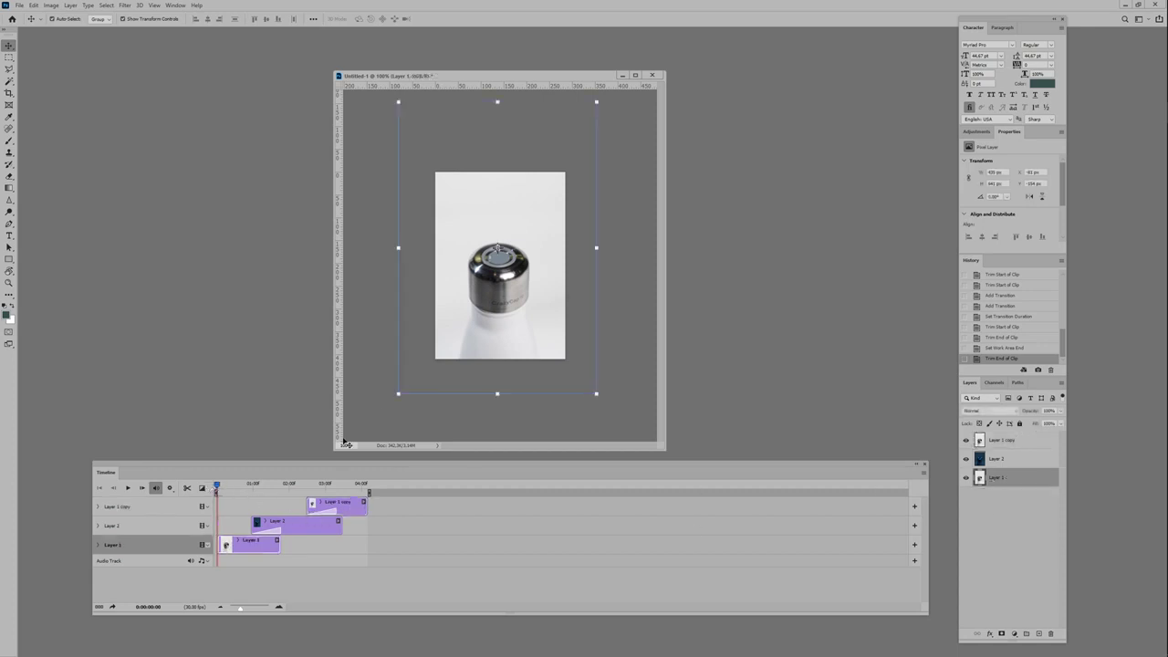
Undo the last end trim of Layer 1 copy, and set Layer 2's opacity to 100%.
{"action": "left_click_drag", "start_coordinate": [217, 488], "coordinate": [284, 489]}
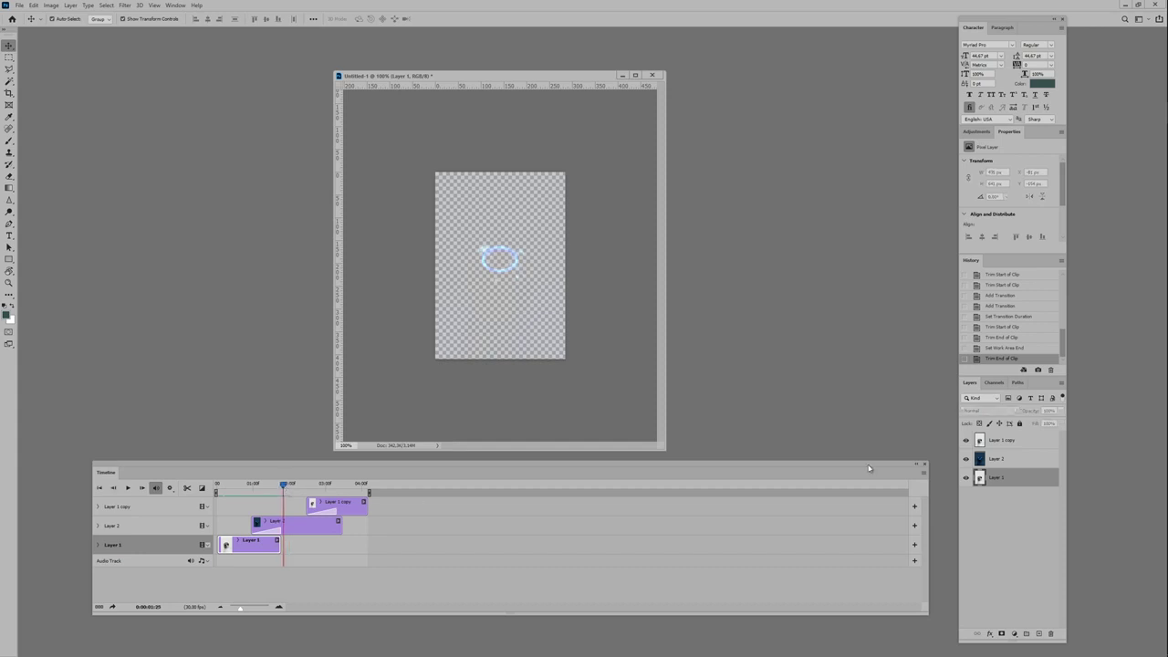
{"action": "key", "text": "ctrl+z"}
{"action": "left_click_drag", "start_coordinate": [226, 488], "coordinate": [275, 492]}
{"action": "left_click", "coordinate": [1006, 461]}
{"action": "left_click", "coordinate": [1060, 412]}
{"action": "left_click_drag", "start_coordinate": [1043, 425], "coordinate": [1092, 425]}
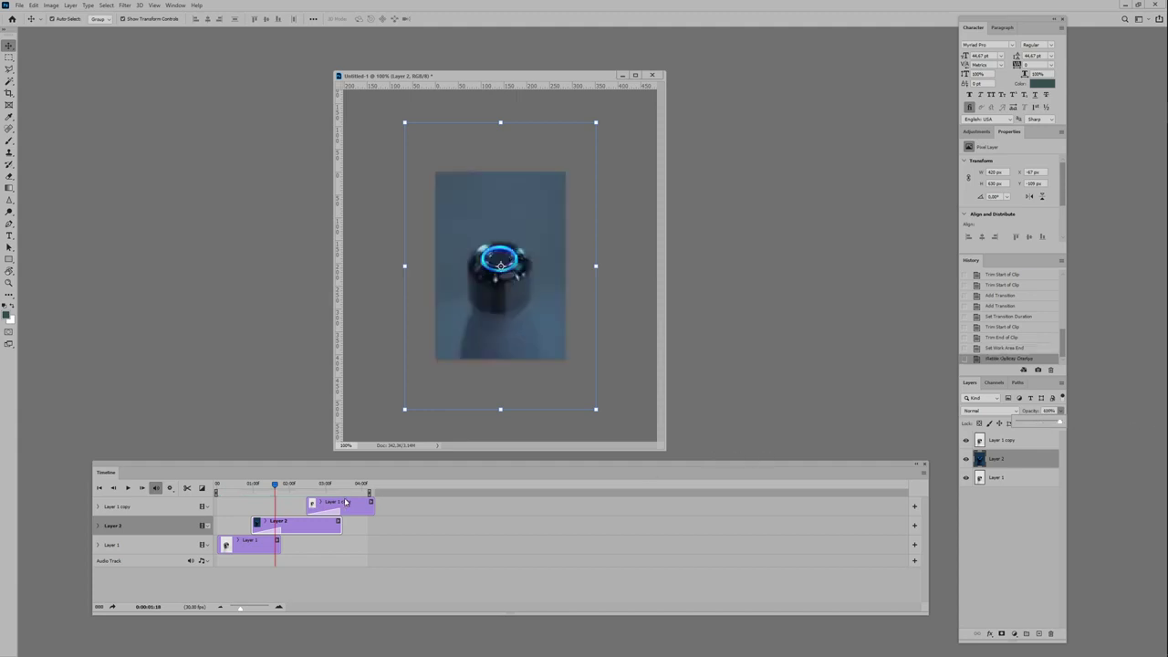
Preview the cap animation and shorten the Layer 1 copy clip to end at about 3:22.
{"action": "key", "text": "space"}
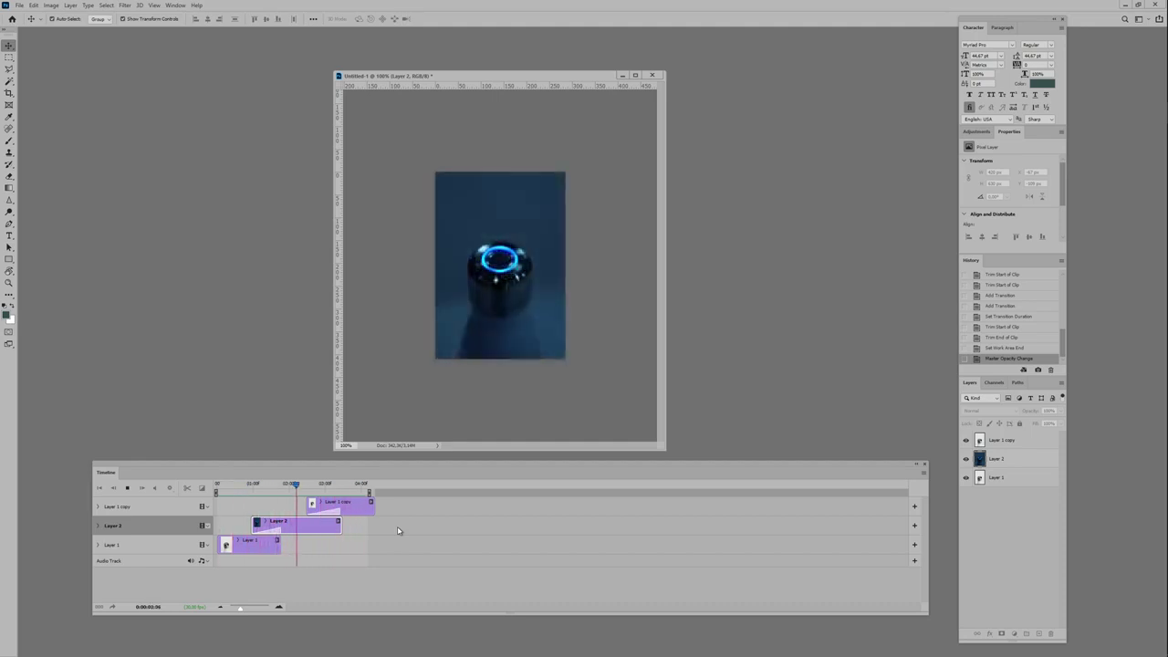
{"action": "key", "text": "space"}
{"action": "left_click_drag", "start_coordinate": [372, 512], "coordinate": [351, 508]}
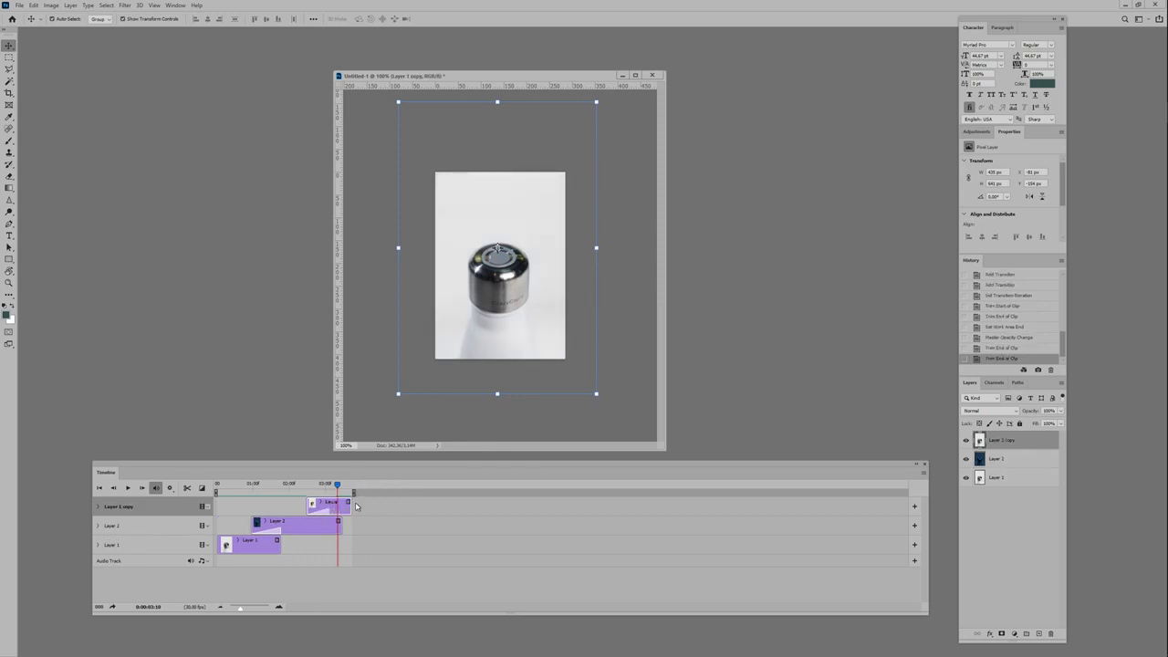
{"action": "key", "text": "space"}
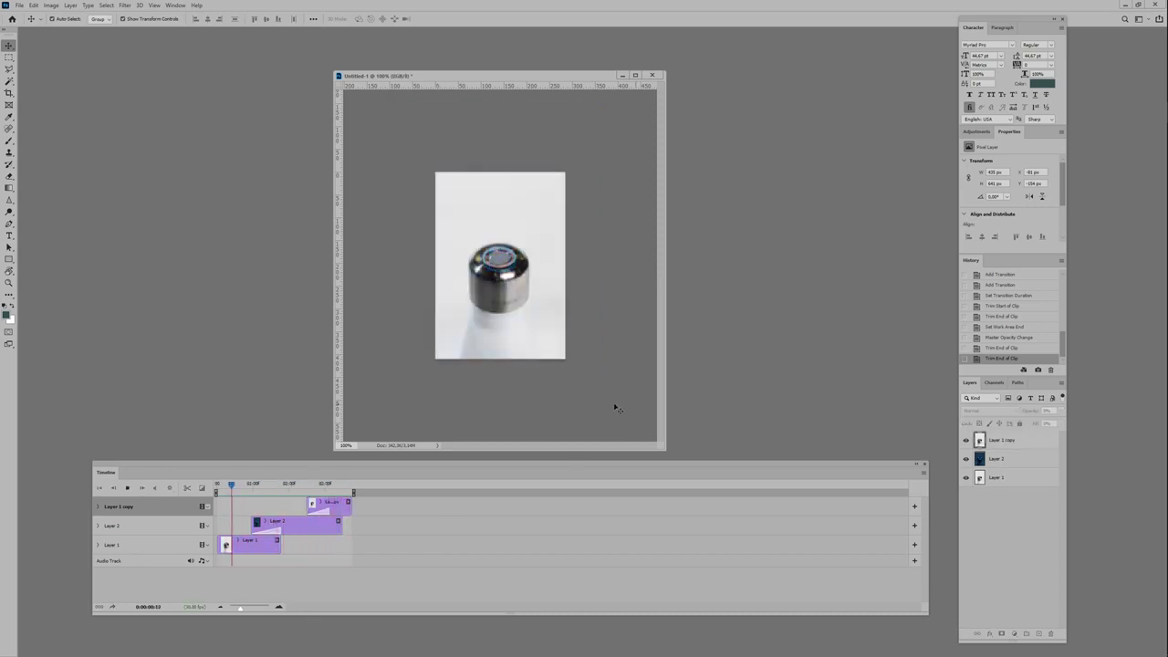
{"action": "key", "text": "space"}
Export the cap animation for web as a GIF named bottler_light in the assets folder.
{"action": "key", "text": "ctrl+alt+shift+s"}
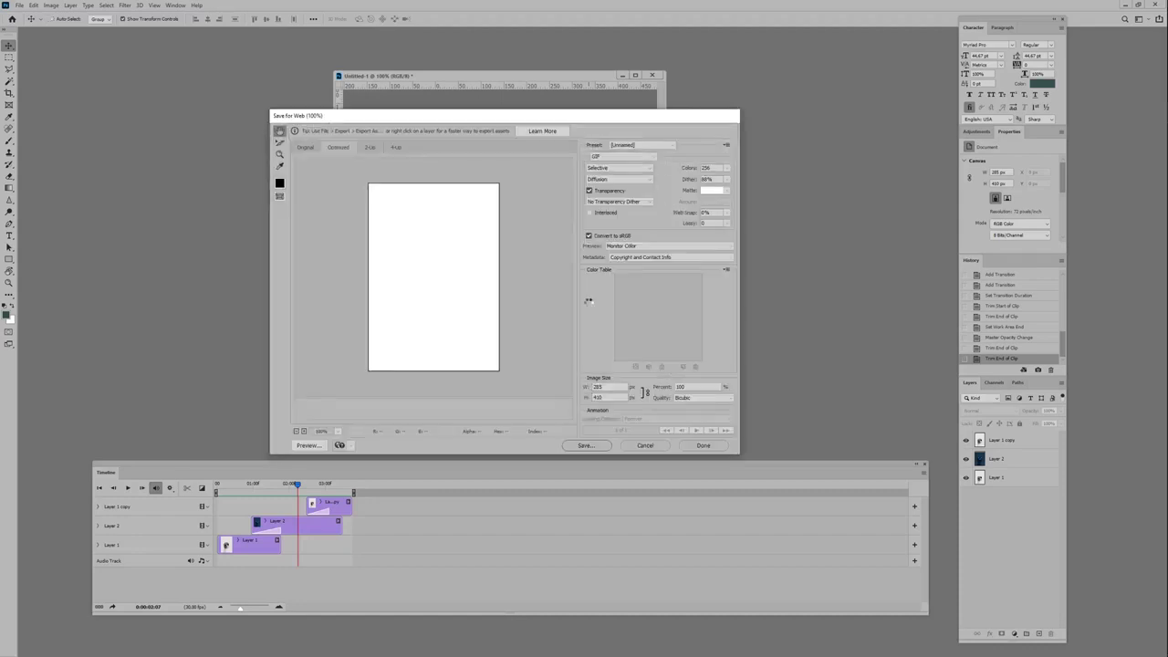
{"action": "left_click", "coordinate": [586, 445]}
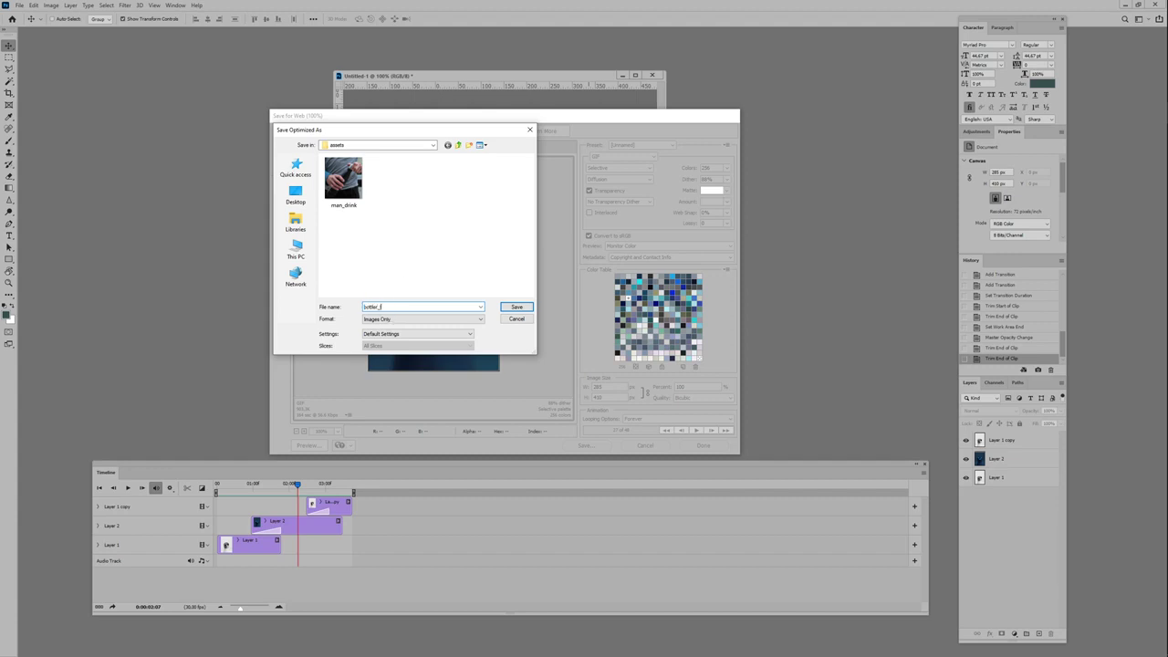
{"action": "key", "text": "Return"}
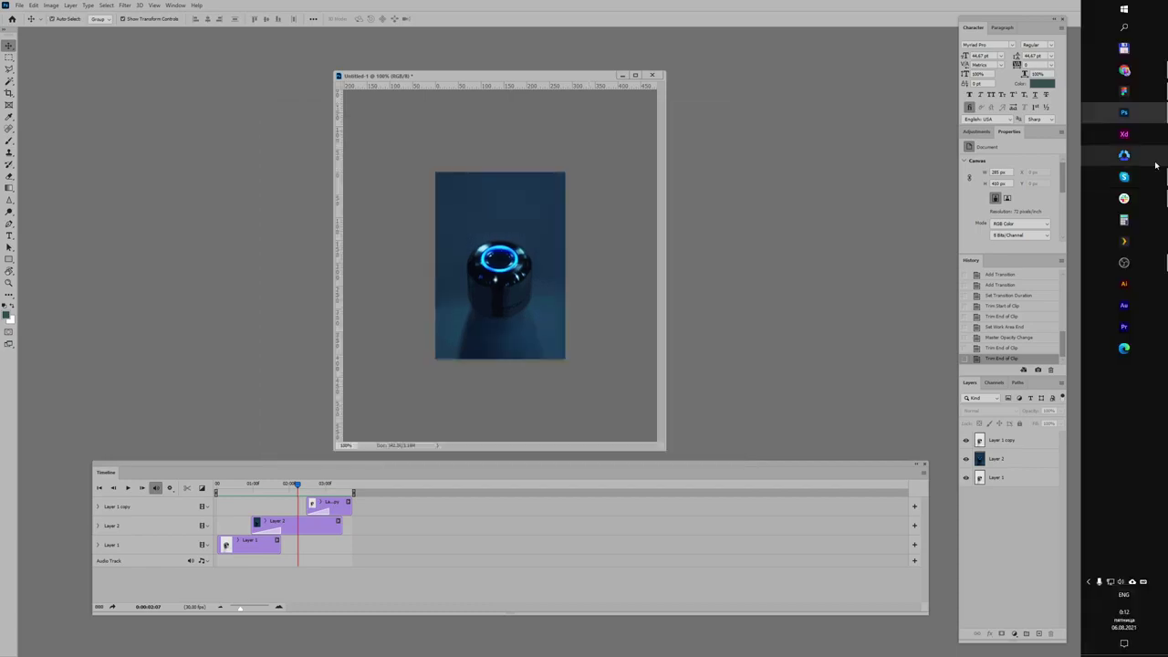
Switch to Figma and import bottler_light.gif from Total Commander's assets folder, placing it directly beneath the cap image in frame 8.
{"action": "left_click", "coordinate": [1123, 92]}
{"action": "left_click", "coordinate": [1123, 50]}
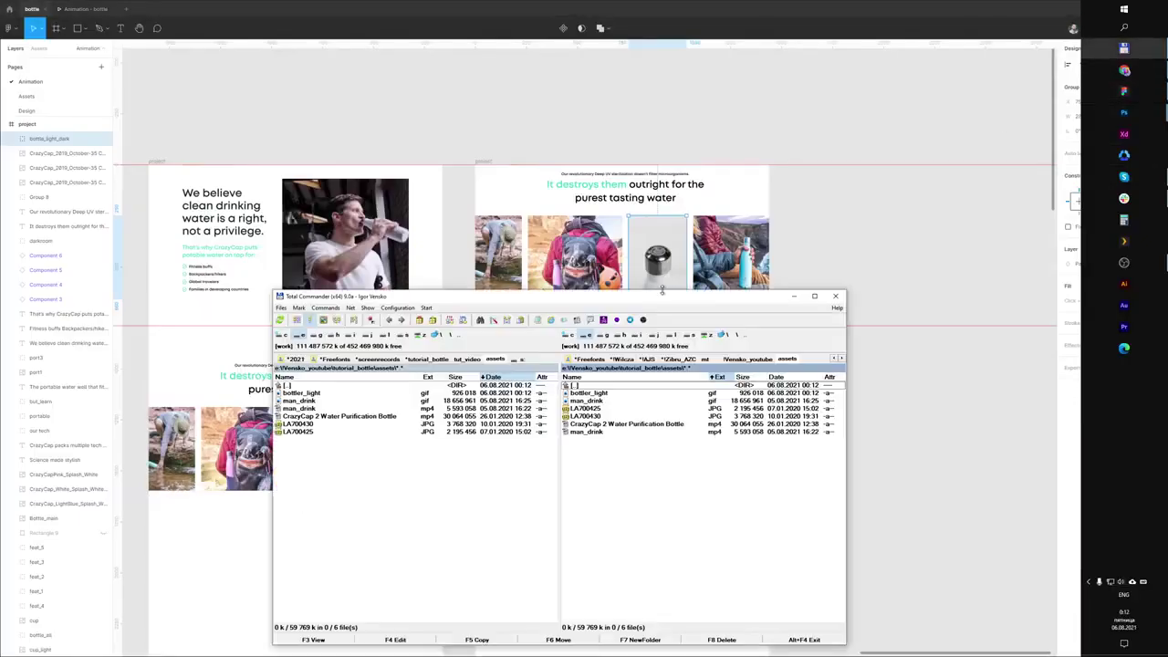
{"action": "left_click_drag", "start_coordinate": [609, 395], "coordinate": [899, 240]}
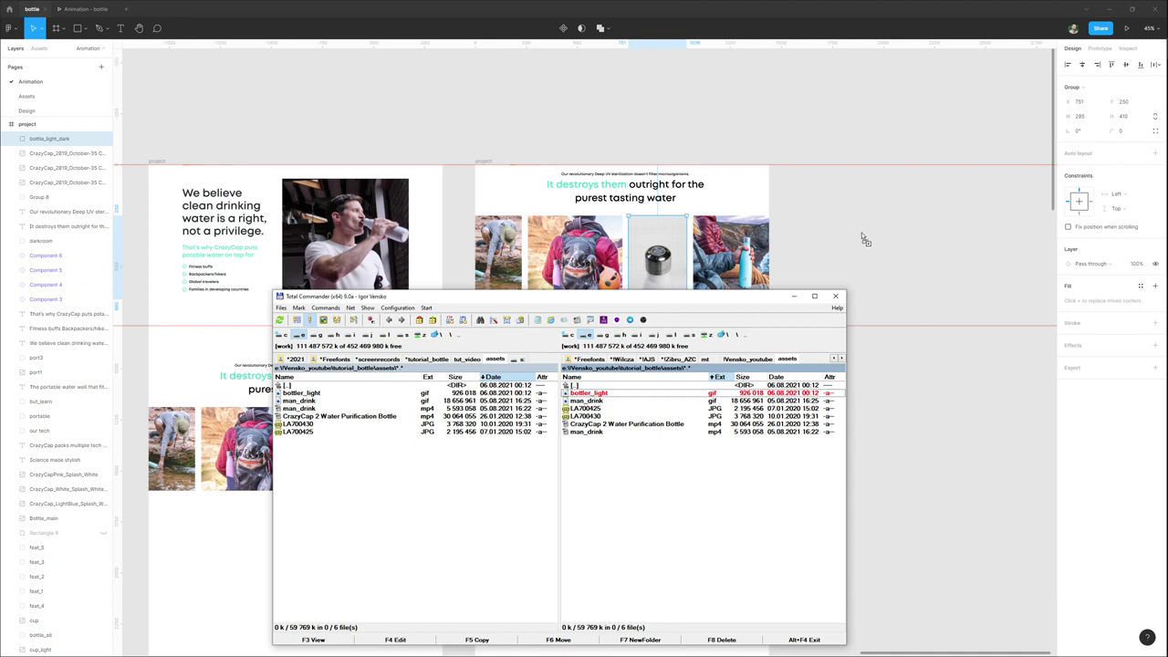
{"action": "left_click_drag", "start_coordinate": [865, 239], "coordinate": [674, 360]}
{"action": "scroll", "coordinate": [717, 304], "scroll_direction": "up", "scroll_amount": 3}
{"action": "left_click_drag", "start_coordinate": [625, 416], "coordinate": [630, 355]}
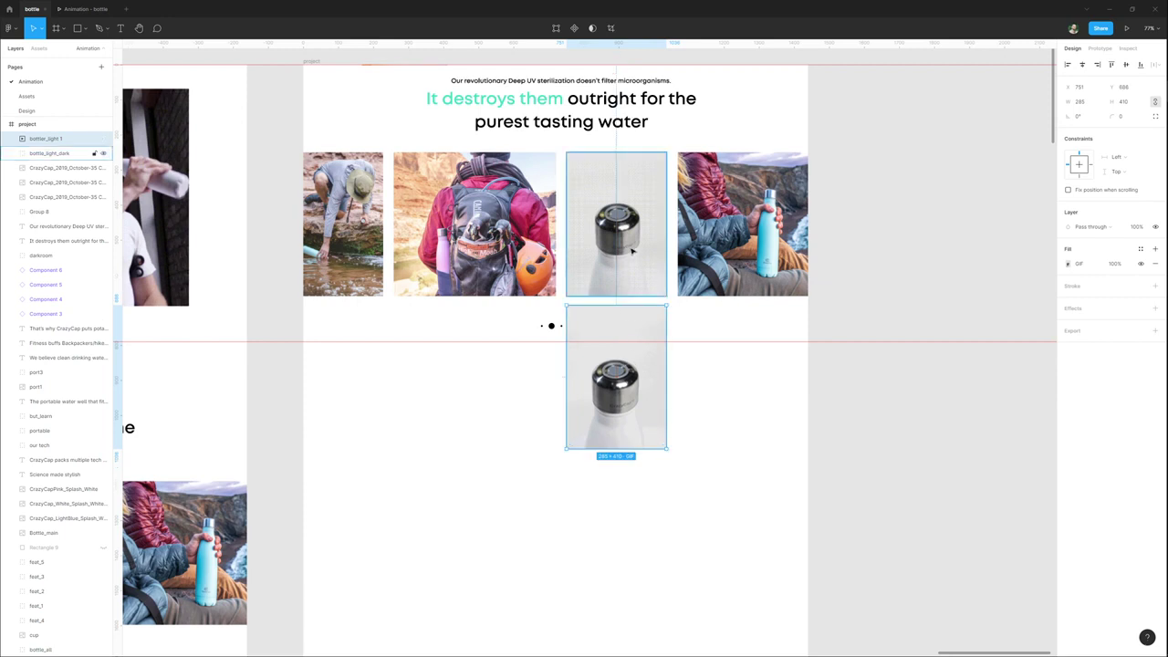
Delete the static cap image from frame 8's slider and put the bottler_light GIF in its place.
{"action": "left_click", "coordinate": [632, 251]}
{"action": "key", "text": "Delete"}
{"action": "left_click_drag", "start_coordinate": [619, 414], "coordinate": [620, 263]}
Replace the static cap image in frame 7's lower slider with a copy of the bottler_light GIF.
{"action": "scroll", "coordinate": [617, 260], "scroll_direction": "down", "scroll_amount": 3, "text": "ctrl"}
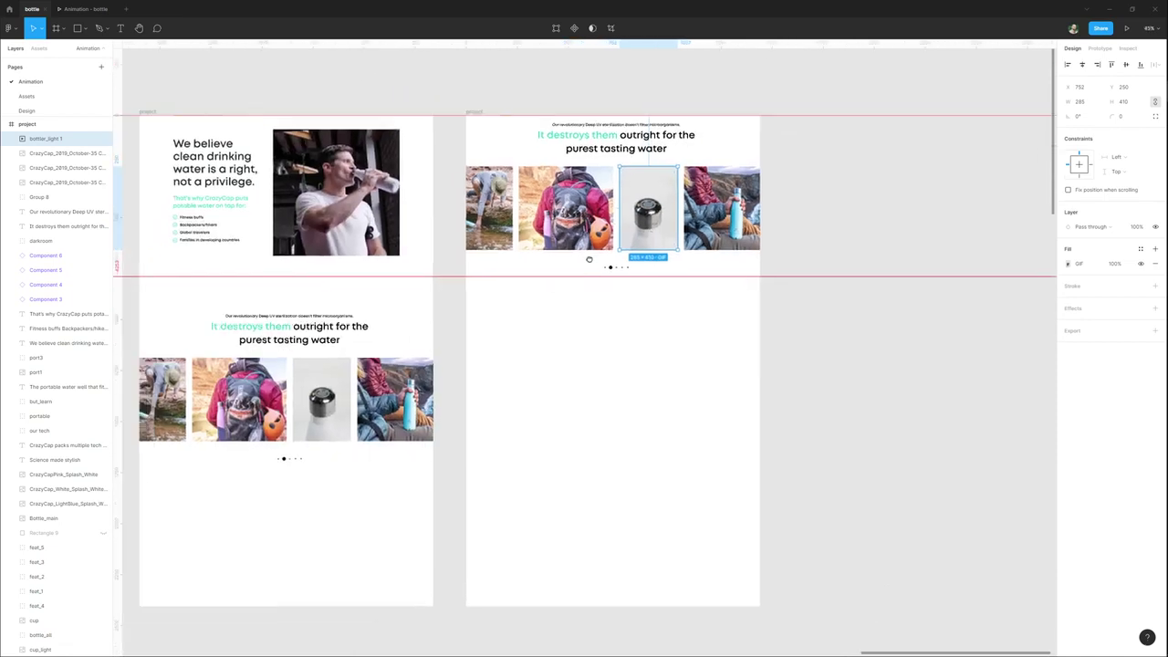
{"action": "left_click_drag", "start_coordinate": [697, 178], "coordinate": [732, 250]}
{"action": "left_click", "coordinate": [654, 379]}
{"action": "left_click", "coordinate": [738, 249]}
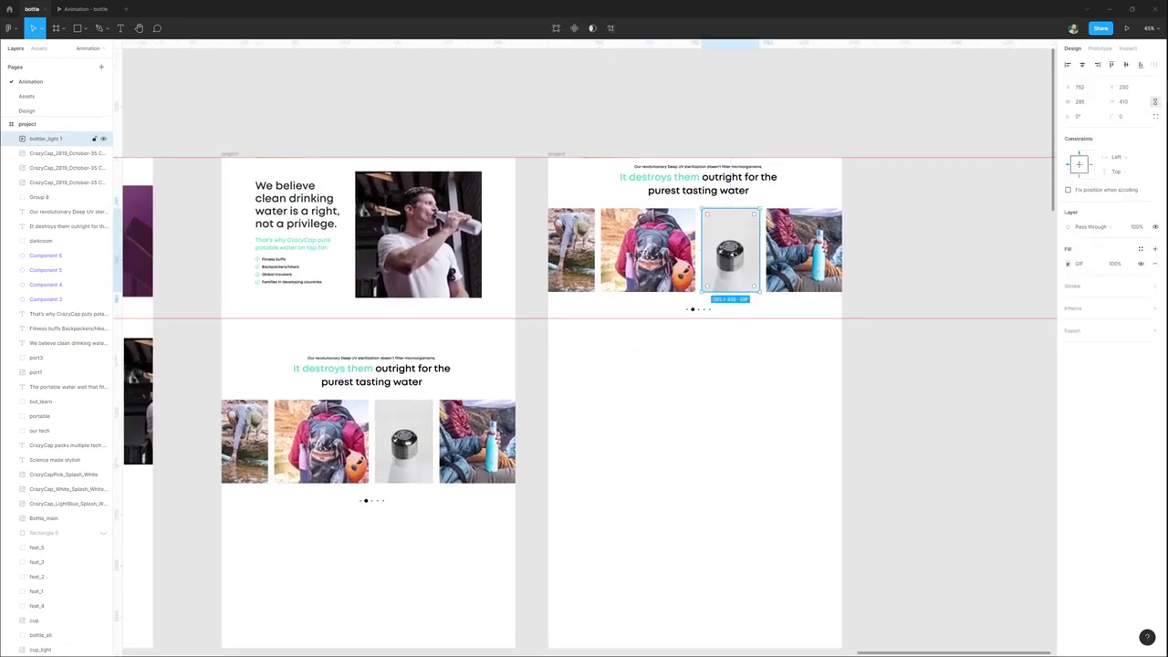
{"action": "scroll", "coordinate": [537, 375], "scroll_direction": "left", "scroll_amount": 3}
{"action": "scroll", "coordinate": [538, 375], "scroll_direction": "down", "scroll_amount": 2}
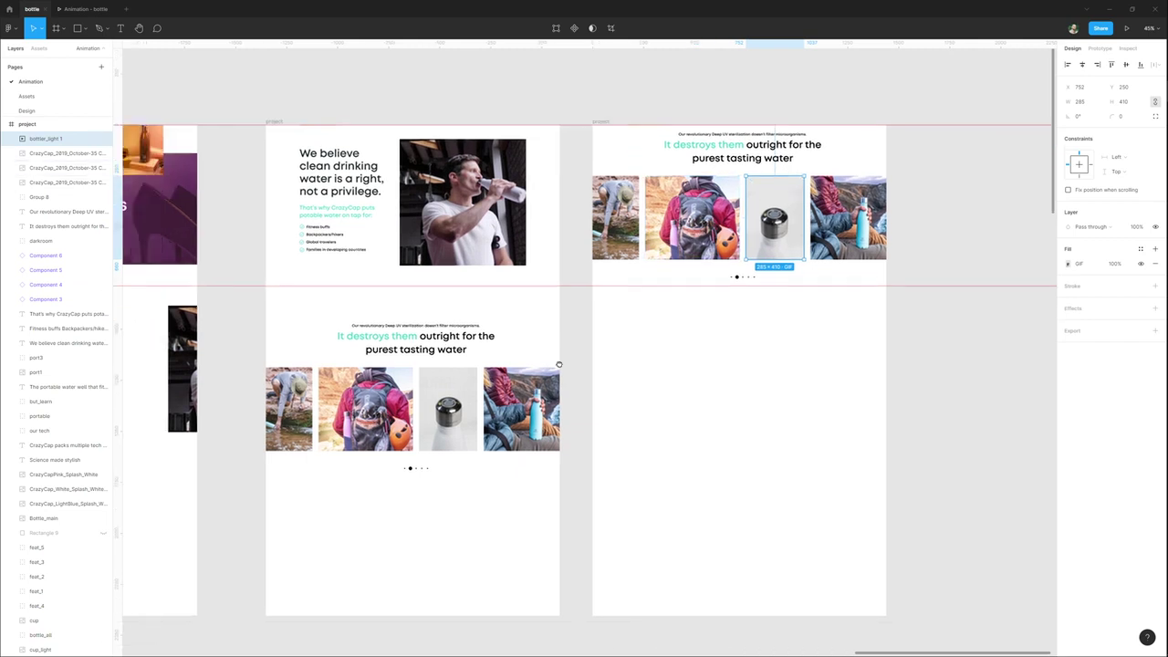
{"action": "left_click", "coordinate": [488, 408]}
{"action": "key", "text": "ctrl+x"}
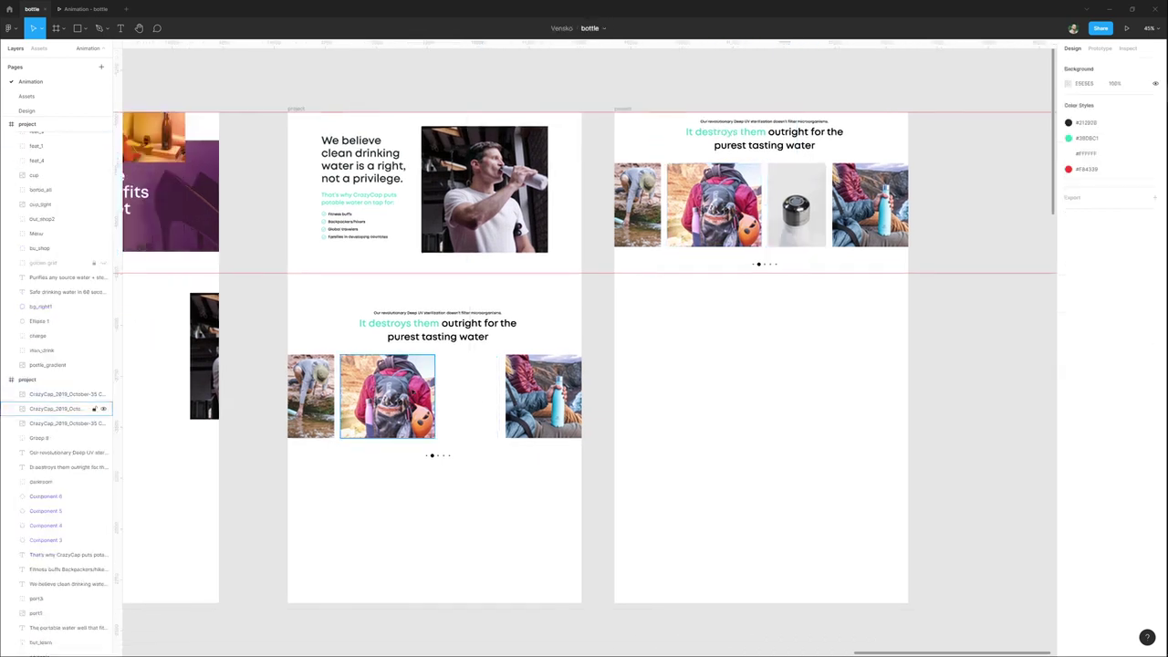
{"action": "key", "text": "ctrl+v"}
{"action": "left_click_drag", "start_coordinate": [470, 217], "coordinate": [469, 408]}
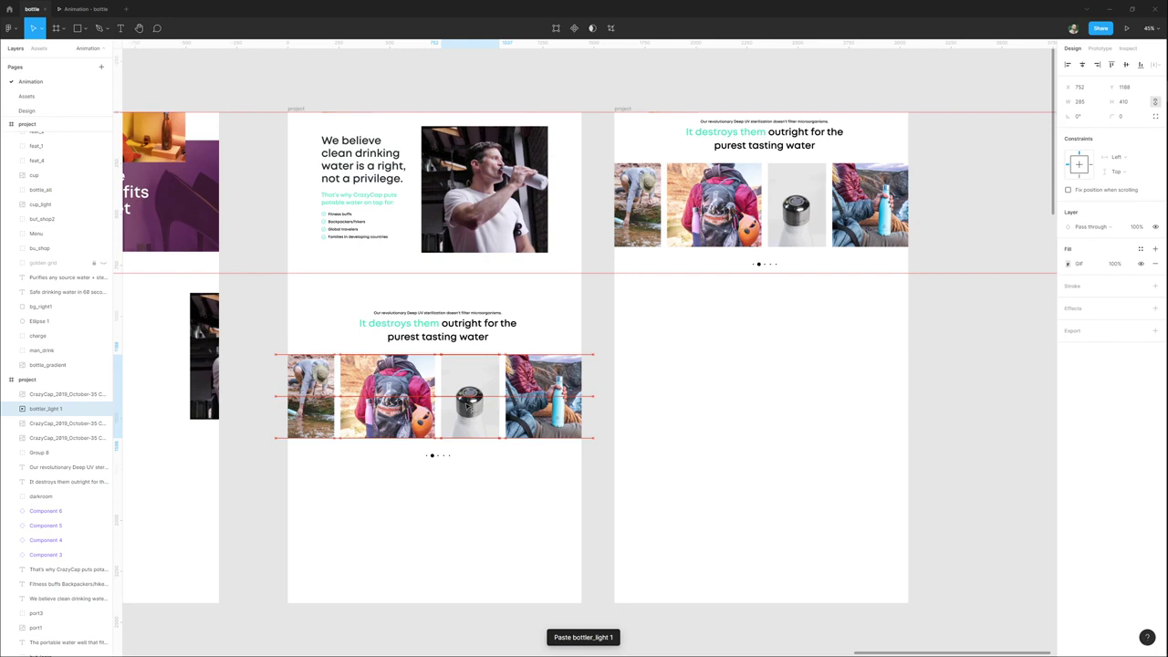
Connect frame 7 to frame 8 with an on-click Smart animate prototype interaction.
{"action": "left_click", "coordinate": [298, 109]}
{"action": "key", "text": "shift+e"}
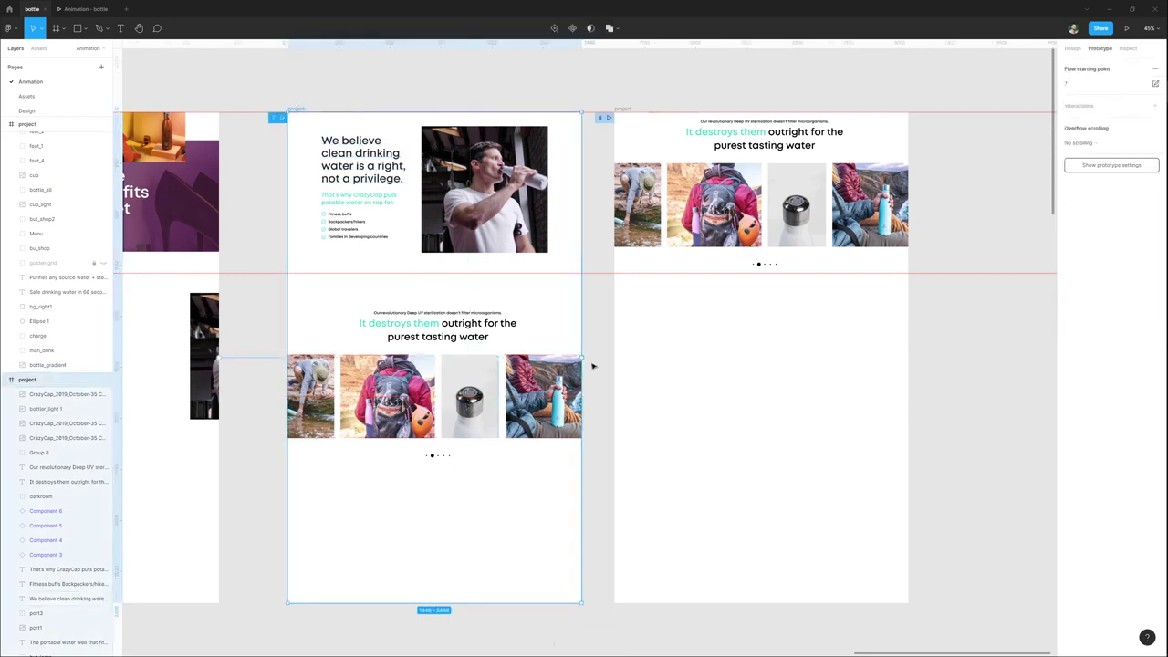
{"action": "left_click_drag", "start_coordinate": [582, 357], "coordinate": [664, 354]}
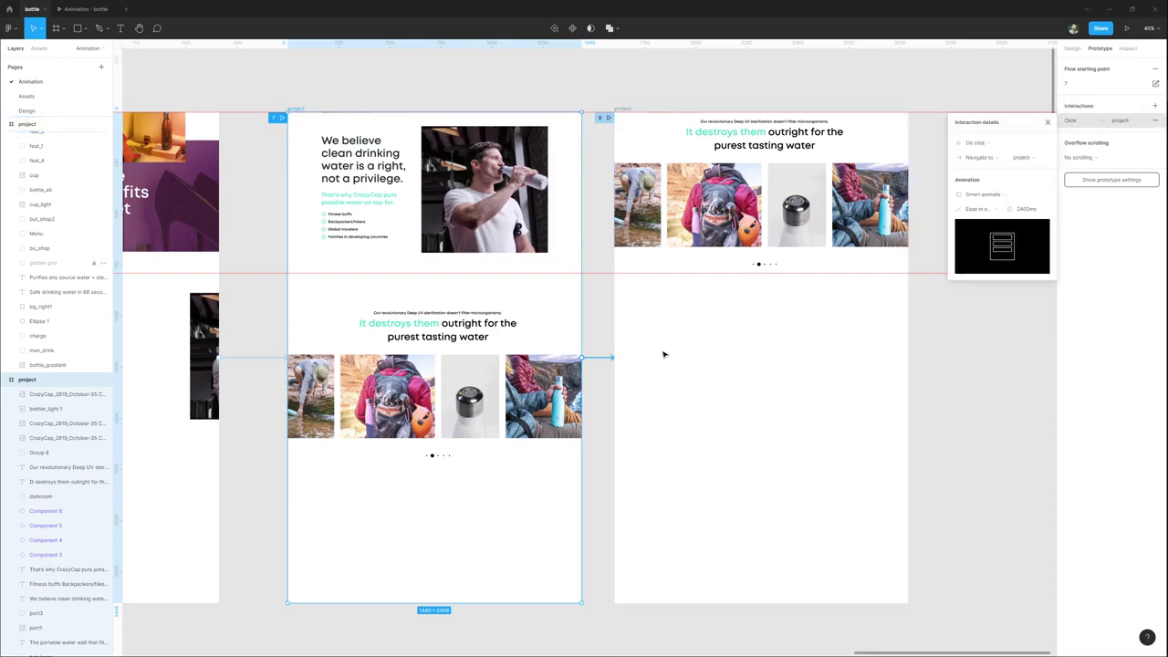
Play flow 7 twice to check the transition to the slider and the cap GIF.
{"action": "left_click", "coordinate": [282, 119]}
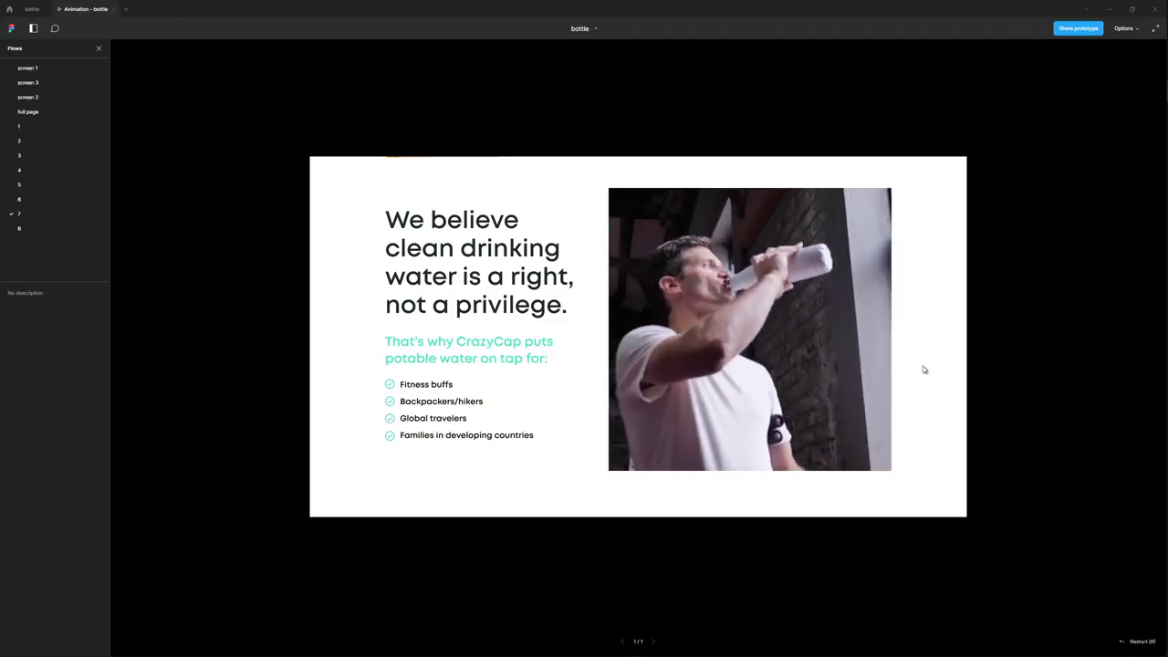
{"action": "left_click", "coordinate": [672, 362]}
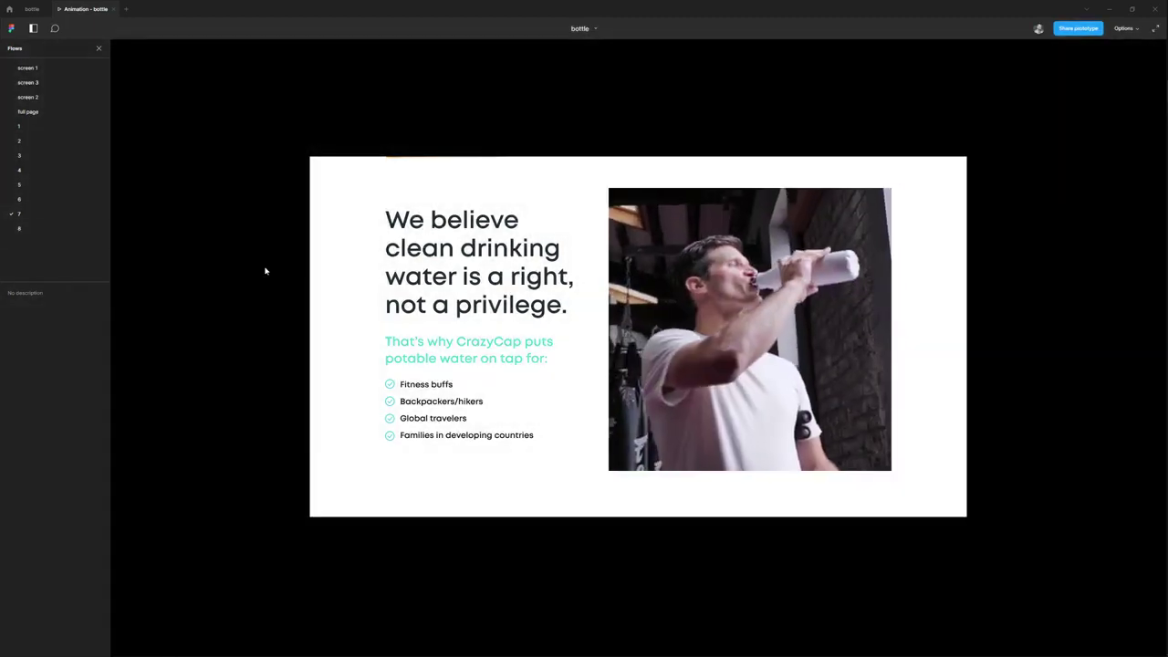
{"action": "scroll", "coordinate": [766, 307], "scroll_direction": "down", "scroll_amount": 3}
{"action": "scroll", "coordinate": [841, 300], "scroll_direction": "down", "scroll_amount": 5}
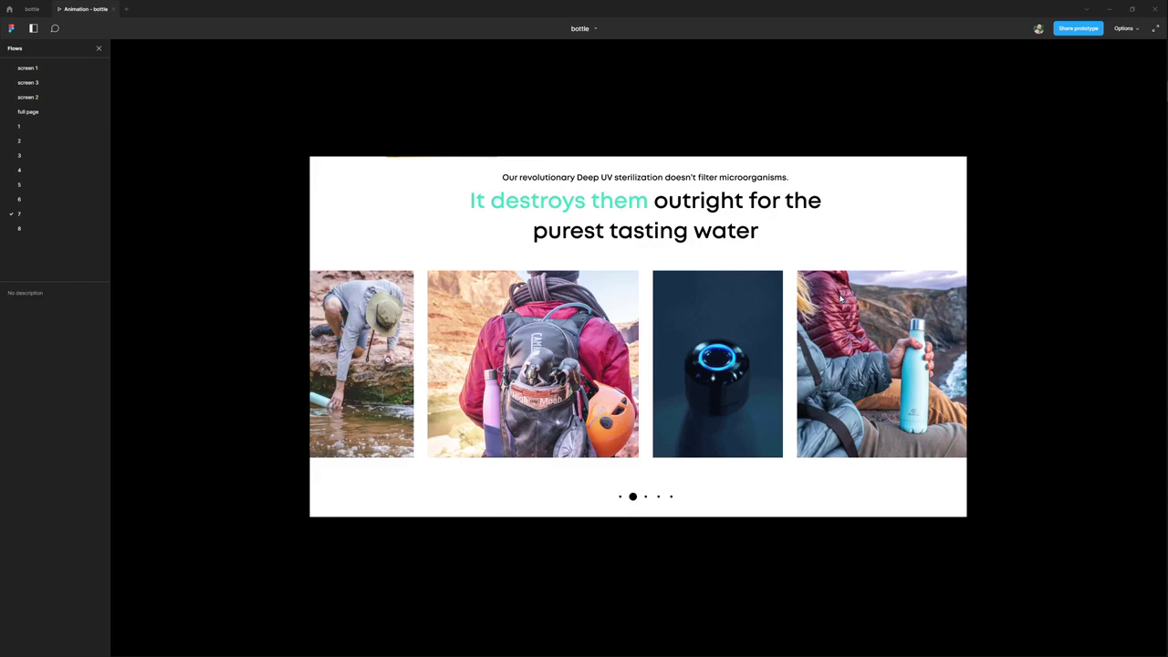
{"action": "left_click", "coordinate": [29, 215]}
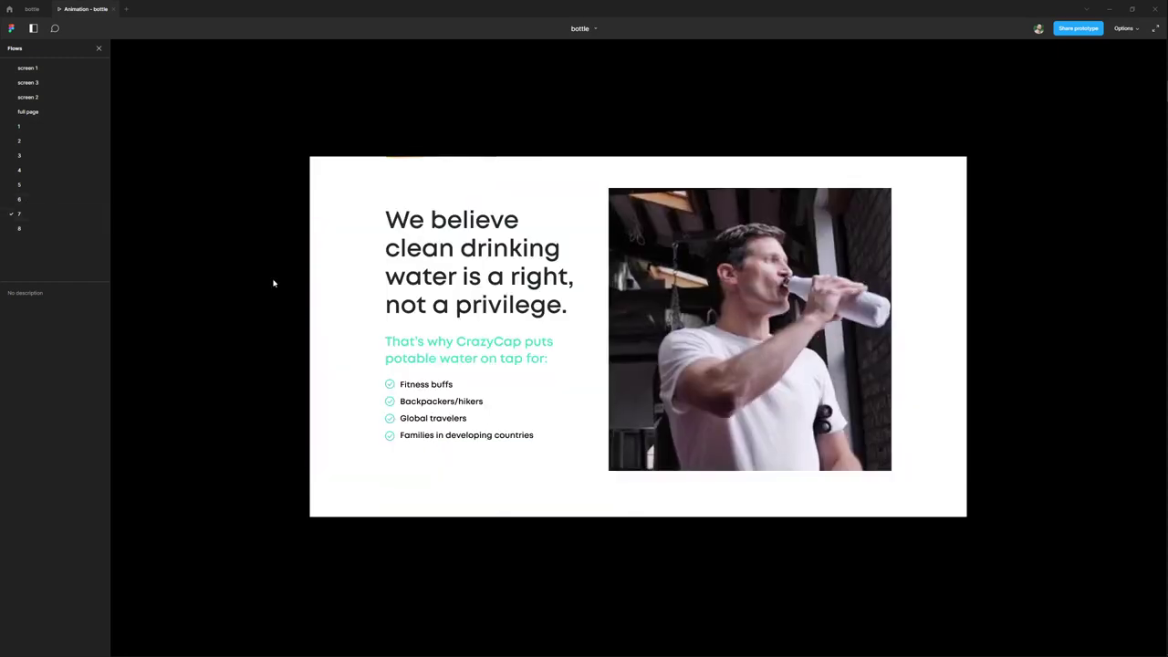
{"action": "scroll", "coordinate": [856, 419], "scroll_direction": "down", "scroll_amount": 1}
{"action": "scroll", "coordinate": [837, 404], "scroll_direction": "down", "scroll_amount": 5}
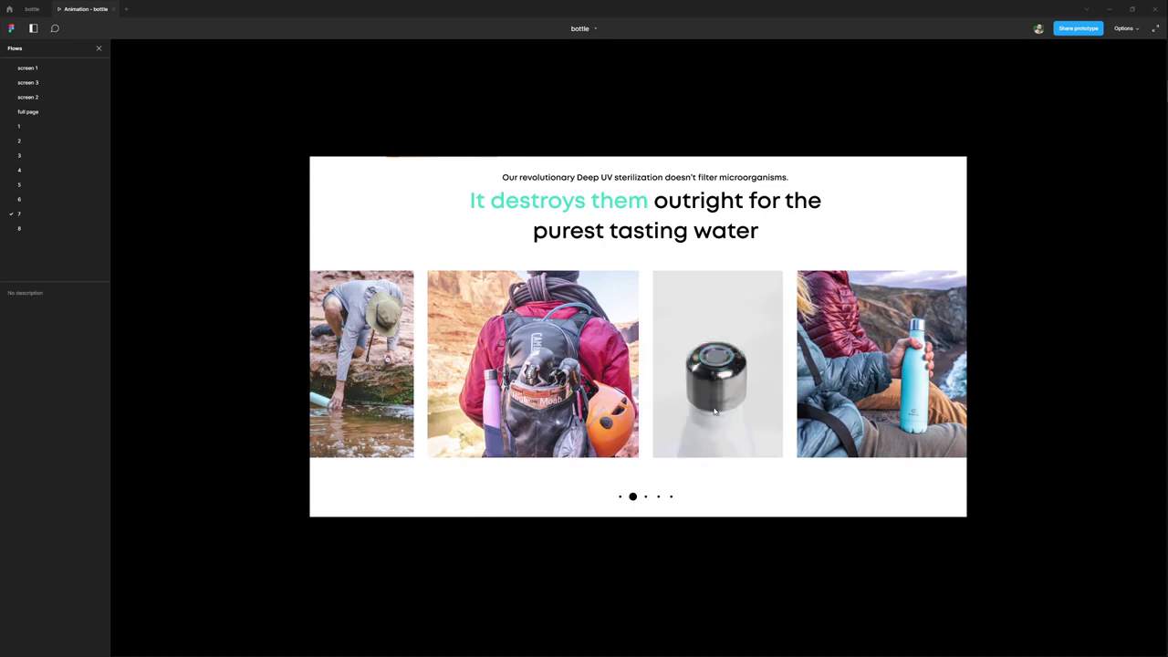
Copy the "Drink it all in" section from the full-page frame and place it in frame 8 directly below the slider.
{"action": "left_click", "coordinate": [32, 9]}
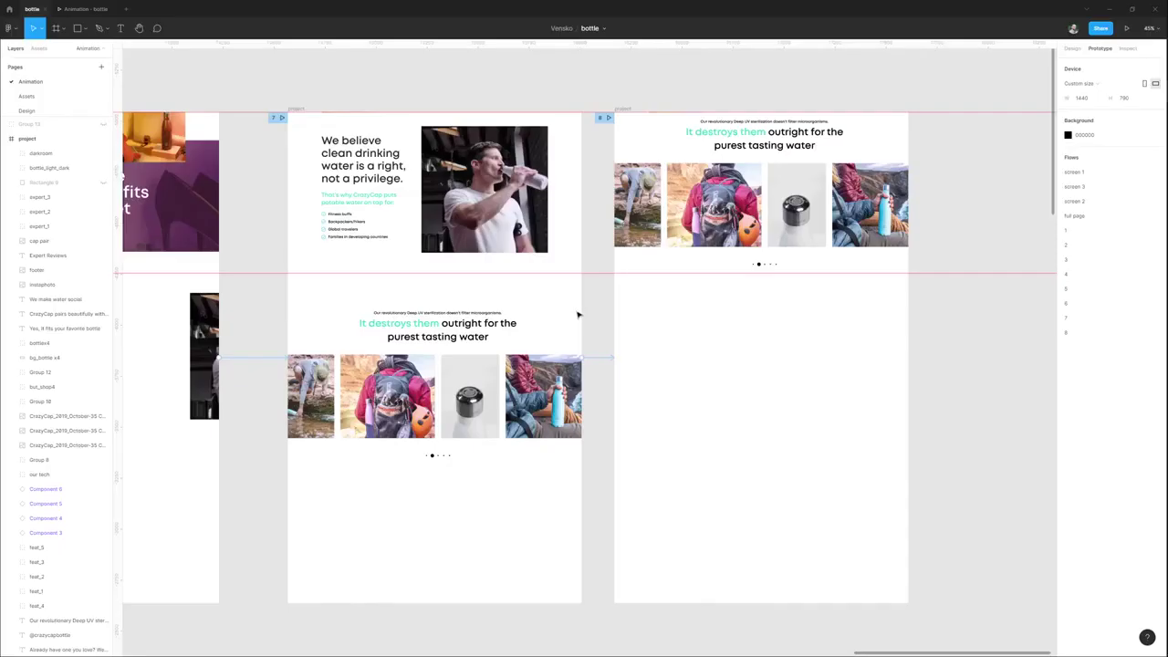
{"action": "scroll", "coordinate": [577, 315], "scroll_direction": "down", "scroll_amount": 4}
{"action": "left_click_drag", "start_coordinate": [485, 378], "coordinate": [881, 291]}
{"action": "left_click_drag", "start_coordinate": [417, 436], "coordinate": [642, 252]}
{"action": "scroll", "coordinate": [444, 334], "scroll_direction": "down", "scroll_amount": 3}
{"action": "left_click_drag", "start_coordinate": [447, 336], "coordinate": [462, 327]}
{"action": "scroll", "coordinate": [462, 327], "scroll_direction": "up", "scroll_amount": 10}
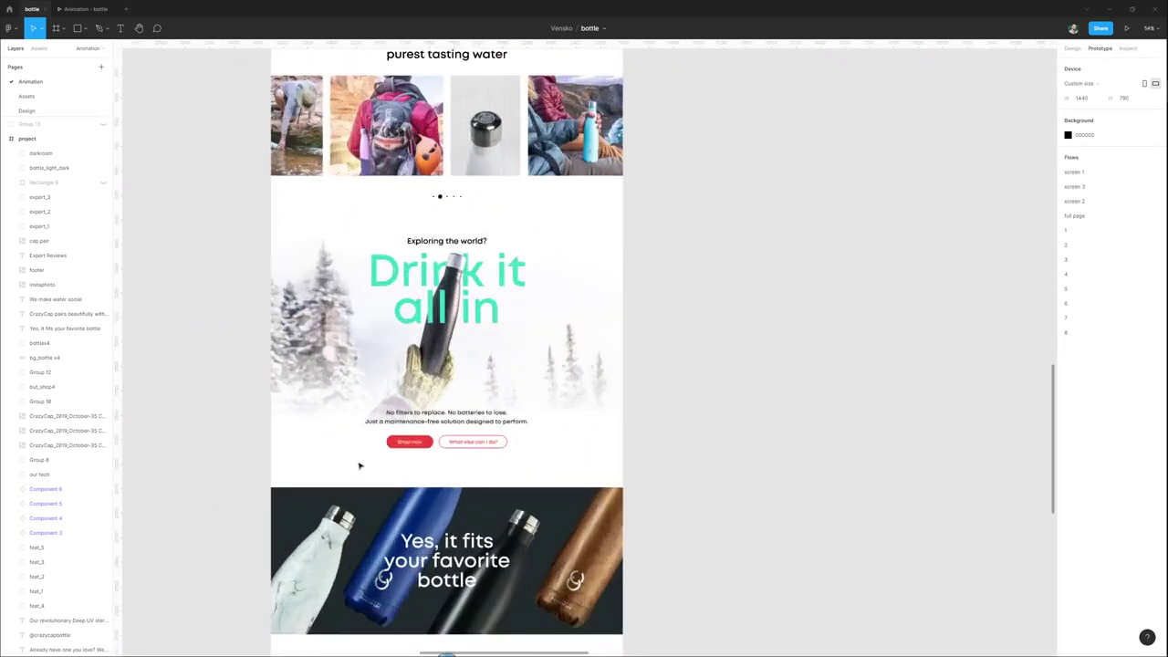
{"action": "left_click", "coordinate": [595, 304]}
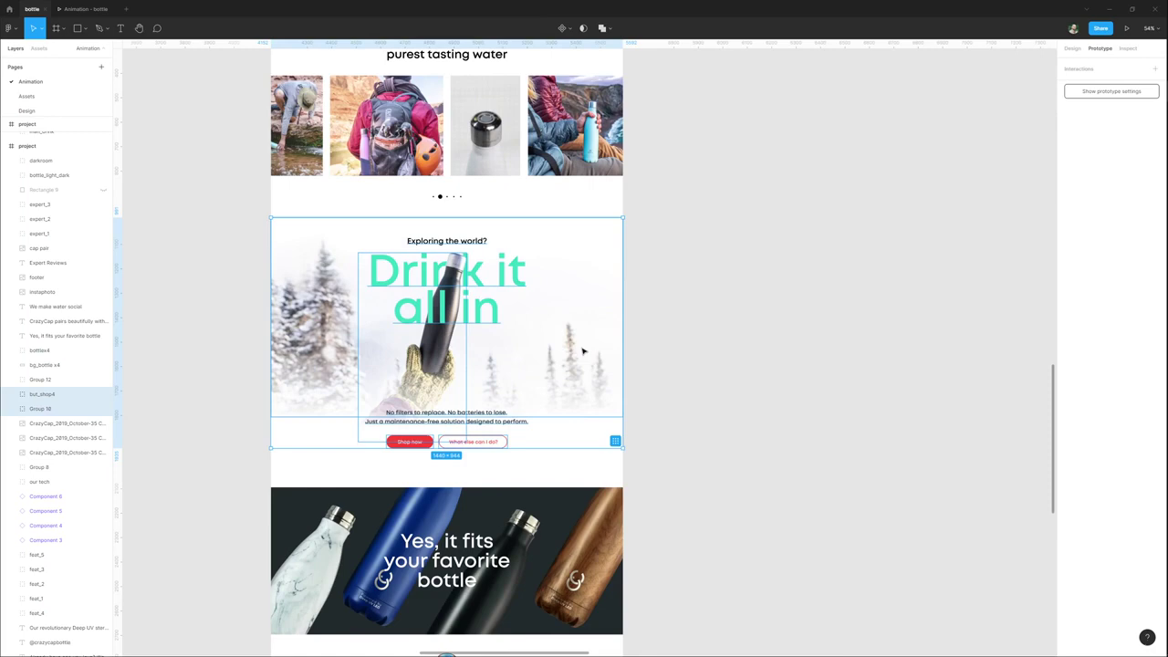
{"action": "scroll", "coordinate": [584, 350], "scroll_direction": "down", "scroll_amount": 10}
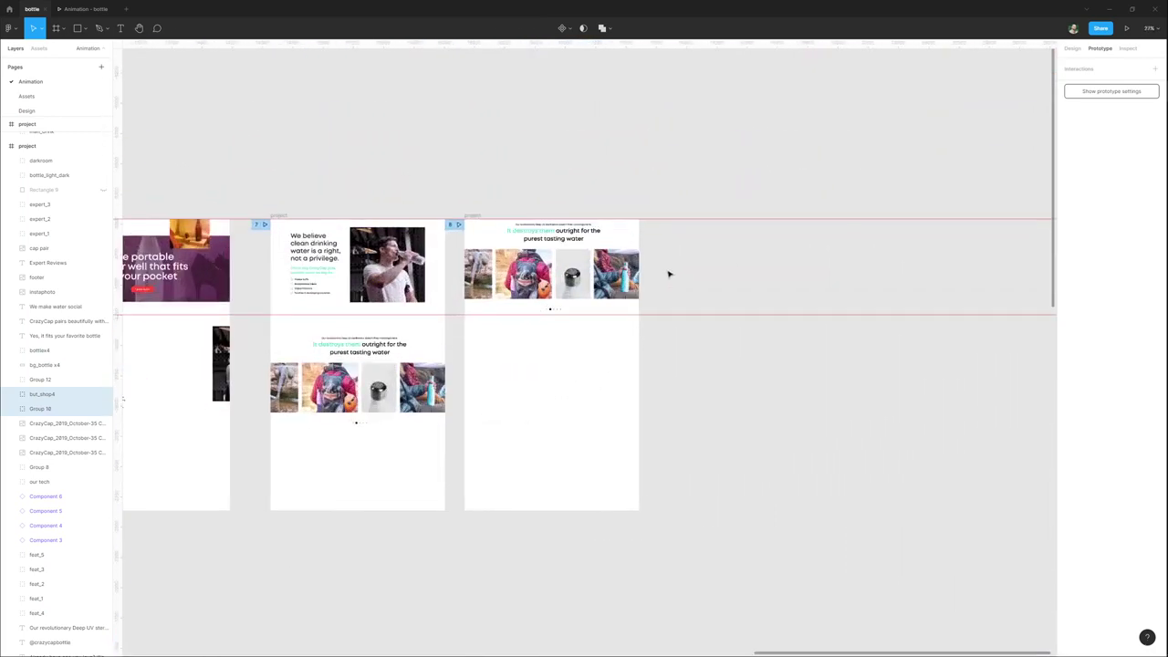
{"action": "left_click", "coordinate": [469, 217]}
{"action": "key", "text": "ctrl+v"}
{"action": "scroll", "coordinate": [610, 309], "scroll_direction": "up", "scroll_amount": 3}
{"action": "left_click_drag", "start_coordinate": [588, 216], "coordinate": [586, 347]}
{"action": "left_click_drag", "start_coordinate": [515, 134], "coordinate": [410, 113]}
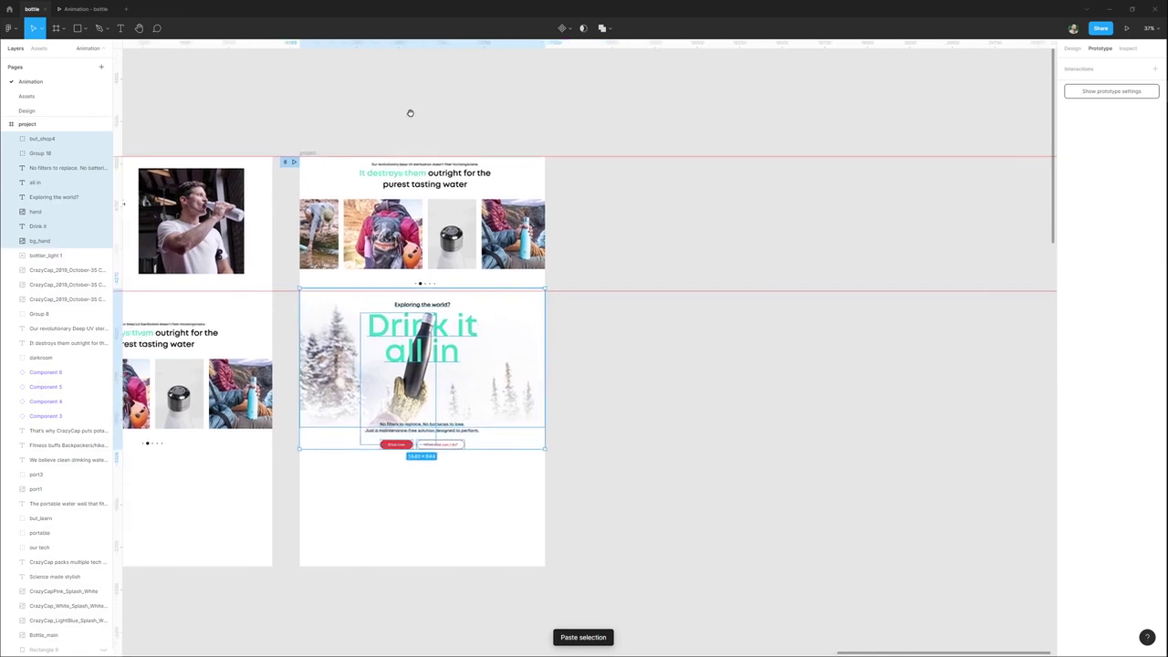
Duplicate frame 8 beside itself and shift the copy's content up so the "Drink it all in" section starts at its top.
{"action": "left_click", "coordinate": [408, 113]}
{"action": "left_click_drag", "start_coordinate": [311, 153], "coordinate": [591, 162]}
{"action": "left_click_drag", "start_coordinate": [632, 115], "coordinate": [583, 113]}
{"action": "left_click", "coordinate": [562, 485]}
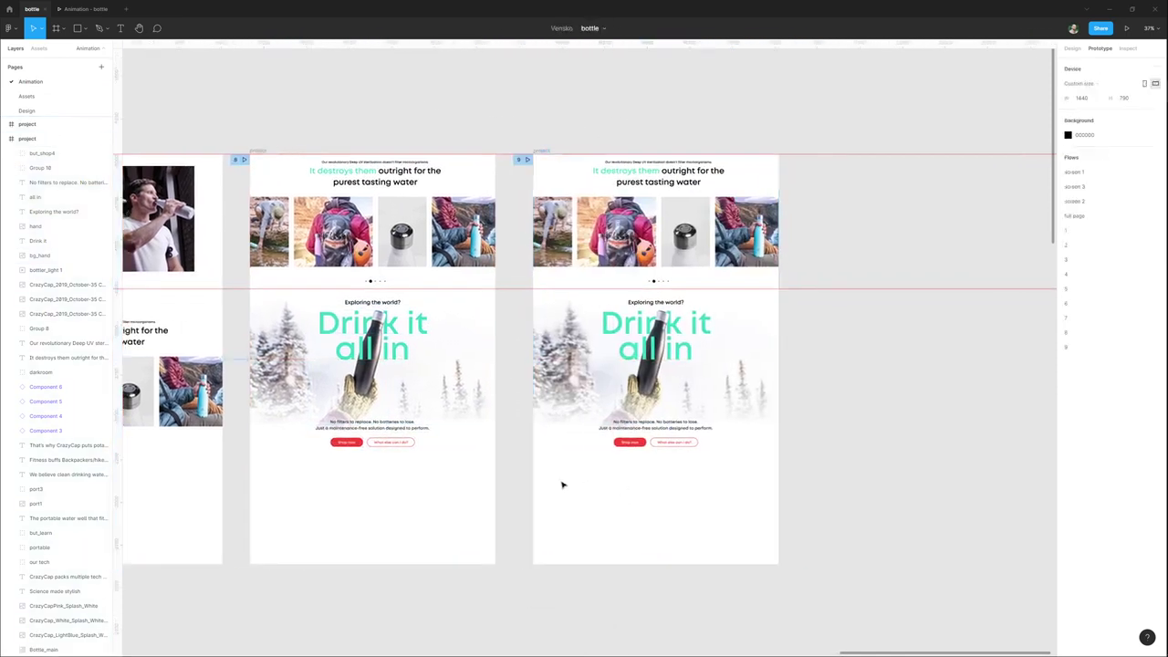
{"action": "left_click_drag", "start_coordinate": [614, 373], "coordinate": [786, 162]}
{"action": "left_click_drag", "start_coordinate": [693, 392], "coordinate": [703, 251]}
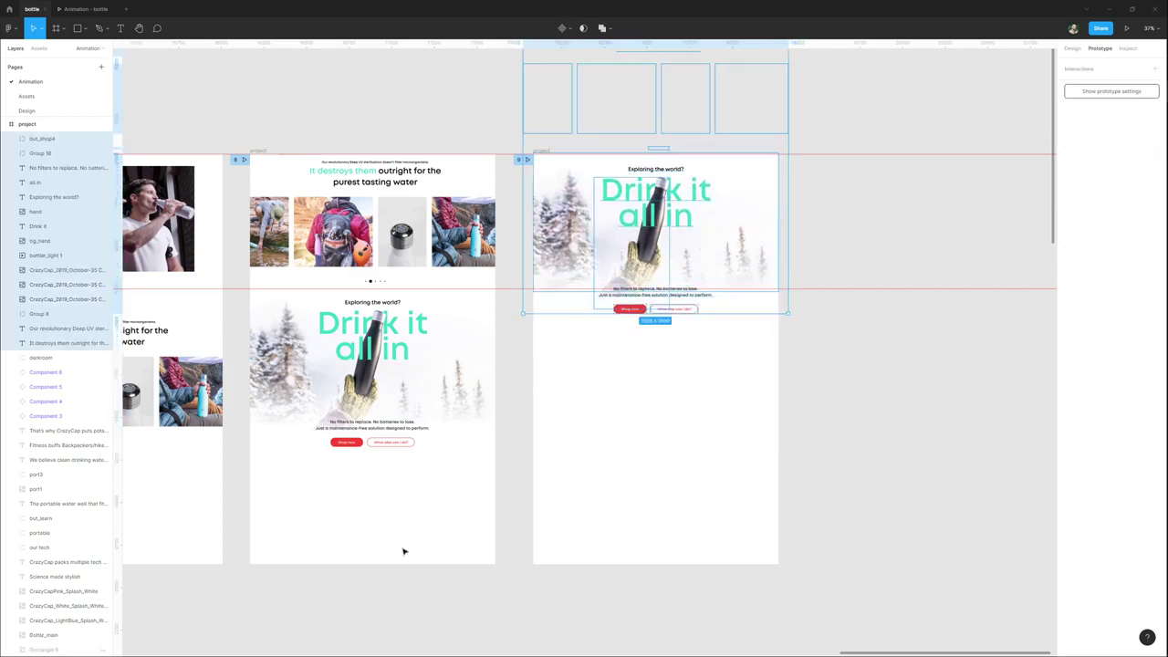
Try moving the snowy background, the hand and the "Drink it" headline separately in frame 8, undoing each move.
{"action": "left_click", "coordinate": [403, 550]}
{"action": "scroll", "coordinate": [296, 467], "scroll_direction": "up", "scroll_amount": 3}
{"action": "scroll", "coordinate": [292, 473], "scroll_direction": "left", "scroll_amount": 2}
{"action": "scroll", "coordinate": [360, 383], "scroll_direction": "up", "scroll_amount": 3}
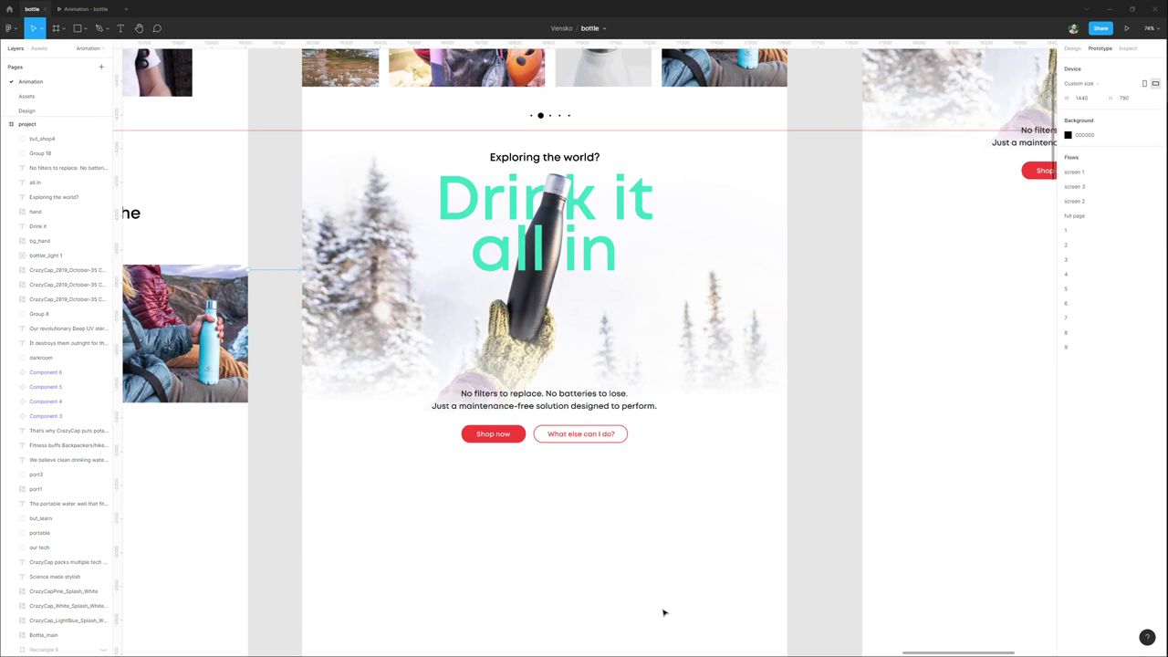
{"action": "left_click", "coordinate": [743, 317]}
{"action": "left_click_drag", "start_coordinate": [741, 264], "coordinate": [699, 439]}
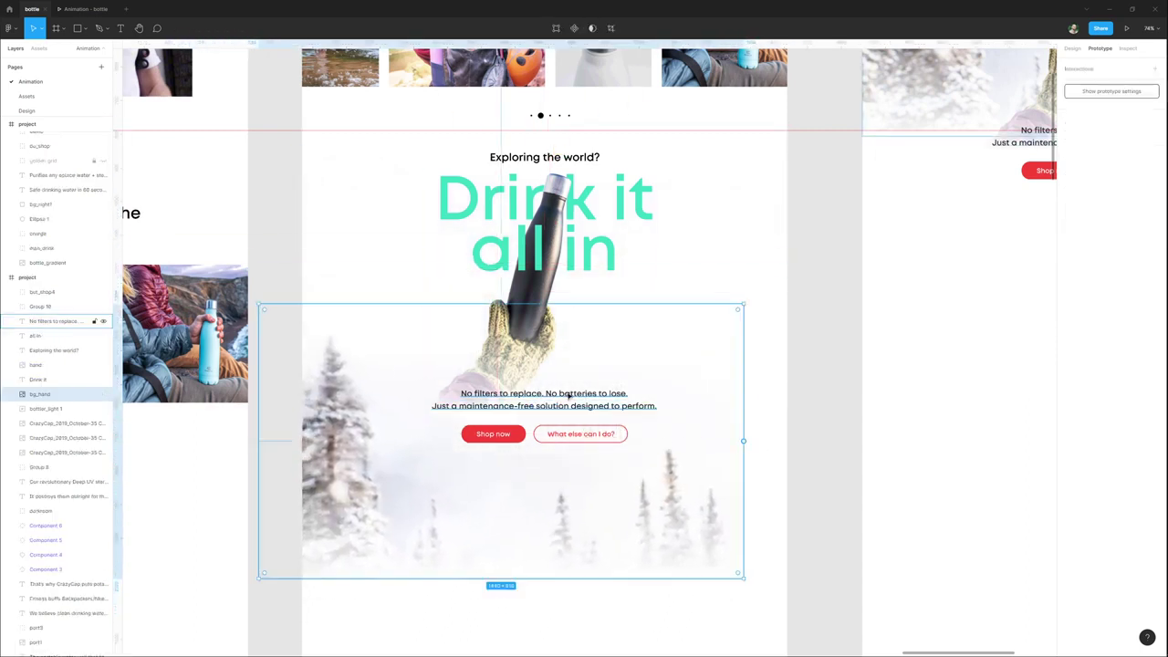
{"action": "key", "text": "ctrl+z"}
{"action": "left_click_drag", "start_coordinate": [523, 348], "coordinate": [497, 353]}
{"action": "key", "text": "ctrl+z"}
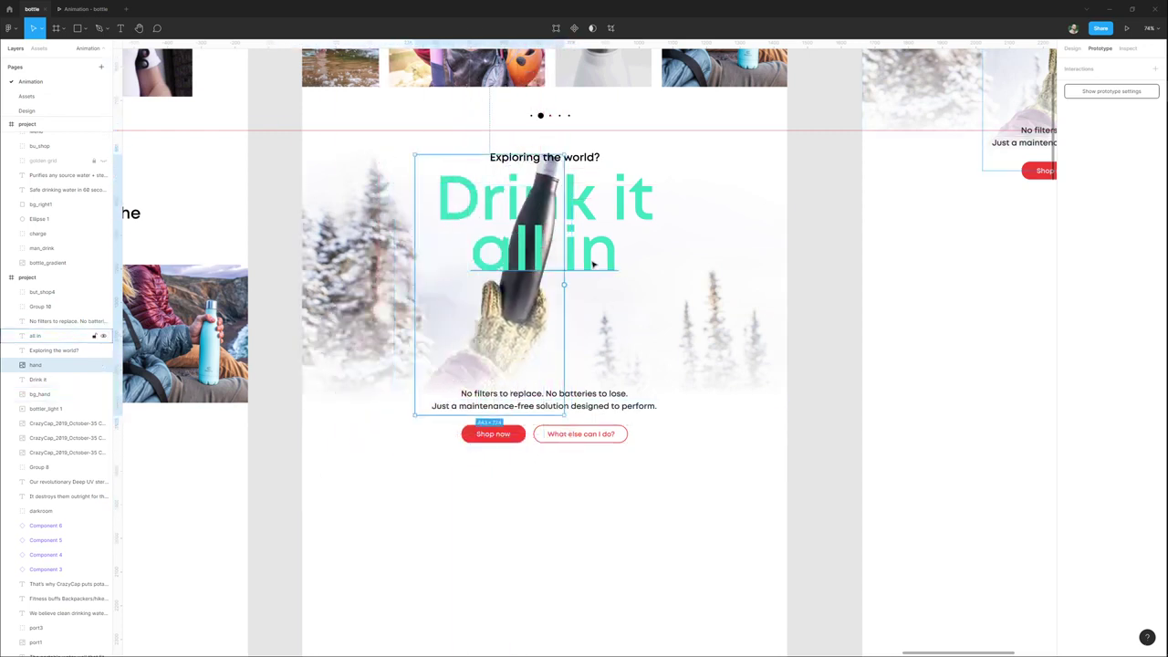
{"action": "left_click", "coordinate": [598, 262]}
{"action": "left_click", "coordinate": [618, 209]}
{"action": "left_click_drag", "start_coordinate": [610, 212], "coordinate": [526, 227]}
{"action": "key", "text": "ctrl+z"}
{"action": "left_click_drag", "start_coordinate": [593, 216], "coordinate": [566, 403]}
{"action": "key", "text": "ctrl+z"}
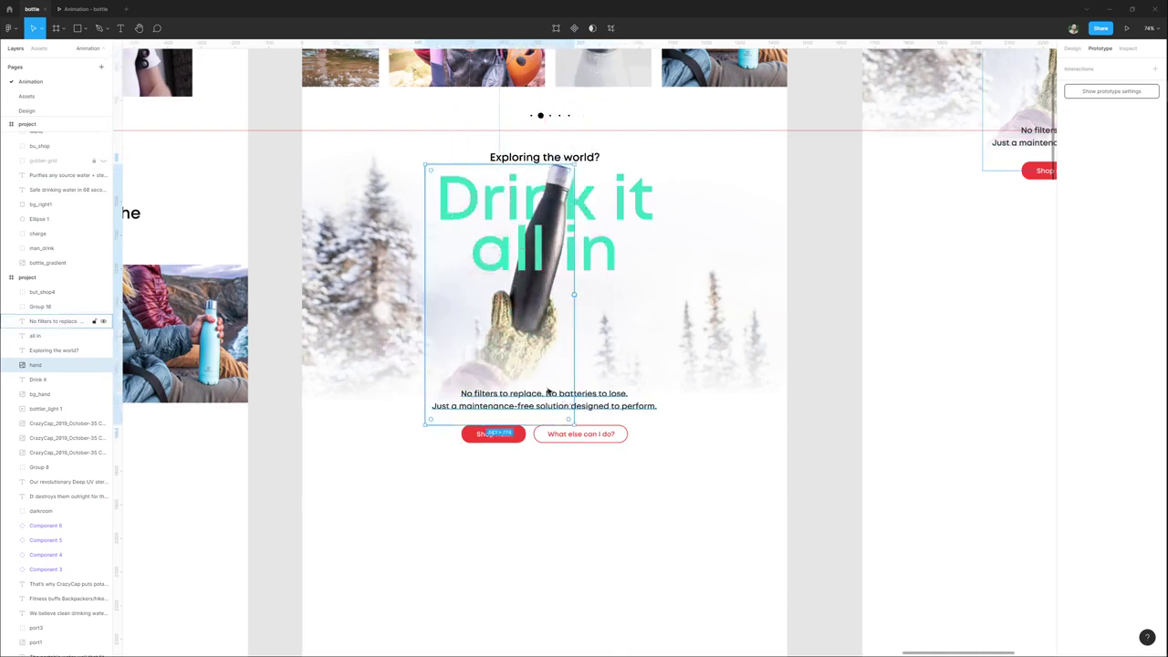
Move the "No filters to replace" text and both buttons further down in frame 8.
{"action": "scroll", "coordinate": [563, 400], "scroll_direction": "down", "scroll_amount": 1}
{"action": "left_click_drag", "start_coordinate": [703, 452], "coordinate": [628, 494]}
{"action": "left_click", "coordinate": [613, 501]}
{"action": "left_click", "coordinate": [558, 376]}
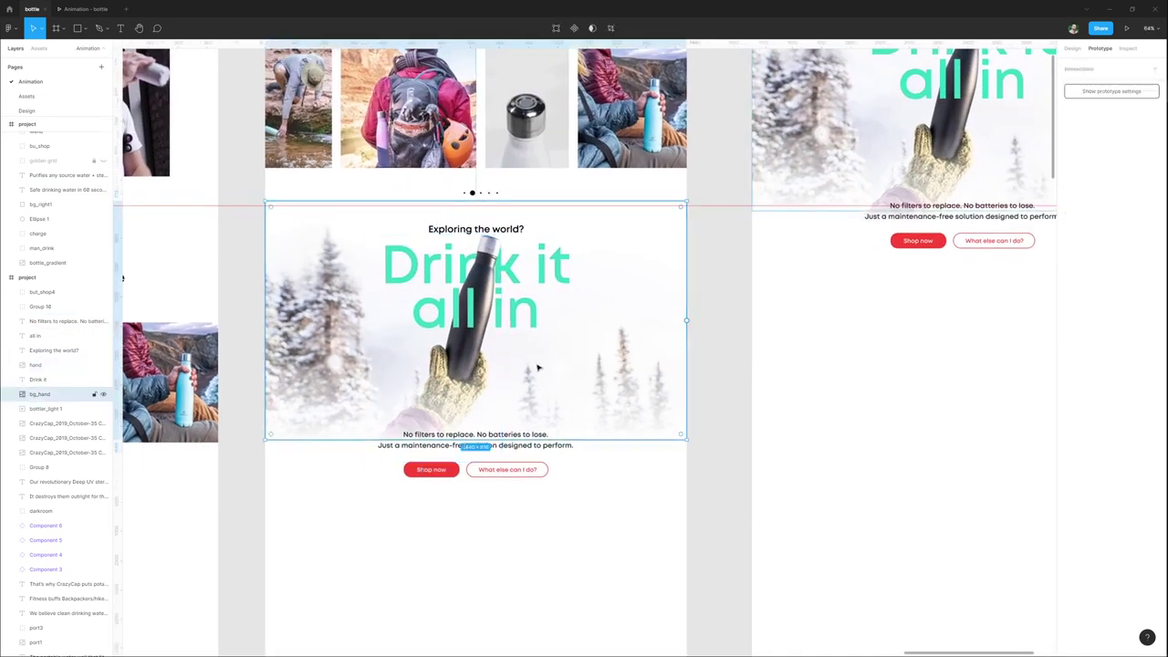
{"action": "scroll", "coordinate": [498, 351], "scroll_direction": "down", "scroll_amount": 1}
{"action": "left_click", "coordinate": [443, 455]}
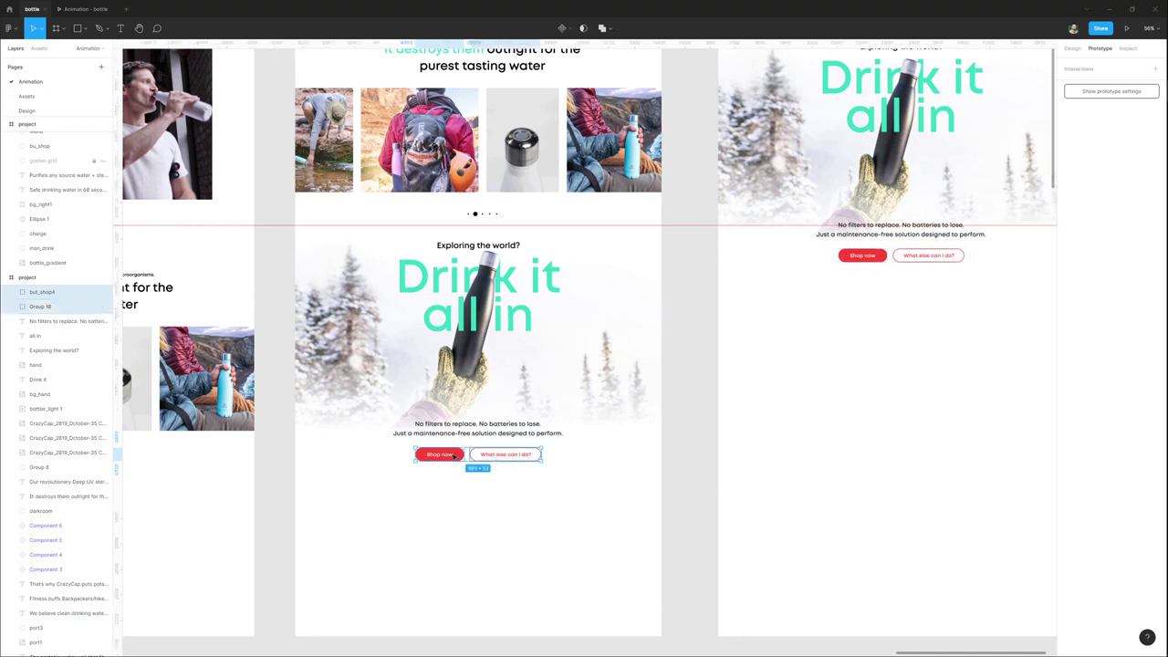
{"action": "left_click", "coordinate": [464, 435]}
{"action": "left_click_drag", "start_coordinate": [464, 434], "coordinate": [464, 542]}
Rotate the hand with the bottle clockwise in frame 8 and lower it to just above the description text.
{"action": "left_click", "coordinate": [449, 405]}
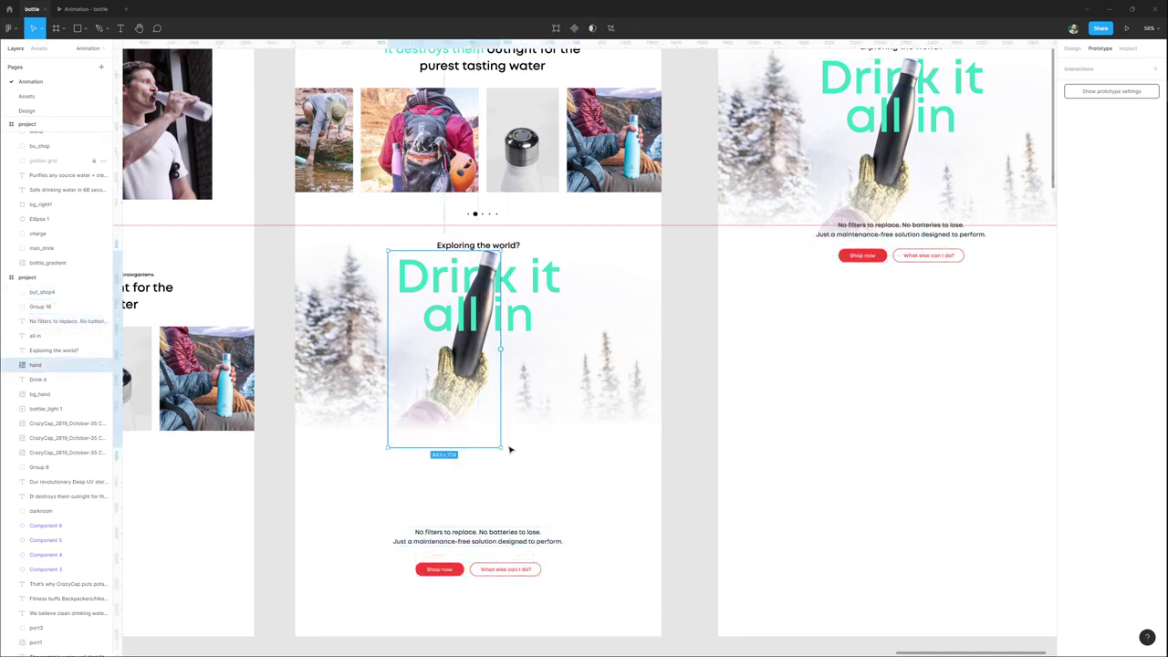
{"action": "left_click_drag", "start_coordinate": [493, 455], "coordinate": [434, 445]}
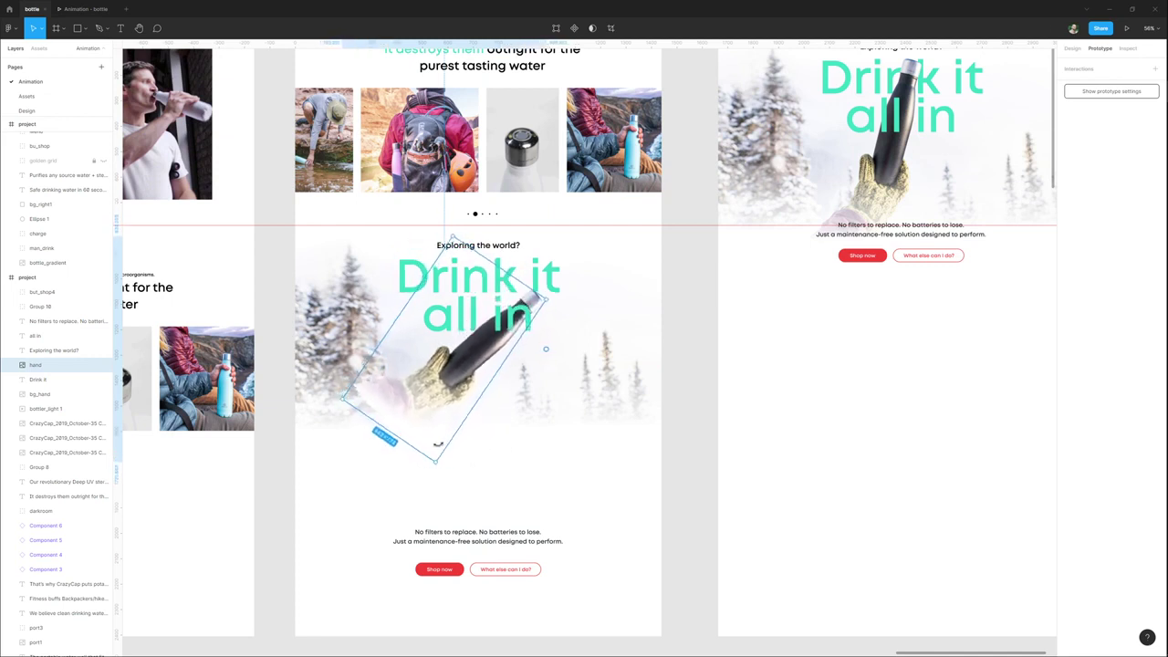
{"action": "left_click_drag", "start_coordinate": [469, 367], "coordinate": [469, 443]}
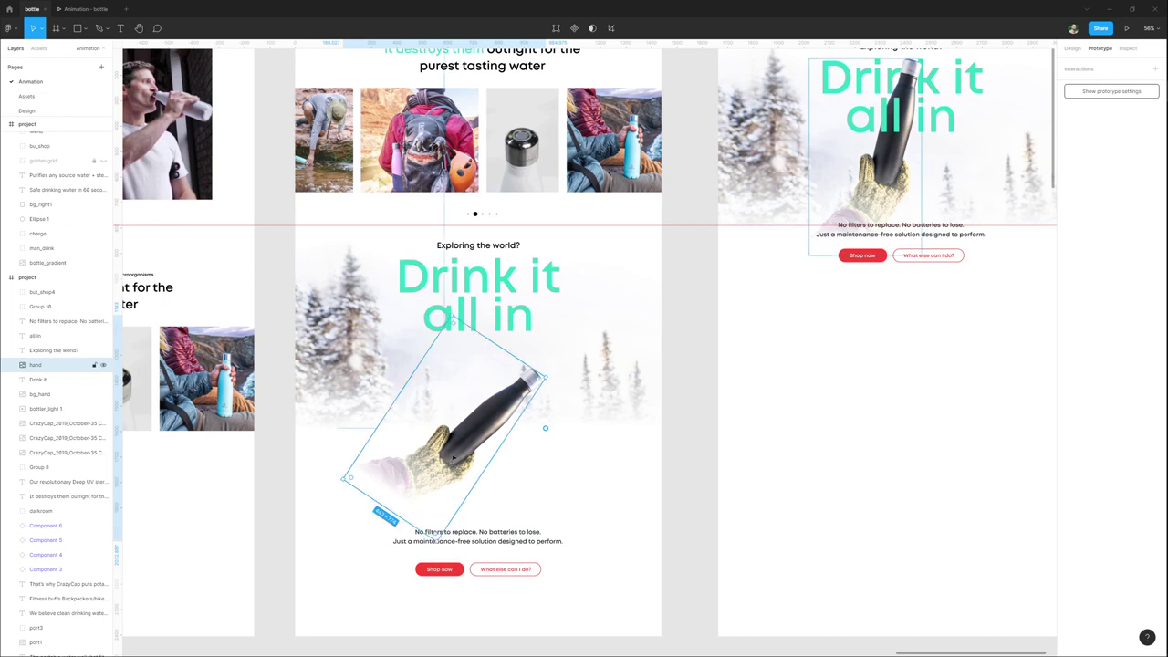
Lower "all in", "Drink it" and "Exploring the world?" in frame 8, spacing the lines farther apart vertically.
{"action": "left_click", "coordinate": [510, 329]}
{"action": "left_click_drag", "start_coordinate": [524, 279], "coordinate": [524, 337]}
{"action": "left_click_drag", "start_coordinate": [501, 254], "coordinate": [501, 279]}
{"action": "left_click", "coordinate": [608, 374]}
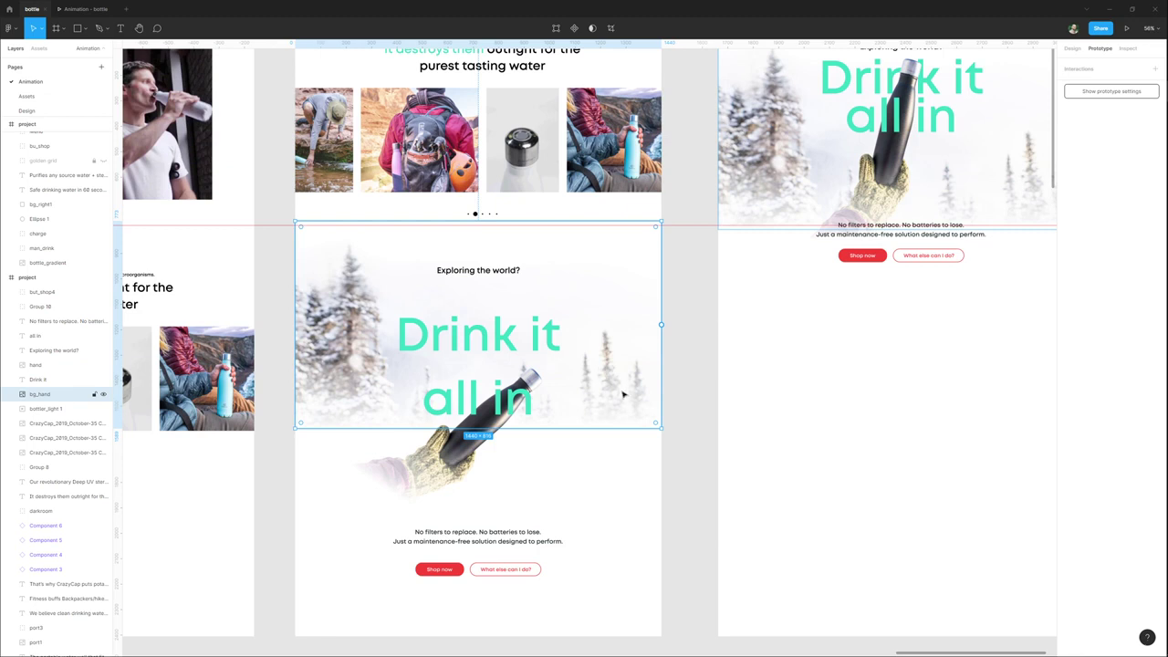
Enlarge the snowy background in frame 8 to about 2064 × 1170 px and centre it horizontally behind the "Drink it all in" text.
{"action": "left_click_drag", "start_coordinate": [662, 426], "coordinate": [722, 473]}
{"action": "left_click_drag", "start_coordinate": [602, 336], "coordinate": [576, 386]}
{"action": "scroll", "coordinate": [575, 376], "scroll_direction": "down", "scroll_amount": 1}
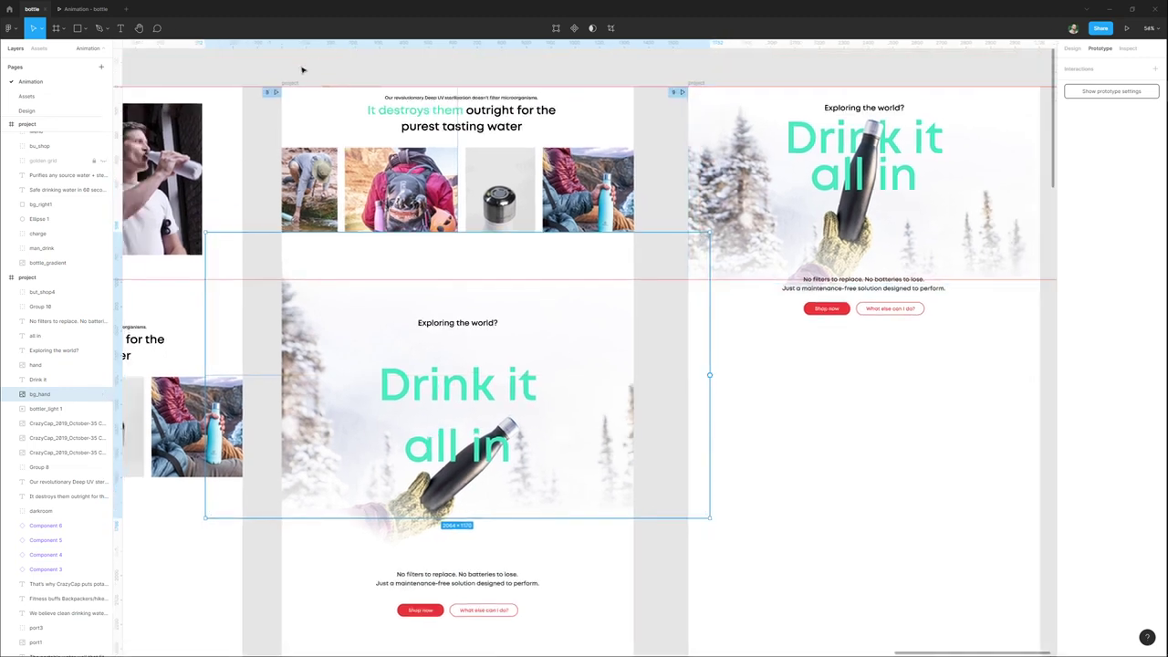
Link frame 8 to frame 9 with an on-click smart animate of 2400ms and play flow 8 through the "Drink it all in" section.
{"action": "key", "text": "Escape"}
{"action": "left_click_drag", "start_coordinate": [634, 381], "coordinate": [708, 379]}
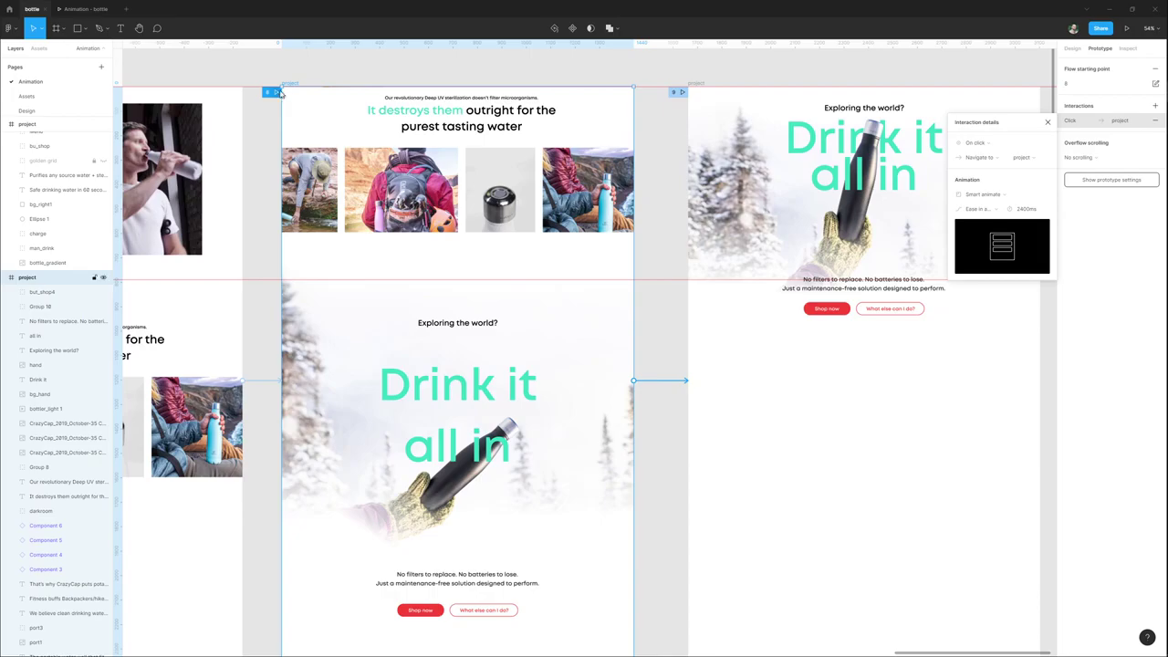
{"action": "left_click", "coordinate": [275, 93]}
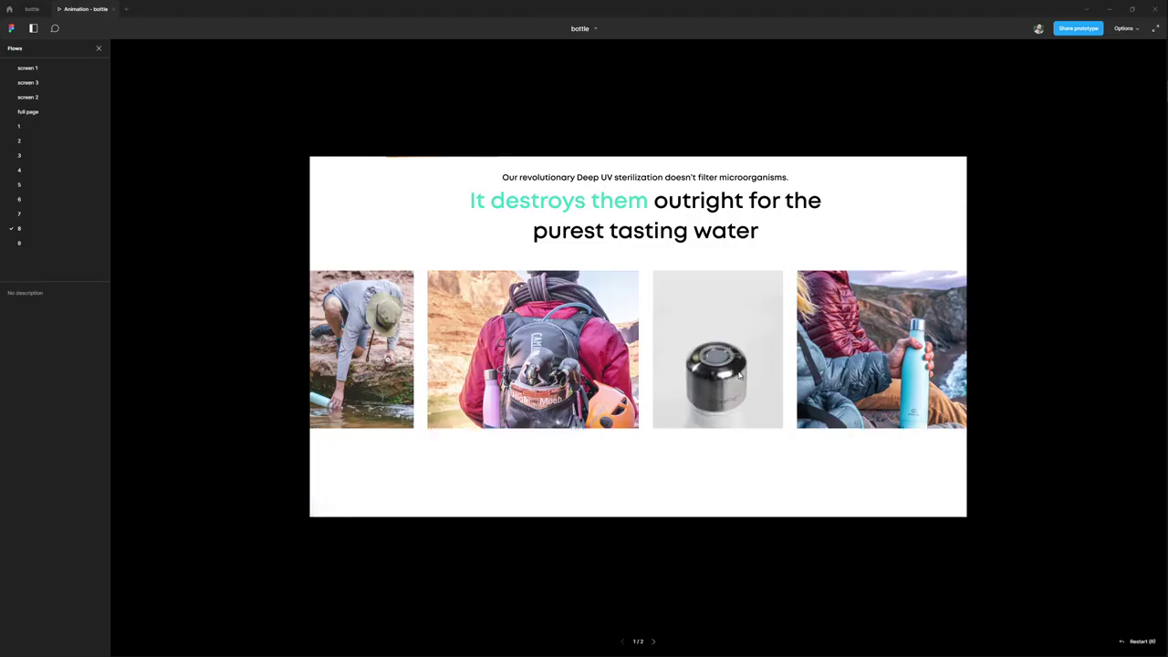
{"action": "left_click", "coordinate": [786, 463]}
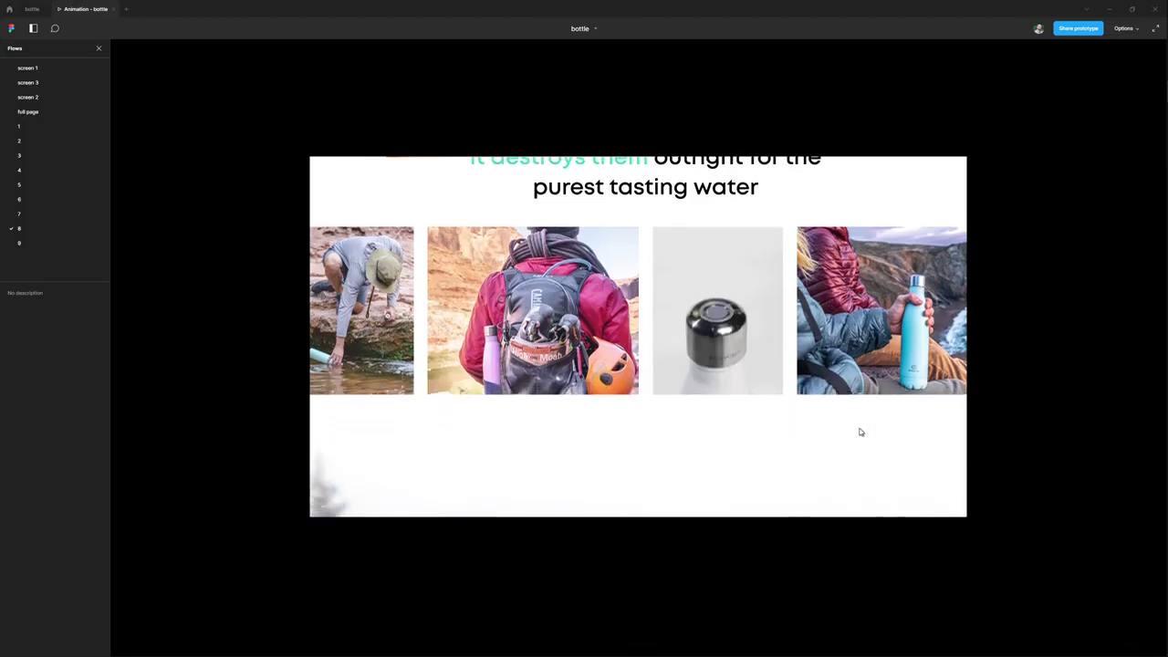
{"action": "scroll", "coordinate": [860, 431], "scroll_direction": "down", "scroll_amount": 5}
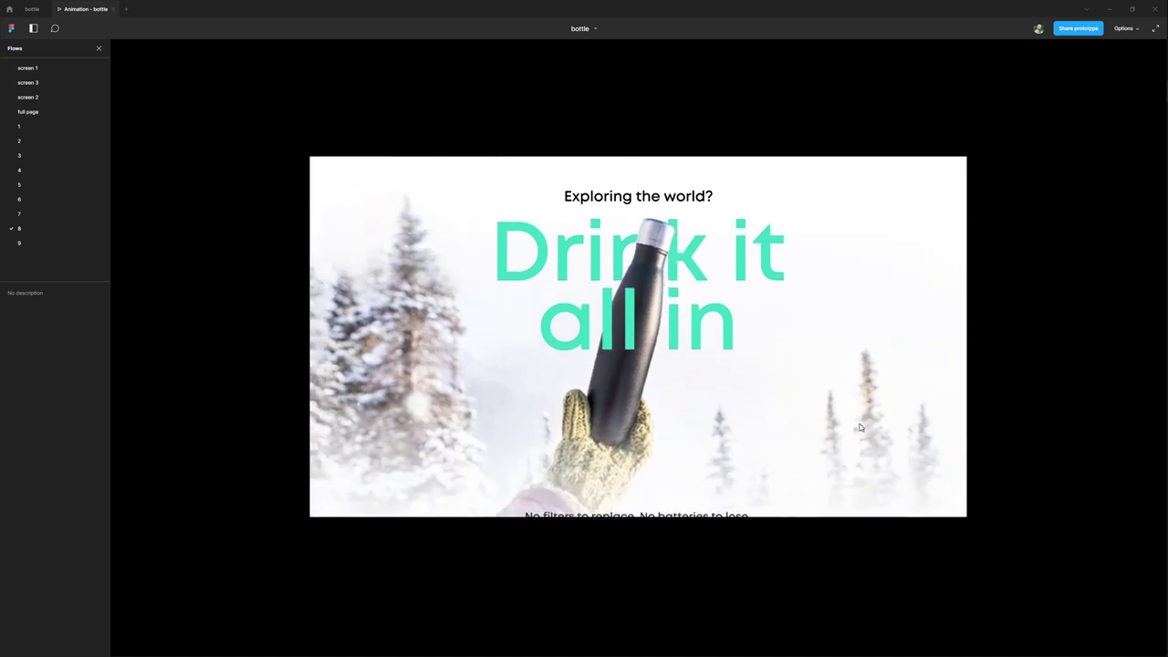
Play flow 7 from the "We believe clean drinking water" section through to the "Drink it all in" section.
{"action": "left_click", "coordinate": [27, 215]}
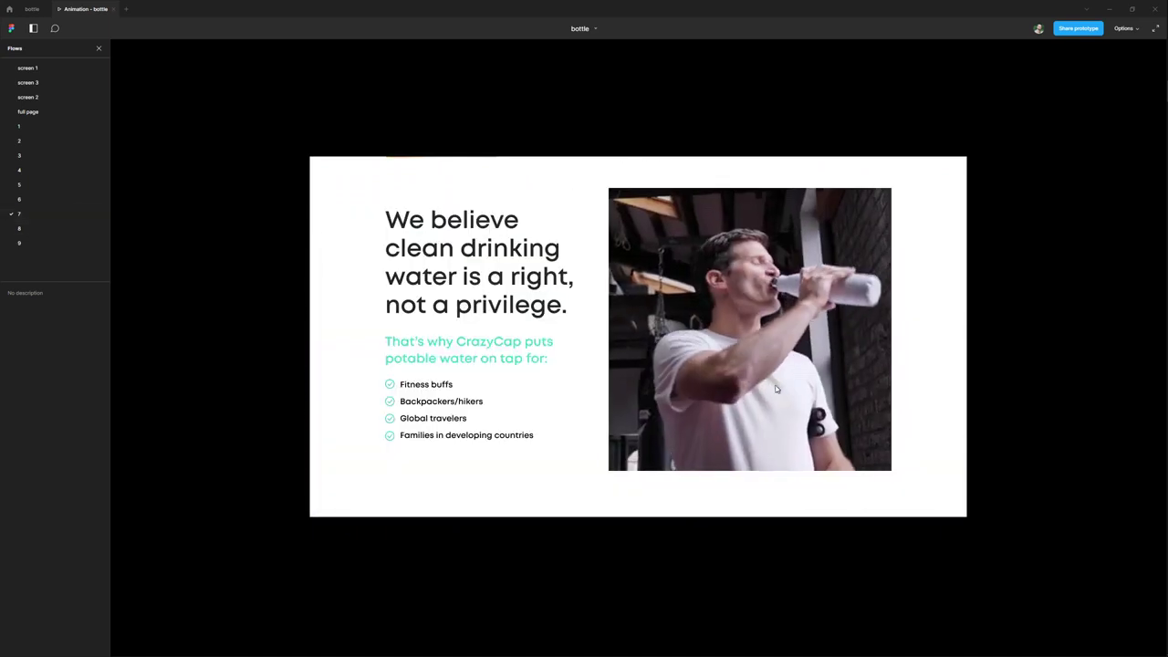
{"action": "scroll", "coordinate": [807, 420], "scroll_direction": "down", "scroll_amount": 4}
{"action": "scroll", "coordinate": [807, 421], "scroll_direction": "down", "scroll_amount": 3}
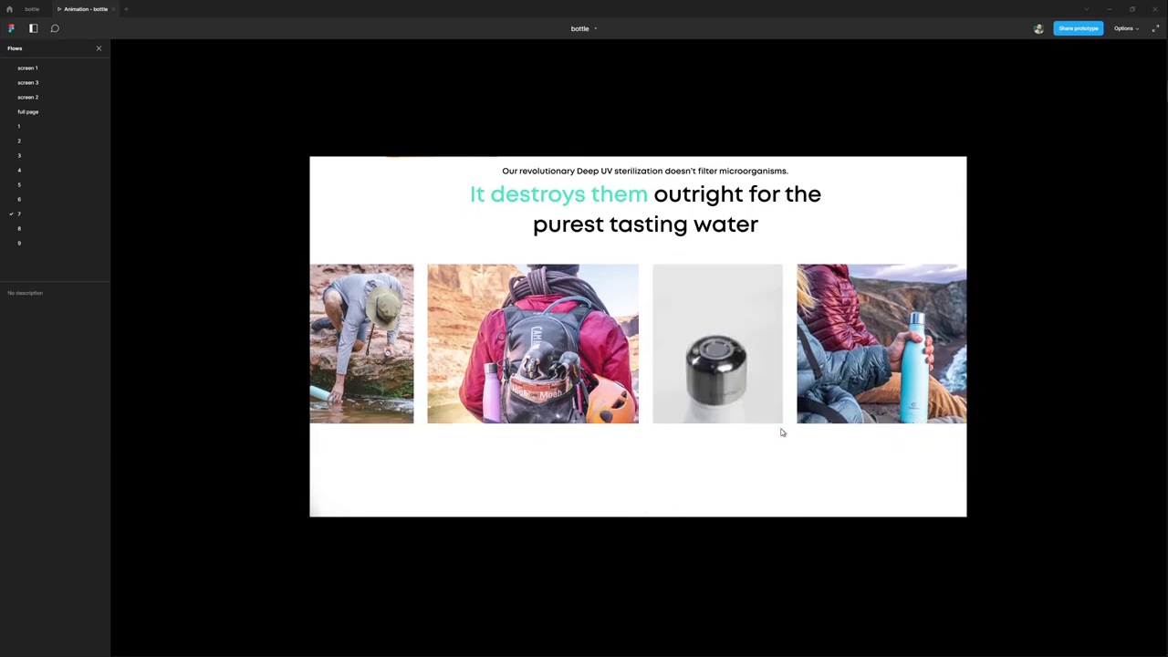
{"action": "scroll", "coordinate": [782, 433], "scroll_direction": "down", "scroll_amount": 3}
{"action": "scroll", "coordinate": [782, 433], "scroll_direction": "down", "scroll_amount": 1}
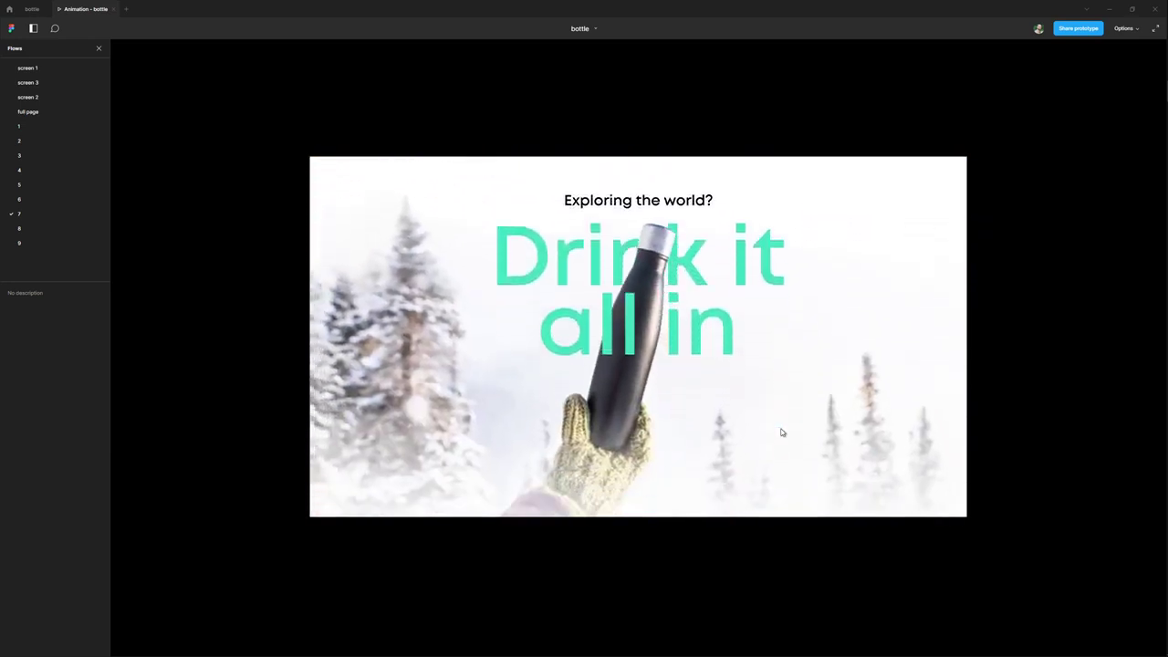
Send the bg_hand snowy background to the back of the layer stack in frames 8 and 9.
{"action": "left_click", "coordinate": [31, 10]}
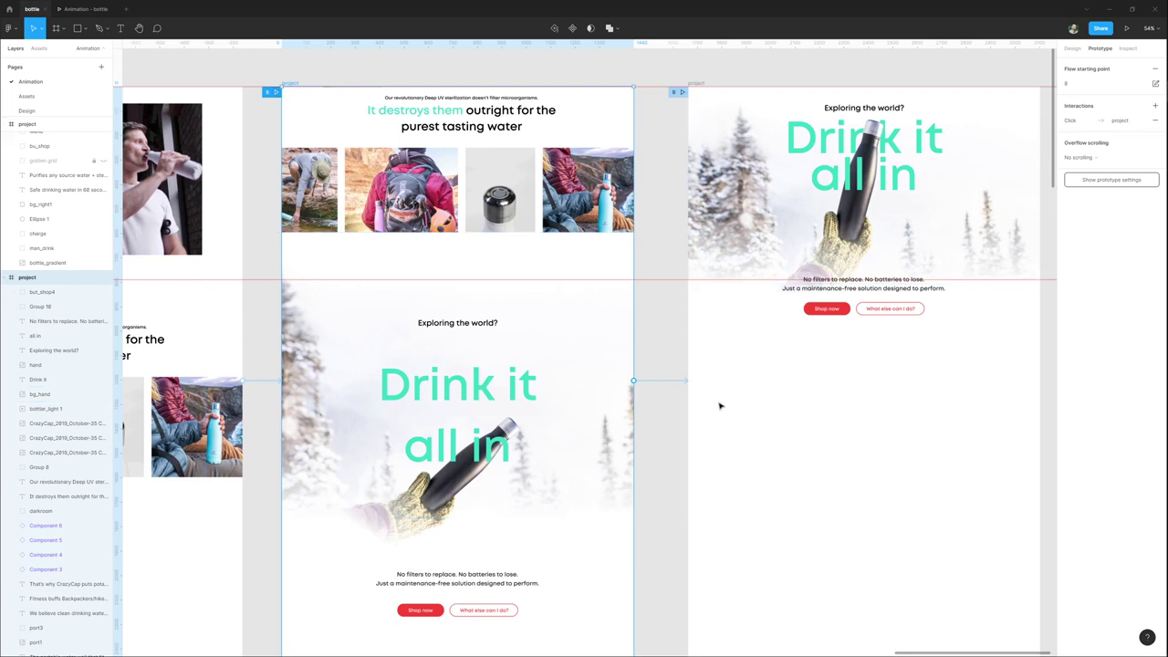
{"action": "left_click", "coordinate": [481, 266]}
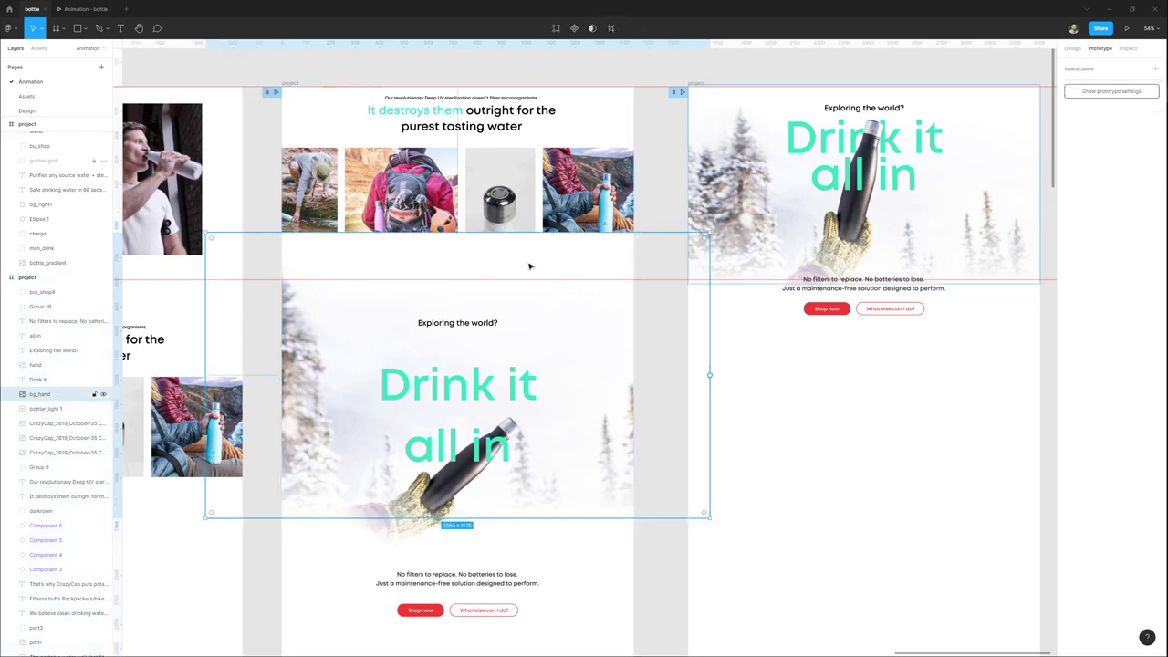
{"action": "mouse_move", "coordinate": [569, 272]}
{"action": "left_mouse_down"}
{"action": "mouse_move", "coordinate": [568, 291]}
{"action": "mouse_move", "coordinate": [566, 271]}
{"action": "left_mouse_up"}
{"action": "key", "text": "ctrl+shift+["}
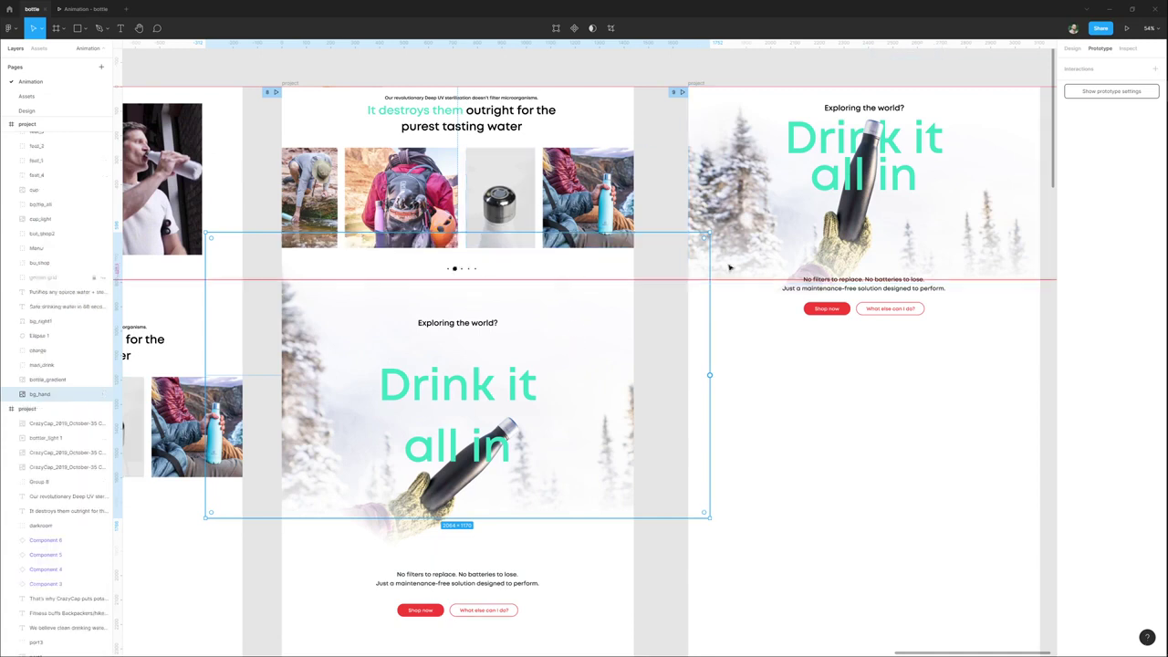
{"action": "left_click", "coordinate": [735, 157]}
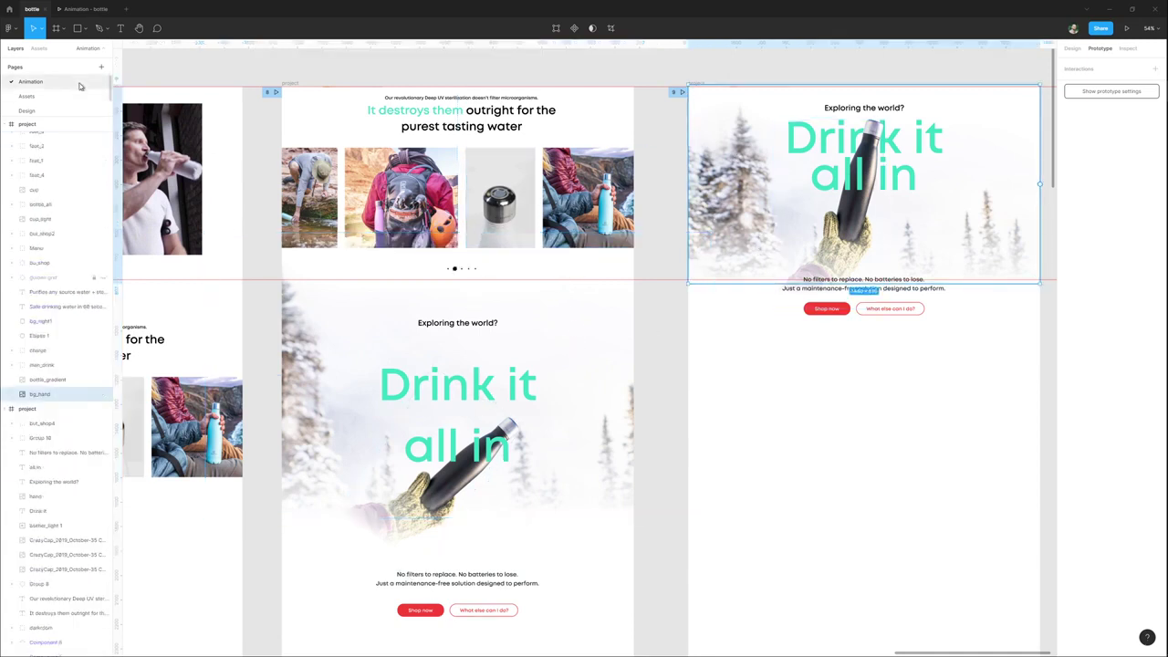
Play flow 6 through the following sections to check the transition into "Drink it all in".
{"action": "left_click", "coordinate": [82, 9]}
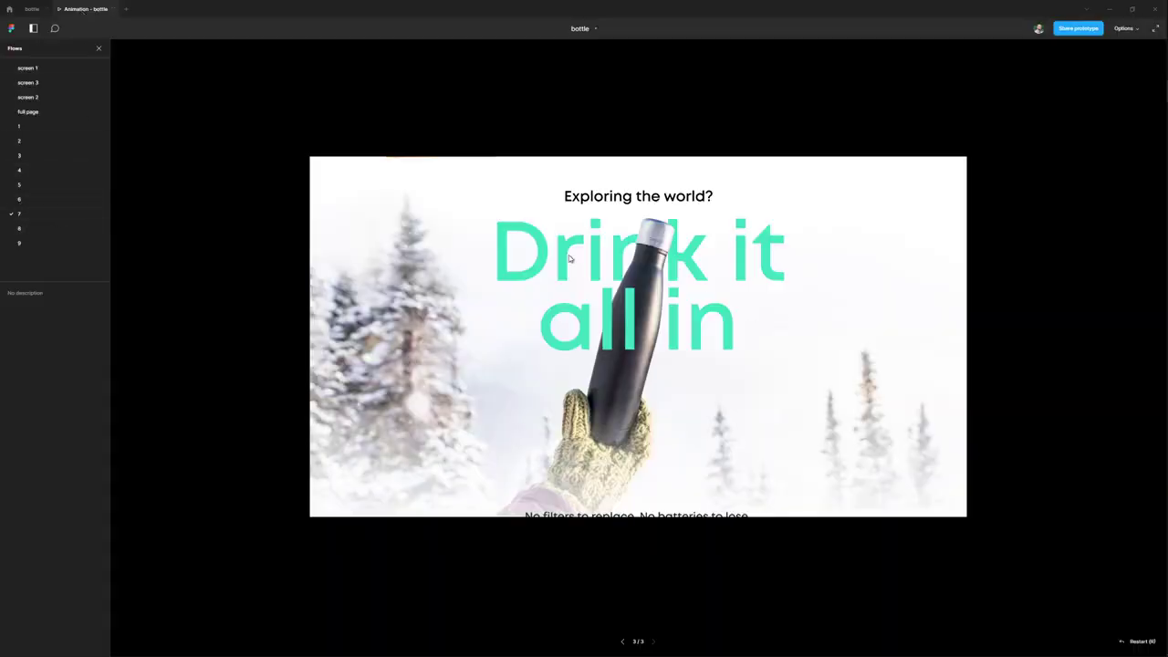
{"action": "left_click", "coordinate": [36, 199]}
{"action": "scroll", "coordinate": [802, 340], "scroll_direction": "down", "scroll_amount": 5}
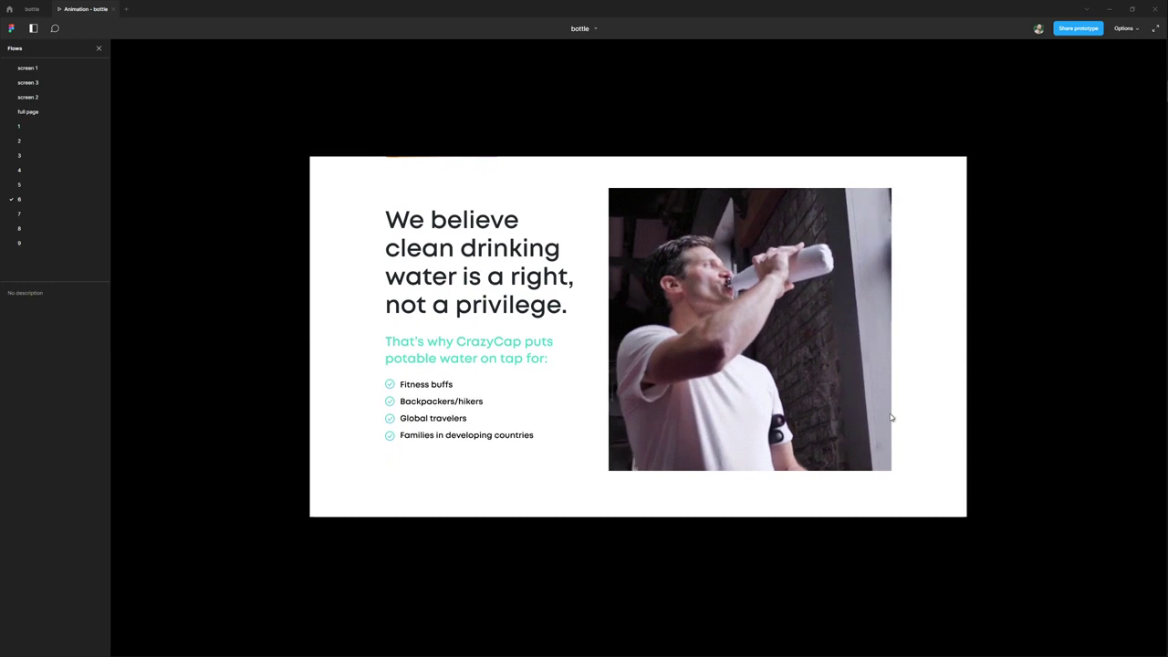
{"action": "scroll", "coordinate": [840, 429], "scroll_direction": "down", "scroll_amount": 5}
{"action": "scroll", "coordinate": [825, 406], "scroll_direction": "down", "scroll_amount": 4}
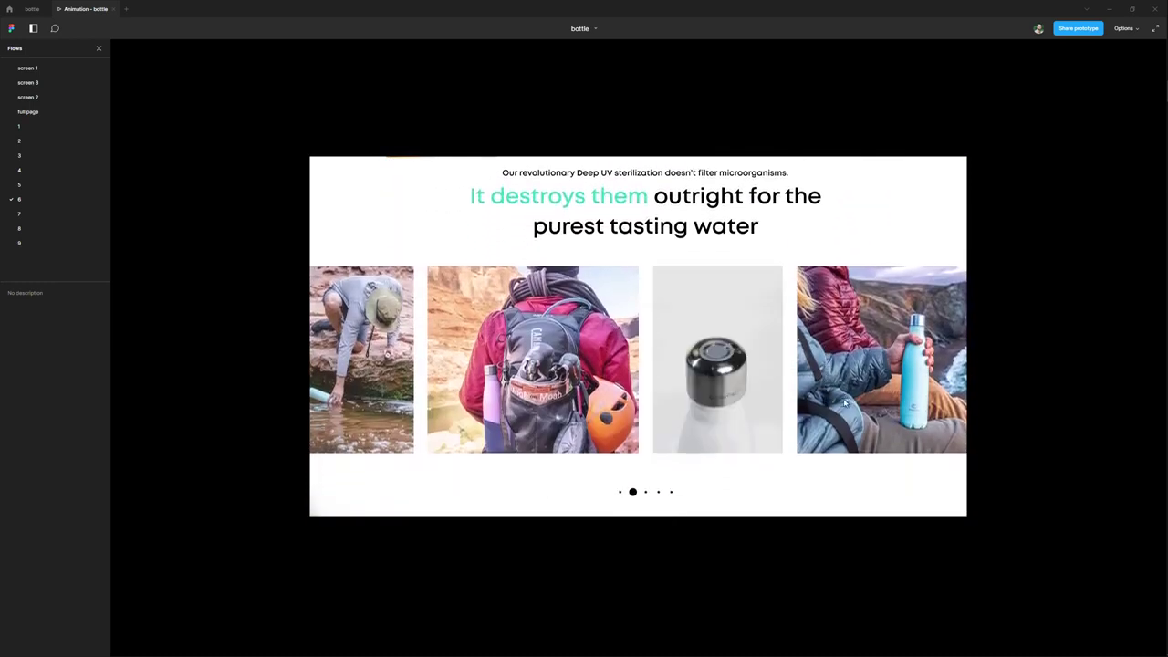
{"action": "scroll", "coordinate": [858, 411], "scroll_direction": "down", "scroll_amount": 4}
{"action": "scroll", "coordinate": [870, 380], "scroll_direction": "down", "scroll_amount": 2}
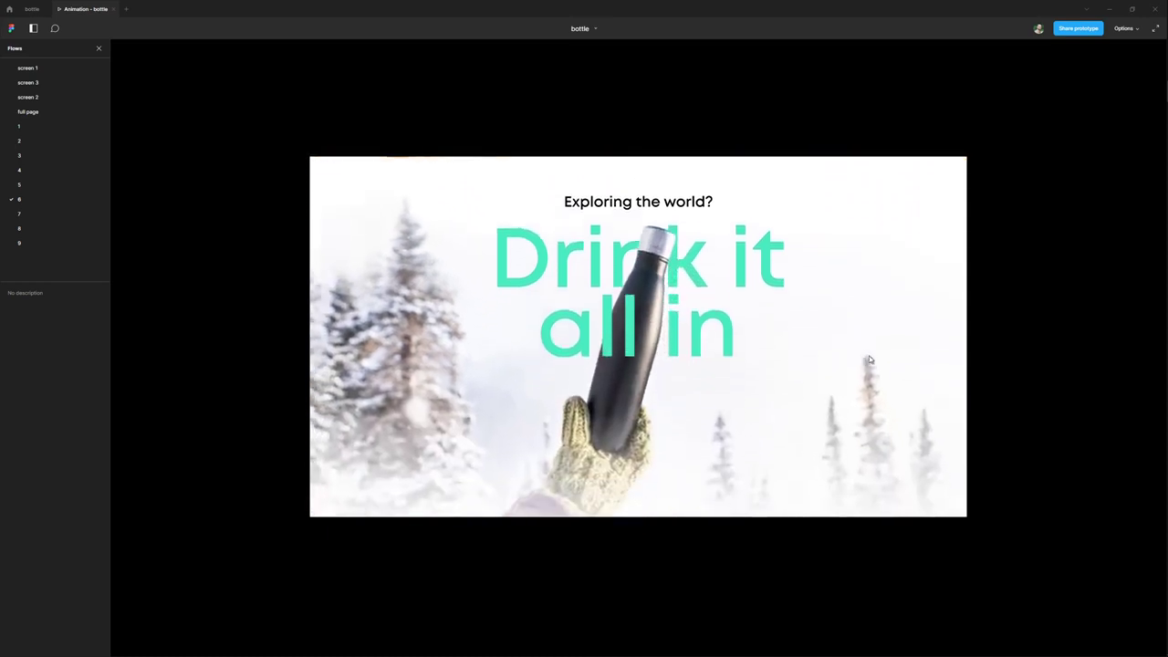
Copy the "Yes, it fits your favorite bottle" text, the bottlex4 group and the bg_bottle x4 background from the full-page design.
{"action": "left_click", "coordinate": [30, 9]}
{"action": "scroll", "coordinate": [662, 396], "scroll_direction": "down", "scroll_amount": 5}
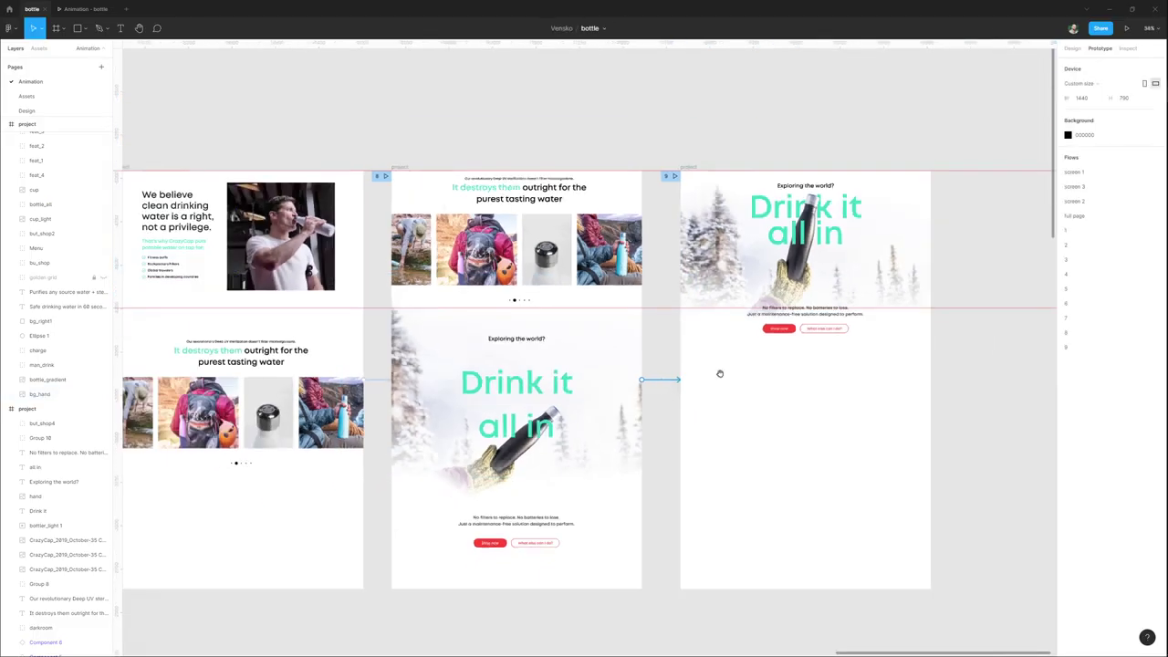
{"action": "left_click_drag", "start_coordinate": [595, 452], "coordinate": [1019, 253]}
{"action": "left_click_drag", "start_coordinate": [352, 393], "coordinate": [872, 143]}
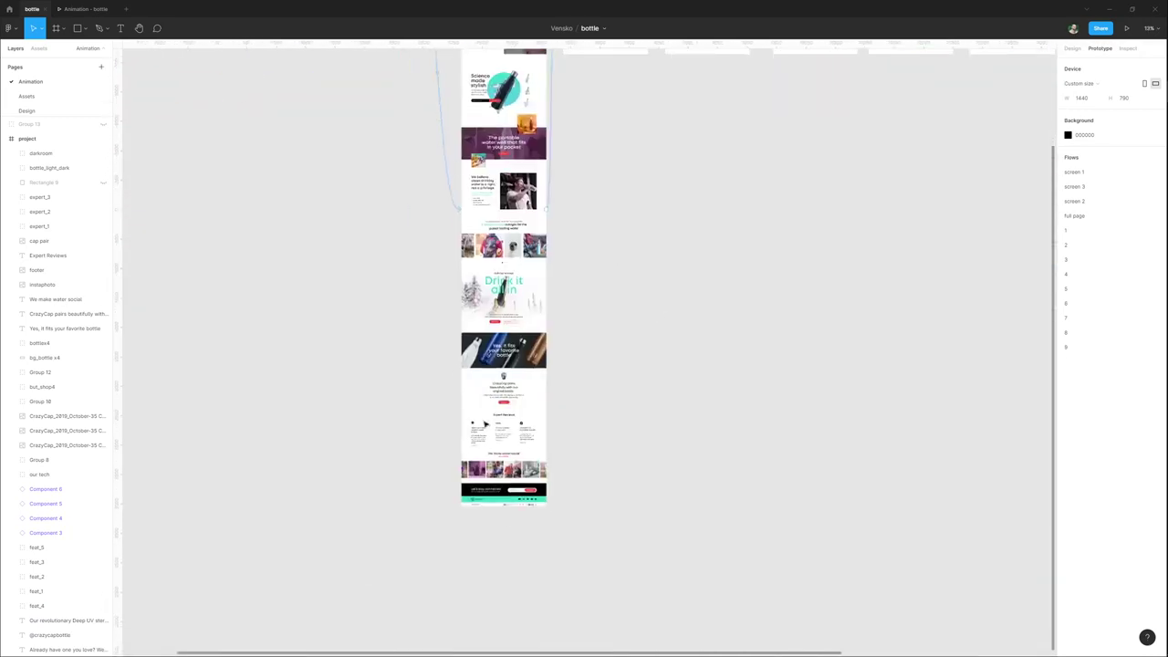
{"action": "scroll", "coordinate": [504, 374], "scroll_direction": "up", "scroll_amount": 5}
{"action": "scroll", "coordinate": [509, 312], "scroll_direction": "up", "scroll_amount": 3}
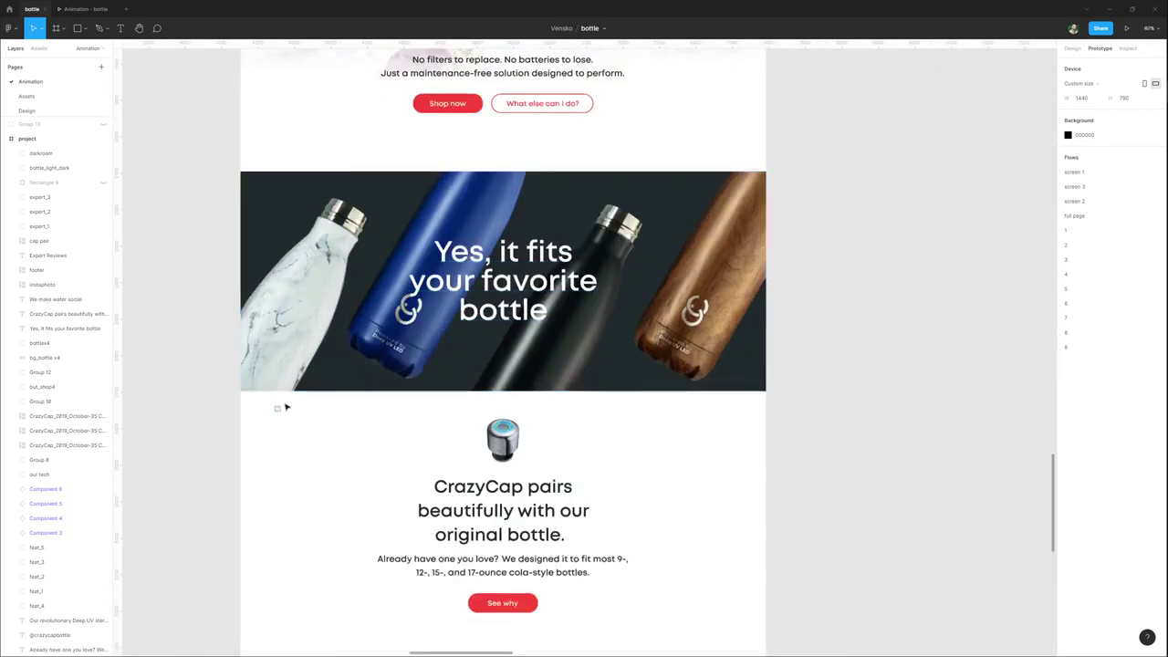
{"action": "left_click", "coordinate": [644, 315]}
{"action": "scroll", "coordinate": [645, 315], "scroll_direction": "down", "scroll_amount": 1}
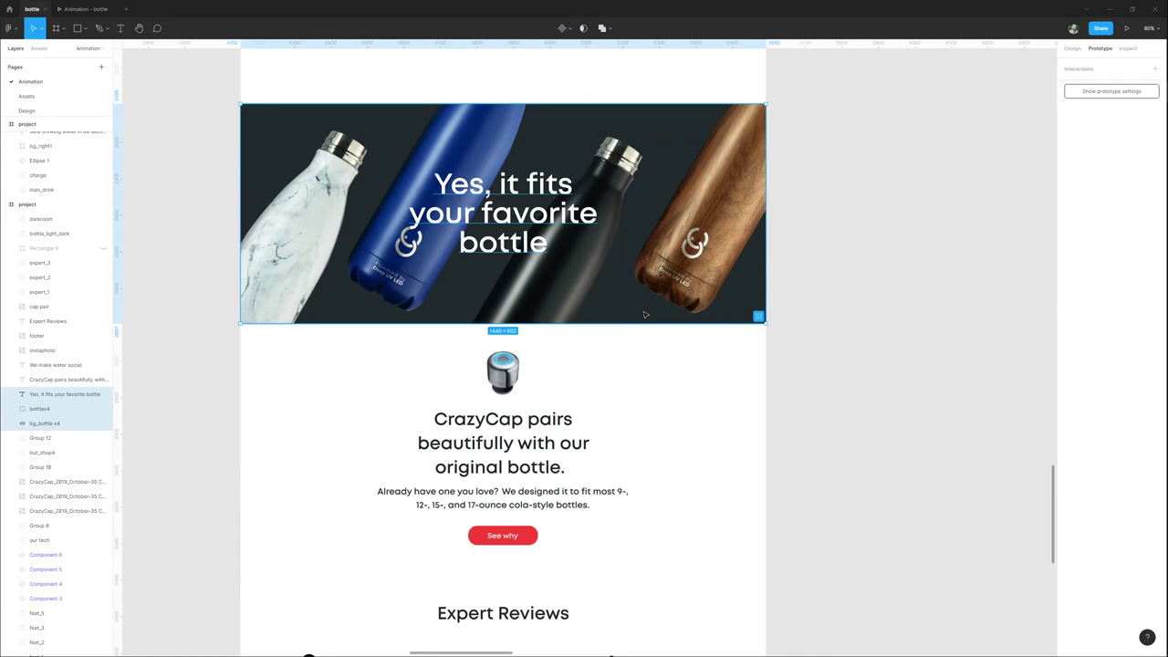
Paste the "Yes, it fits your favorite bottle" banner into frame 9 and place it below the two buttons.
{"action": "scroll", "coordinate": [644, 314], "scroll_direction": "down", "scroll_amount": 6}
{"action": "left_click_drag", "start_coordinate": [821, 242], "coordinate": [182, 479]}
{"action": "left_click_drag", "start_coordinate": [995, 136], "coordinate": [455, 458]}
{"action": "left_click_drag", "start_coordinate": [656, 128], "coordinate": [554, 183]}
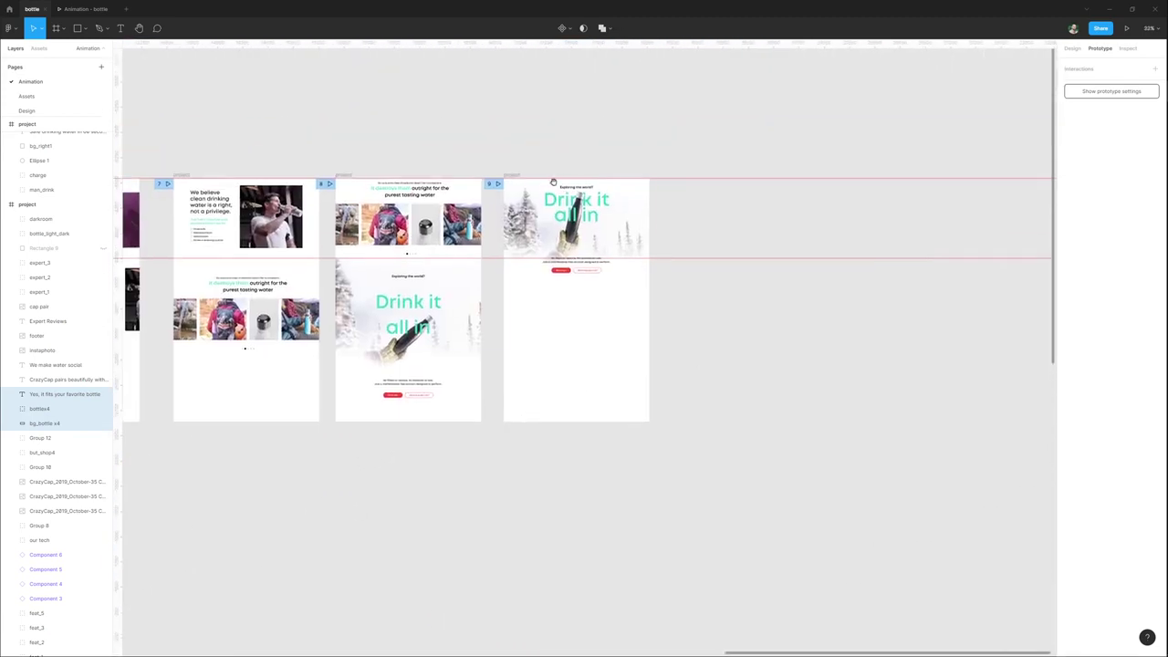
{"action": "left_click", "coordinate": [517, 175]}
{"action": "key", "text": "ctrl+v"}
{"action": "scroll", "coordinate": [705, 244], "scroll_direction": "up", "scroll_amount": 3}
{"action": "left_click_drag", "start_coordinate": [539, 172], "coordinate": [540, 366]}
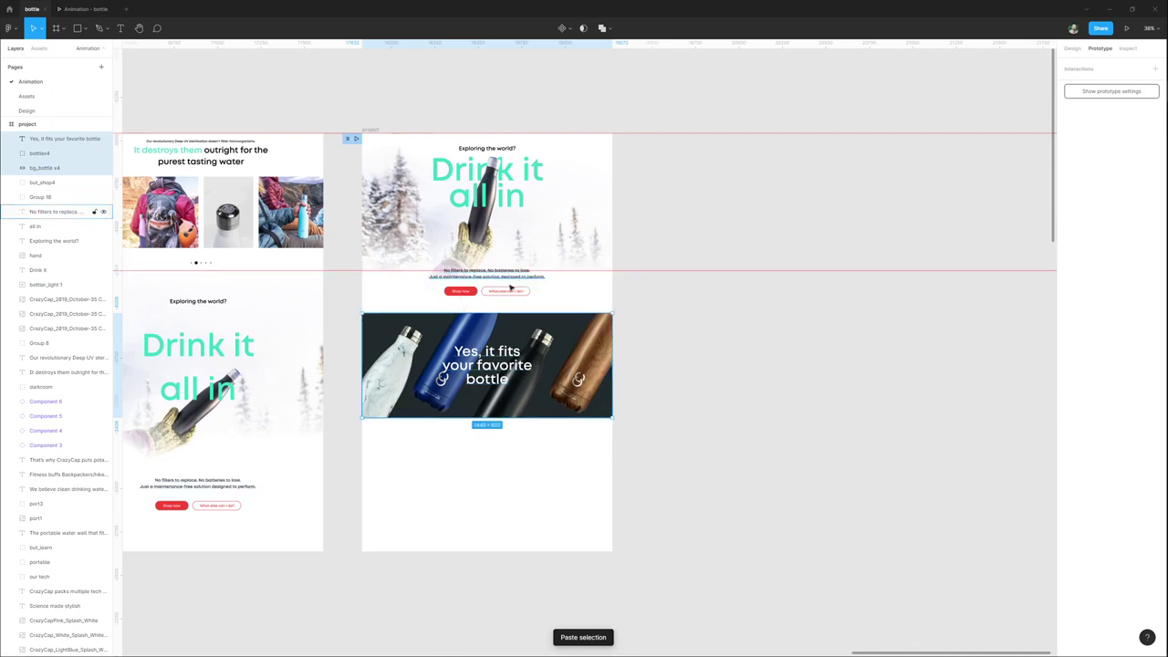
Duplicate frame 9 beside the original as frame 10.
{"action": "left_click", "coordinate": [510, 287]}
{"action": "scroll", "coordinate": [510, 287], "scroll_direction": "up", "scroll_amount": 5, "text": "ctrl"}
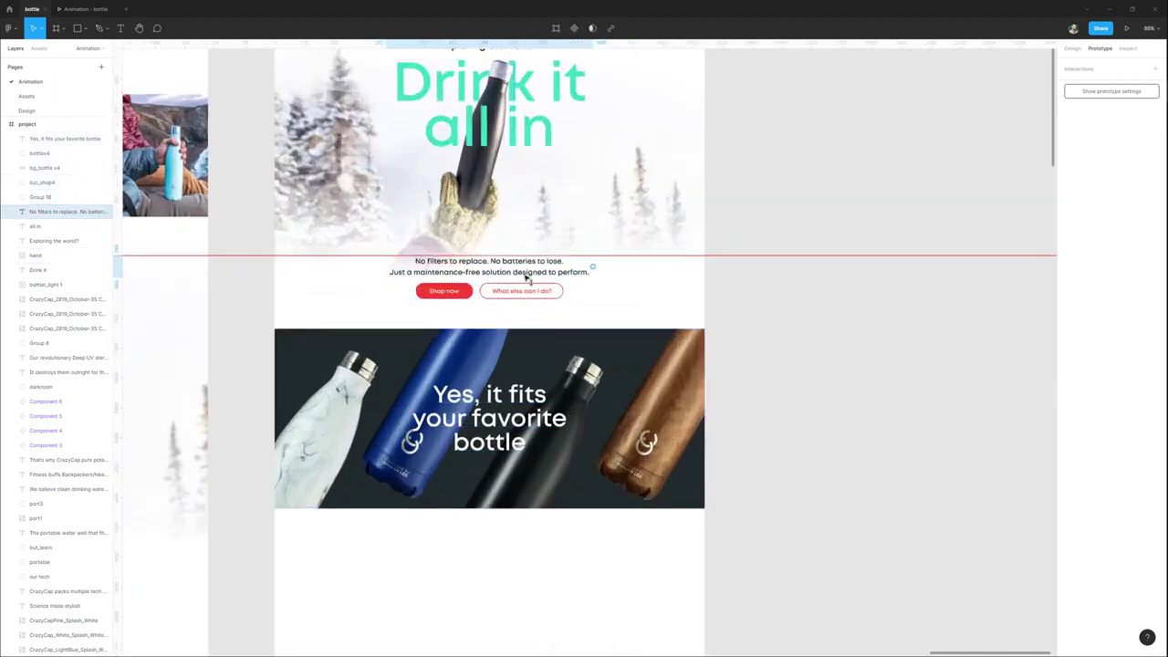
{"action": "left_click", "coordinate": [493, 383]}
{"action": "scroll", "coordinate": [494, 381], "scroll_direction": "down", "scroll_amount": 5, "text": "ctrl"}
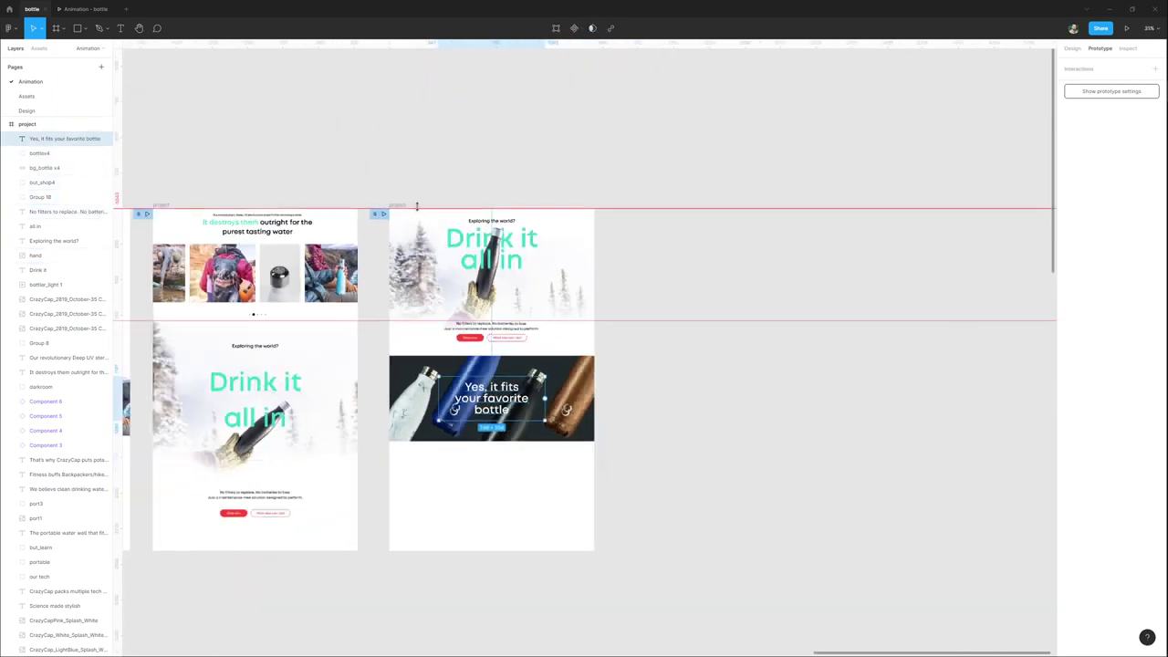
{"action": "left_click_drag", "start_coordinate": [400, 206], "coordinate": [650, 206], "text": "alt"}
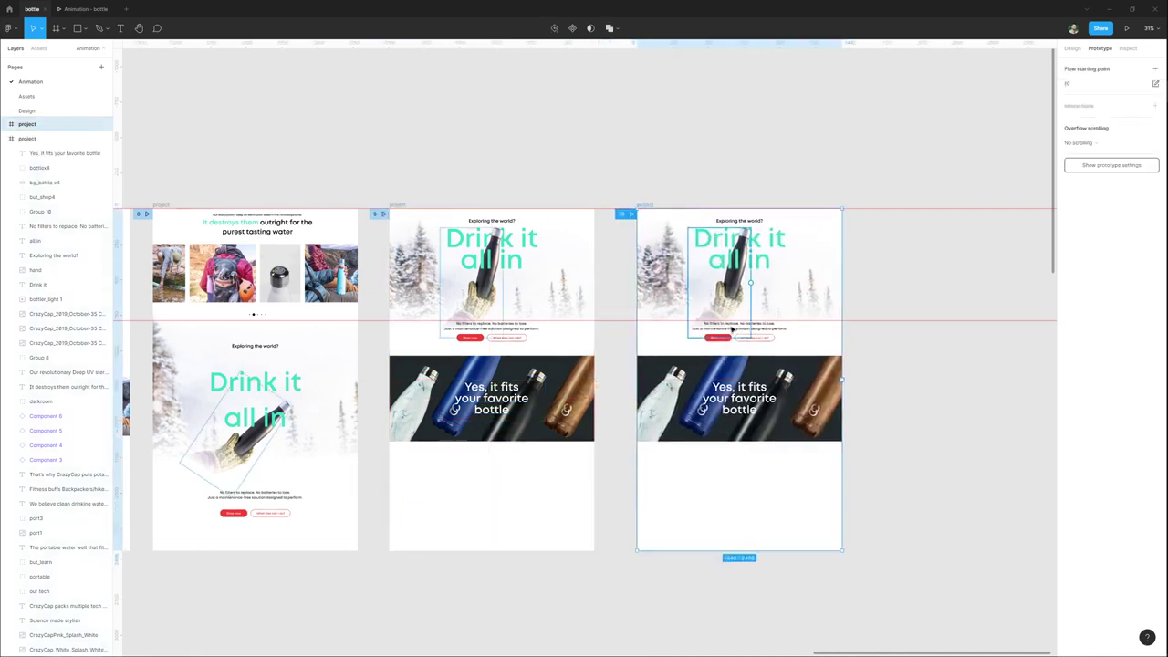
Move the contents of frame 10 upward until the "Yes, it fits your favorite bottle" banner sits just below the frame's upper edge.
{"action": "scroll", "coordinate": [733, 326], "scroll_direction": "up", "scroll_amount": 5, "text": "ctrl"}
{"action": "left_click_drag", "start_coordinate": [588, 564], "coordinate": [931, 135]}
{"action": "left_click_drag", "start_coordinate": [795, 395], "coordinate": [814, 208]}
Duplicate the bottlex4 group from frame 9 onto the empty canvas below the frame.
{"action": "left_click", "coordinate": [503, 475]}
{"action": "left_click_drag", "start_coordinate": [504, 477], "coordinate": [676, 308]}
{"action": "double_click", "coordinate": [603, 314]}
{"action": "key", "text": "Escape"}
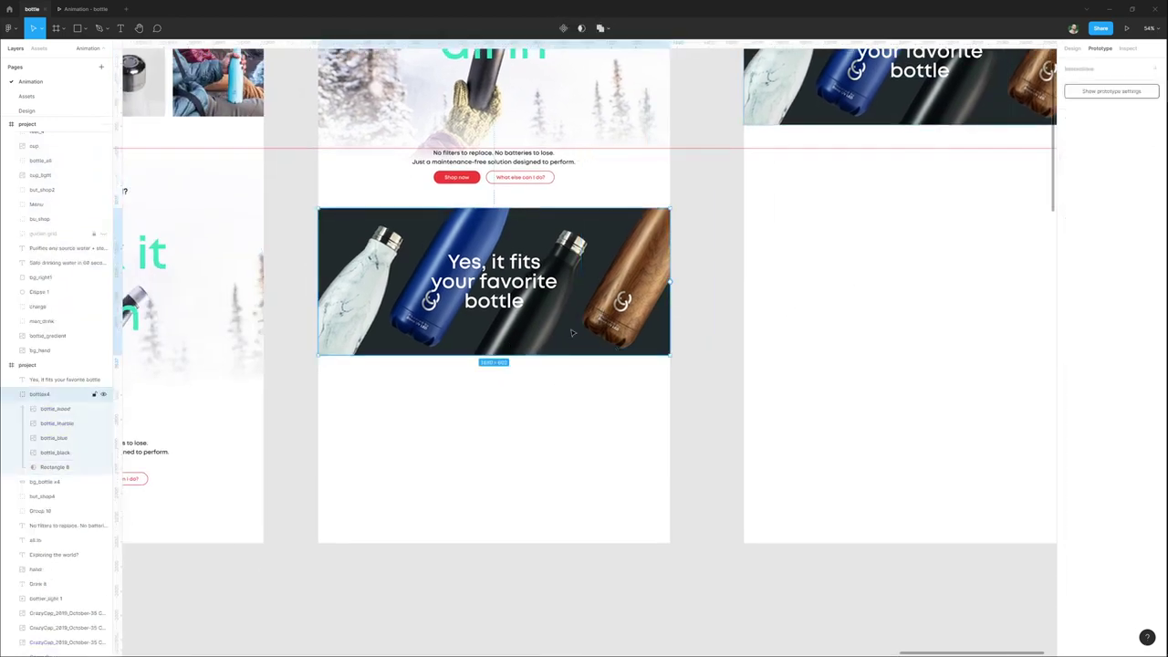
{"action": "scroll", "coordinate": [566, 421], "scroll_direction": "down", "scroll_amount": 5}
{"action": "left_click_drag", "start_coordinate": [575, 224], "coordinate": [642, 517]}
{"action": "scroll", "coordinate": [655, 512], "scroll_direction": "down", "scroll_amount": 2}
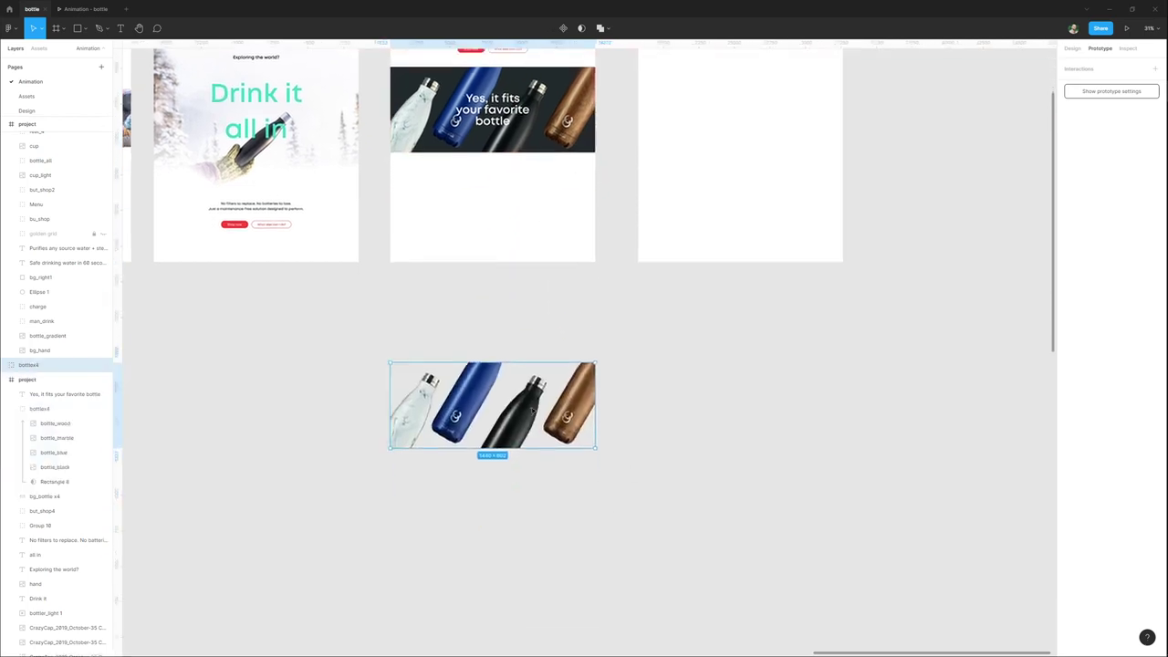
Try moving an element inside the copied bottle group below frame 9, undoing the move.
{"action": "double_click", "coordinate": [591, 423]}
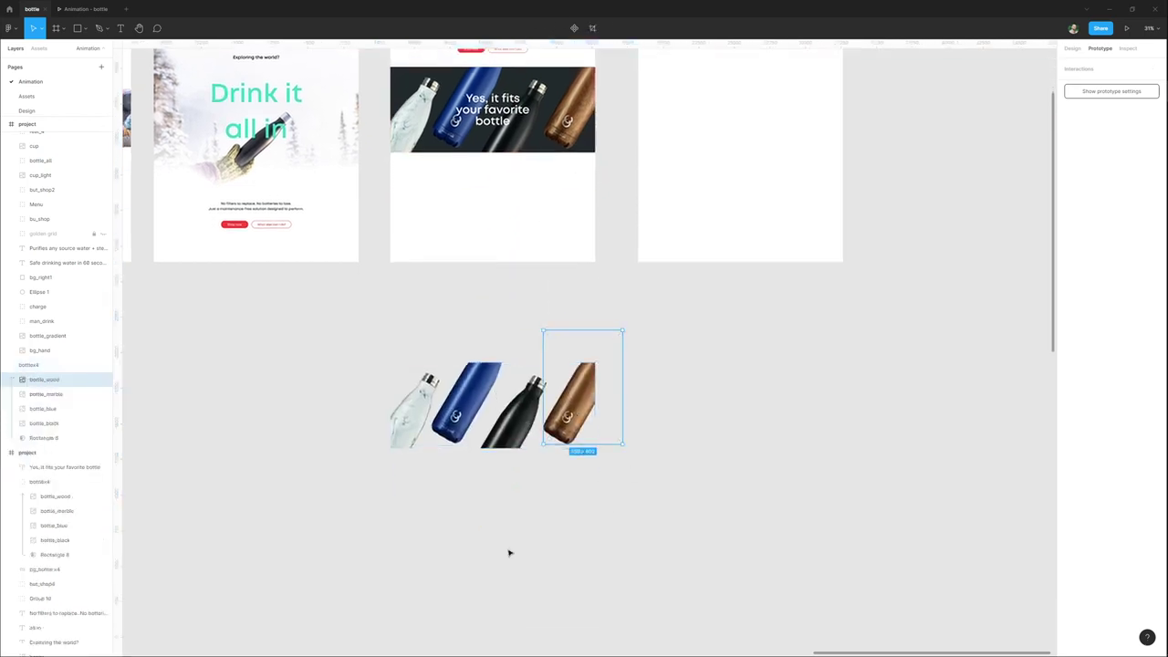
{"action": "left_click_drag", "start_coordinate": [46, 441], "coordinate": [48, 430]}
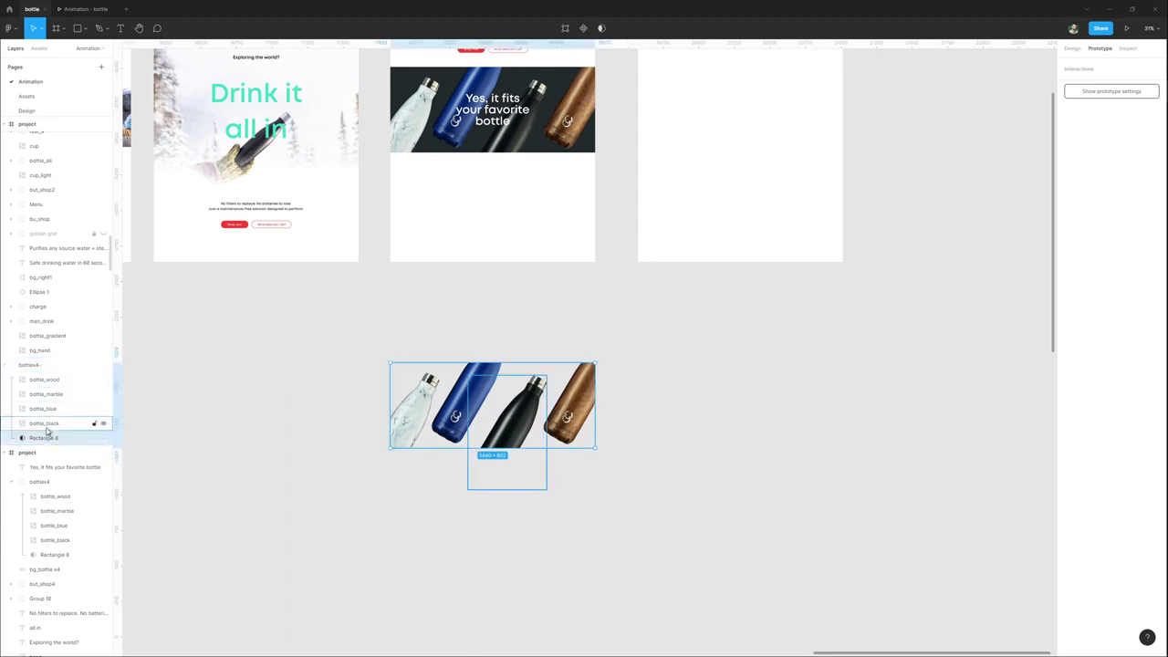
{"action": "left_click_drag", "start_coordinate": [485, 402], "coordinate": [546, 389]}
{"action": "key", "text": "ctrl+z"}
{"action": "left_click", "coordinate": [652, 319]}
Slide the wood bottle in frame 9's banner diagonally up and to the right until only its base remains inside.
{"action": "left_click_drag", "start_coordinate": [582, 139], "coordinate": [659, 413]}
{"action": "scroll", "coordinate": [659, 412], "scroll_direction": "up", "scroll_amount": 3}
{"action": "scroll", "coordinate": [646, 405], "scroll_direction": "up", "scroll_amount": 2}
{"action": "scroll", "coordinate": [646, 405], "scroll_direction": "right", "scroll_amount": 2}
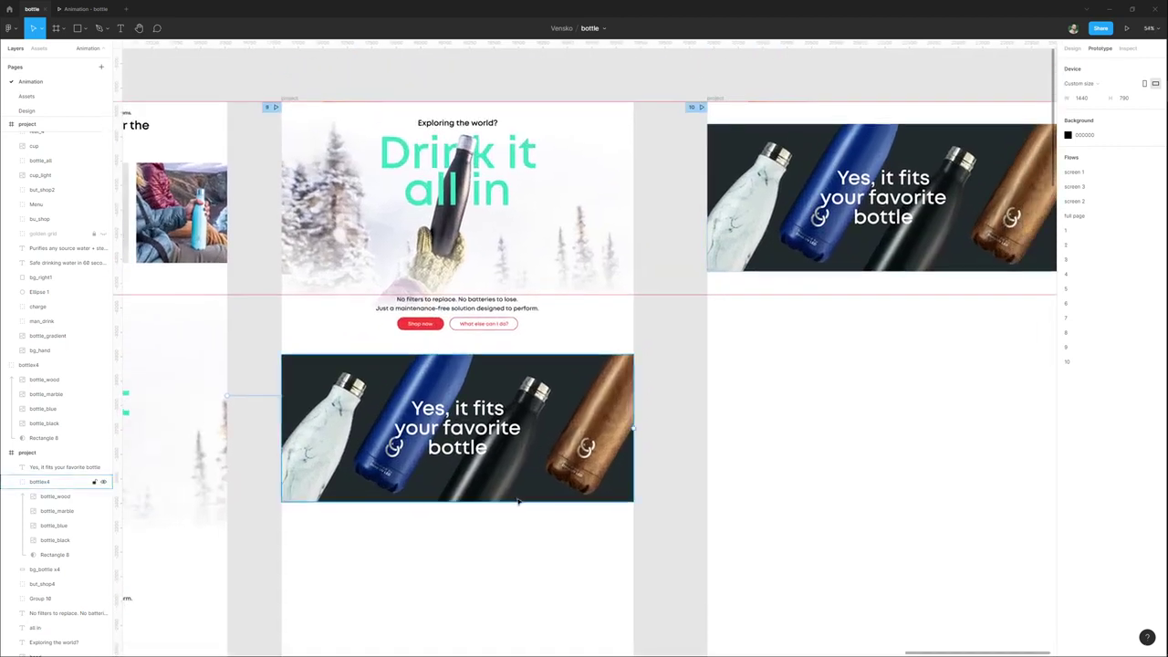
{"action": "double_click", "coordinate": [606, 443]}
{"action": "left_click_drag", "start_coordinate": [567, 467], "coordinate": [607, 396]}
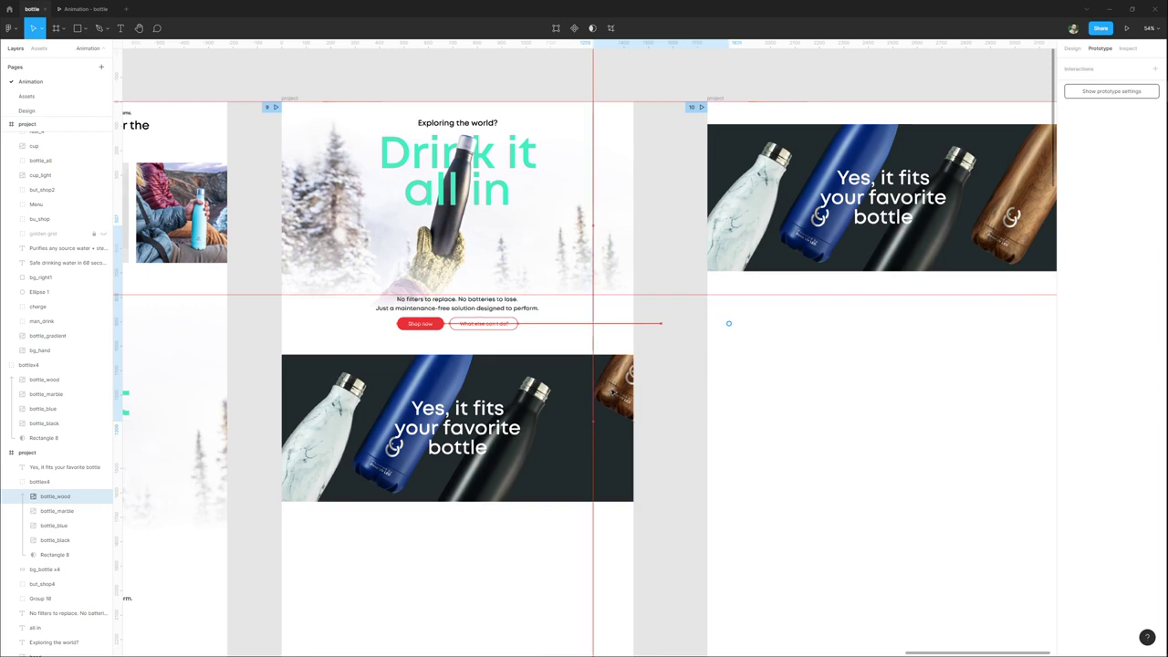
{"action": "left_click_drag", "start_coordinate": [728, 323], "coordinate": [735, 320]}
Slide frame 9's black and marble bottles diagonally down and its blue bottle diagonally up, largely out of the banner.
{"action": "left_click_drag", "start_coordinate": [551, 404], "coordinate": [510, 491]}
{"action": "left_click_drag", "start_coordinate": [415, 434], "coordinate": [470, 334]}
{"action": "left_click_drag", "start_coordinate": [365, 384], "coordinate": [315, 478]}
Stretch frame 10's bottle mask rectangle vertically from the frame's upper edge down to the fold guide, and select the bottlex4 group.
{"action": "left_click_drag", "start_coordinate": [996, 376], "coordinate": [720, 478]}
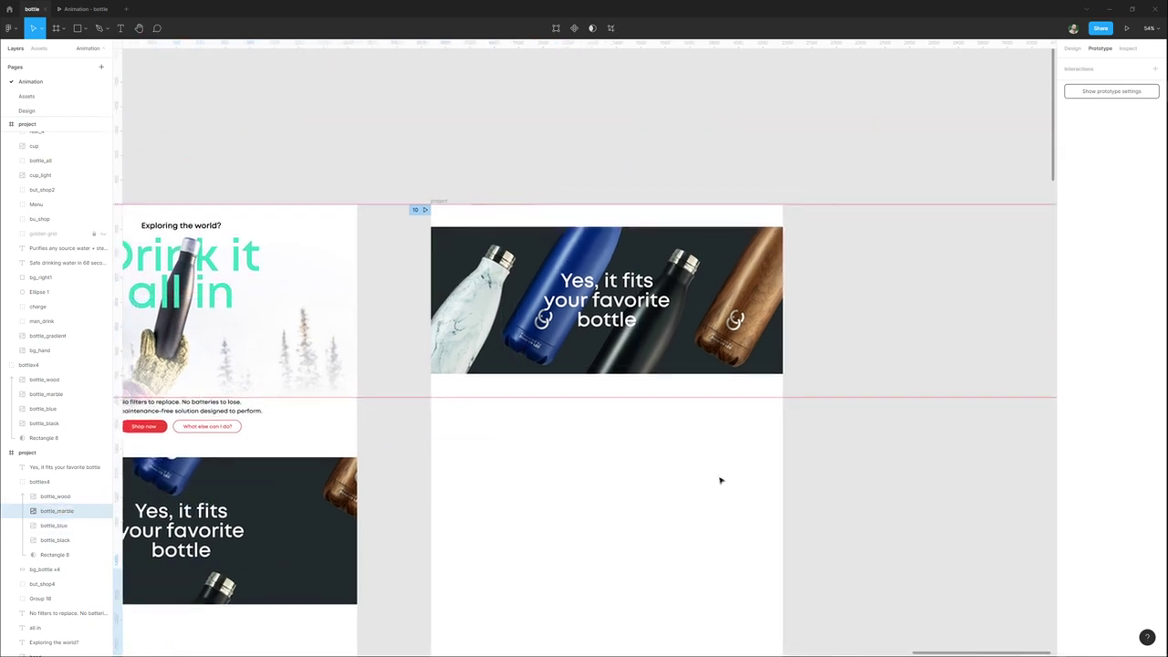
{"action": "left_click", "coordinate": [719, 477]}
{"action": "left_click", "coordinate": [678, 237]}
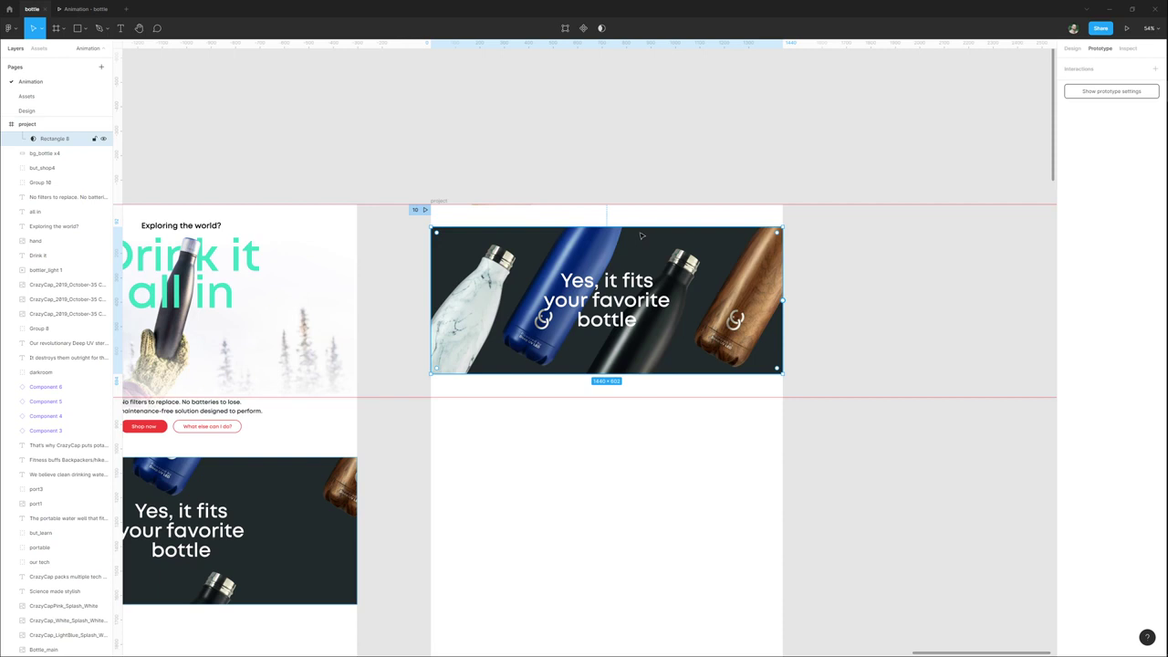
{"action": "left_click_drag", "start_coordinate": [634, 225], "coordinate": [635, 212]}
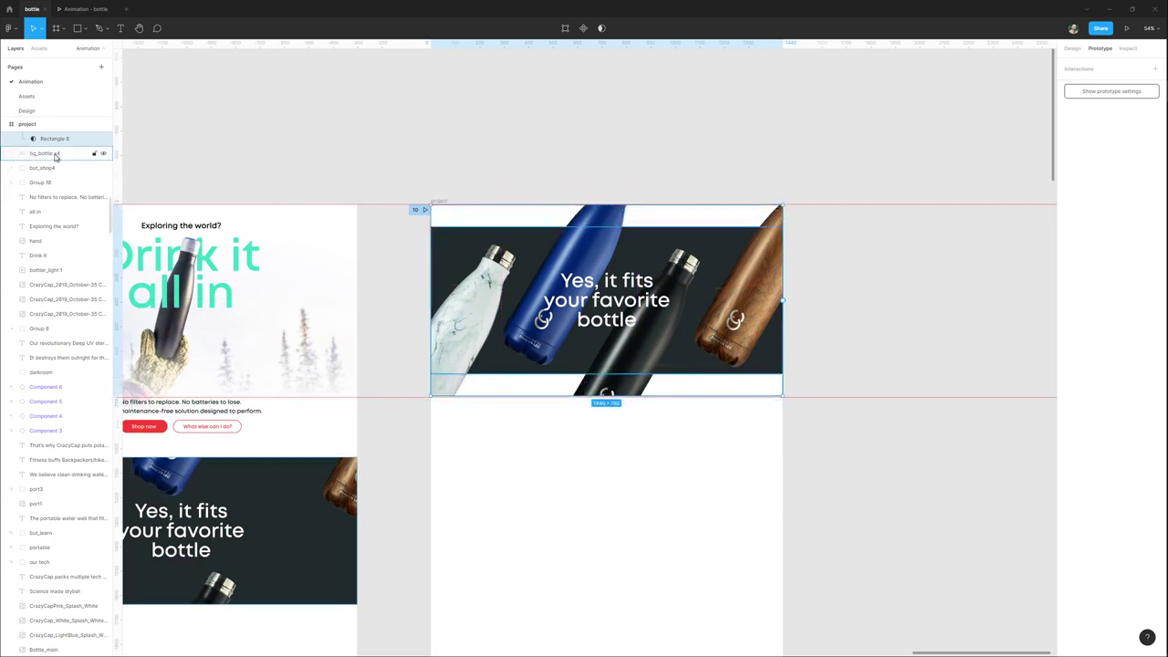
{"action": "scroll", "coordinate": [55, 159], "scroll_direction": "up", "scroll_amount": 2}
{"action": "left_click", "coordinate": [43, 204]}
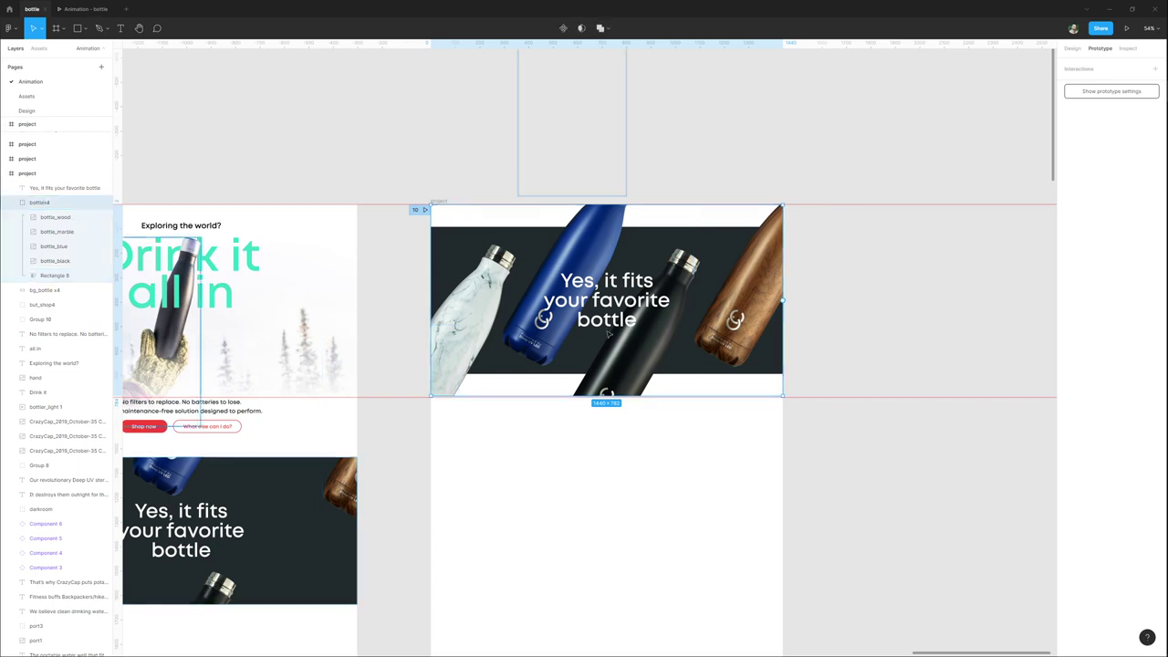
Stretch the dark background behind frame 10's bottles so it spans from the frame's upper edge to the fold guide.
{"action": "key", "text": "ctrl+alt+m"}
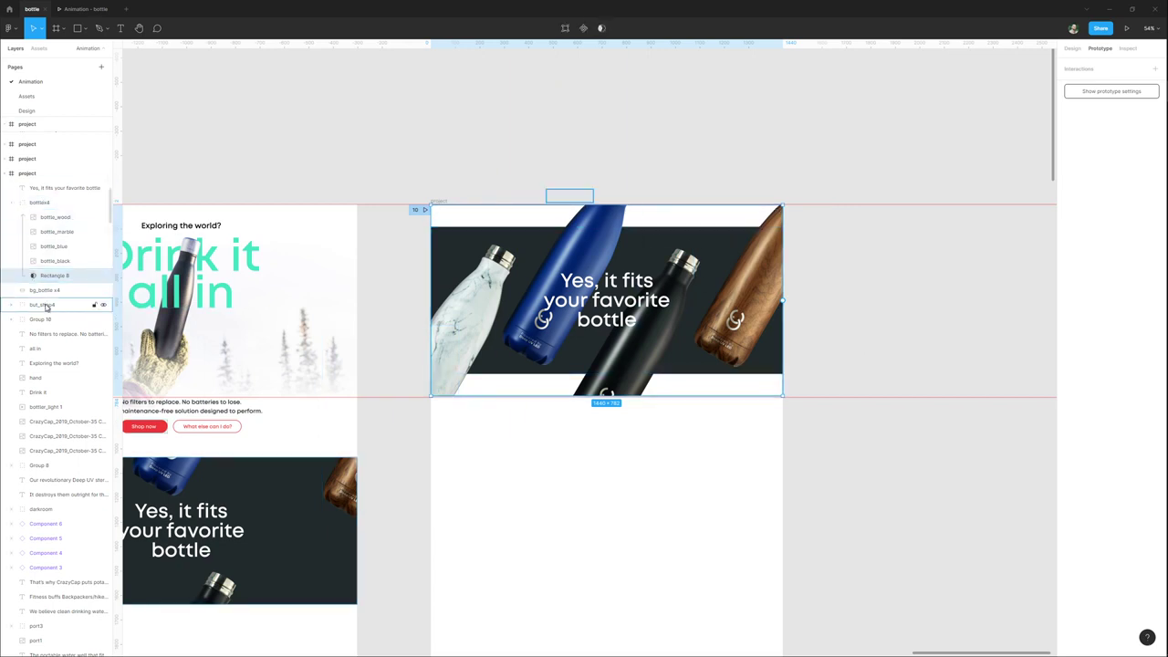
{"action": "left_click", "coordinate": [45, 290]}
{"action": "left_click_drag", "start_coordinate": [622, 376], "coordinate": [622, 394]}
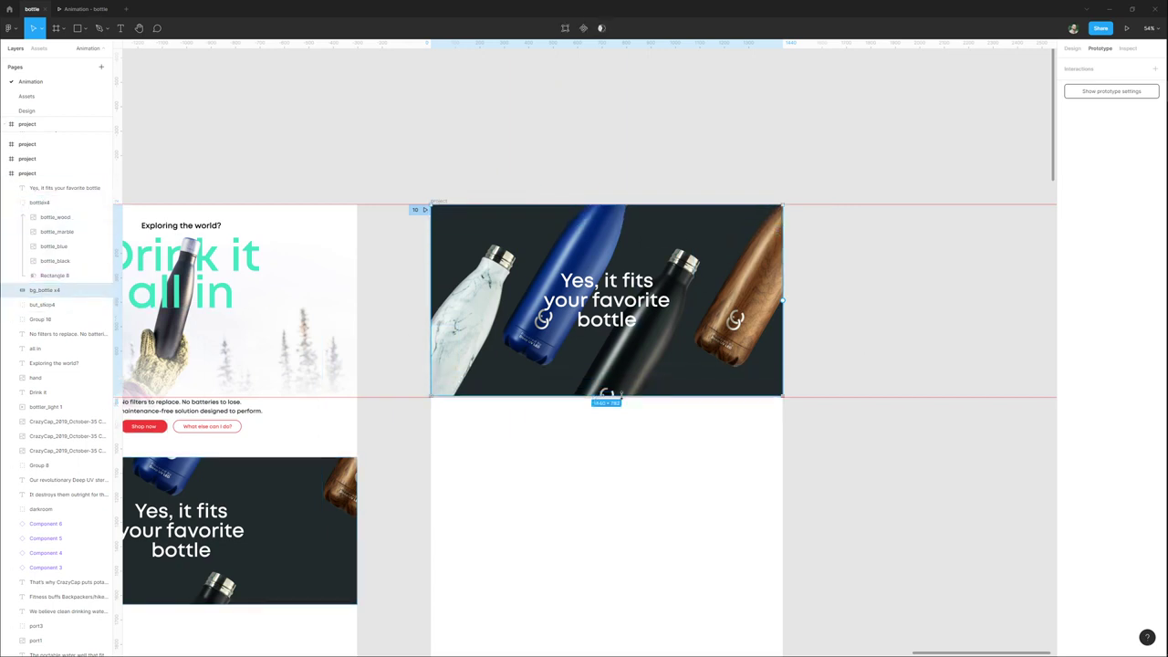
{"action": "left_click", "coordinate": [545, 443]}
Shift frame 9's "Yes, it fits your favorite bottle" heading down until the banner's lower edge partly cuts it off.
{"action": "scroll", "coordinate": [546, 443], "scroll_direction": "down", "scroll_amount": 2}
{"action": "left_click_drag", "start_coordinate": [318, 516], "coordinate": [422, 428]}
{"action": "left_click", "coordinate": [299, 463]}
{"action": "left_click_drag", "start_coordinate": [298, 464], "coordinate": [356, 400]}
{"action": "left_click_drag", "start_coordinate": [400, 369], "coordinate": [402, 398]}
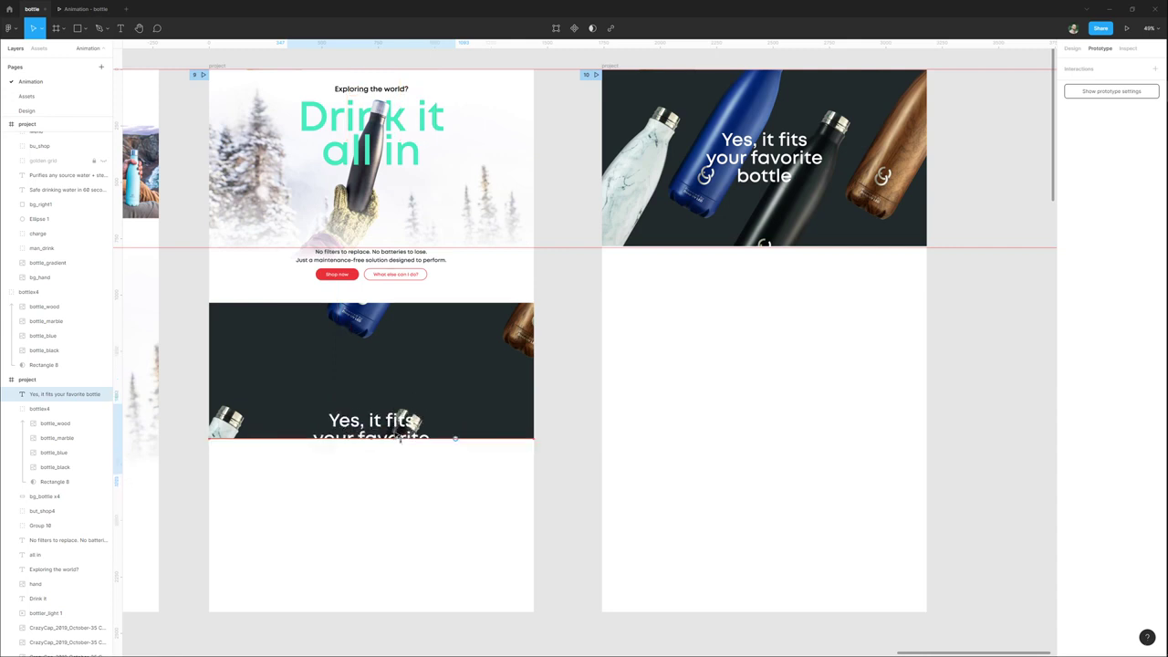
Connect frame 9 to frame 10 with a click interaction.
{"action": "left_click", "coordinate": [218, 66]}
{"action": "scroll", "coordinate": [443, 128], "scroll_direction": "down", "scroll_amount": 1}
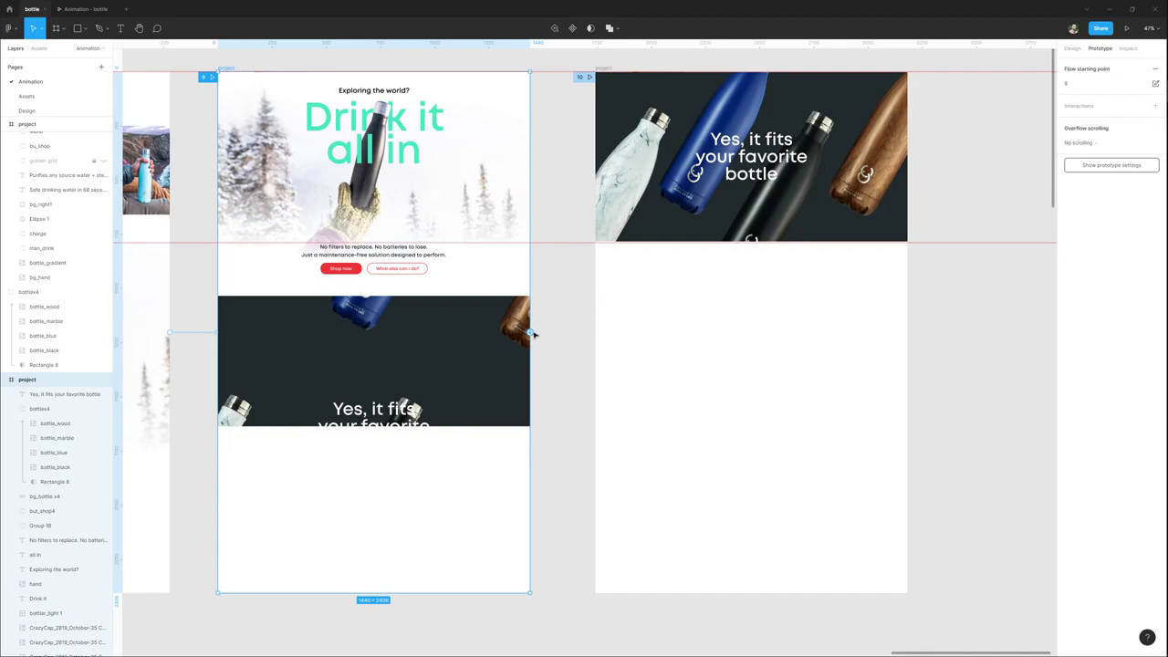
{"action": "left_click_drag", "start_coordinate": [533, 333], "coordinate": [637, 348]}
Preview flow 9 and play its transition into the bottle banner, checking the banner's edges.
{"action": "left_click", "coordinate": [211, 77]}
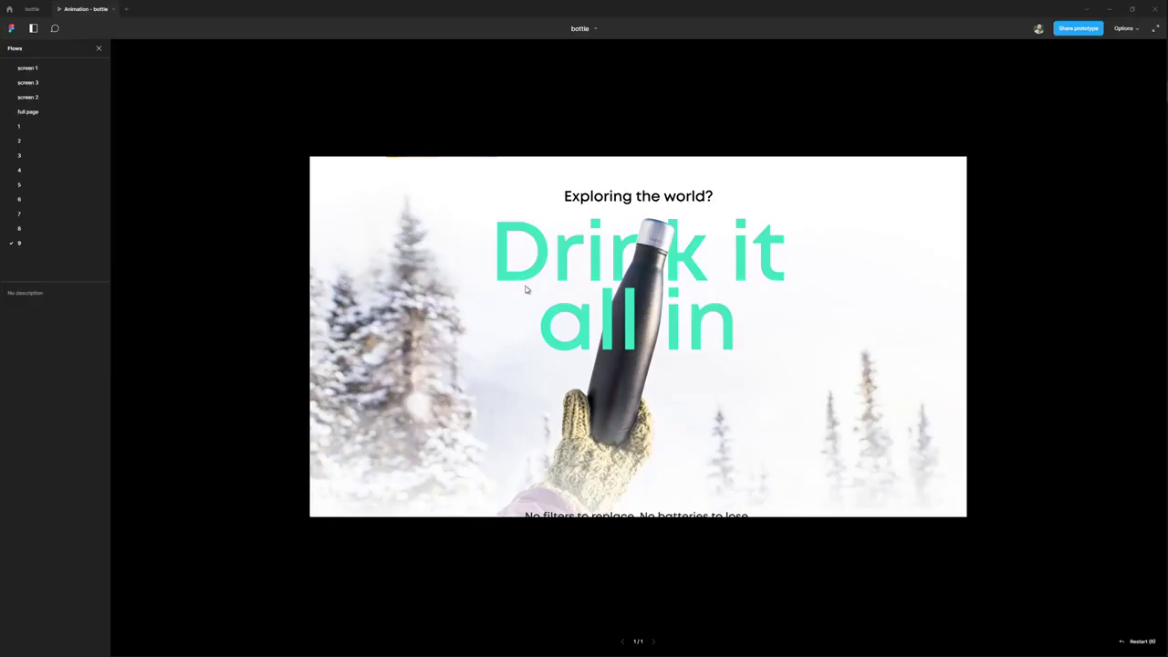
{"action": "scroll", "coordinate": [837, 373], "scroll_direction": "down", "scroll_amount": 7}
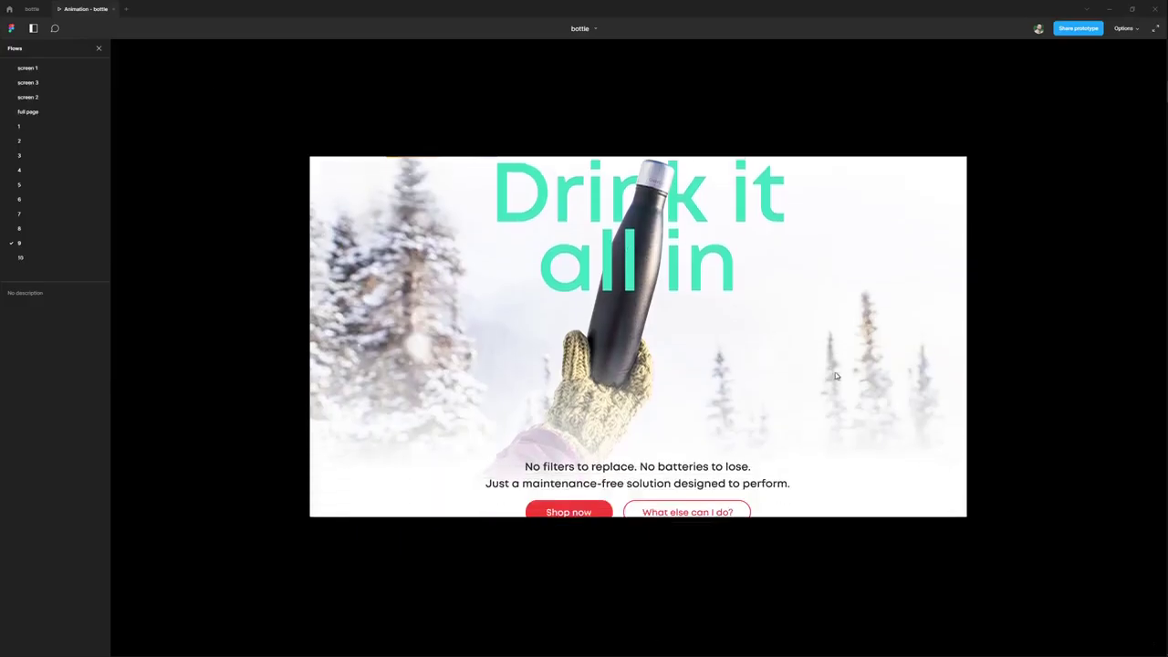
{"action": "scroll", "coordinate": [837, 373], "scroll_direction": "down", "scroll_amount": 1}
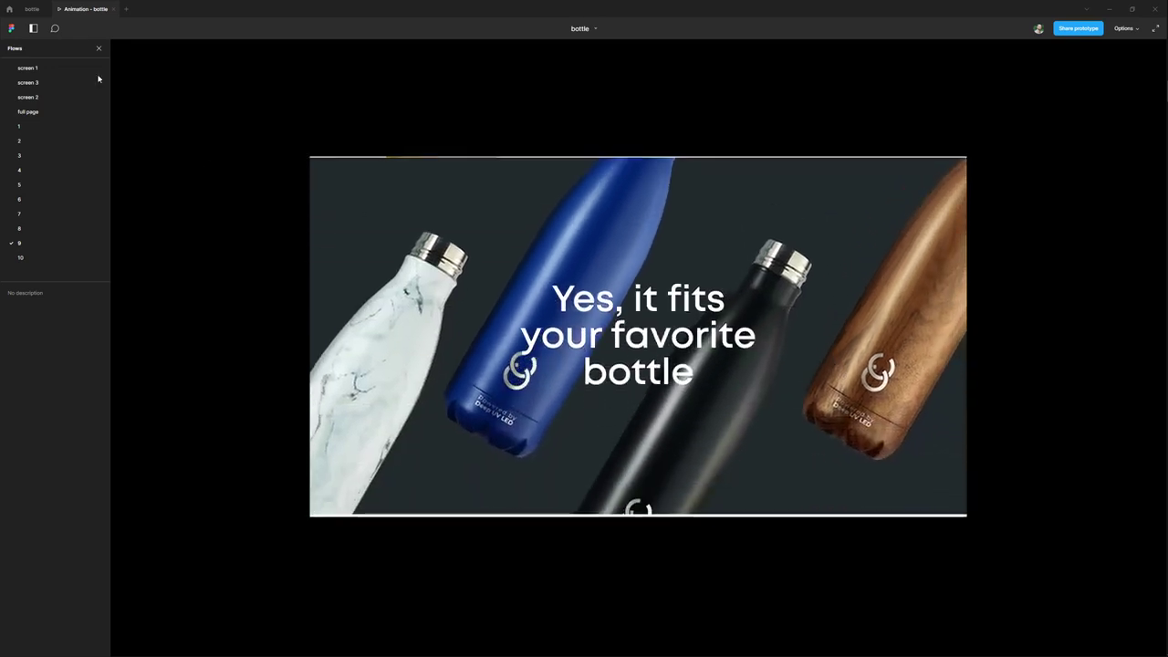
Stretch frame 10's bottlex4 group so its edges meet the frame's upper edge and the fold guide exactly.
{"action": "left_click", "coordinate": [30, 10]}
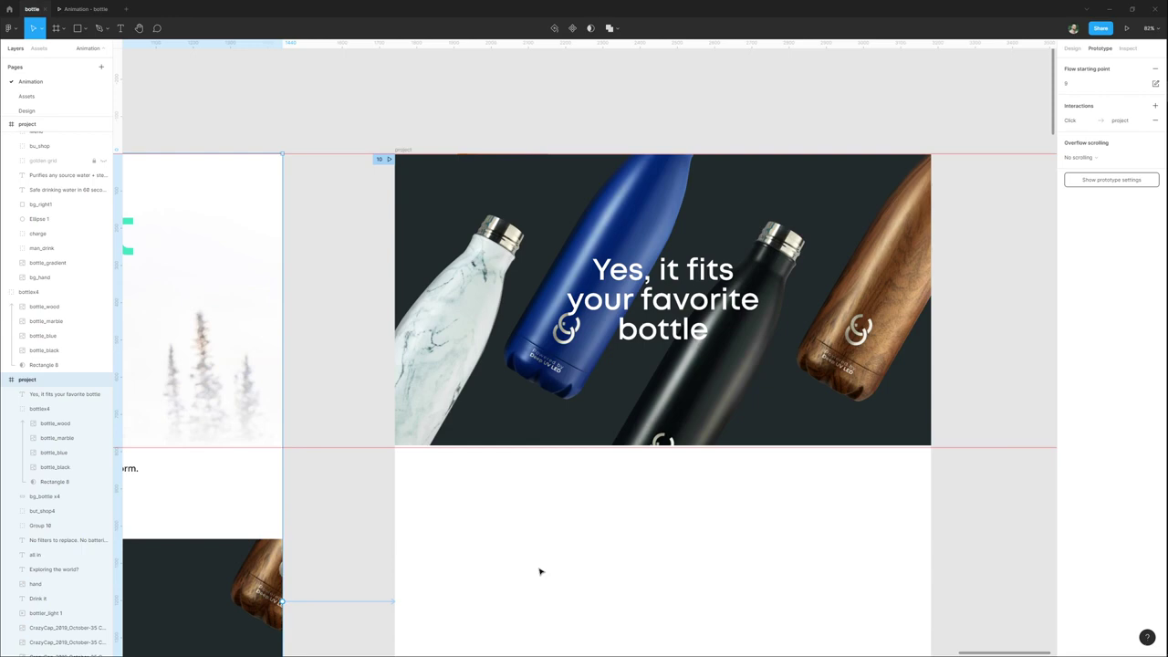
{"action": "left_click", "coordinate": [459, 430]}
{"action": "scroll", "coordinate": [415, 151], "scroll_direction": "up", "scroll_amount": 5}
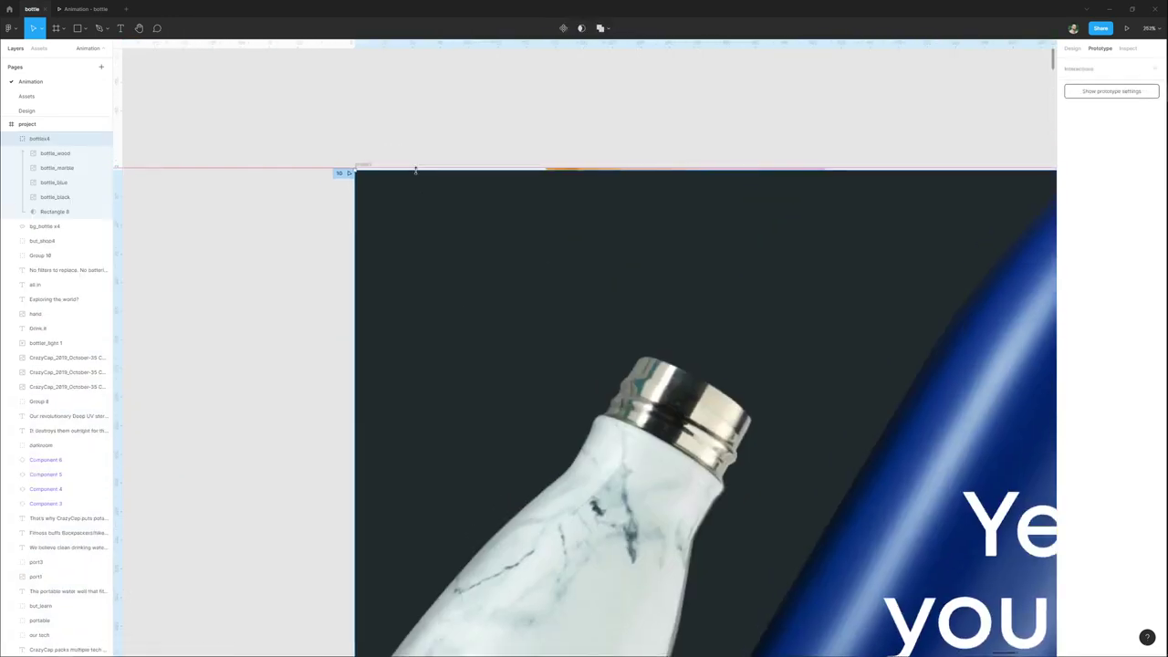
{"action": "left_click_drag", "start_coordinate": [417, 163], "coordinate": [417, 168]}
{"action": "scroll", "coordinate": [417, 165], "scroll_direction": "down", "scroll_amount": 2}
{"action": "left_click_drag", "start_coordinate": [534, 431], "coordinate": [493, 84]}
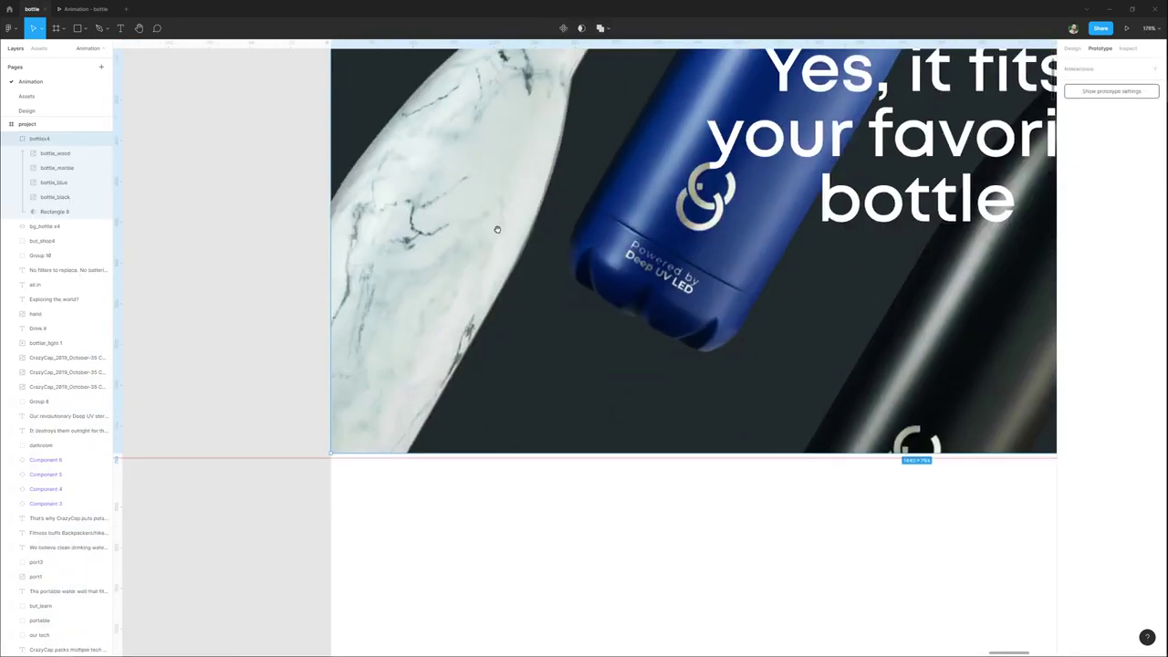
{"action": "scroll", "coordinate": [438, 456], "scroll_direction": "up", "scroll_amount": 3}
{"action": "left_click_drag", "start_coordinate": [426, 467], "coordinate": [427, 475]}
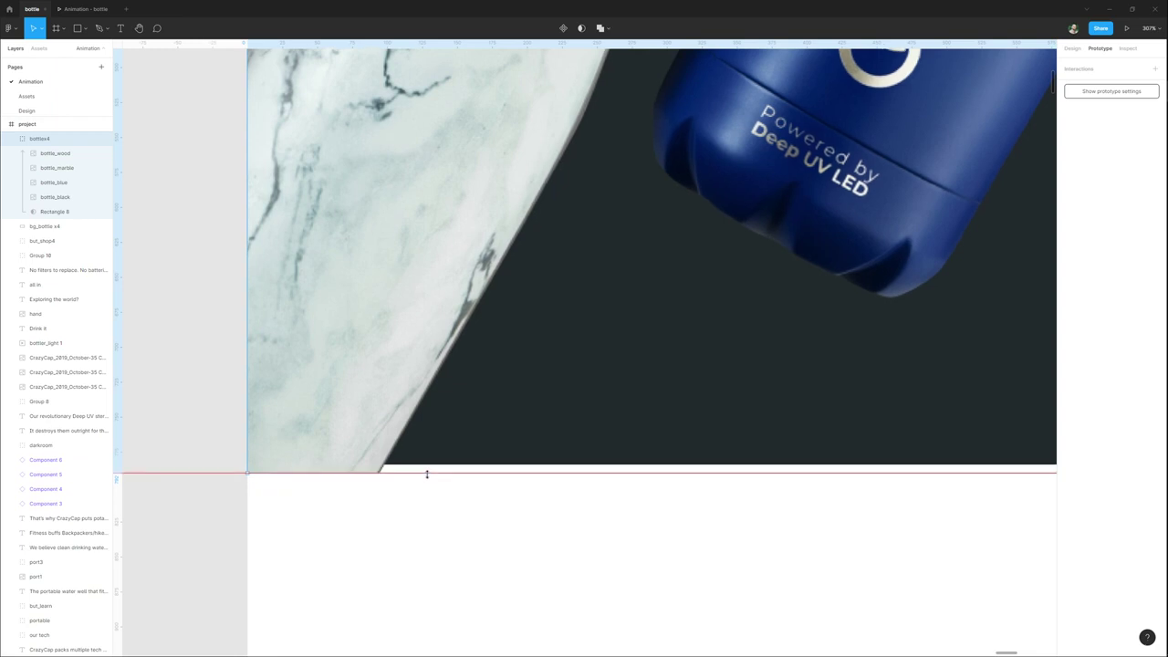
Extend frame 10's dark banner background down to the fold guide and check its upper edge.
{"action": "left_click", "coordinate": [44, 228]}
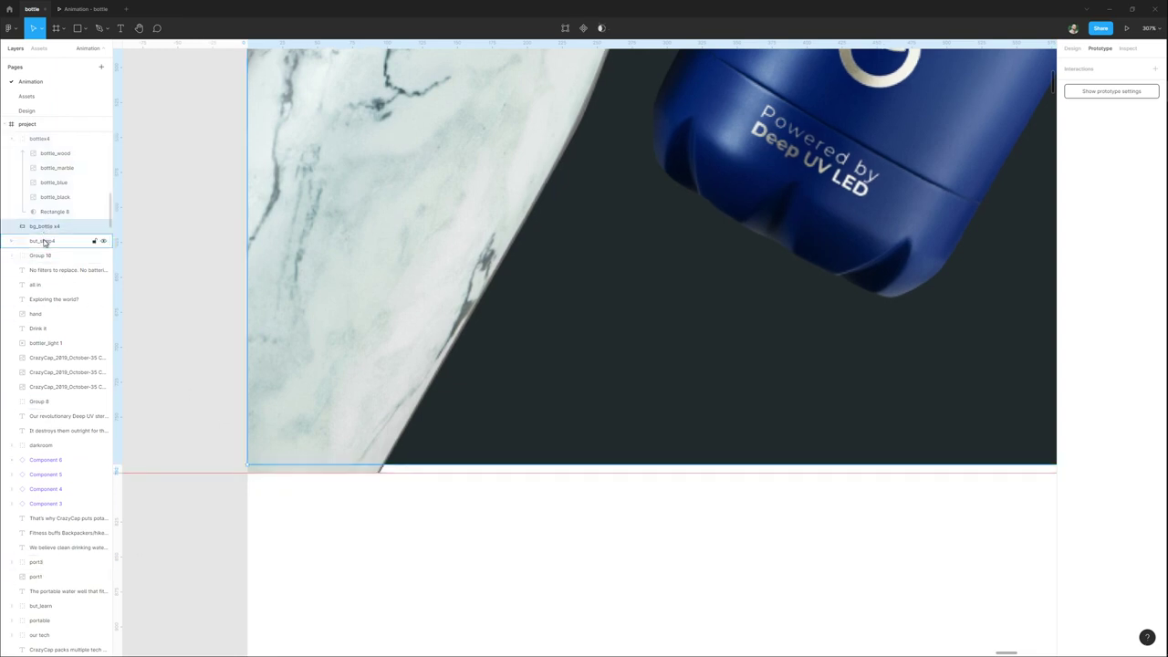
{"action": "left_click_drag", "start_coordinate": [450, 467], "coordinate": [451, 472]}
{"action": "scroll", "coordinate": [451, 473], "scroll_direction": "down", "scroll_amount": 3}
{"action": "left_click_drag", "start_coordinate": [559, 204], "coordinate": [560, 607]}
{"action": "scroll", "coordinate": [411, 231], "scroll_direction": "up", "scroll_amount": 3}
{"action": "left_click_drag", "start_coordinate": [428, 219], "coordinate": [526, 149]}
Push frame 9's wood and blue bottles further up and its marble and black bottles further down, leaving only small tips visible.
{"action": "scroll", "coordinate": [405, 207], "scroll_direction": "down", "scroll_amount": 7}
{"action": "left_click_drag", "start_coordinate": [324, 429], "coordinate": [584, 228]}
{"action": "left_click", "coordinate": [583, 254]}
{"action": "left_click", "coordinate": [581, 256]}
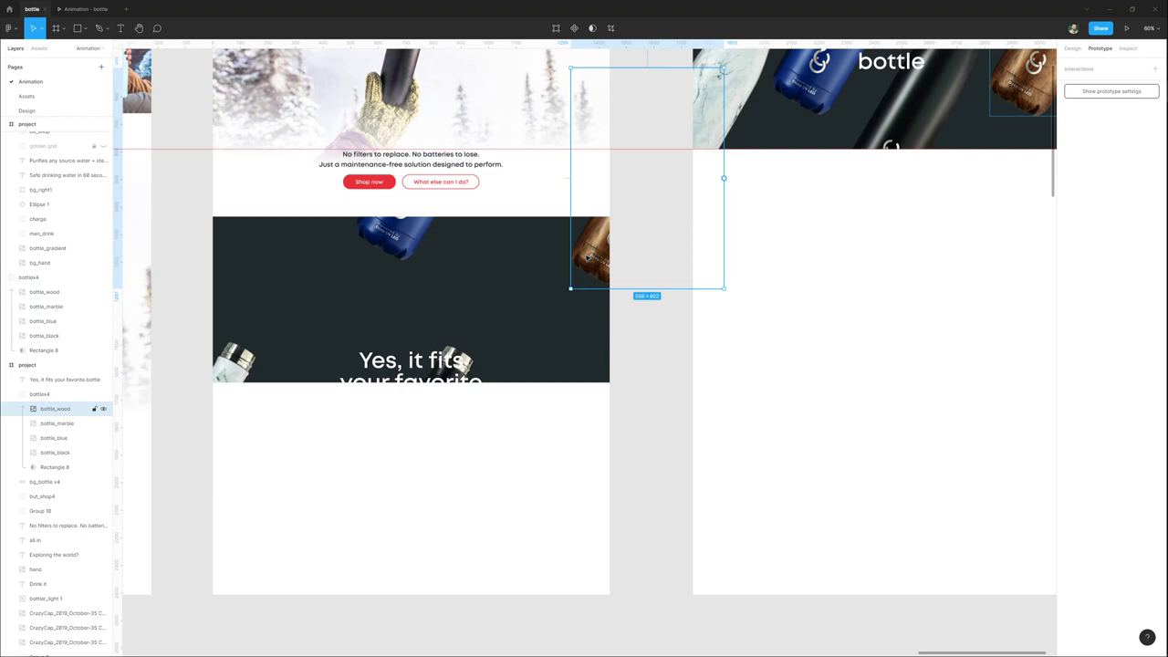
{"action": "left_click_drag", "start_coordinate": [403, 242], "coordinate": [411, 219]}
{"action": "left_click_drag", "start_coordinate": [247, 355], "coordinate": [242, 357]}
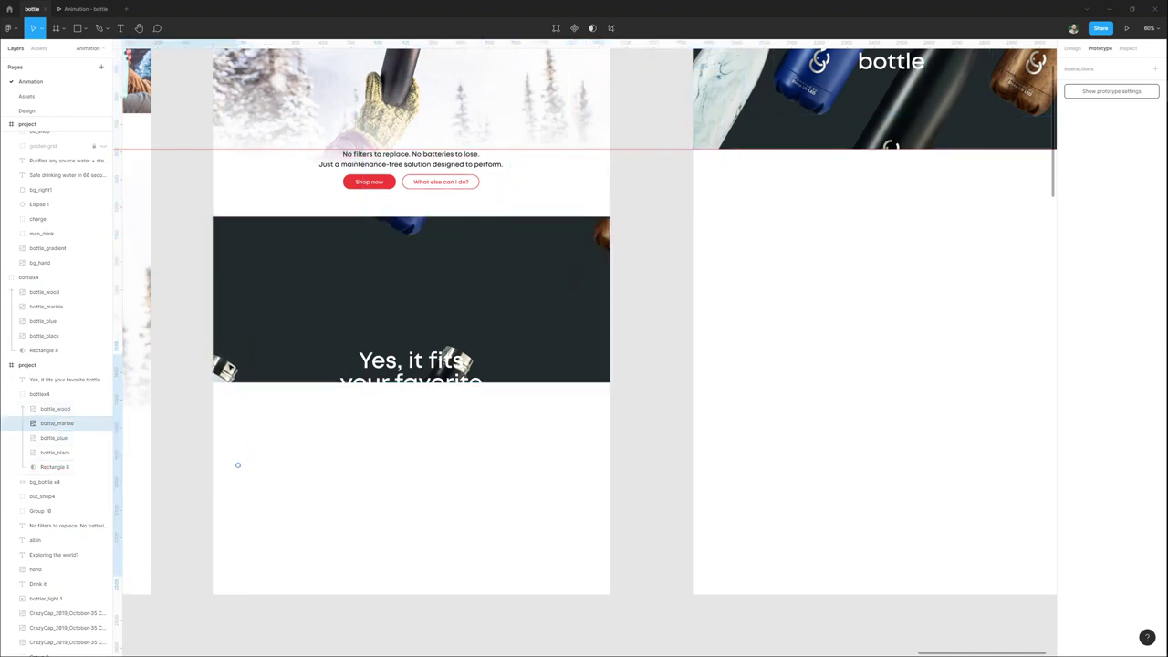
{"action": "left_click_drag", "start_coordinate": [229, 375], "coordinate": [229, 370]}
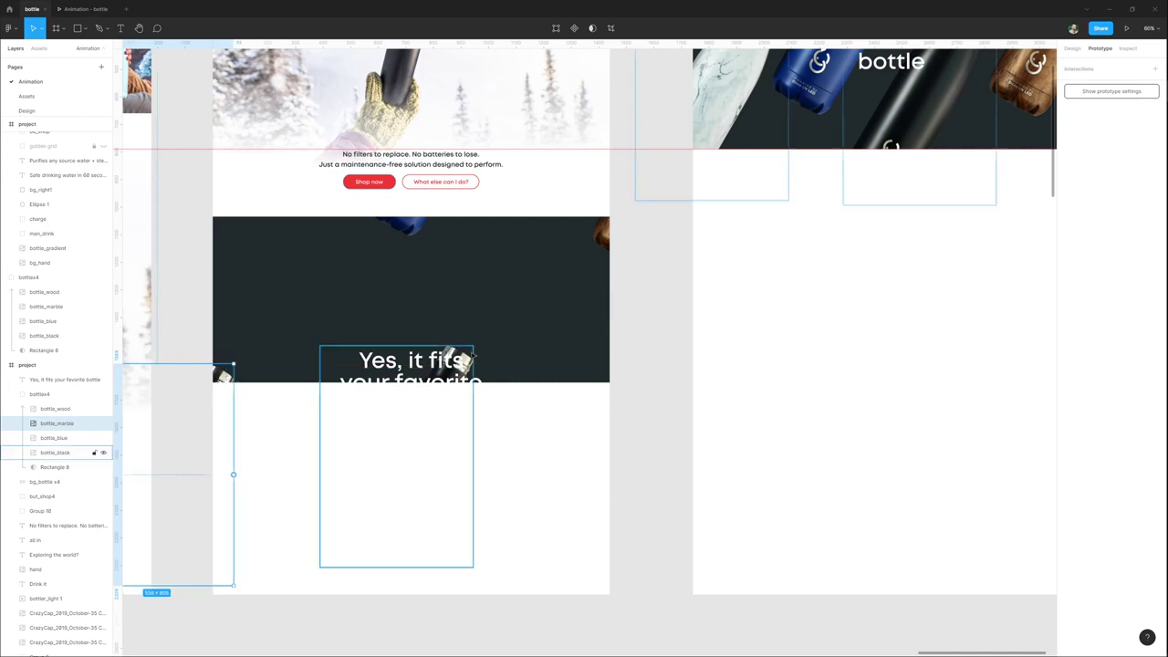
{"action": "left_click_drag", "start_coordinate": [470, 363], "coordinate": [465, 385]}
{"action": "left_click_drag", "start_coordinate": [255, 167], "coordinate": [249, 261]}
Preview the prototype from flow 8 through the "Drink it all in" screen to the bottle banner.
{"action": "left_click", "coordinate": [79, 13]}
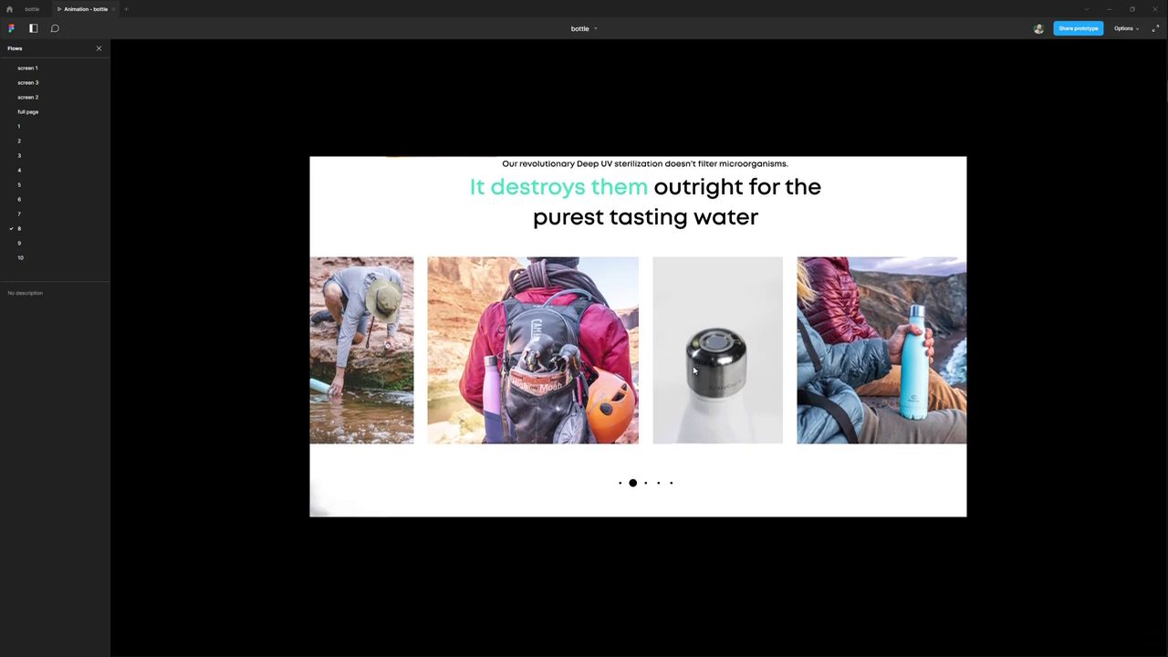
{"action": "scroll", "coordinate": [810, 383], "scroll_direction": "down", "scroll_amount": 1}
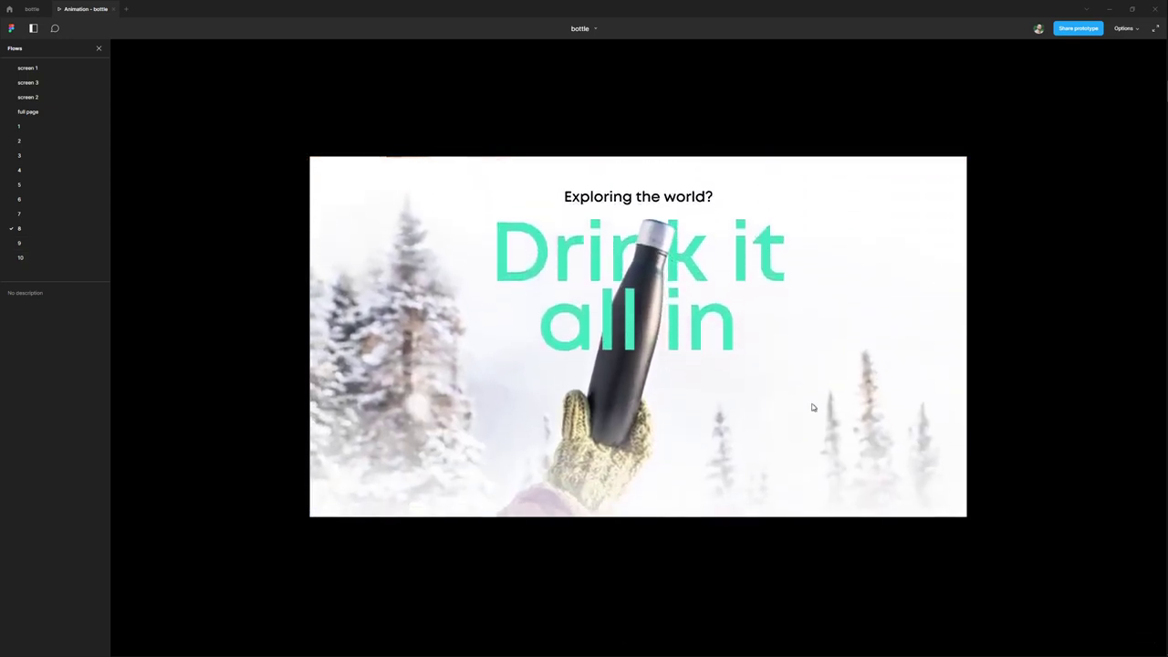
{"action": "scroll", "coordinate": [835, 388], "scroll_direction": "down", "scroll_amount": 4}
{"action": "scroll", "coordinate": [849, 377], "scroll_direction": "down", "scroll_amount": 5}
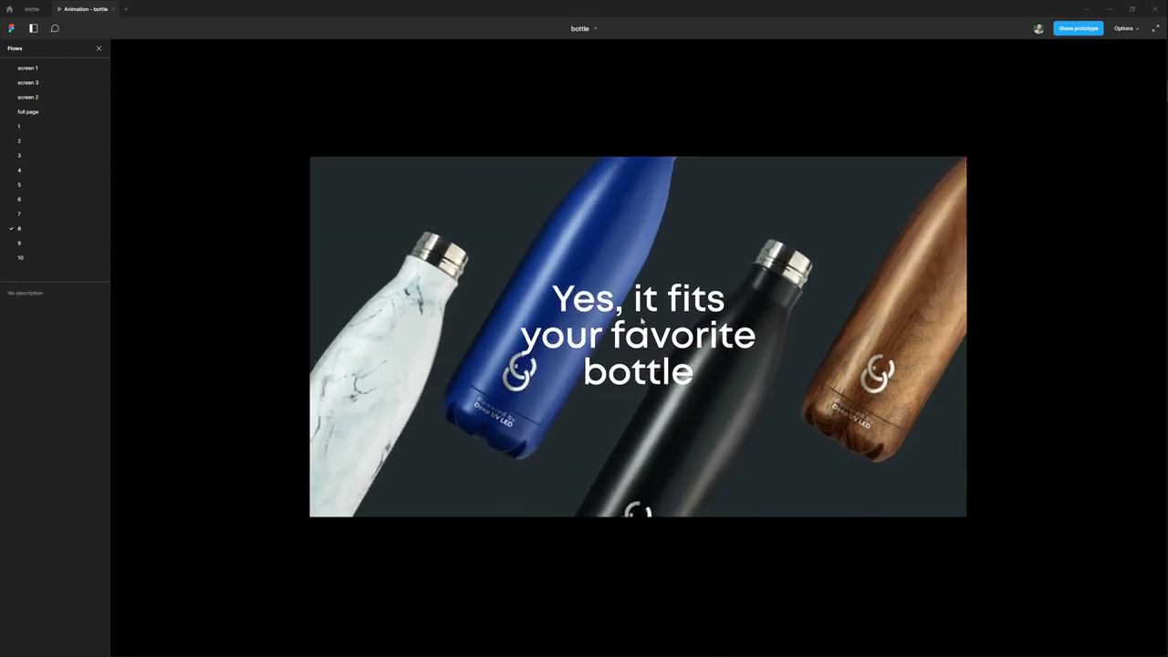
Copy the full-page design's sections below the bottle banner, from the cap pairing block down to the footer.
{"action": "left_click", "coordinate": [32, 8]}
{"action": "scroll", "coordinate": [558, 344], "scroll_direction": "down", "scroll_amount": 5}
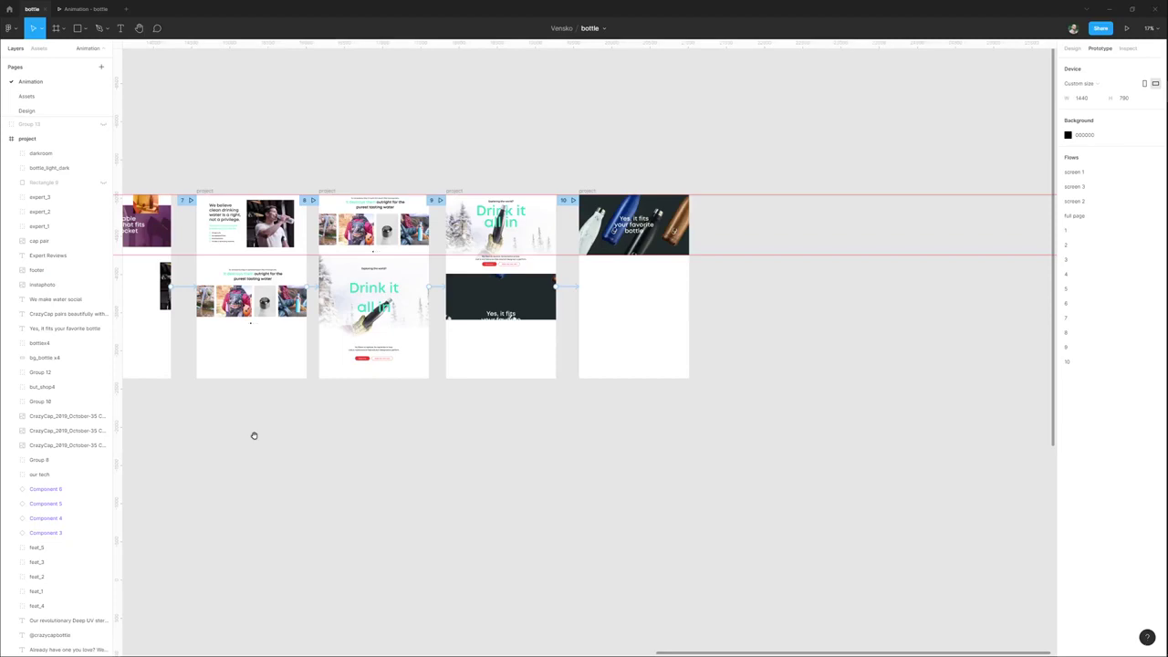
{"action": "left_click_drag", "start_coordinate": [256, 435], "coordinate": [613, 313]}
{"action": "left_click_drag", "start_coordinate": [256, 557], "coordinate": [490, 373]}
{"action": "scroll", "coordinate": [490, 373], "scroll_direction": "up", "scroll_amount": 3}
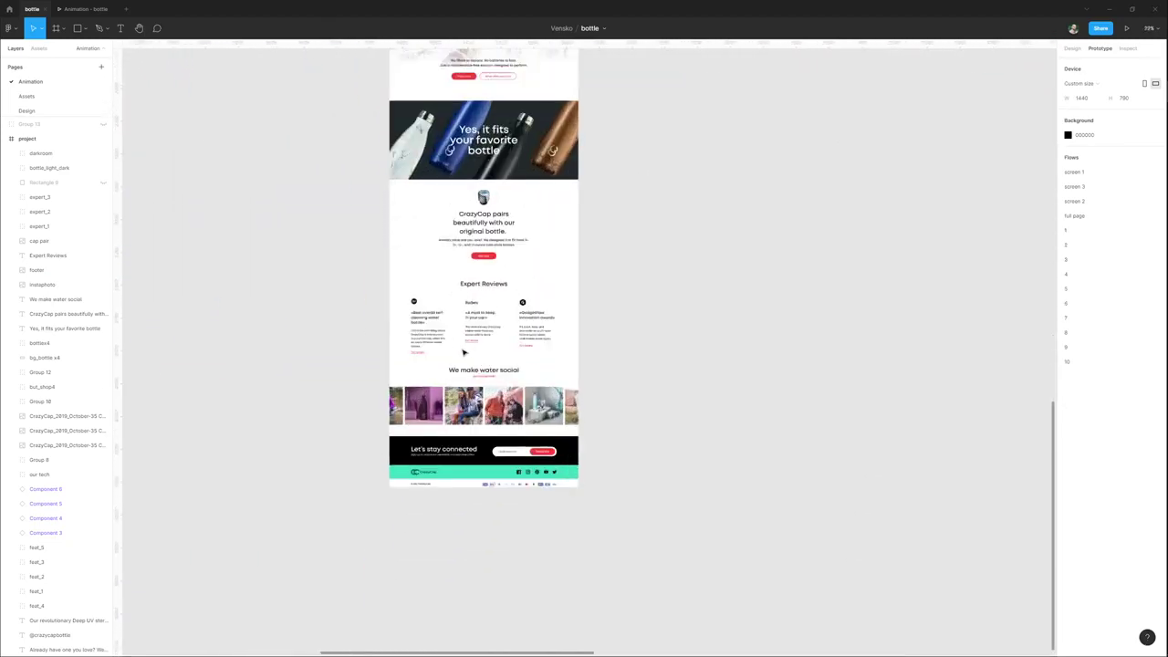
{"action": "left_click", "coordinate": [399, 193]}
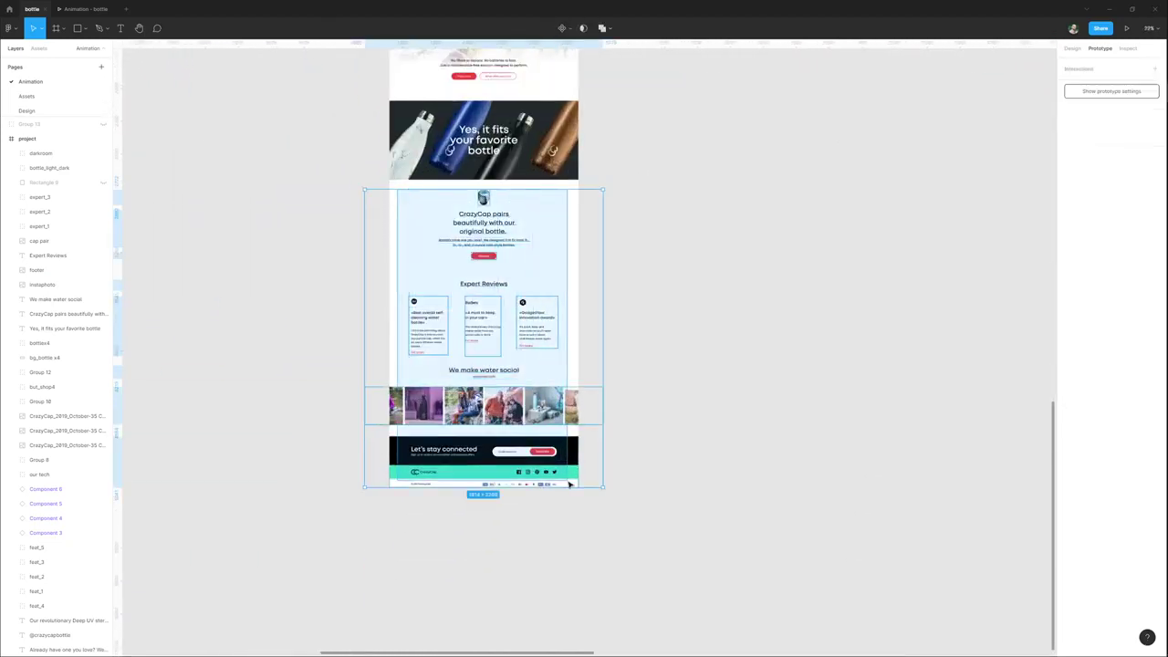
{"action": "left_click_drag", "start_coordinate": [570, 485], "coordinate": [571, 484]}
{"action": "scroll", "coordinate": [571, 484], "scroll_direction": "down", "scroll_amount": 5}
{"action": "left_click_drag", "start_coordinate": [751, 350], "coordinate": [184, 413]}
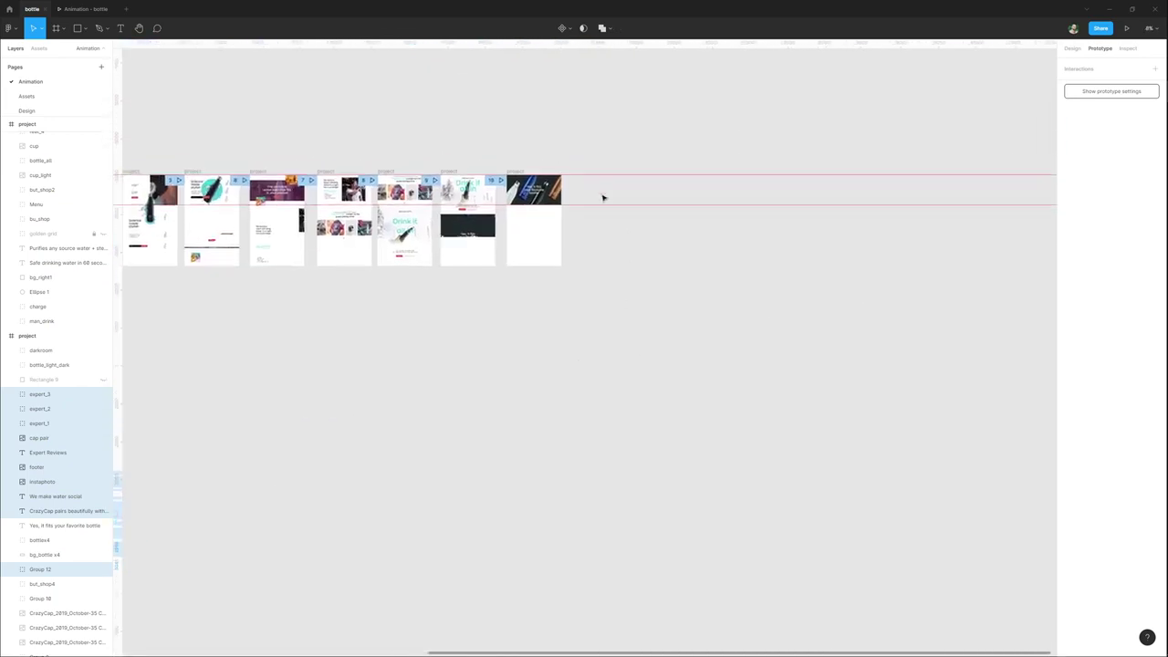
Extend frame 10 downward to a height of about 5360 px.
{"action": "scroll", "coordinate": [603, 197], "scroll_direction": "up", "scroll_amount": 3}
{"action": "left_click", "coordinate": [459, 161]}
{"action": "left_click_drag", "start_coordinate": [482, 313], "coordinate": [492, 498]}
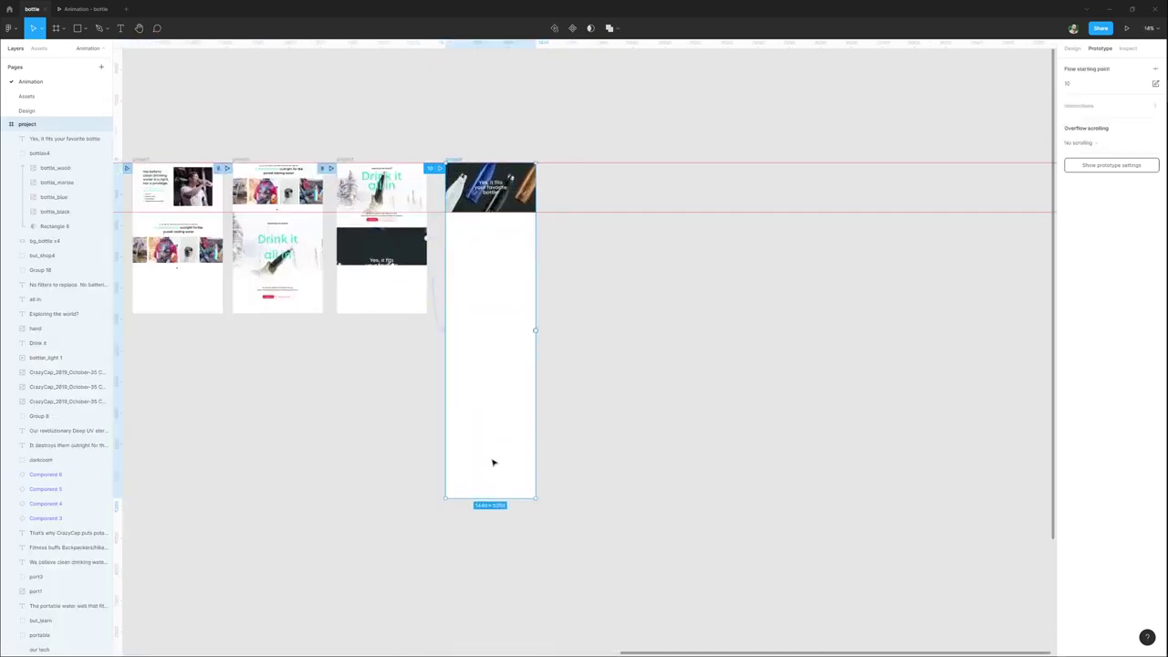
Paste the copied sections into frame 10 and align them horizontally in the frame, just below the bottle banner.
{"action": "key", "text": "ctrl+v"}
{"action": "scroll", "coordinate": [503, 225], "scroll_direction": "up", "scroll_amount": 5}
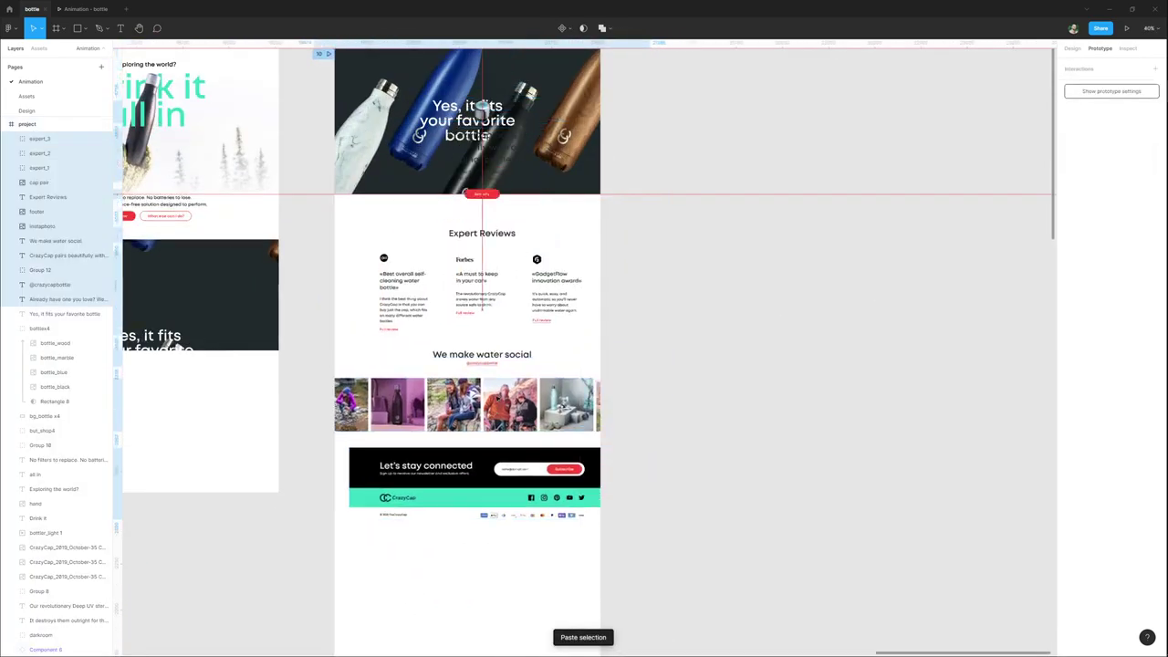
{"action": "left_click_drag", "start_coordinate": [460, 406], "coordinate": [458, 406]}
{"action": "left_click_drag", "start_coordinate": [479, 302], "coordinate": [470, 405]}
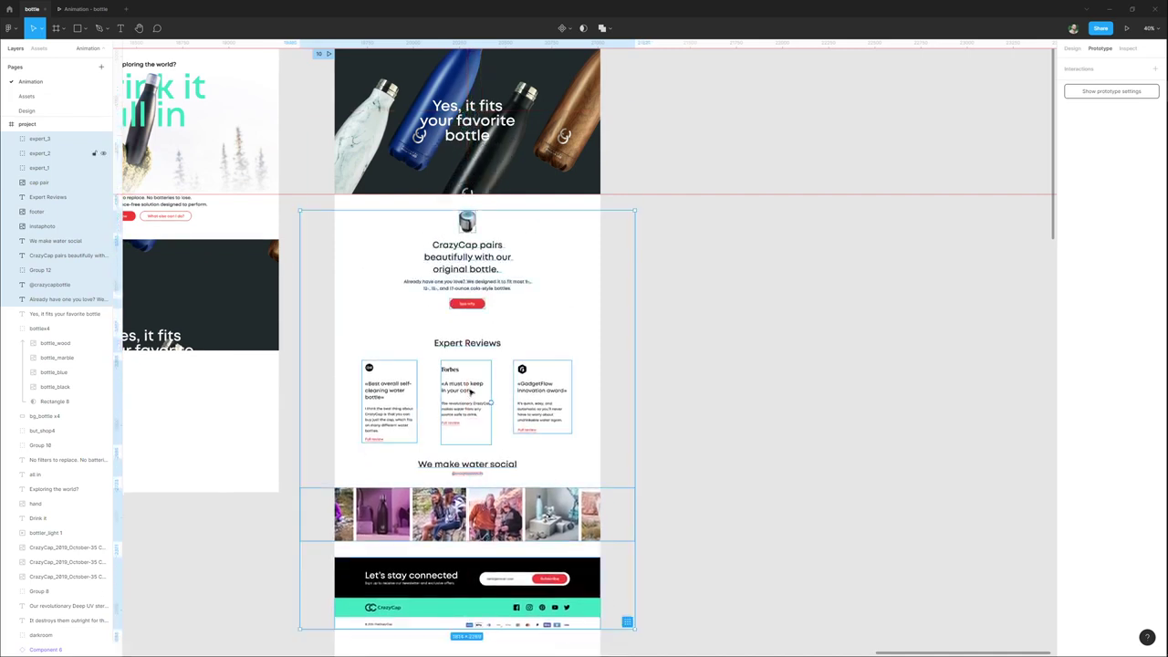
{"action": "scroll", "coordinate": [473, 353], "scroll_direction": "down", "scroll_amount": 3}
{"action": "left_click", "coordinate": [641, 352]}
{"action": "left_click_drag", "start_coordinate": [610, 230], "coordinate": [523, 210]}
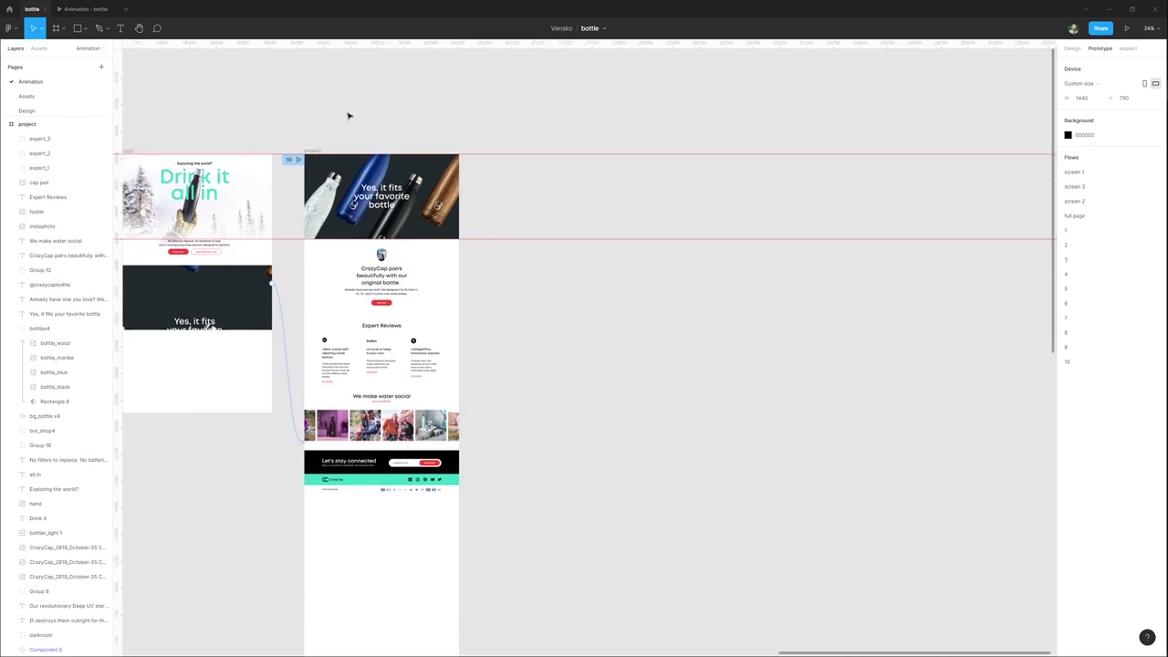
Duplicate frame 10 four times to its right at equal spacing to make frames 11 to 14.
{"action": "left_click_drag", "start_coordinate": [321, 152], "coordinate": [518, 149]}
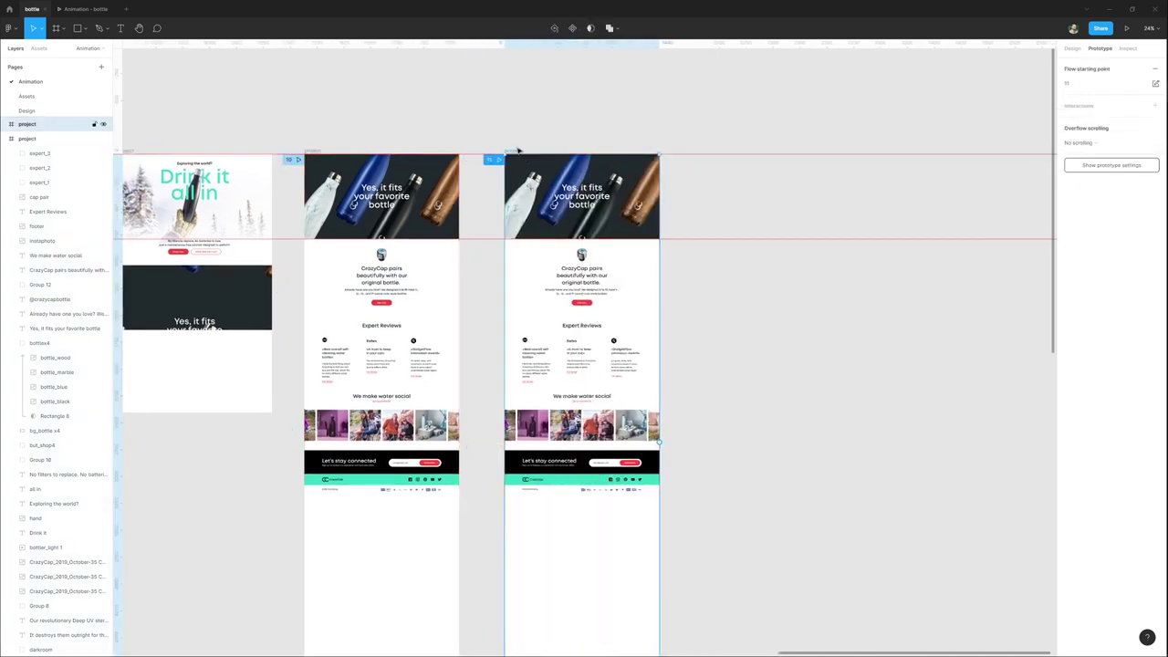
{"action": "key", "text": "ctrl+d"}
{"action": "key", "text": "ctrl+d"}
{"action": "scroll", "coordinate": [517, 150], "scroll_direction": "right", "scroll_amount": 2}
{"action": "key", "text": "ctrl+d"}
{"action": "scroll", "coordinate": [518, 148], "scroll_direction": "down", "scroll_amount": 3}
{"action": "left_click_drag", "start_coordinate": [420, 113], "coordinate": [533, 106]}
{"action": "scroll", "coordinate": [499, 119], "scroll_direction": "up", "scroll_amount": 2}
Move all of frame 11's visible content up until the "CrazyCap pairs beautifully" section starts at the frame's top.
{"action": "left_click", "coordinate": [534, 134]}
{"action": "left_click_drag", "start_coordinate": [519, 464], "coordinate": [527, 174]}
{"action": "left_click_drag", "start_coordinate": [509, 224], "coordinate": [509, 160]}
{"action": "left_click_drag", "start_coordinate": [493, 311], "coordinate": [494, 309]}
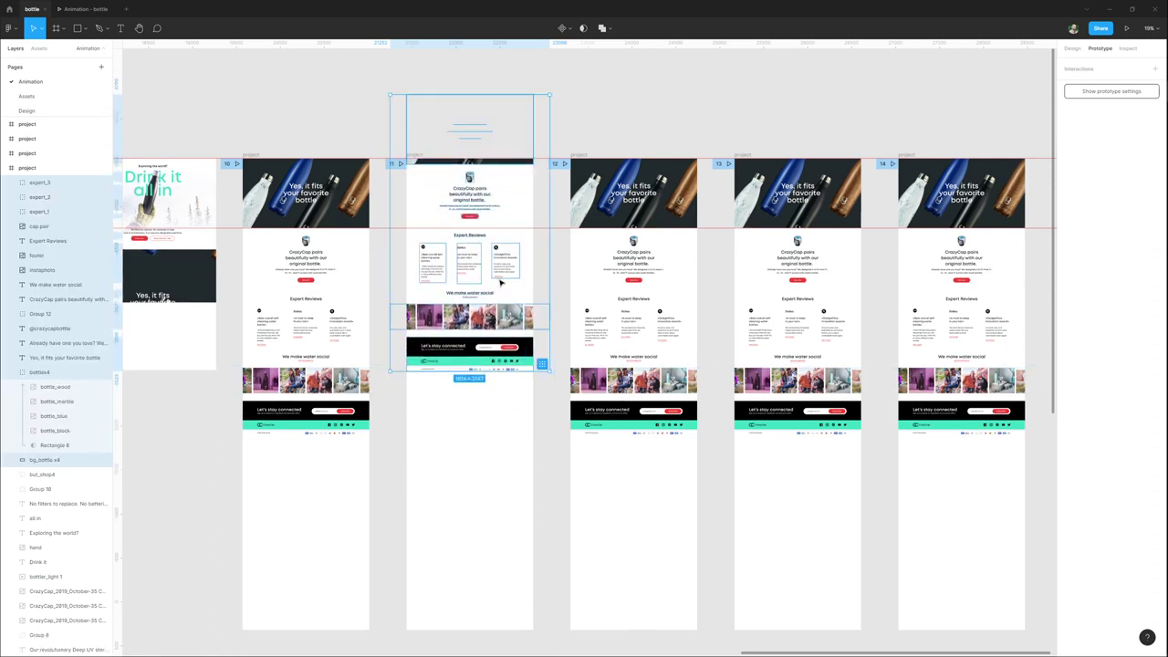
{"action": "left_click", "coordinate": [506, 153]}
{"action": "left_click_drag", "start_coordinate": [518, 166], "coordinate": [526, 148]}
{"action": "key", "text": "ctrl+z"}
{"action": "key", "text": "shift+Up"}
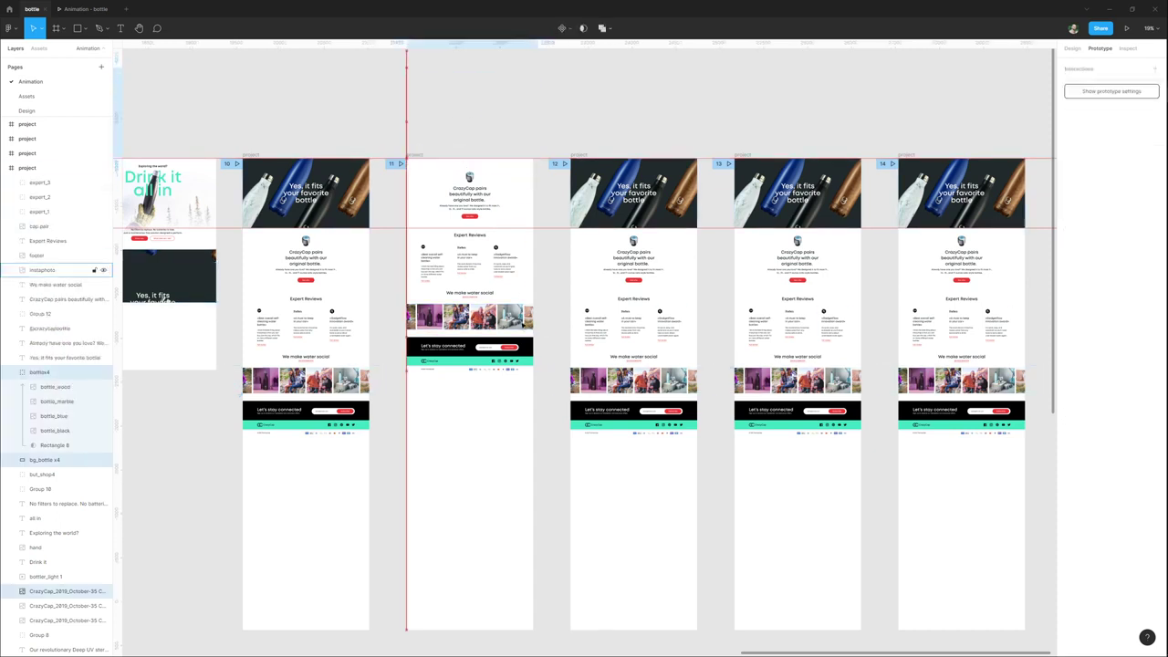
Move frame 12's content up until the Expert Reviews section starts at the frame's top.
{"action": "left_click", "coordinate": [700, 542]}
{"action": "left_click_drag", "start_coordinate": [603, 527], "coordinate": [543, 530]}
{"action": "left_click_drag", "start_coordinate": [521, 463], "coordinate": [647, 166]}
{"action": "left_click_drag", "start_coordinate": [586, 371], "coordinate": [586, 246]}
{"action": "left_click_drag", "start_coordinate": [617, 59], "coordinate": [617, 61]}
{"action": "key", "text": "Down"}
Move frame 13's content up until the "We make water social" section sits at the frame's top.
{"action": "left_click", "coordinate": [717, 475]}
{"action": "left_click_drag", "start_coordinate": [717, 476], "coordinate": [746, 172]}
{"action": "scroll", "coordinate": [741, 229], "scroll_direction": "up", "scroll_amount": 2}
{"action": "left_click_drag", "start_coordinate": [643, 452], "coordinate": [643, 190]}
Move frame 14's content up until the footer ends at the fold guide.
{"action": "left_click_drag", "start_coordinate": [801, 616], "coordinate": [738, 616]}
{"action": "left_click_drag", "start_coordinate": [731, 547], "coordinate": [910, 144]}
{"action": "left_click_drag", "start_coordinate": [850, 489], "coordinate": [852, 197]}
Connect frames 10, 11, 12, 13 and 14 in sequence with on-click Smart animate interactions.
{"action": "scroll", "coordinate": [288, 334], "scroll_direction": "down", "scroll_amount": 2}
{"action": "left_click_drag", "start_coordinate": [288, 334], "coordinate": [636, 272]}
{"action": "left_click", "coordinate": [301, 130]}
{"action": "left_click_drag", "start_coordinate": [419, 371], "coordinate": [508, 378]}
{"action": "left_click", "coordinate": [466, 135]}
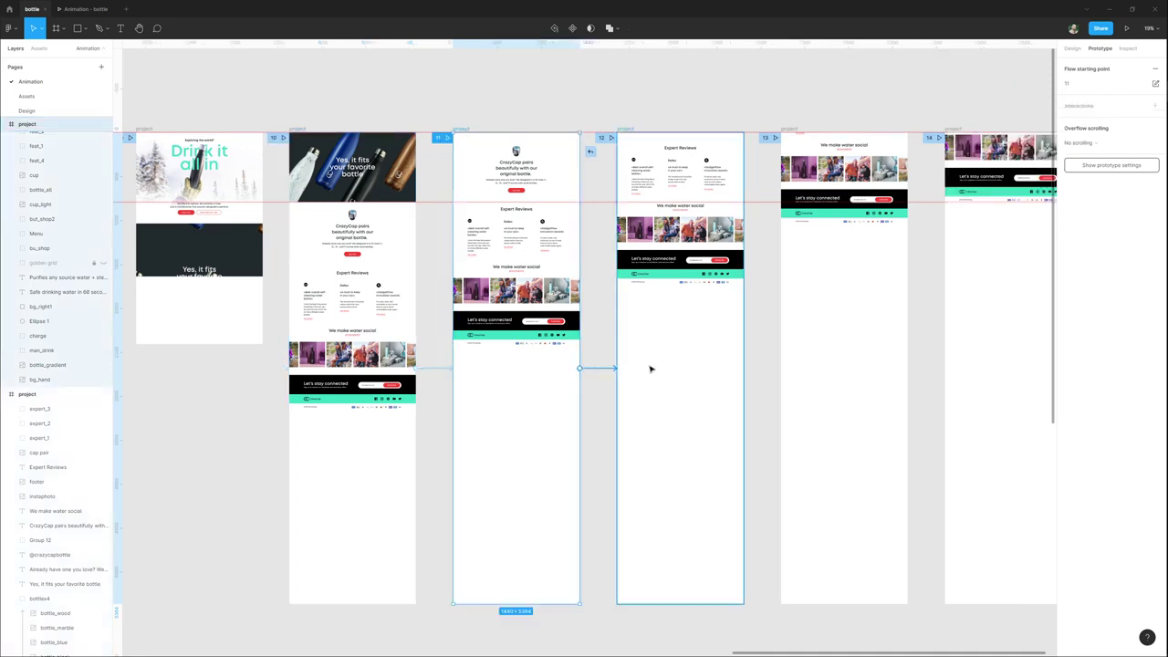
{"action": "left_click_drag", "start_coordinate": [630, 370], "coordinate": [631, 370]}
{"action": "left_click", "coordinate": [627, 130]}
{"action": "left_click_drag", "start_coordinate": [745, 369], "coordinate": [807, 335]}
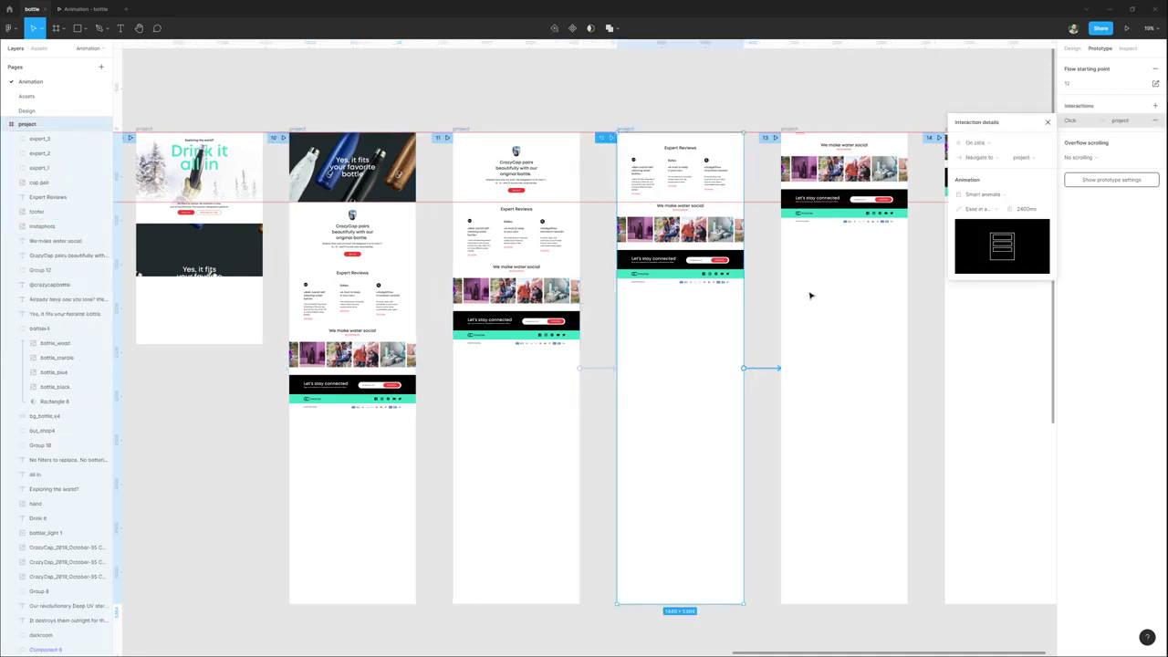
{"action": "left_click", "coordinate": [792, 131]}
{"action": "scroll", "coordinate": [792, 131], "scroll_direction": "right", "scroll_amount": 5}
{"action": "left_click_drag", "start_coordinate": [794, 386], "coordinate": [868, 383]}
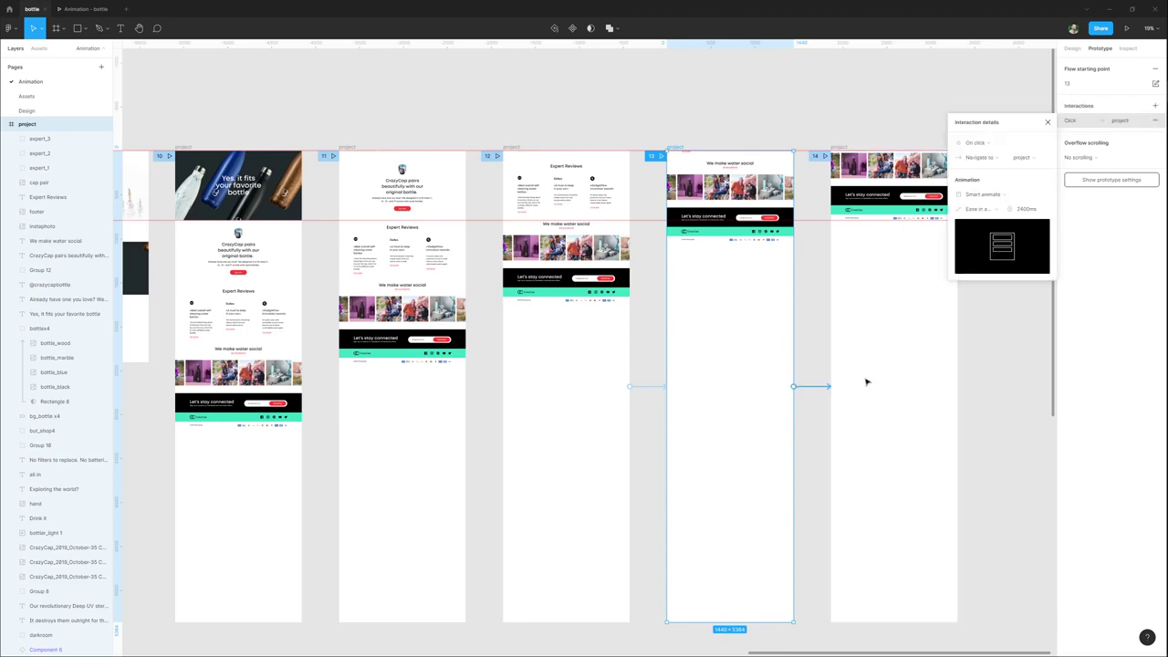
Move frame 10's "See why" button slightly down, close to the Expert Reviews heading.
{"action": "scroll", "coordinate": [868, 383], "scroll_direction": "left", "scroll_amount": 4}
{"action": "left_click", "coordinate": [499, 130]}
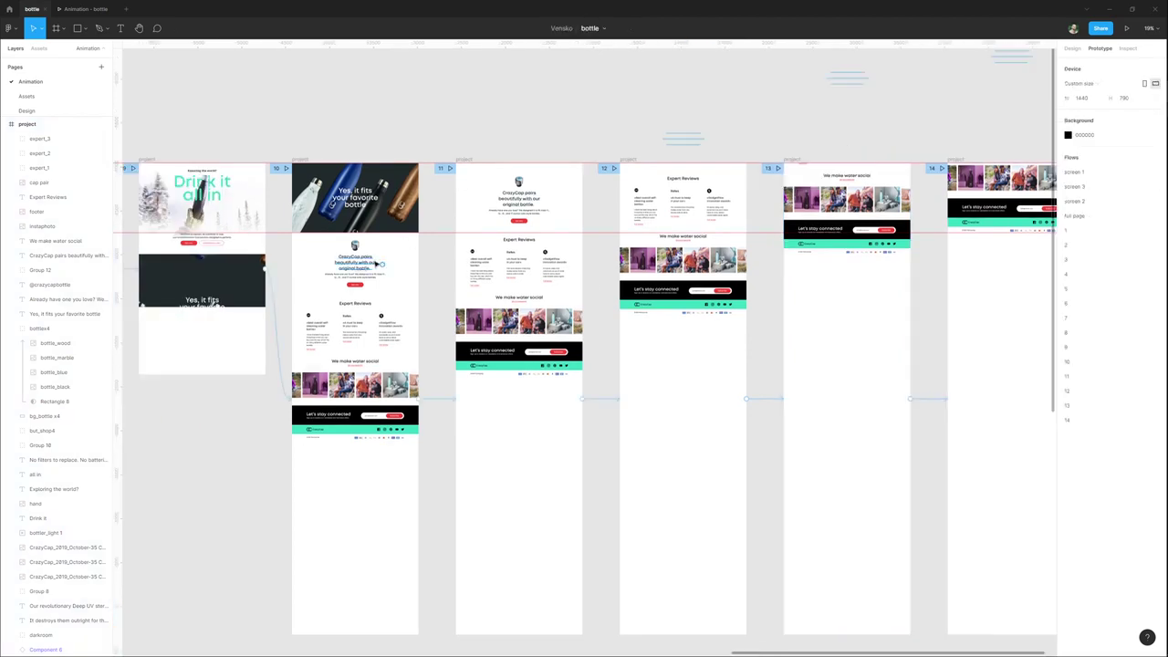
{"action": "left_click", "coordinate": [355, 246]}
{"action": "scroll", "coordinate": [340, 241], "scroll_direction": "up", "scroll_amount": 5}
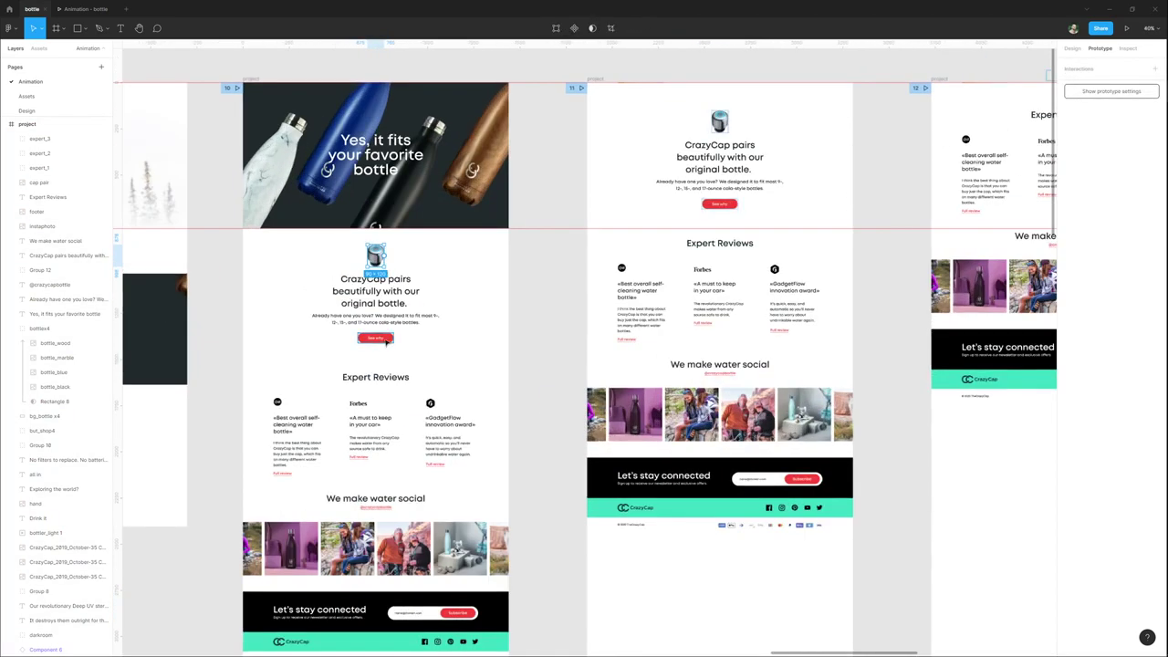
{"action": "left_click_drag", "start_coordinate": [387, 341], "coordinate": [389, 354]}
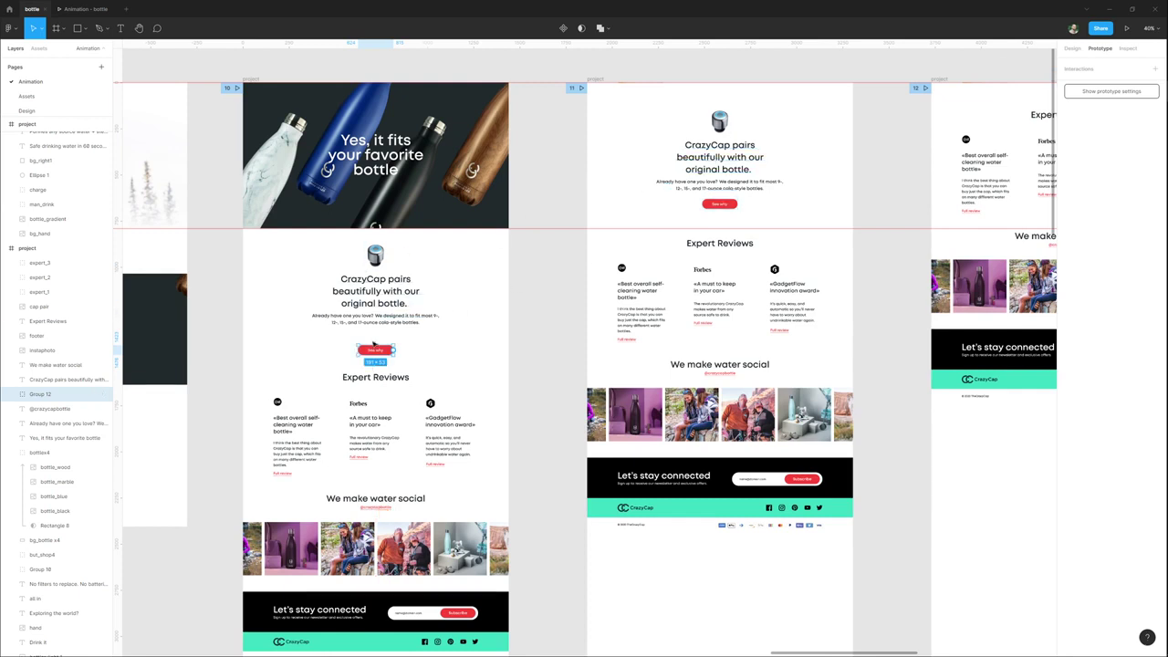
Move frame 10's "See why" button, description, "CrazyCap pairs beautifully" heading and cap image lower, spacing them apart, and tilt the cap.
{"action": "left_click_drag", "start_coordinate": [389, 354], "coordinate": [388, 377]}
{"action": "mouse_move", "coordinate": [397, 322]}
{"action": "left_mouse_down"}
{"action": "mouse_move", "coordinate": [398, 359]}
{"action": "mouse_move", "coordinate": [396, 332]}
{"action": "left_mouse_up"}
{"action": "left_click", "coordinate": [395, 304], "text": "shift"}
{"action": "key", "text": "ctrl+z"}
{"action": "left_click", "coordinate": [442, 319]}
{"action": "left_click", "coordinate": [393, 285]}
{"action": "left_click_drag", "start_coordinate": [394, 285], "coordinate": [394, 311]}
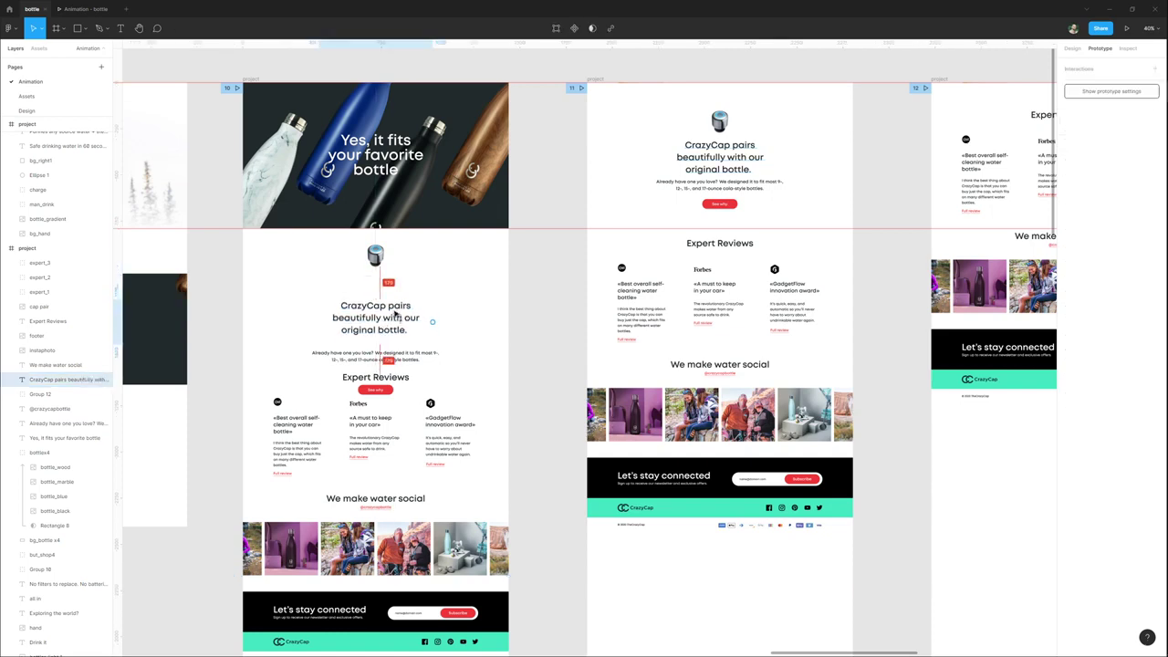
{"action": "left_click", "coordinate": [376, 257]}
{"action": "scroll", "coordinate": [375, 261], "scroll_direction": "up", "scroll_amount": 3}
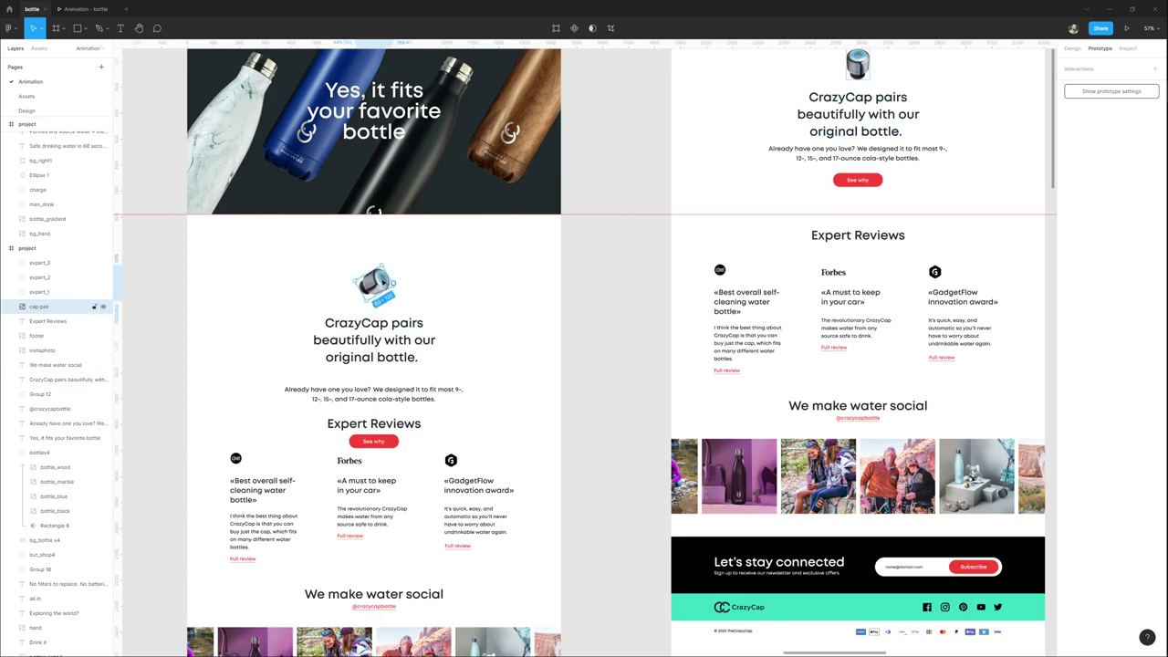
Move frame 11's three expert review cards down by different distances, the rightmost ones furthest, and lower the "Expert Reviews" heading slightly.
{"action": "scroll", "coordinate": [608, 250], "scroll_direction": "down", "scroll_amount": 1}
{"action": "scroll", "coordinate": [704, 253], "scroll_direction": "right", "scroll_amount": 5}
{"action": "left_click", "coordinate": [557, 355]}
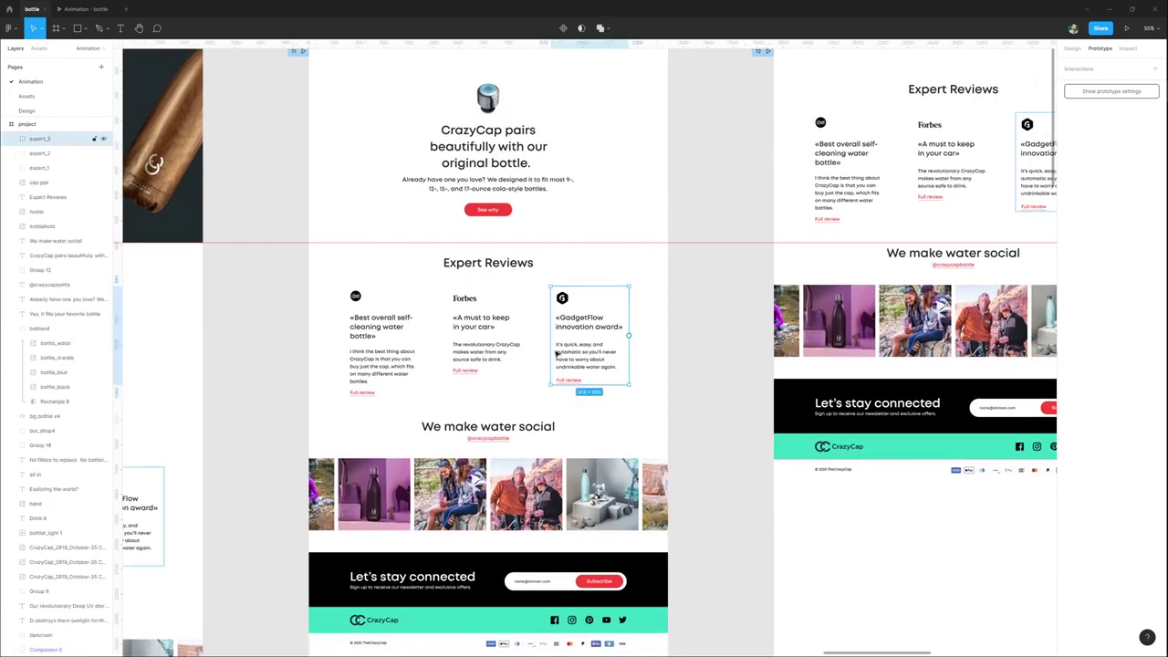
{"action": "scroll", "coordinate": [634, 334], "scroll_direction": "right", "scroll_amount": 5}
{"action": "scroll", "coordinate": [635, 334], "scroll_direction": "up", "scroll_amount": 1}
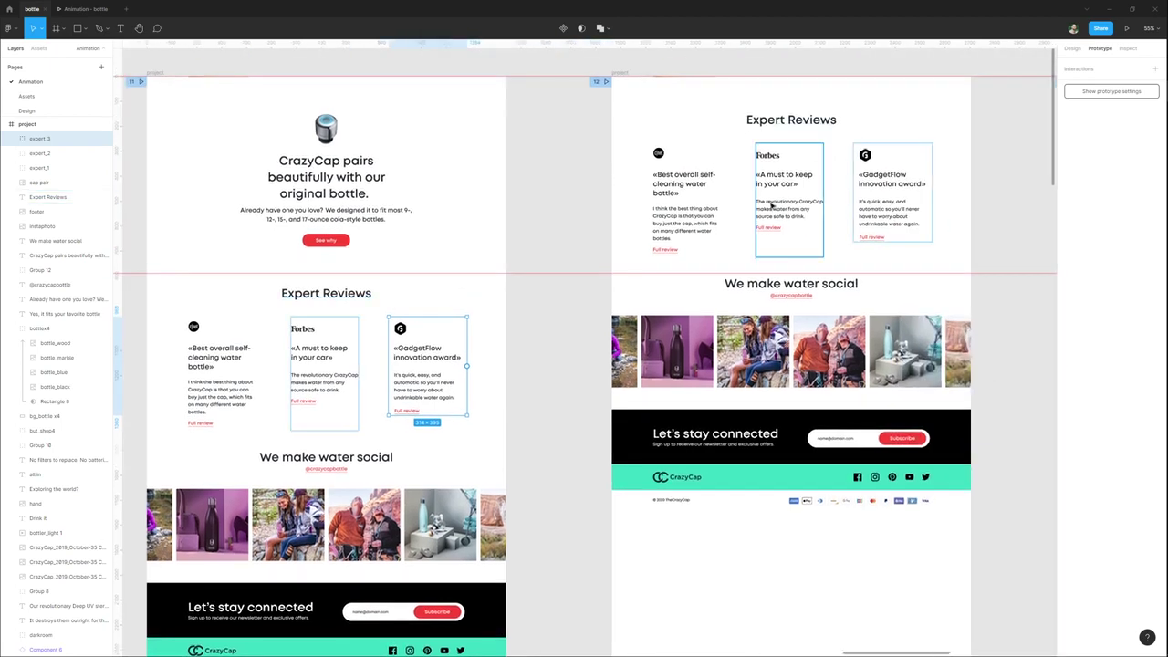
{"action": "left_click_drag", "start_coordinate": [466, 338], "coordinate": [464, 474]}
{"action": "left_click", "coordinate": [355, 375]}
{"action": "left_click_drag", "start_coordinate": [347, 347], "coordinate": [347, 490]}
{"action": "left_click", "coordinate": [246, 325]}
{"action": "left_click_drag", "start_coordinate": [246, 325], "coordinate": [246, 391]}
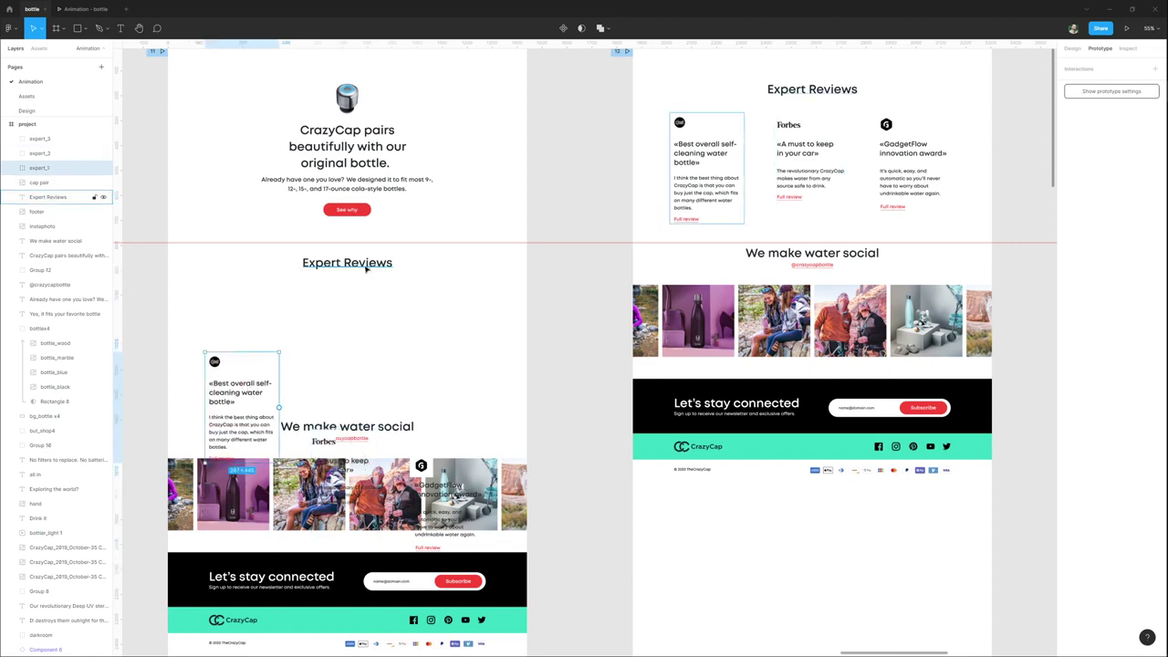
{"action": "left_click_drag", "start_coordinate": [369, 271], "coordinate": [368, 315]}
Scale frame 12's social photo strip down about its centre to about 1474 × 242, slightly wider than the frame.
{"action": "scroll", "coordinate": [585, 237], "scroll_direction": "right", "scroll_amount": 5}
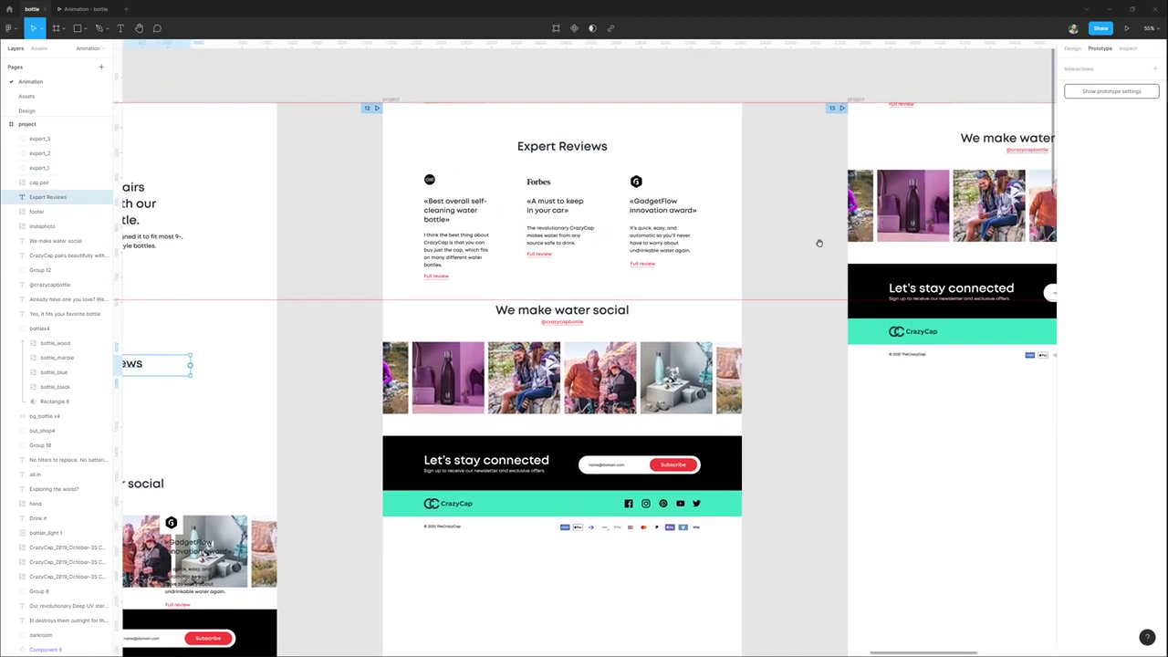
{"action": "scroll", "coordinate": [824, 246], "scroll_direction": "right", "scroll_amount": 4}
{"action": "left_click", "coordinate": [398, 383]}
{"action": "left_click_drag", "start_coordinate": [398, 382], "coordinate": [477, 346]}
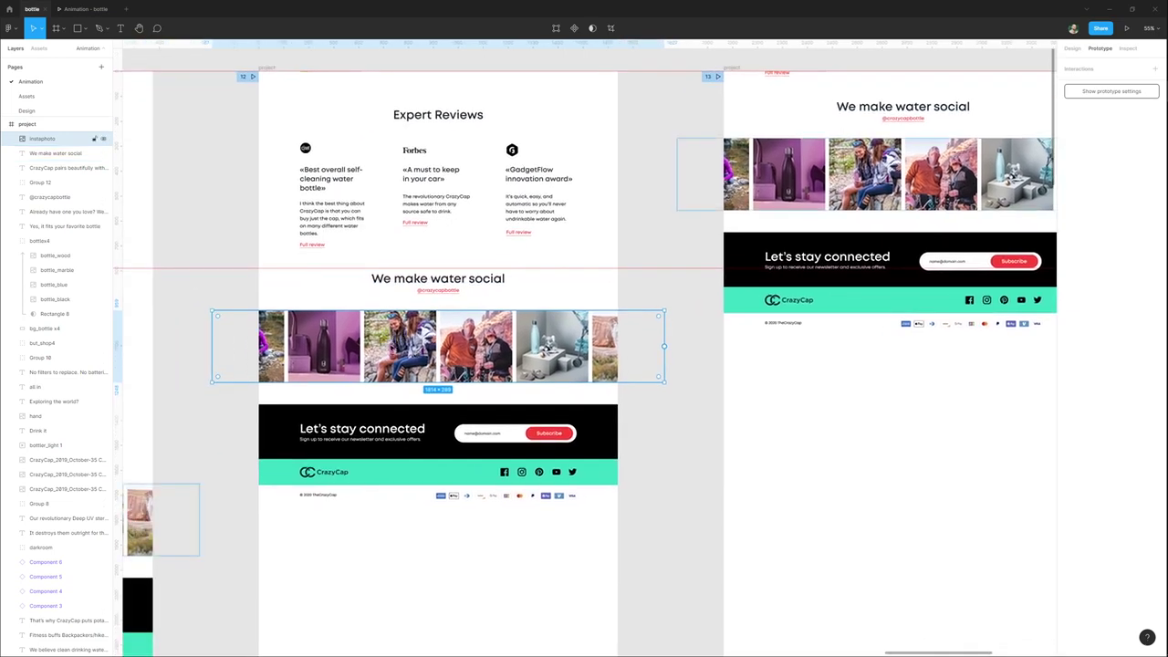
{"action": "scroll", "coordinate": [388, 345], "scroll_direction": "up", "scroll_amount": 3}
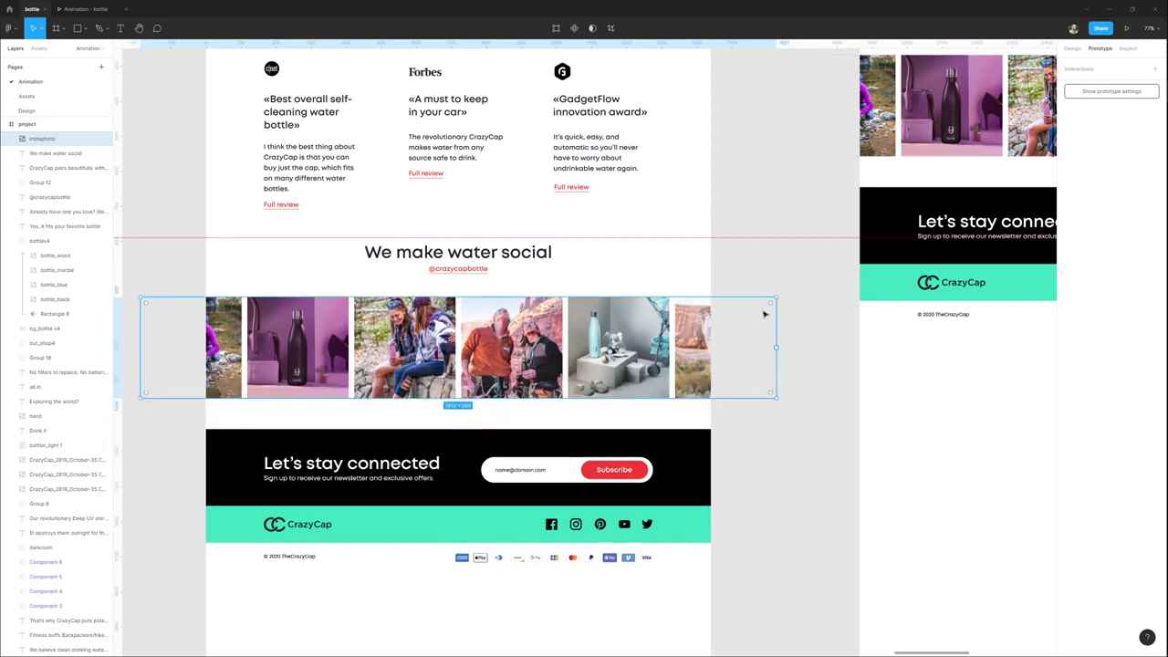
{"action": "left_click_drag", "start_coordinate": [776, 299], "coordinate": [716, 311]}
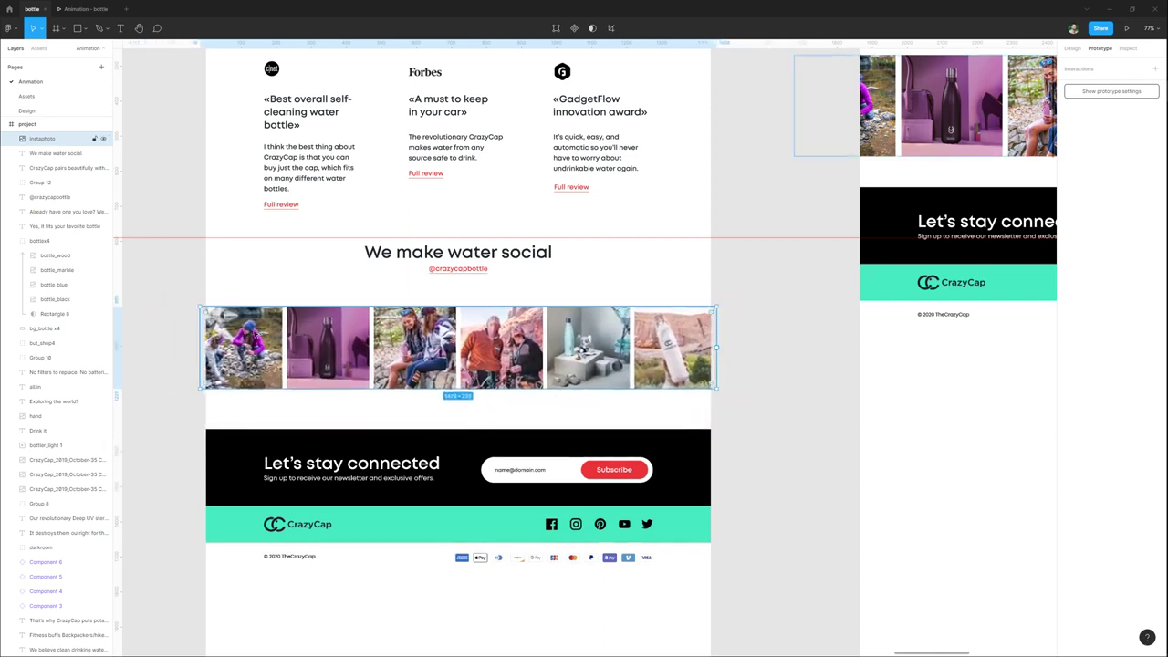
{"action": "left_click_drag", "start_coordinate": [397, 341], "coordinate": [809, 341]}
{"action": "key", "text": "ctrl+z"}
{"action": "key", "text": "ctrl+z"}
{"action": "key", "text": "Escape"}
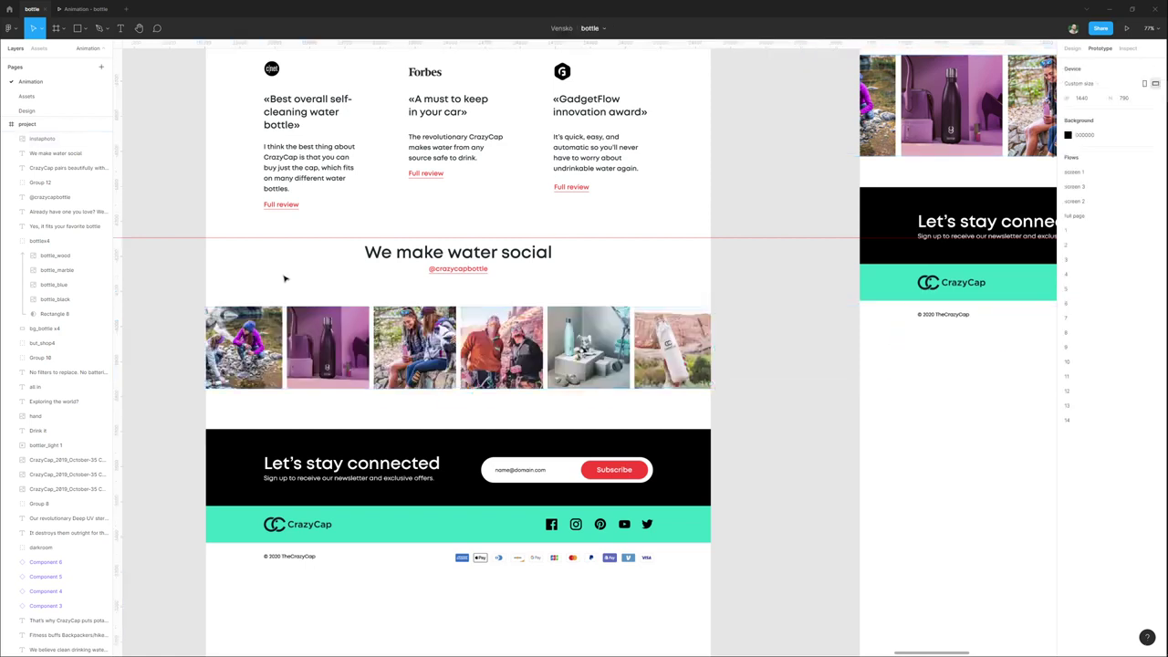
Mask frame 12's photo strip with a full-width rectangle and collapse the mask to a thin line along the strip's bottom edge.
{"action": "key", "text": "f"}
{"action": "left_click_drag", "start_coordinate": [205, 390], "coordinate": [708, 304]}
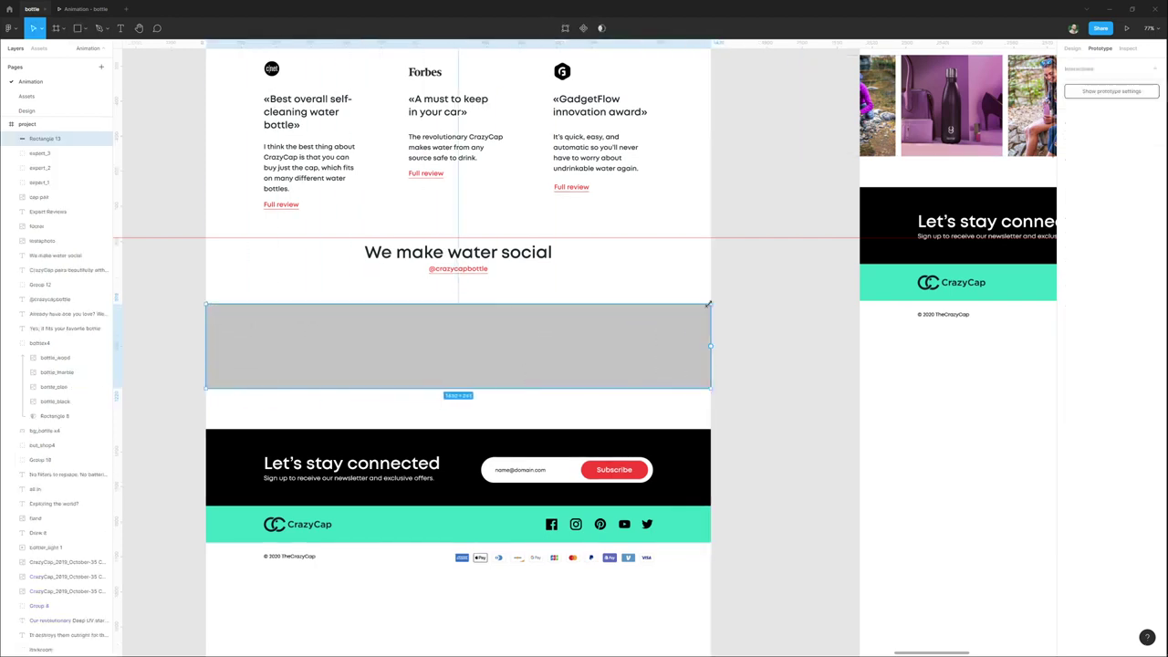
{"action": "key", "text": "ctrl+shift+bracketleft"}
{"action": "left_click", "coordinate": [583, 415]}
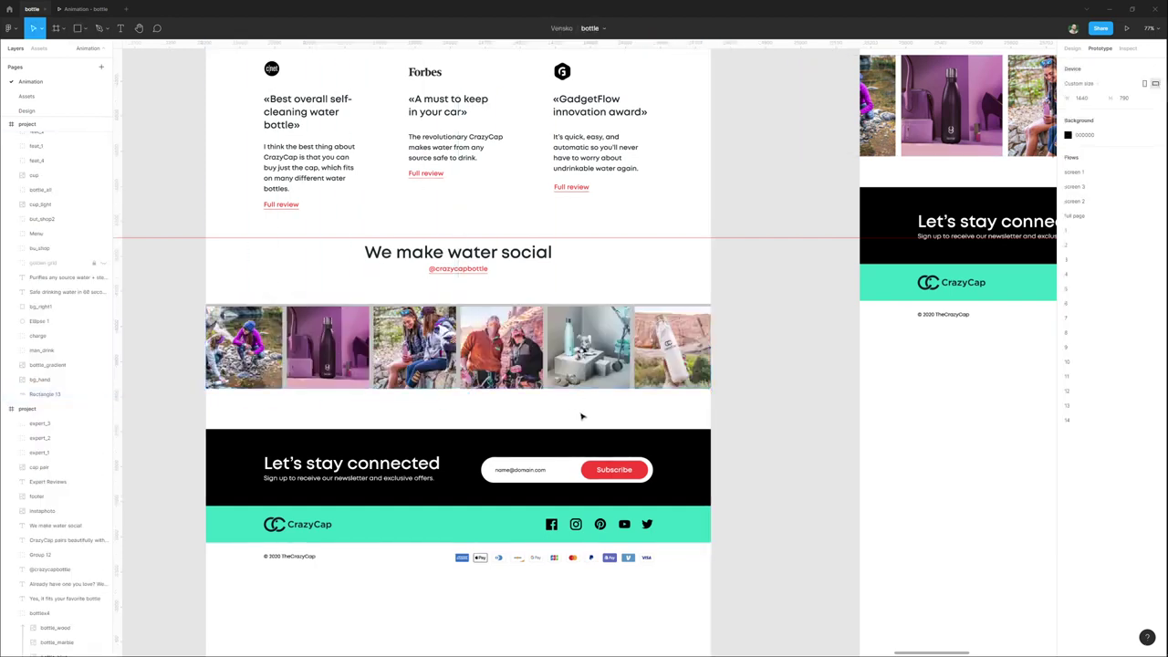
{"action": "left_click", "coordinate": [591, 356]}
{"action": "right_click", "coordinate": [587, 353]}
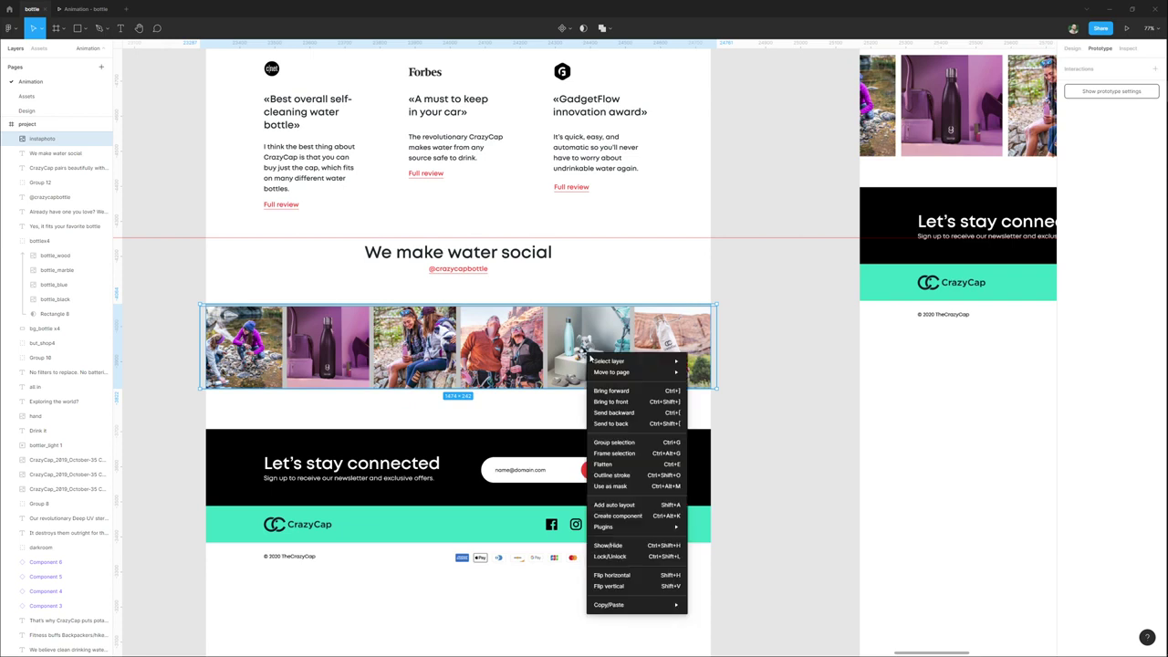
{"action": "left_click", "coordinate": [619, 488]}
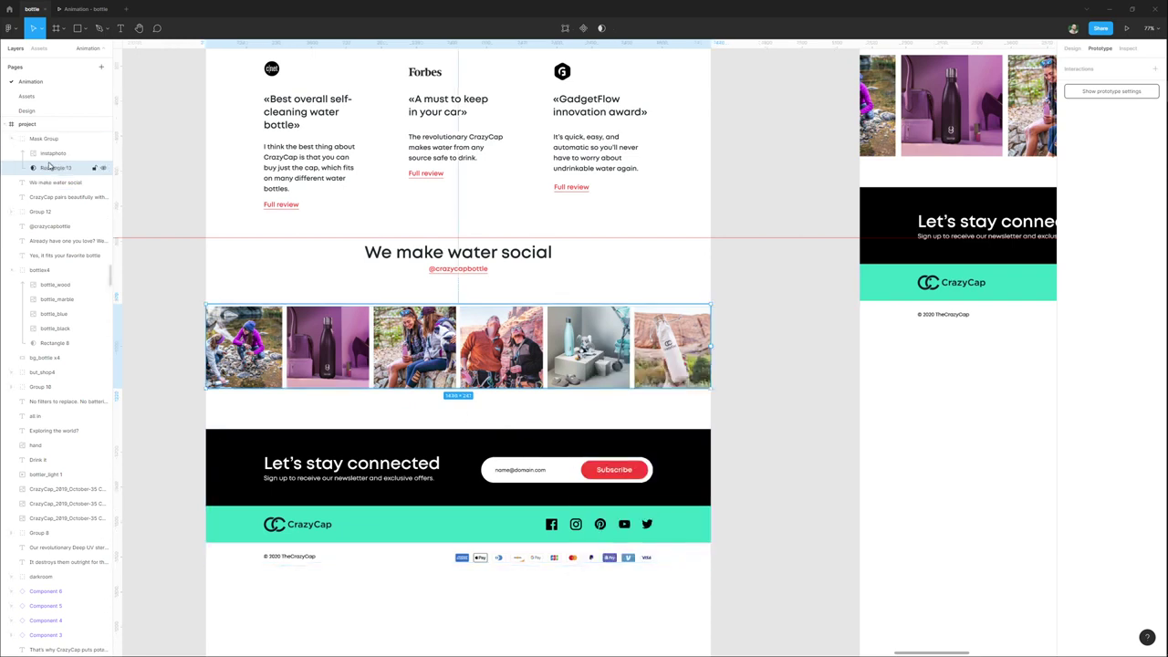
{"action": "left_click_drag", "start_coordinate": [461, 302], "coordinate": [466, 385]}
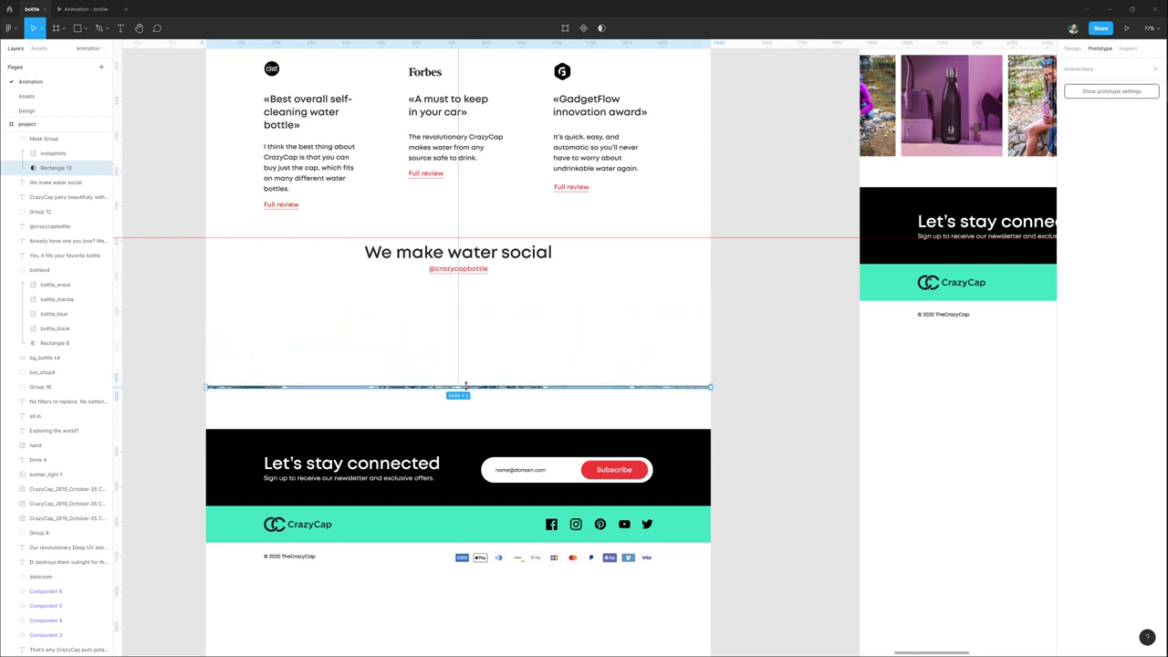
{"action": "left_click", "coordinate": [479, 455]}
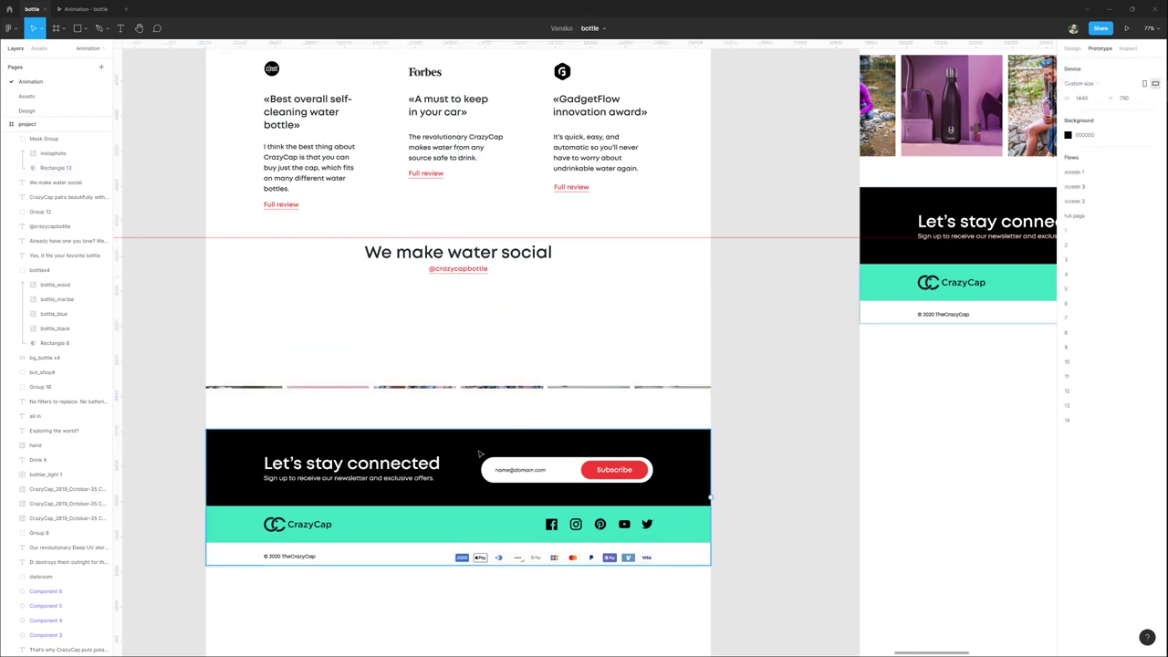
Move frame 12's footer well down and lower the masked photo strip to just above it.
{"action": "mouse_move", "coordinate": [495, 460]}
{"action": "left_mouse_down"}
{"action": "mouse_move", "coordinate": [489, 532]}
{"action": "mouse_move", "coordinate": [503, 441]}
{"action": "left_mouse_up"}
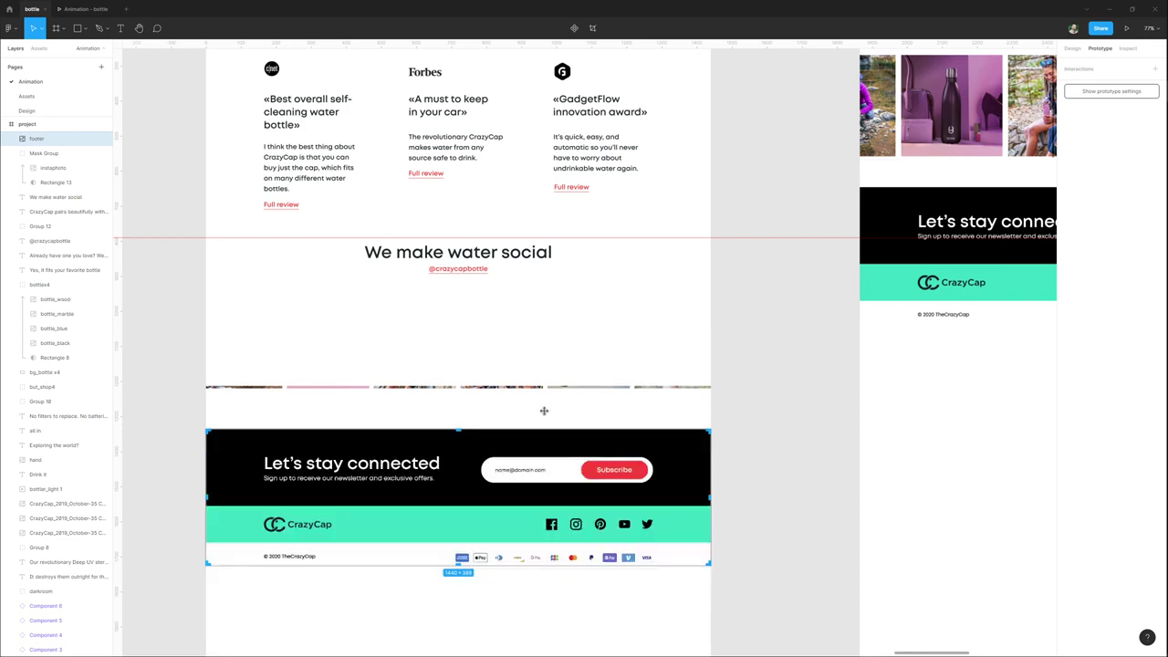
{"action": "left_click", "coordinate": [595, 332]}
{"action": "left_click", "coordinate": [594, 331]}
{"action": "left_click_drag", "start_coordinate": [471, 466], "coordinate": [471, 627]}
{"action": "left_click", "coordinate": [503, 388]}
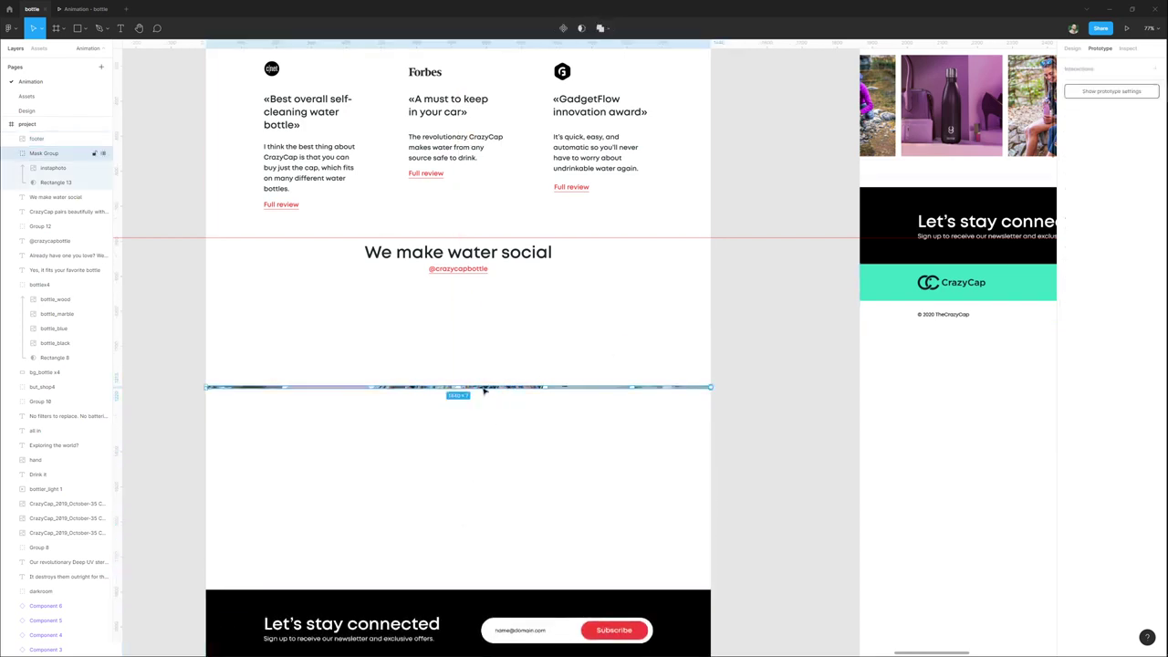
{"action": "left_click_drag", "start_coordinate": [484, 390], "coordinate": [485, 522]}
{"action": "left_click", "coordinate": [477, 270]}
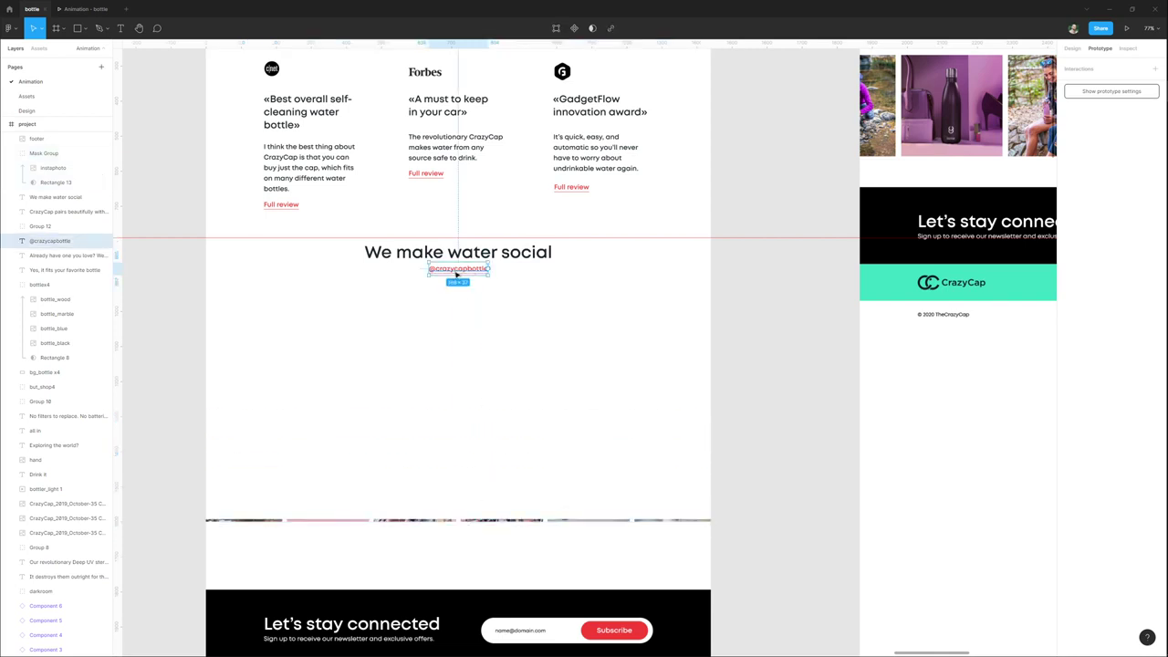
{"action": "left_click", "coordinate": [494, 259], "text": "shift"}
{"action": "left_click_drag", "start_coordinate": [494, 258], "coordinate": [542, 338]}
{"action": "left_click", "coordinate": [465, 355]}
{"action": "left_click_drag", "start_coordinate": [465, 355], "coordinate": [466, 381]}
{"action": "left_click", "coordinate": [577, 296]}
Delete the unmasked social photo strip from frame 13.
{"action": "scroll", "coordinate": [577, 296], "scroll_direction": "down", "scroll_amount": 3}
{"action": "left_click_drag", "start_coordinate": [580, 295], "coordinate": [448, 308]}
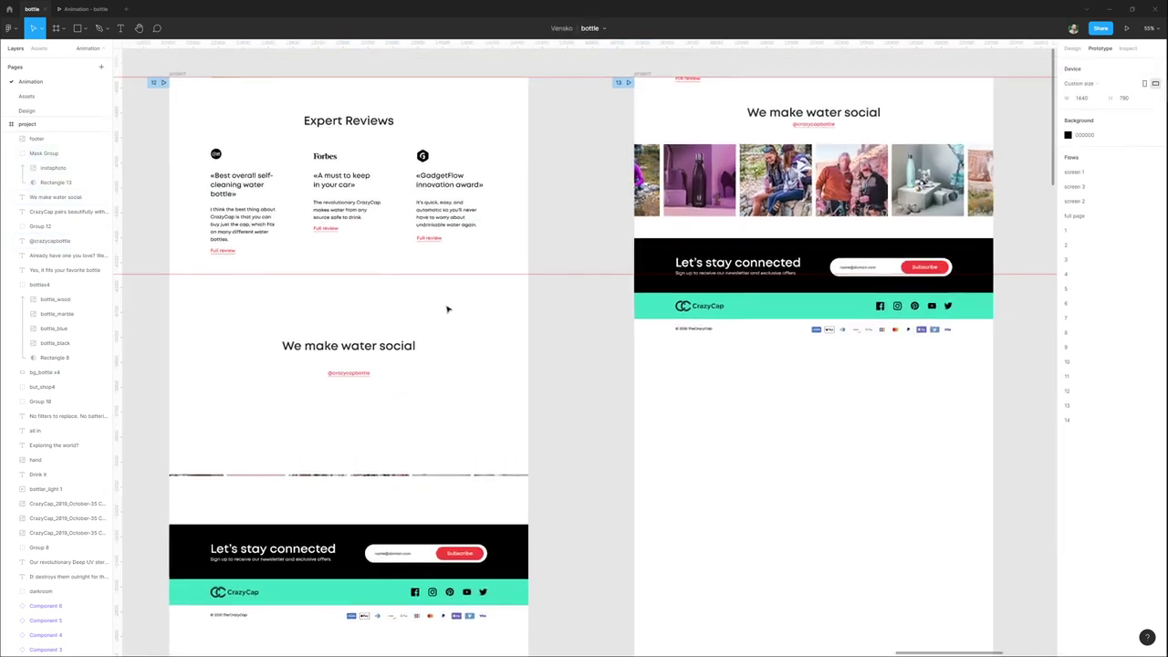
{"action": "left_click_drag", "start_coordinate": [720, 216], "coordinate": [605, 246]}
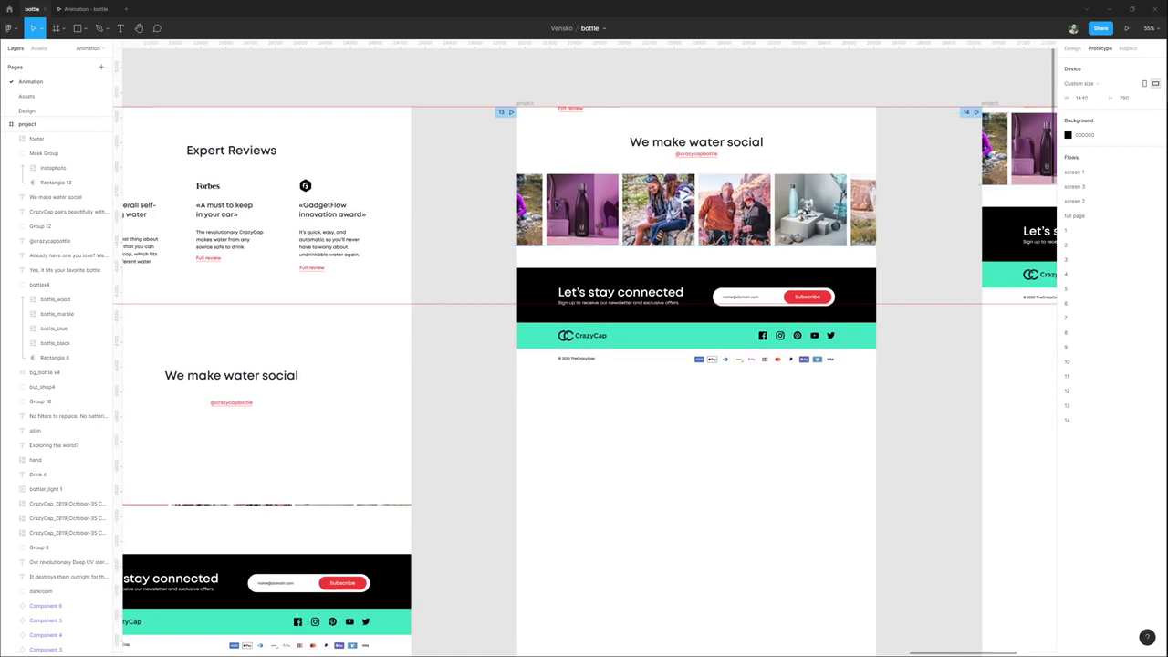
{"action": "left_click", "coordinate": [489, 226]}
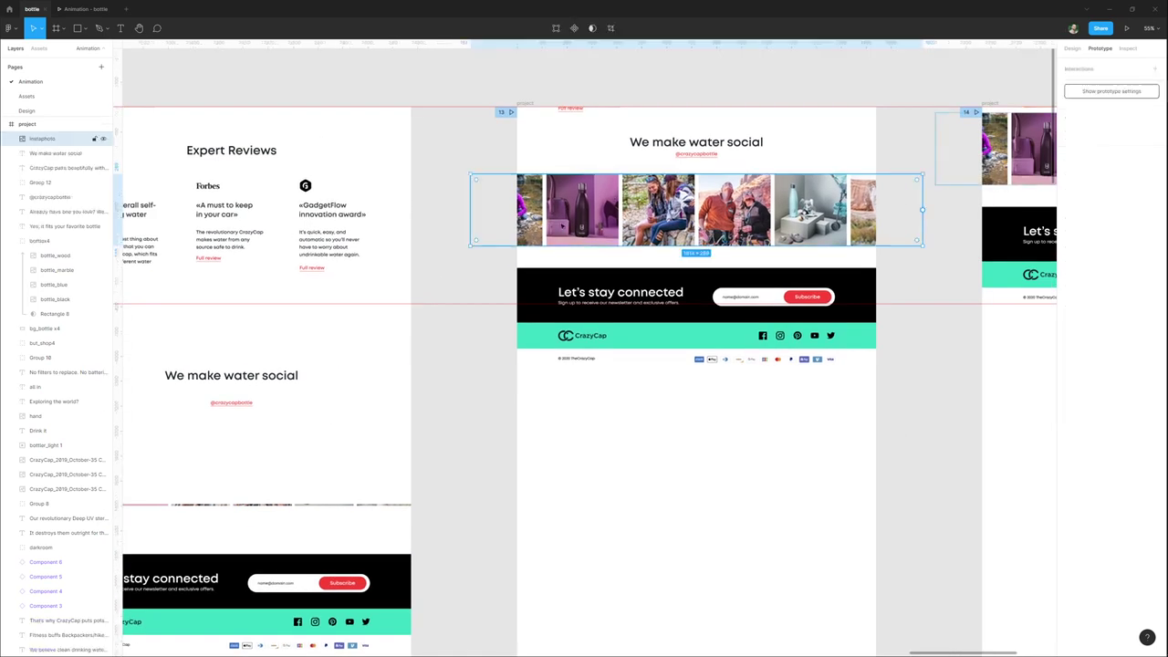
{"action": "key", "text": "Delete"}
{"action": "scroll", "coordinate": [438, 313], "scroll_direction": "down", "scroll_amount": 2}
{"action": "scroll", "coordinate": [438, 313], "scroll_direction": "left", "scroll_amount": 3}
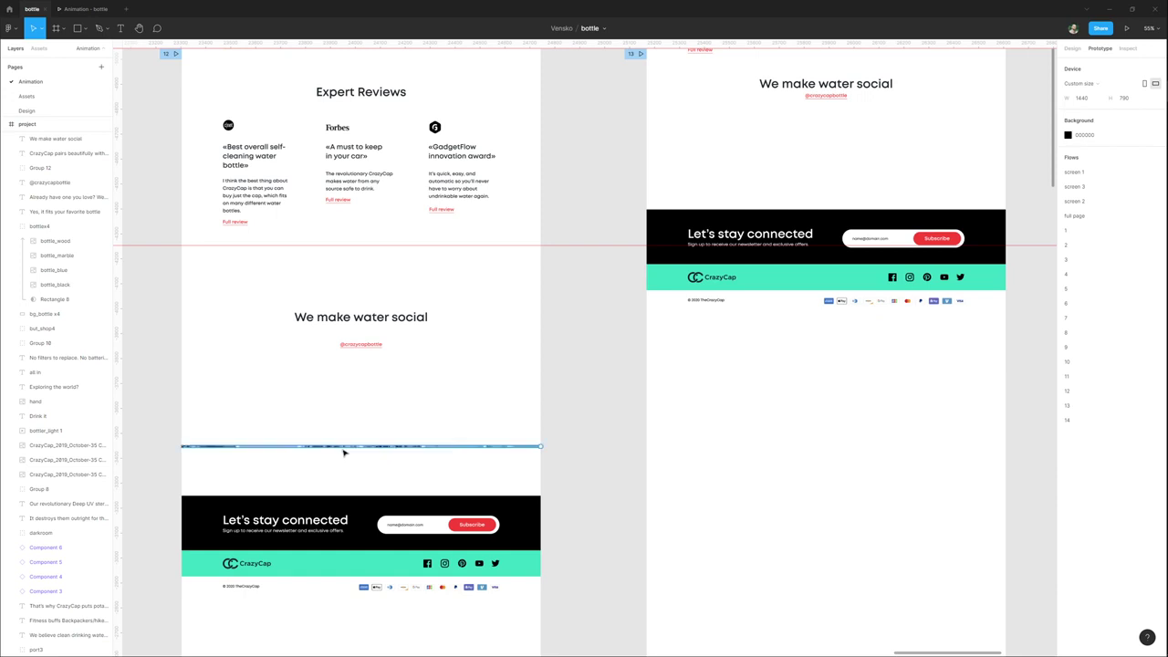
{"action": "left_click", "coordinate": [343, 449]}
{"action": "left_click_drag", "start_coordinate": [664, 142], "coordinate": [502, 253]}
{"action": "left_click", "coordinate": [494, 156]}
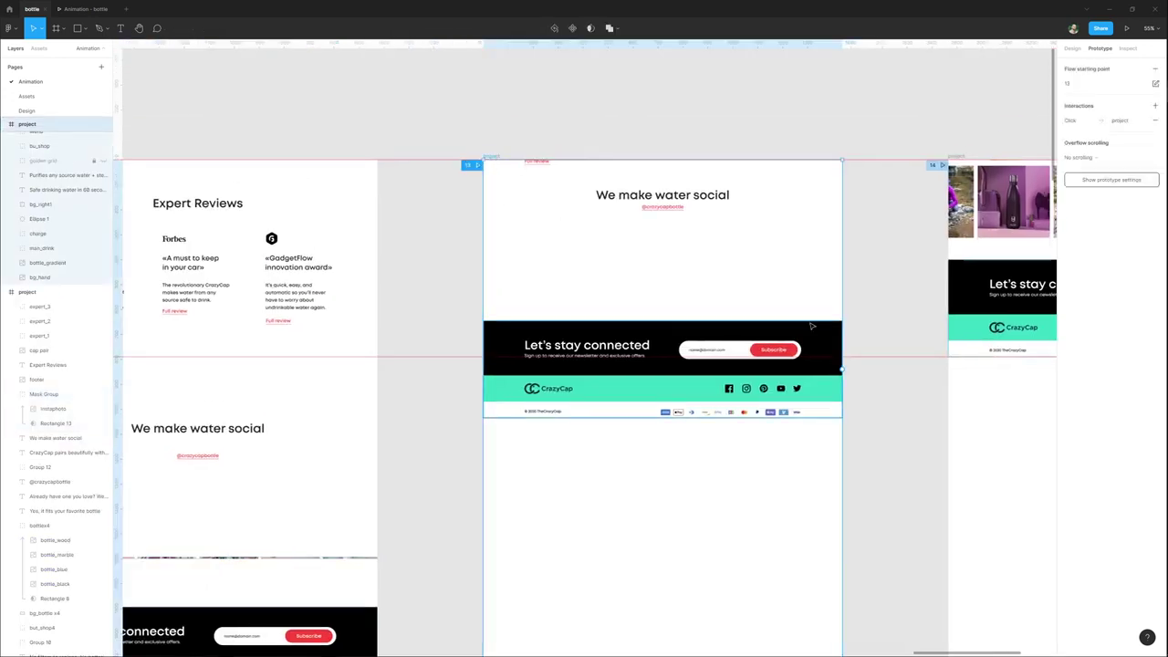
{"action": "key", "text": "ctrl+v"}
{"action": "left_click_drag", "start_coordinate": [673, 562], "coordinate": [668, 295]}
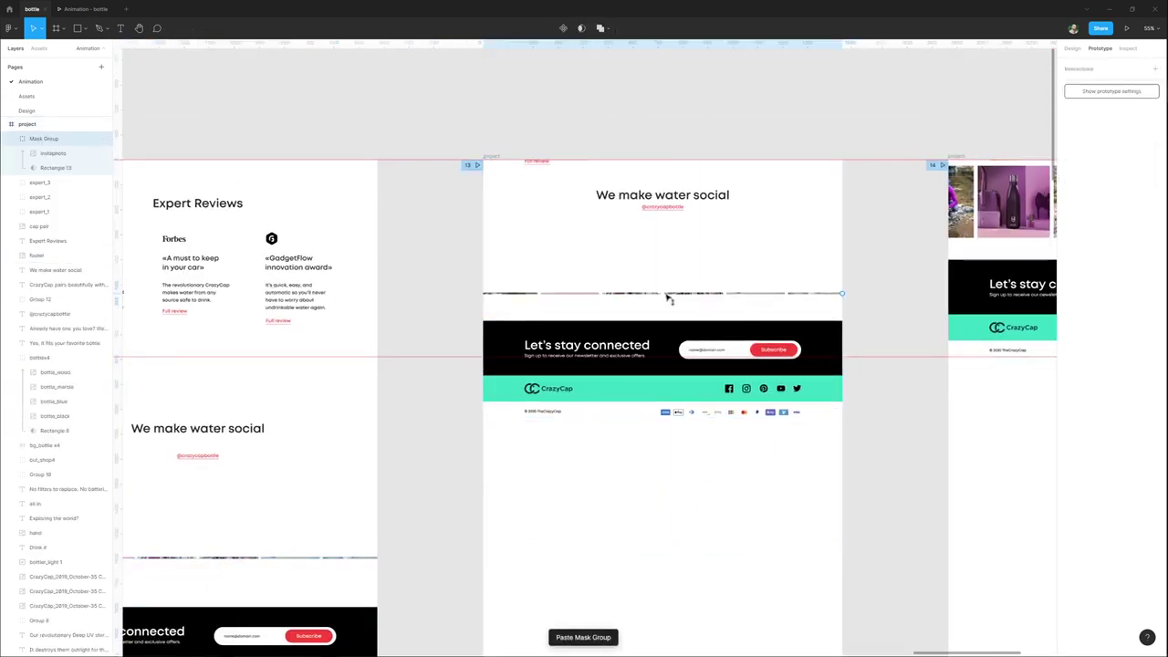
Extend the mask in frame 13 upward to uncover the full photos and nudge the masked strip slightly up.
{"action": "left_click", "coordinate": [55, 168]}
{"action": "left_click_drag", "start_coordinate": [670, 292], "coordinate": [674, 231]}
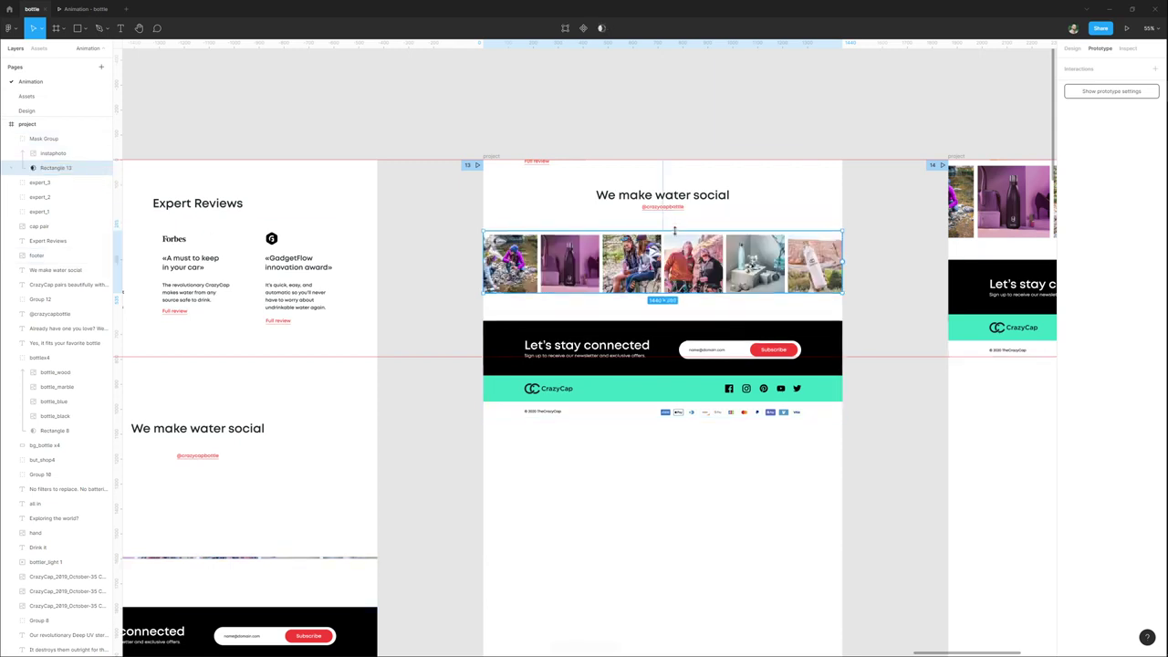
{"action": "left_click", "coordinate": [695, 318]}
{"action": "left_click_drag", "start_coordinate": [686, 277], "coordinate": [686, 270]}
Examine frame 14's photo strip and footer, and compare the layouts of frames 10 to 14.
{"action": "scroll", "coordinate": [666, 333], "scroll_direction": "down", "scroll_amount": 1}
{"action": "left_click_drag", "start_coordinate": [994, 289], "coordinate": [698, 272]}
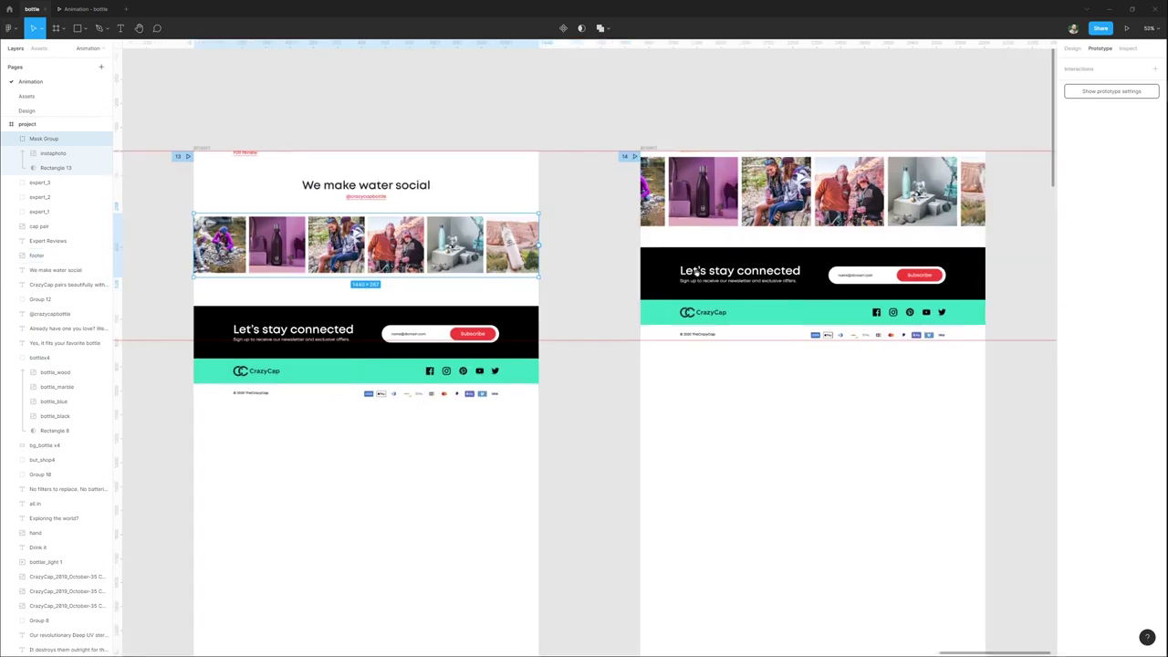
{"action": "left_click_drag", "start_coordinate": [596, 195], "coordinate": [562, 207]}
{"action": "left_click", "coordinate": [545, 244]}
{"action": "left_click", "coordinate": [652, 231]}
{"action": "left_click_drag", "start_coordinate": [787, 211], "coordinate": [656, 234]}
{"action": "scroll", "coordinate": [723, 270], "scroll_direction": "up", "scroll_amount": 5}
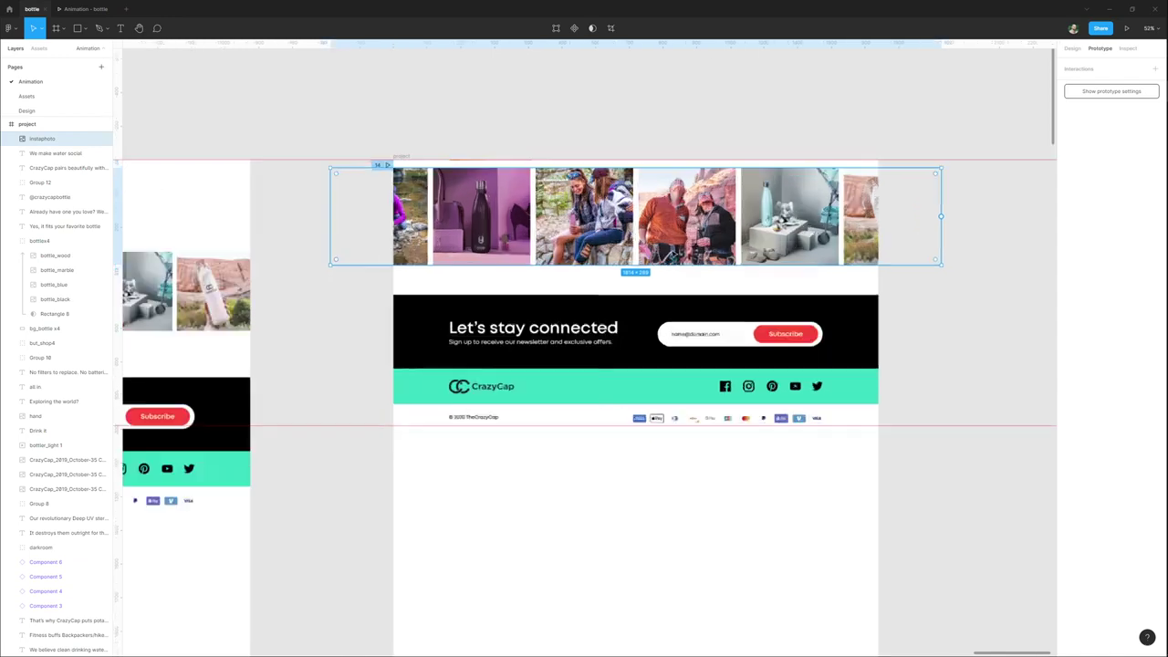
{"action": "left_click", "coordinate": [519, 363]}
{"action": "scroll", "coordinate": [706, 349], "scroll_direction": "down", "scroll_amount": 6}
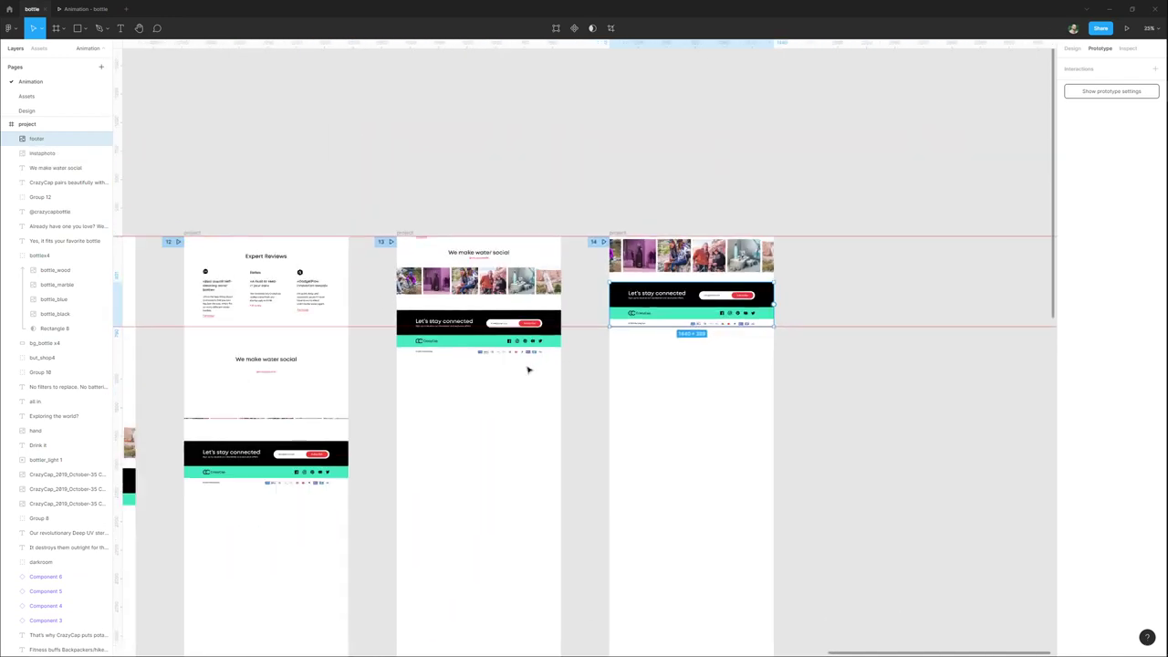
{"action": "left_click_drag", "start_coordinate": [530, 370], "coordinate": [666, 248]}
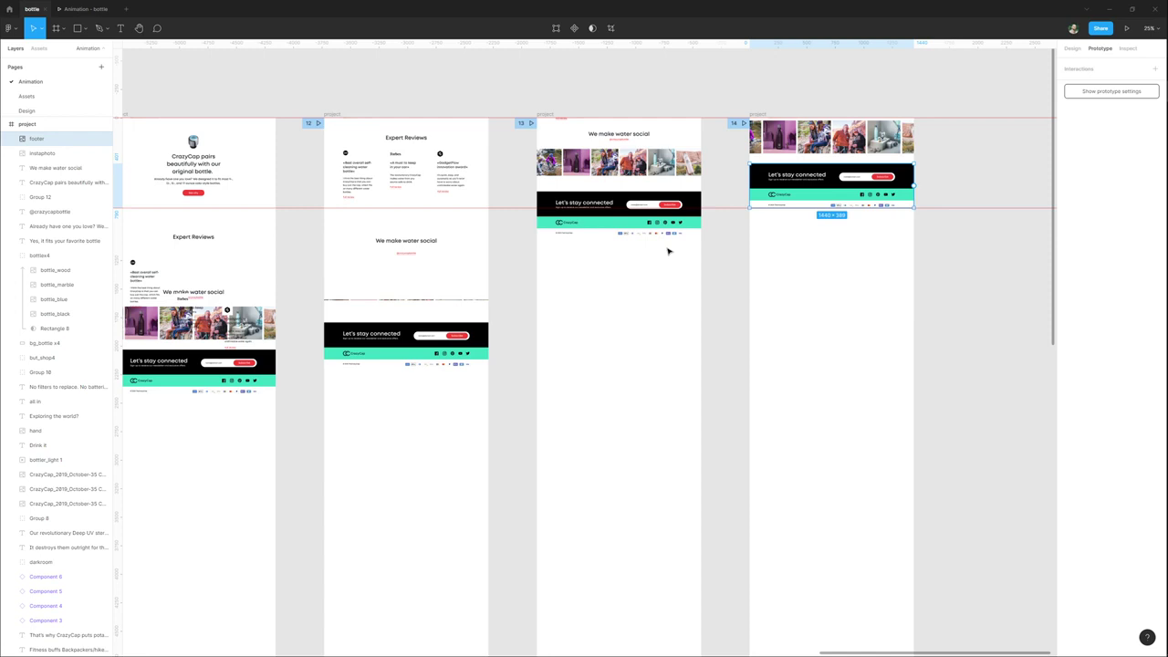
{"action": "scroll", "coordinate": [667, 251], "scroll_direction": "down", "scroll_amount": 3}
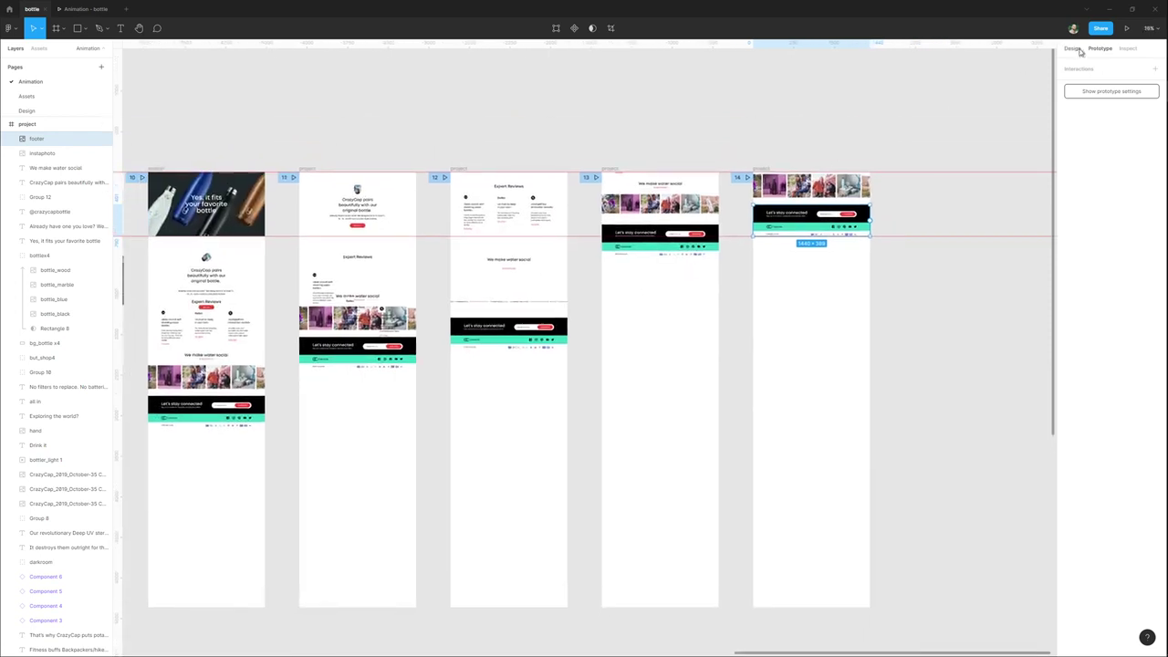
Check the prototype settings of frames 11, 13 and 14, and play the prototype from flow 9.
{"action": "left_click", "coordinate": [310, 169]}
{"action": "left_click", "coordinate": [609, 169]}
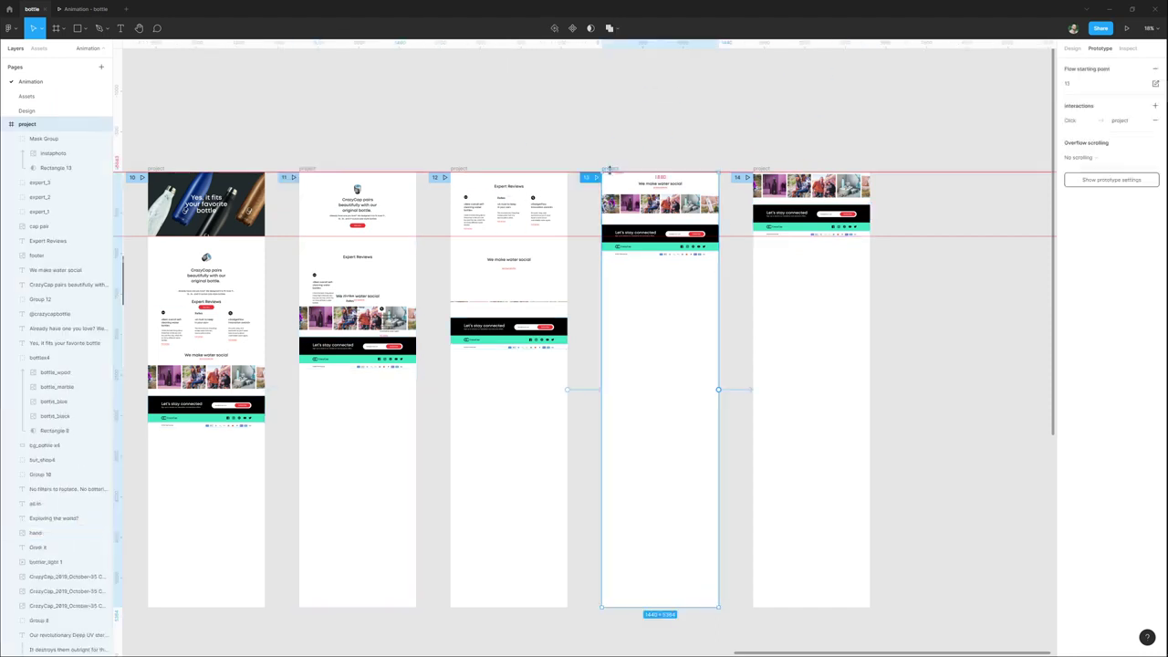
{"action": "left_click", "coordinate": [769, 170]}
{"action": "scroll", "coordinate": [548, 146], "scroll_direction": "left", "scroll_amount": 5}
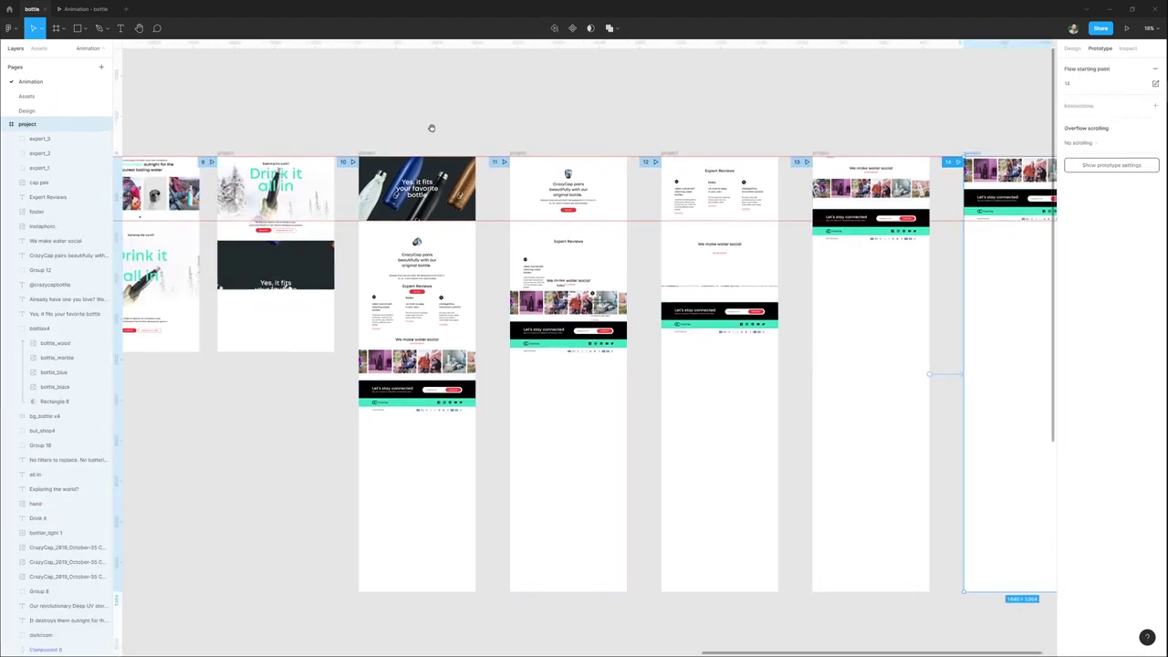
{"action": "left_click_drag", "start_coordinate": [439, 130], "coordinate": [558, 154]}
{"action": "left_click", "coordinate": [418, 148]}
{"action": "left_click", "coordinate": [339, 187]}
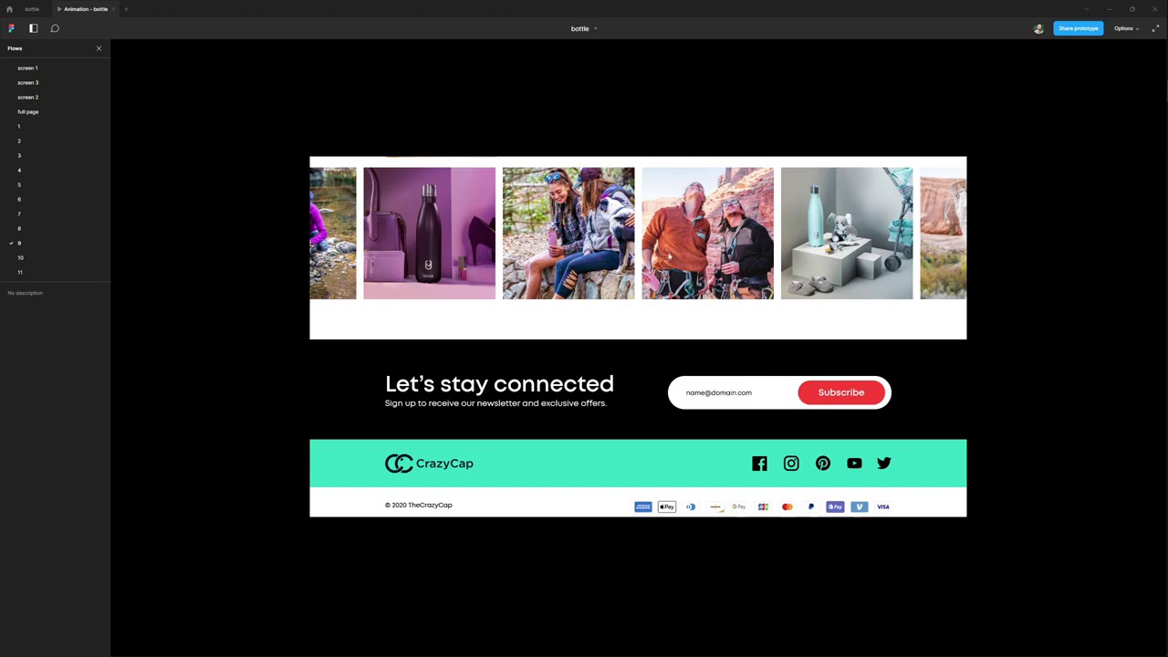
Replay the closing sections of the prototype preview from flow 13.
{"action": "left_click", "coordinate": [35, 258]}
{"action": "scroll", "coordinate": [34, 261], "scroll_direction": "down", "scroll_amount": 1}
{"action": "left_click", "coordinate": [34, 260]}
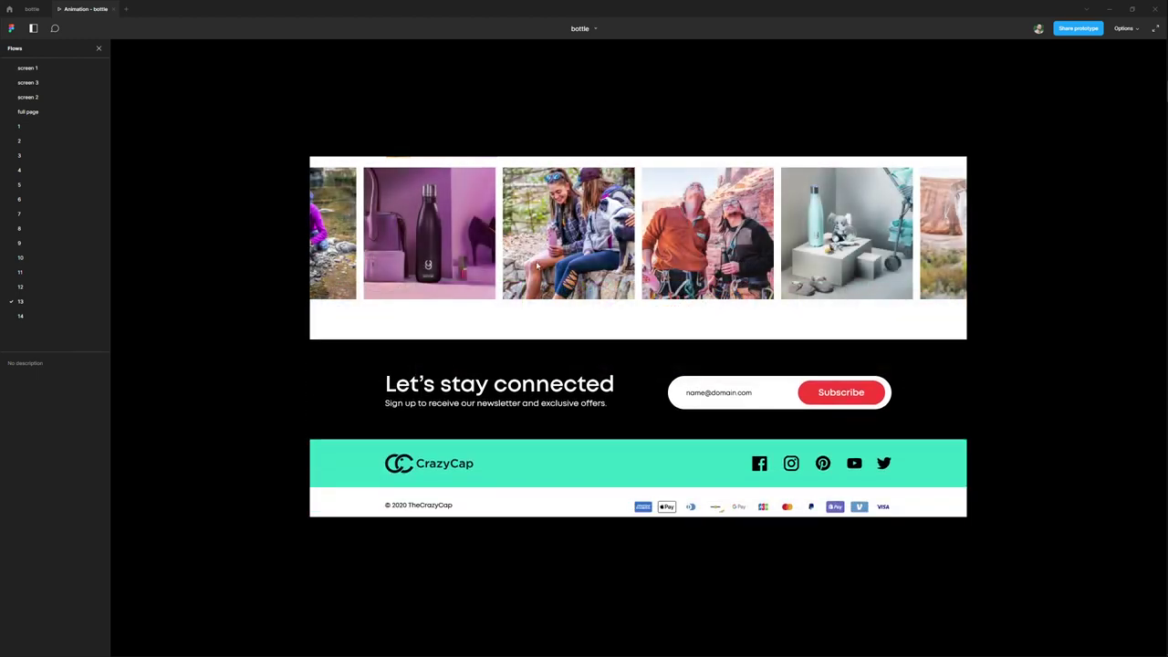
Replace frame 14's photo strip with a copy of frame 13's masked photo group, placed just above the footer.
{"action": "left_click", "coordinate": [34, 12]}
{"action": "left_click_drag", "start_coordinate": [736, 307], "coordinate": [321, 292]}
{"action": "left_click", "coordinate": [827, 290]}
{"action": "scroll", "coordinate": [726, 153], "scroll_direction": "up", "scroll_amount": 4}
{"action": "scroll", "coordinate": [724, 153], "scroll_direction": "up", "scroll_amount": 3}
{"action": "left_click", "coordinate": [664, 245]}
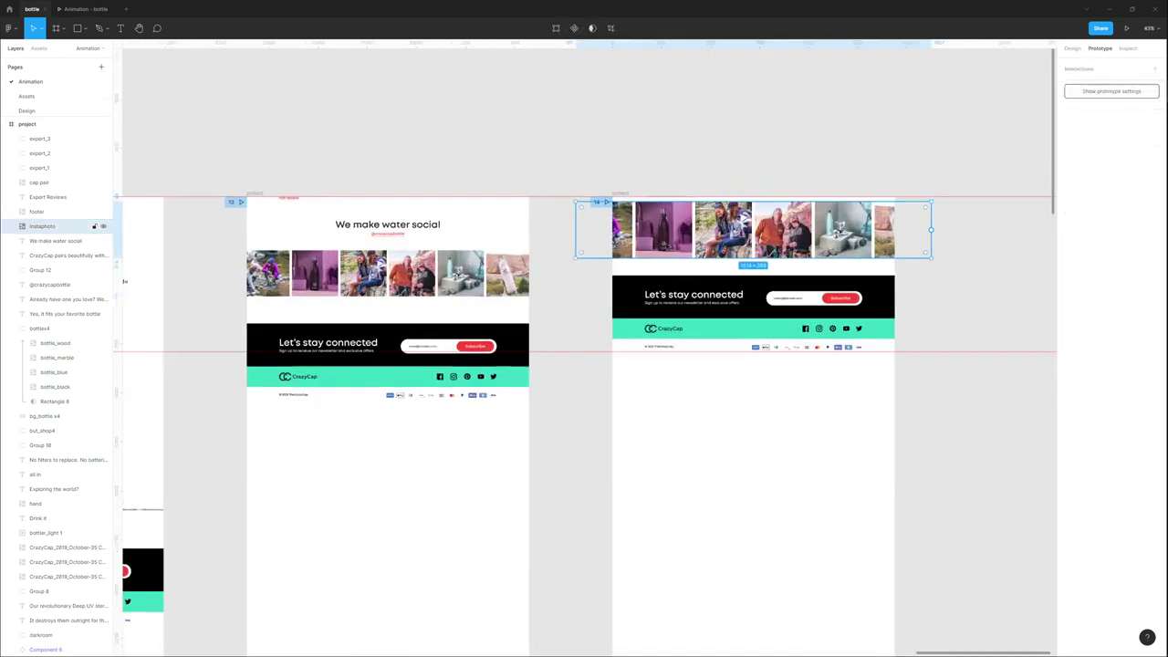
{"action": "key", "text": "Delete"}
{"action": "left_click", "coordinate": [497, 279]}
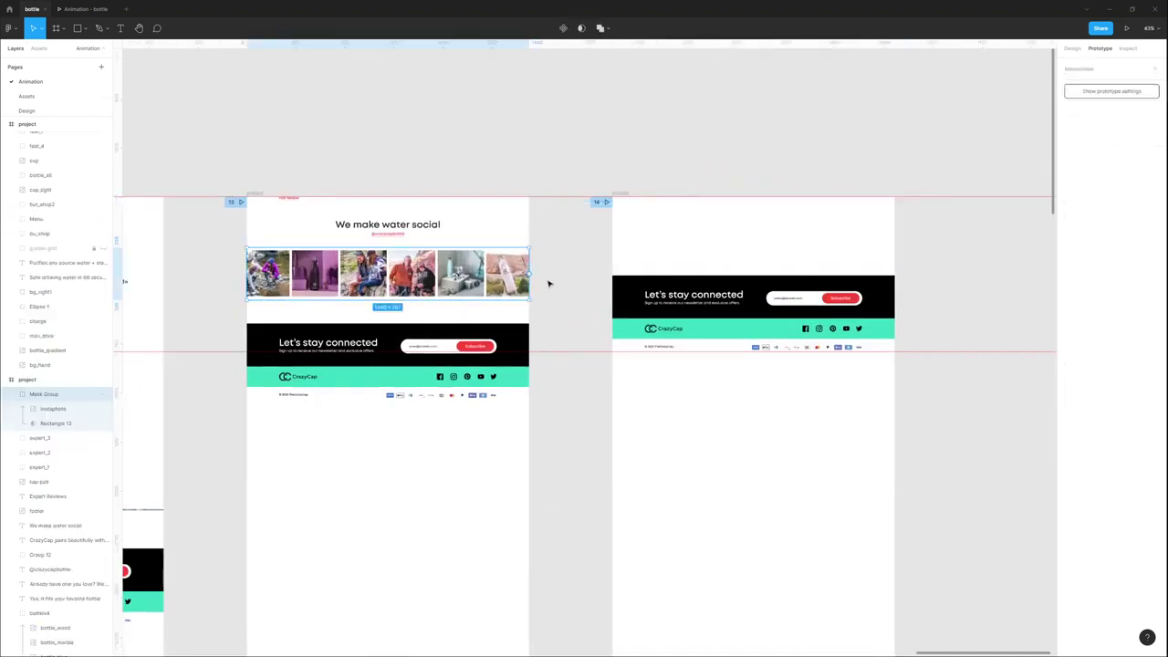
{"action": "left_click", "coordinate": [623, 195]}
{"action": "key", "text": "ctrl+v"}
{"action": "left_click_drag", "start_coordinate": [722, 269], "coordinate": [721, 232]}
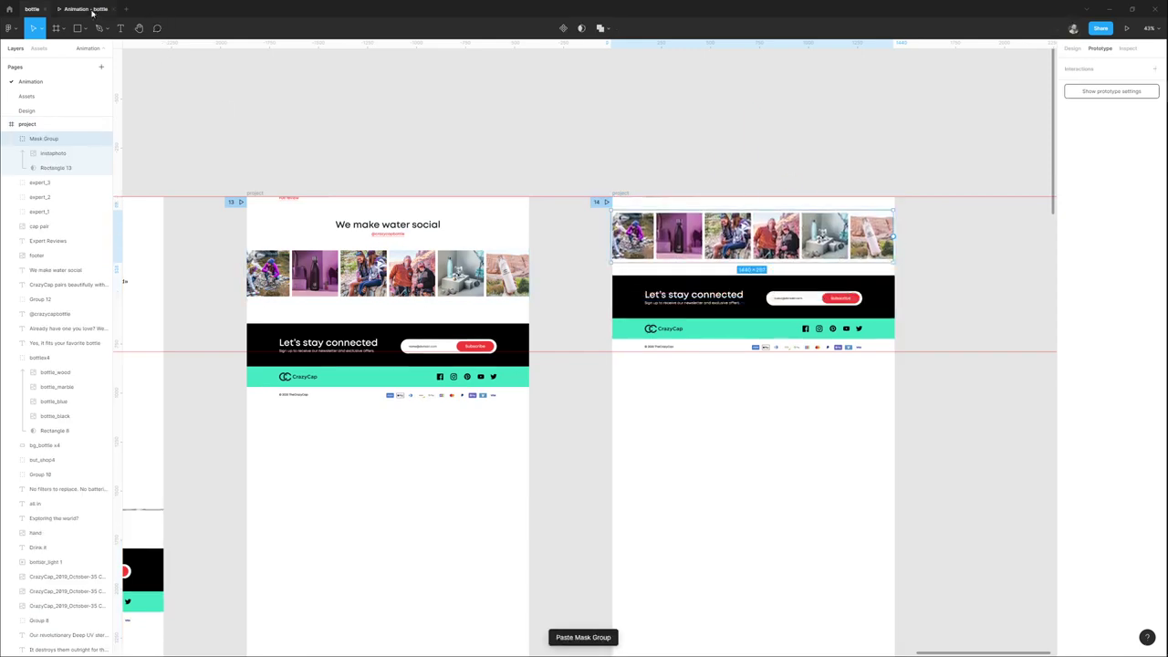
Play the prototype preview from flow 12 through to the closing photo strip and footer.
{"action": "left_click", "coordinate": [91, 10]}
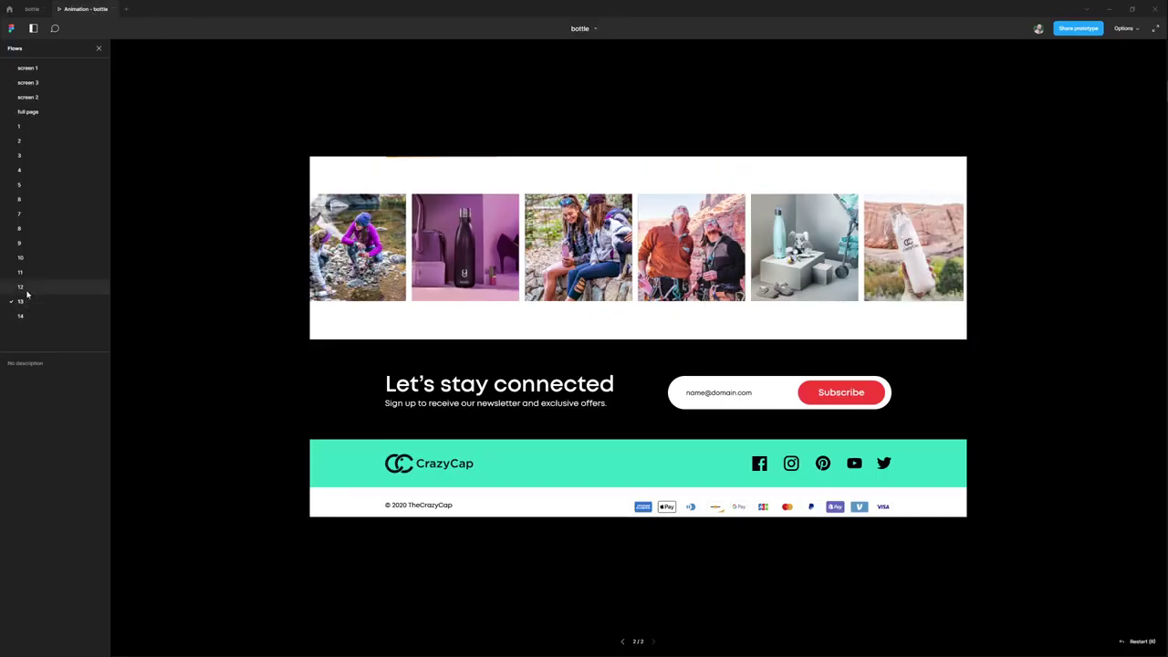
{"action": "left_click", "coordinate": [25, 287]}
{"action": "scroll", "coordinate": [721, 366], "scroll_direction": "down", "scroll_amount": 3}
{"action": "scroll", "coordinate": [742, 347], "scroll_direction": "down", "scroll_amount": 3}
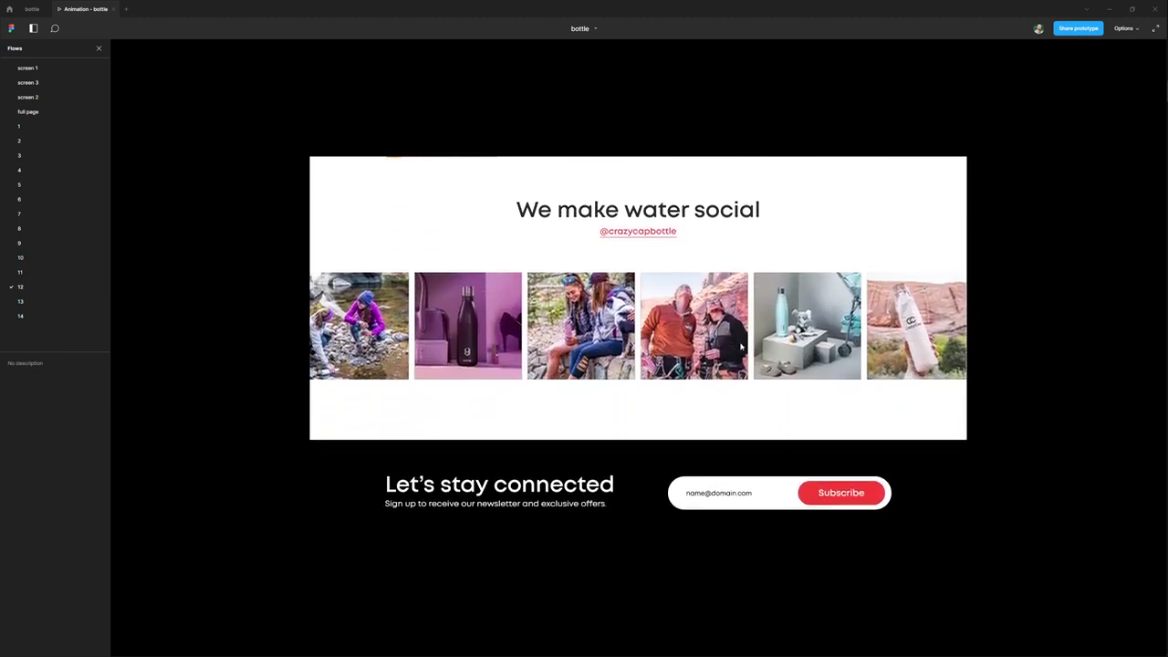
{"action": "scroll", "coordinate": [741, 347], "scroll_direction": "down", "scroll_amount": 3}
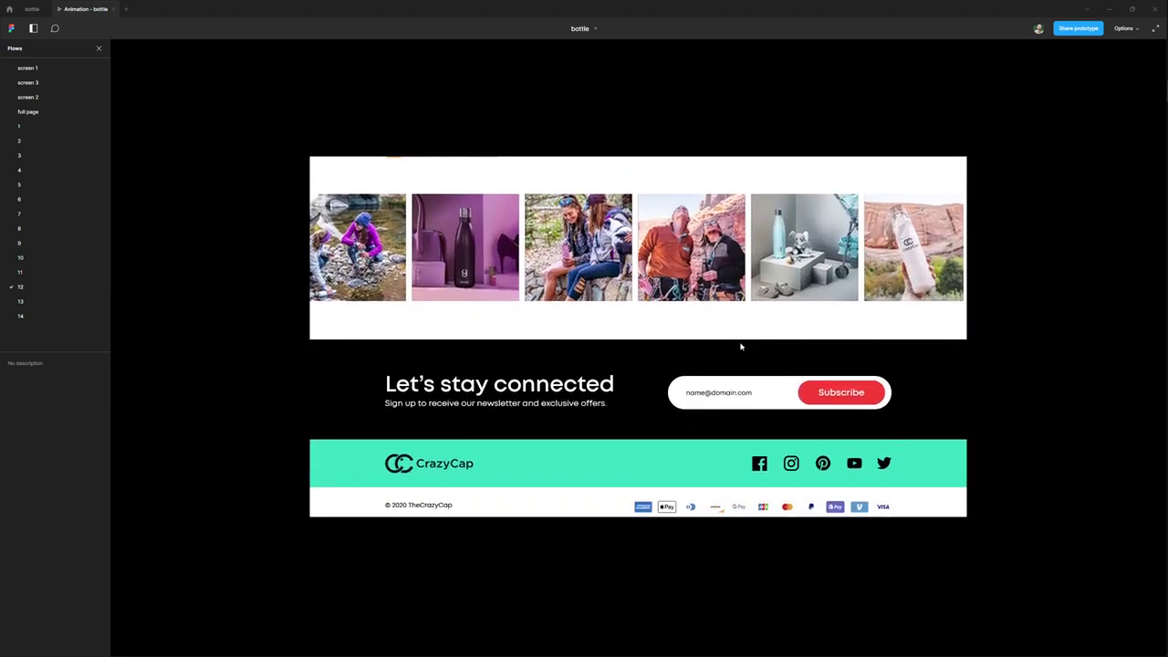
Duplicate frame 14 into the empty space beside it as frame 15.
{"action": "left_click", "coordinate": [30, 11]}
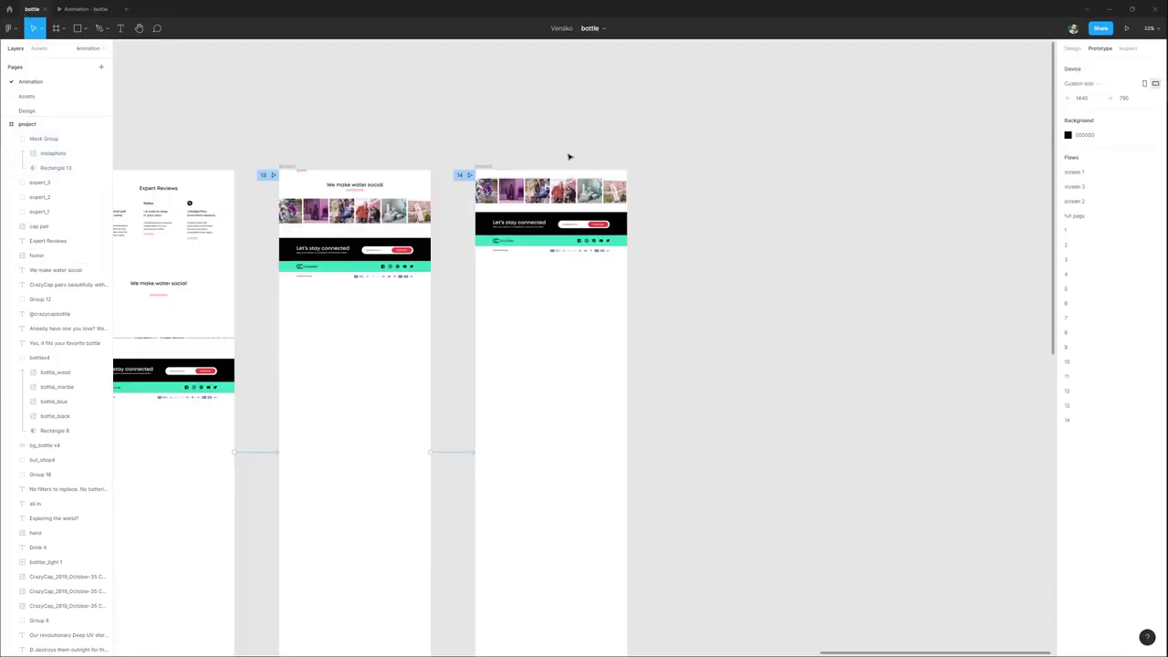
{"action": "left_click_drag", "start_coordinate": [490, 165], "coordinate": [688, 165]}
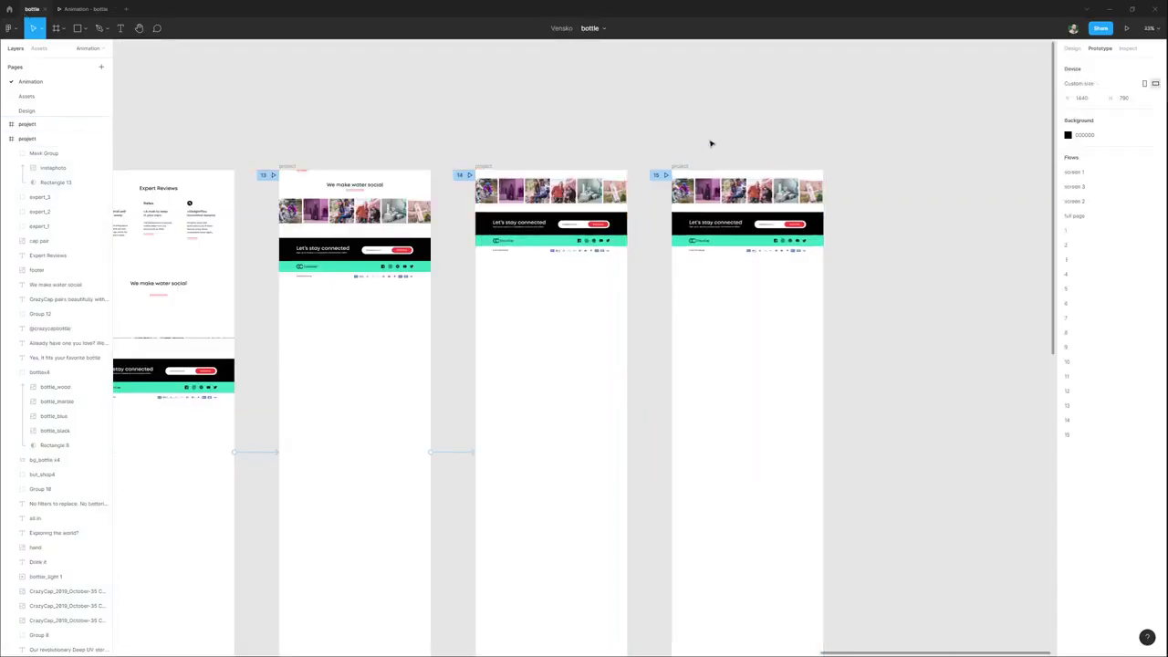
{"action": "scroll", "coordinate": [739, 163], "scroll_direction": "up", "scroll_amount": 2}
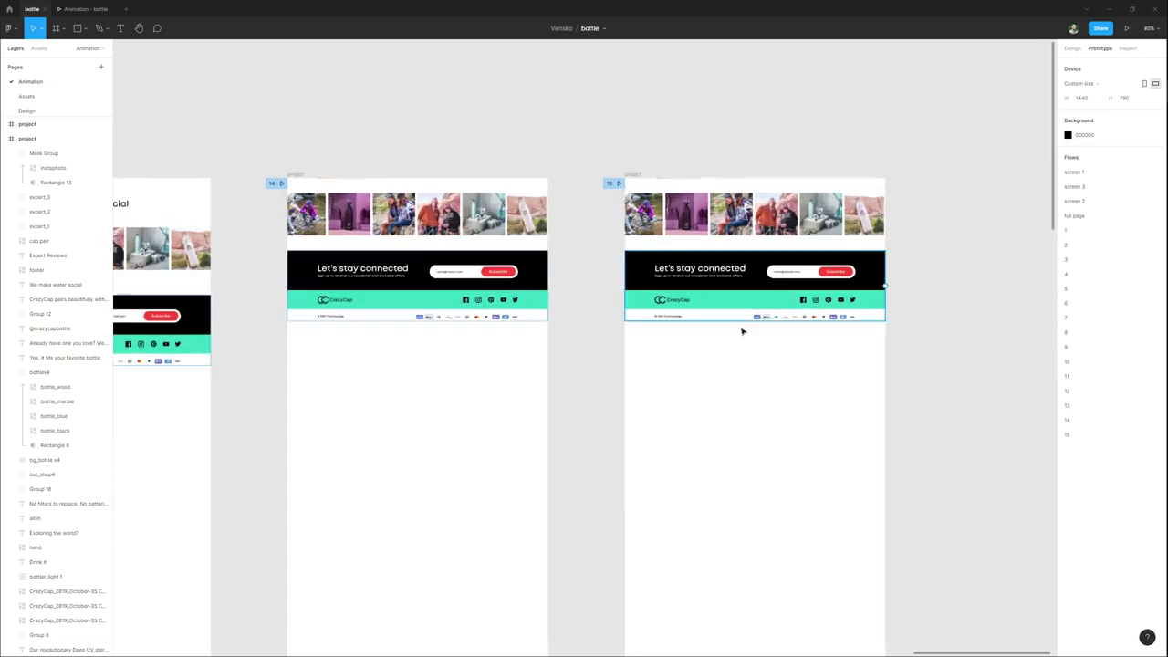
Cover frame 15's photos and footer with a rectangle of about 1459 × 953 and fill it white (FFFFFF).
{"action": "scroll", "coordinate": [743, 331], "scroll_direction": "right", "scroll_amount": 1}
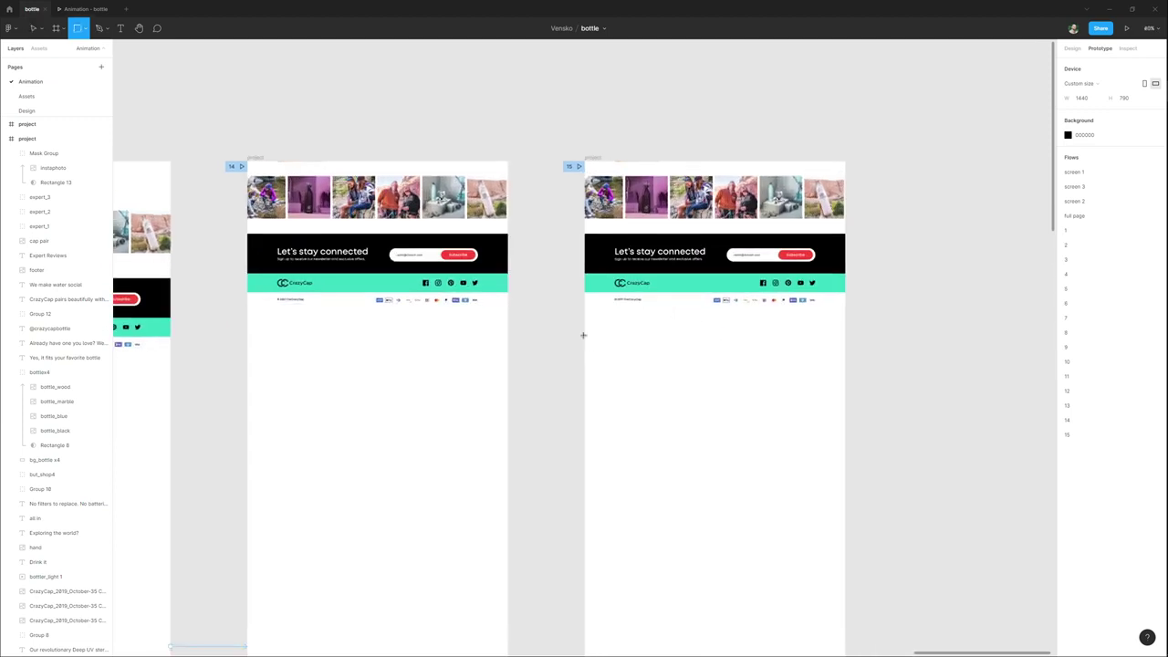
{"action": "left_click_drag", "start_coordinate": [583, 335], "coordinate": [844, 163]}
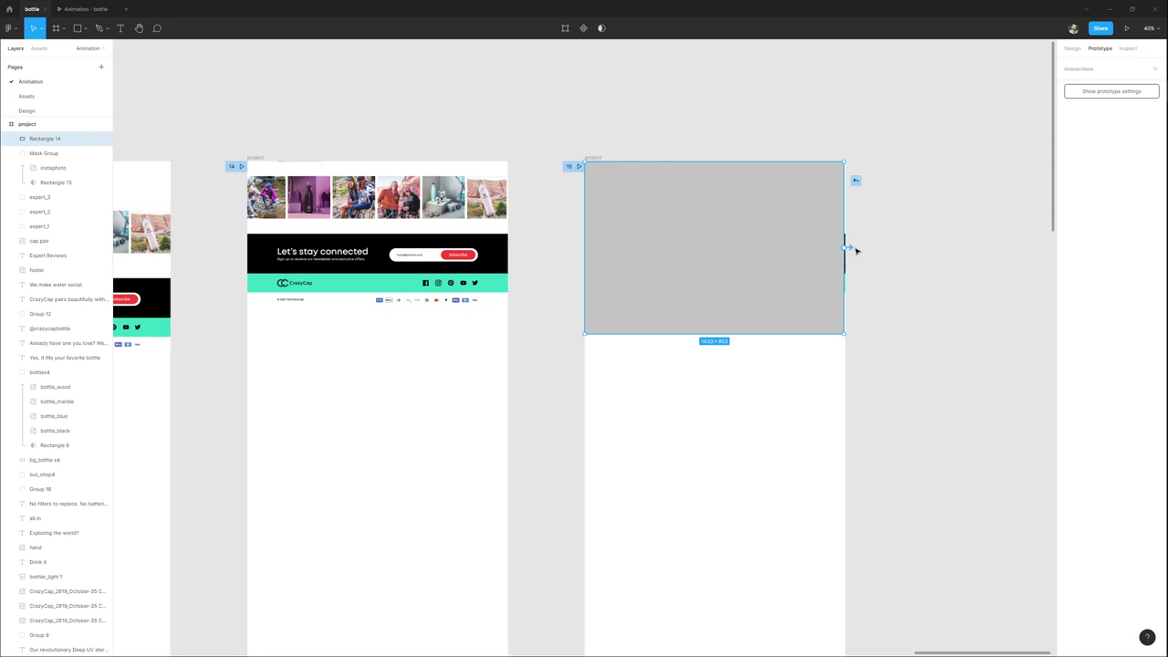
{"action": "left_click", "coordinate": [1079, 49]}
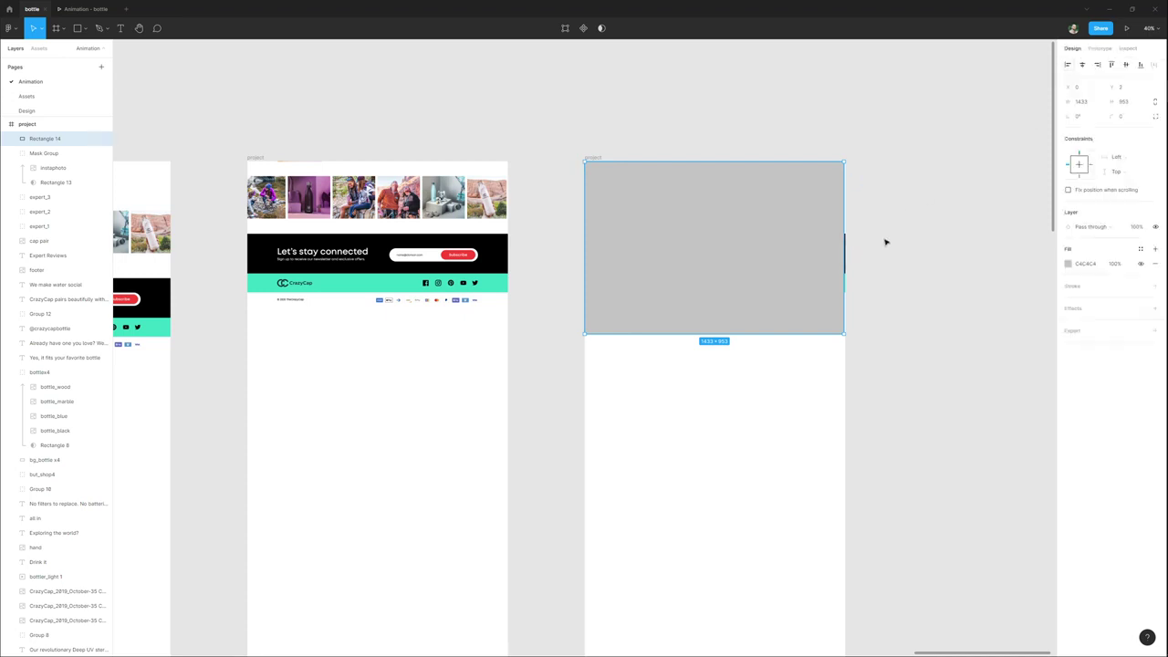
{"action": "left_click_drag", "start_coordinate": [849, 248], "coordinate": [847, 248]}
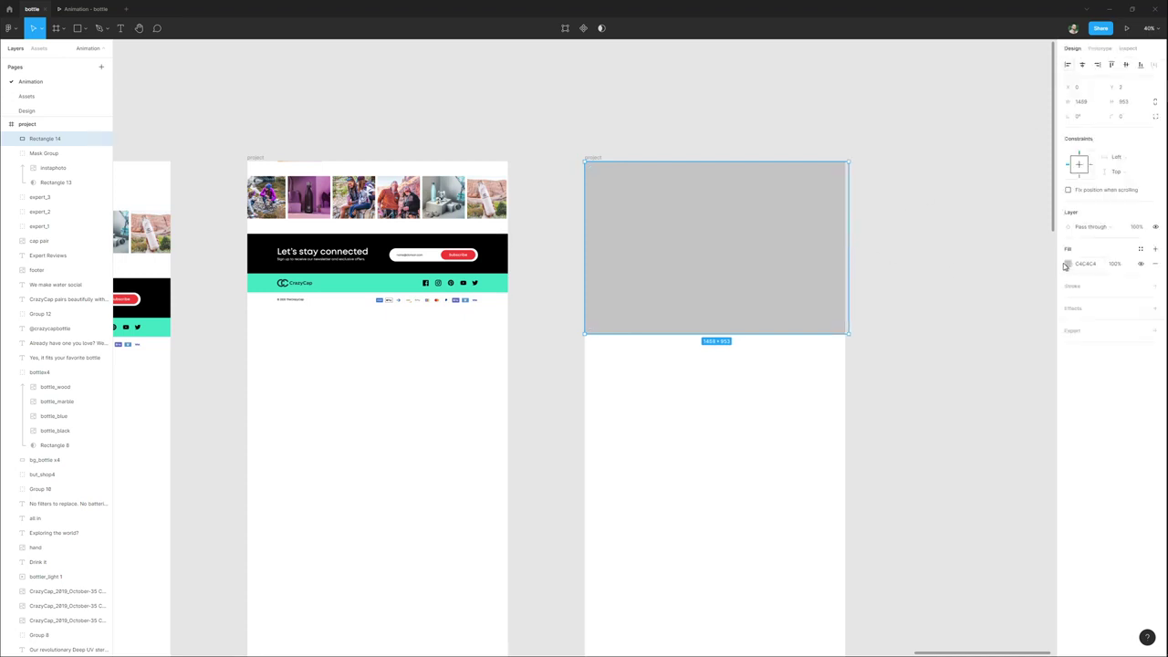
{"action": "left_click", "coordinate": [1069, 264]}
{"action": "left_click_drag", "start_coordinate": [1008, 303], "coordinate": [943, 273]}
{"action": "left_click", "coordinate": [892, 245]}
Paste a fully transparent copy of the white rectangle into frame 14, and shift frame 15's rectangle slightly up past the frame edge.
{"action": "left_click", "coordinate": [717, 253]}
{"action": "left_click", "coordinate": [256, 160]}
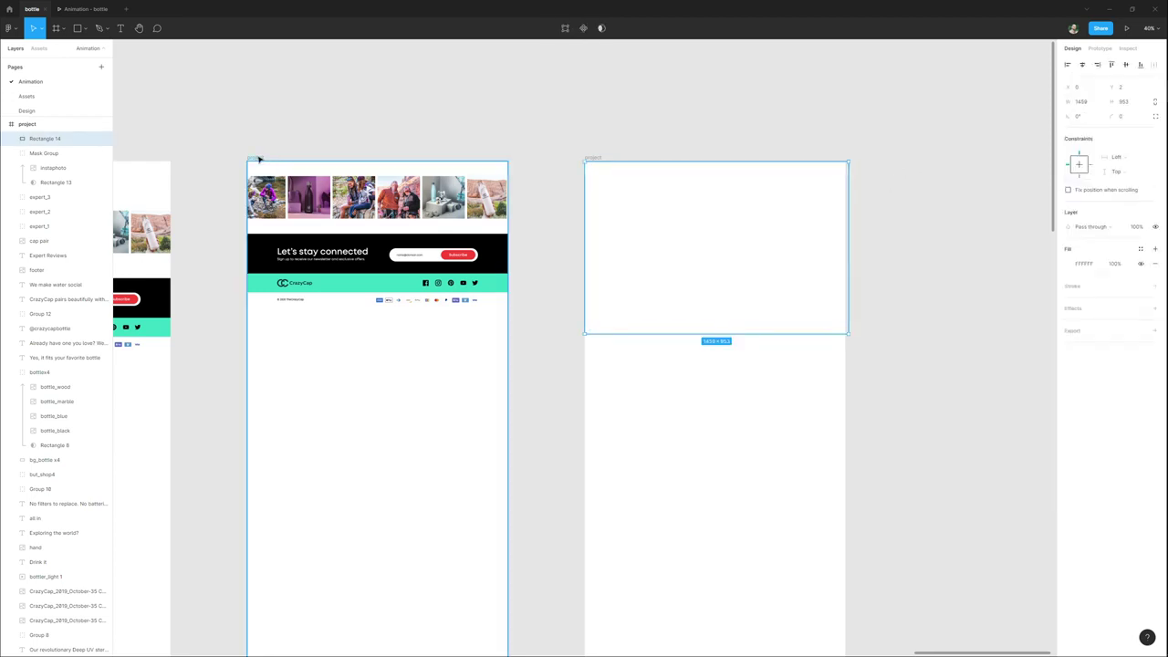
{"action": "key", "text": "ctrl+v"}
{"action": "left_click_drag", "start_coordinate": [1137, 230], "coordinate": [1137, 228]}
{"action": "left_click", "coordinate": [664, 277]}
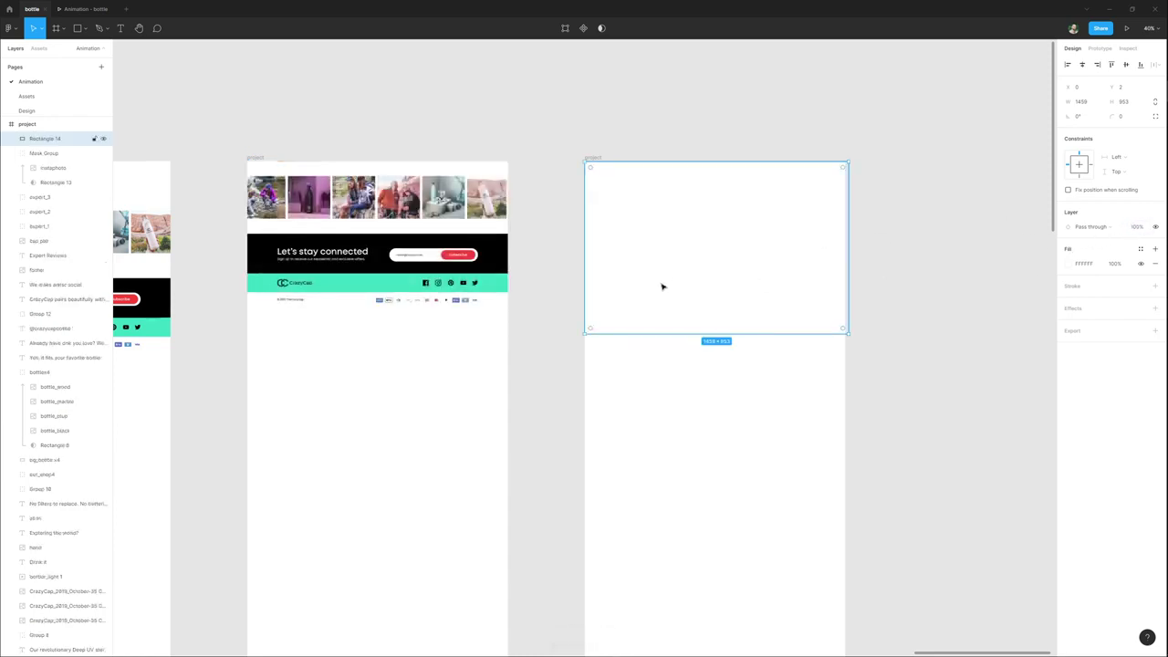
{"action": "left_click_drag", "start_coordinate": [699, 215], "coordinate": [700, 211]}
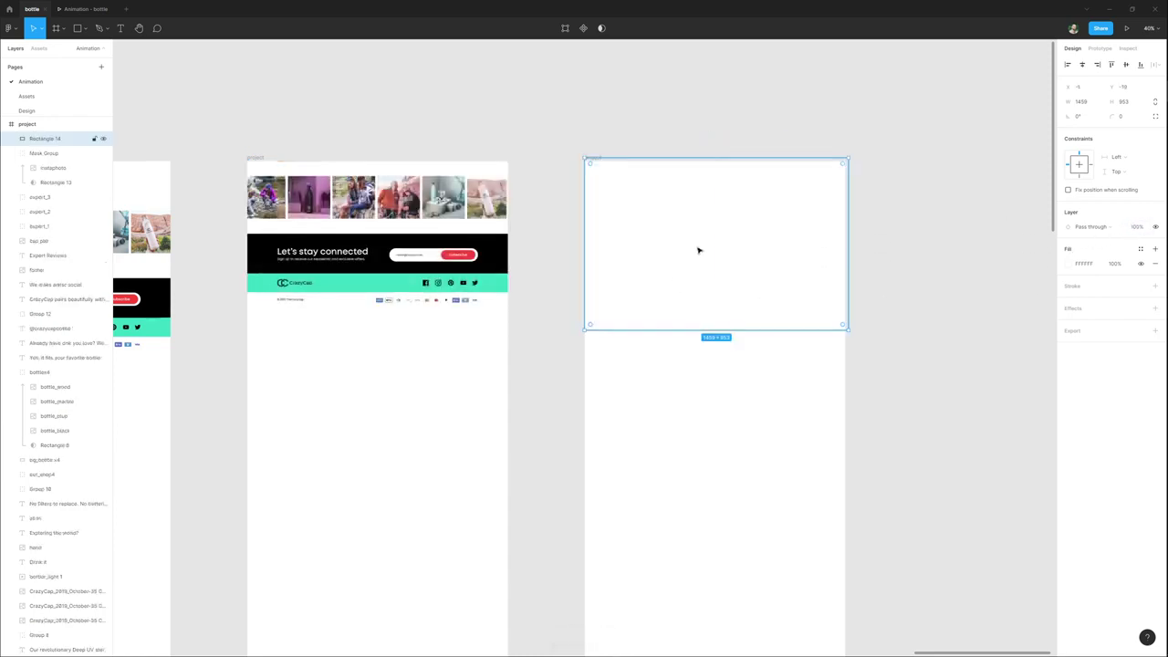
Paste the white rectangle into the first bottle screen's frame and set its layer opacity to 0%.
{"action": "scroll", "coordinate": [698, 250], "scroll_direction": "down", "scroll_amount": 10, "text": "ctrl"}
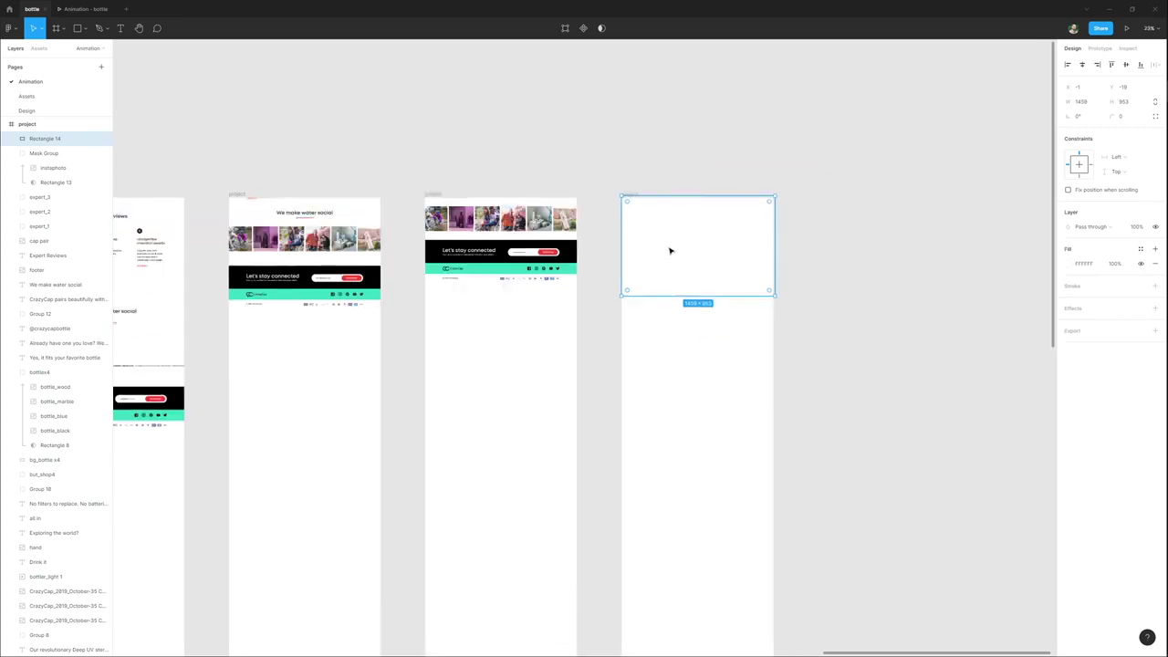
{"action": "scroll", "coordinate": [420, 204], "scroll_direction": "up", "scroll_amount": 8}
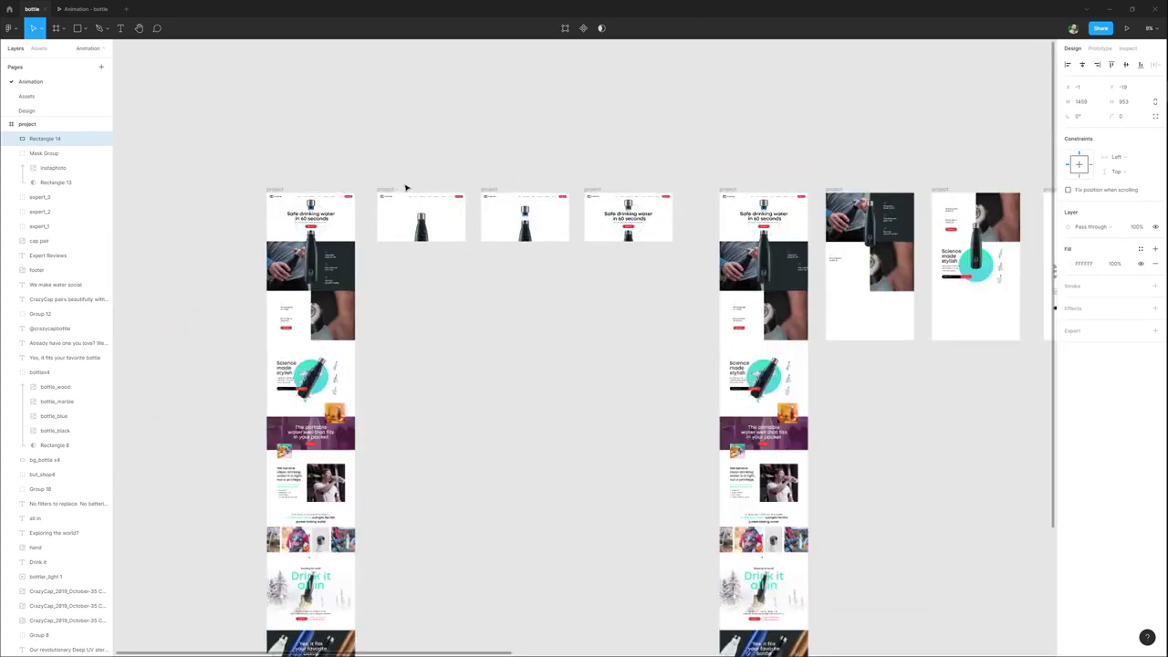
{"action": "left_click", "coordinate": [334, 201]}
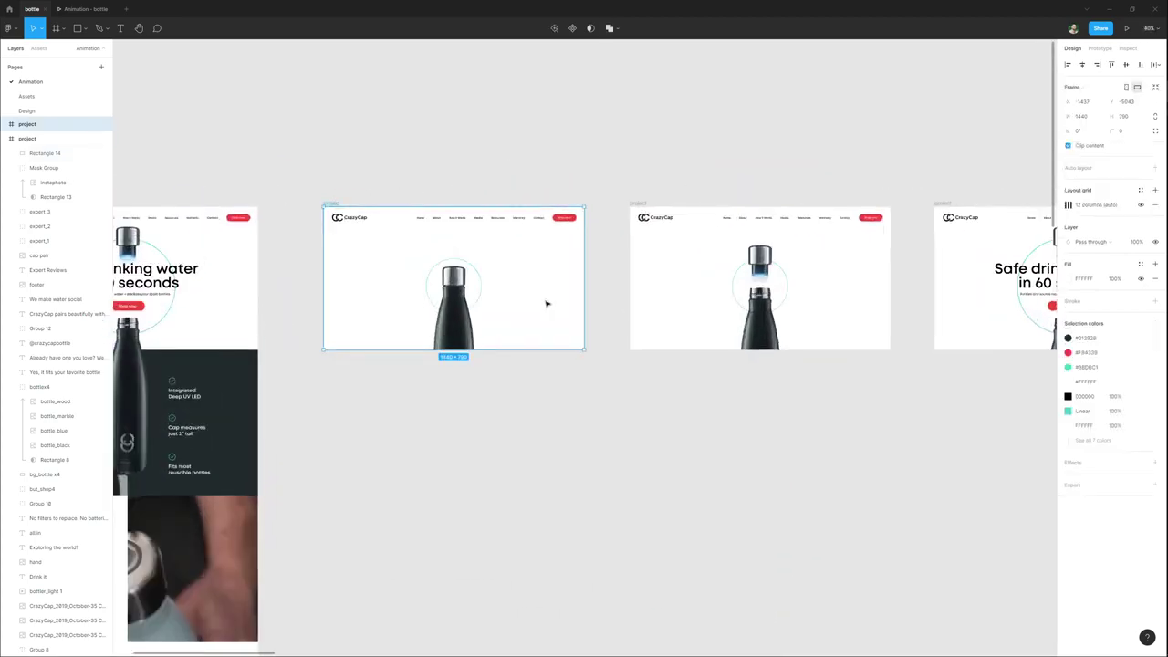
{"action": "key", "text": "ctrl+v"}
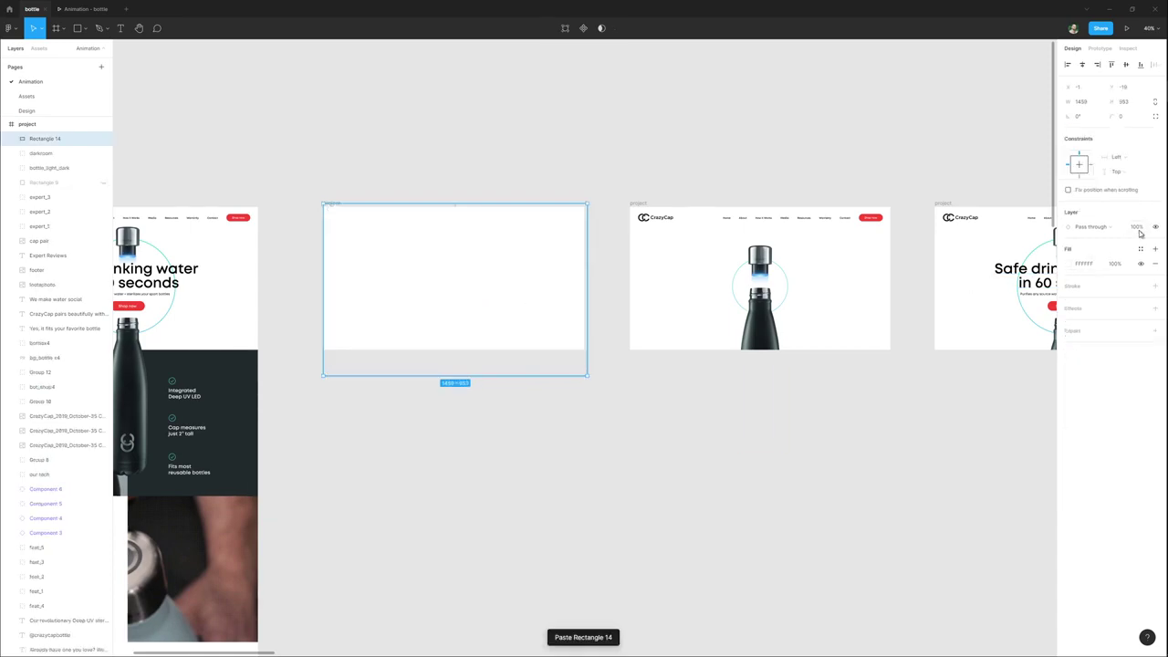
{"action": "left_click", "coordinate": [1137, 229]}
{"action": "type", "text": "5"}
{"action": "key", "text": "Return"}
Link frame 14 to frame 15 with an on-click prototype connection.
{"action": "scroll", "coordinate": [996, 282], "scroll_direction": "down", "scroll_amount": 10}
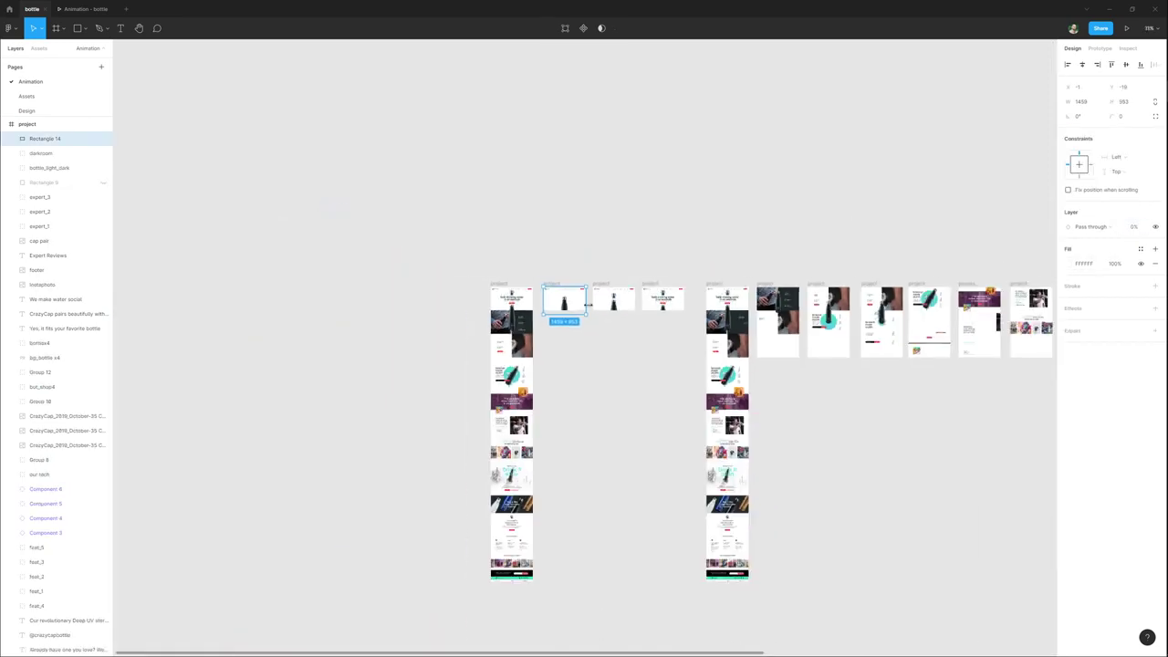
{"action": "scroll", "coordinate": [716, 293], "scroll_direction": "up", "scroll_amount": 8}
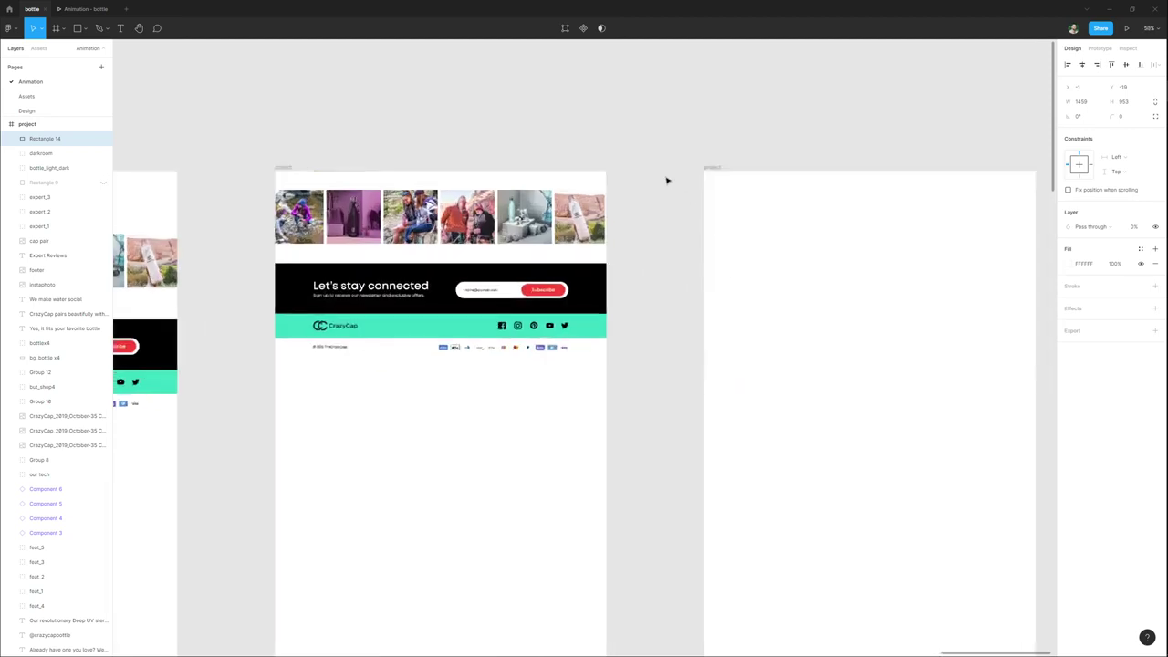
{"action": "left_click_drag", "start_coordinate": [664, 178], "coordinate": [522, 207]}
{"action": "scroll", "coordinate": [522, 206], "scroll_direction": "down", "scroll_amount": 2}
{"action": "left_click", "coordinate": [445, 185]}
{"action": "left_click", "coordinate": [321, 199]}
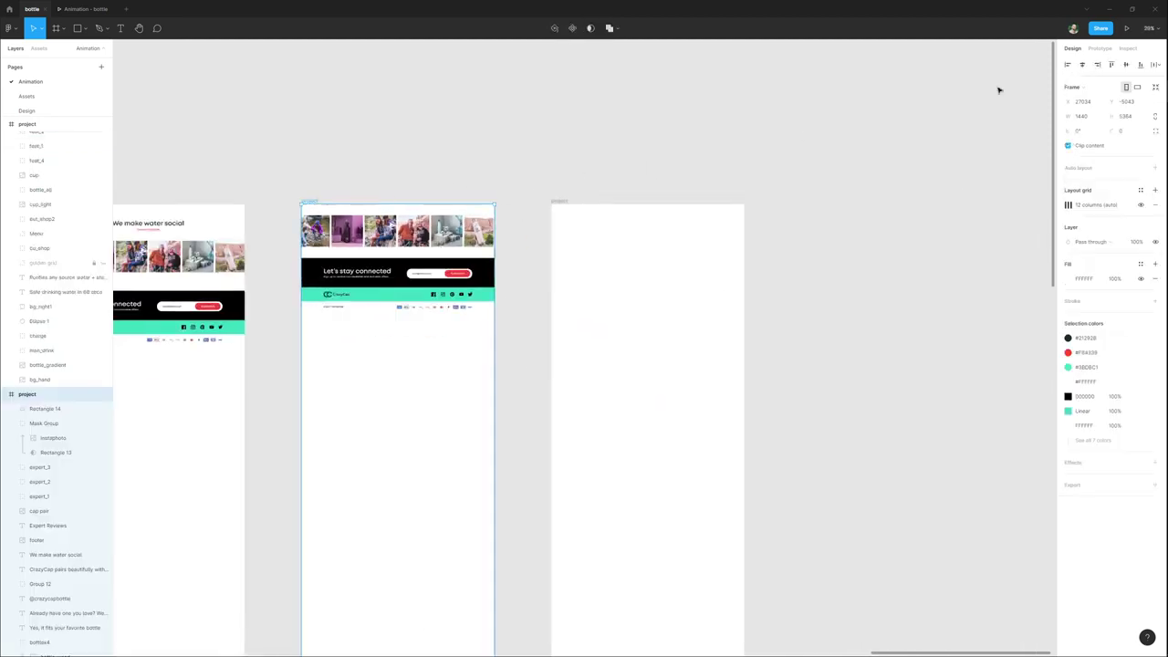
{"action": "left_click", "coordinate": [1102, 48]}
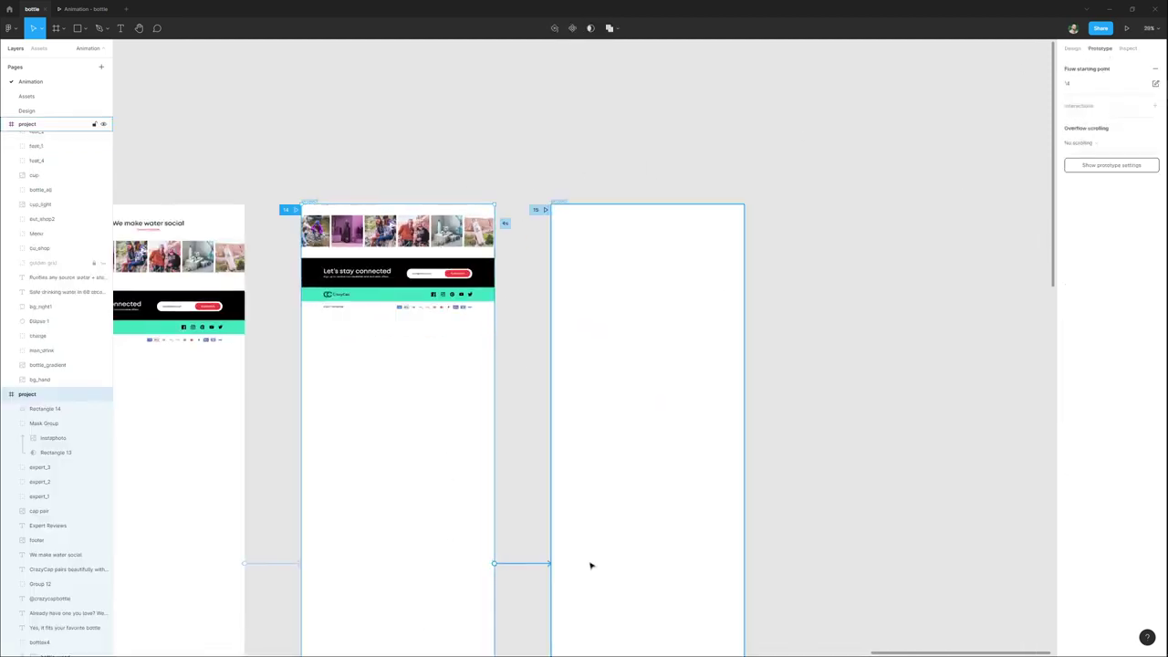
{"action": "left_click_drag", "start_coordinate": [563, 566], "coordinate": [567, 562]}
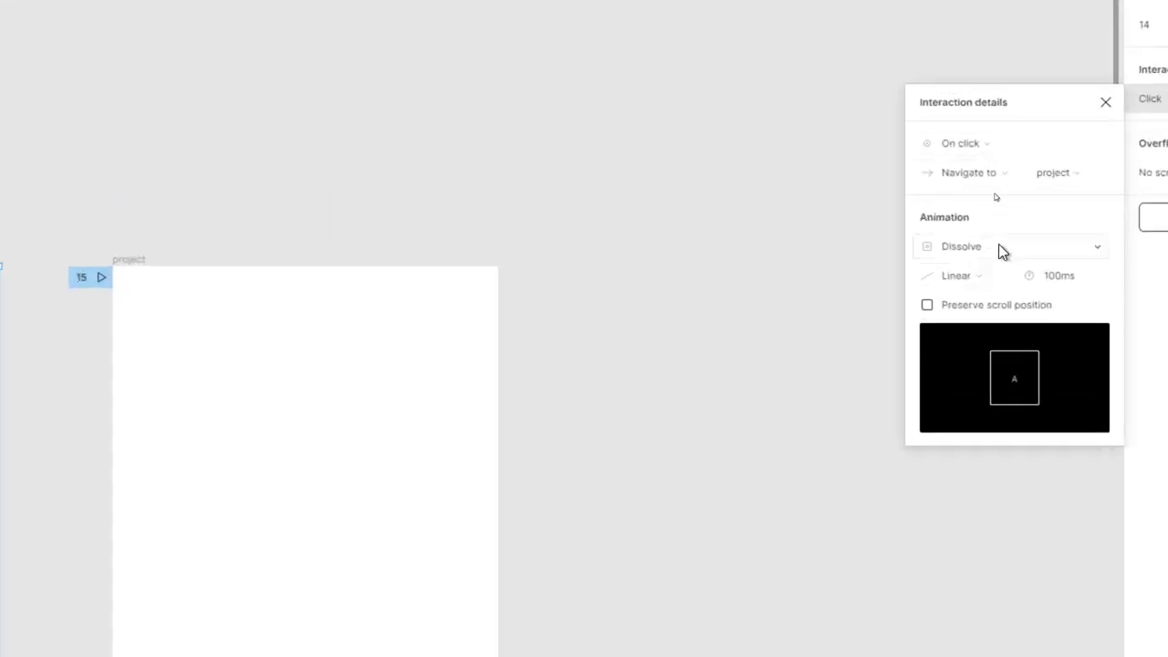
Set the frame 14 to 15 transition to Smart animate with Ease in and out easing and a 600 ms duration.
{"action": "left_click", "coordinate": [1000, 249]}
{"action": "left_click", "coordinate": [979, 268]}
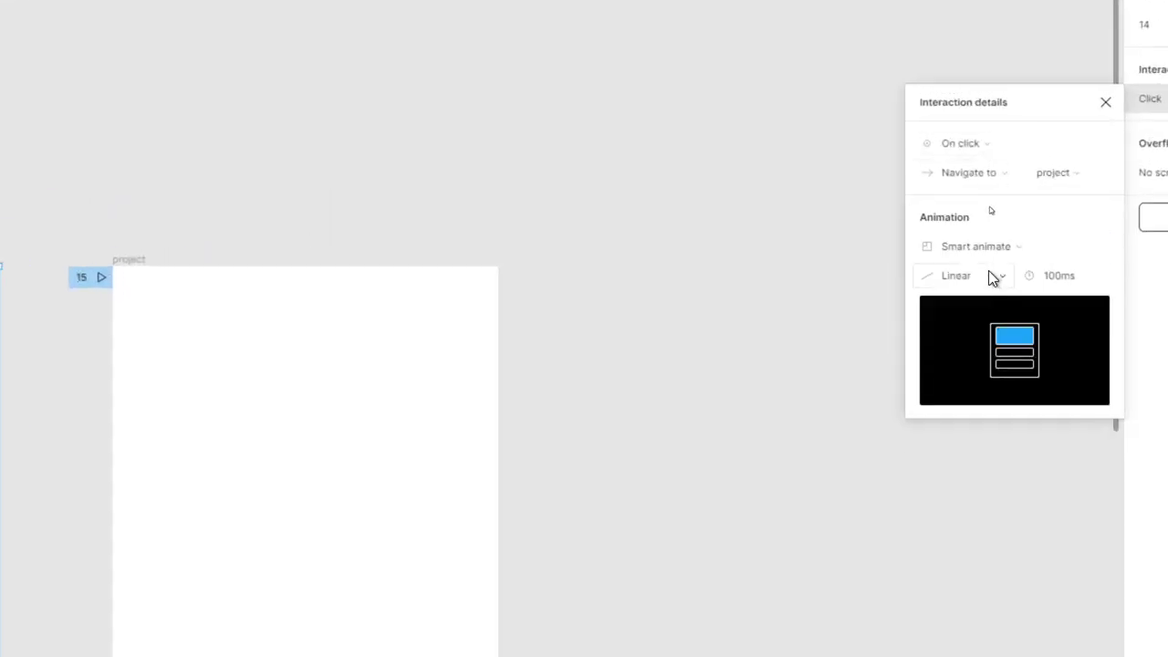
{"action": "left_click", "coordinate": [994, 275]}
{"action": "left_click", "coordinate": [999, 355]}
{"action": "left_click", "coordinate": [1064, 278]}
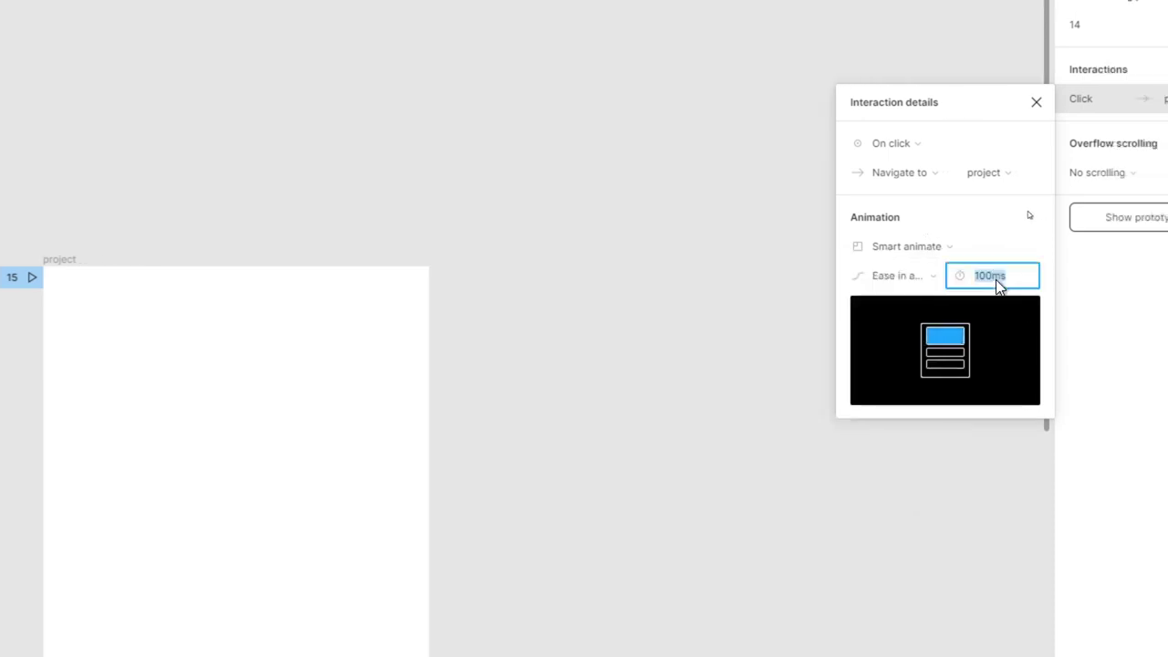
{"action": "type", "text": "600"}
{"action": "key", "text": "Return"}
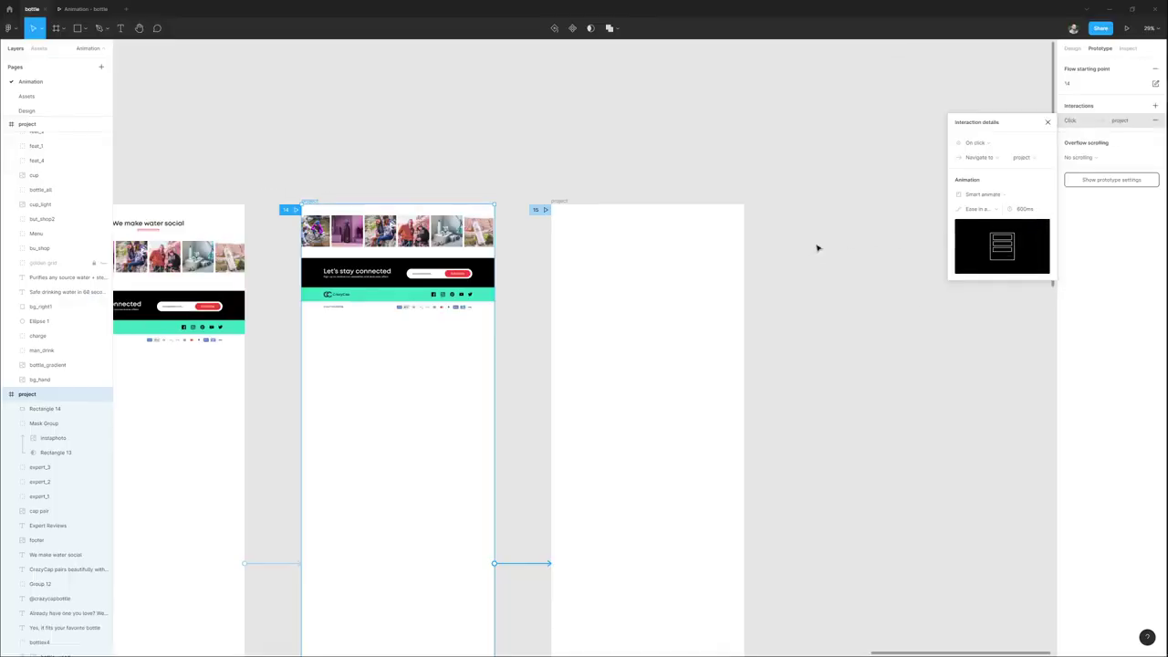
{"action": "left_click", "coordinate": [819, 247]}
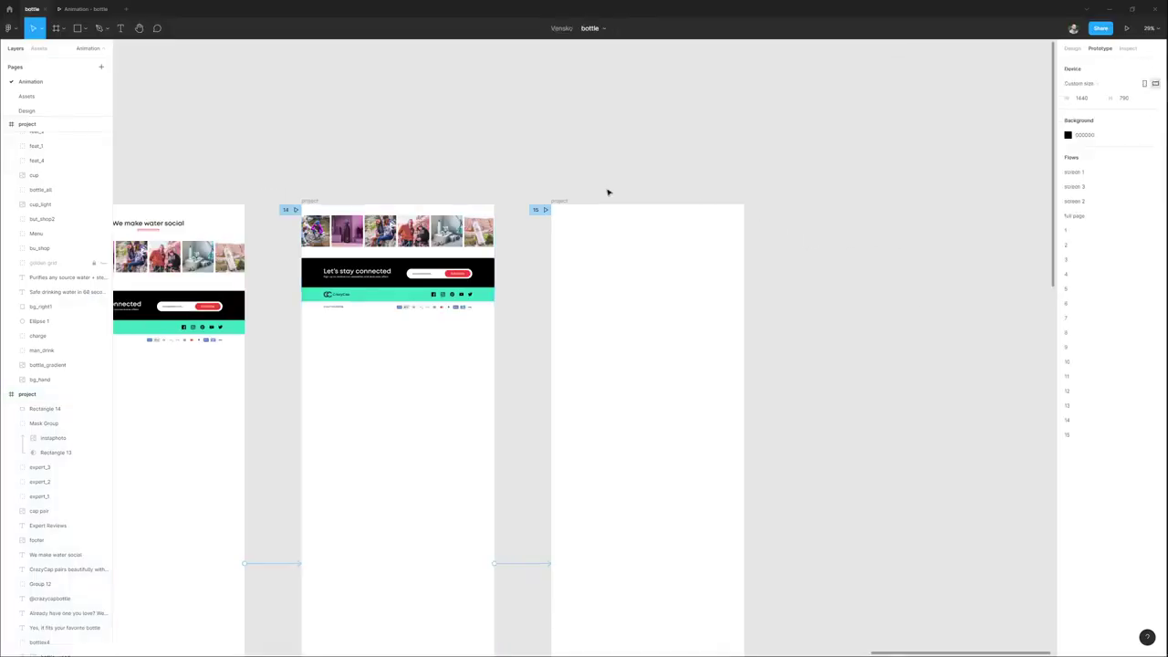
Connect frame 15 back to the first bottle screen, triggered after a delay of 600 ms.
{"action": "left_click", "coordinate": [556, 205]}
{"action": "scroll", "coordinate": [702, 326], "scroll_direction": "down", "scroll_amount": 2}
{"action": "scroll", "coordinate": [702, 326], "scroll_direction": "down", "scroll_amount": 10}
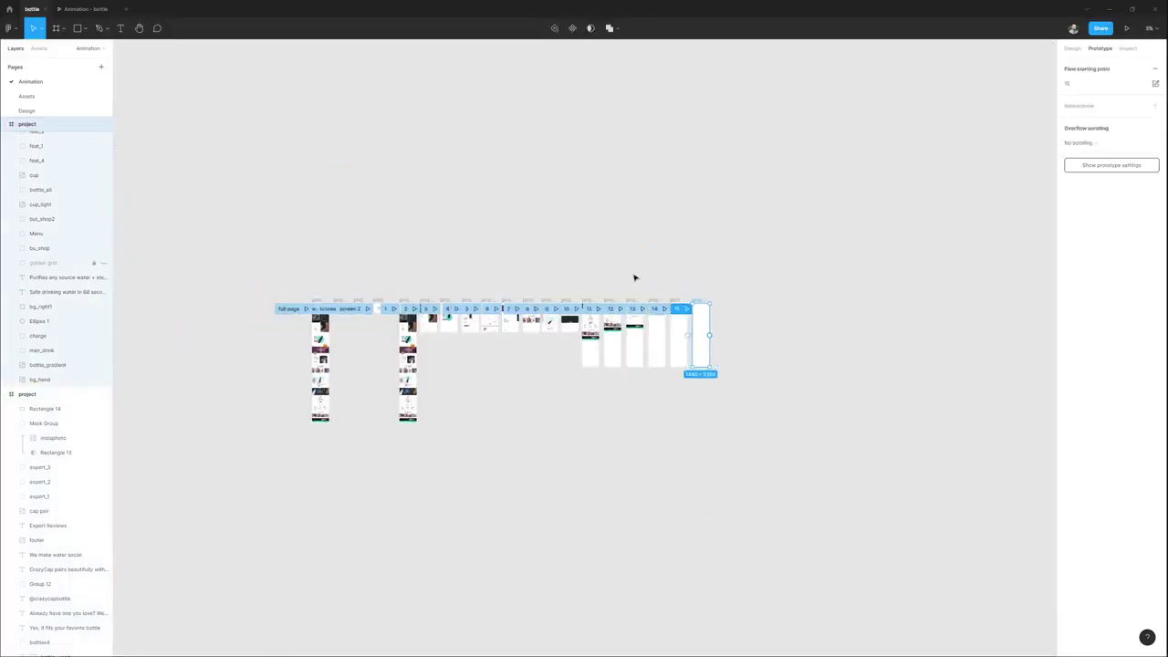
{"action": "scroll", "coordinate": [635, 278], "scroll_direction": "up", "scroll_amount": 3}
{"action": "left_click_drag", "start_coordinate": [973, 343], "coordinate": [243, 285]}
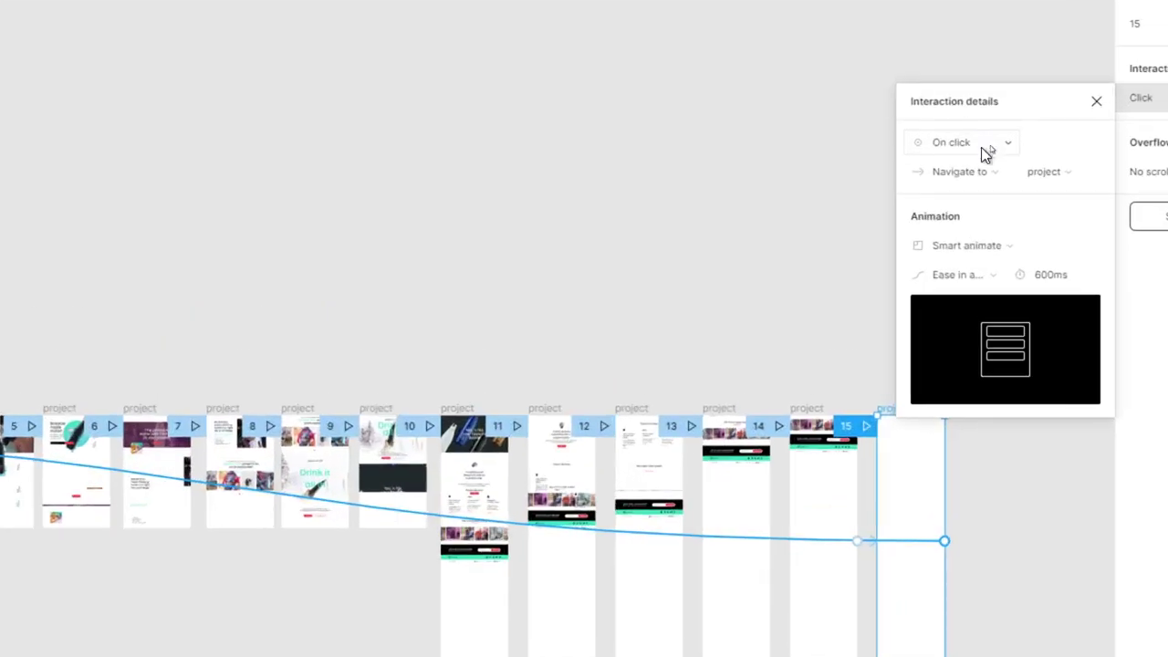
{"action": "left_click", "coordinate": [992, 142]}
{"action": "left_click", "coordinate": [963, 370]}
{"action": "left_click", "coordinate": [1005, 146]}
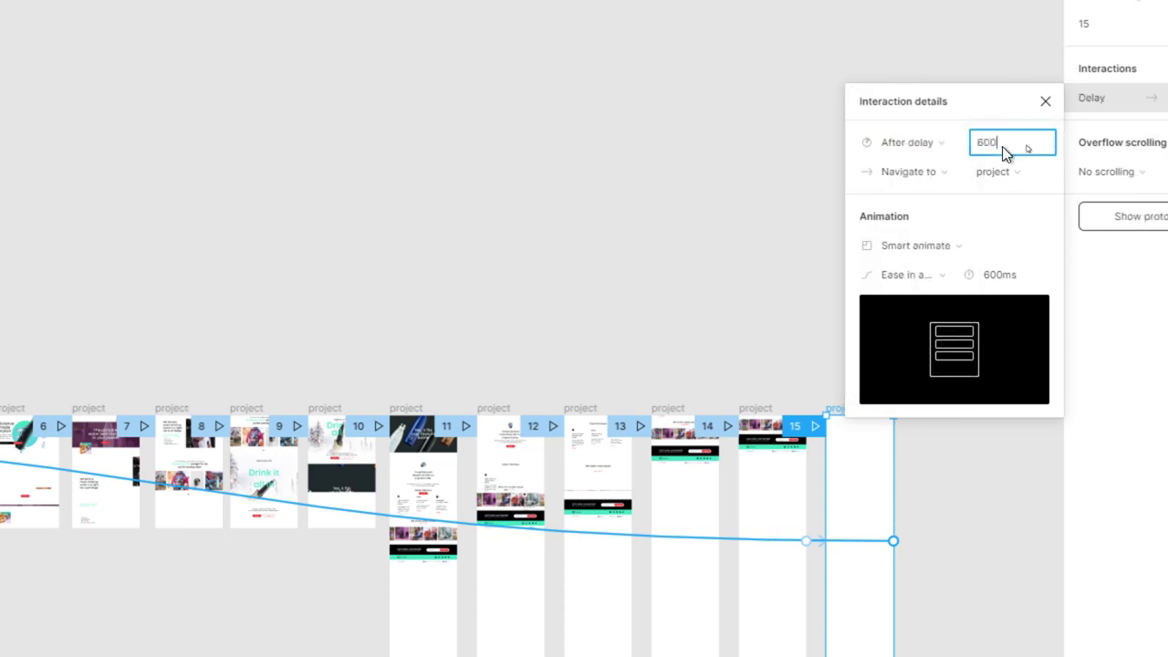
{"action": "type", "text": "600"}
Set frame 15's transition to Dissolve with Linear easing and a 1000 ms duration.
{"action": "left_click", "coordinate": [917, 246]}
{"action": "left_click", "coordinate": [910, 220]}
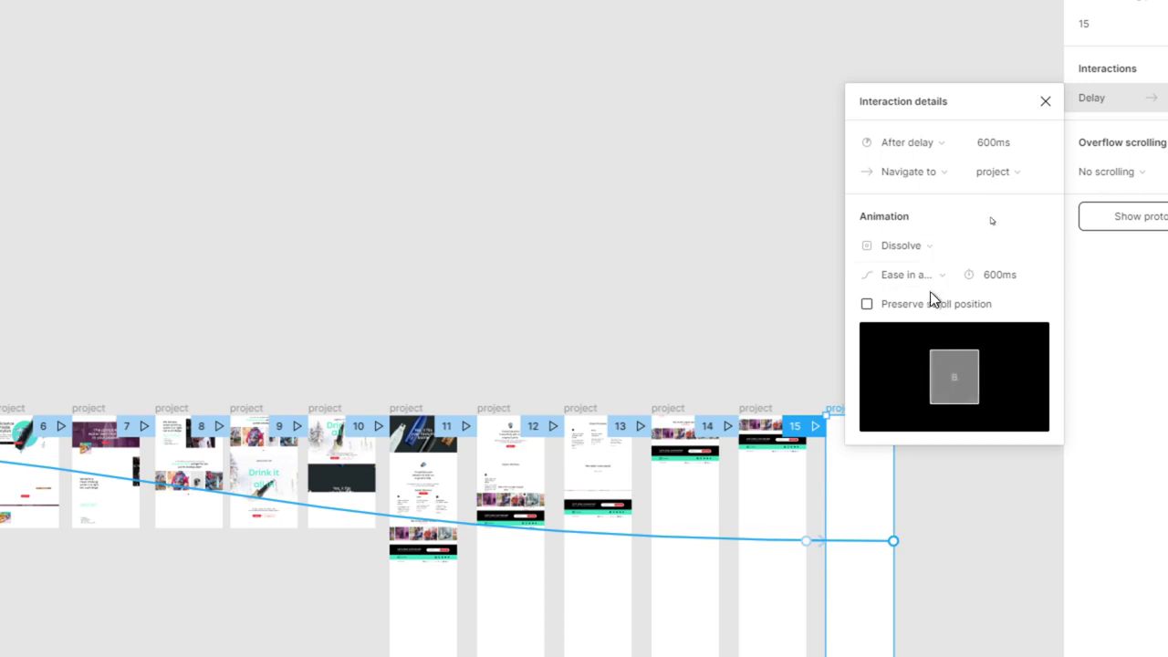
{"action": "left_click", "coordinate": [924, 276]}
{"action": "left_click", "coordinate": [915, 195]}
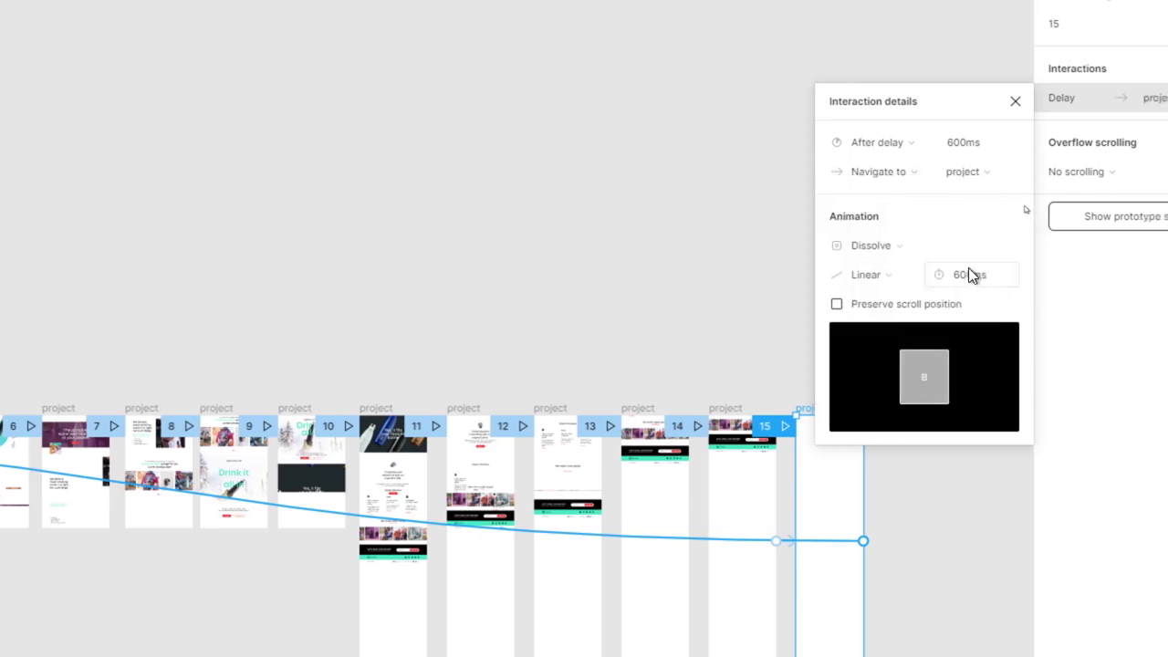
{"action": "type", "text": "1000"}
{"action": "key", "text": "Return"}
{"action": "left_click", "coordinate": [1015, 101]}
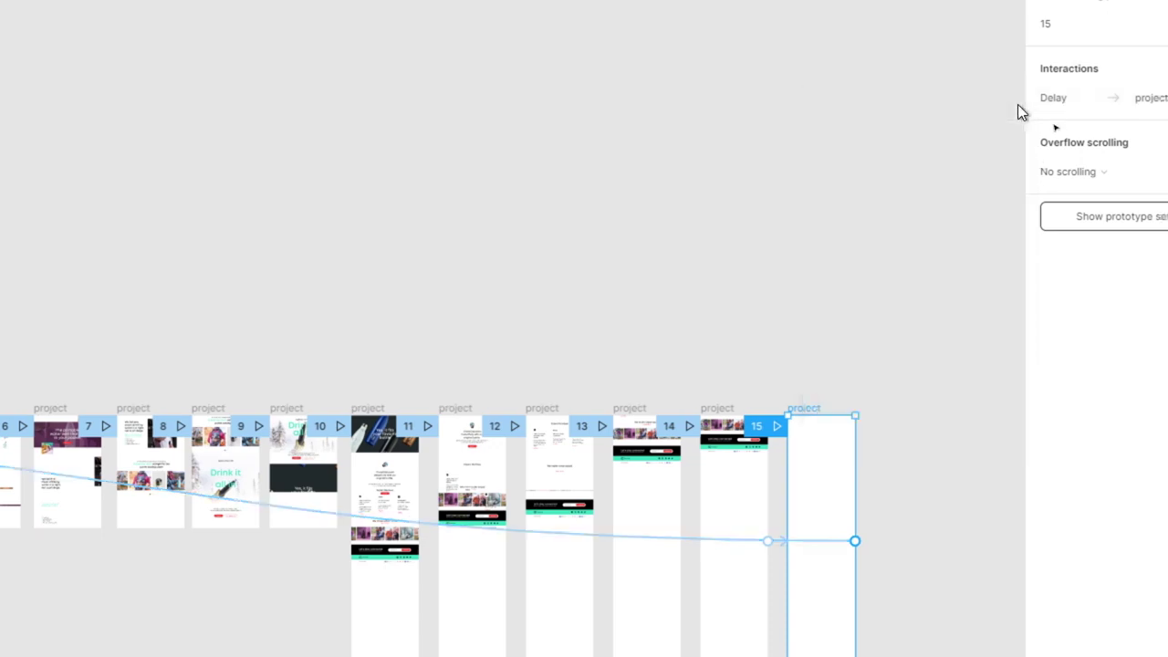
{"action": "left_click", "coordinate": [894, 411]}
Play the prototype from flow 14 to review the fade back to the opening bottle screens.
{"action": "scroll", "coordinate": [858, 443], "scroll_direction": "up", "scroll_amount": 5}
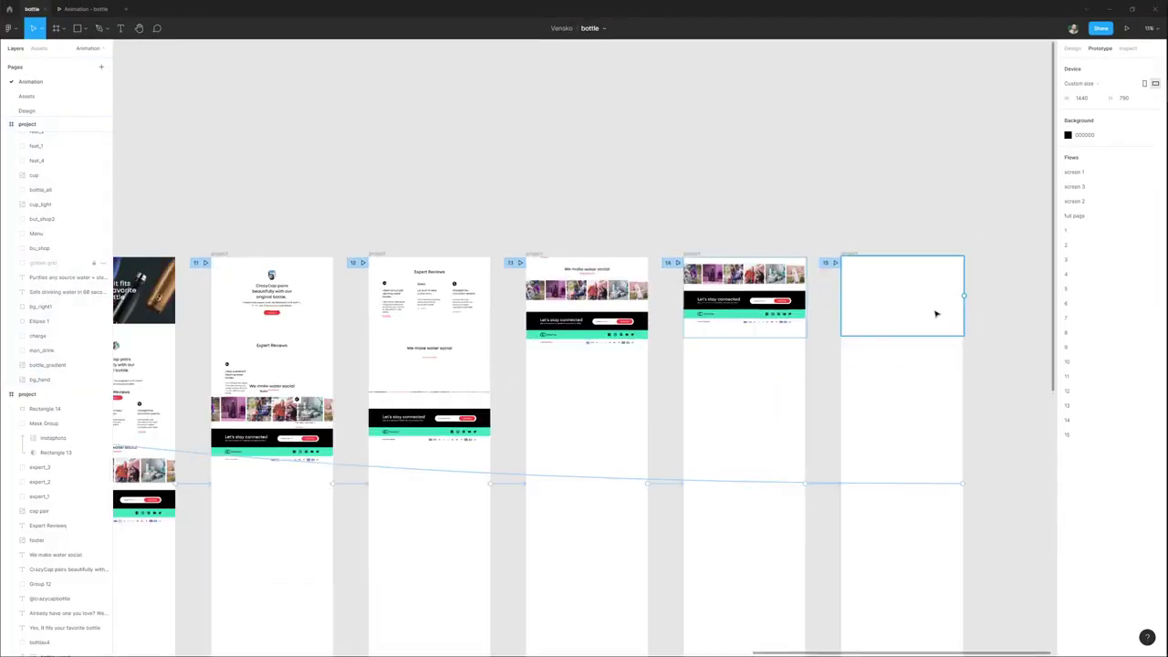
{"action": "left_click", "coordinate": [677, 262]}
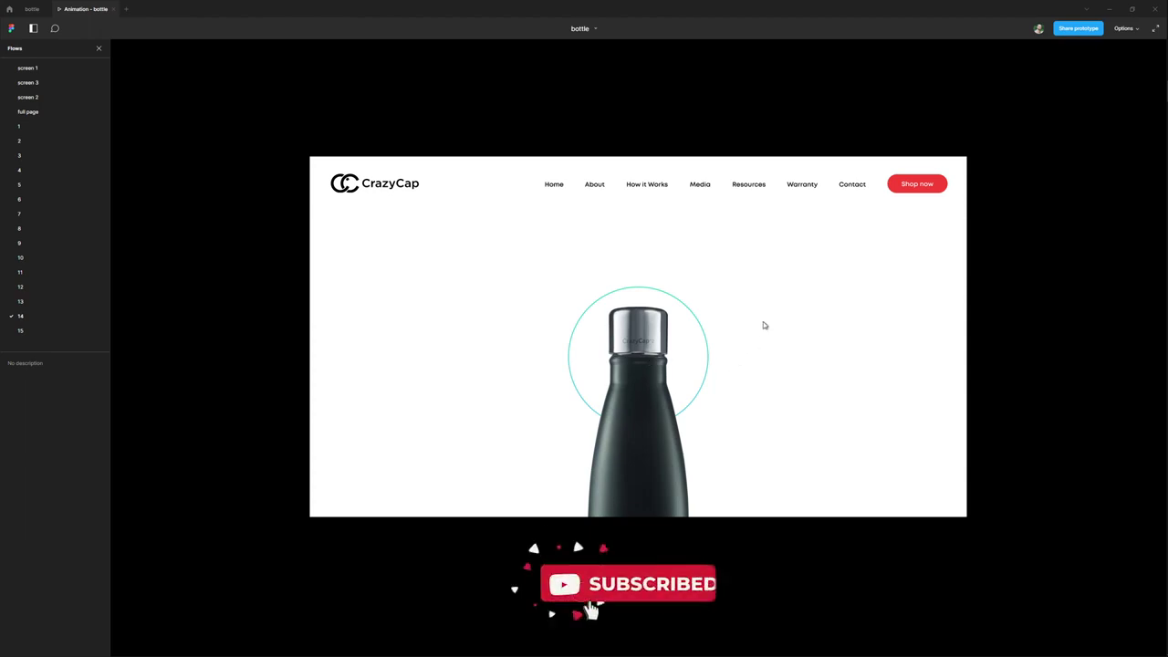
{"action": "left_click", "coordinate": [788, 378]}
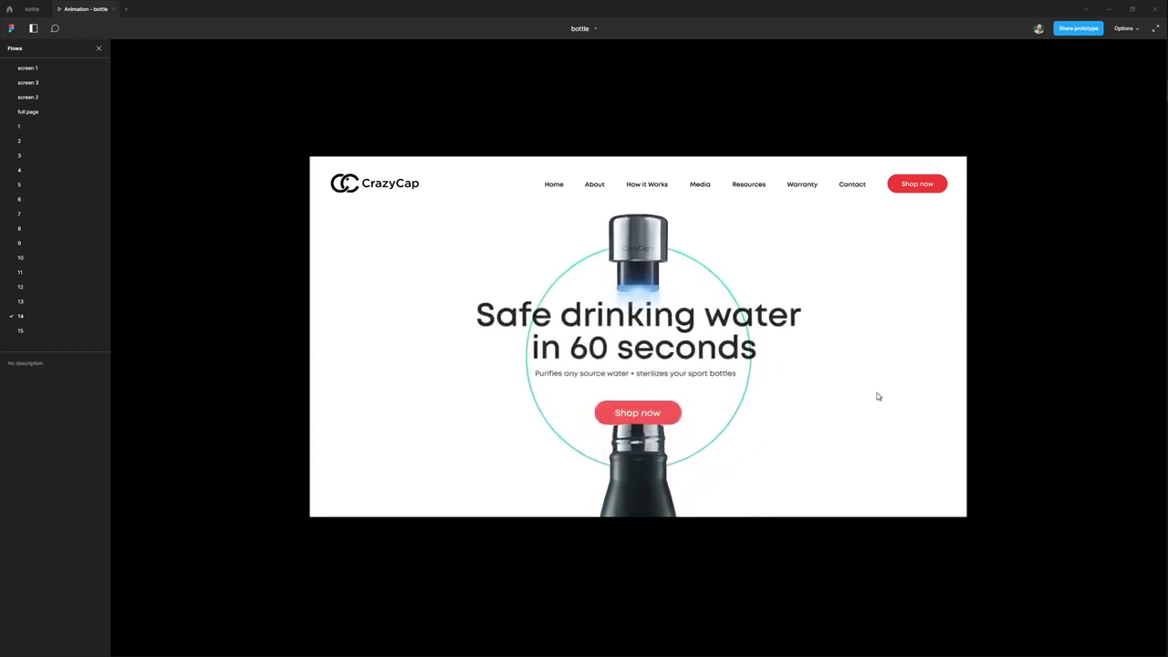